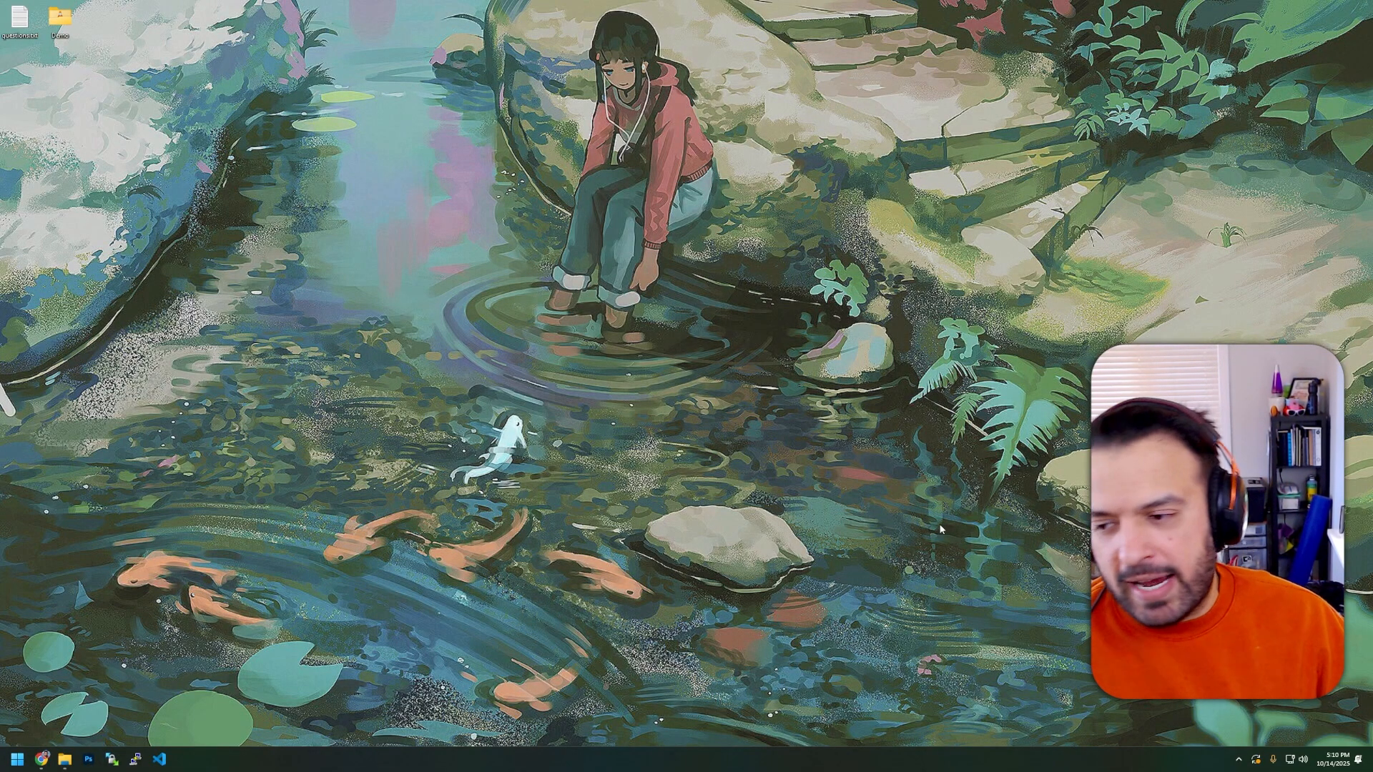
Open the streamer.bot website in Chrome and maximize the browser window.
{"action": "left_click", "coordinate": [47, 758]}
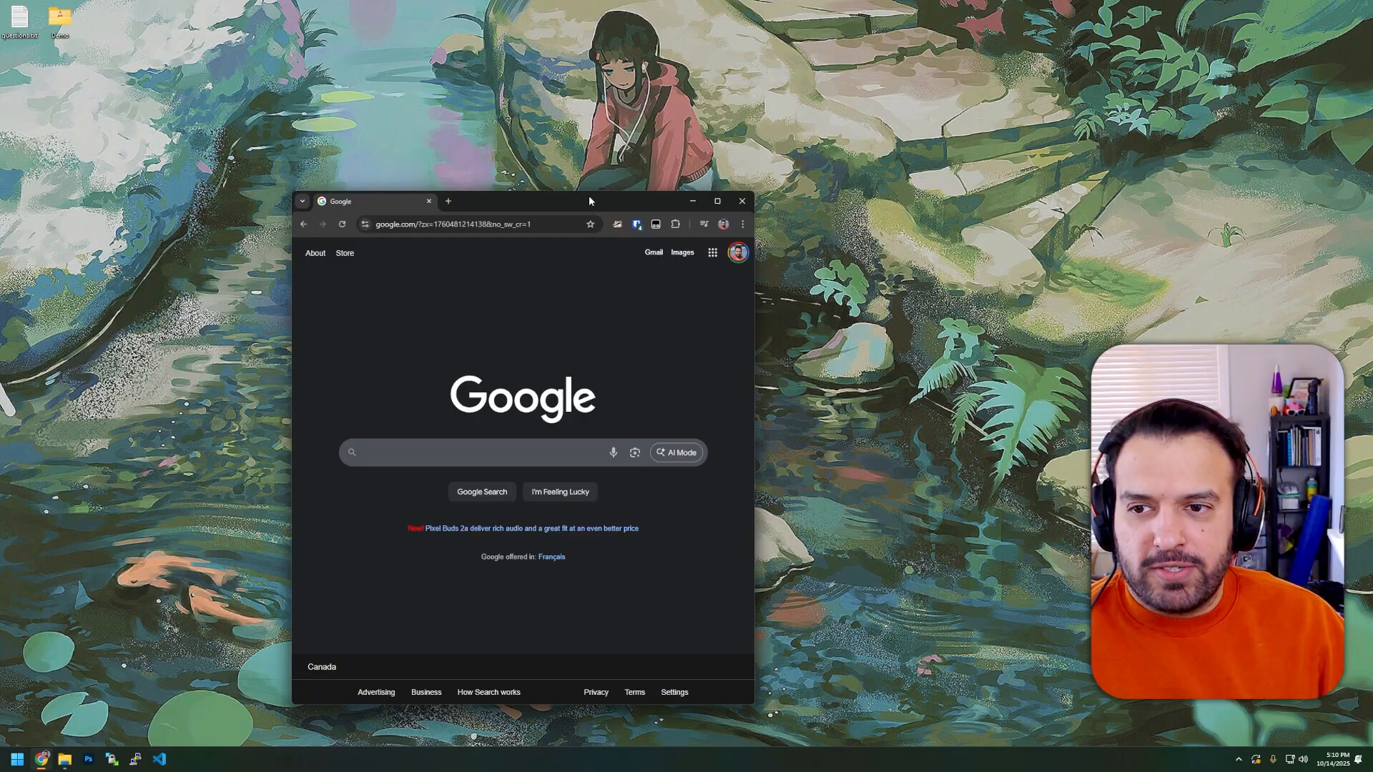
{"action": "left_click_drag", "start_coordinate": [590, 196], "coordinate": [721, 99]}
{"action": "left_click", "coordinate": [654, 133]}
{"action": "type", "text": "streamer.bot"}
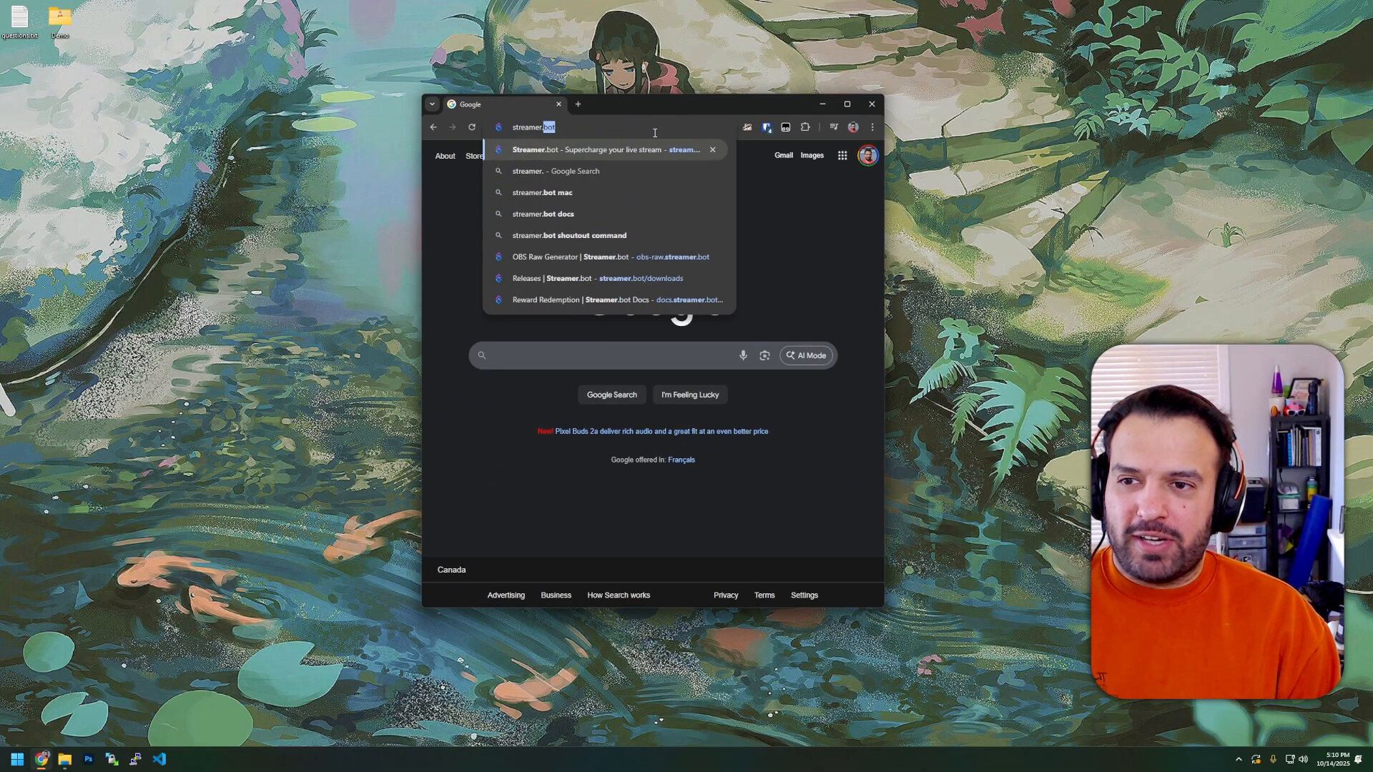
{"action": "key", "text": "Return"}
{"action": "left_click", "coordinate": [847, 103]}
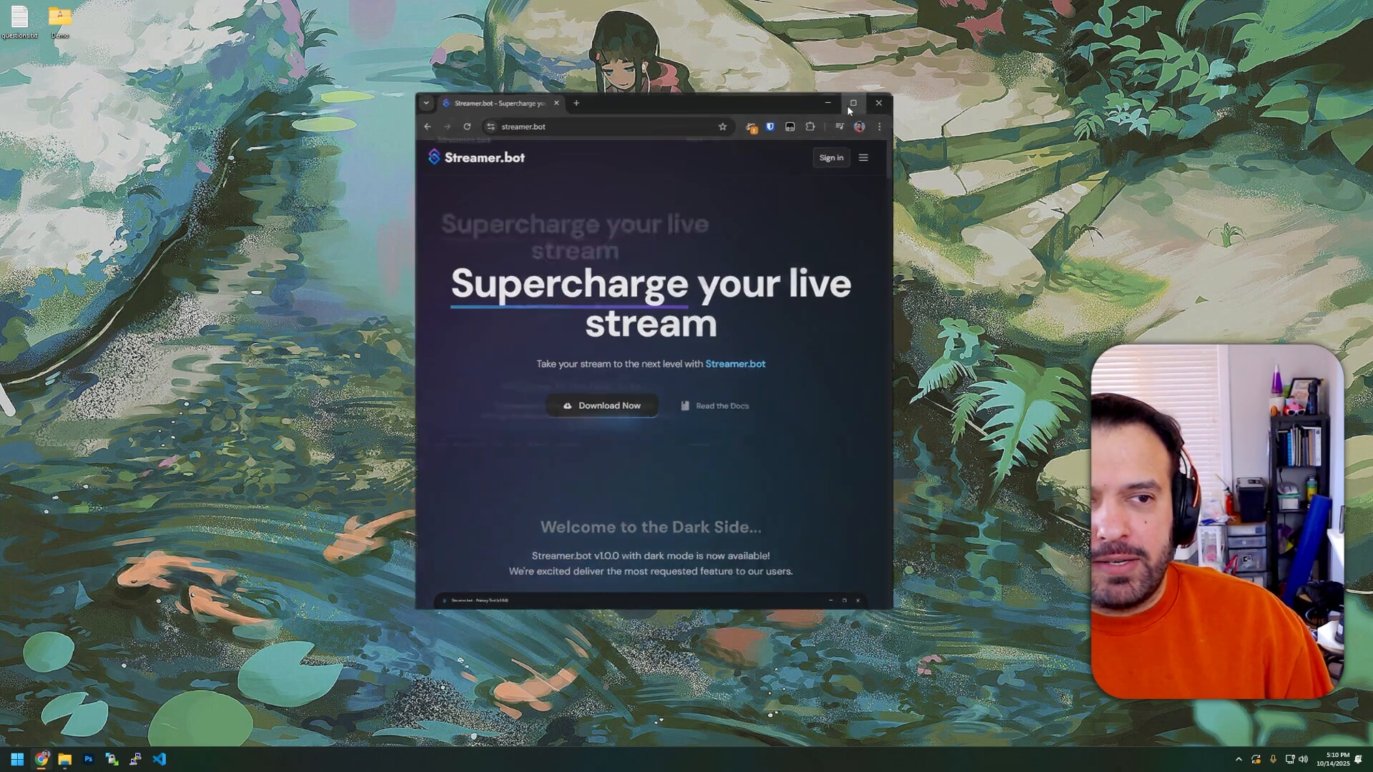
Download the stable Streamer.bot v1.0.1 release from the website's Releases page and minimize the browser.
{"action": "left_click", "coordinate": [625, 269]}
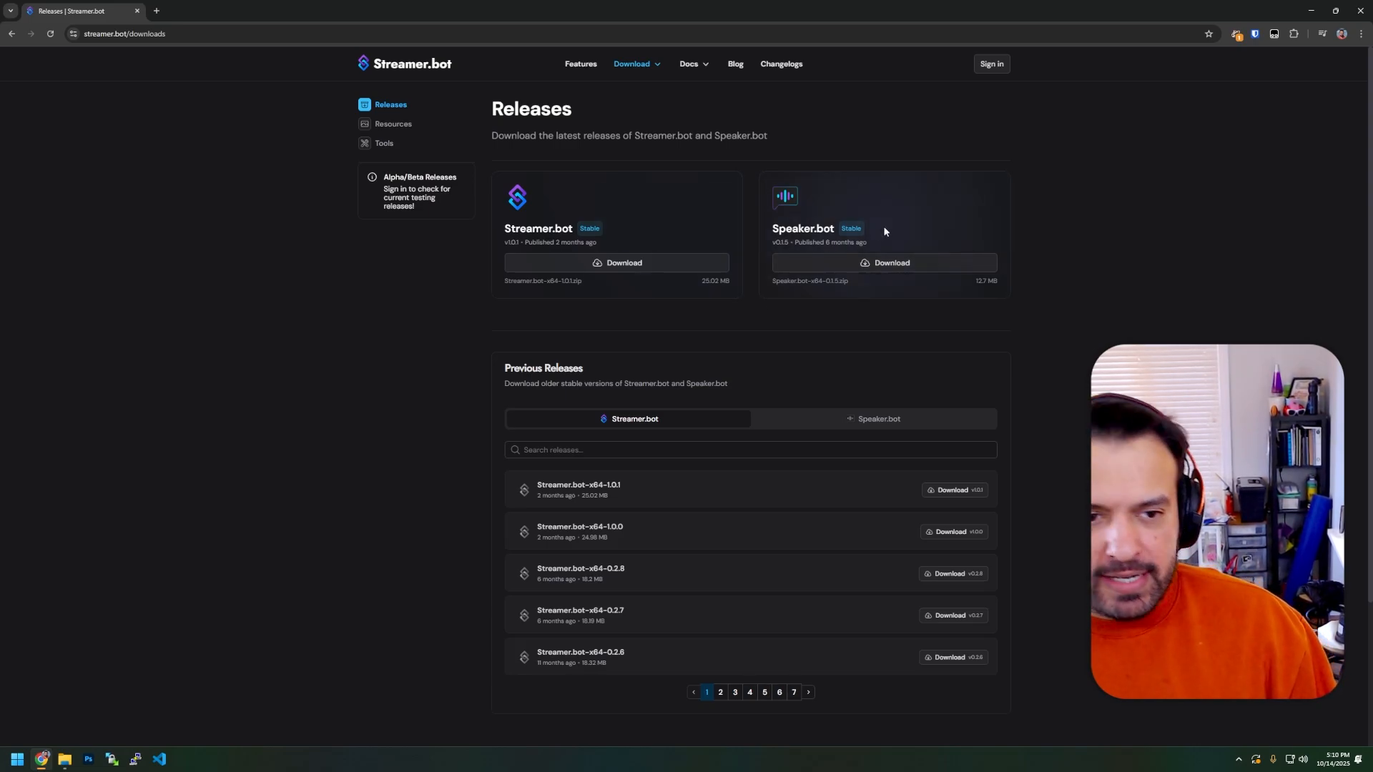
{"action": "left_click", "coordinate": [591, 270]}
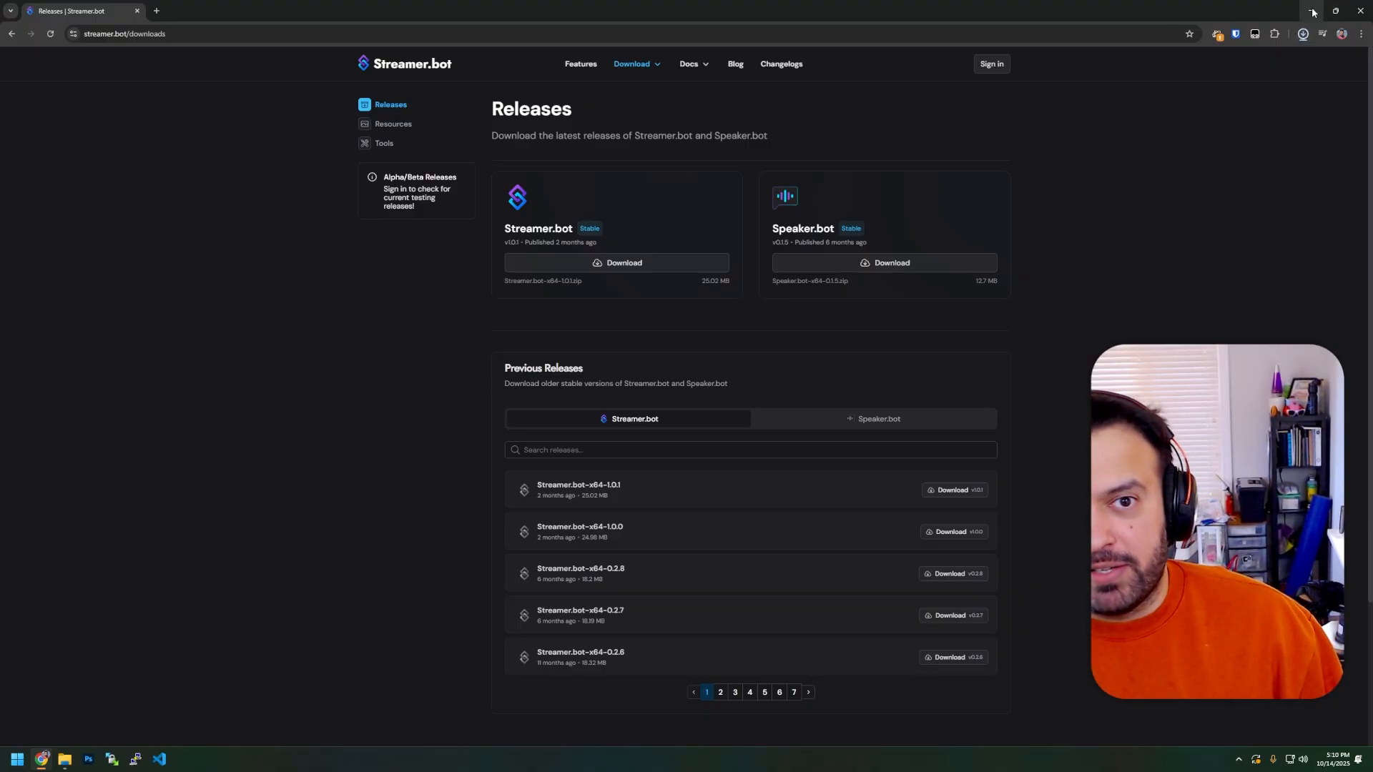
{"action": "left_click", "coordinate": [1313, 12]}
Open the Downloads folder in File Explorer, select Streamer.bot-x64-1.0.1.zip and display the files as a list.
{"action": "left_click", "coordinate": [64, 759]}
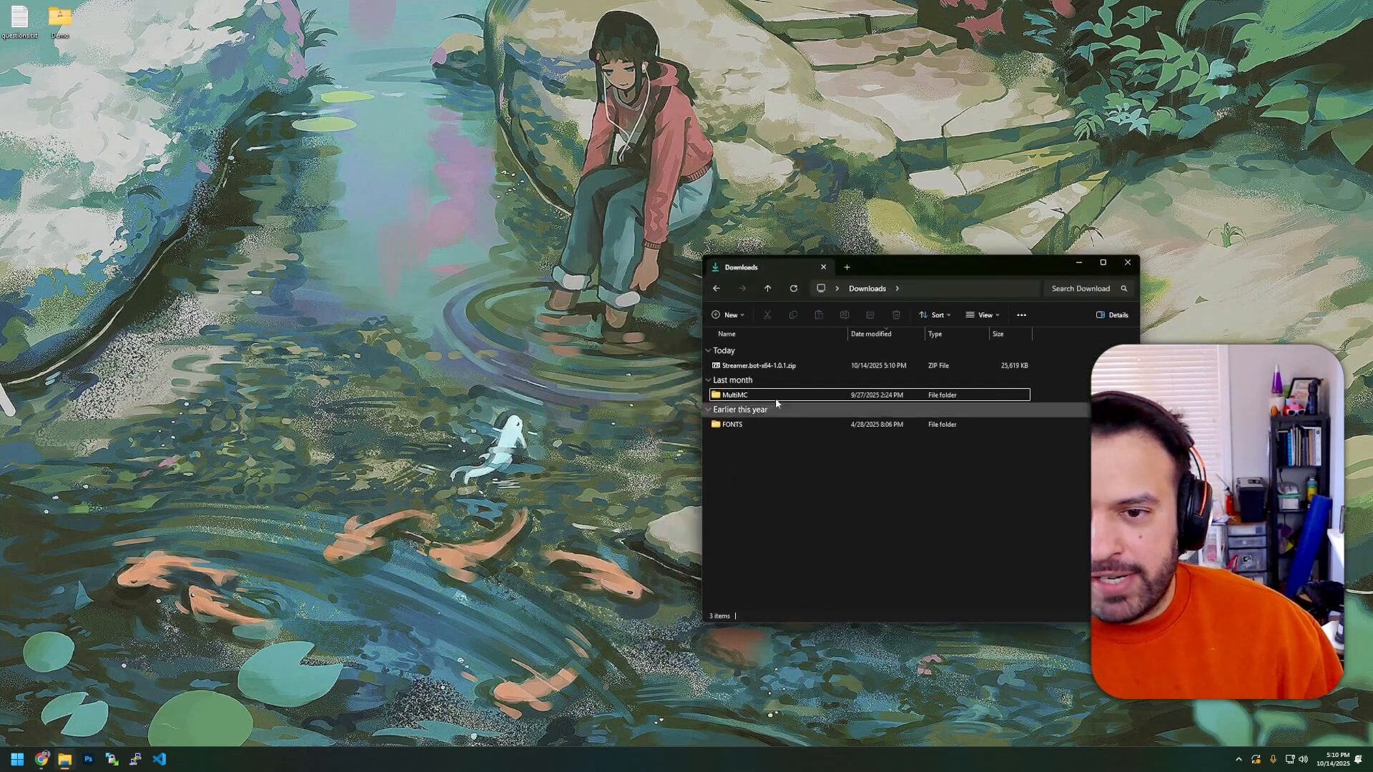
{"action": "left_click", "coordinate": [747, 365]}
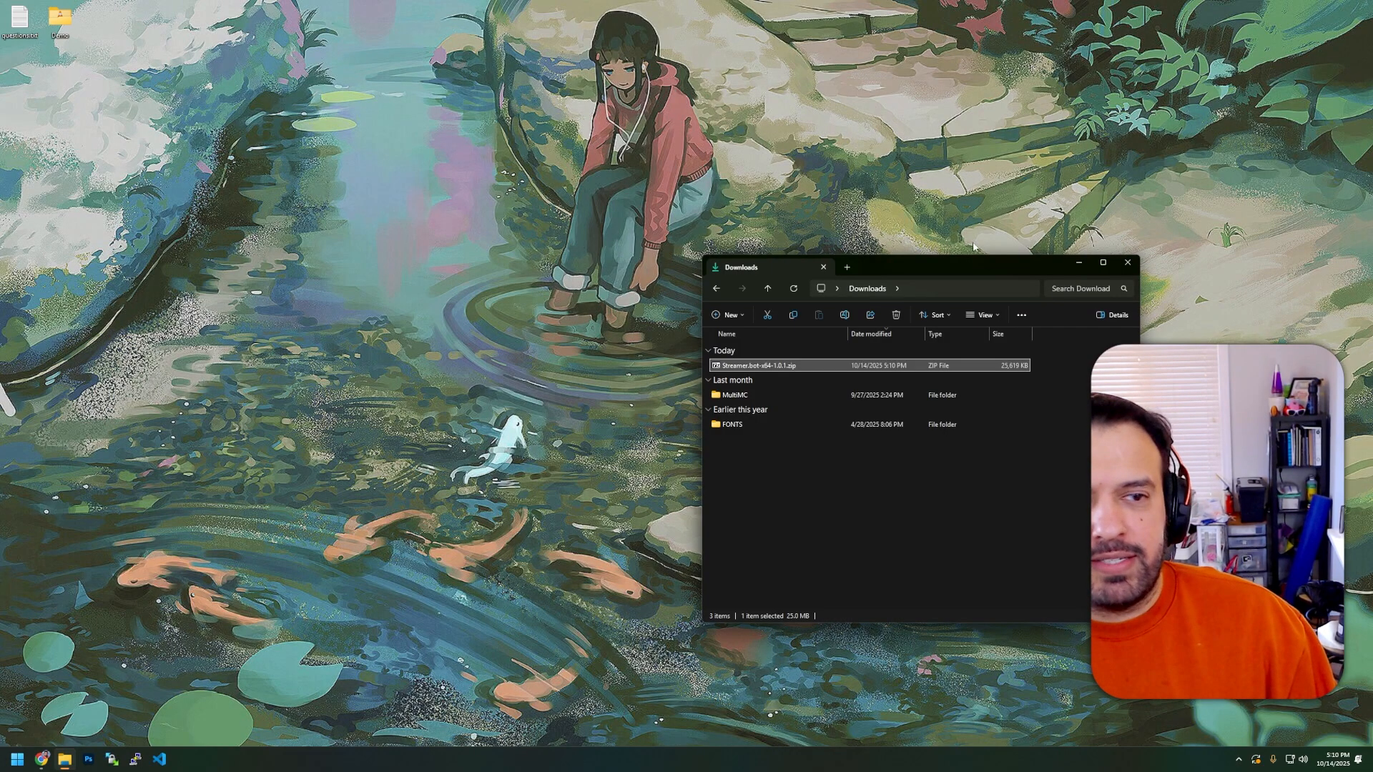
{"action": "left_click_drag", "start_coordinate": [902, 266], "coordinate": [706, 187]}
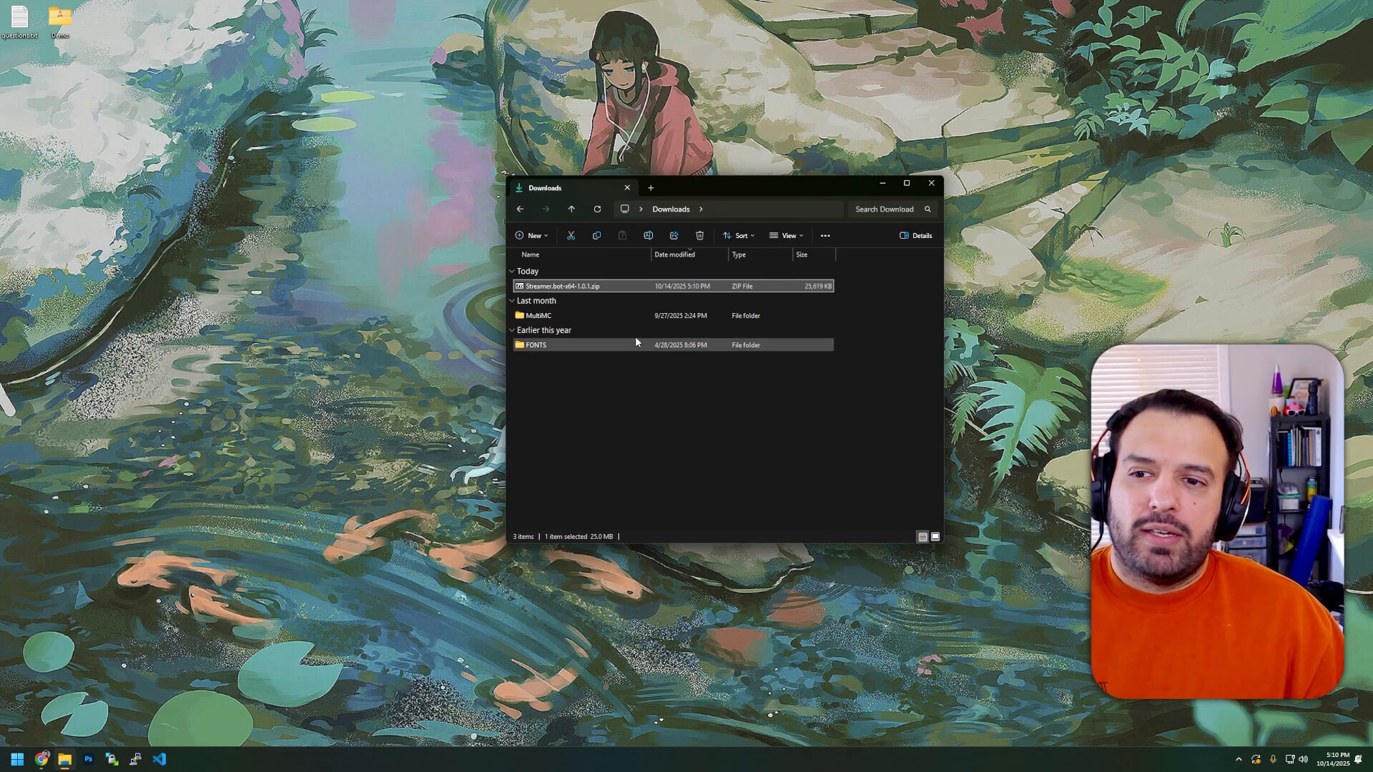
{"action": "scroll", "coordinate": [594, 319], "scroll_direction": "up", "scroll_amount": 2}
{"action": "scroll", "coordinate": [591, 319], "scroll_direction": "down", "scroll_amount": 2}
{"action": "scroll", "coordinate": [591, 320], "scroll_direction": "up", "scroll_amount": 3}
{"action": "scroll", "coordinate": [592, 322], "scroll_direction": "up", "scroll_amount": 4}
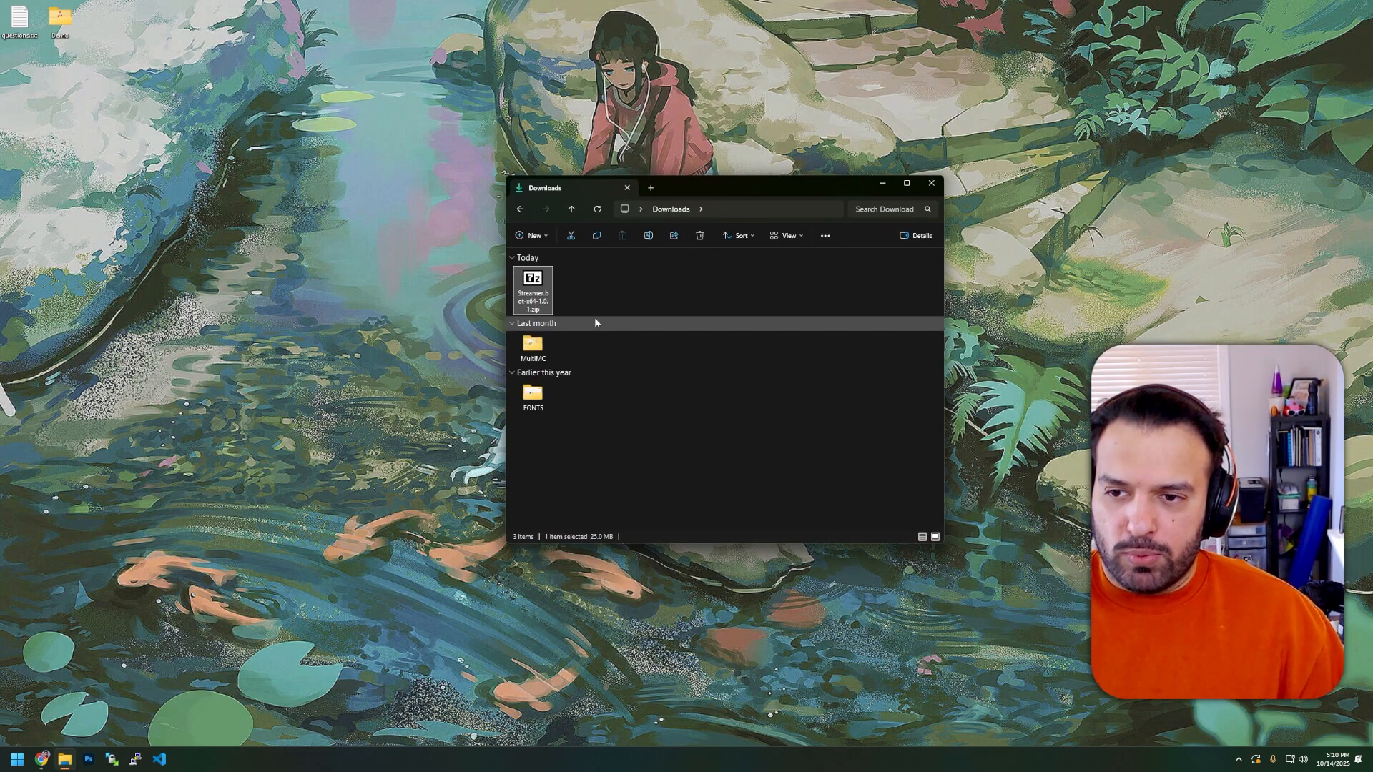
{"action": "scroll", "coordinate": [593, 353], "scroll_direction": "down", "scroll_amount": 5}
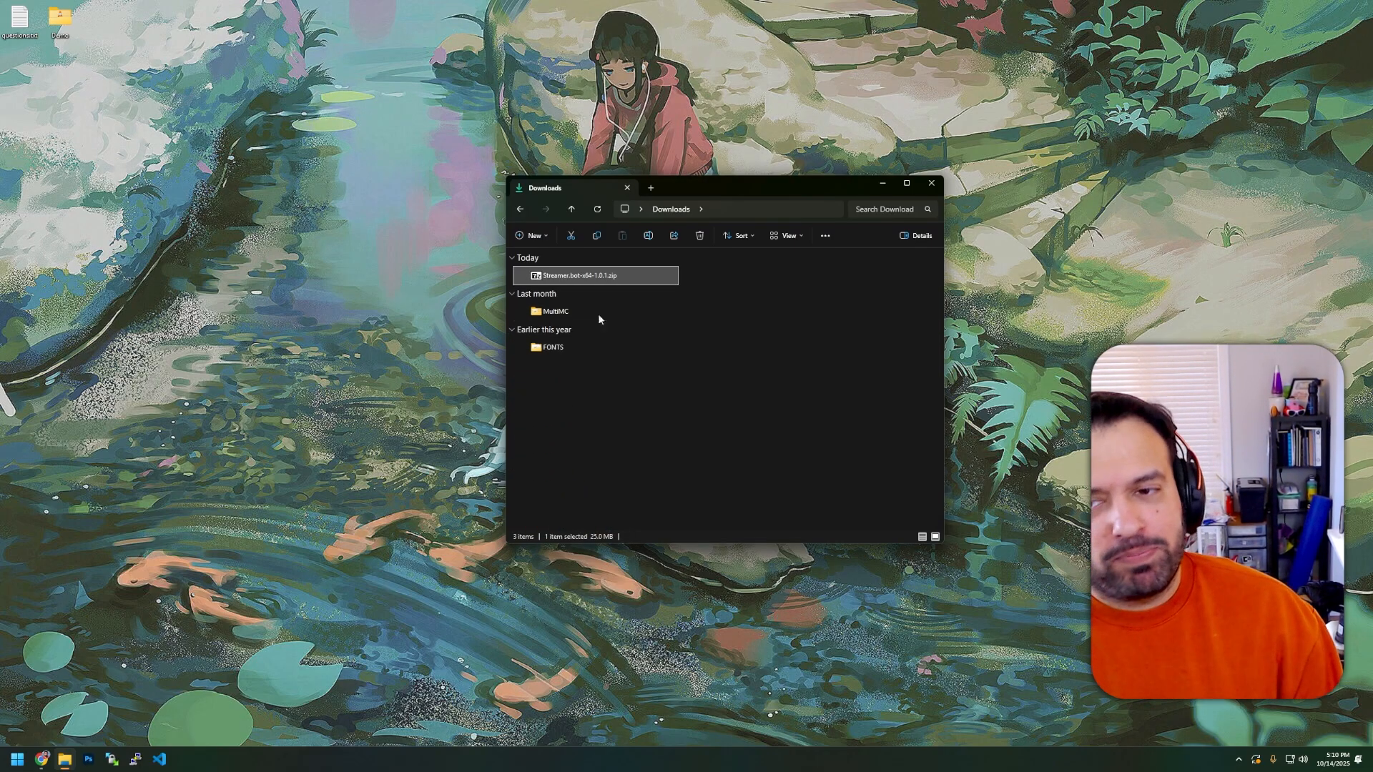
Extract Streamer.bot-x64-1.0.1.zip with 7-Zip into its own folder of the same name.
{"action": "right_click", "coordinate": [609, 279]}
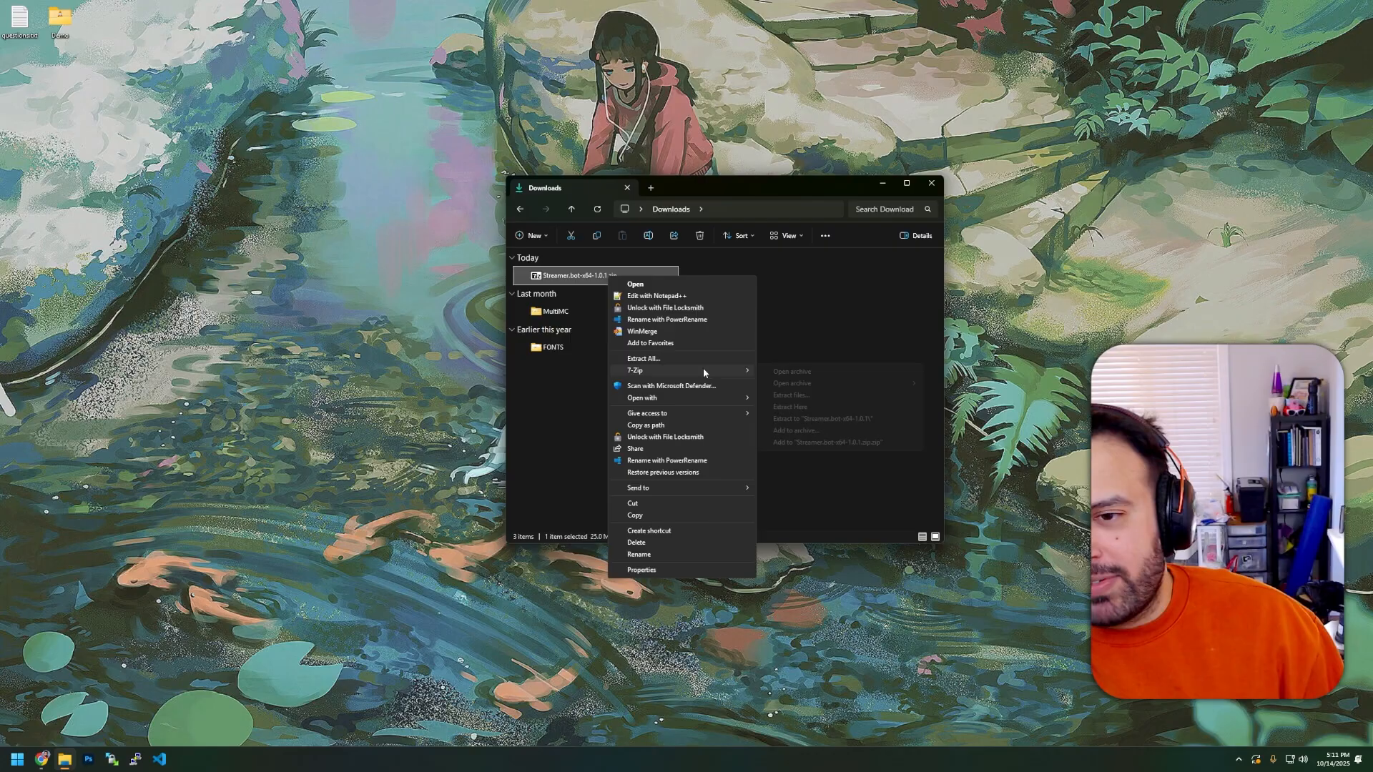
{"action": "mouse_move", "coordinate": [702, 369]}
{"action": "left_click", "coordinate": [858, 418]}
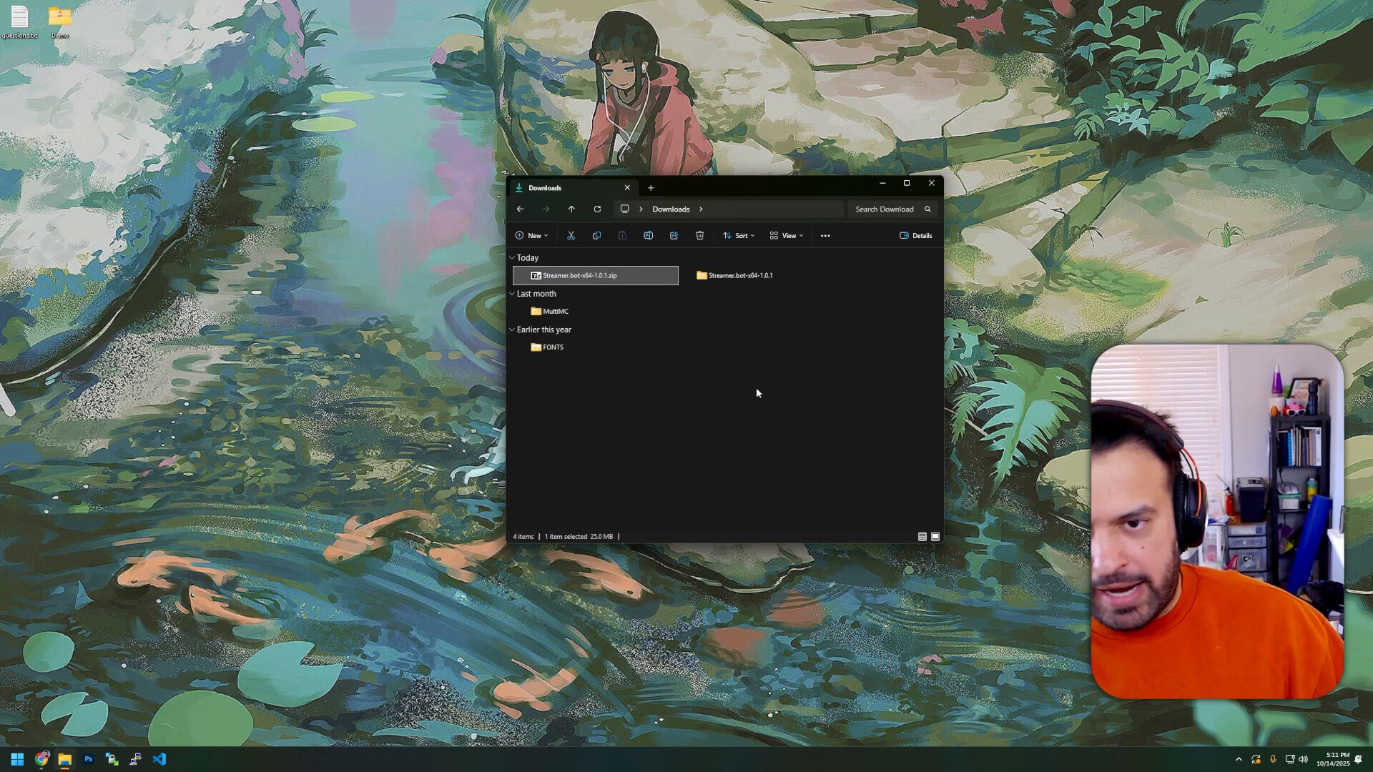
Check the contents of the extracted Streamer.bot-x64-1.0.1 folder and move the folder from Downloads to the desktop.
{"action": "left_click", "coordinate": [757, 283]}
{"action": "double_click", "coordinate": [757, 283]}
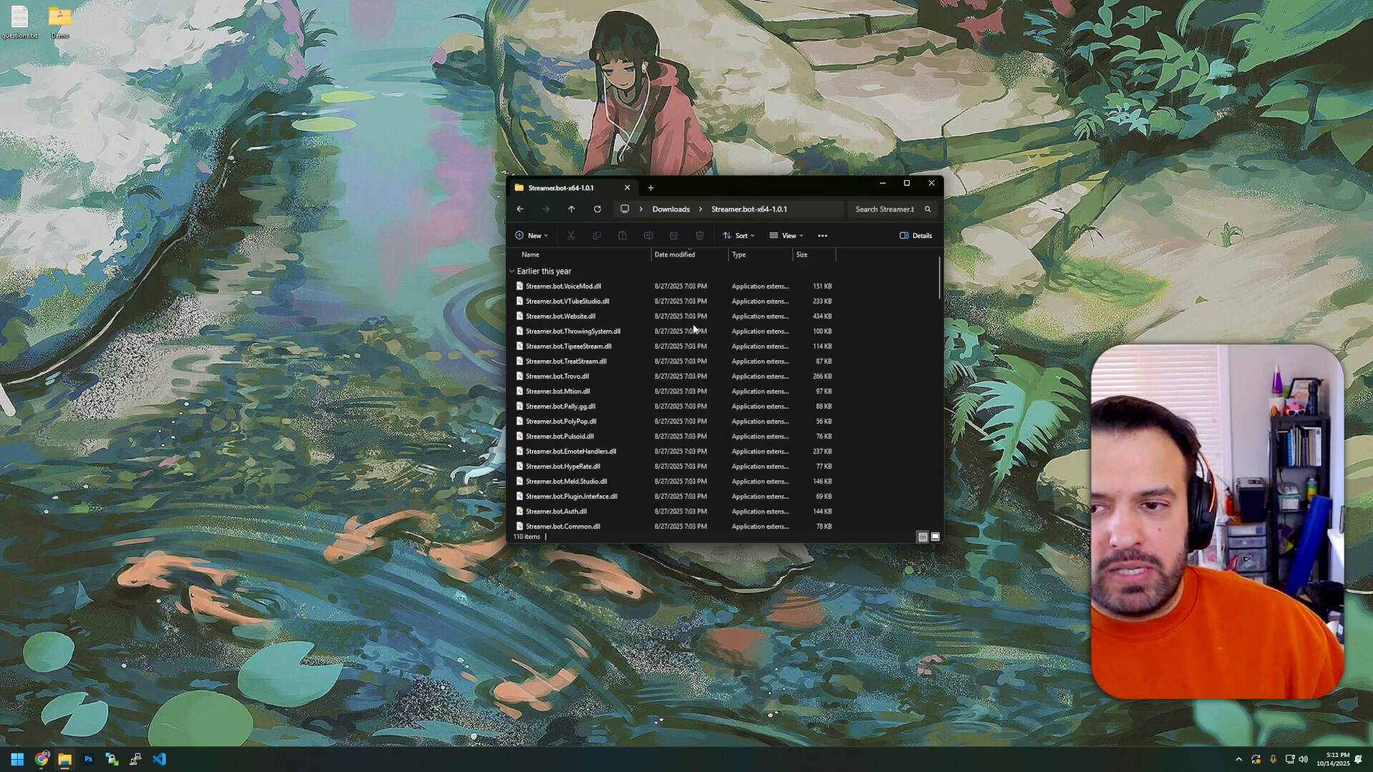
{"action": "key", "text": "alt+Left"}
{"action": "left_click_drag", "start_coordinate": [223, 125], "coordinate": [257, 109]}
{"action": "left_click_drag", "start_coordinate": [7, 74], "coordinate": [211, 25]}
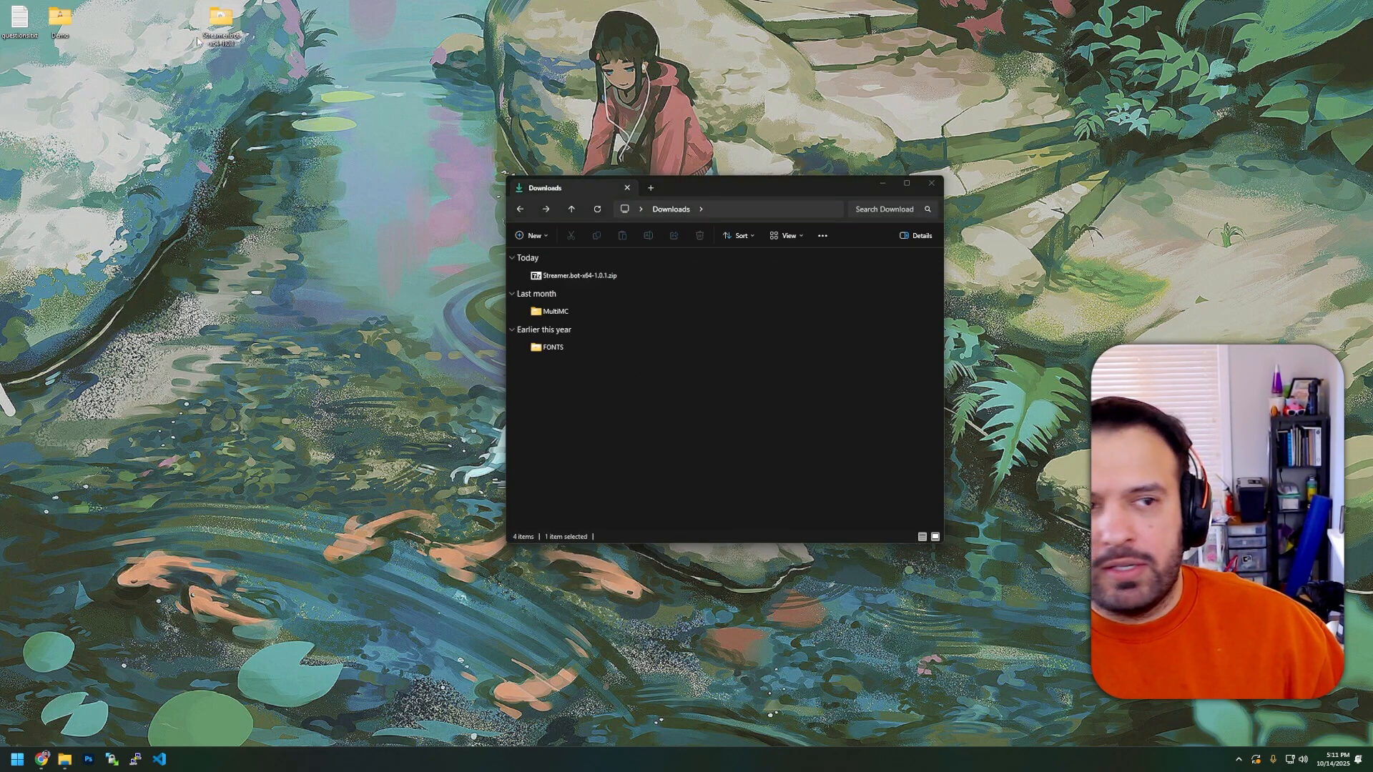
{"action": "left_click", "coordinate": [882, 184]}
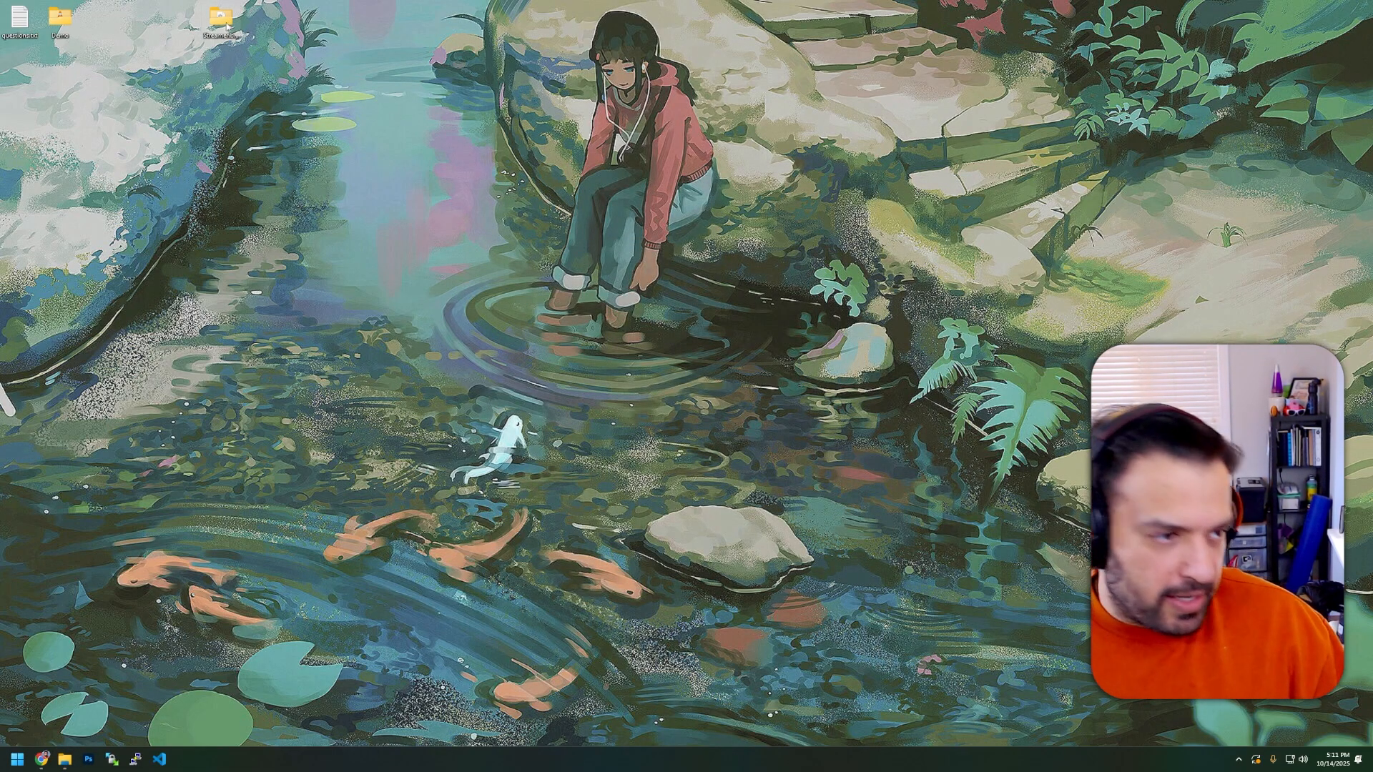
Open the Streamer.bot-x64-1.0.1 folder on the desktop and launch Streamer.bot.exe.
{"action": "left_click_drag", "start_coordinate": [222, 21], "coordinate": [422, 228]}
{"action": "double_click", "coordinate": [422, 228]}
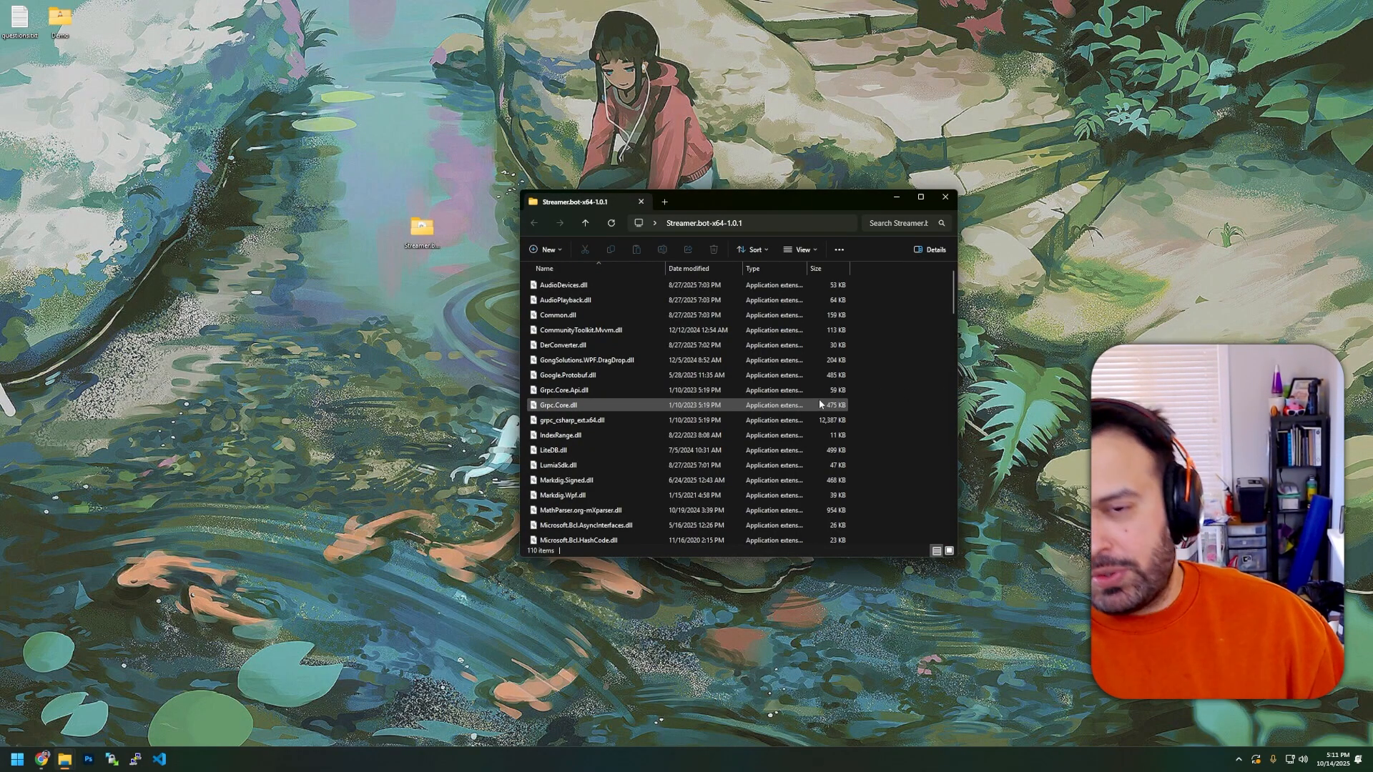
{"action": "mouse_move", "coordinate": [819, 403]}
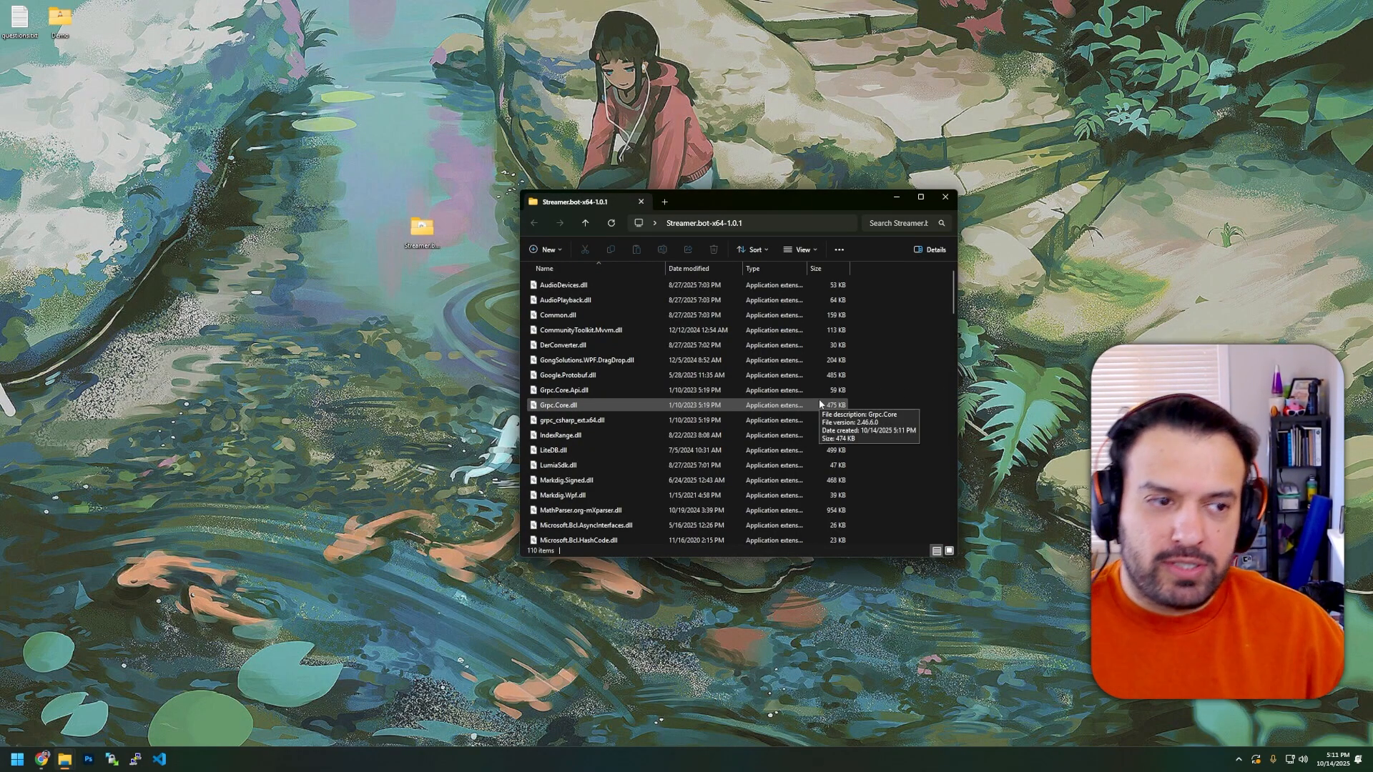
{"action": "scroll", "coordinate": [572, 479], "scroll_direction": "down", "scroll_amount": 10}
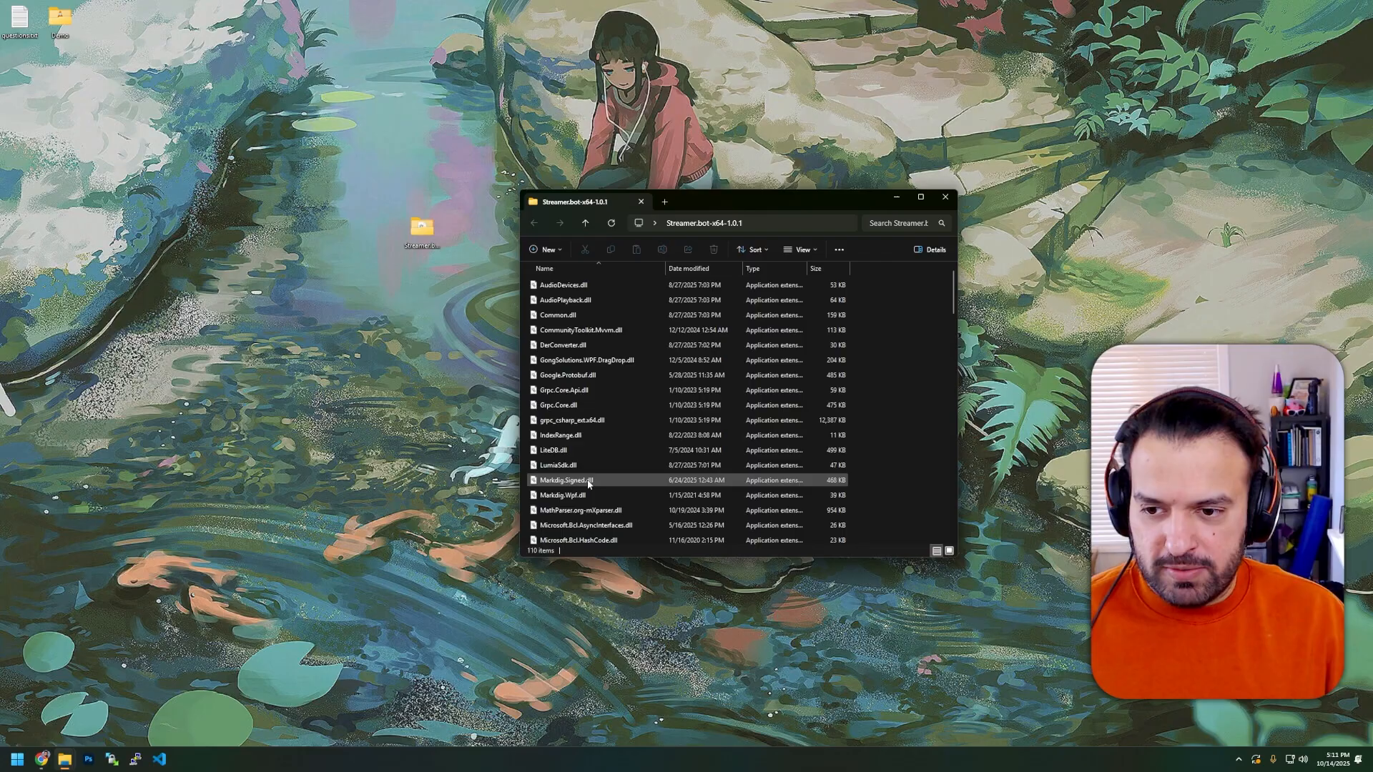
{"action": "left_click", "coordinate": [578, 479]}
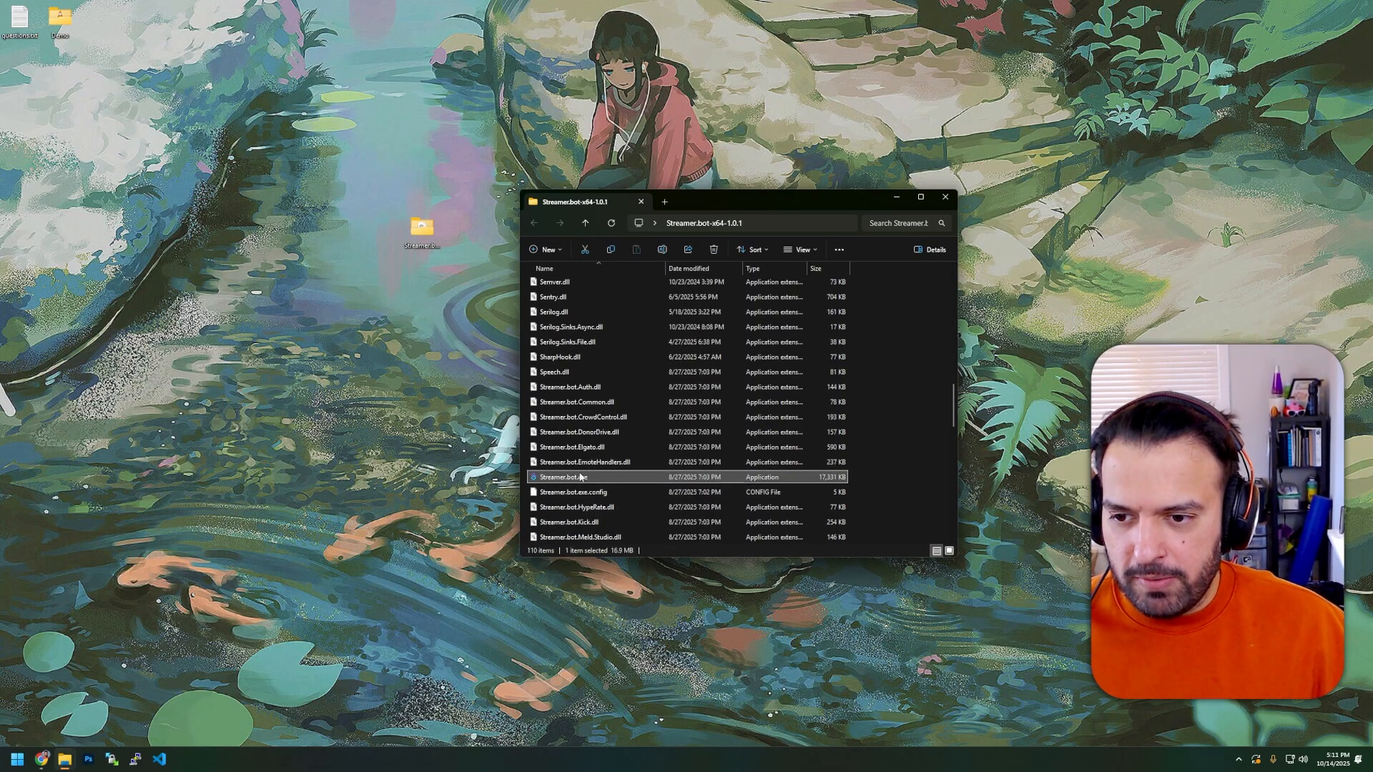
{"action": "double_click", "coordinate": [579, 479]}
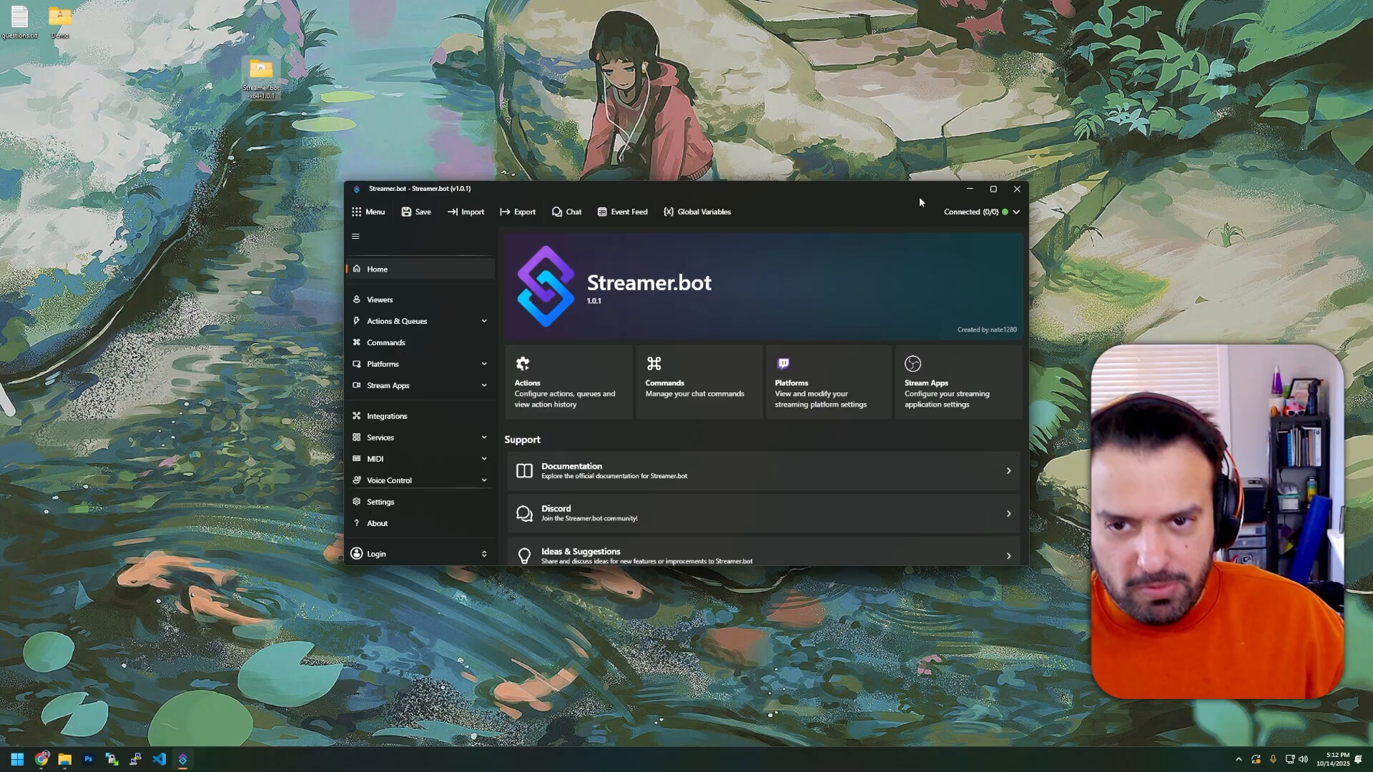
Maximize the Streamer.bot window and open the Twitch platform settings.
{"action": "left_click_drag", "start_coordinate": [920, 196], "coordinate": [979, 210]}
{"action": "double_click", "coordinate": [979, 213]}
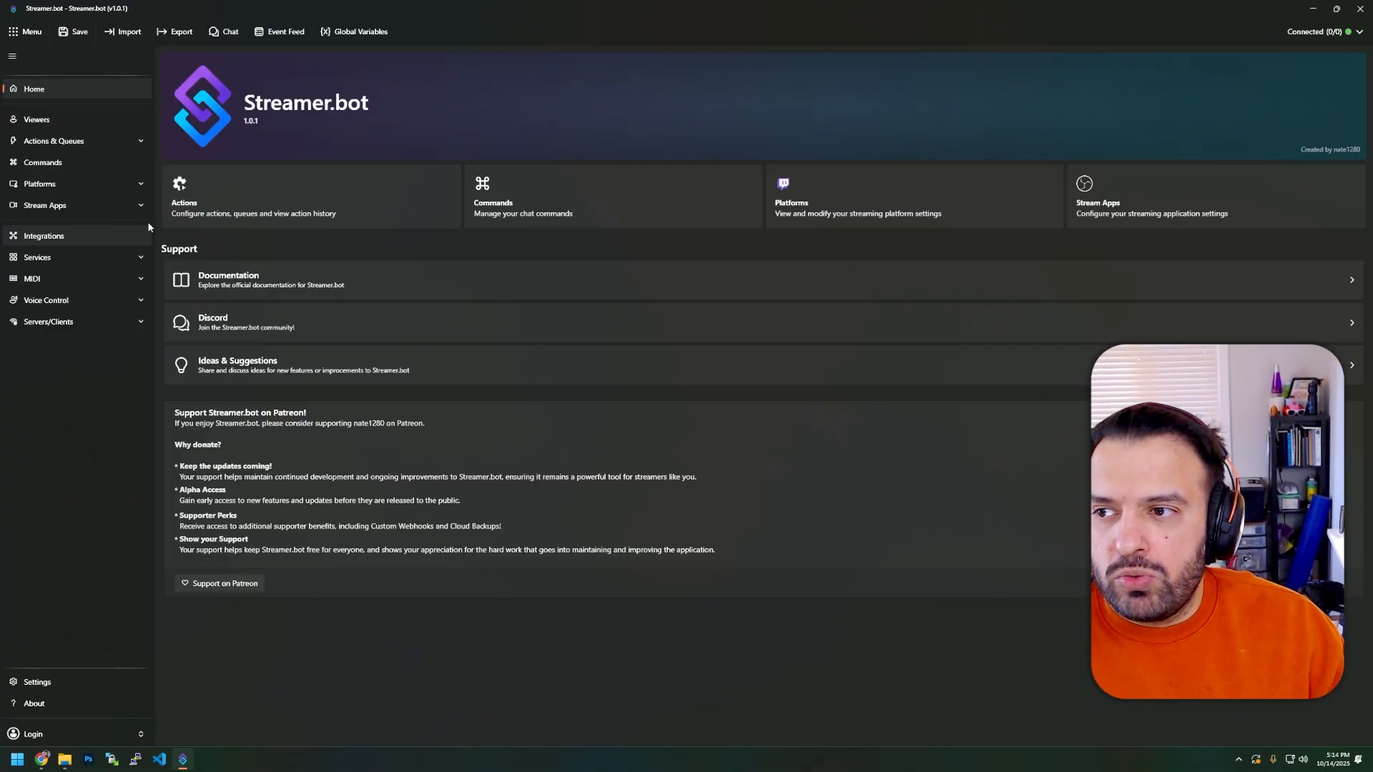
{"action": "left_click", "coordinate": [92, 188]}
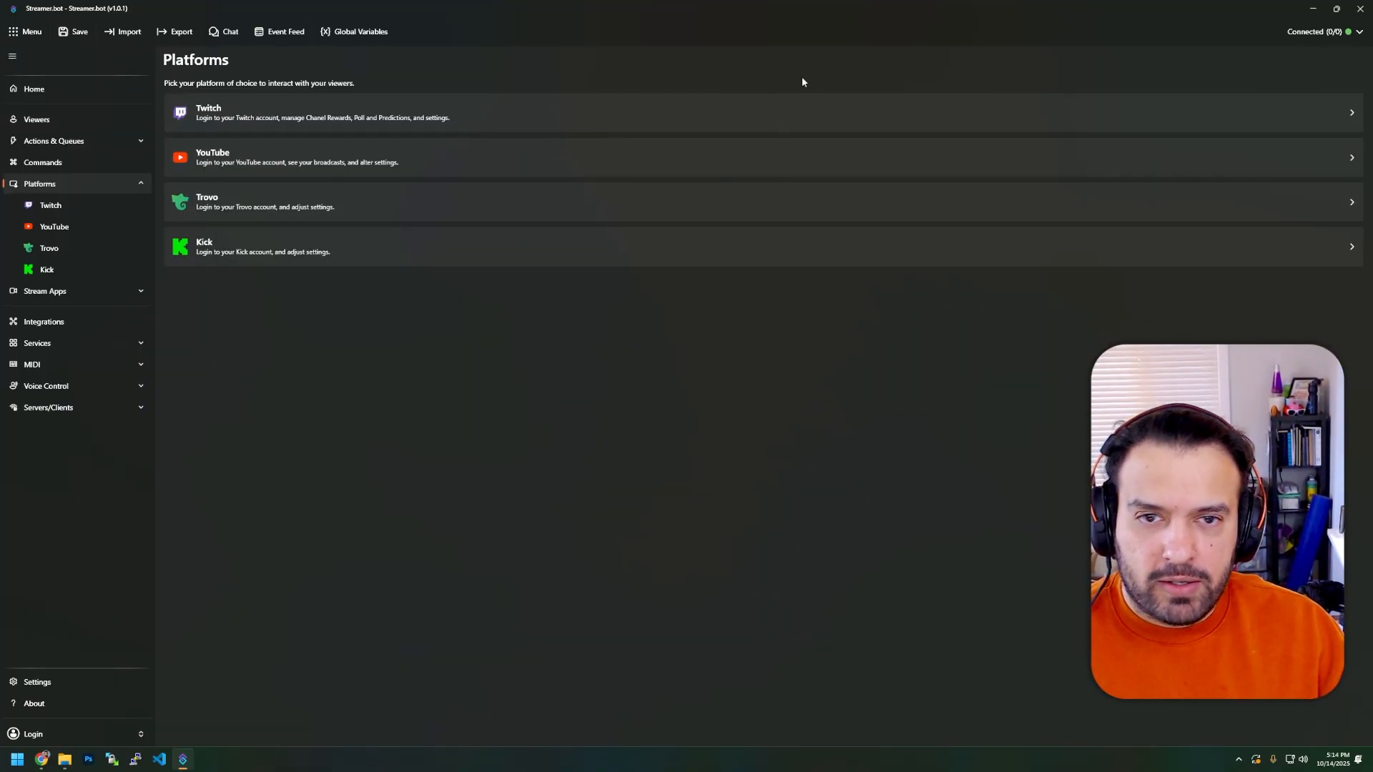
{"action": "left_click", "coordinate": [1027, 113]}
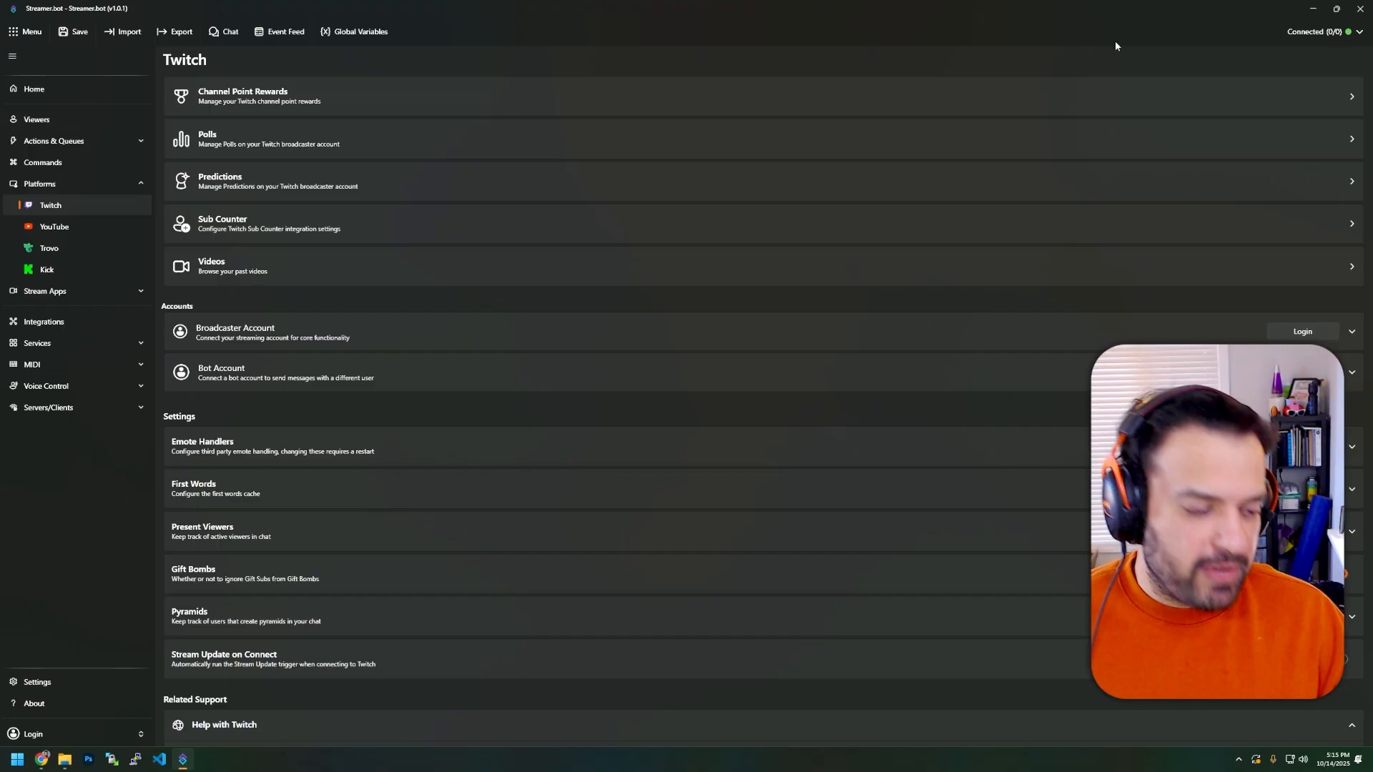
Restore the Streamer.bot window to a smaller size and start the Twitch login for the Broadcaster Account.
{"action": "left_click_drag", "start_coordinate": [1114, 44], "coordinate": [560, 64]}
{"action": "scroll", "coordinate": [348, 272], "scroll_direction": "down", "scroll_amount": 1}
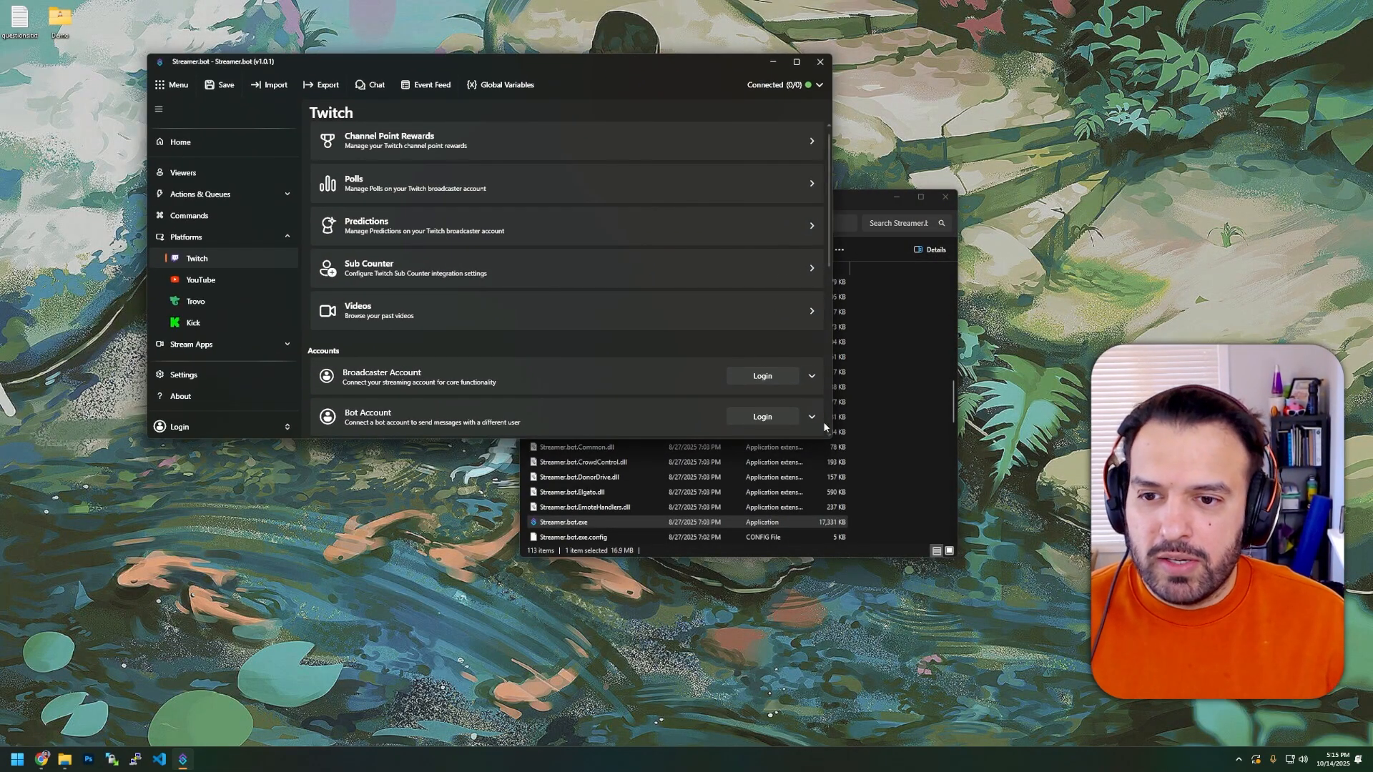
{"action": "left_click", "coordinate": [745, 375]}
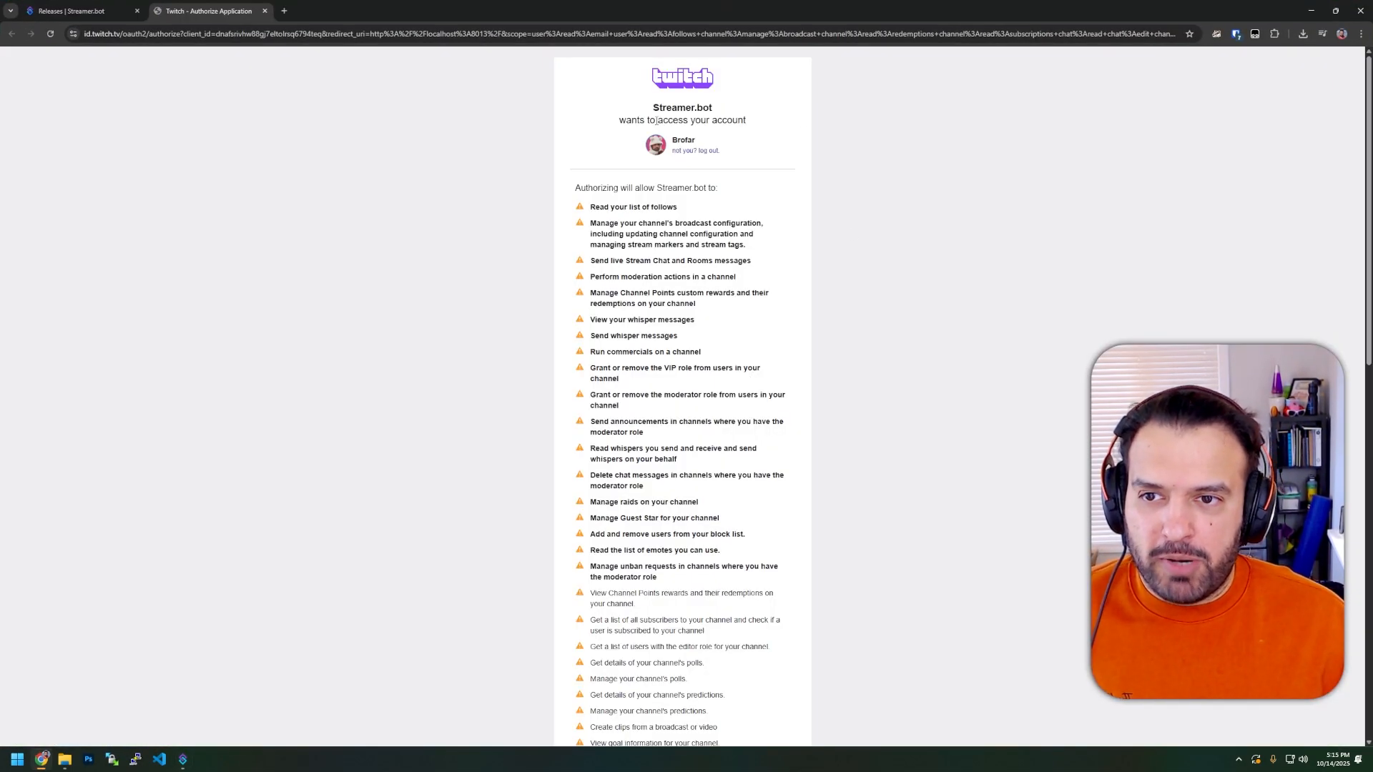
Review the requested Twitch permissions, authorize Streamer.bot to access the account and return to Streamer.bot.
{"action": "left_click_drag", "start_coordinate": [652, 107], "coordinate": [762, 112]}
{"action": "scroll", "coordinate": [670, 275], "scroll_direction": "down", "scroll_amount": 3}
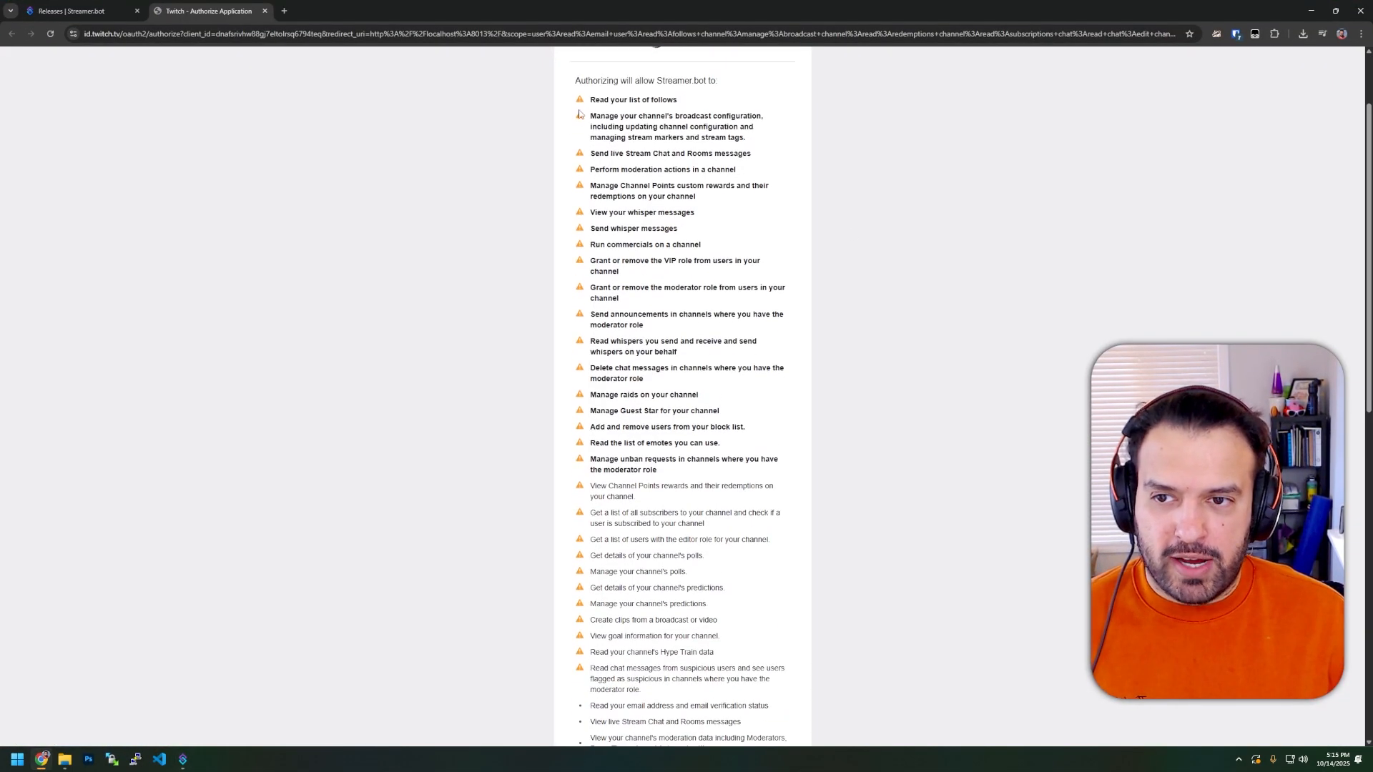
{"action": "key", "text": "ctrl+a"}
{"action": "left_click", "coordinate": [739, 565]}
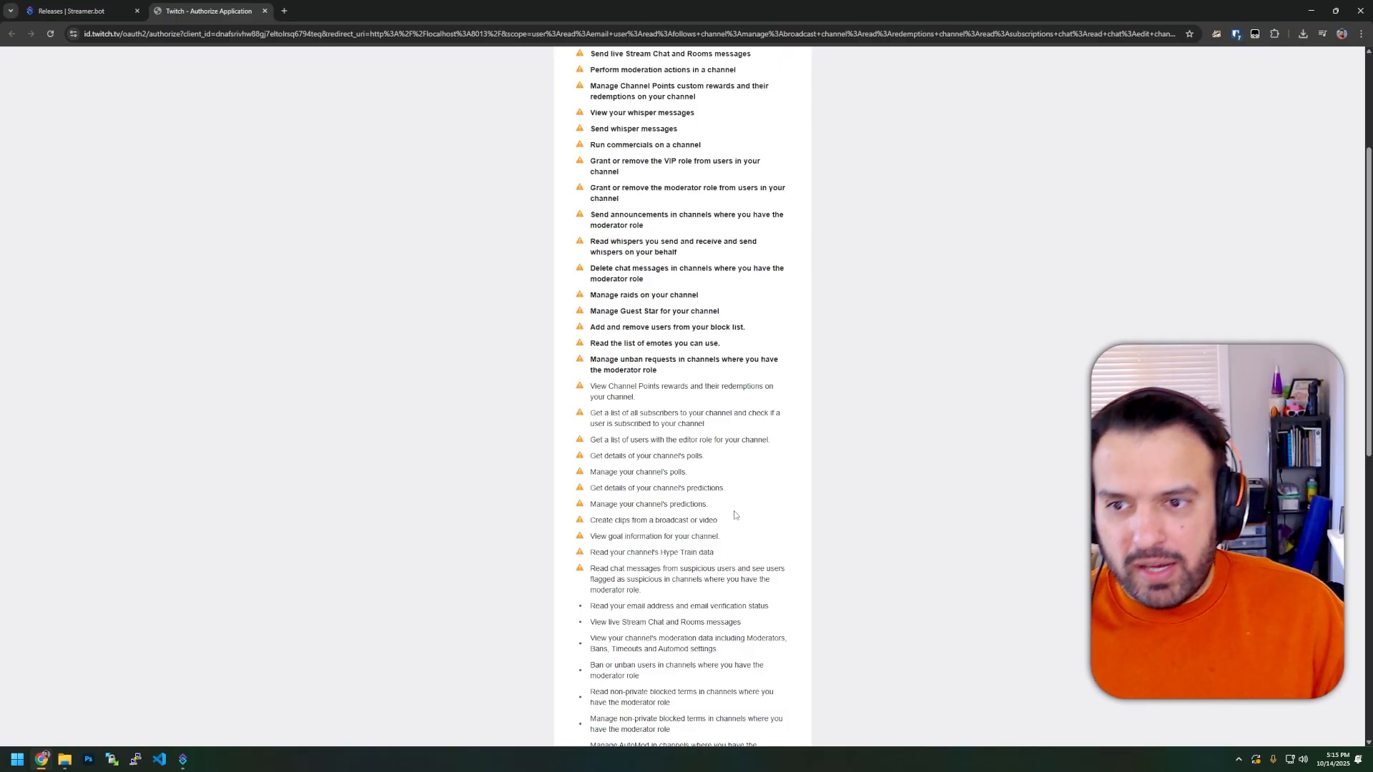
{"action": "scroll", "coordinate": [737, 493], "scroll_direction": "up", "scroll_amount": 2}
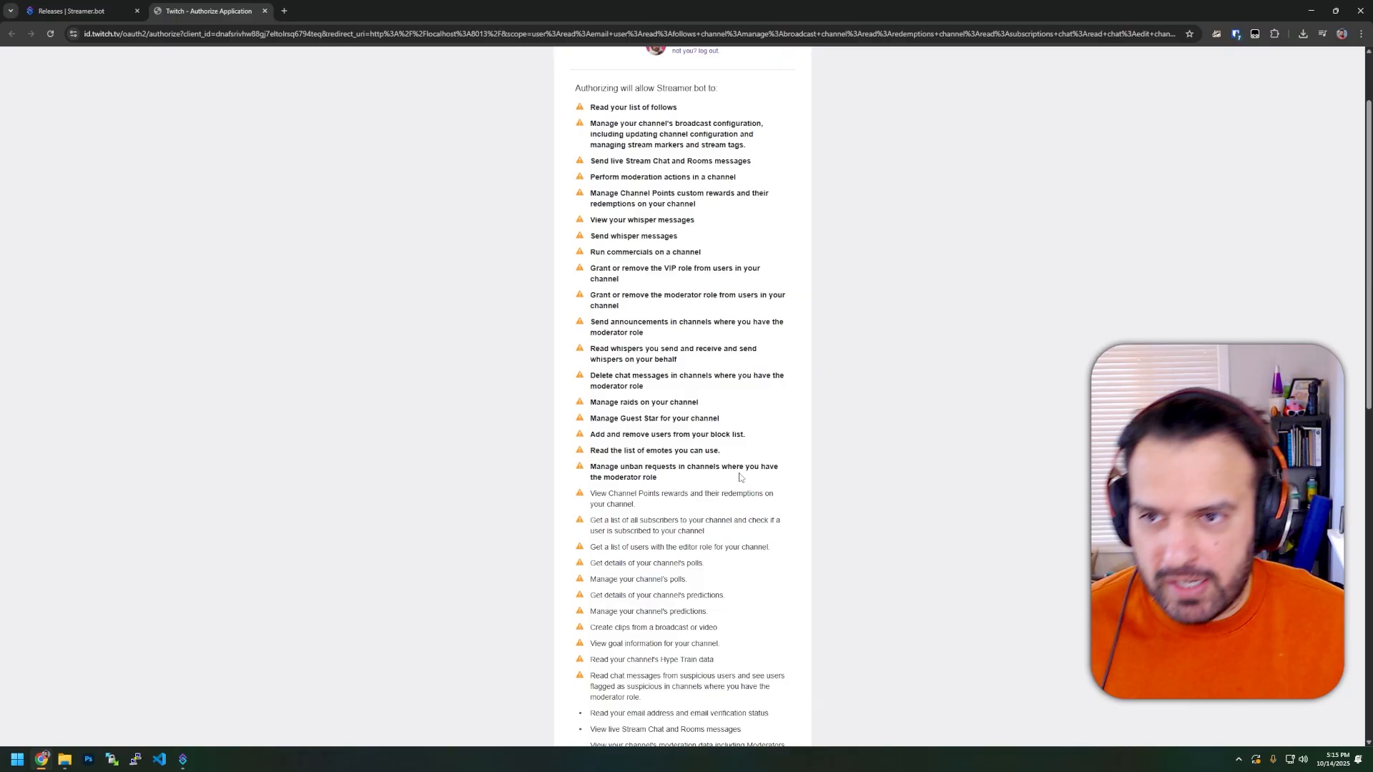
{"action": "scroll", "coordinate": [740, 479], "scroll_direction": "down", "scroll_amount": 3}
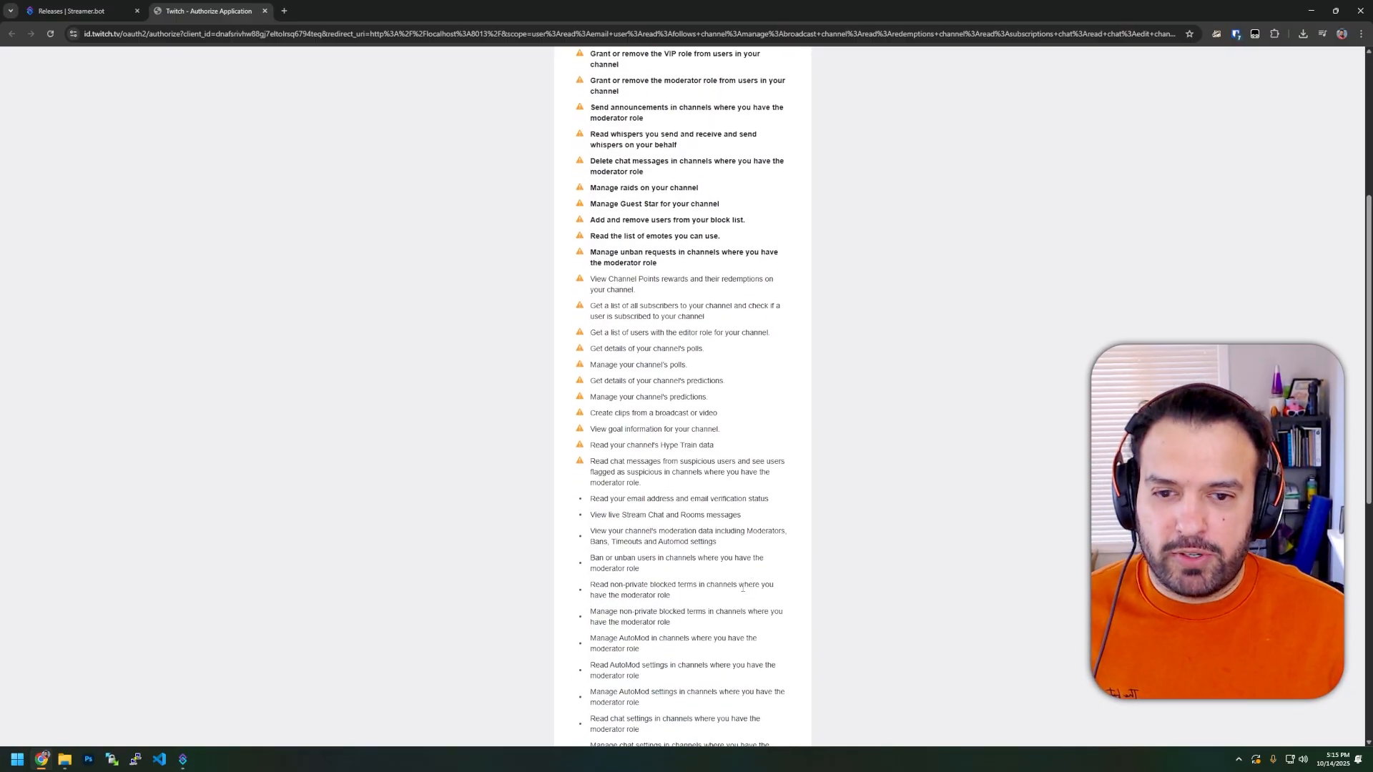
{"action": "scroll", "coordinate": [737, 500], "scroll_direction": "down", "scroll_amount": 7}
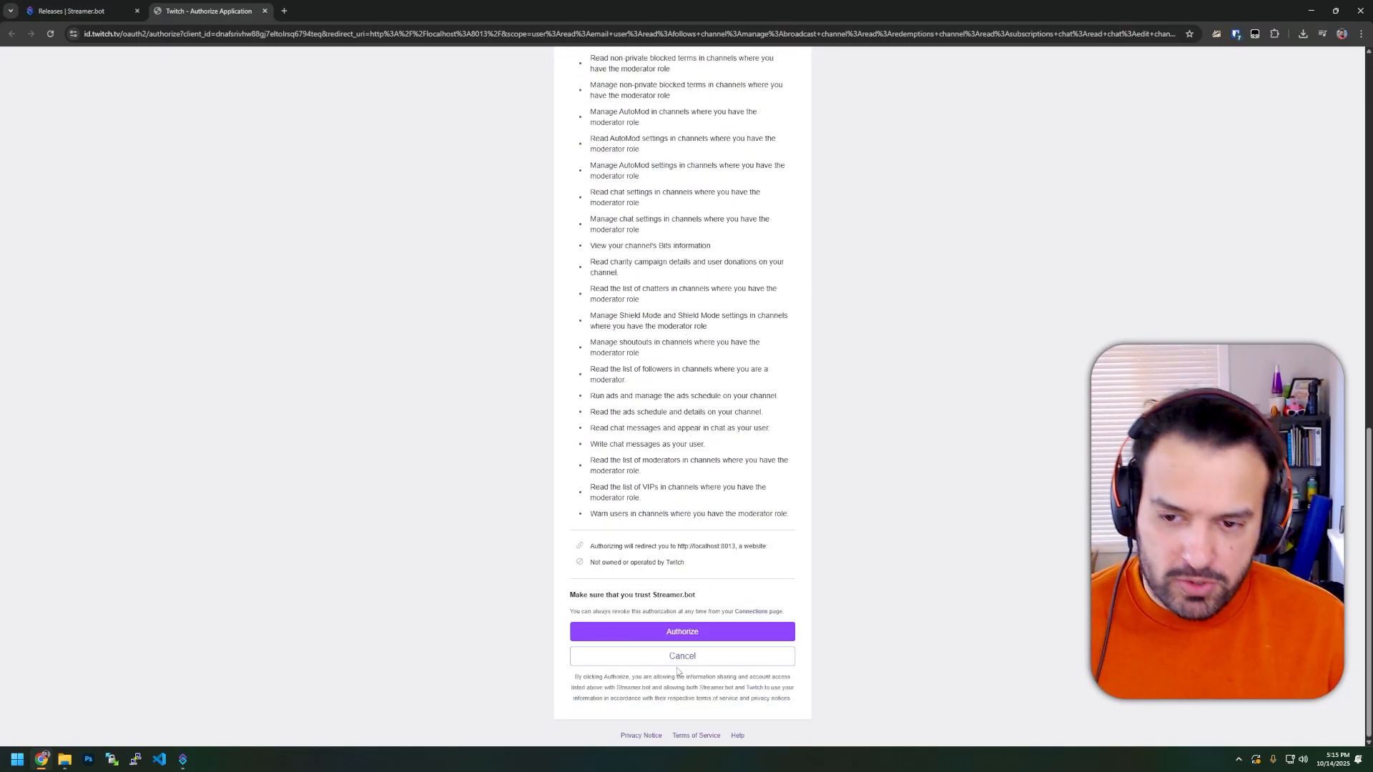
{"action": "left_click", "coordinate": [693, 631]}
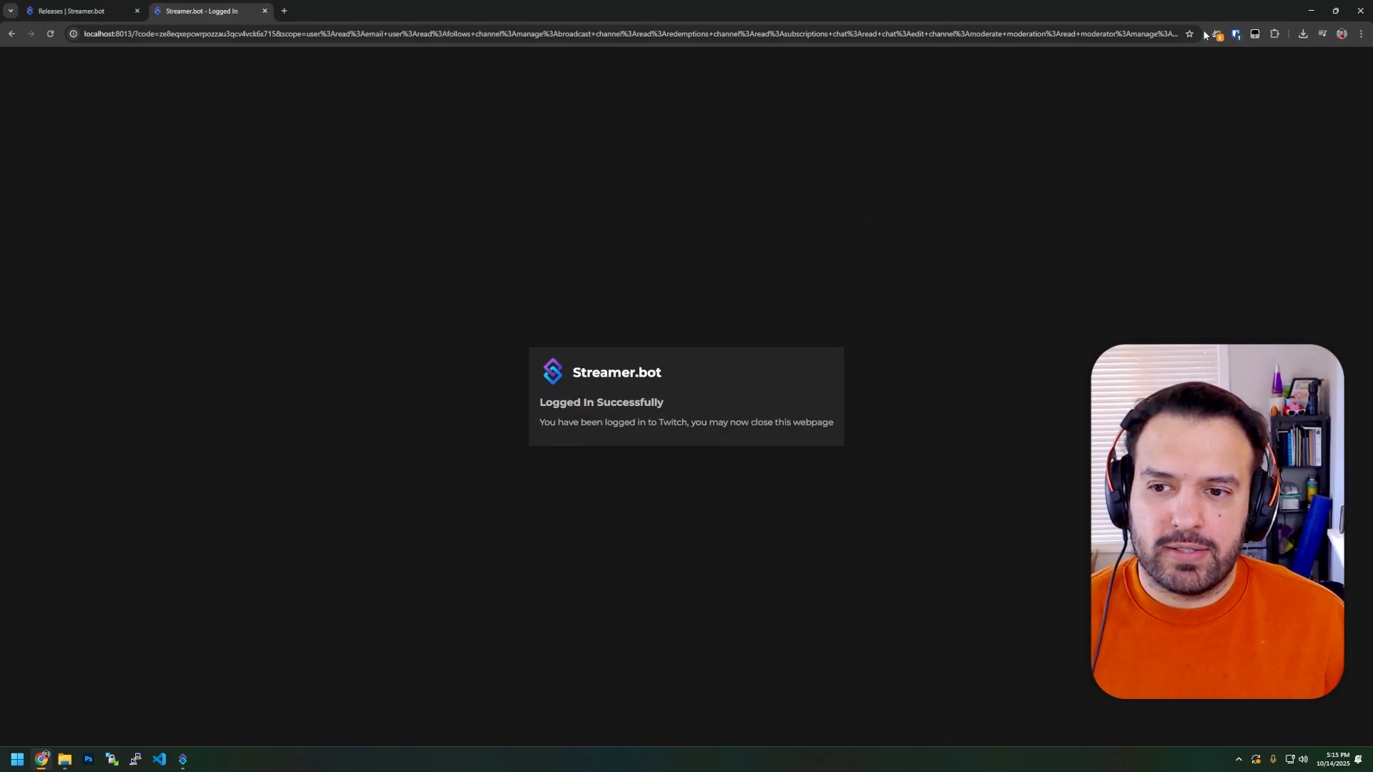
{"action": "left_click", "coordinate": [1311, 10]}
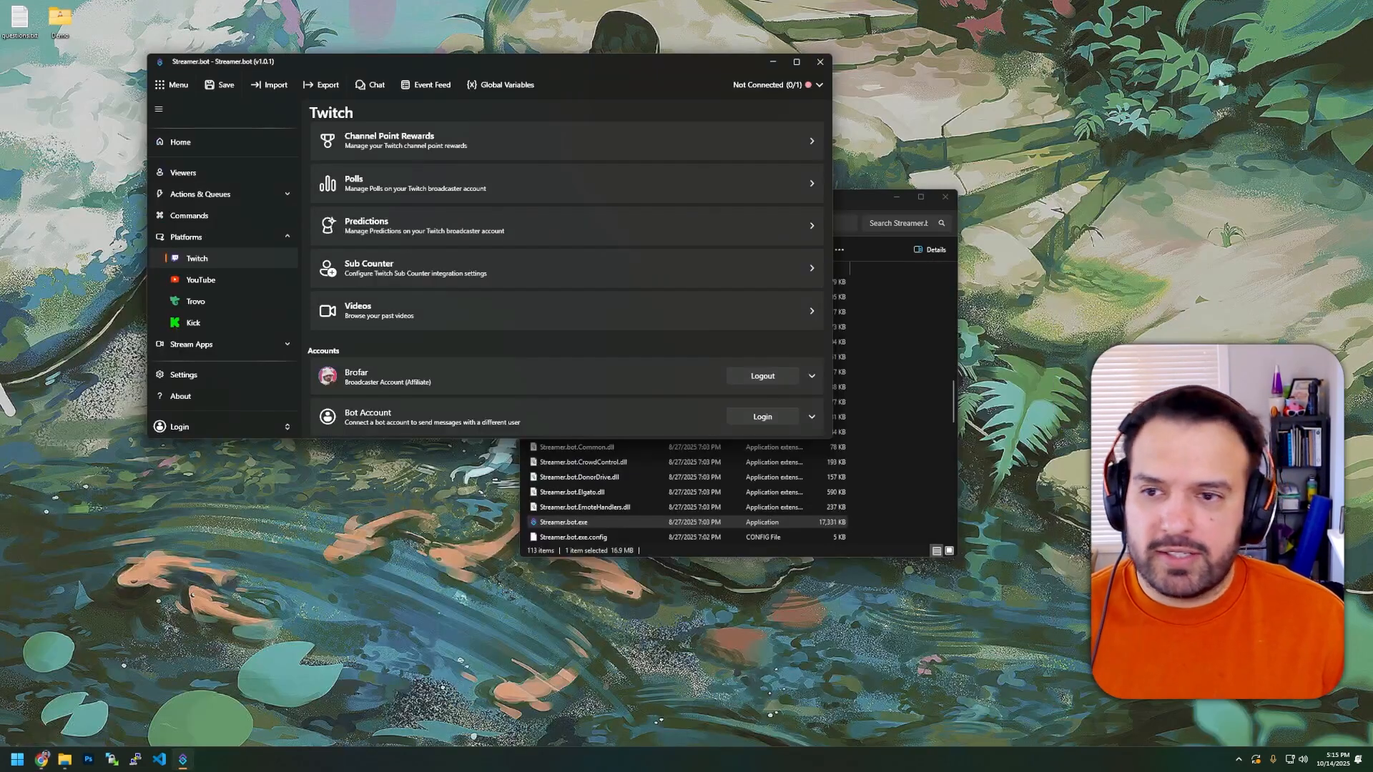
Maximize the Streamer.bot window and briefly expand the Twitch Bot Account details.
{"action": "double_click", "coordinate": [589, 59]}
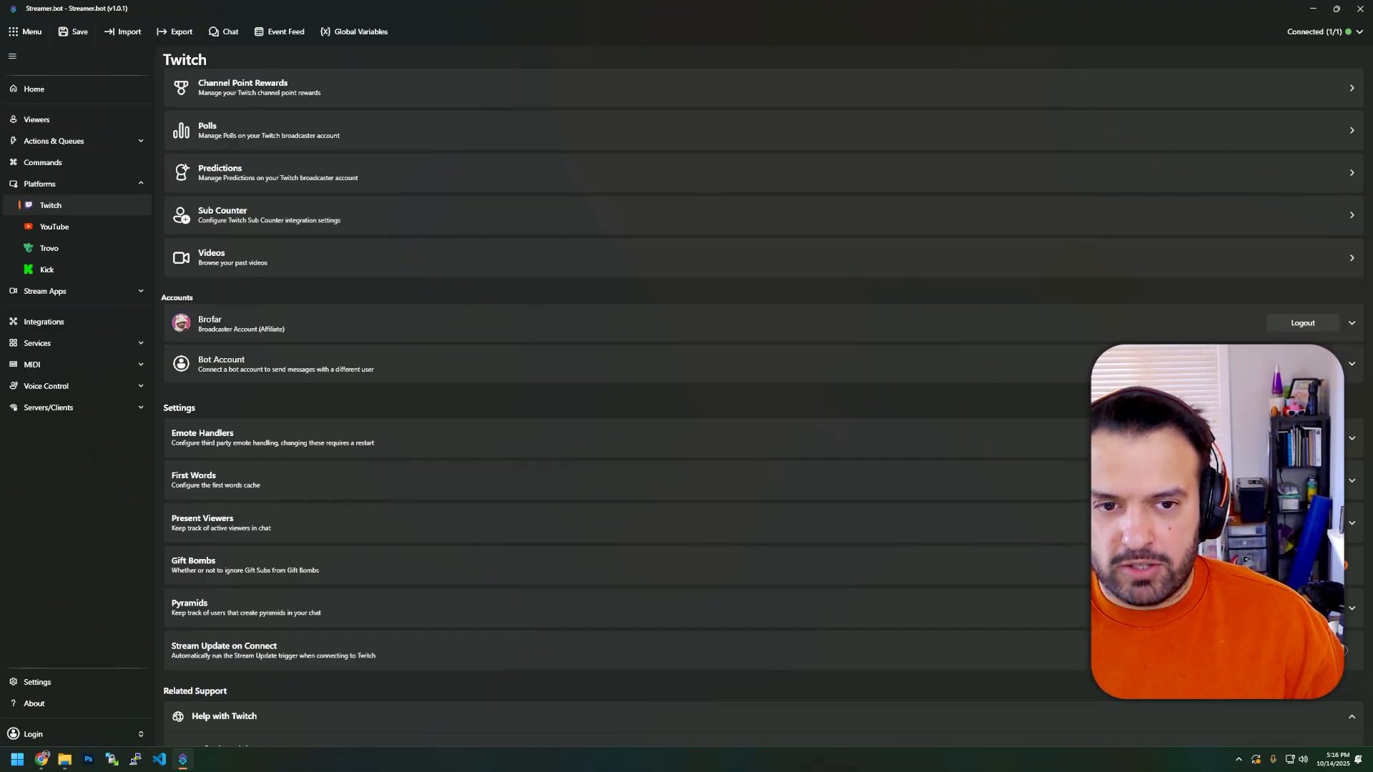
{"action": "left_click", "coordinate": [285, 362]}
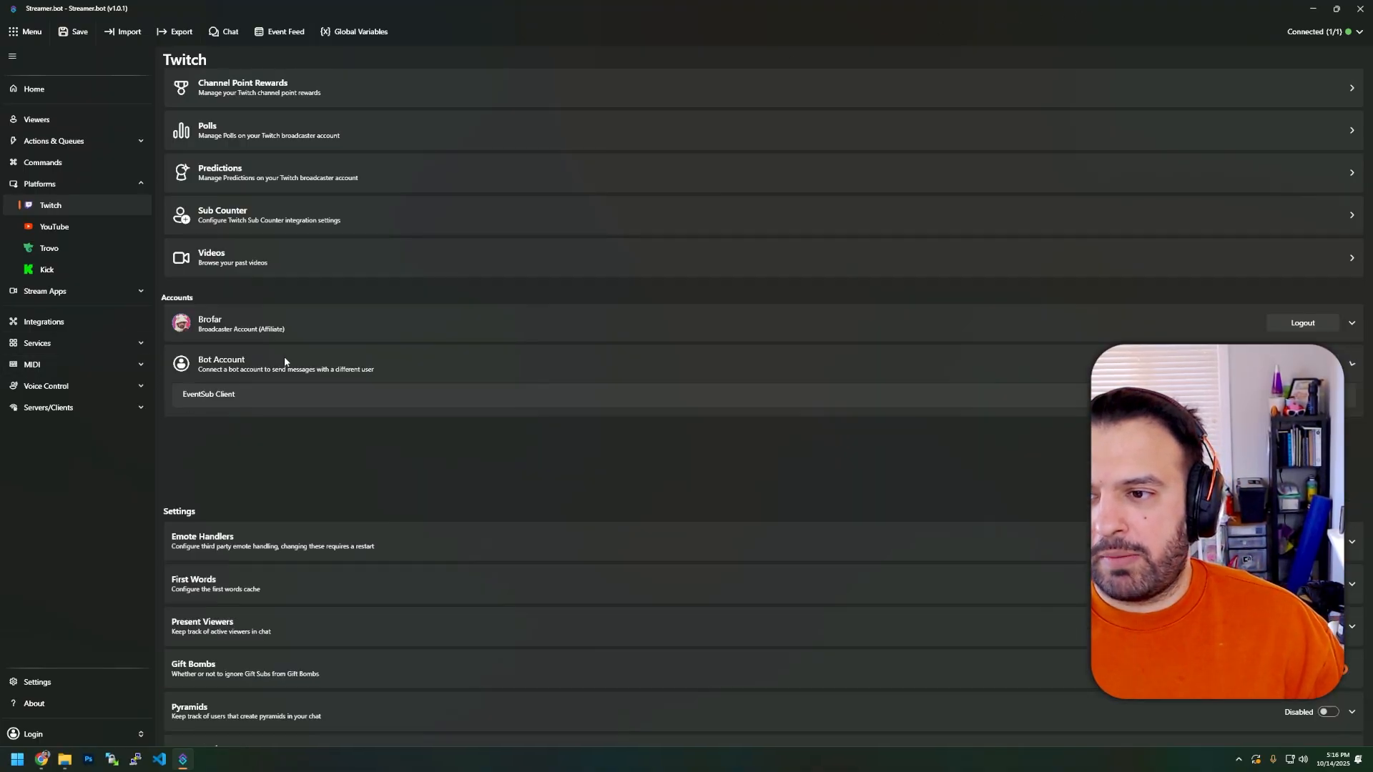
{"action": "left_click", "coordinate": [328, 368]}
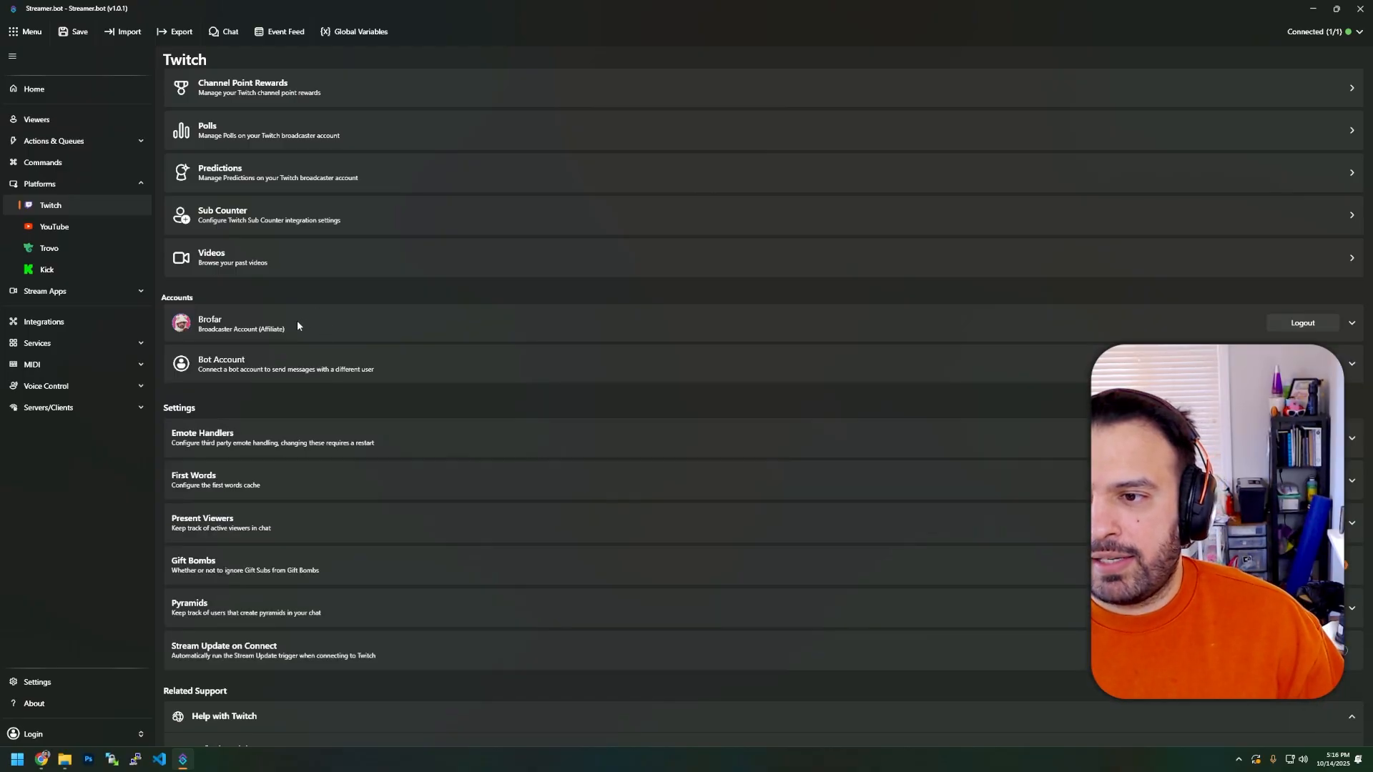
{"action": "left_click", "coordinate": [298, 320]}
{"action": "left_click", "coordinate": [309, 320]}
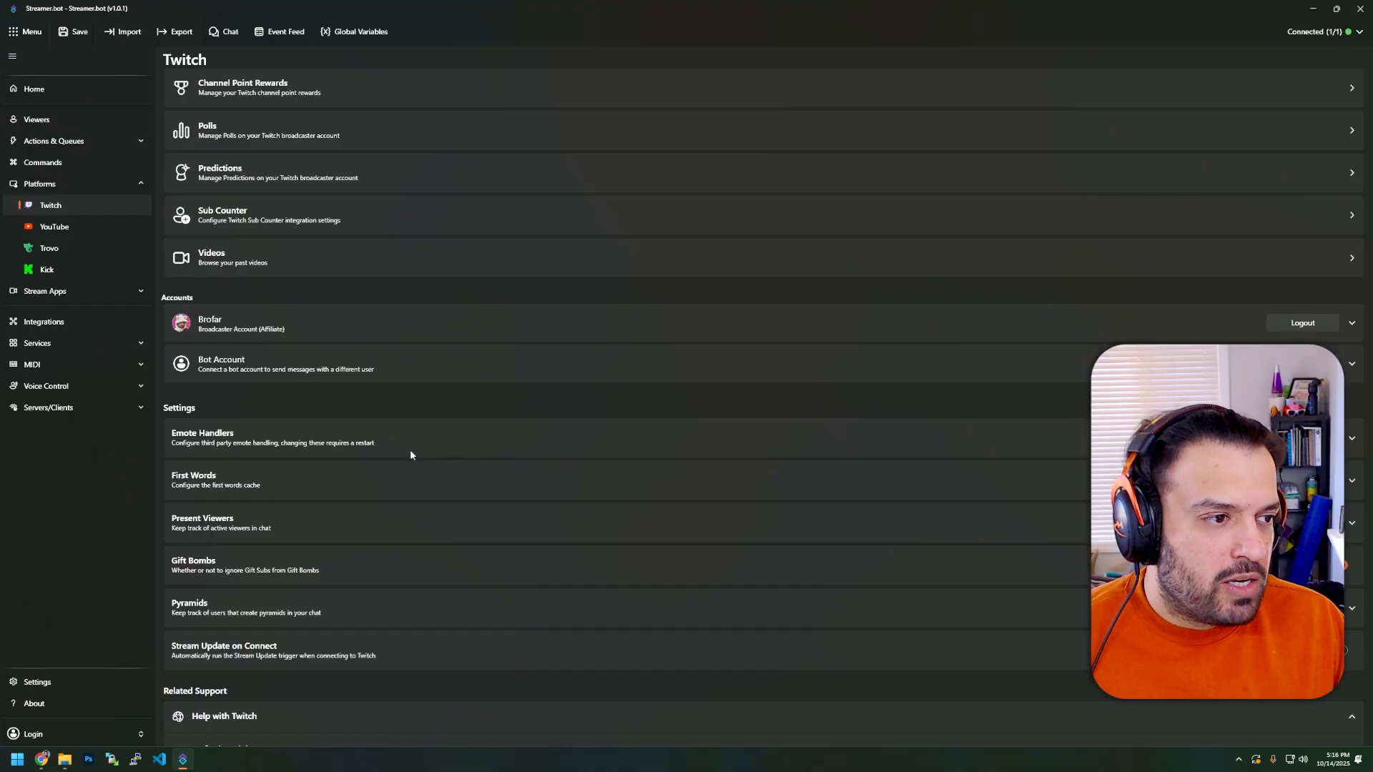
Start adding a new OBS Studio connection under Stream Apps and move its dialog aside.
{"action": "left_click", "coordinate": [72, 294]}
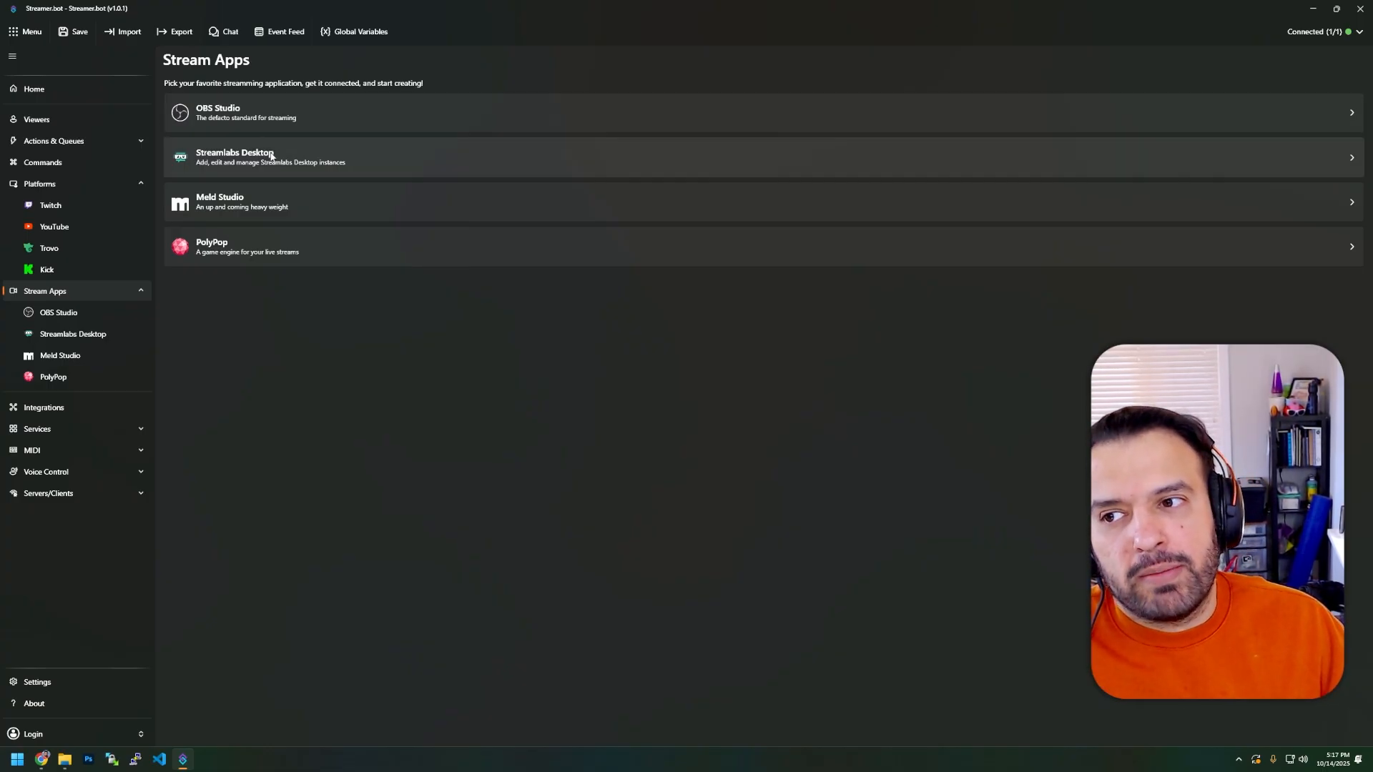
{"action": "left_click", "coordinate": [283, 126]}
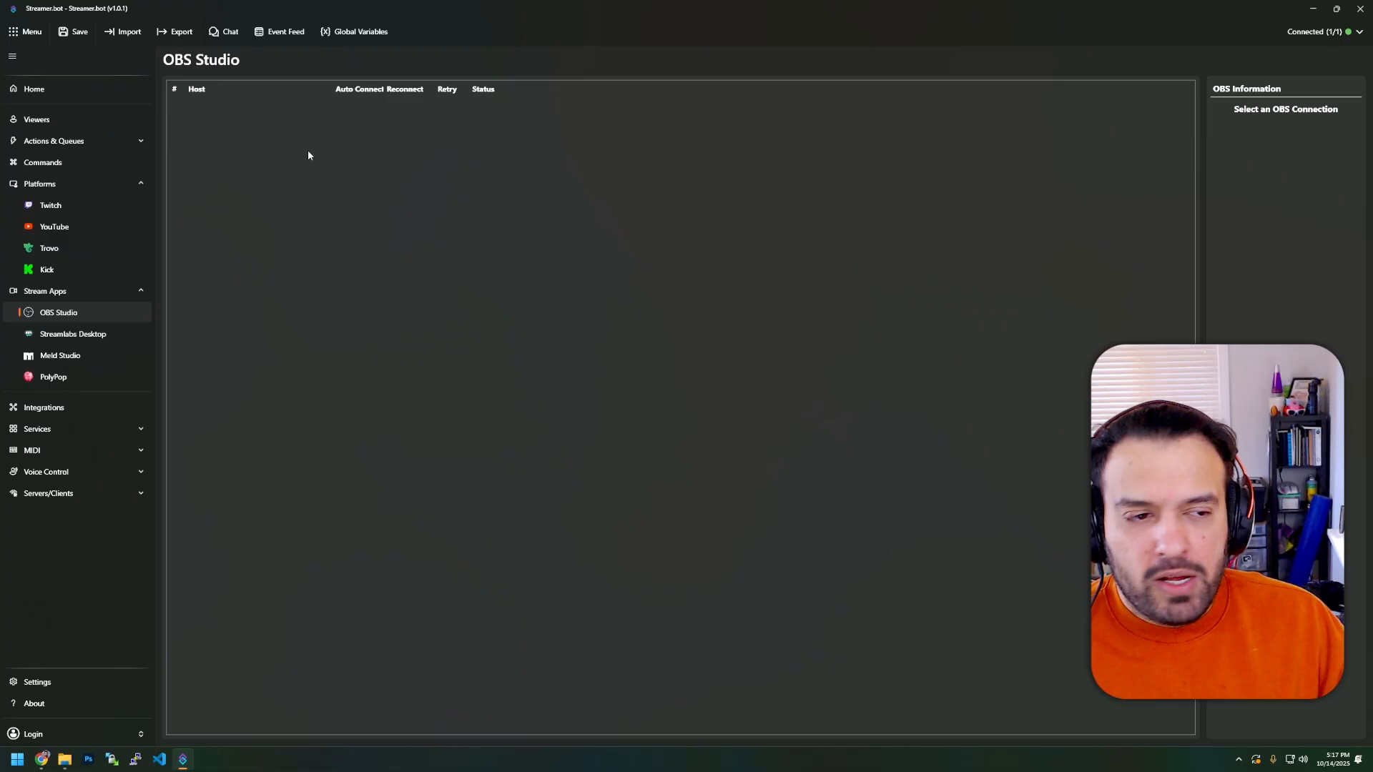
{"action": "right_click", "coordinate": [278, 148]}
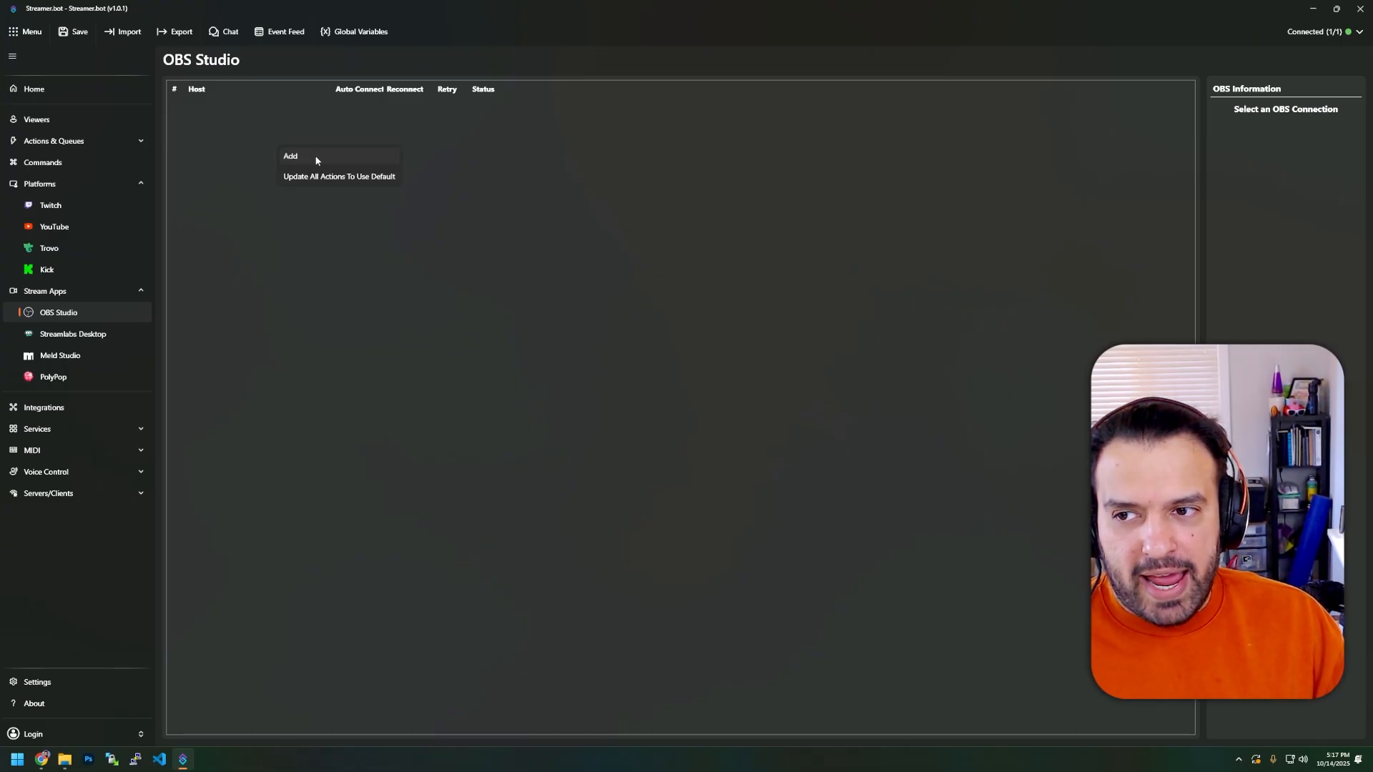
{"action": "left_click", "coordinate": [316, 157]}
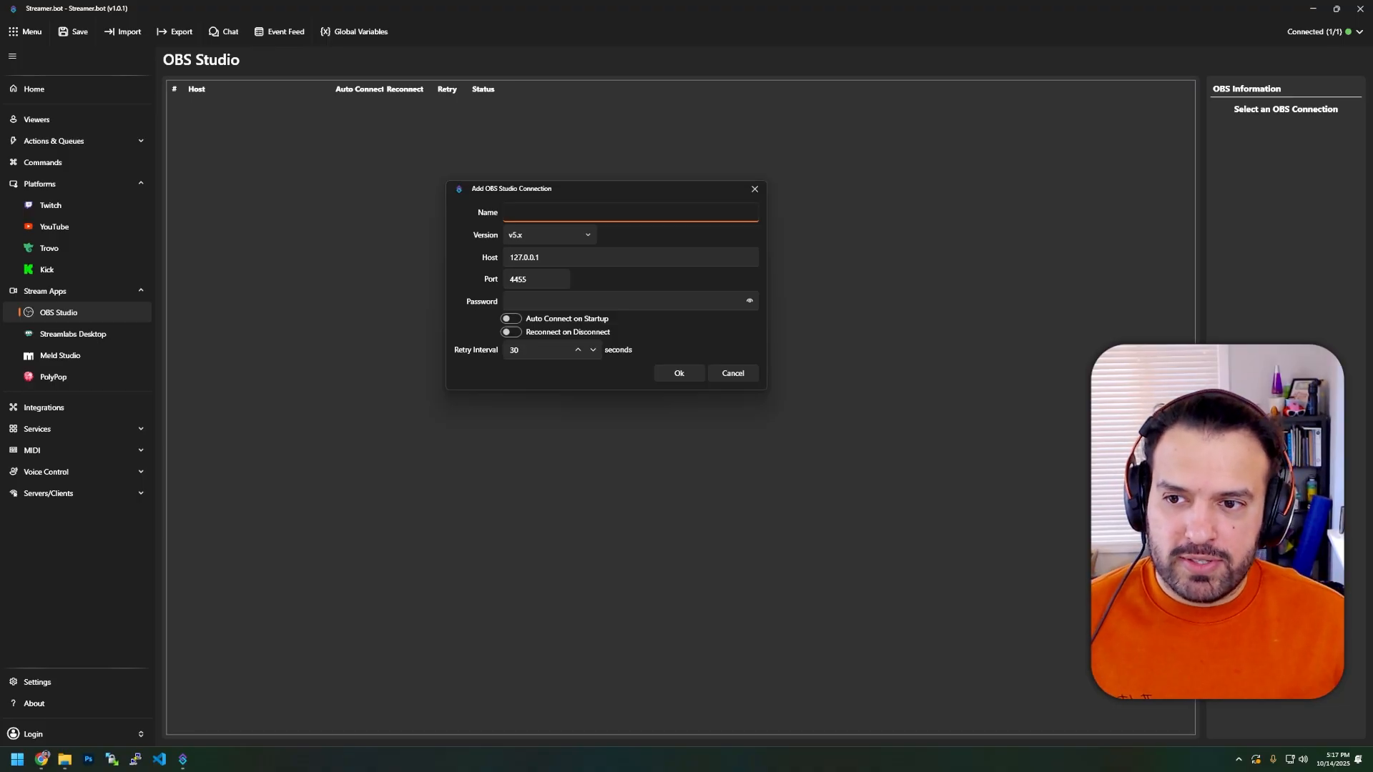
{"action": "left_click_drag", "start_coordinate": [528, 183], "coordinate": [106, 180]}
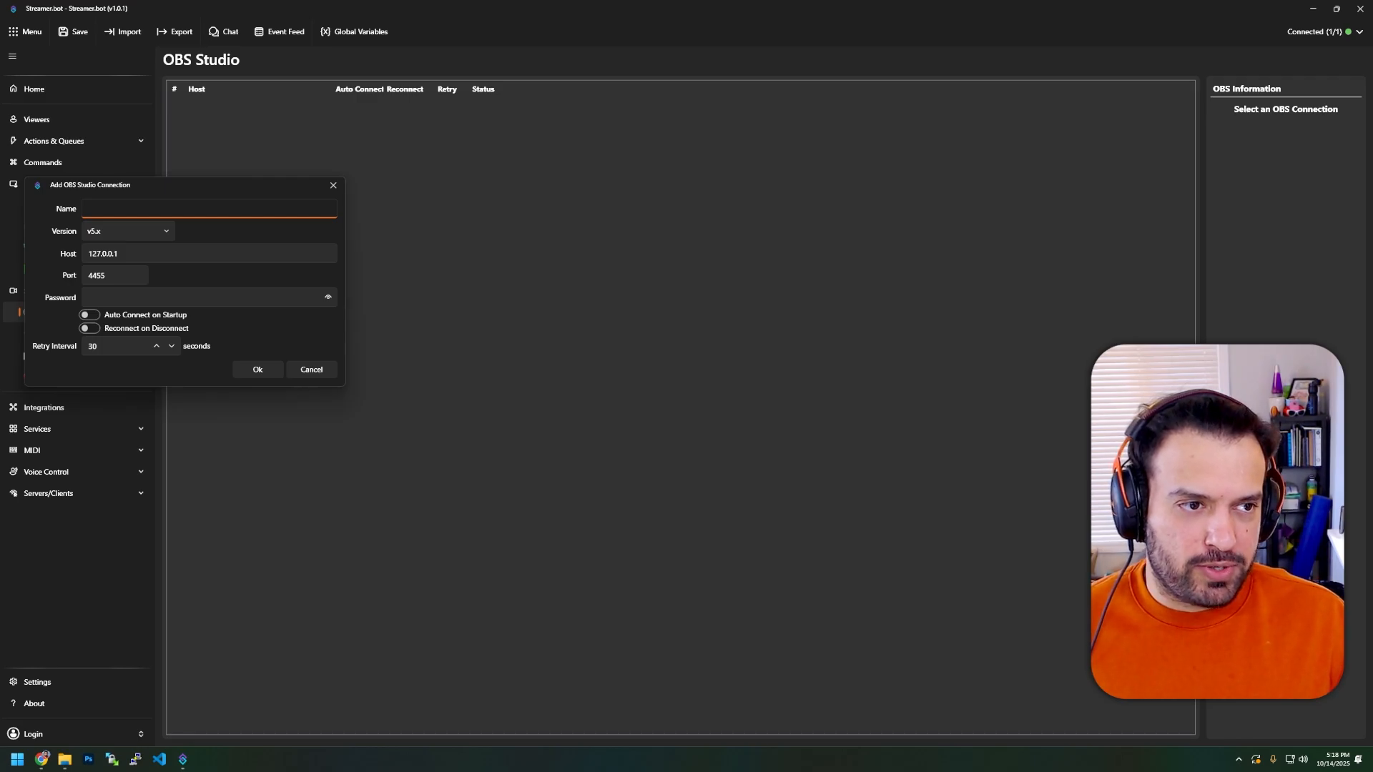
Bring up OBS, maximize it and show the connection info from its WebSocket Server Settings.
{"action": "left_click_drag", "start_coordinate": [1372, 127], "coordinate": [804, 128]}
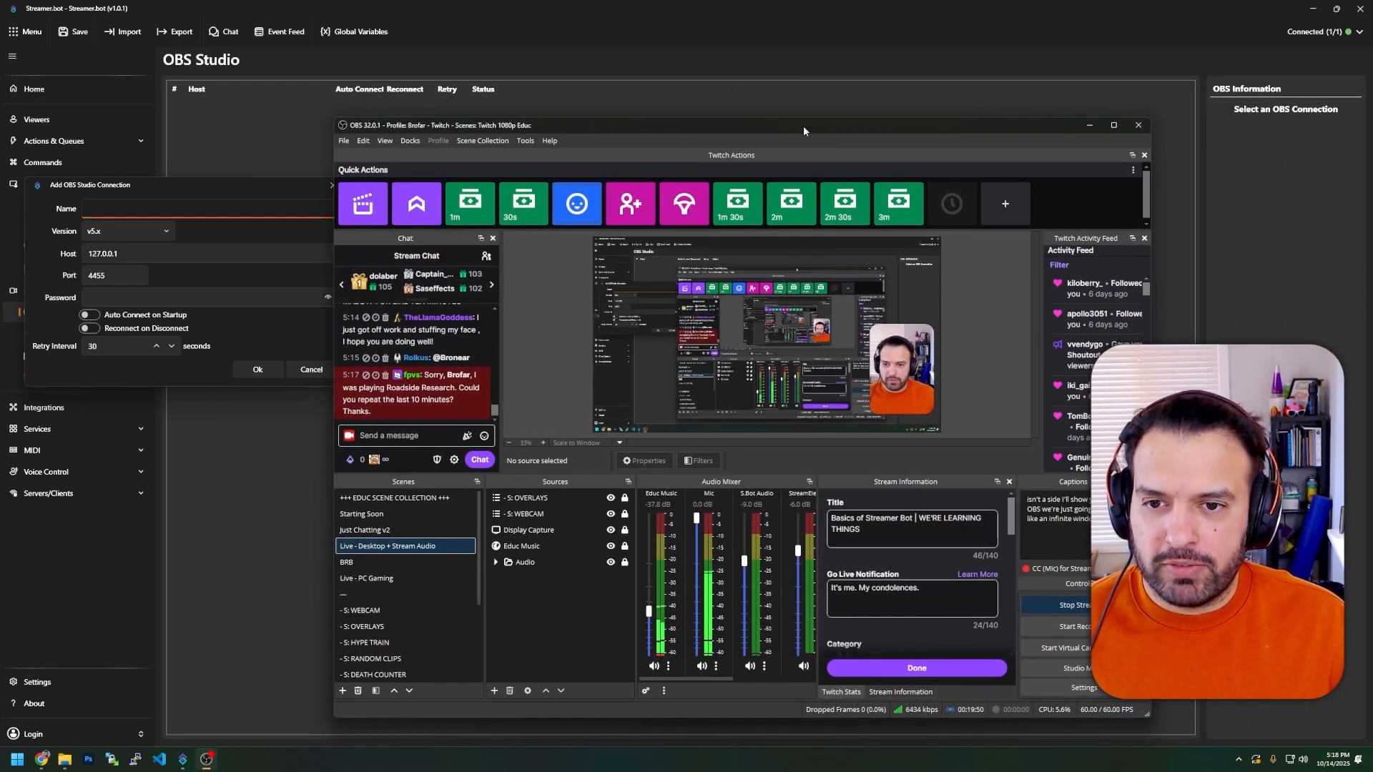
{"action": "double_click", "coordinate": [804, 126]}
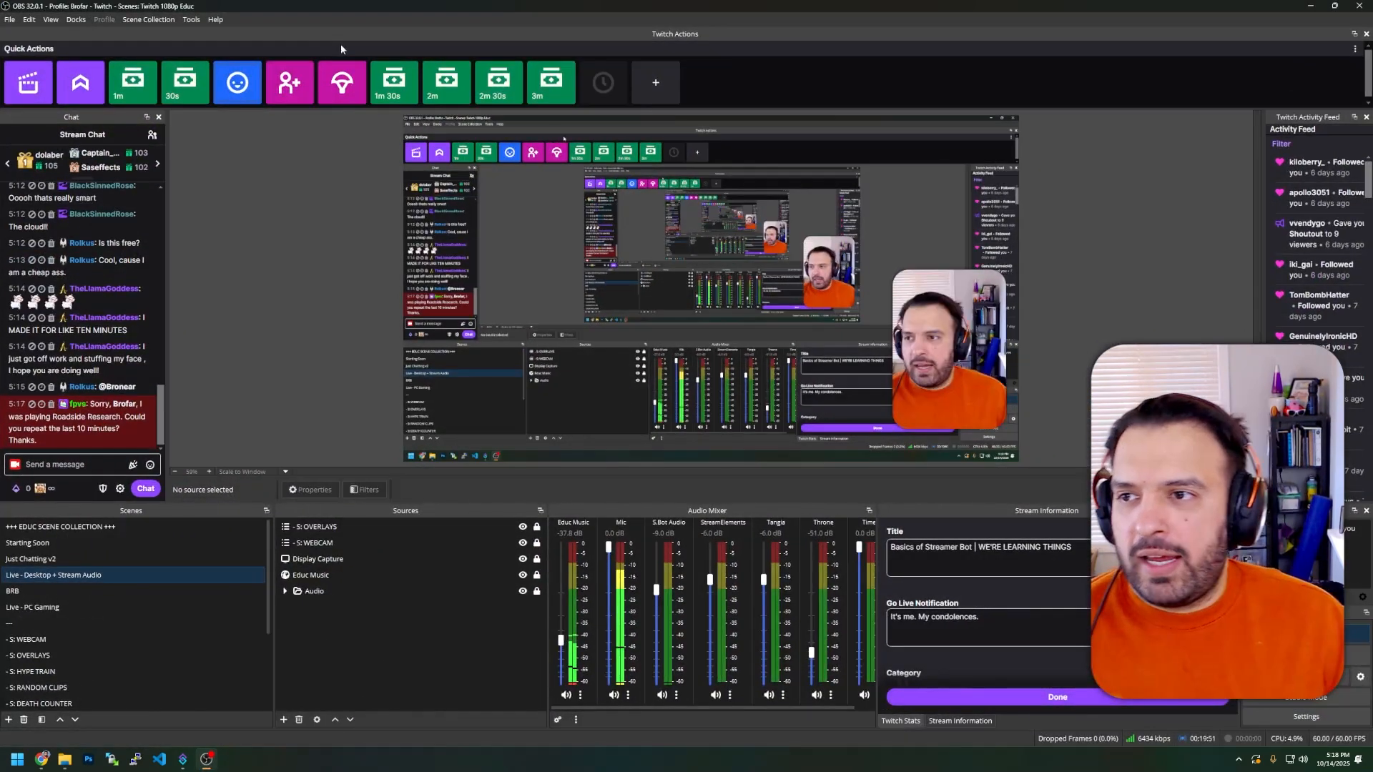
{"action": "left_click", "coordinate": [192, 20]}
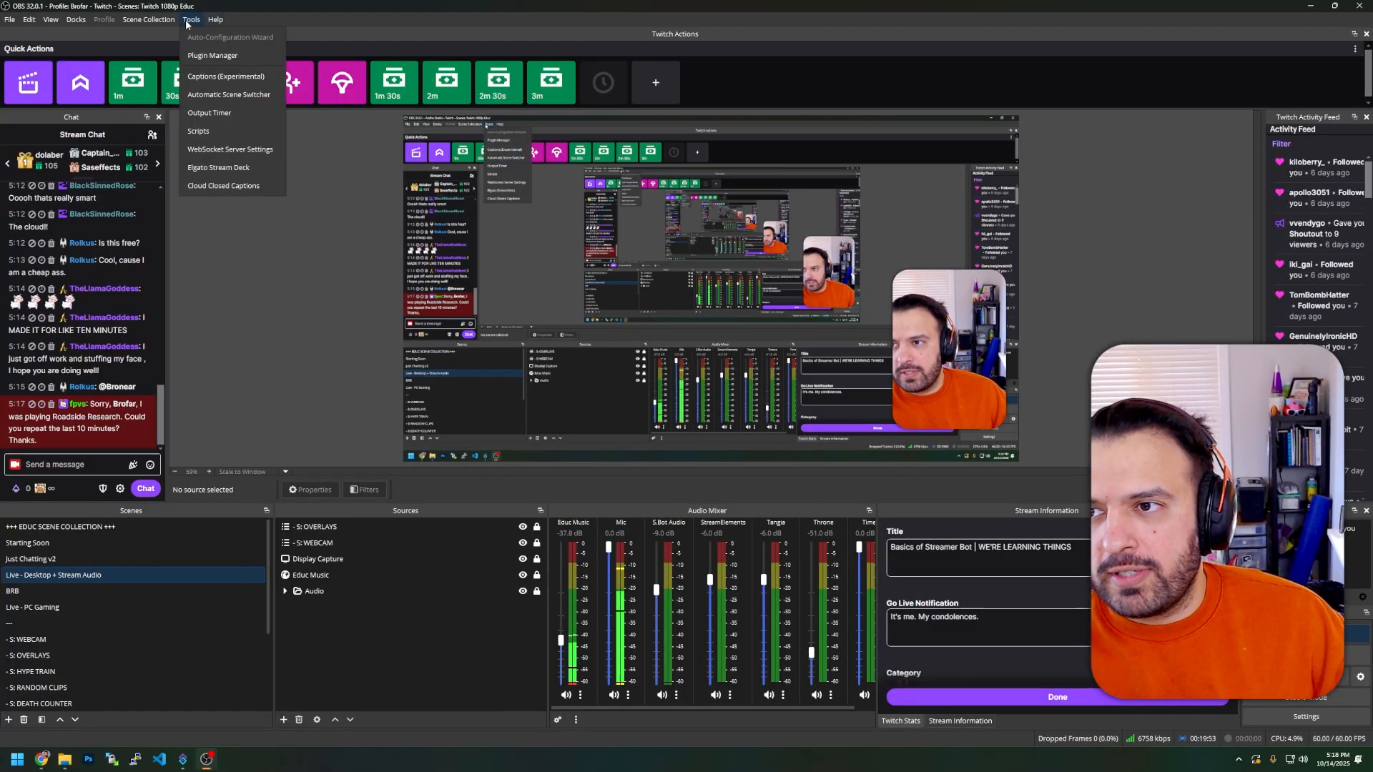
{"action": "left_click", "coordinate": [239, 151]}
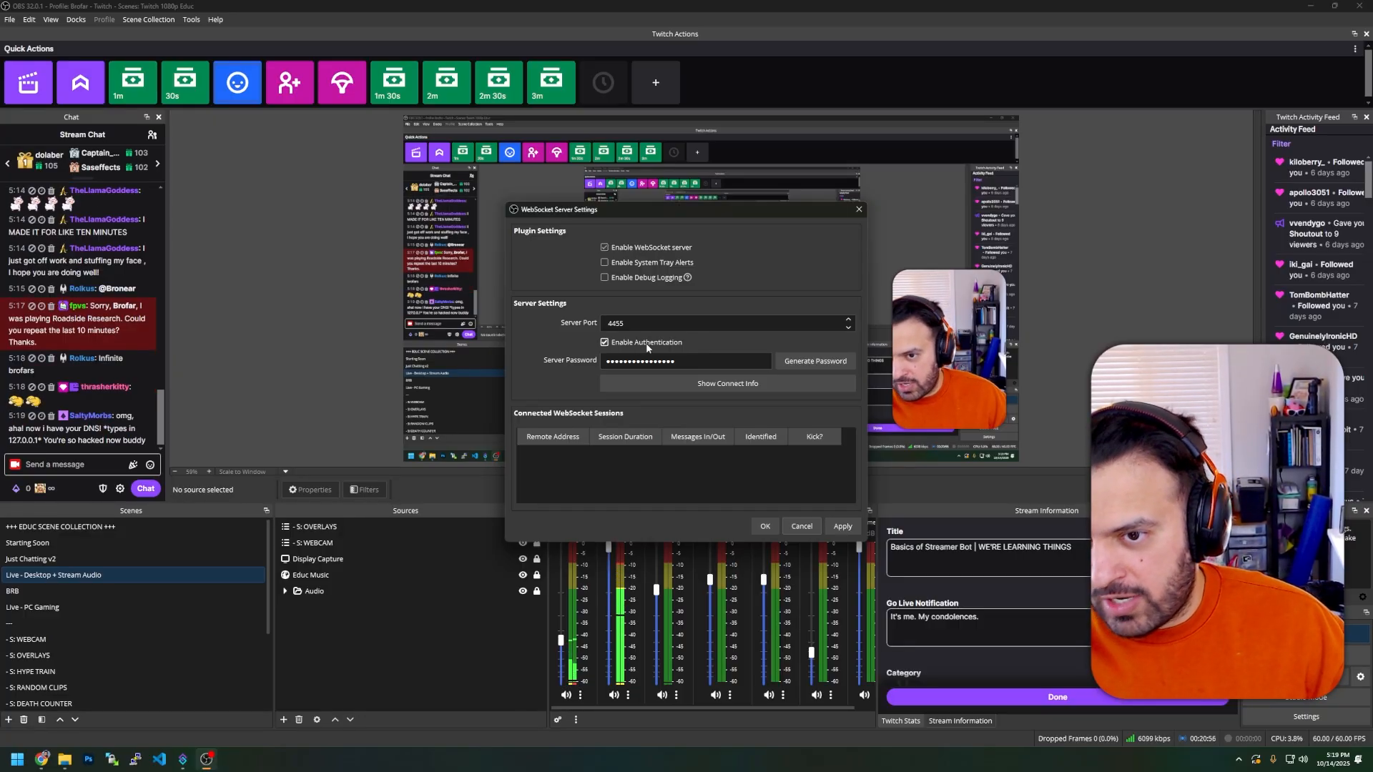
{"action": "left_click", "coordinate": [706, 386]}
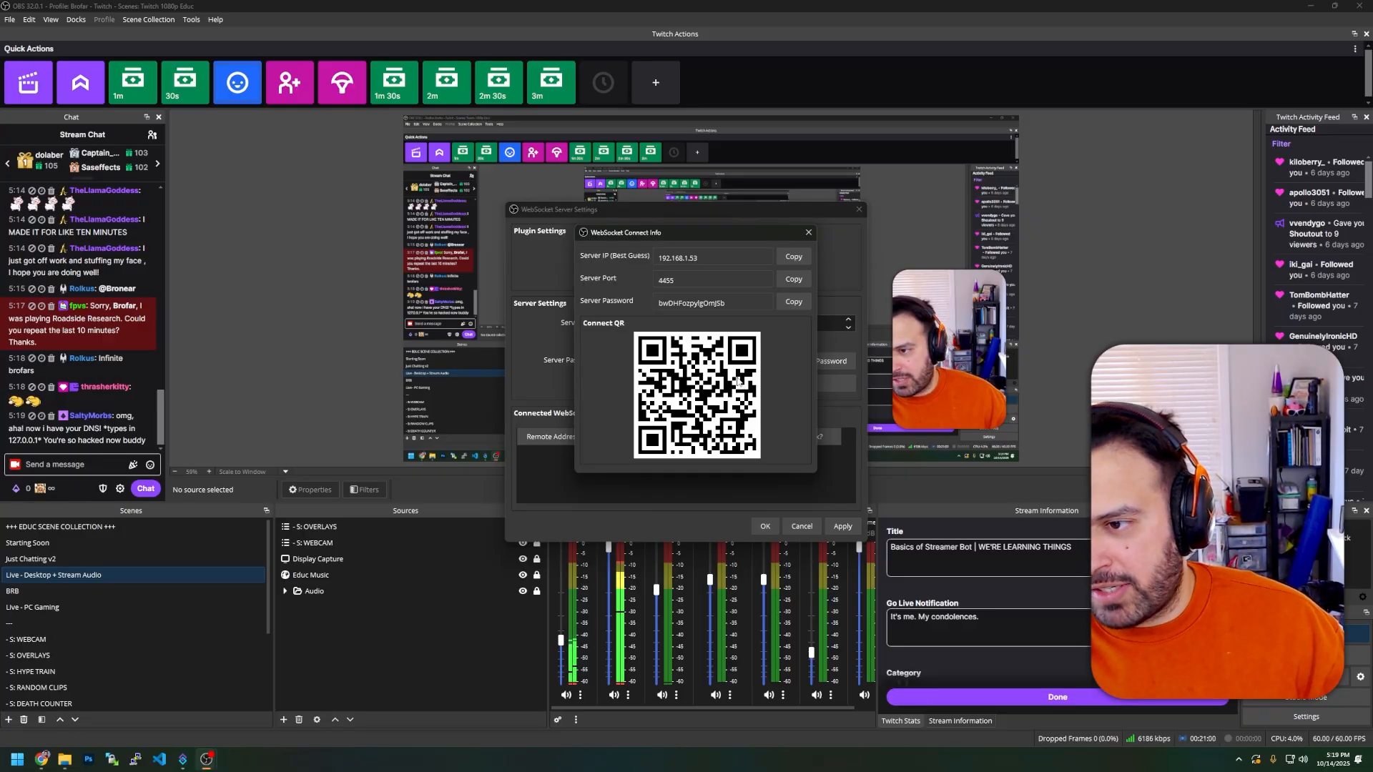
Copy the WebSocket server password from the connect info and close the WebSocket settings with OK.
{"action": "double_click", "coordinate": [693, 304]}
{"action": "key", "text": "super+c"}
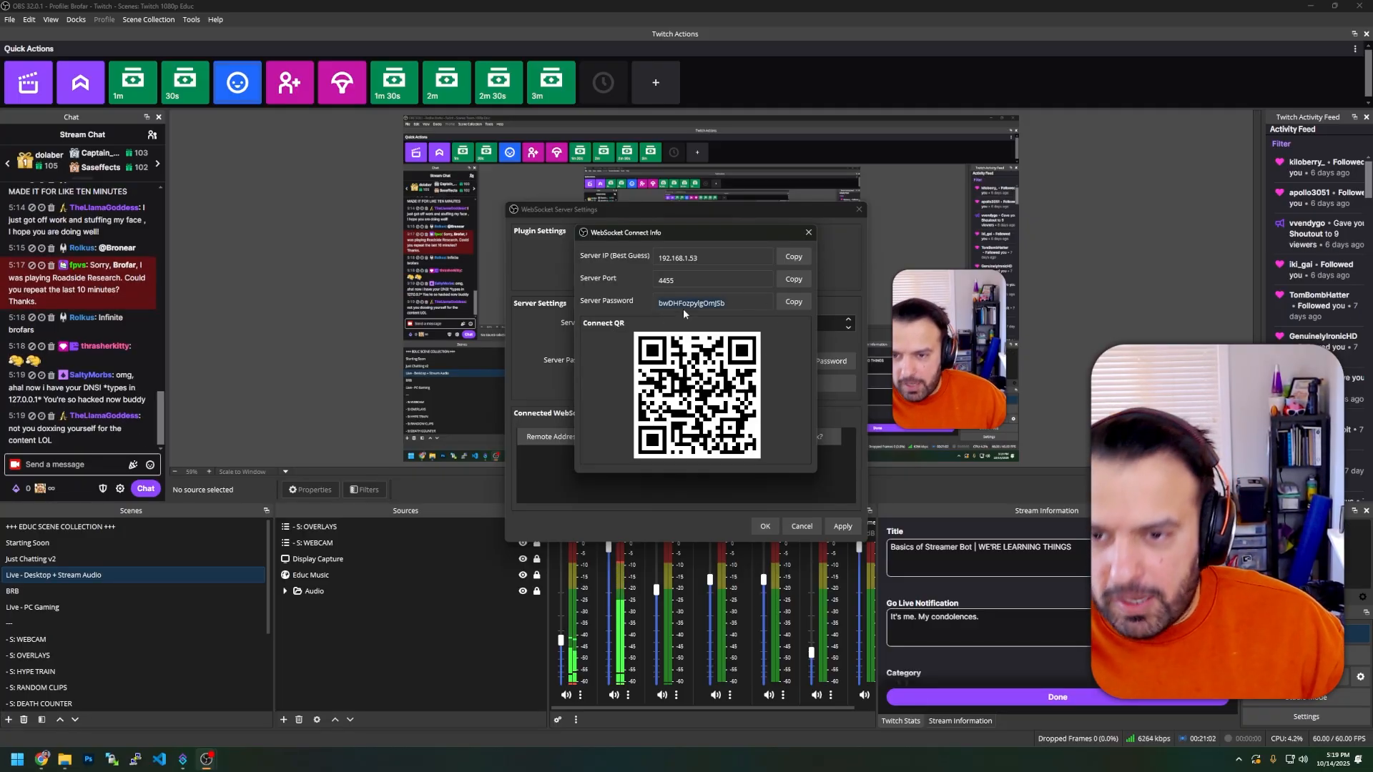
{"action": "right_click", "coordinate": [698, 309]}
{"action": "left_click", "coordinate": [721, 315]}
{"action": "left_click", "coordinate": [808, 232]}
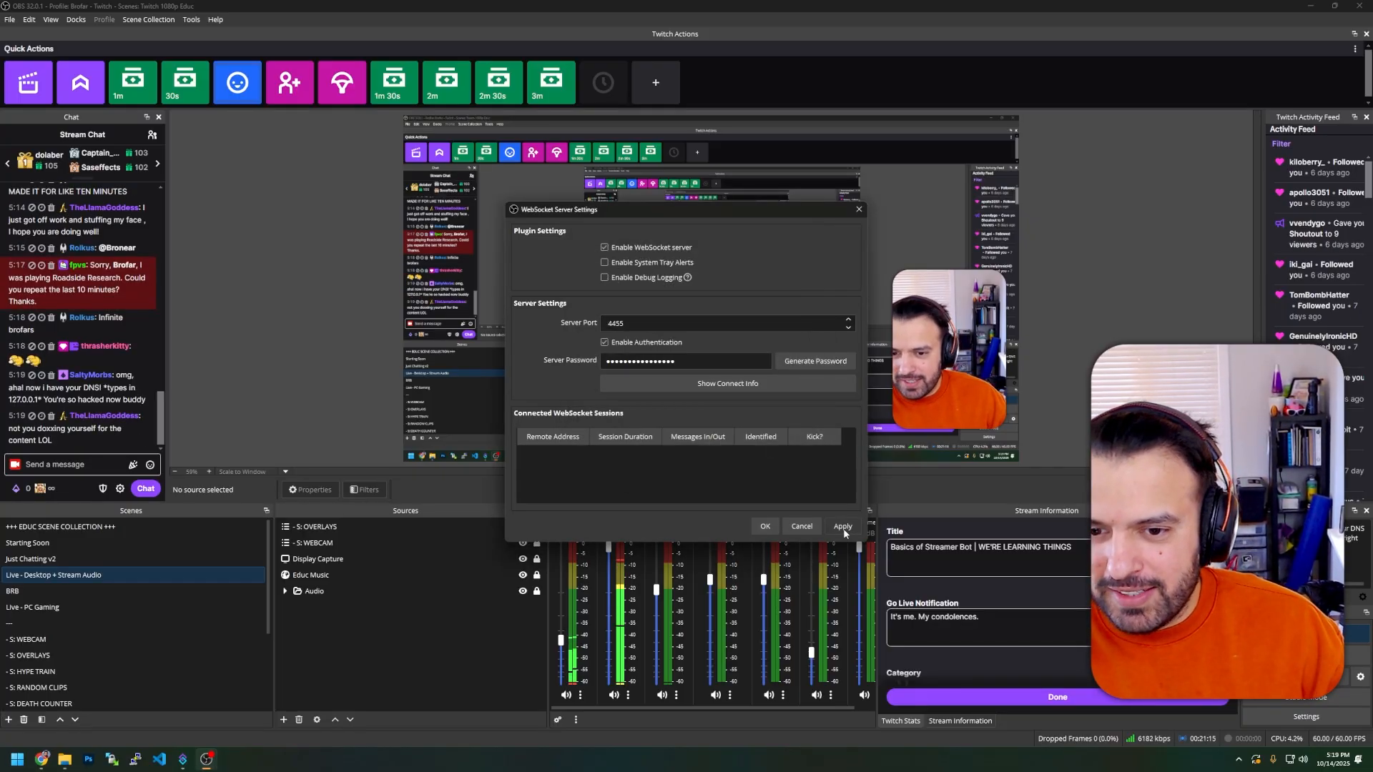
{"action": "left_click", "coordinate": [762, 526]}
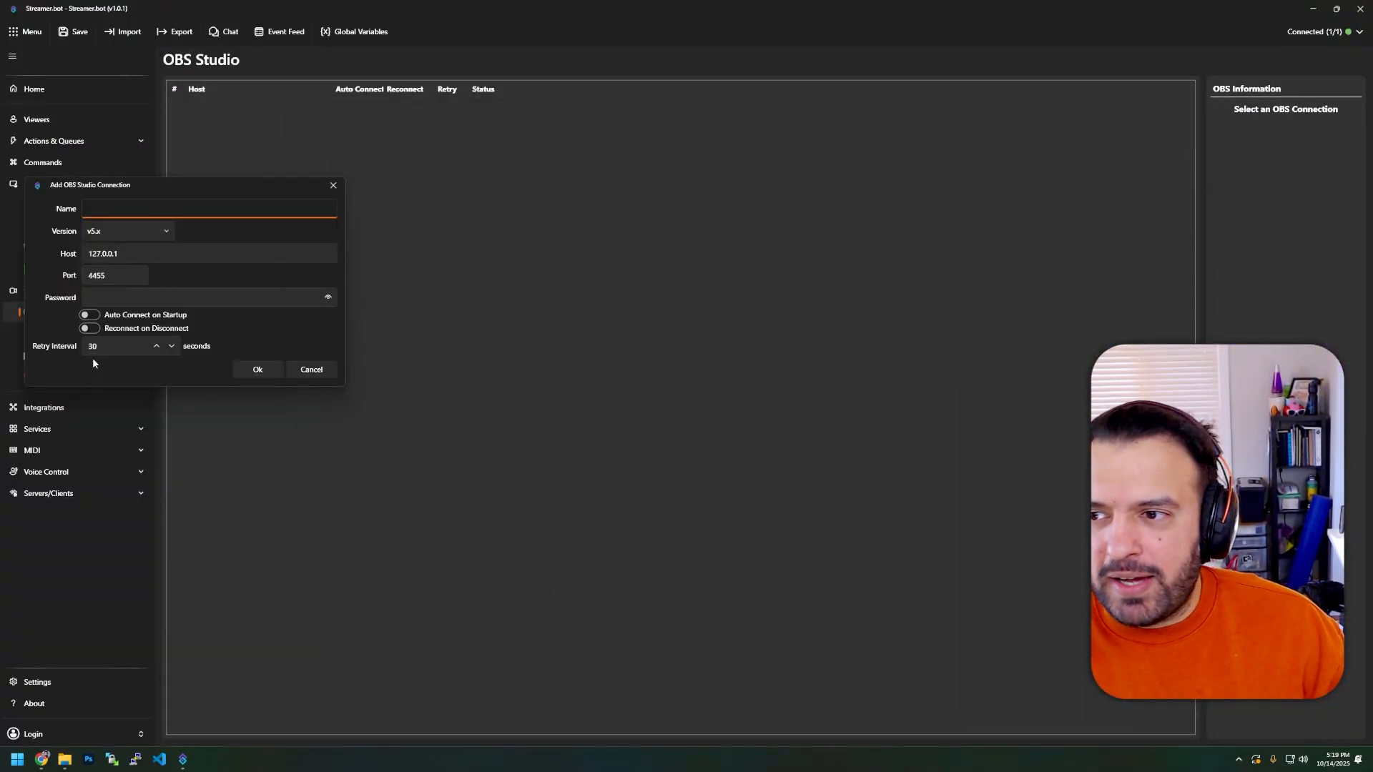
Return to the Streamer.bot connection dialog, paste the server password into its password field, reveal it and name the connection OBS.
{"action": "left_click_drag", "start_coordinate": [208, 187], "coordinate": [704, 299]}
{"action": "left_click", "coordinate": [615, 414]}
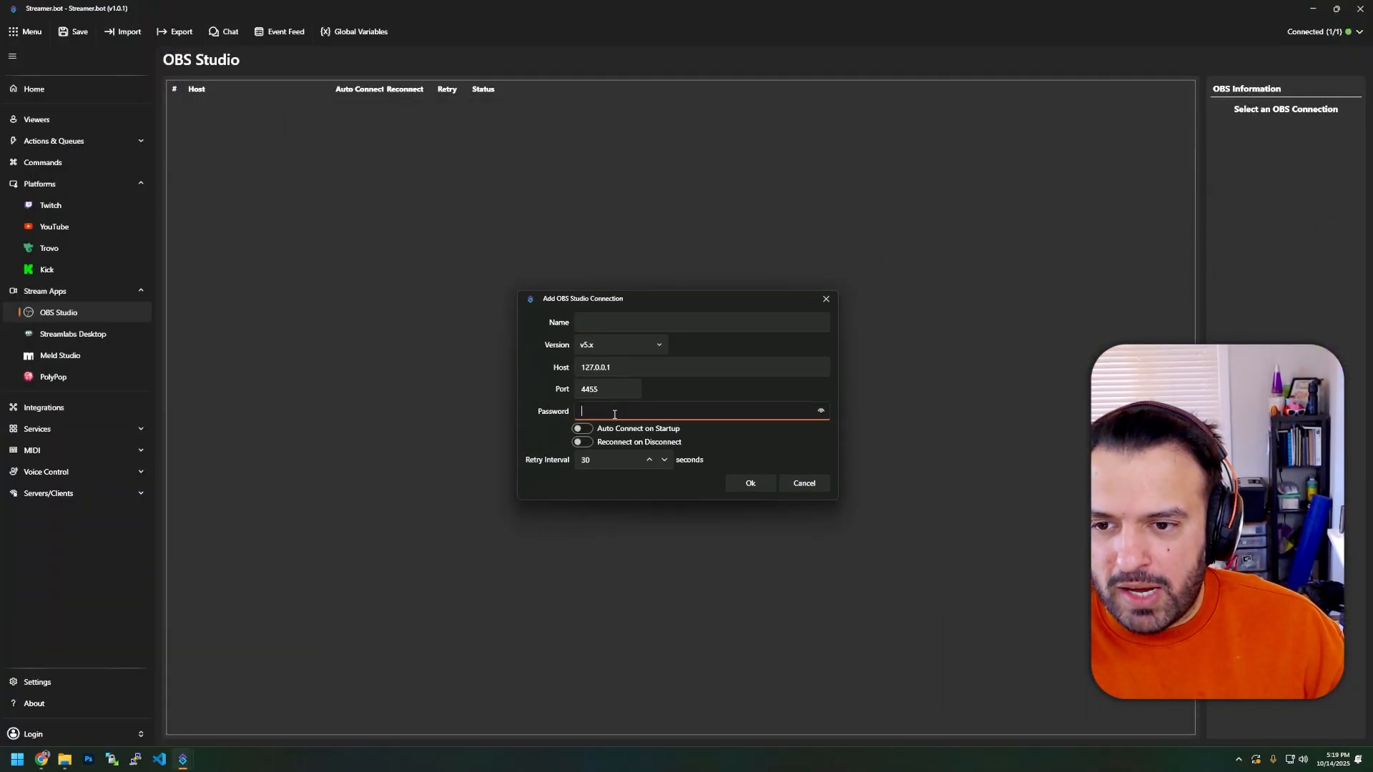
{"action": "right_click", "coordinate": [615, 414]}
{"action": "left_click", "coordinate": [654, 424]}
{"action": "left_click", "coordinate": [821, 410]}
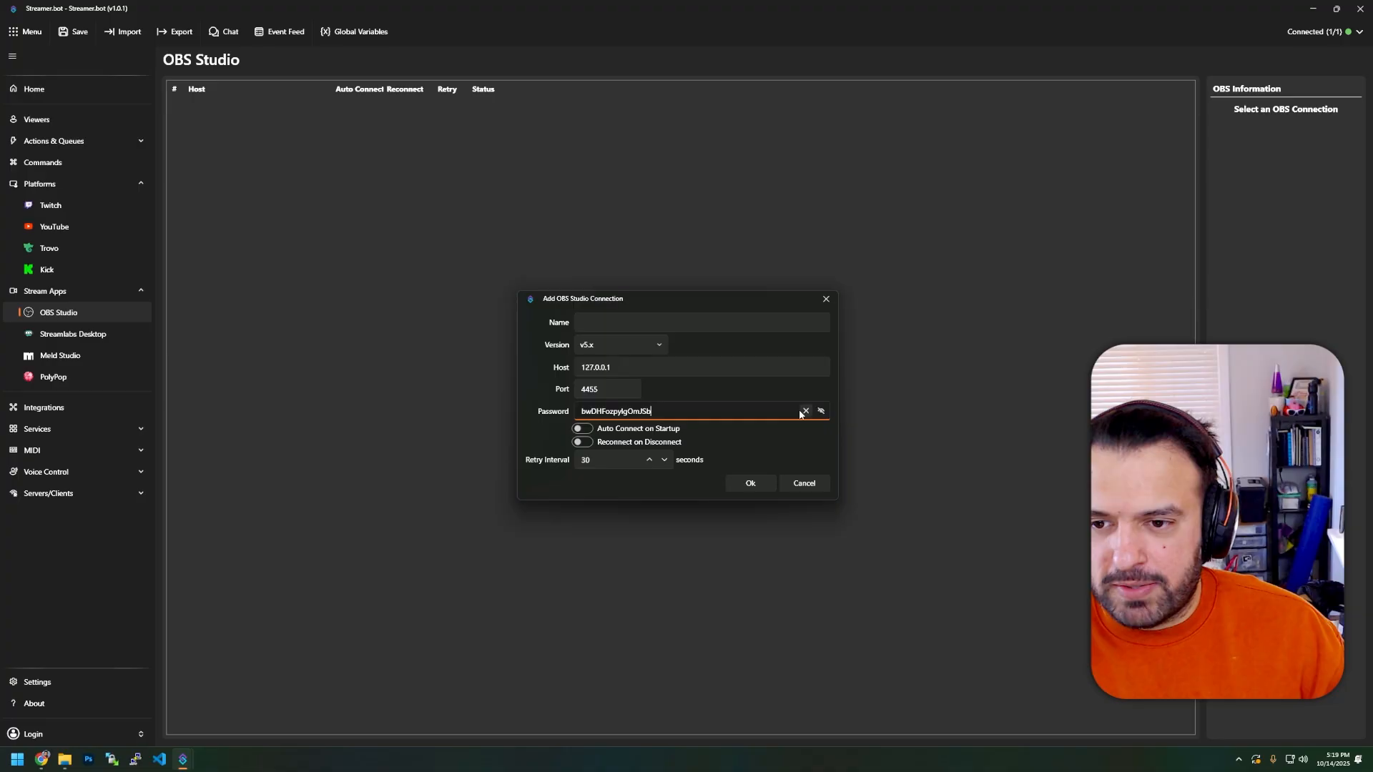
{"action": "left_click", "coordinate": [597, 322]}
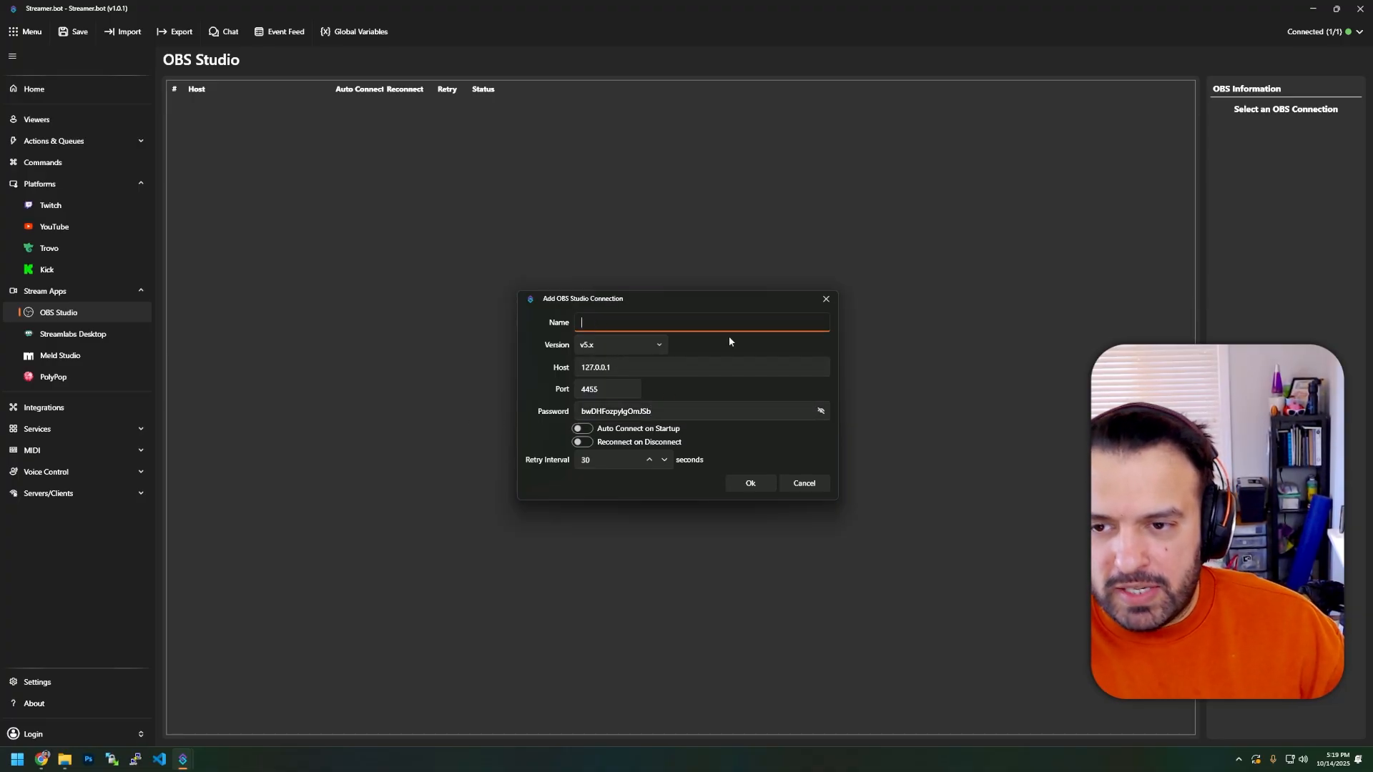
{"action": "type", "text": "OBS"}
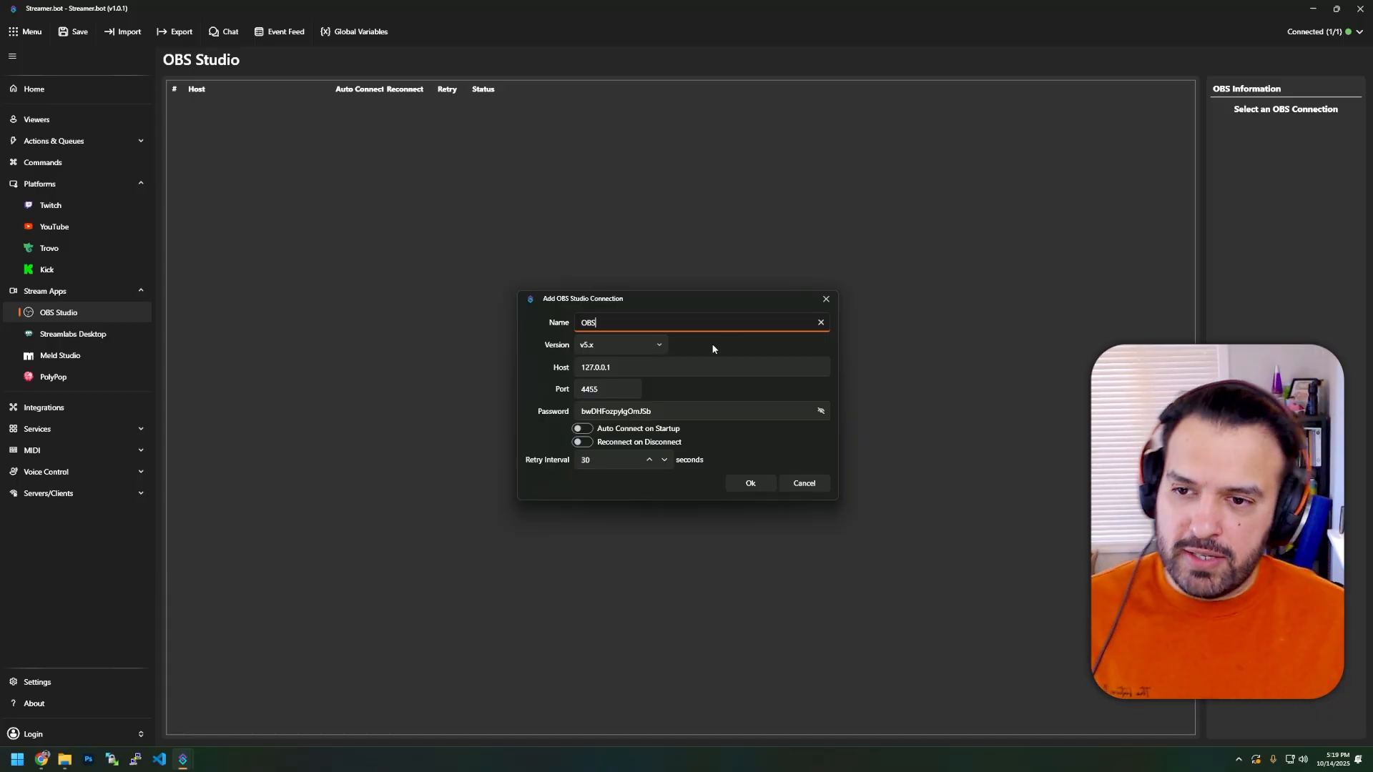
Check the connection's host and compare its port with the server port in OBS's WebSocket Server Settings.
{"action": "left_click", "coordinate": [639, 368]}
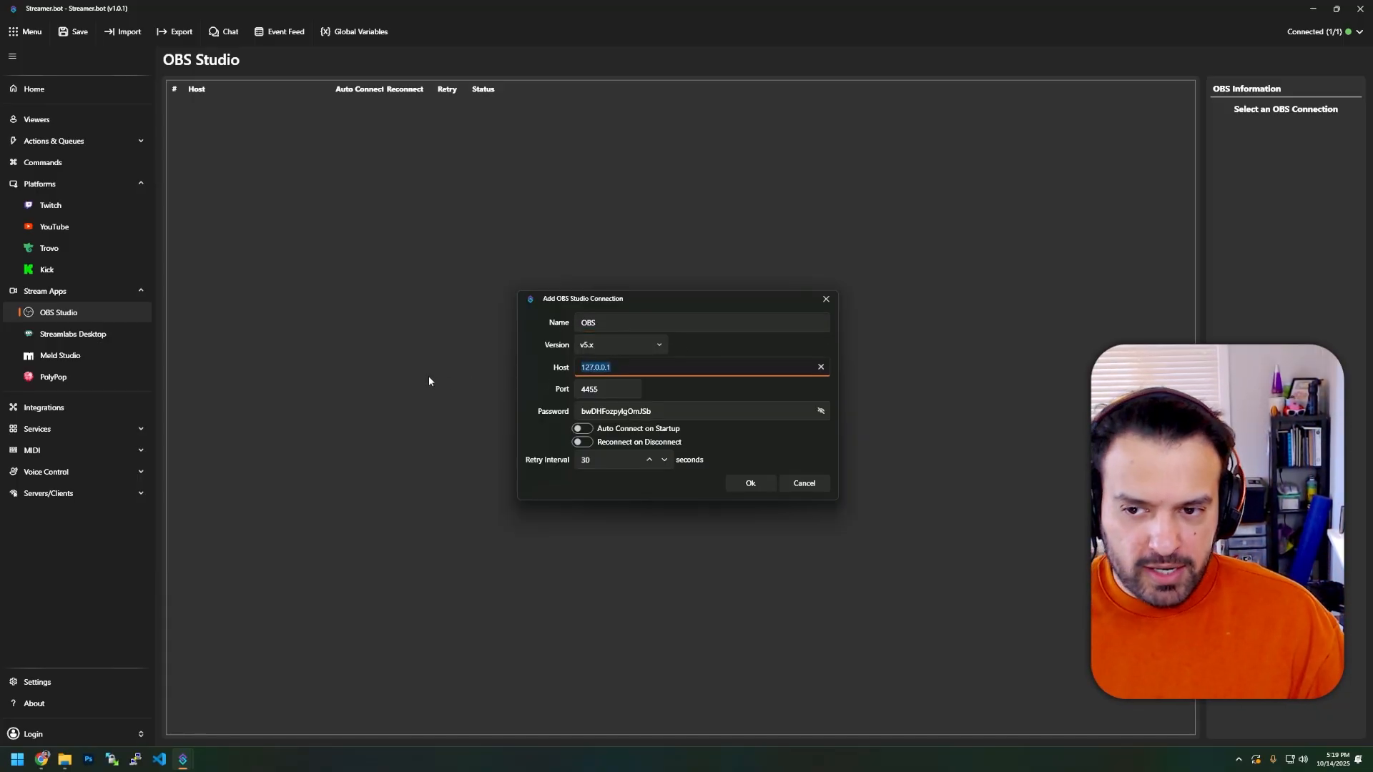
{"action": "left_click", "coordinate": [628, 369]}
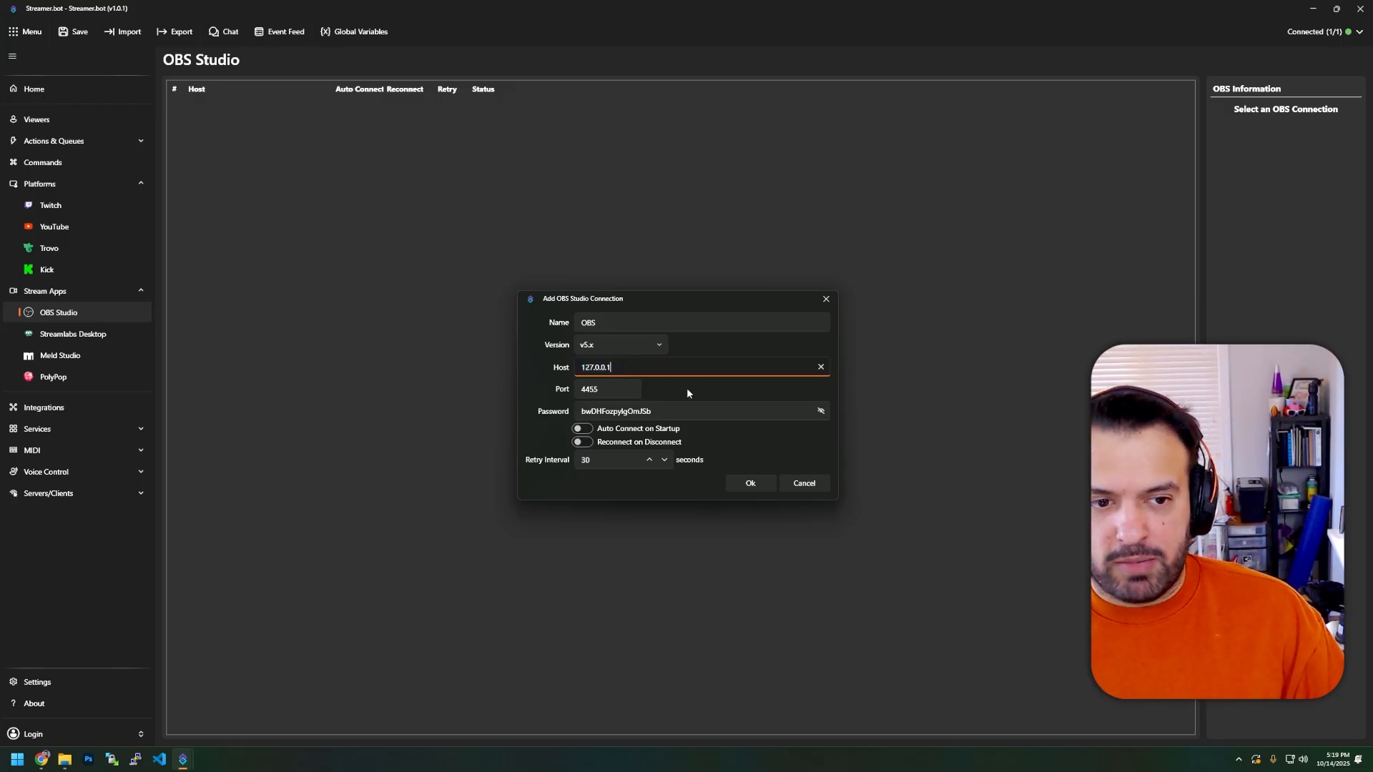
{"action": "left_click", "coordinate": [588, 397]}
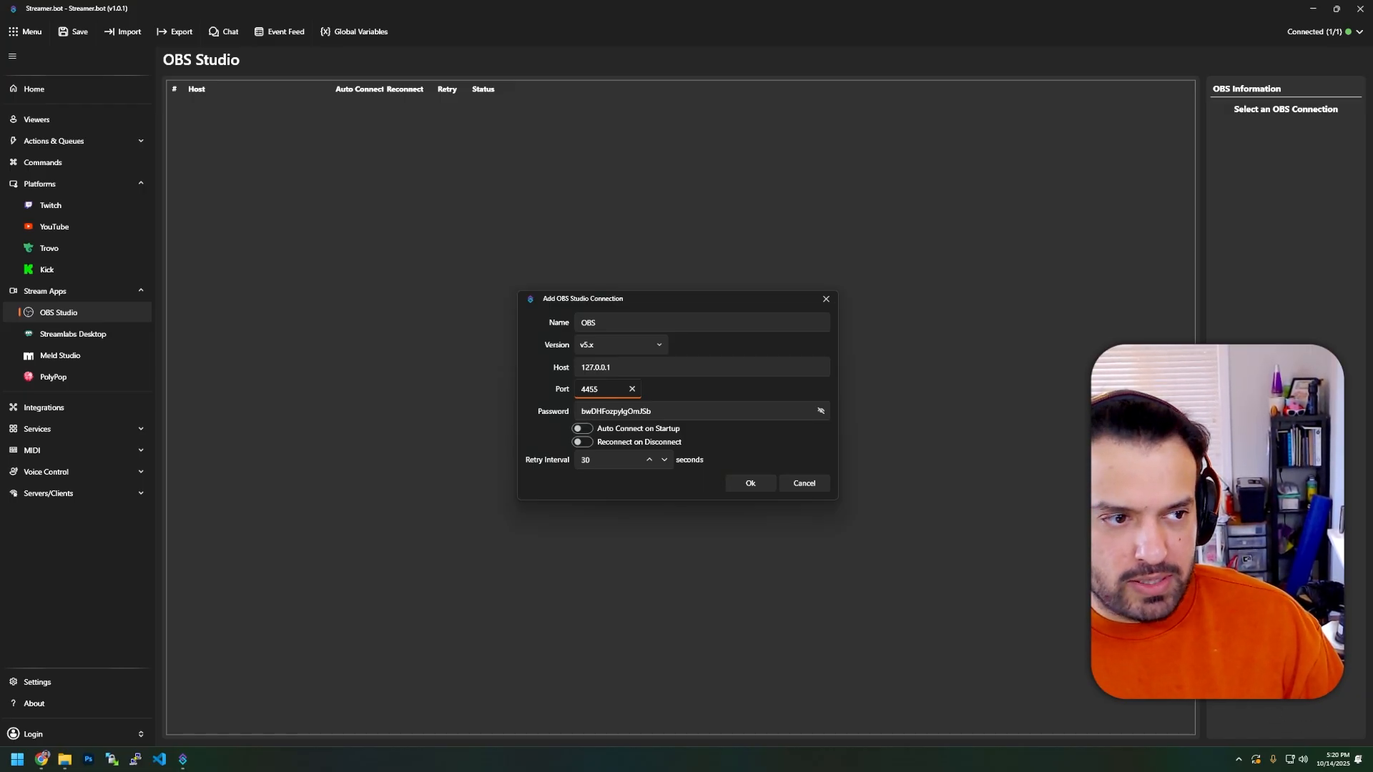
{"action": "left_click_drag", "start_coordinate": [991, 1], "coordinate": [993, 234]}
{"action": "left_click_drag", "start_coordinate": [1017, 350], "coordinate": [978, 349]}
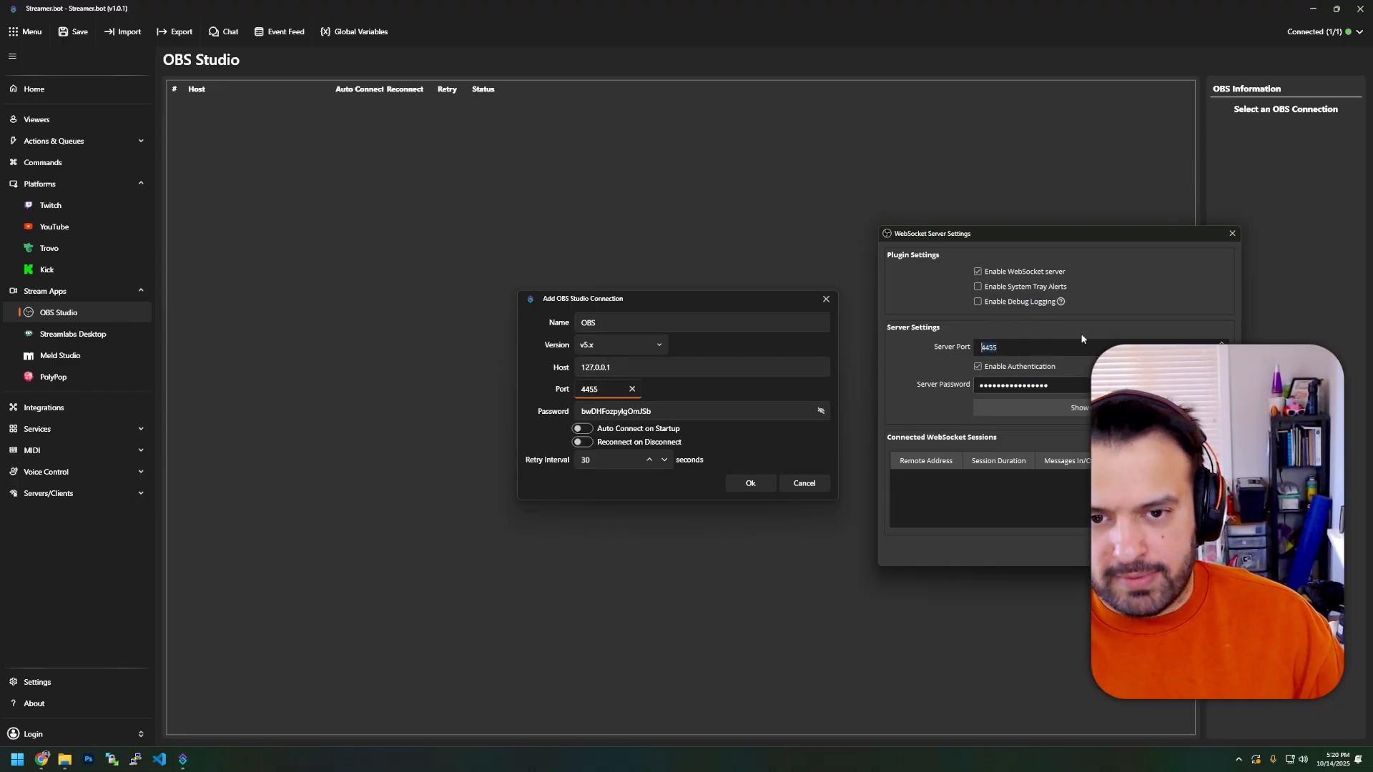
{"action": "left_click", "coordinate": [1117, 550]}
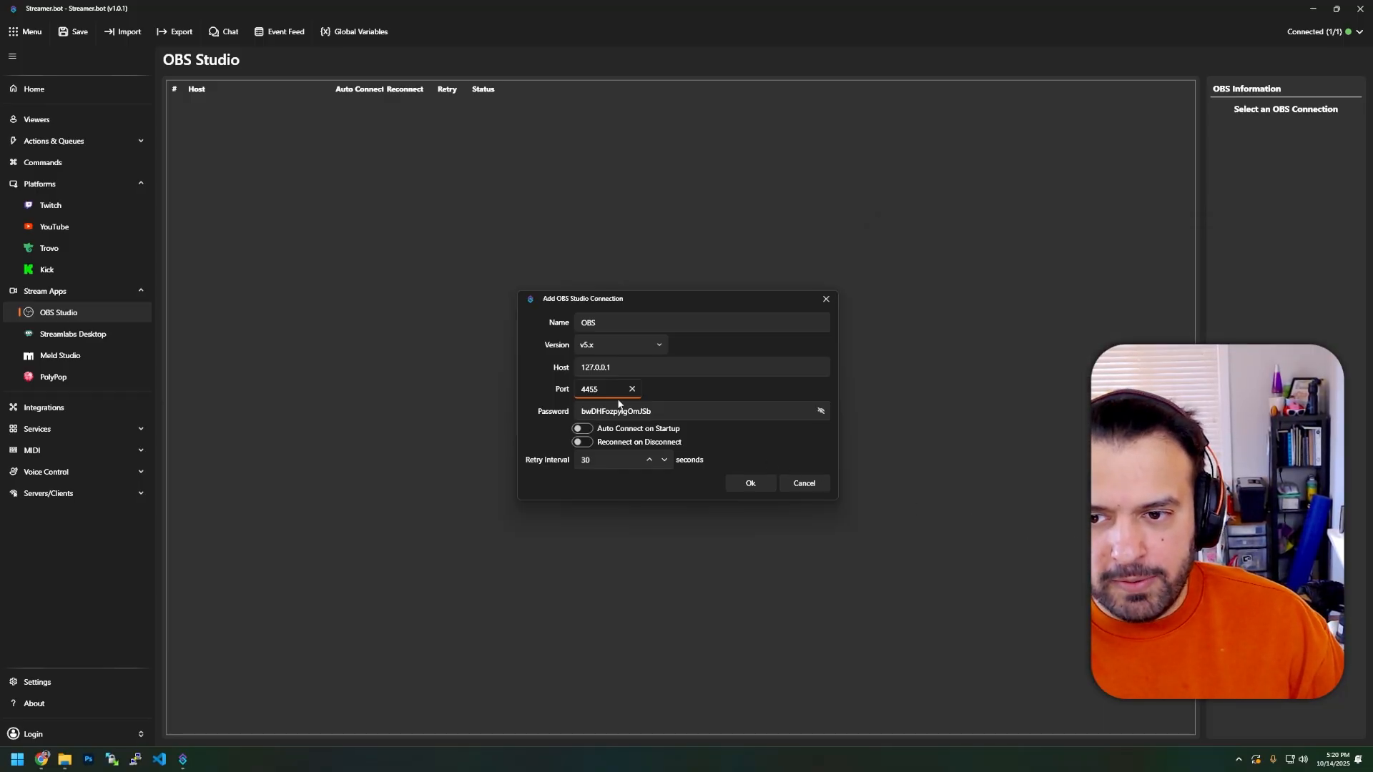
Enable Auto Connect on Startup and Reconnect on Disconnect, save the OBS connection and connect it.
{"action": "left_click", "coordinate": [584, 429]}
{"action": "left_click", "coordinate": [587, 445]}
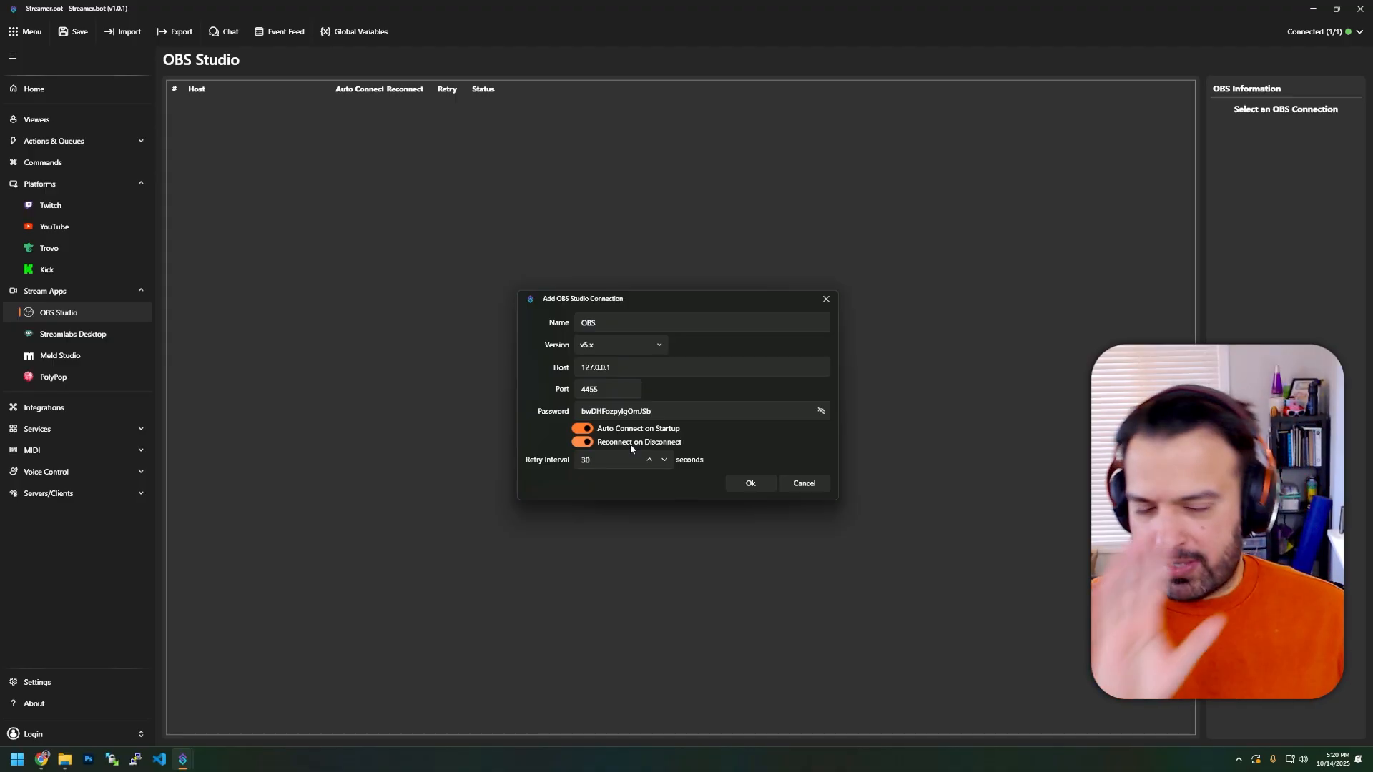
{"action": "left_click", "coordinate": [749, 484]}
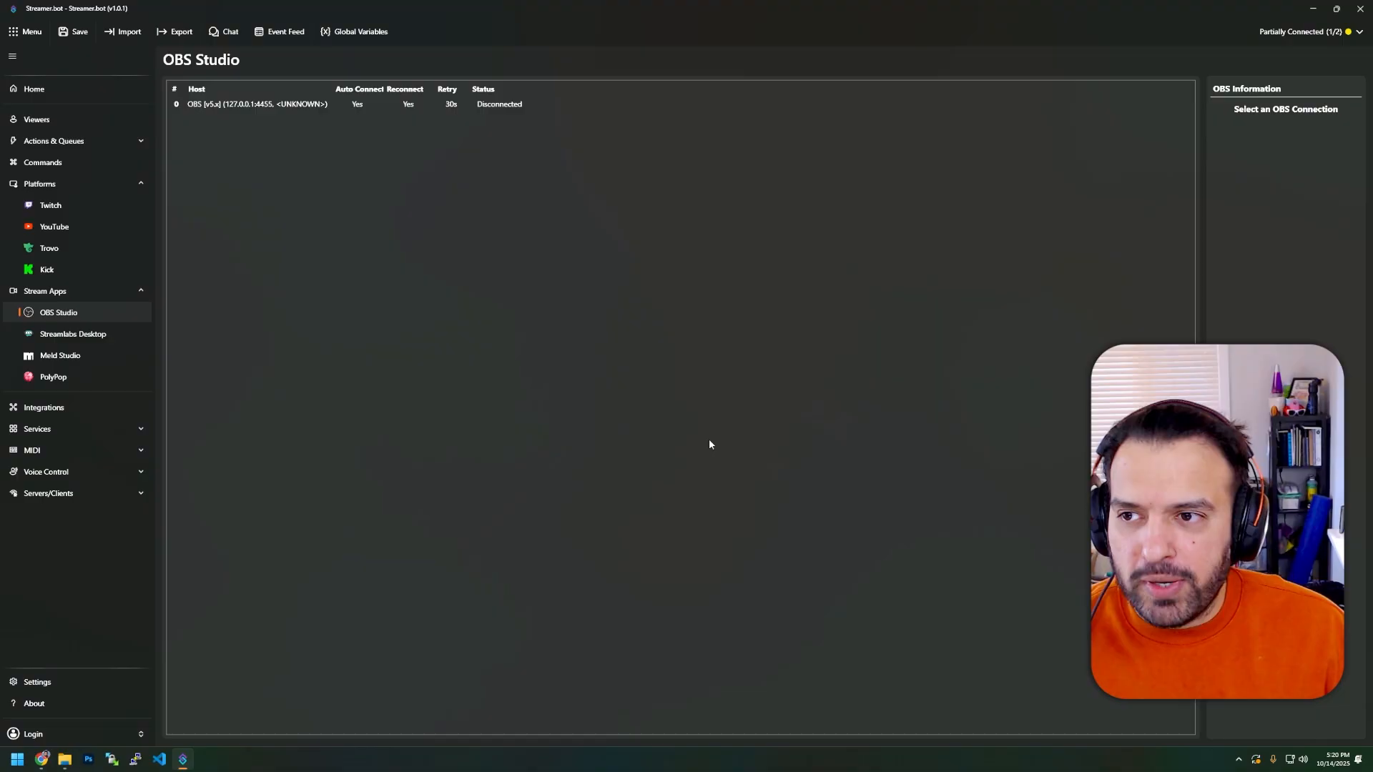
{"action": "right_click", "coordinate": [500, 105]}
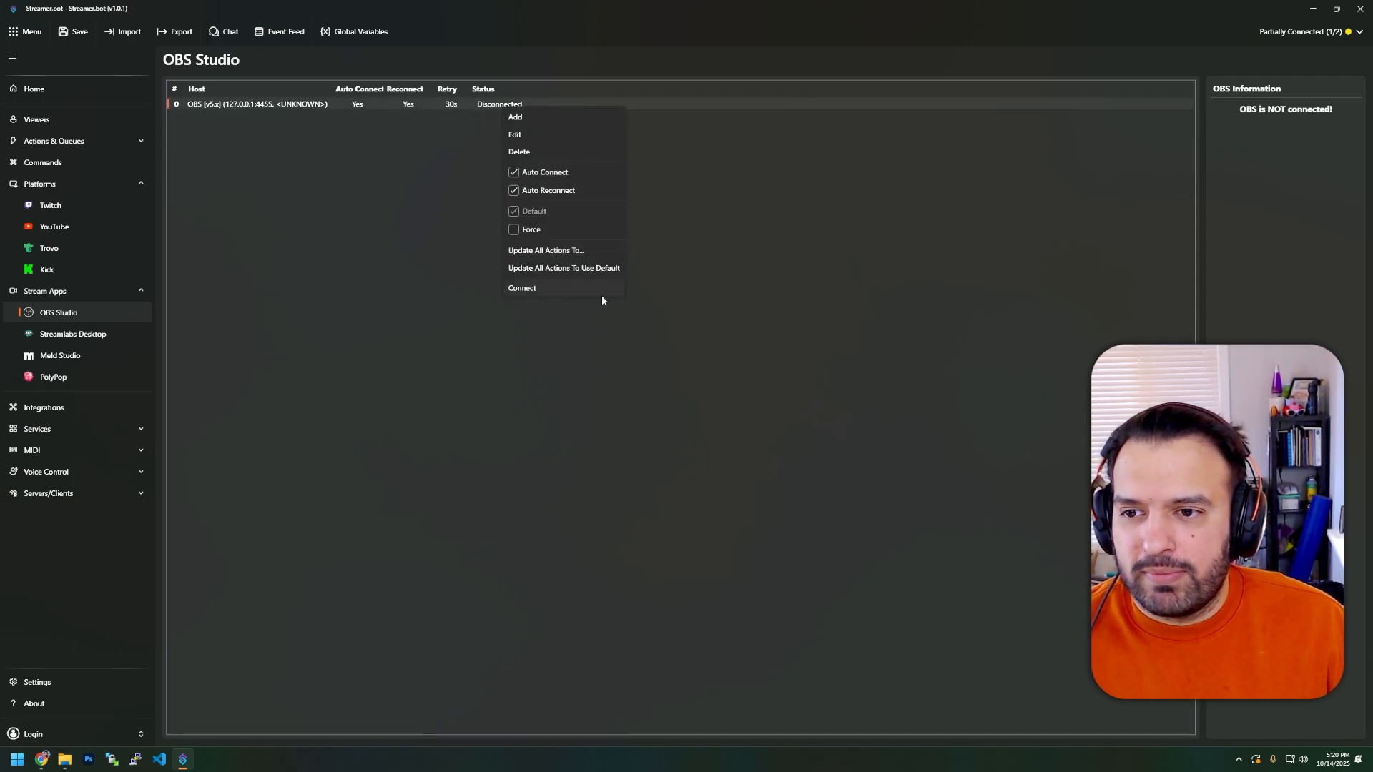
{"action": "left_click", "coordinate": [521, 289]}
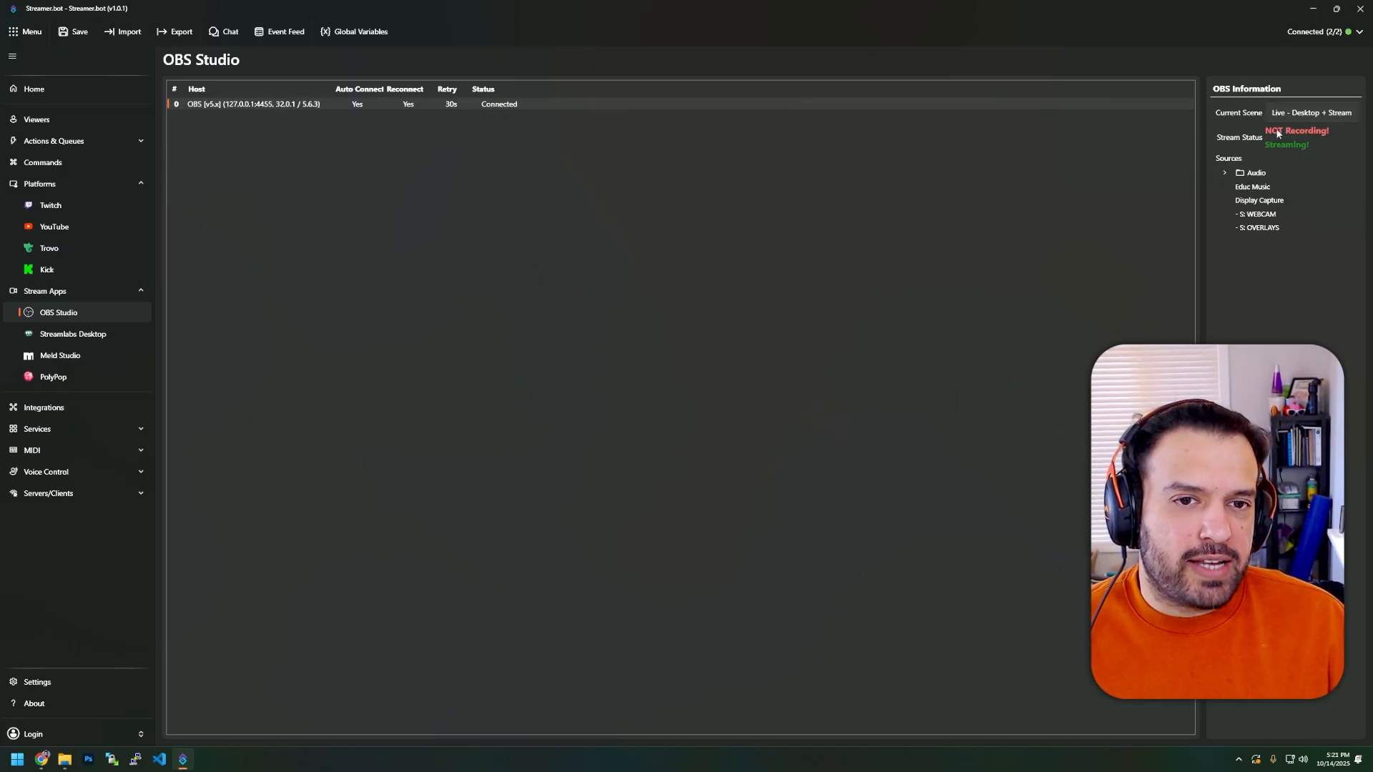
Compare the current scene's sources, including the Audio group, in the OBS Information with those in OBS.
{"action": "mouse_move", "coordinate": [1273, 113]}
{"action": "left_mouse_down"}
{"action": "mouse_move", "coordinate": [1366, 110]}
{"action": "mouse_move", "coordinate": [1197, 113]}
{"action": "mouse_move", "coordinate": [1313, 113]}
{"action": "mouse_move", "coordinate": [1271, 115]}
{"action": "left_mouse_up"}
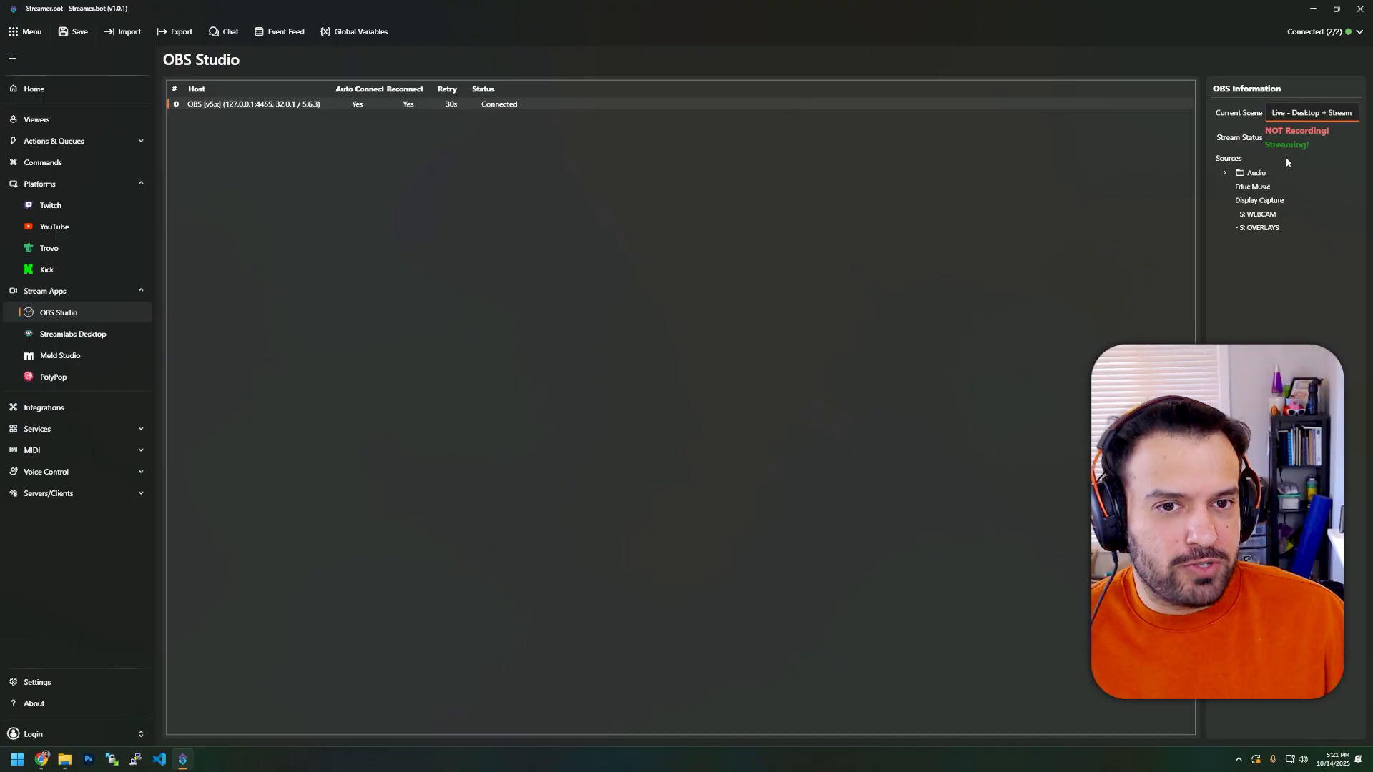
{"action": "left_click", "coordinate": [1224, 175]}
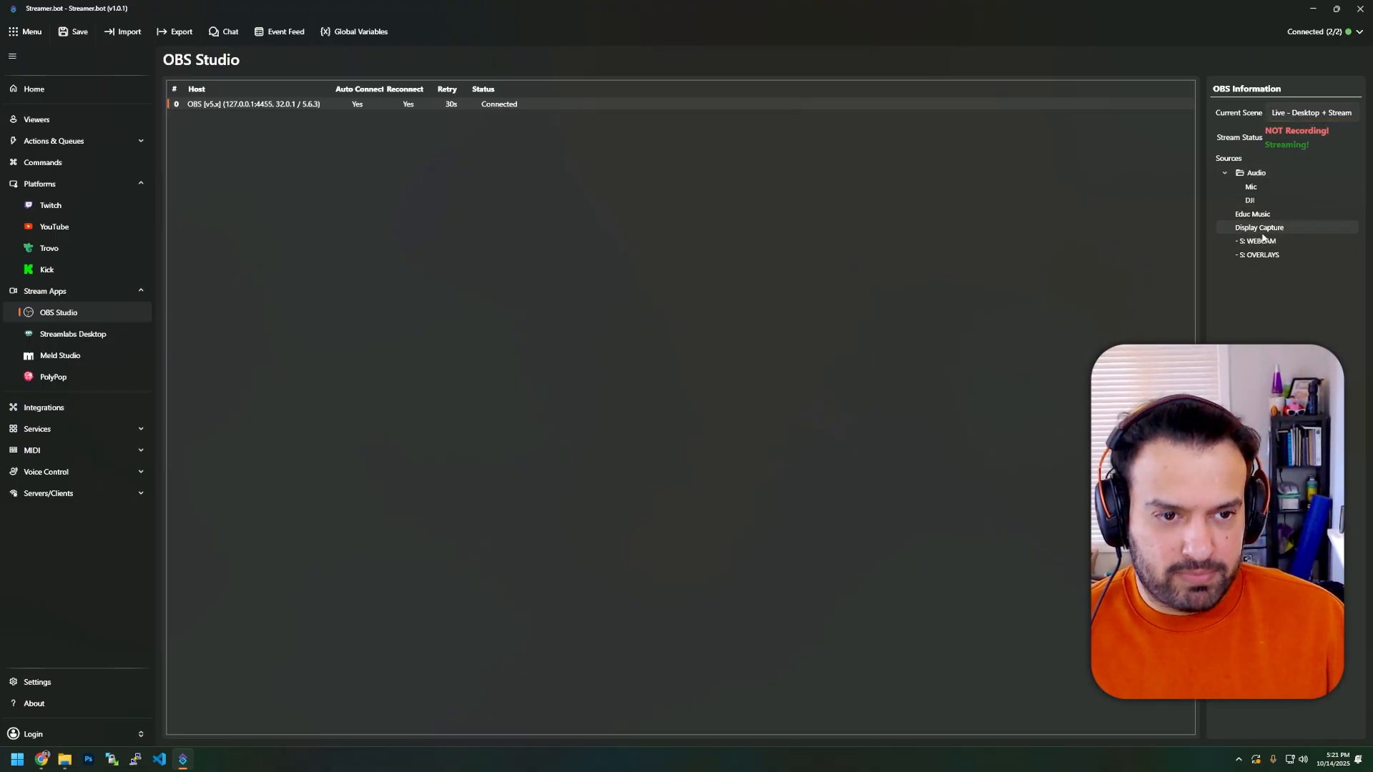
{"action": "left_click_drag", "start_coordinate": [1372, 100], "coordinate": [308, 80]}
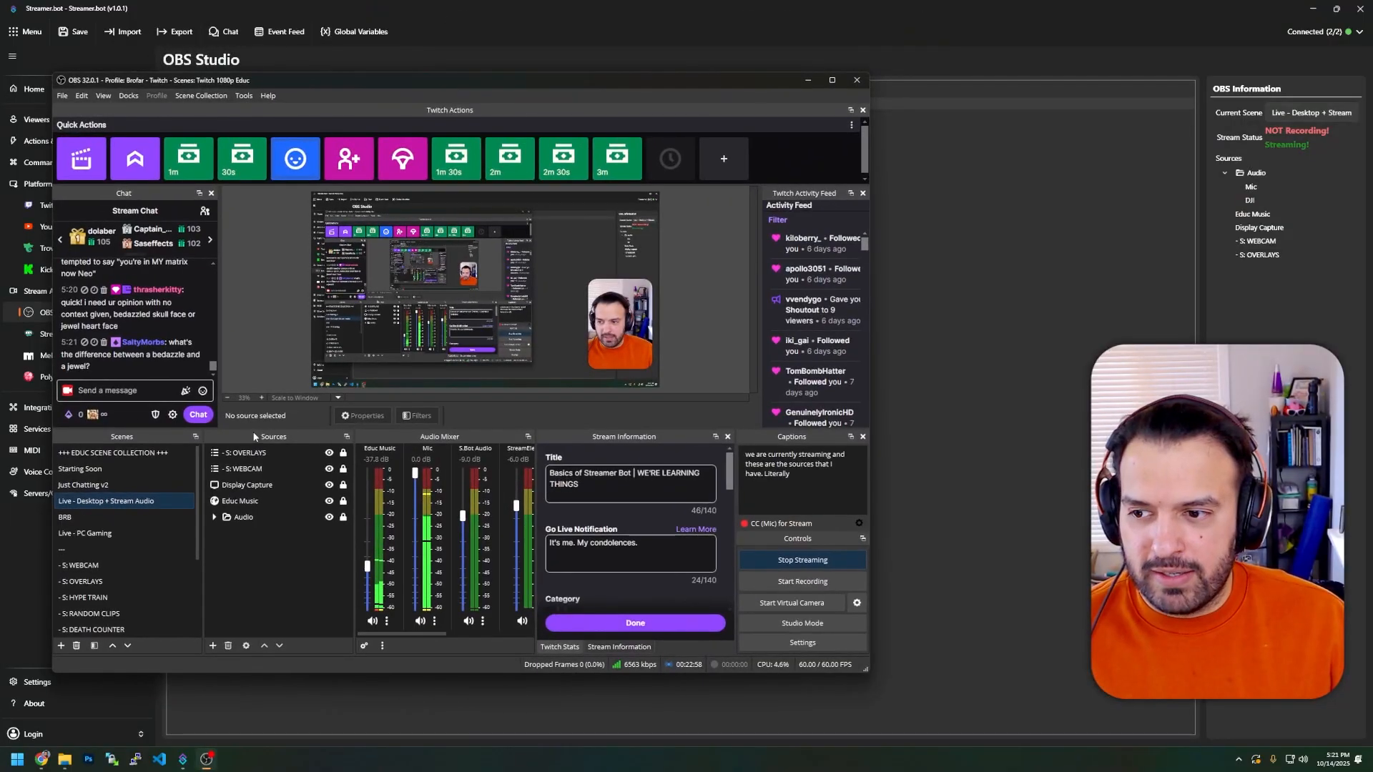
{"action": "left_click", "coordinate": [214, 517]}
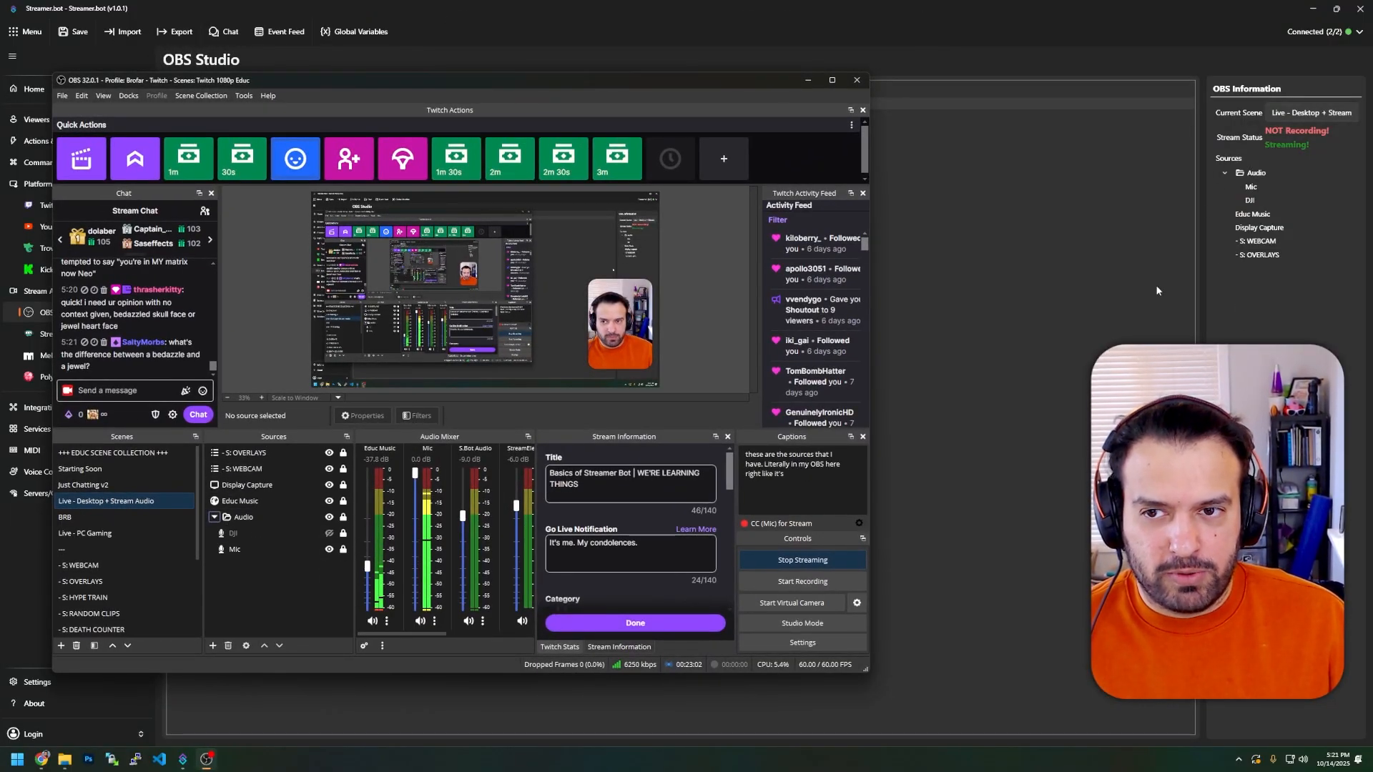
{"action": "left_click_drag", "start_coordinate": [491, 82], "coordinate": [1372, 85]}
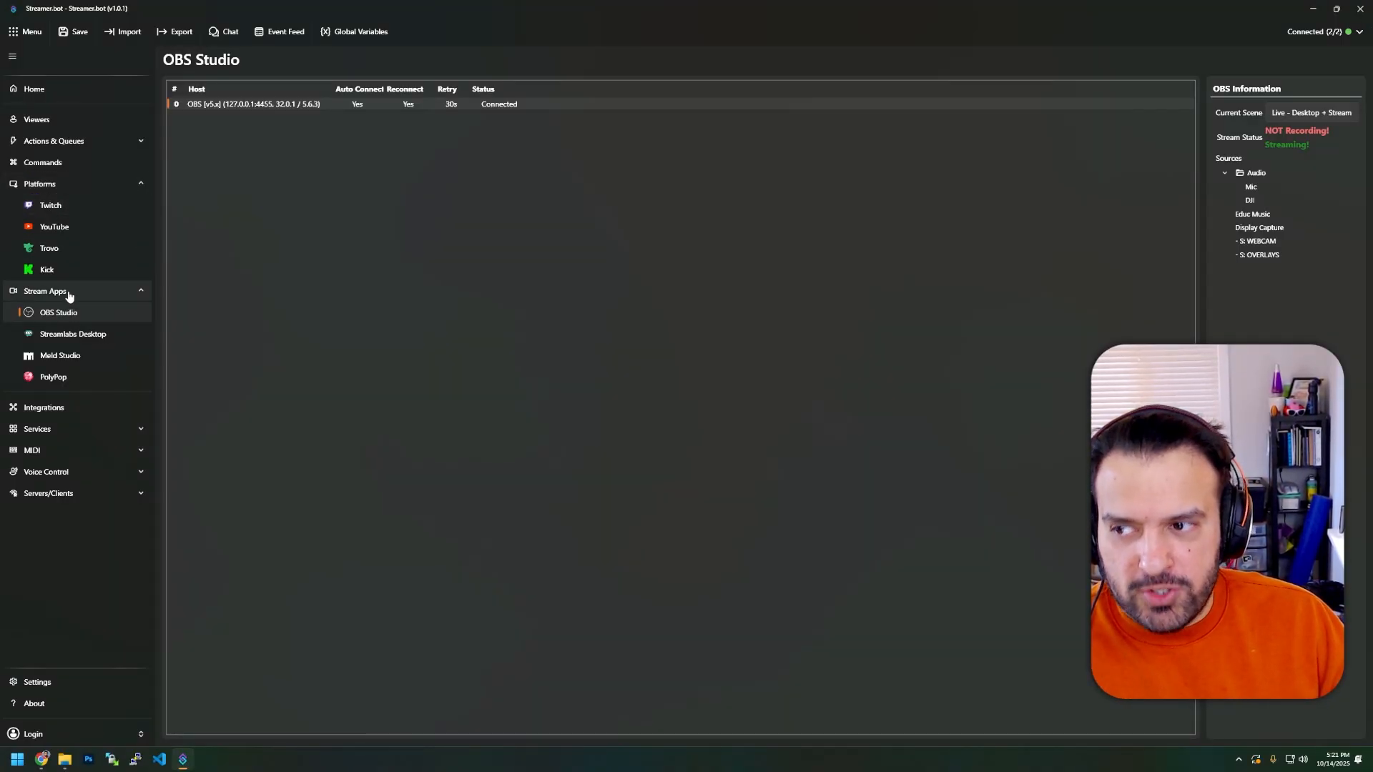
Open the Elgato StreamDeck integration and turn on Auto Start for its server.
{"action": "left_click", "coordinate": [52, 413]}
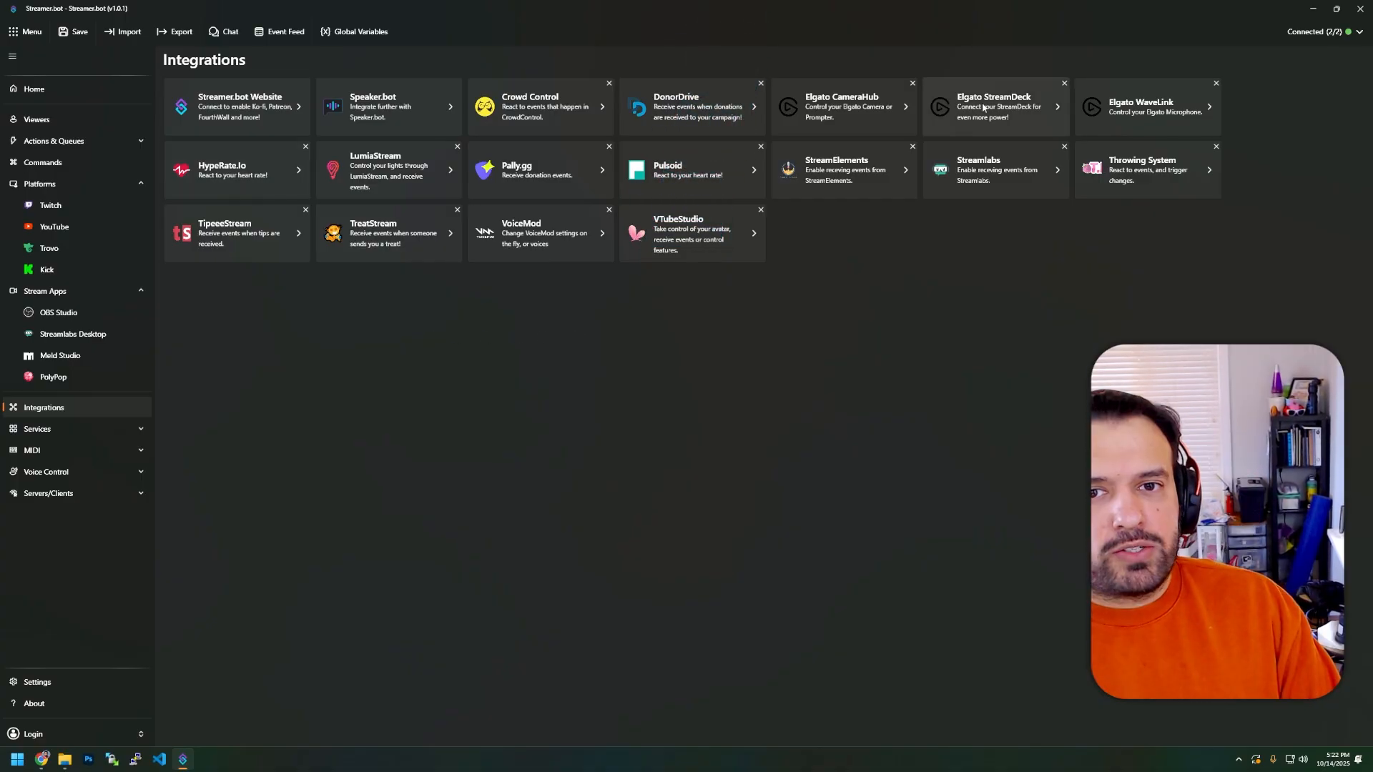
{"action": "left_click", "coordinate": [944, 113]}
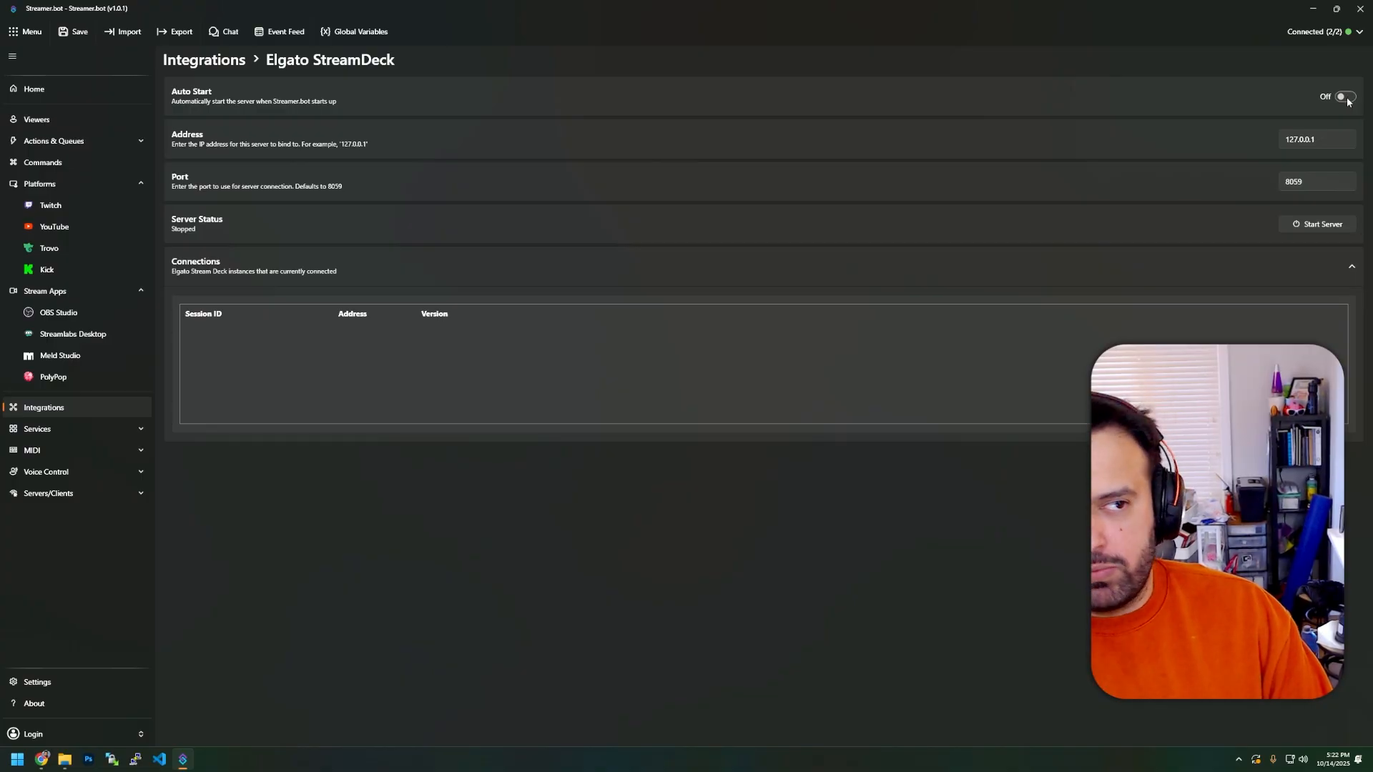
{"action": "left_click", "coordinate": [1347, 99]}
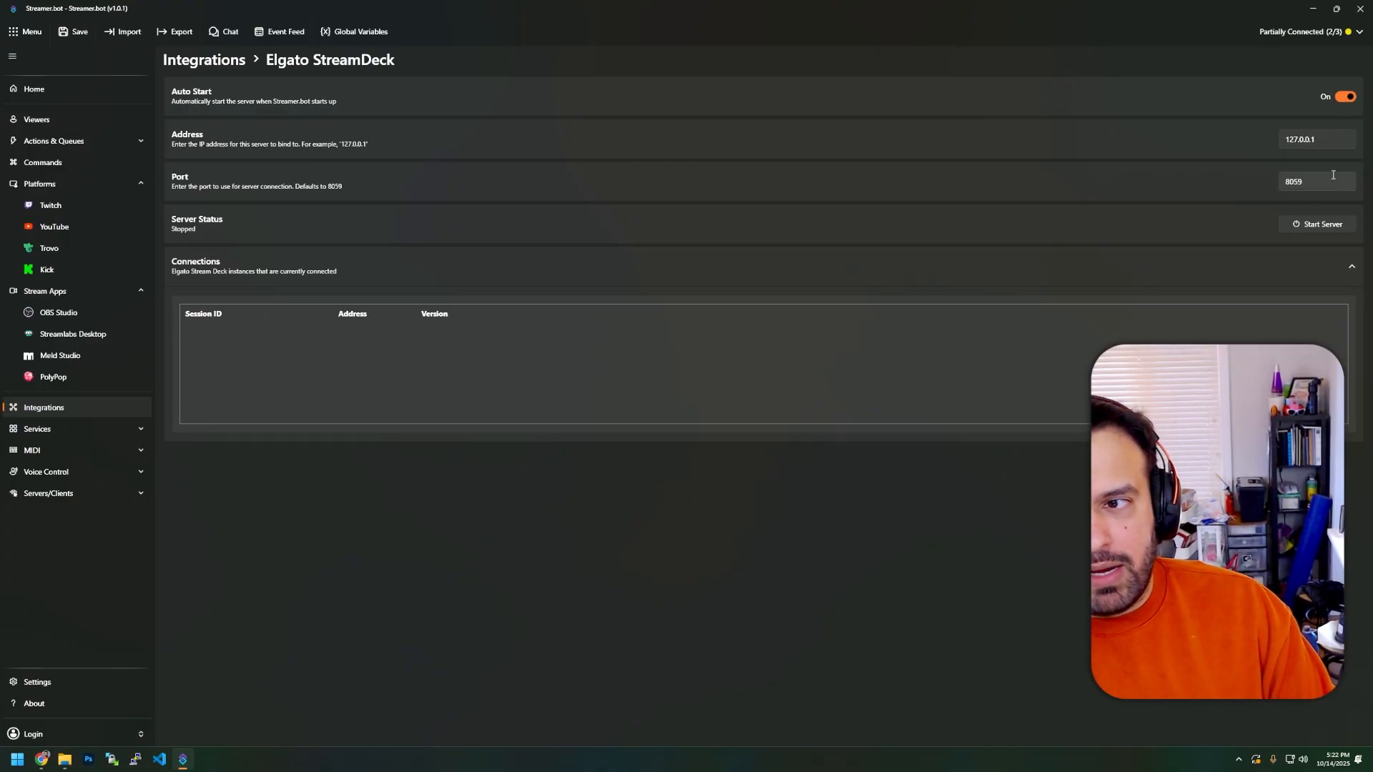
Start the Elgato StreamDeck integration's server and open the Stream Deck app in a resized window over Streamer.bot.
{"action": "left_click", "coordinate": [1318, 226]}
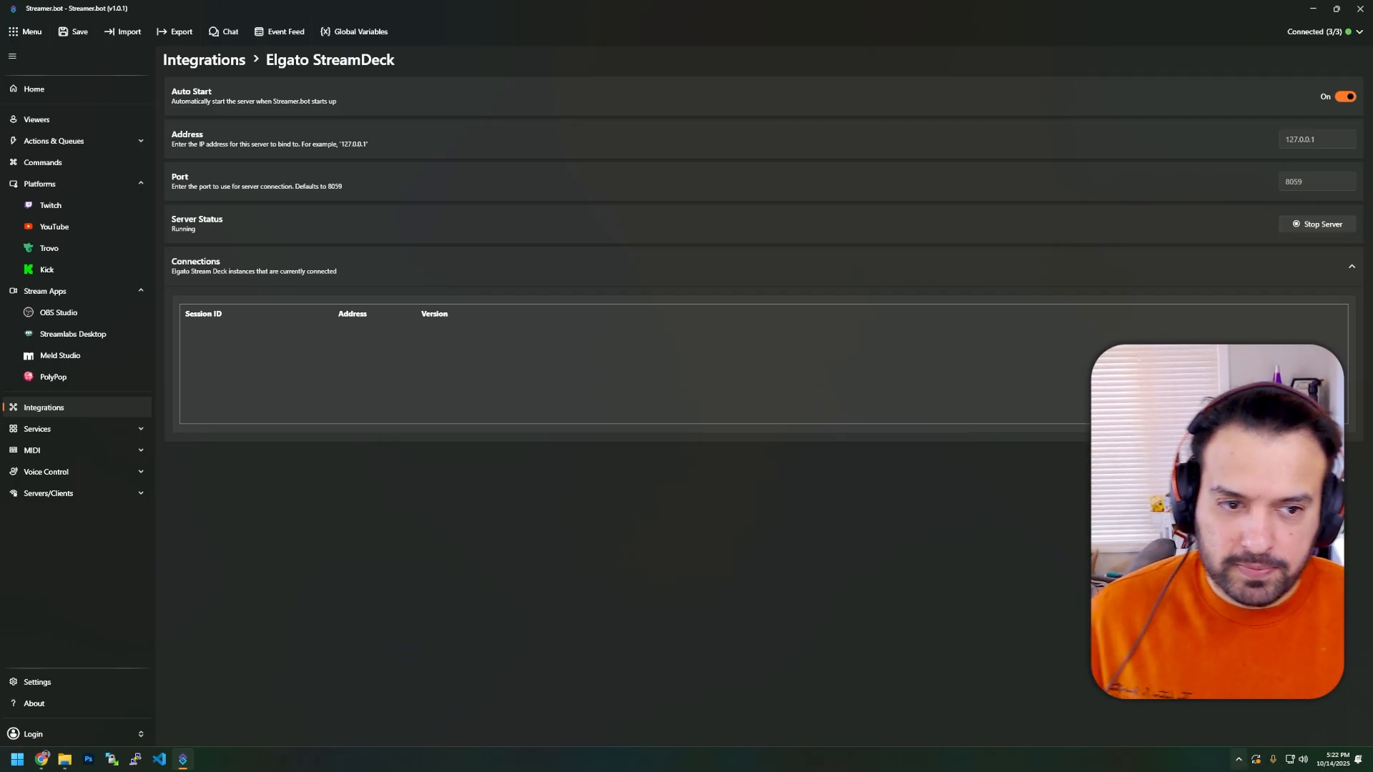
{"action": "left_click", "coordinate": [1239, 760]}
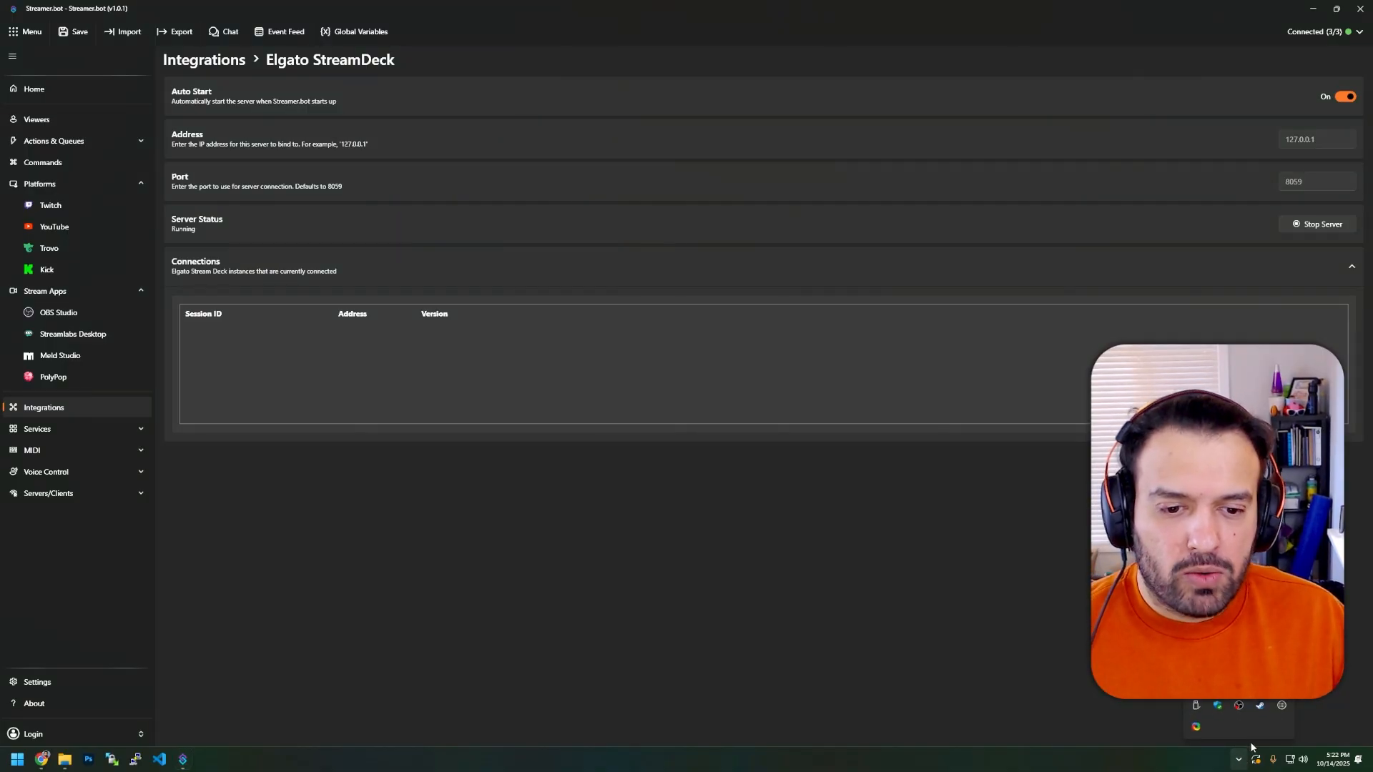
{"action": "left_click", "coordinate": [1281, 706]}
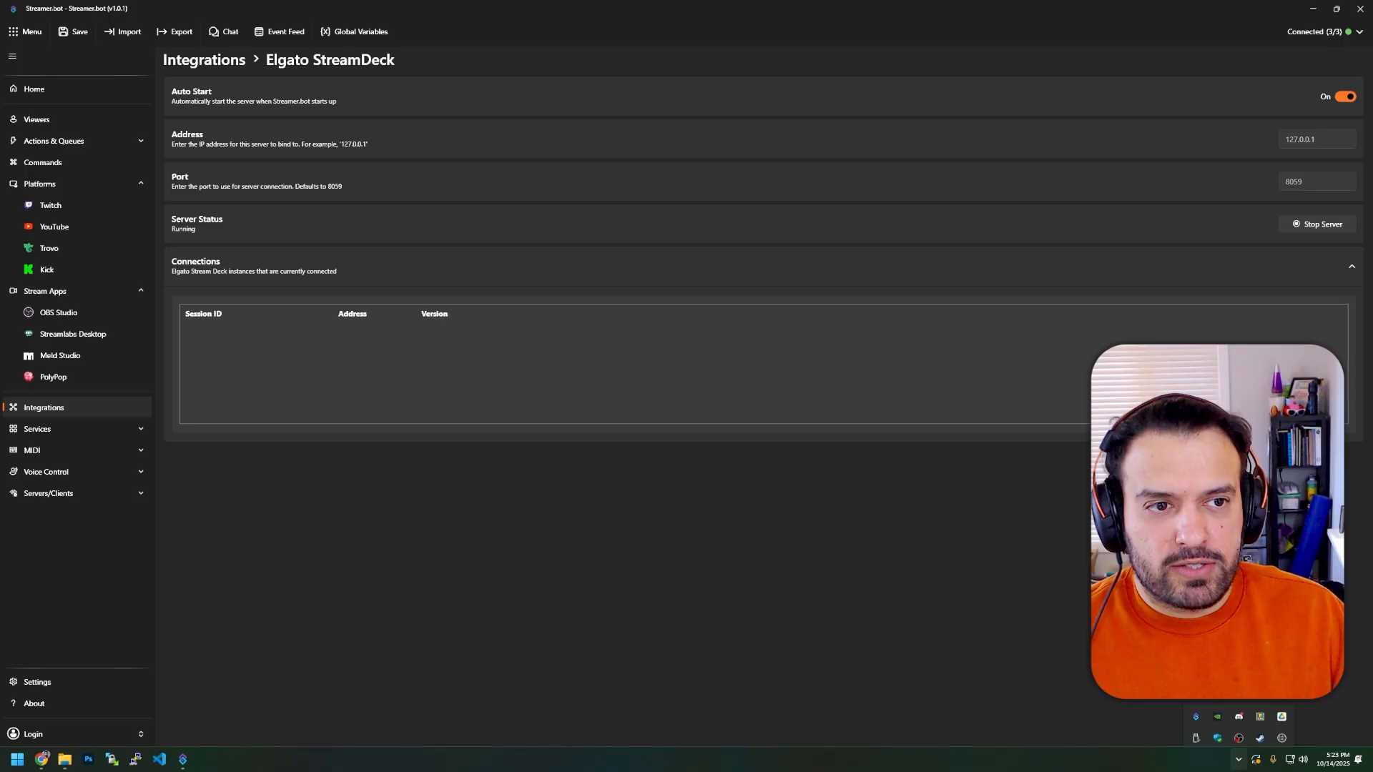
{"action": "left_click_drag", "start_coordinate": [732, 656], "coordinate": [1052, 648]}
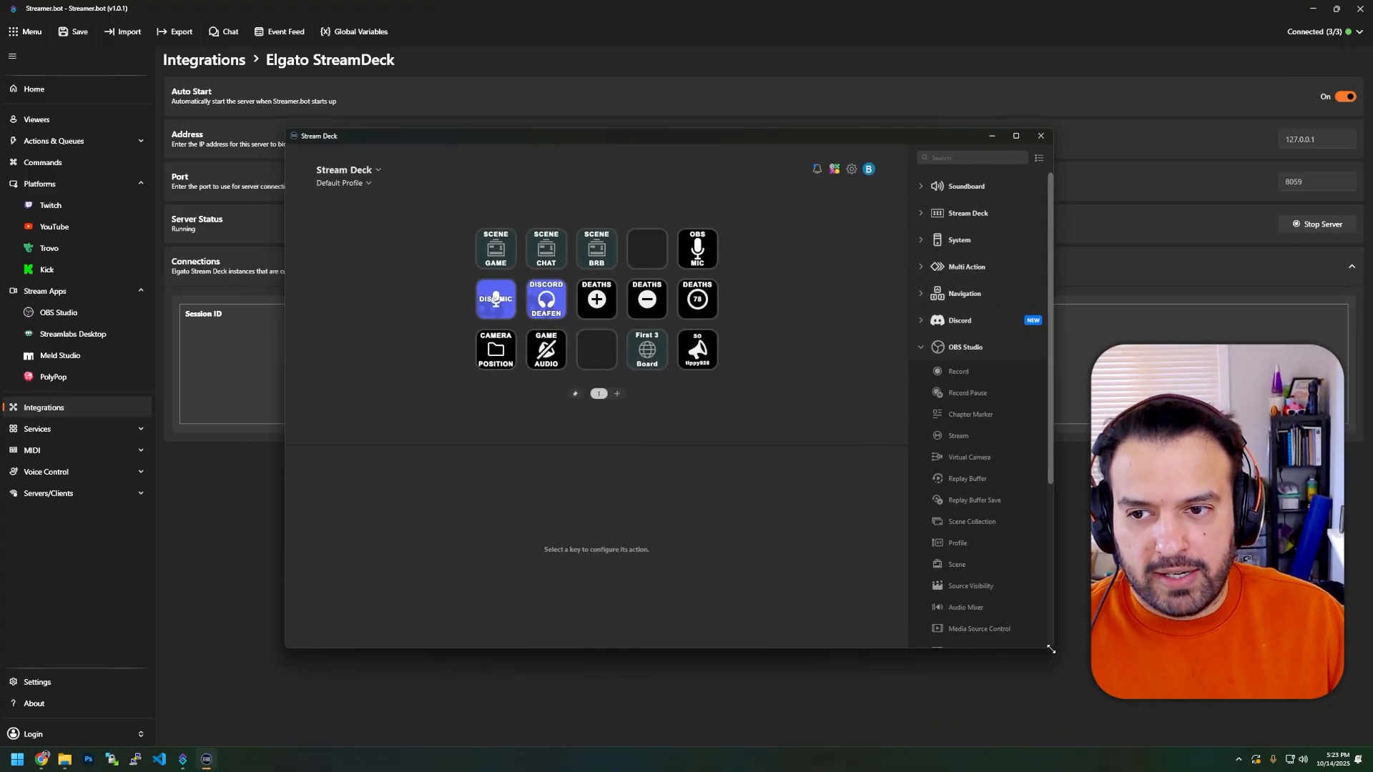
{"action": "left_click_drag", "start_coordinate": [748, 135], "coordinate": [705, 159]}
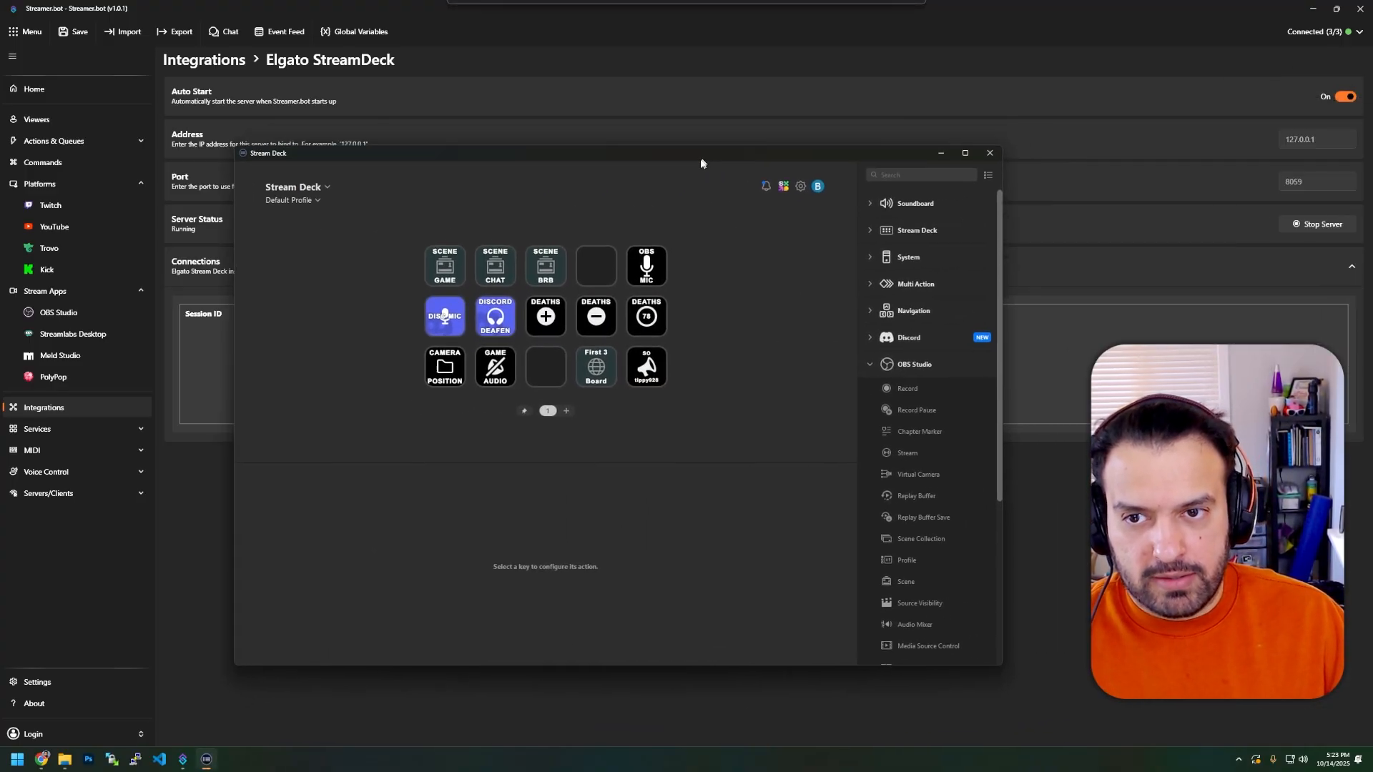
Search the Elgato Marketplace for "streamer bot" and get the Streamer.Bot plugin for Stream Deck.
{"action": "left_click", "coordinate": [792, 194]}
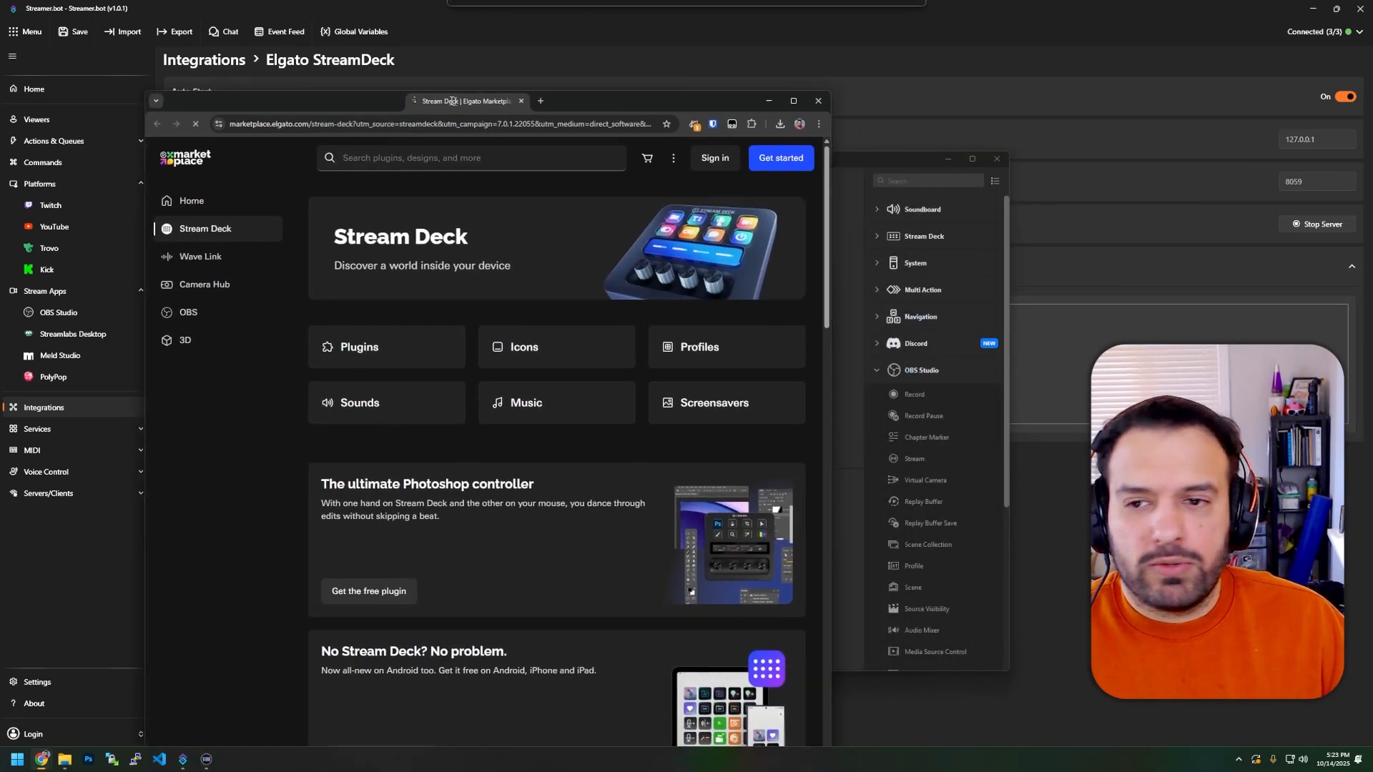
{"action": "double_click", "coordinate": [534, 66]}
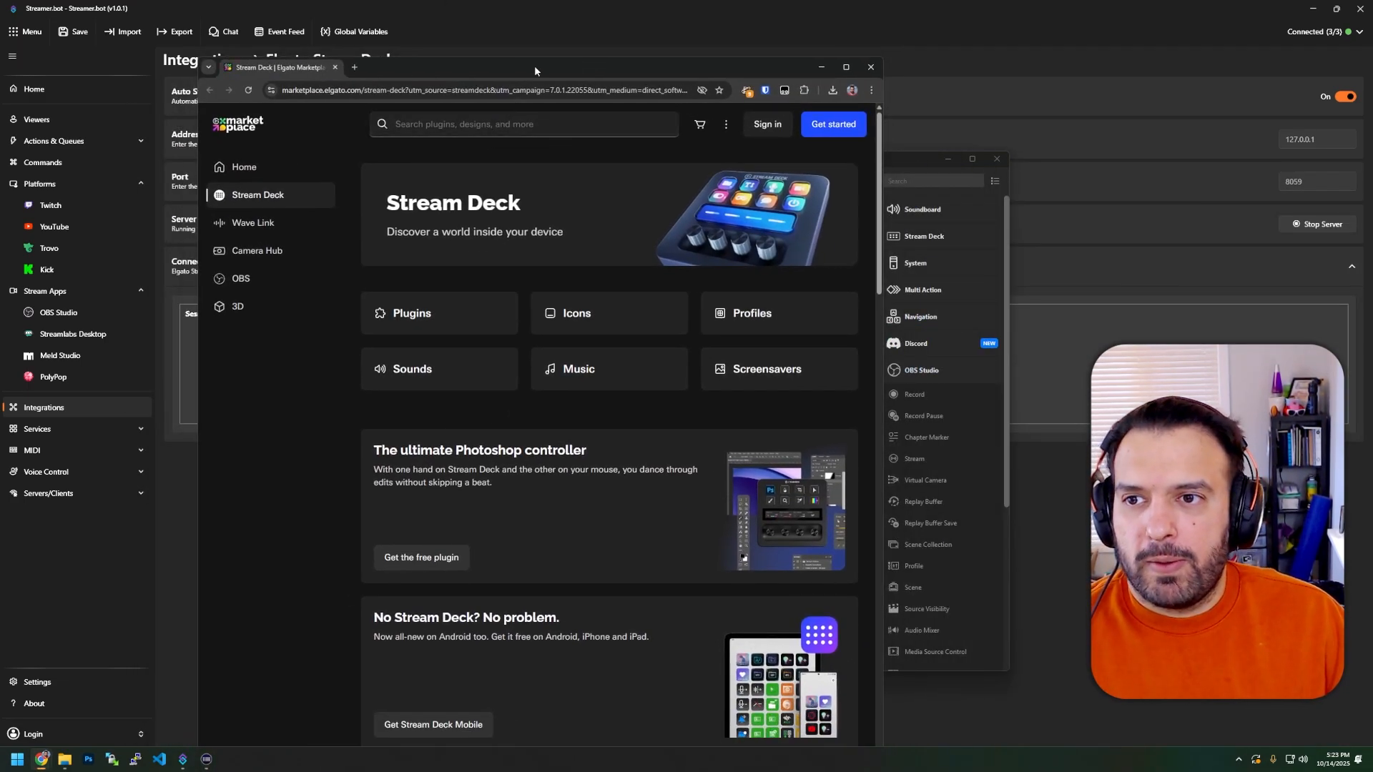
{"action": "left_click", "coordinate": [572, 68]}
{"action": "type", "text": "streamer bot"}
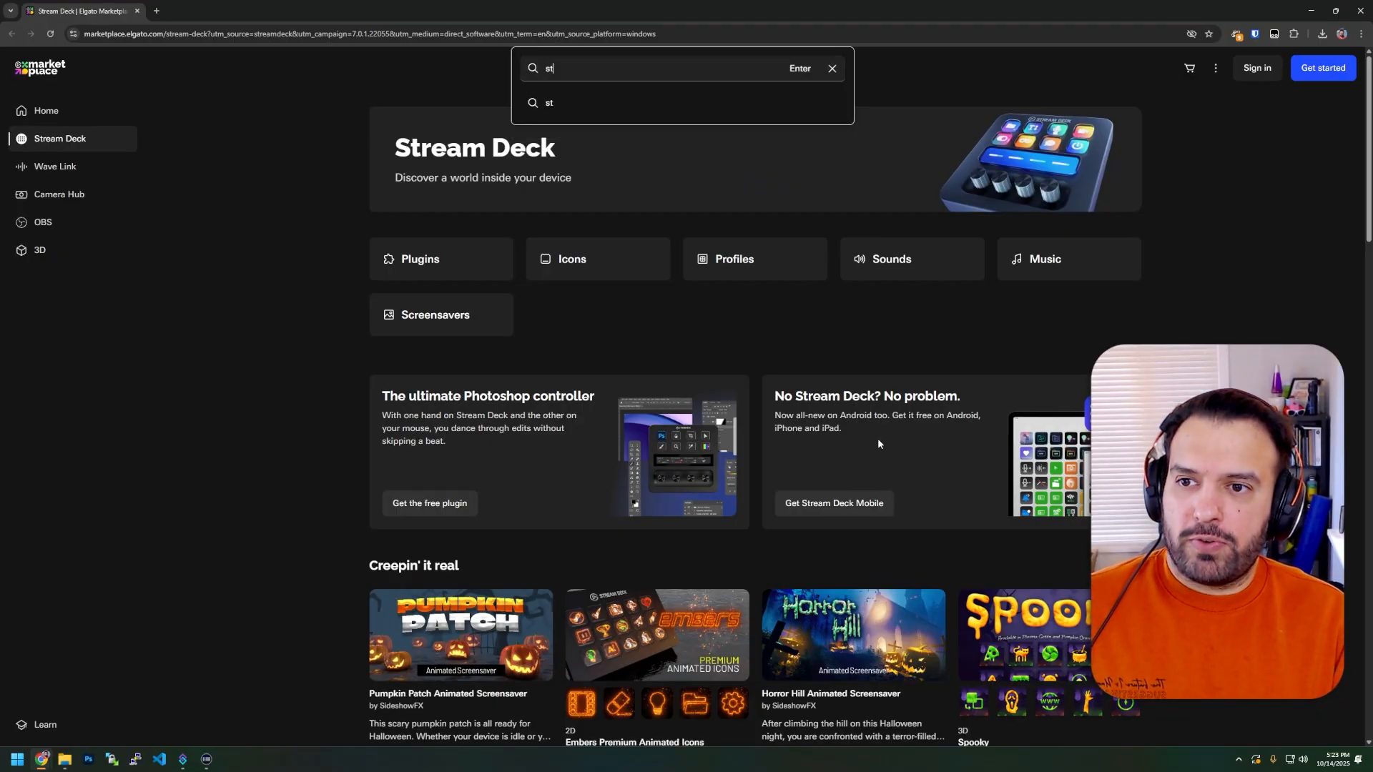
{"action": "key", "text": "Return"}
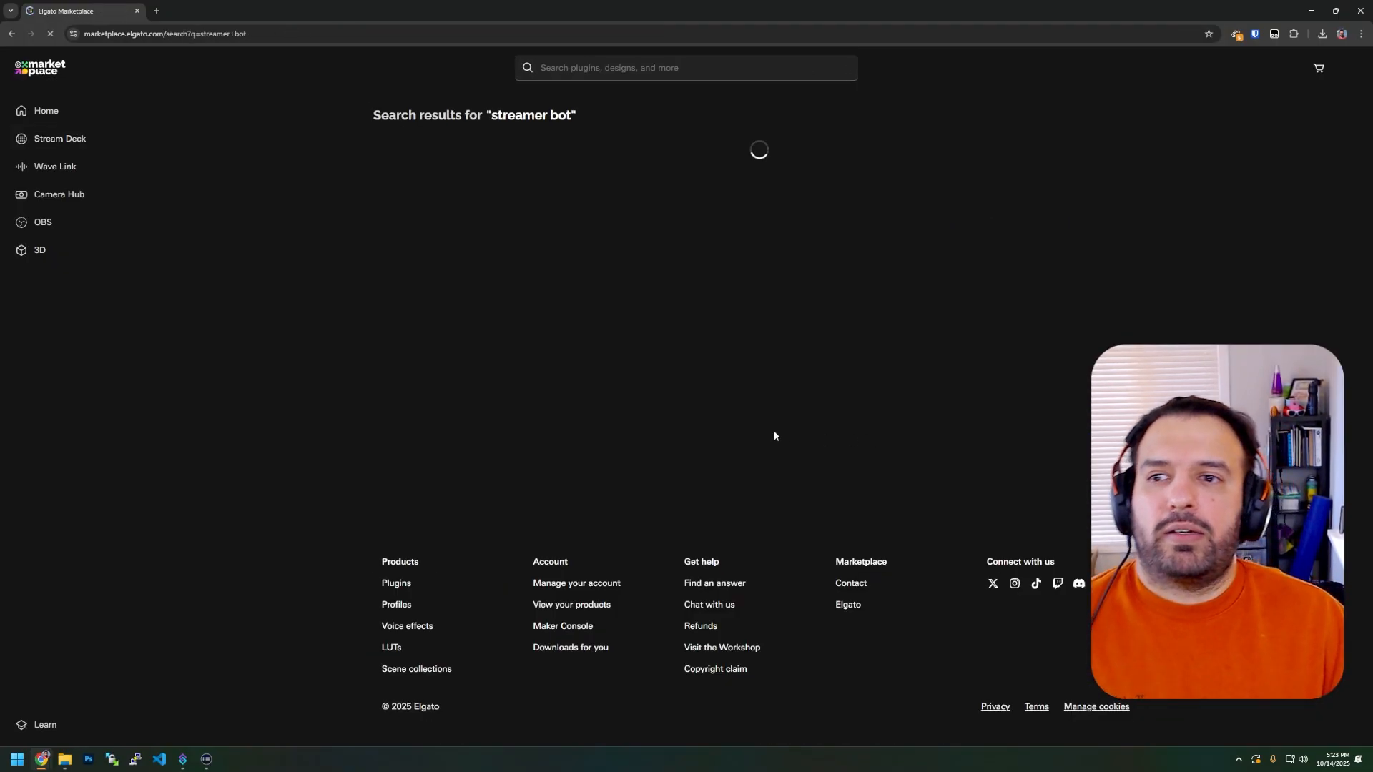
{"action": "left_click", "coordinate": [473, 262]}
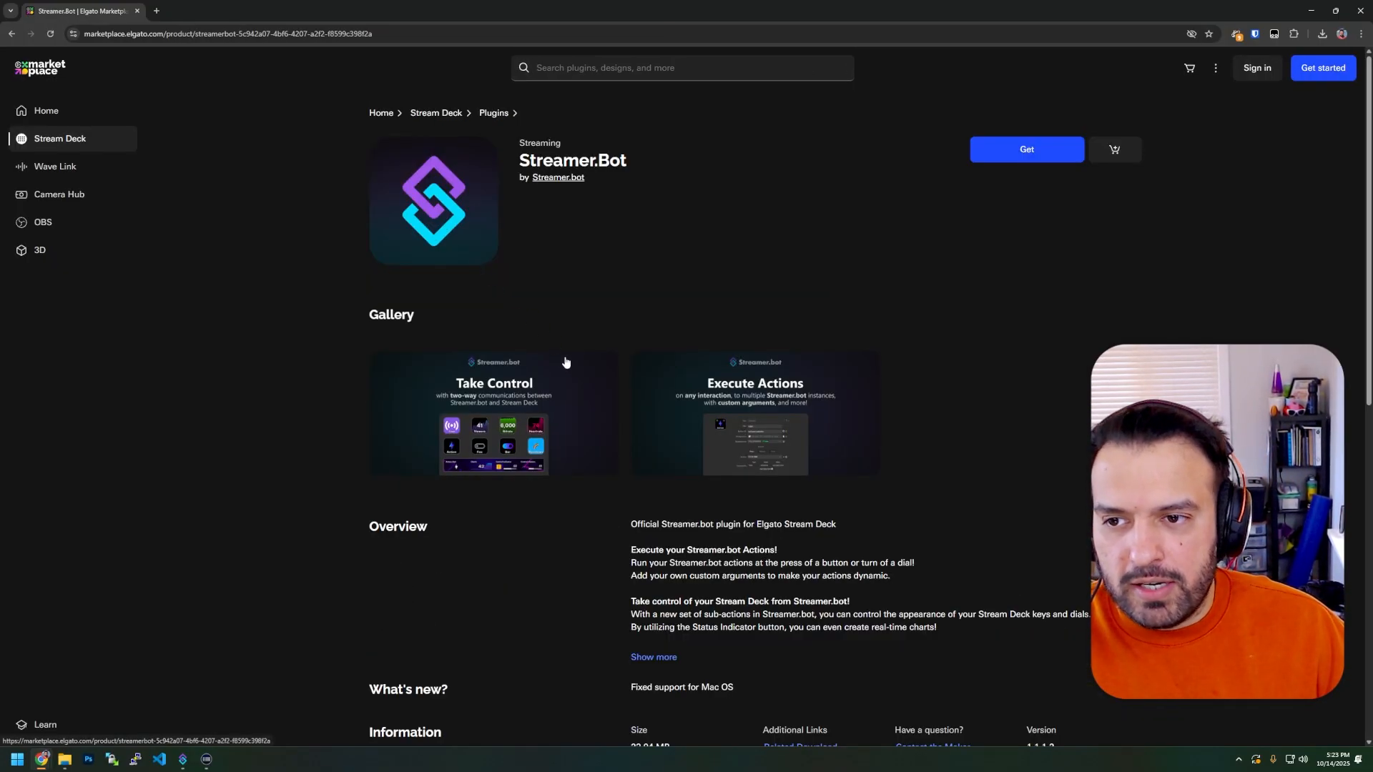
{"action": "left_click", "coordinate": [1029, 151]}
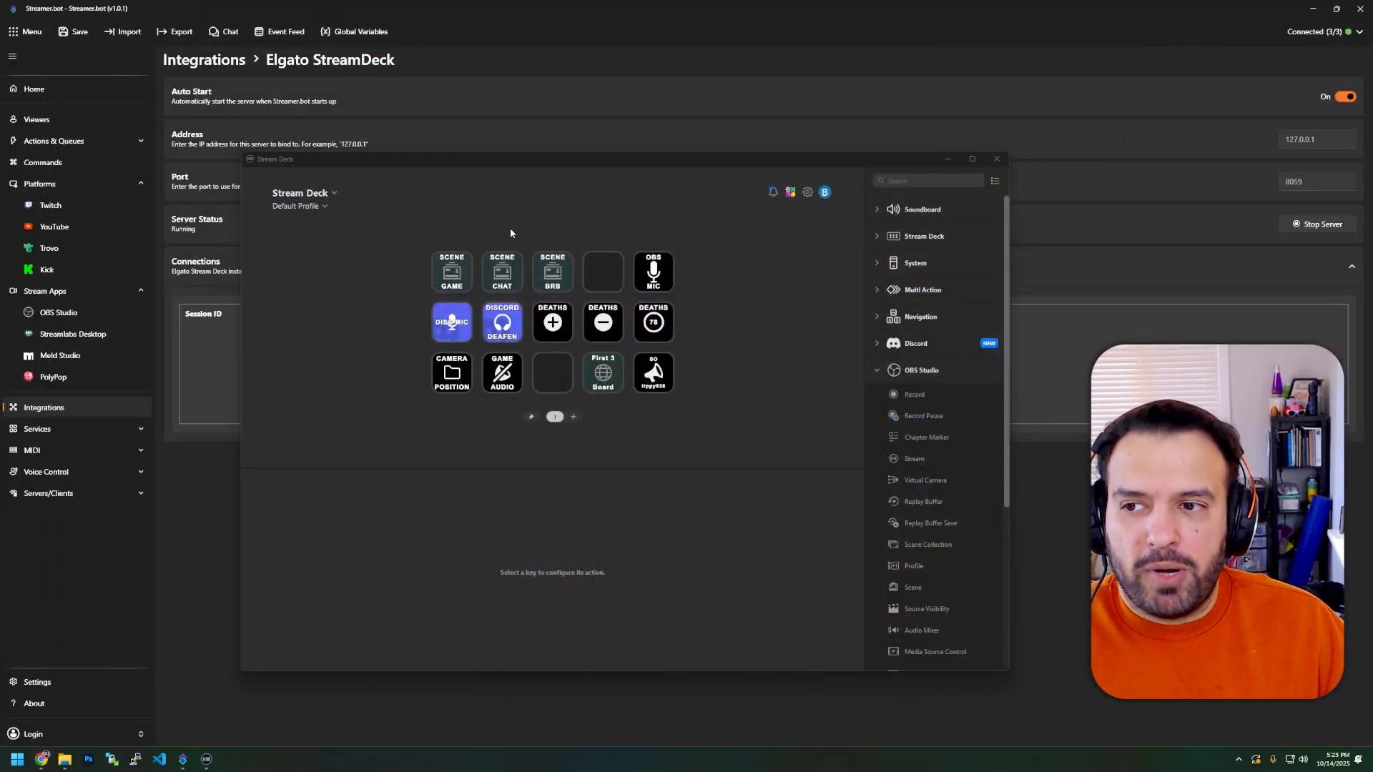
In Stream Deck, collapse the OBS Studio actions, review the Streamer.bot plugin's actions and minimize the app.
{"action": "left_click_drag", "start_coordinate": [565, 158], "coordinate": [643, 158]}
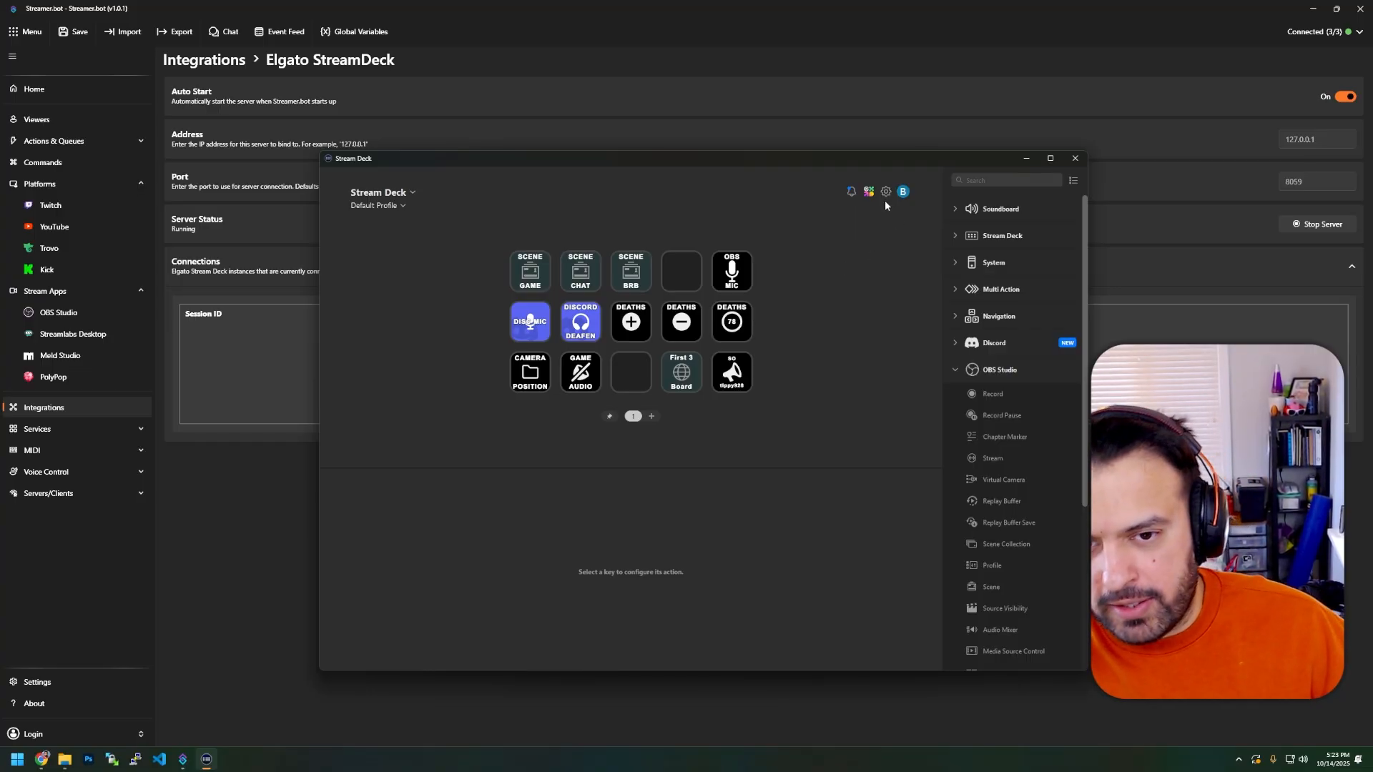
{"action": "left_click", "coordinate": [954, 371]}
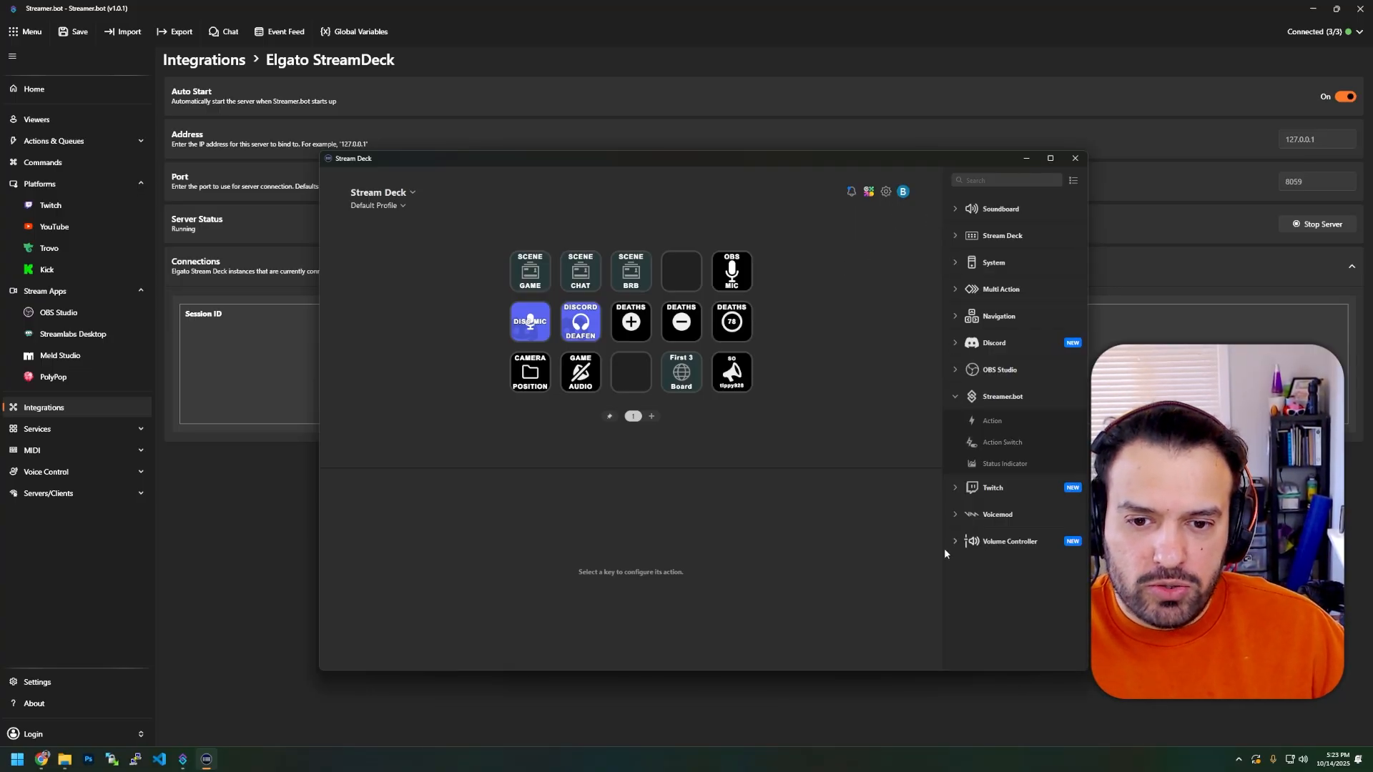
{"action": "left_click", "coordinate": [1002, 401]}
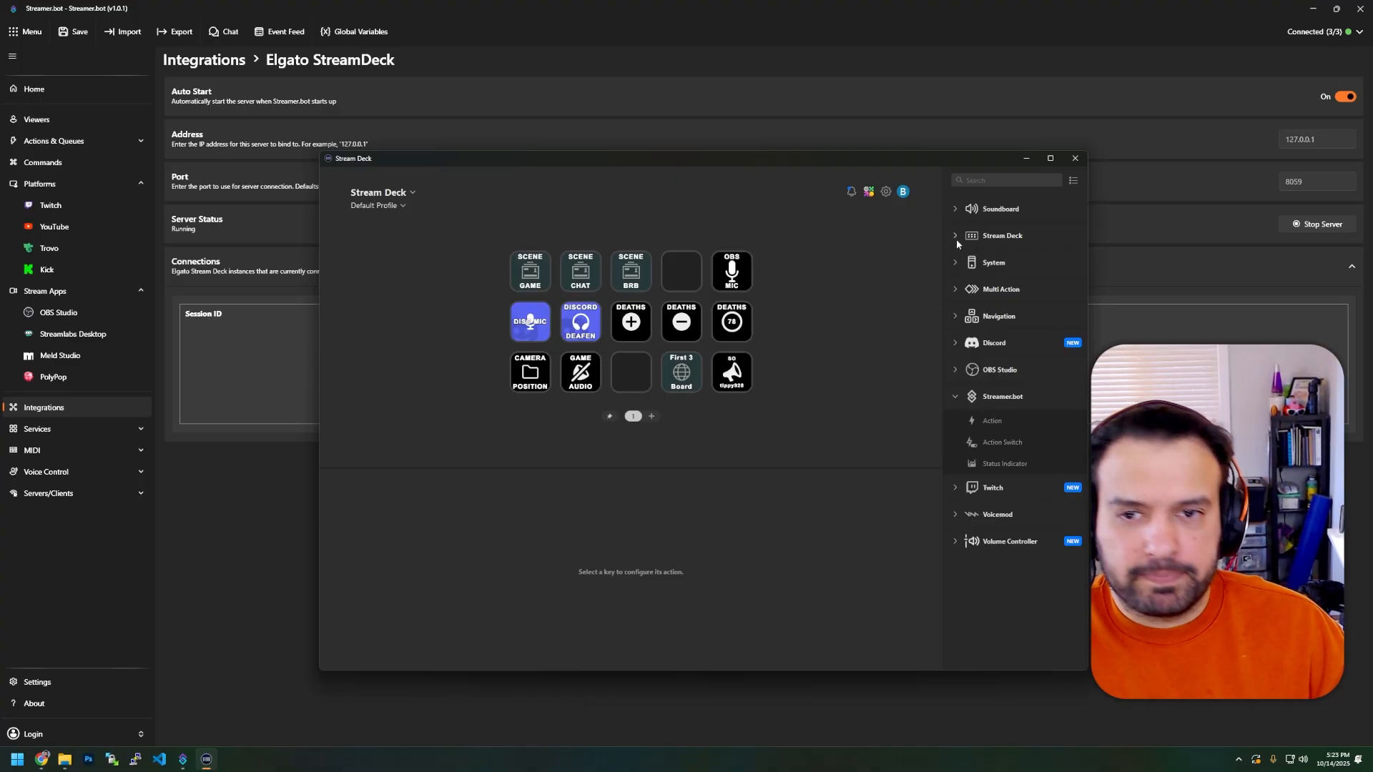
{"action": "left_click_drag", "start_coordinate": [943, 156], "coordinate": [879, 144]}
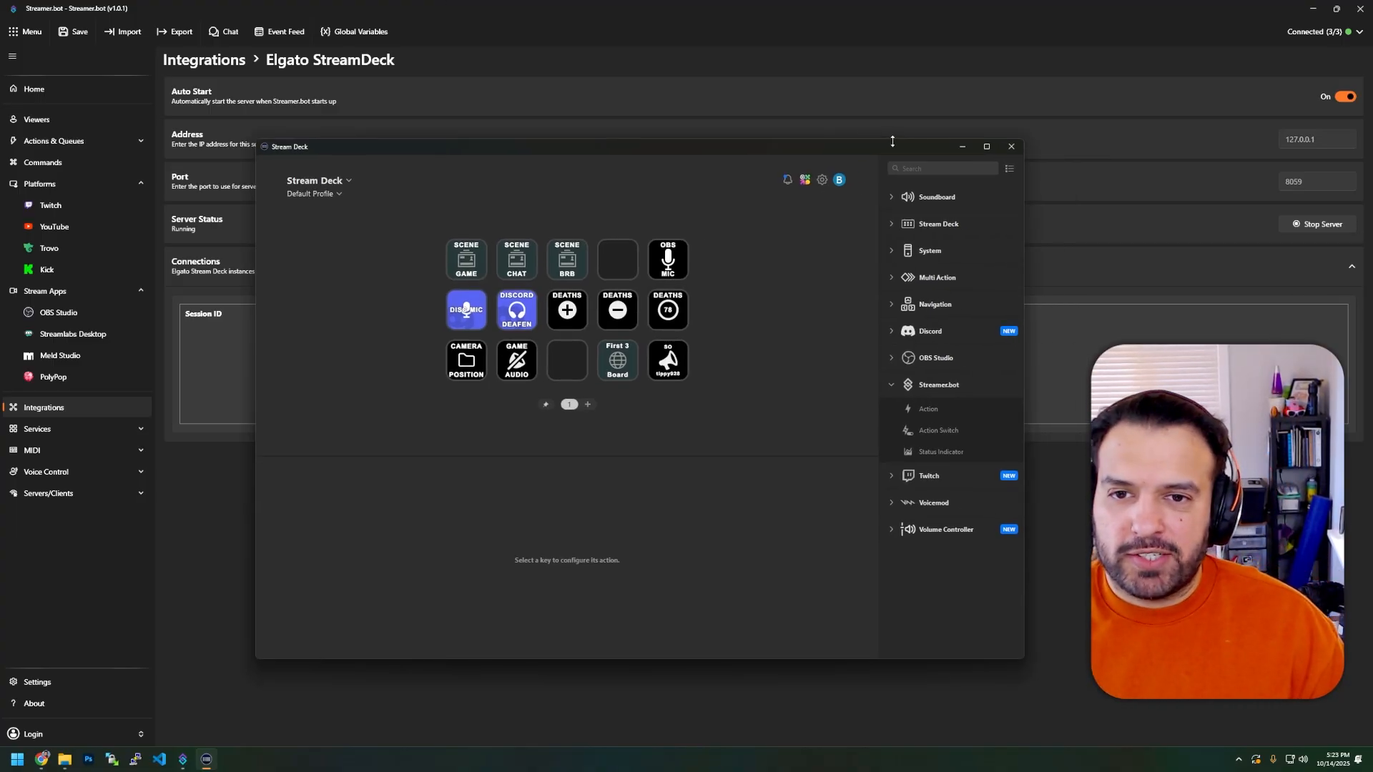
{"action": "left_click", "coordinate": [960, 147]}
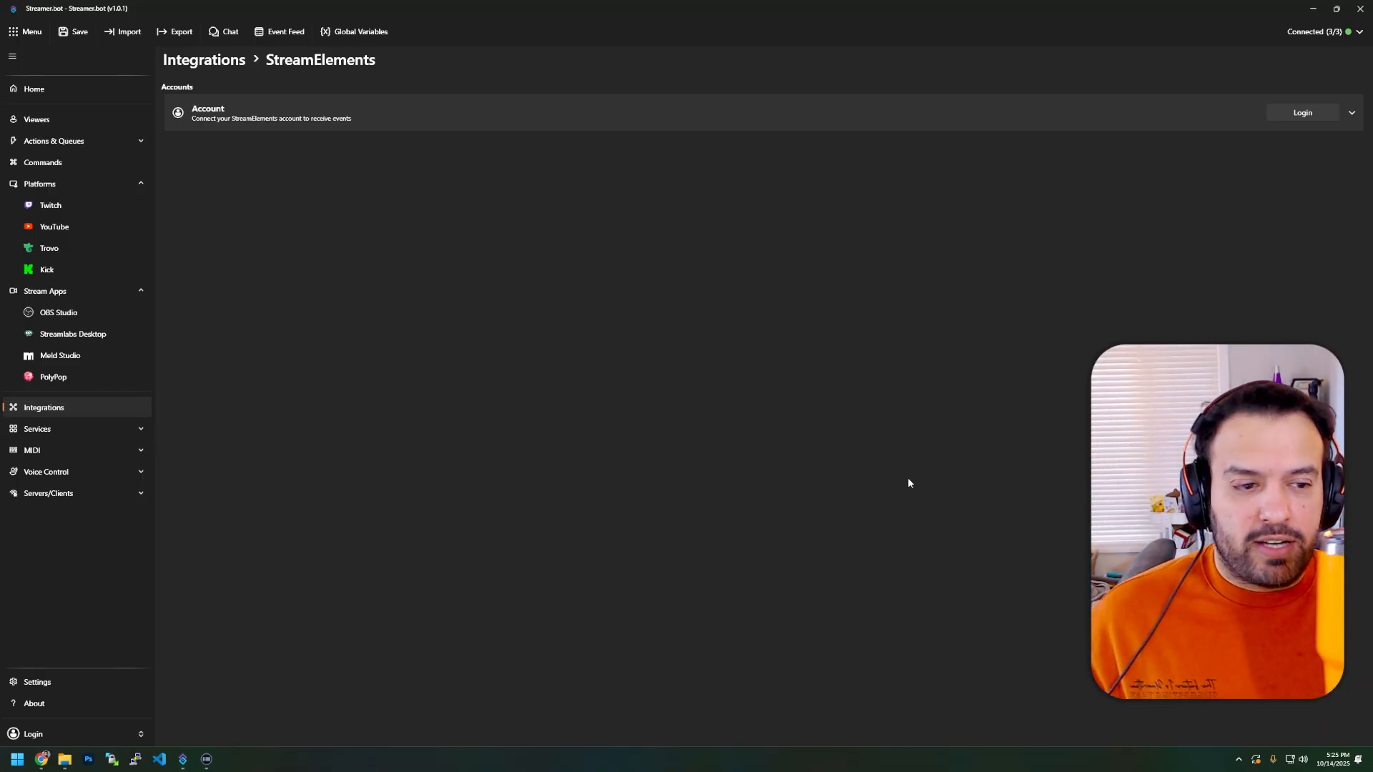
In Streamer.bot's Actions, add an enabled action named "This is an Action" in the Default queue.
{"action": "left_click", "coordinate": [71, 291]}
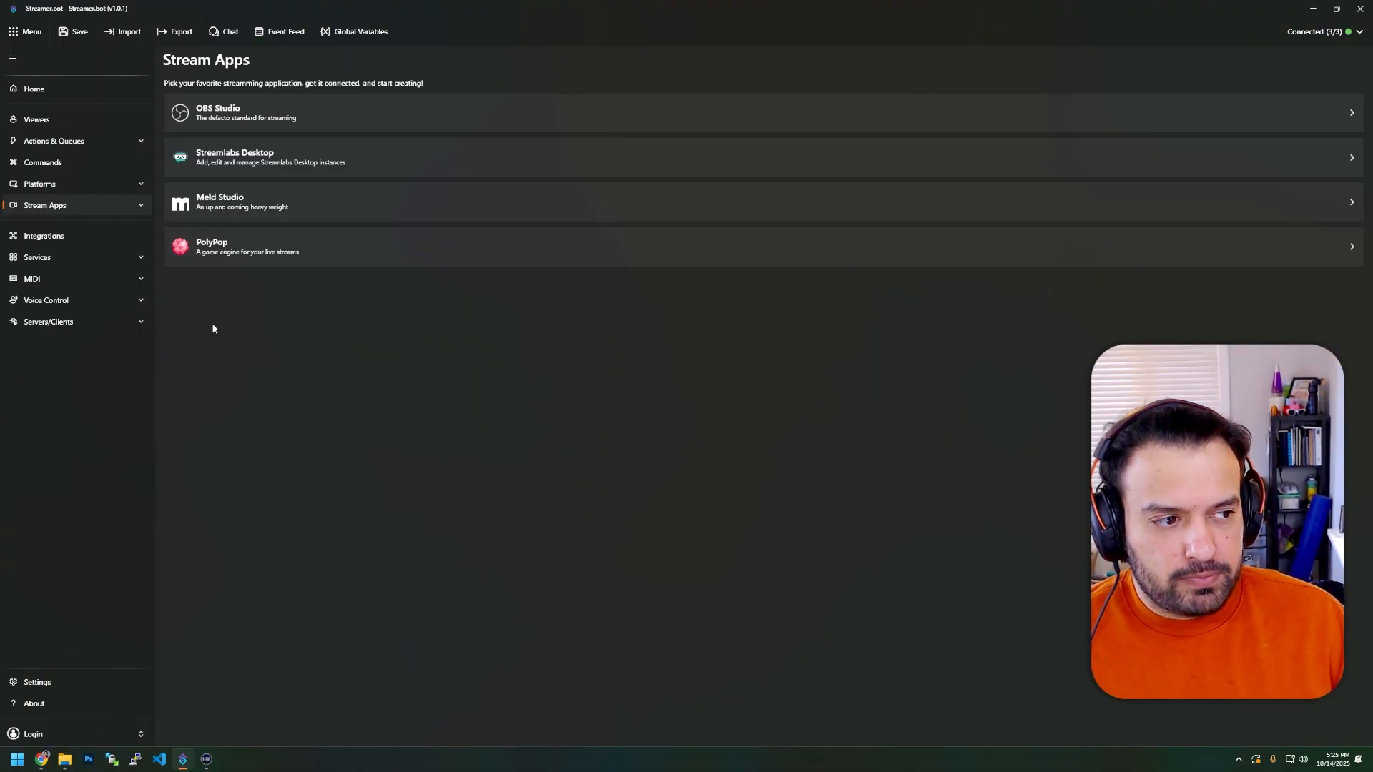
{"action": "left_click", "coordinate": [61, 146]}
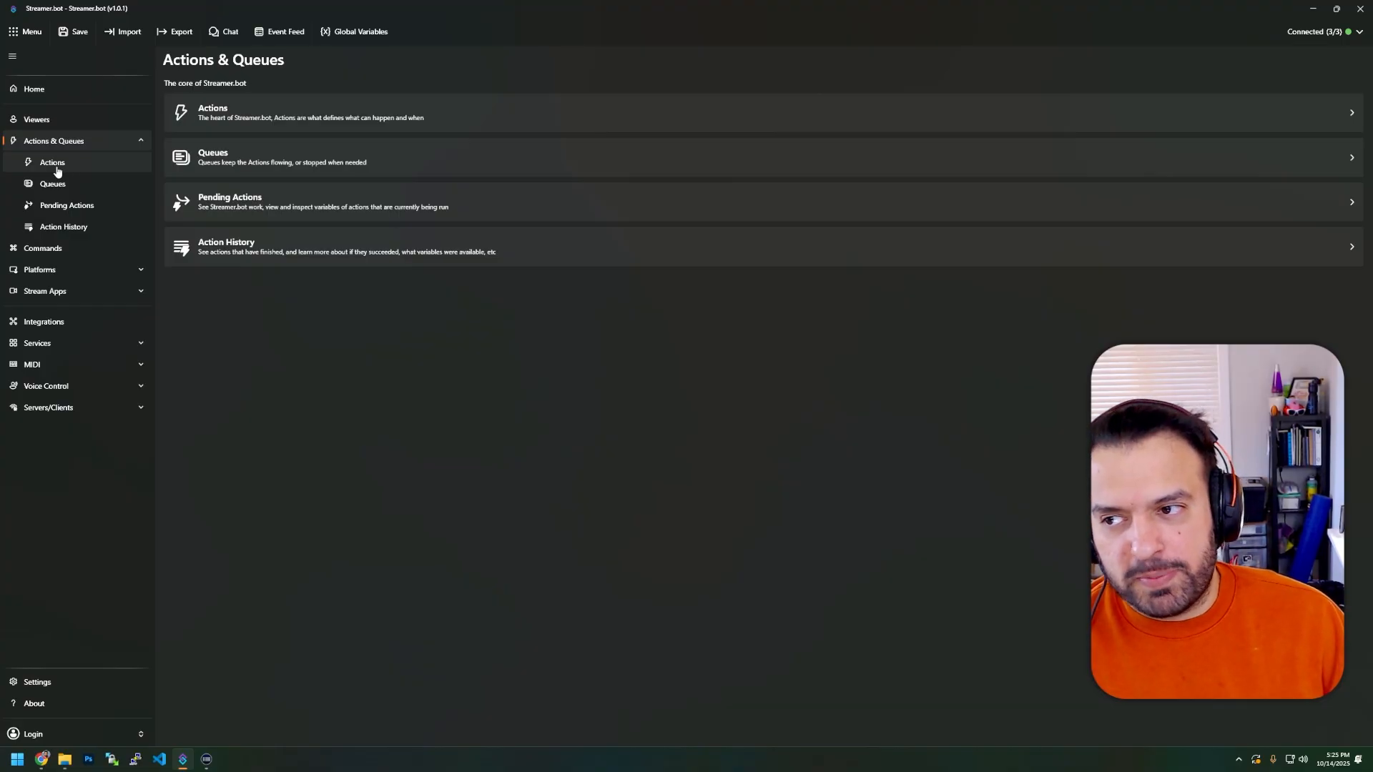
{"action": "left_click", "coordinate": [52, 163]}
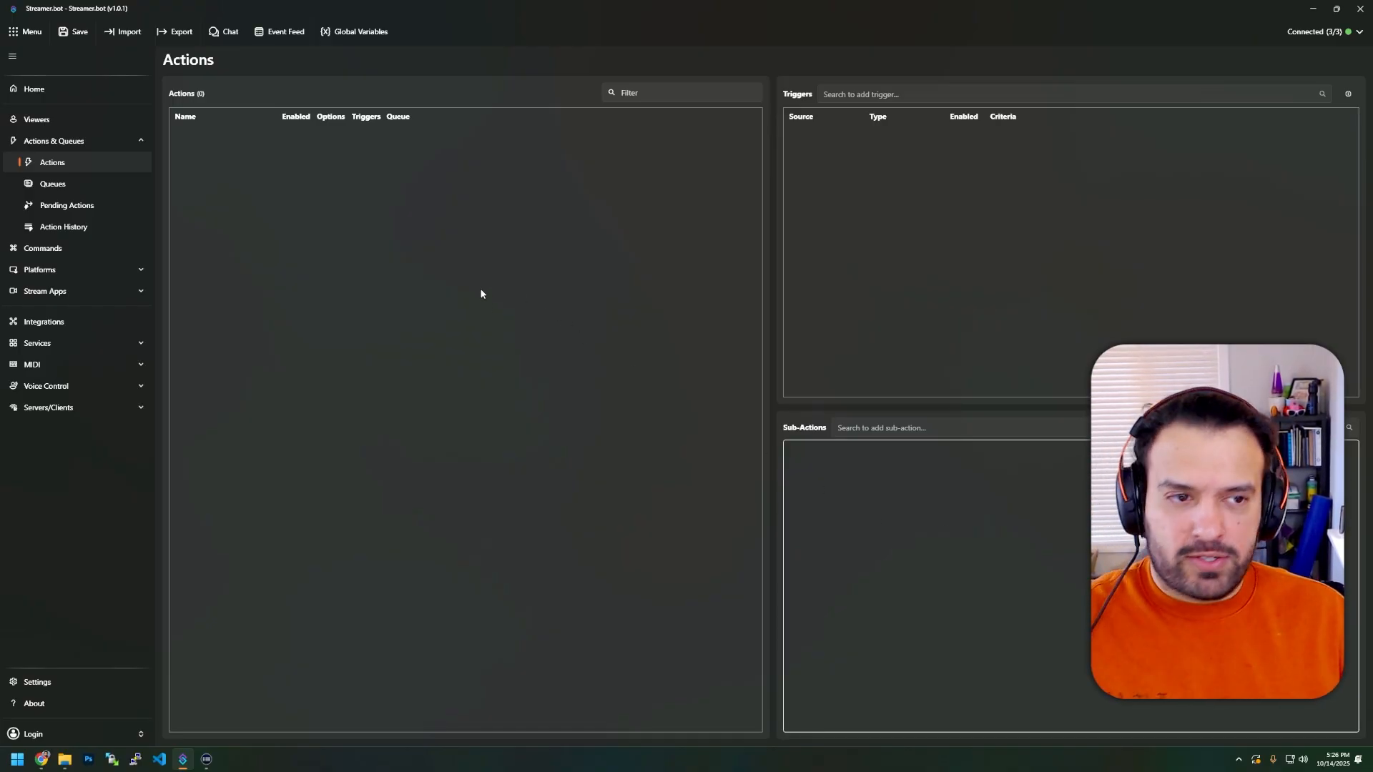
{"action": "right_click", "coordinate": [418, 294]}
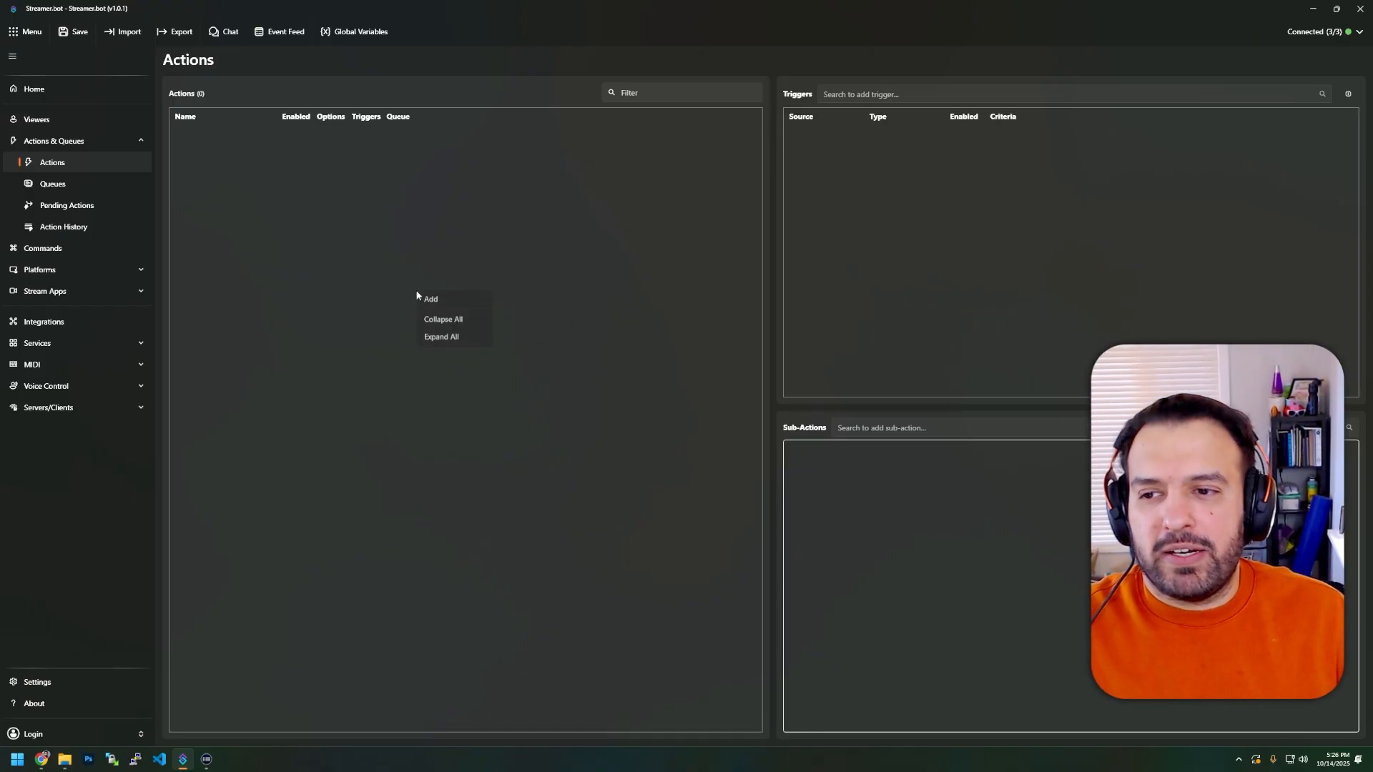
{"action": "left_click", "coordinate": [470, 304]}
{"action": "type", "text": "This i"}
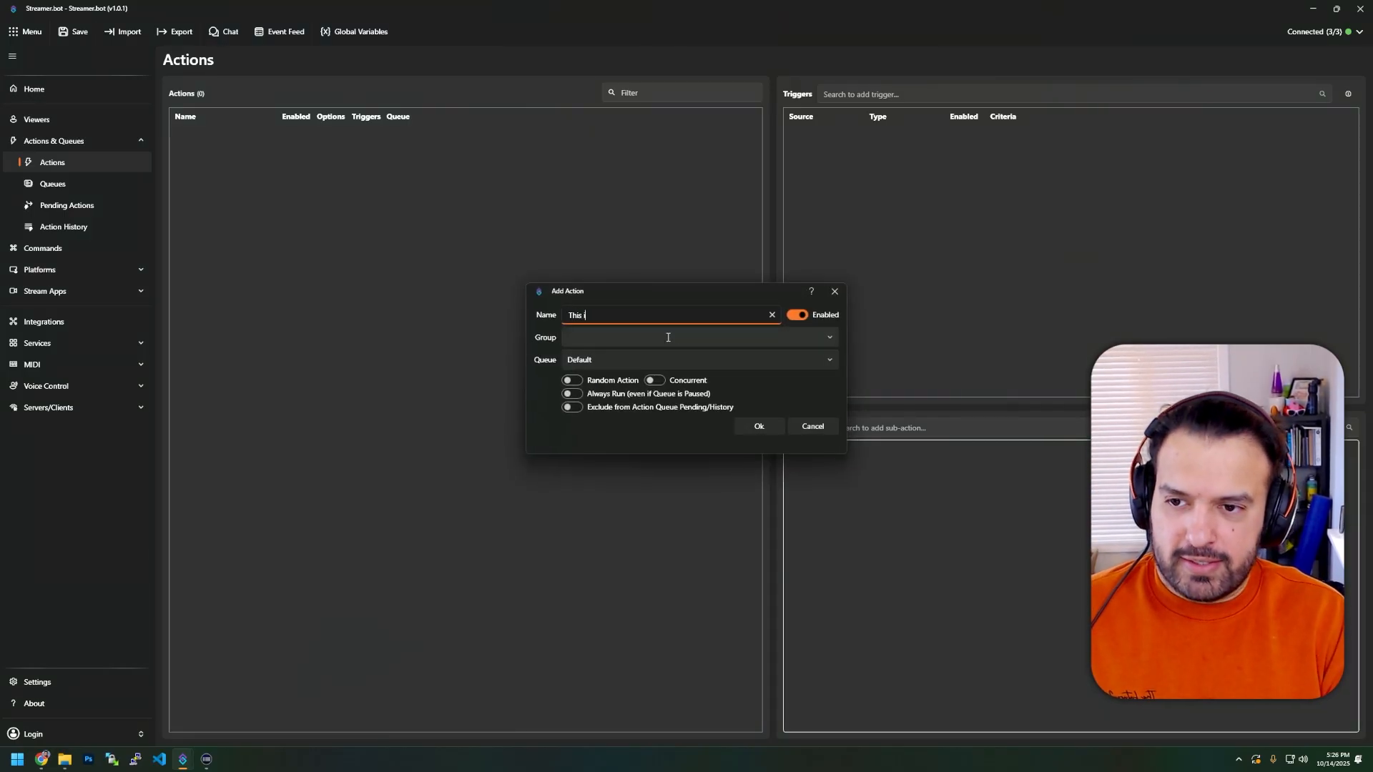
{"action": "type", "text": "s an Action"}
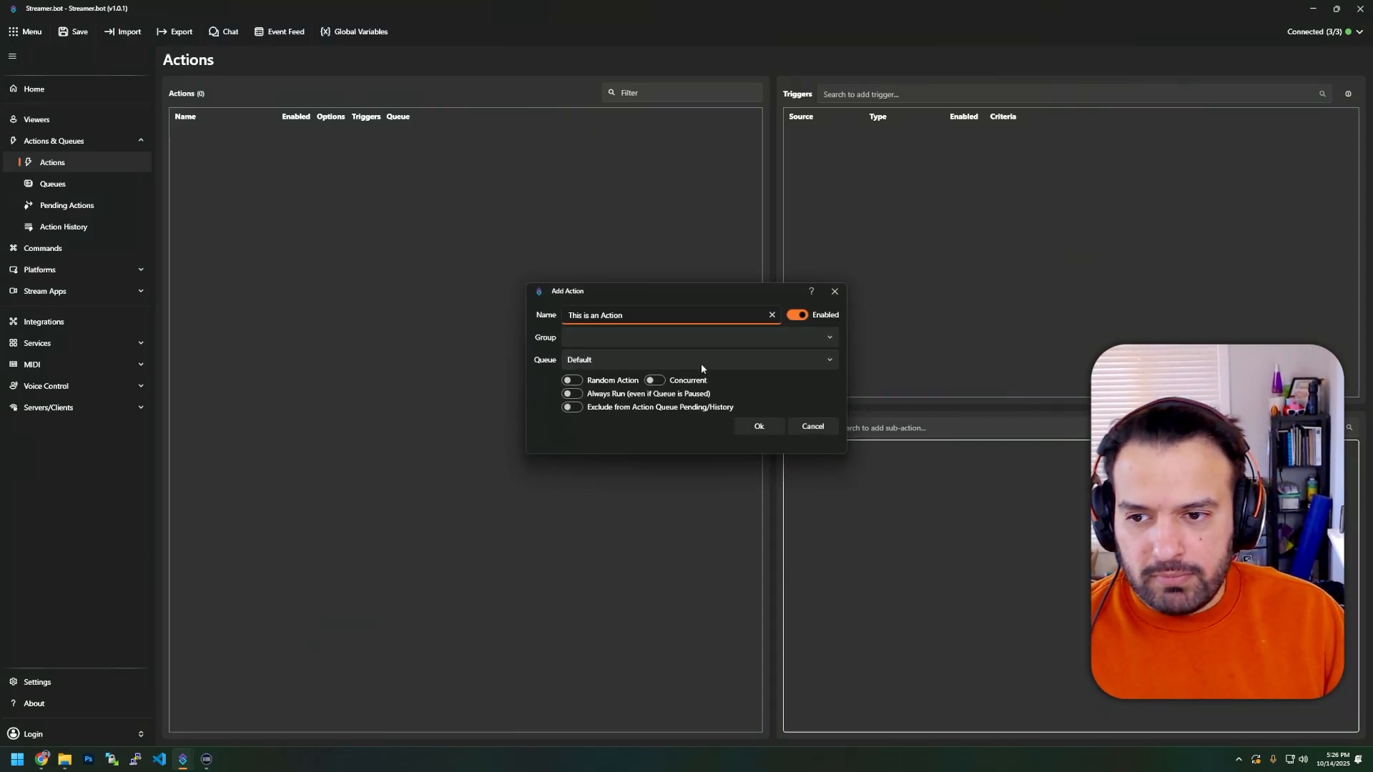
{"action": "left_click", "coordinate": [757, 431]}
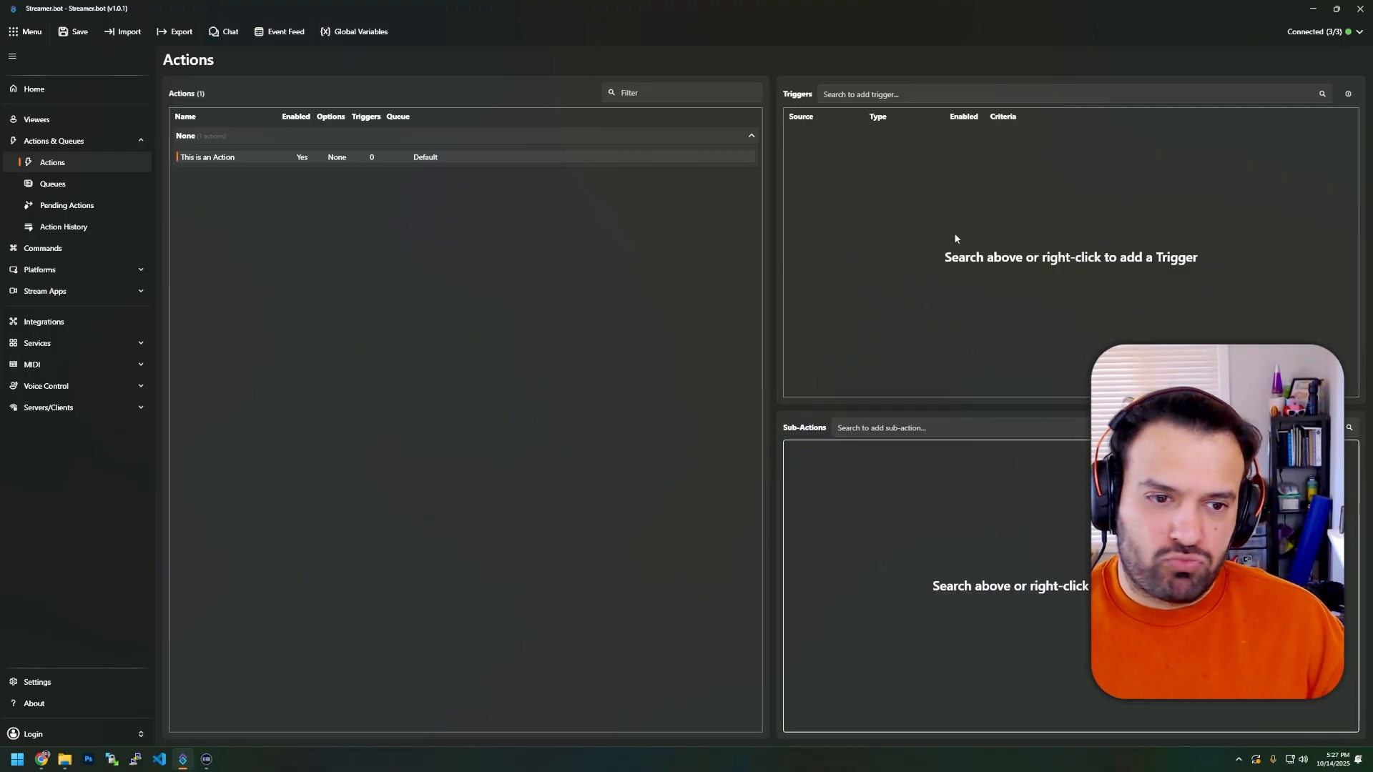
{"action": "right_click", "coordinate": [932, 209]}
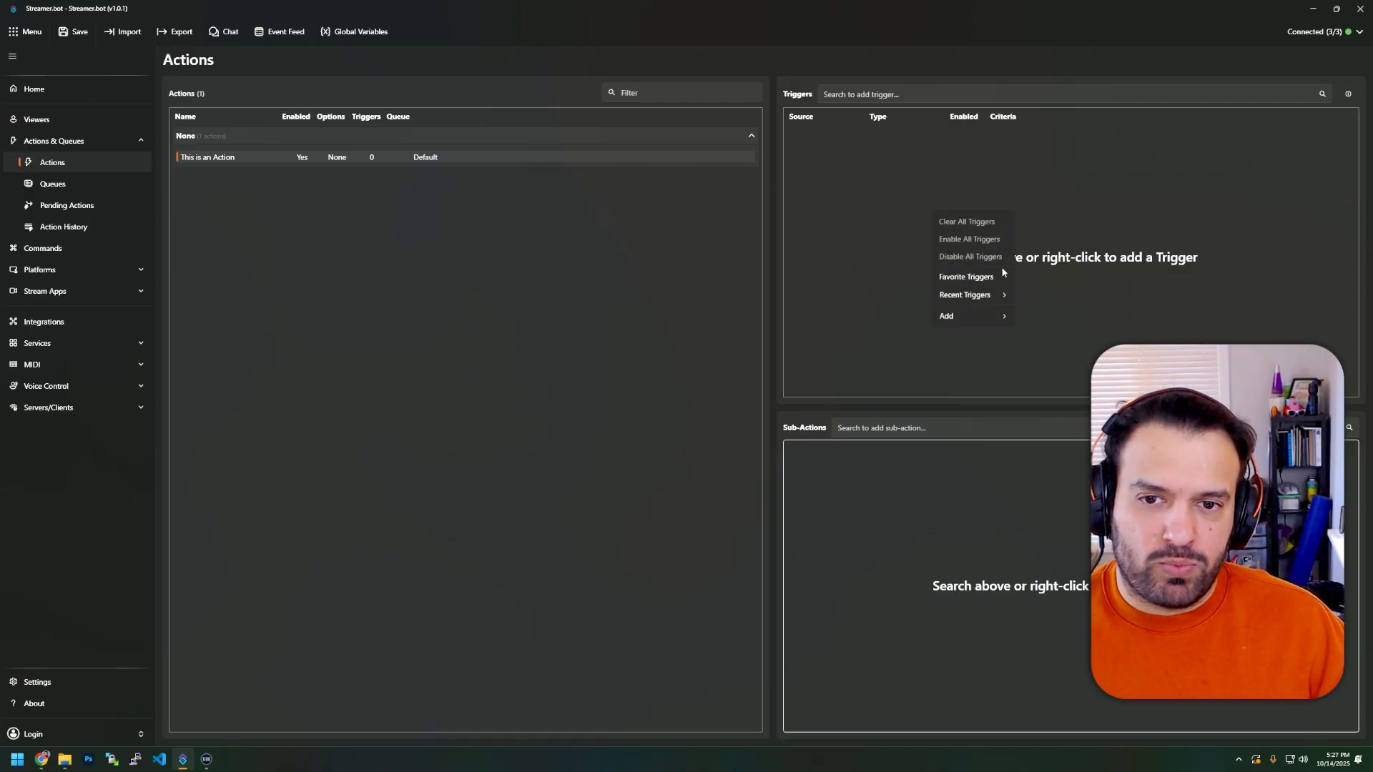
{"action": "left_click", "coordinate": [1156, 309]}
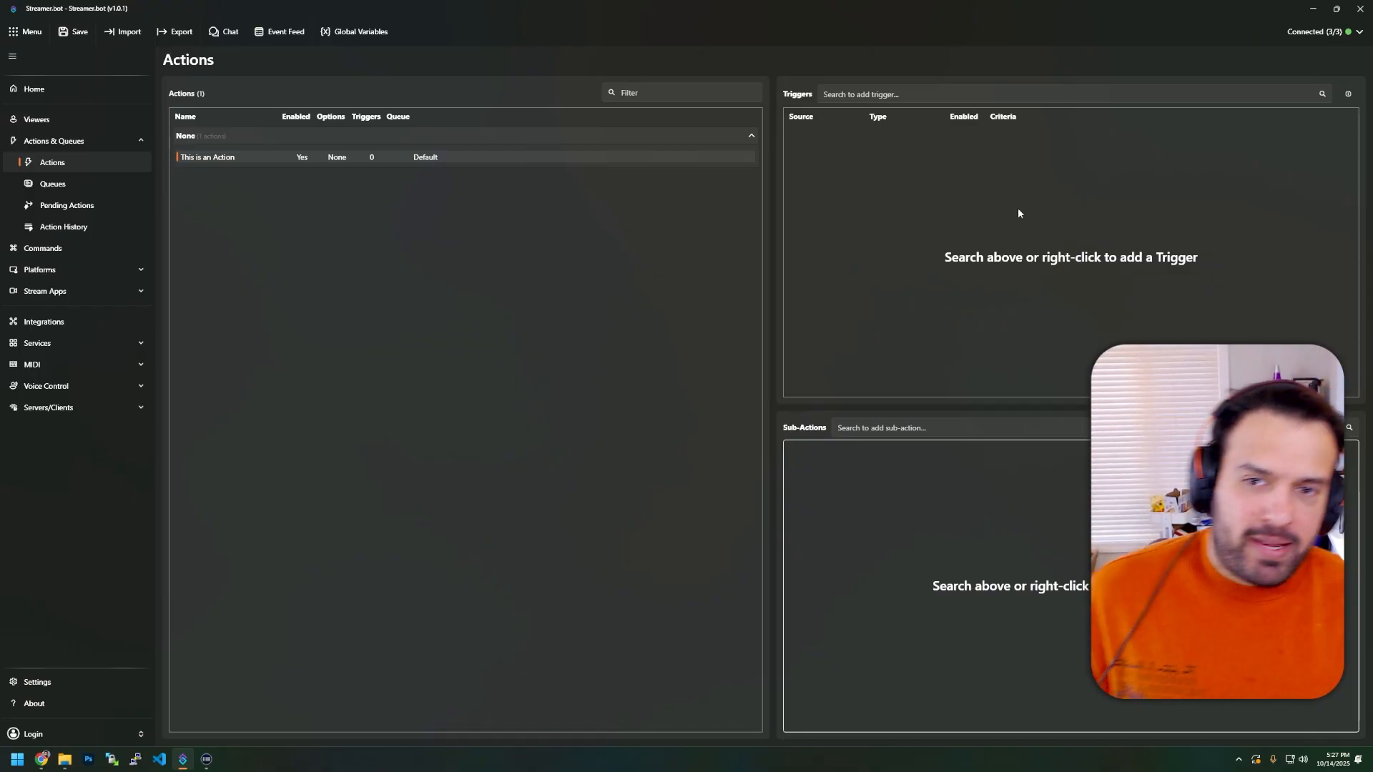
{"action": "right_click", "coordinate": [884, 180]}
{"action": "mouse_move", "coordinate": [920, 285]}
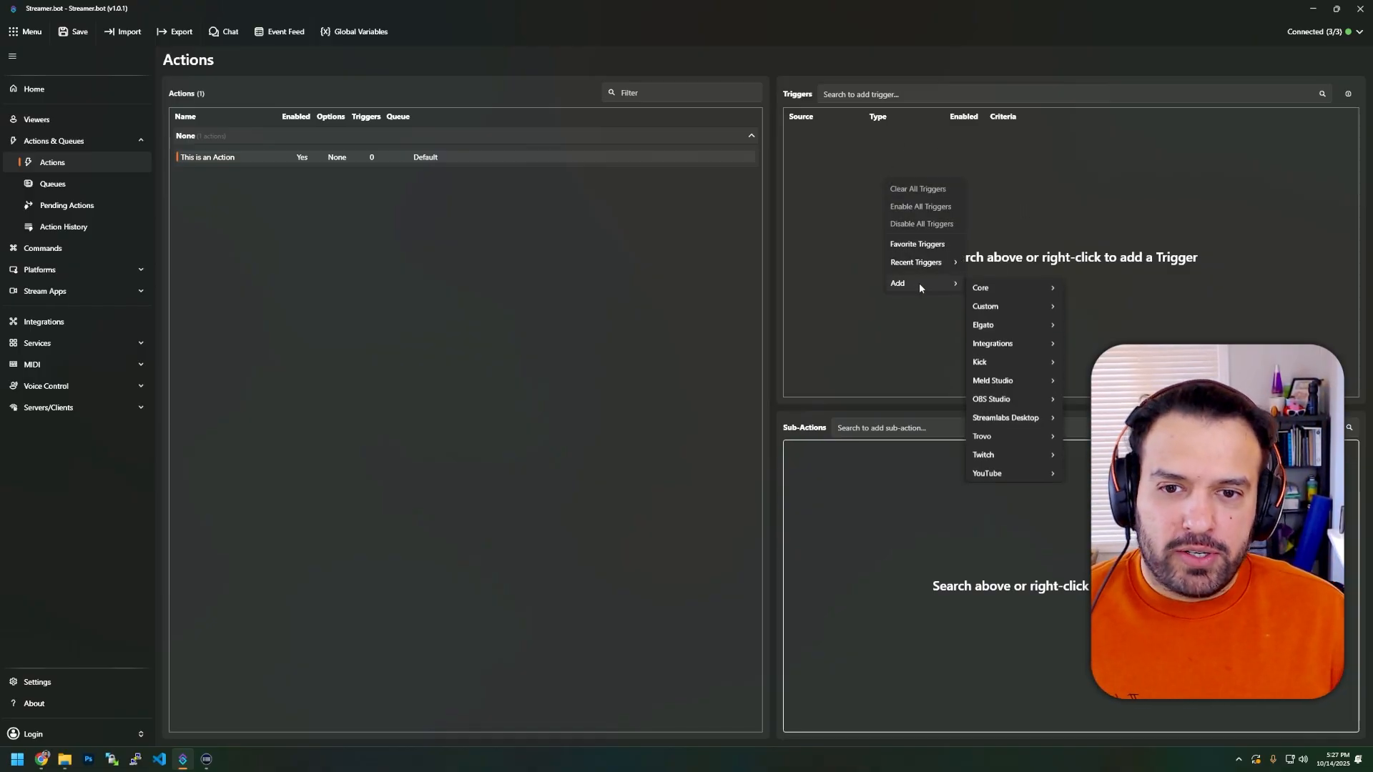
{"action": "left_click", "coordinate": [904, 181]}
Add a Twitch Chat Message trigger to "This is an Action".
{"action": "right_click", "coordinate": [870, 228]}
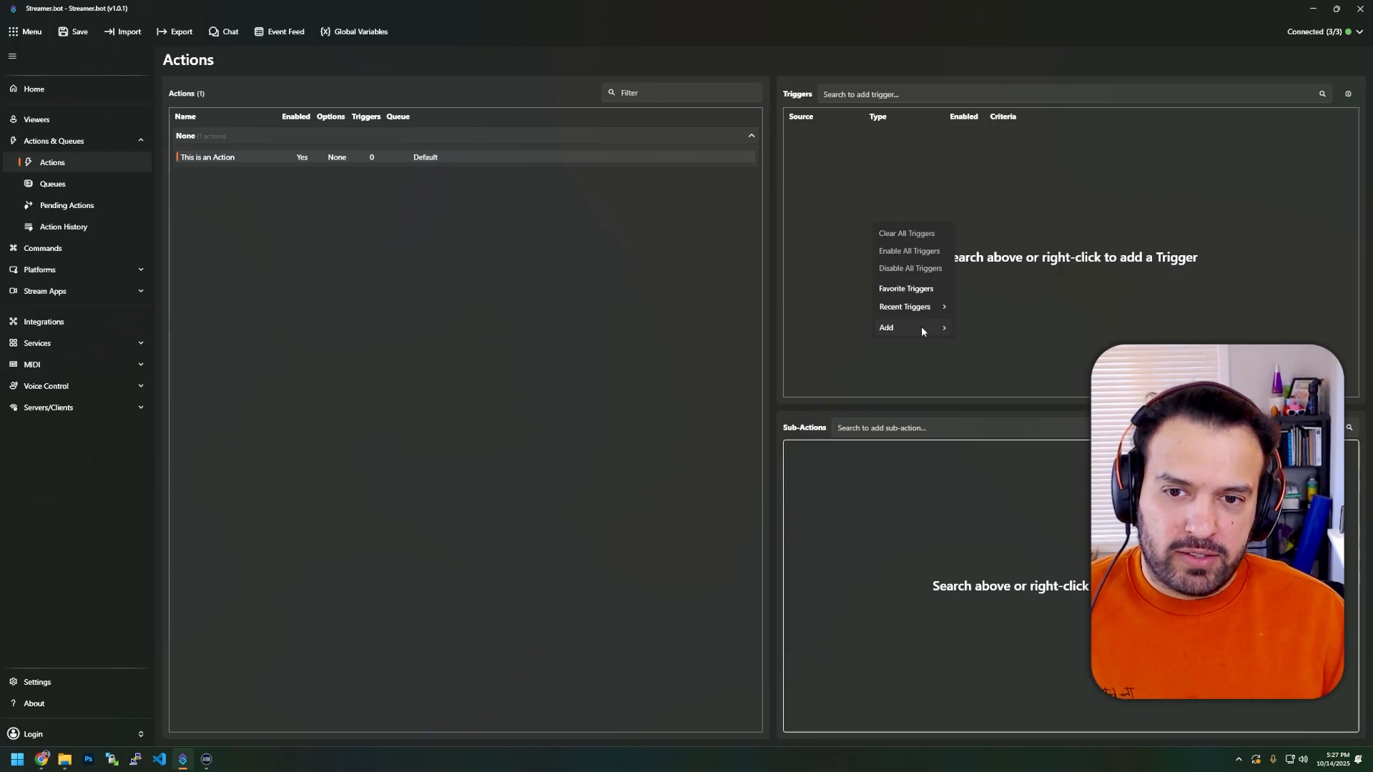
{"action": "mouse_move", "coordinate": [922, 326]}
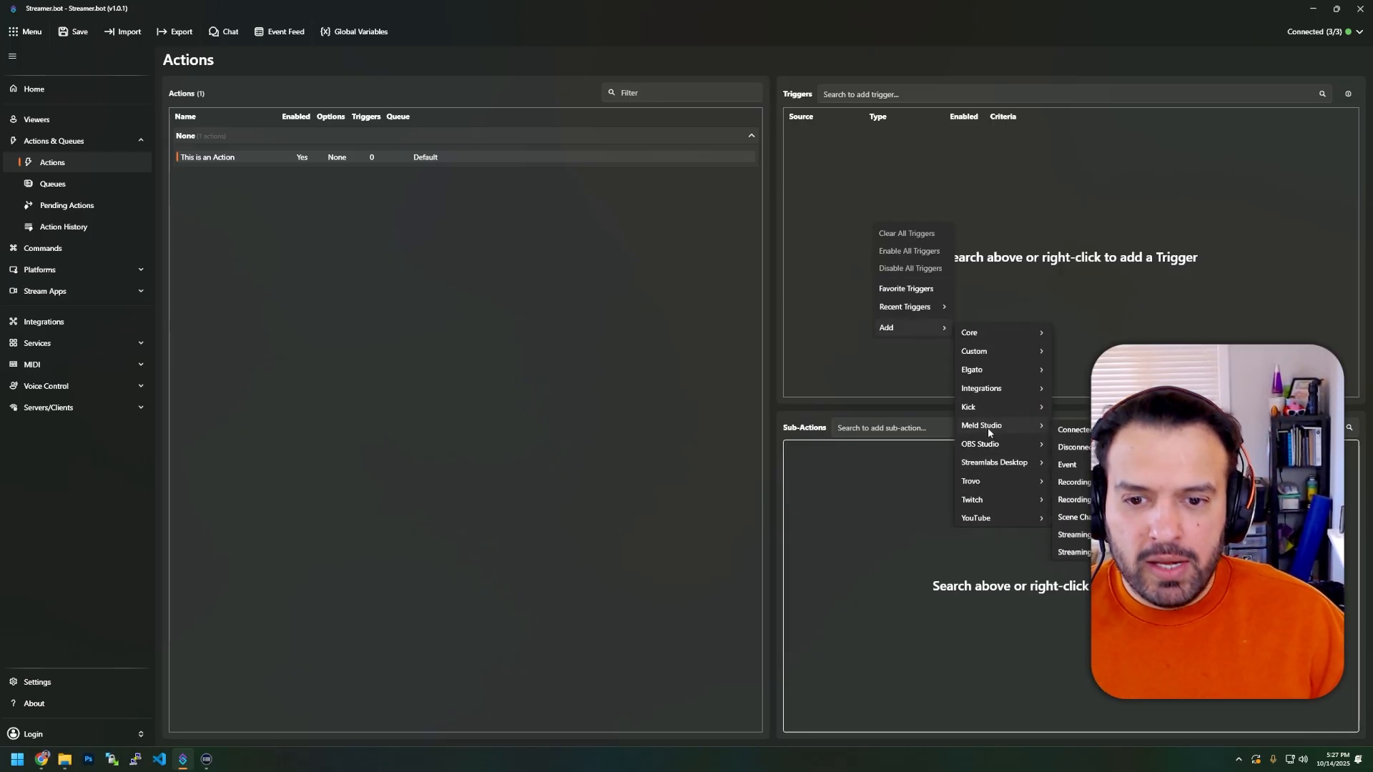
{"action": "mouse_move", "coordinate": [988, 499]}
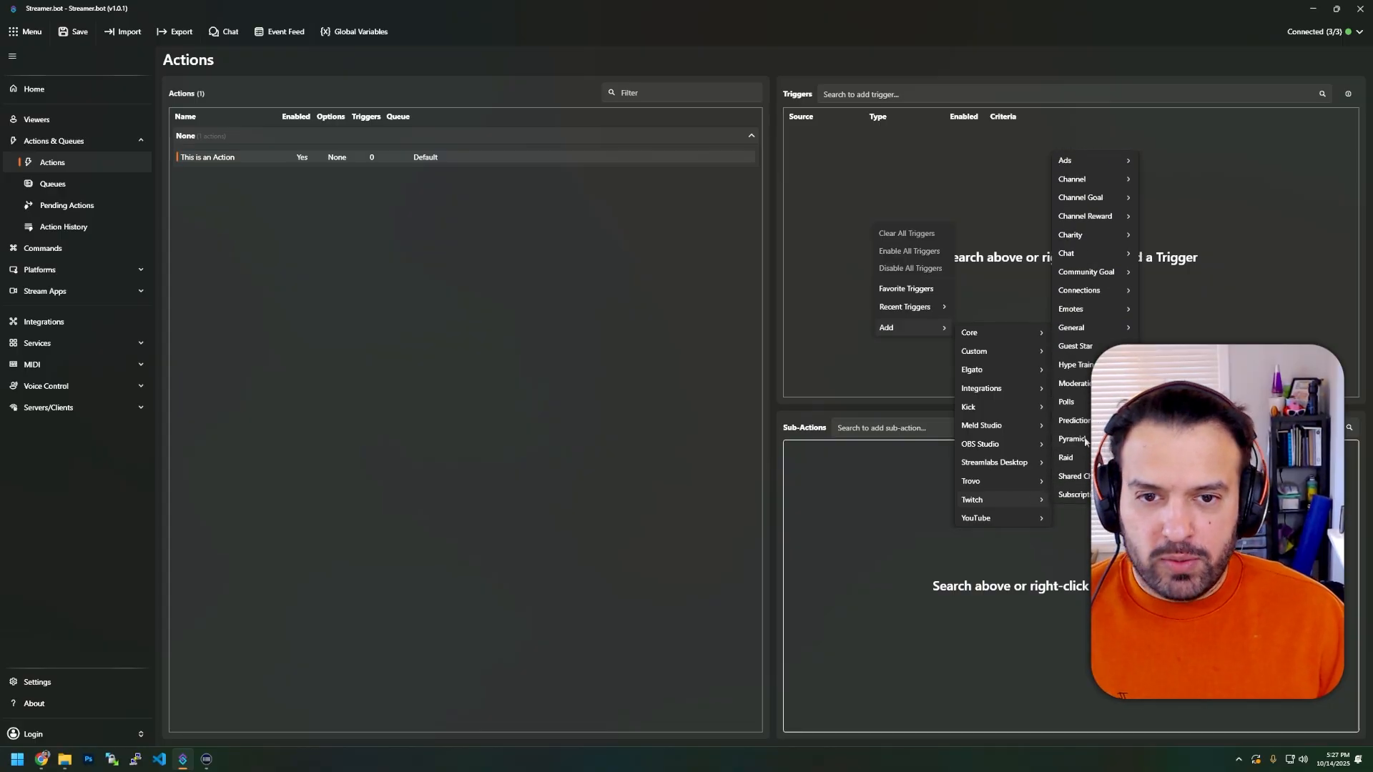
{"action": "mouse_move", "coordinate": [1078, 256]}
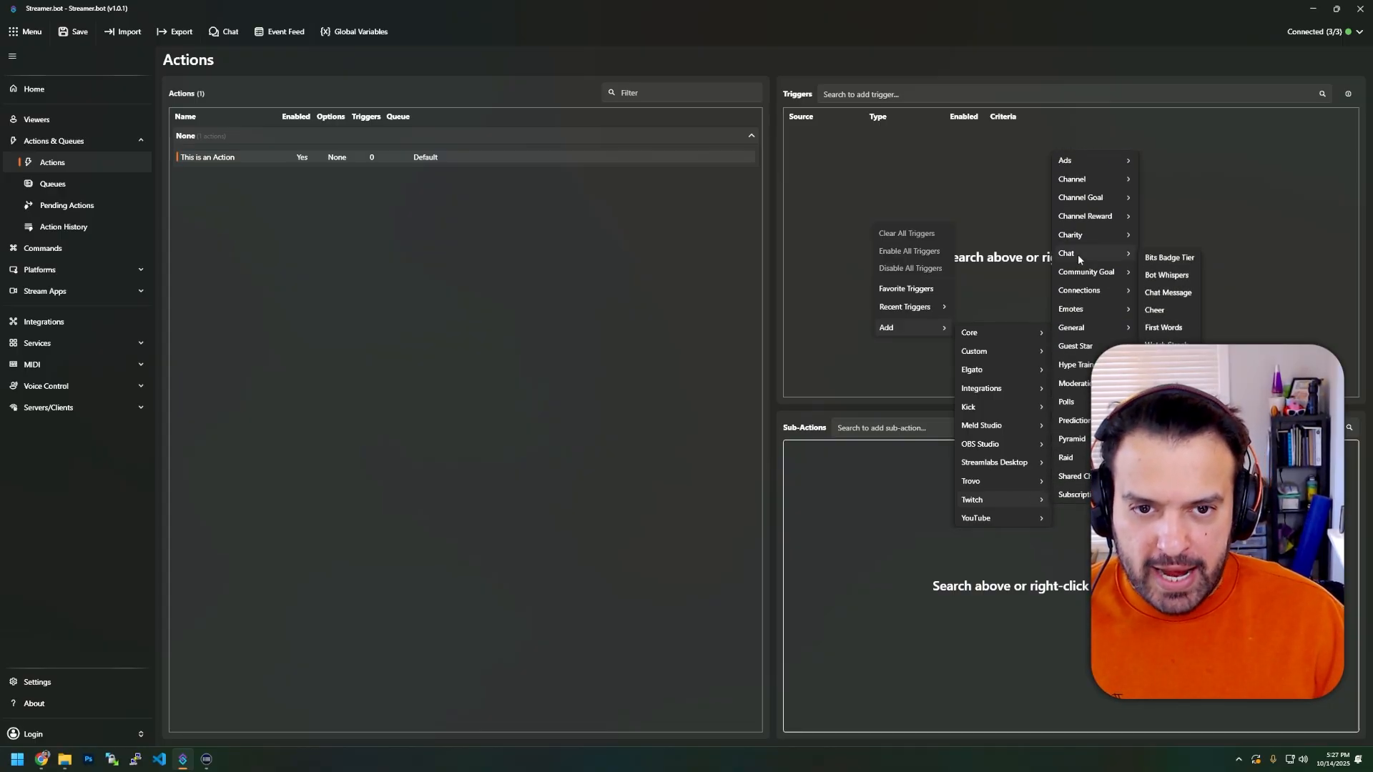
{"action": "left_click", "coordinate": [1177, 295]}
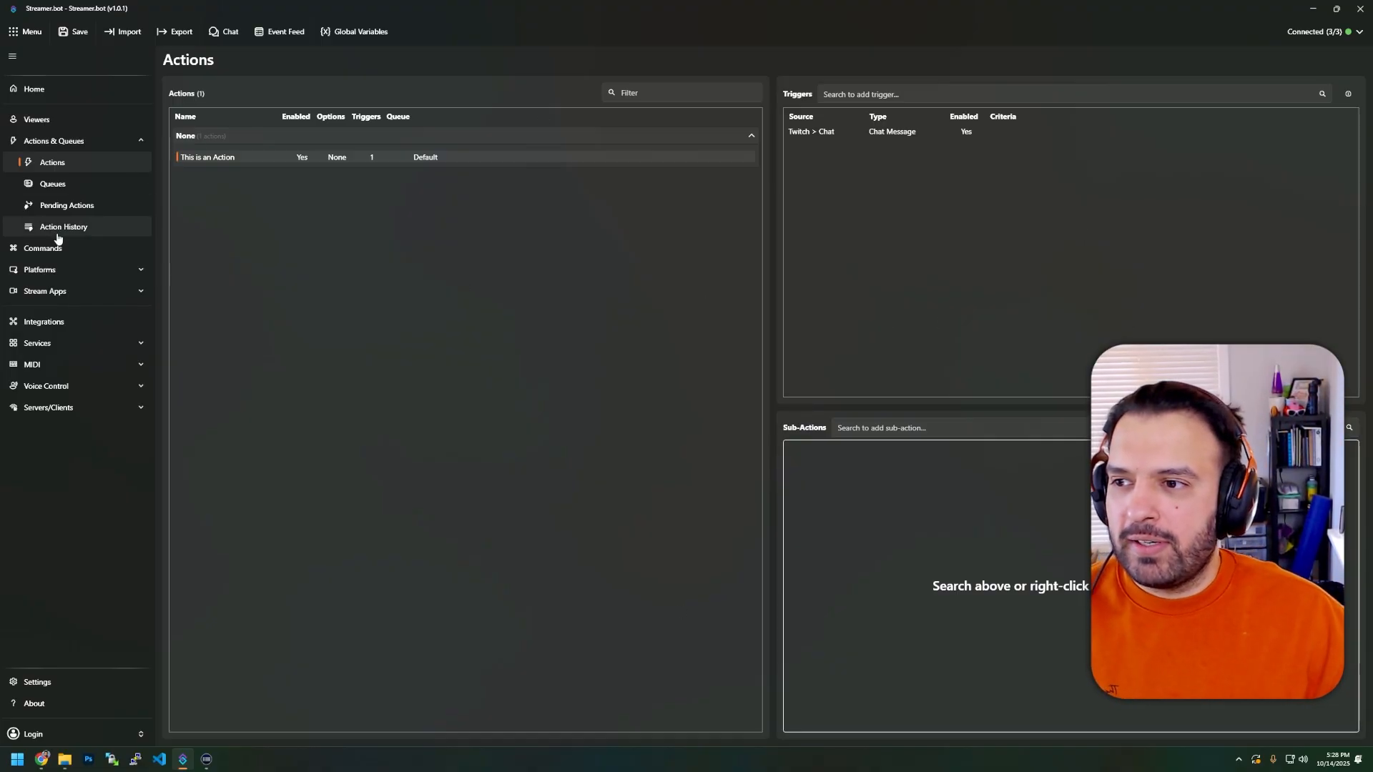
Check the runs of "This is an Action" in the Action History.
{"action": "left_click", "coordinate": [98, 231]}
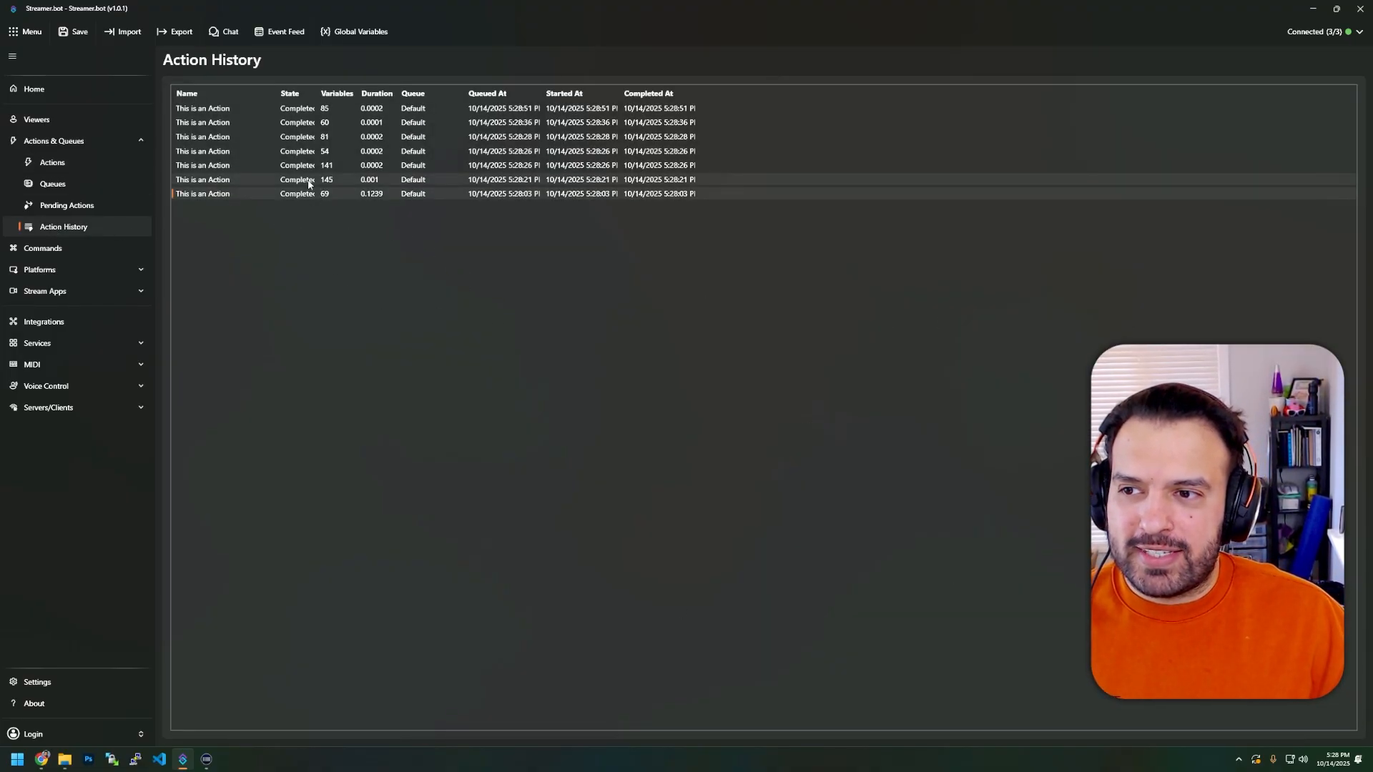
{"action": "left_click", "coordinate": [321, 123]}
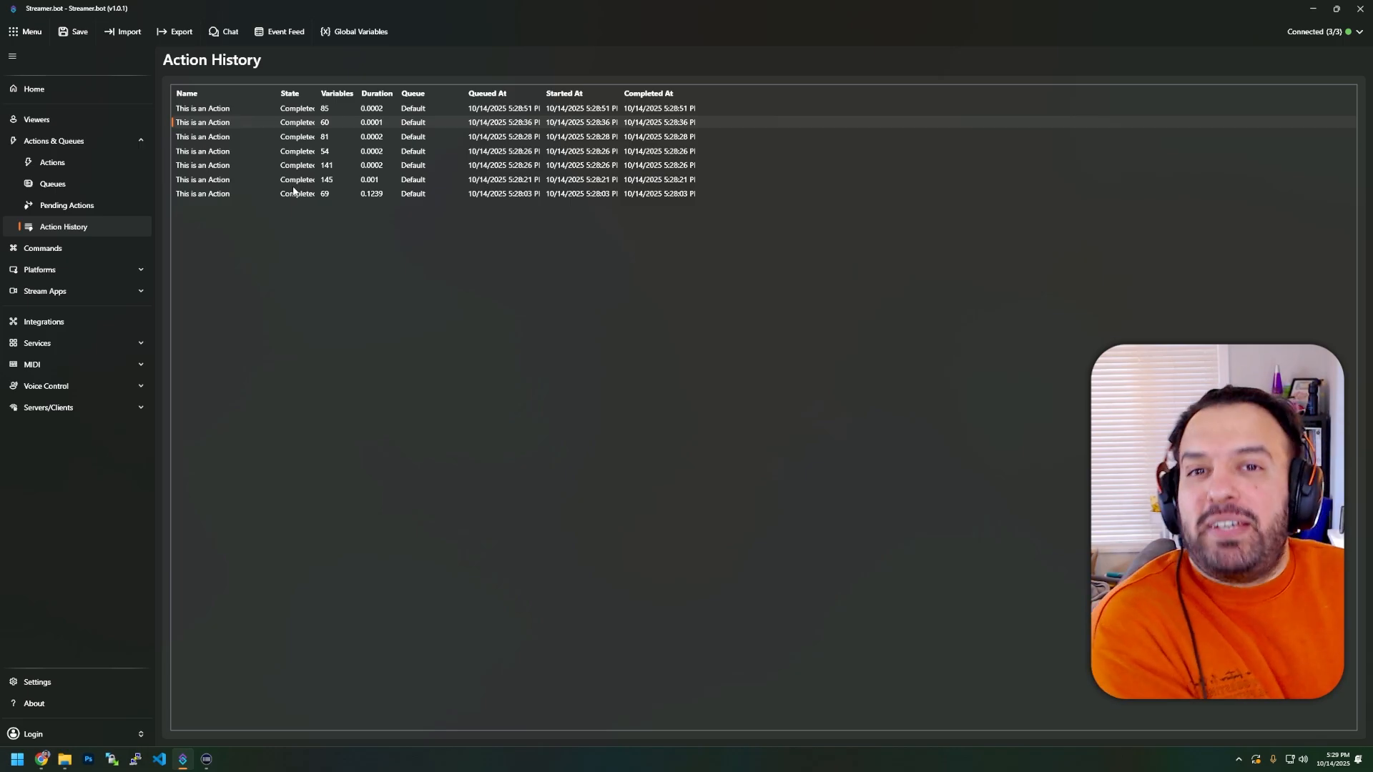
Add a Twitch Reply To Message sub-action to "This is an Action" with reply ID %msgId% and the message "Yo".
{"action": "left_click", "coordinate": [91, 167]}
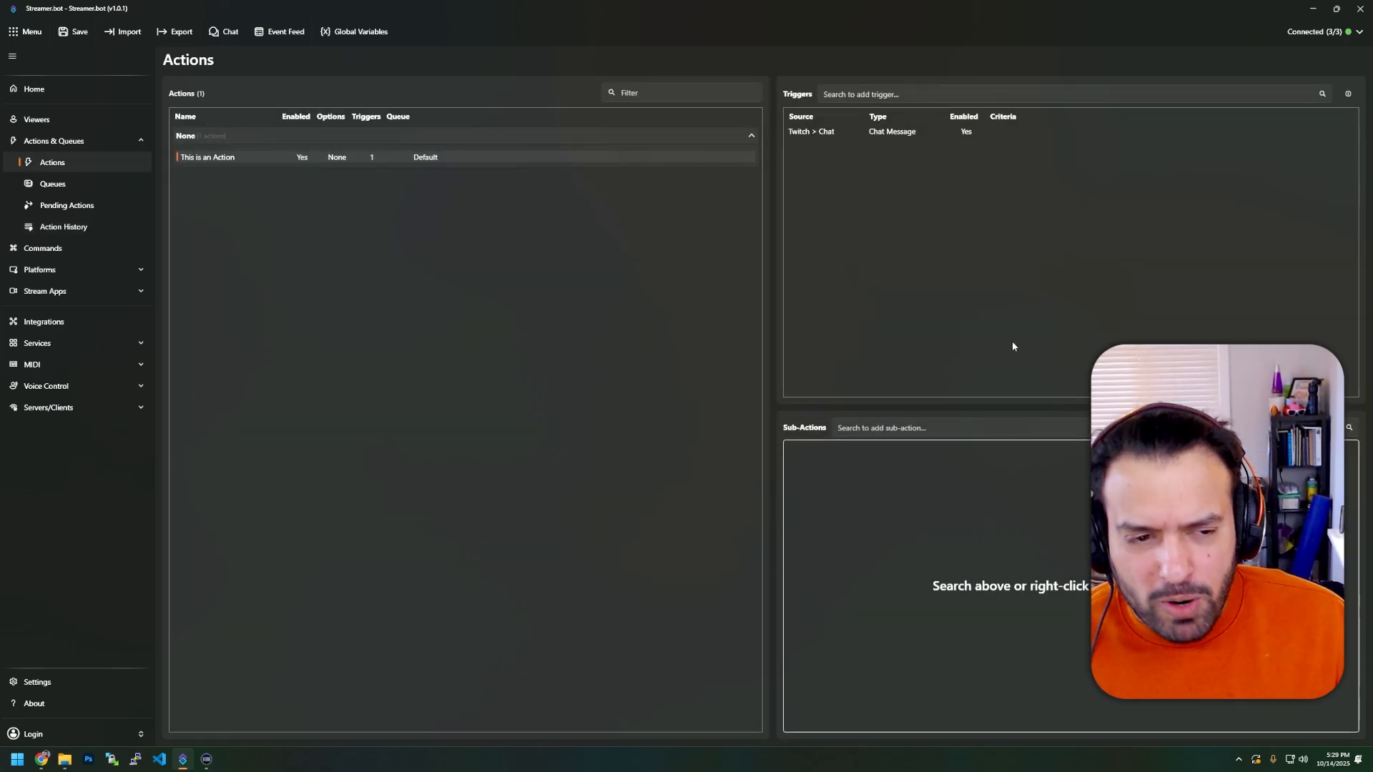
{"action": "right_click", "coordinate": [887, 490]}
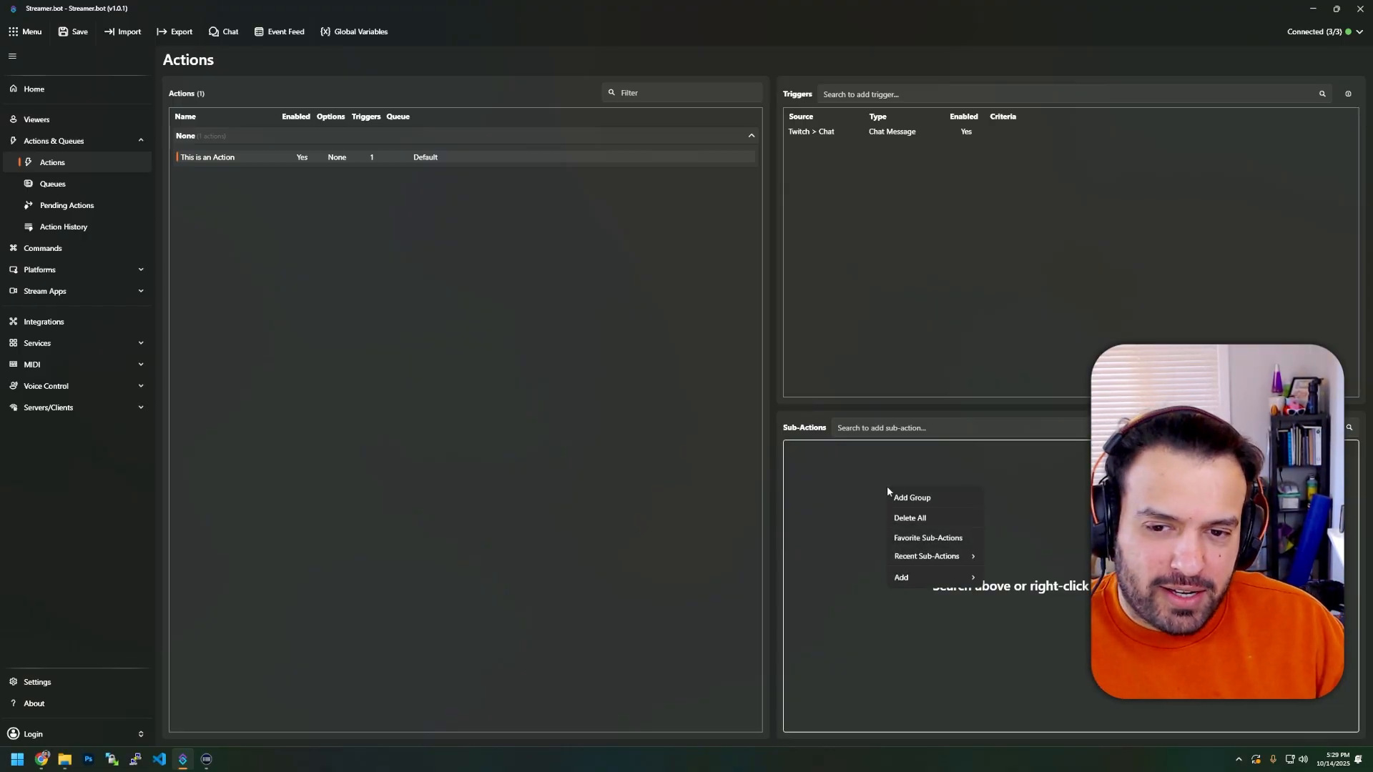
{"action": "left_click", "coordinate": [785, 466]}
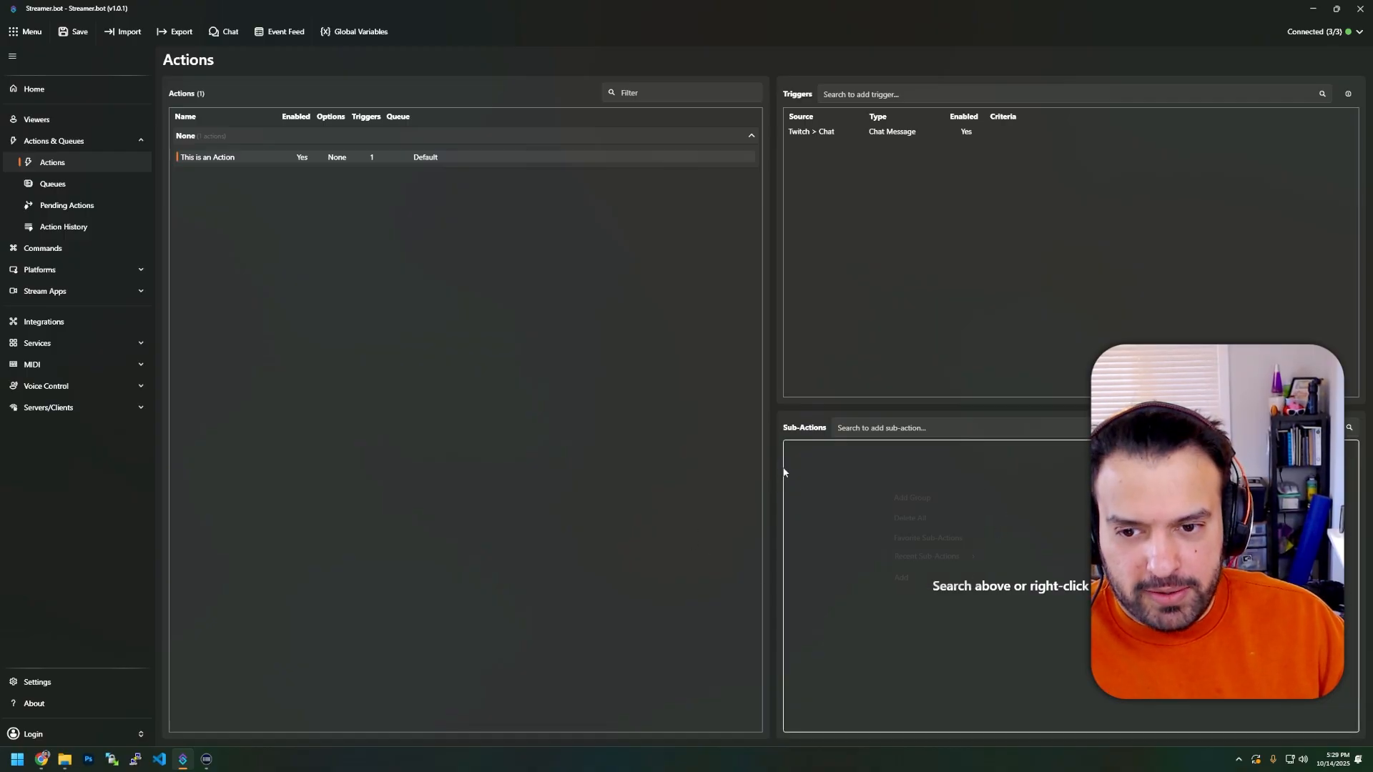
{"action": "right_click", "coordinate": [793, 452]}
{"action": "mouse_move", "coordinate": [842, 548]}
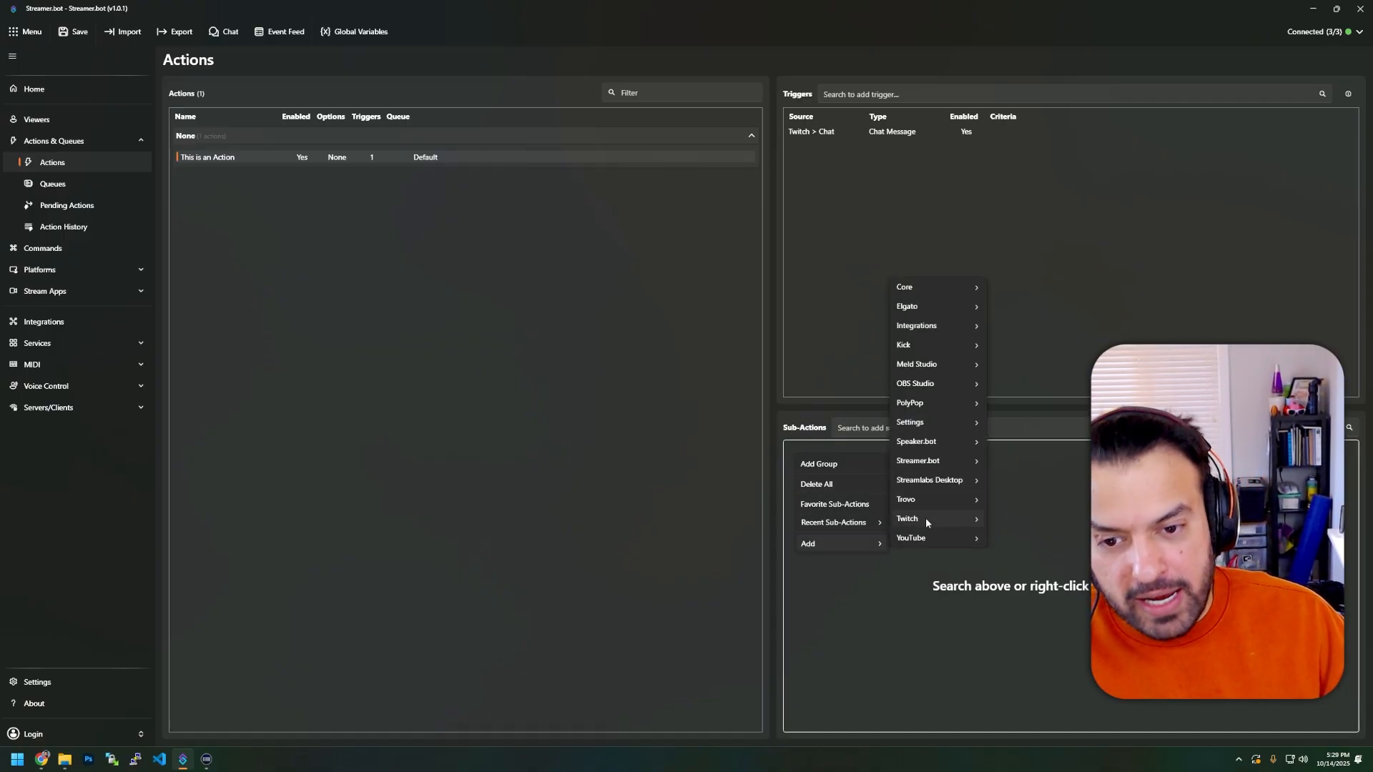
{"action": "mouse_move", "coordinate": [926, 518]}
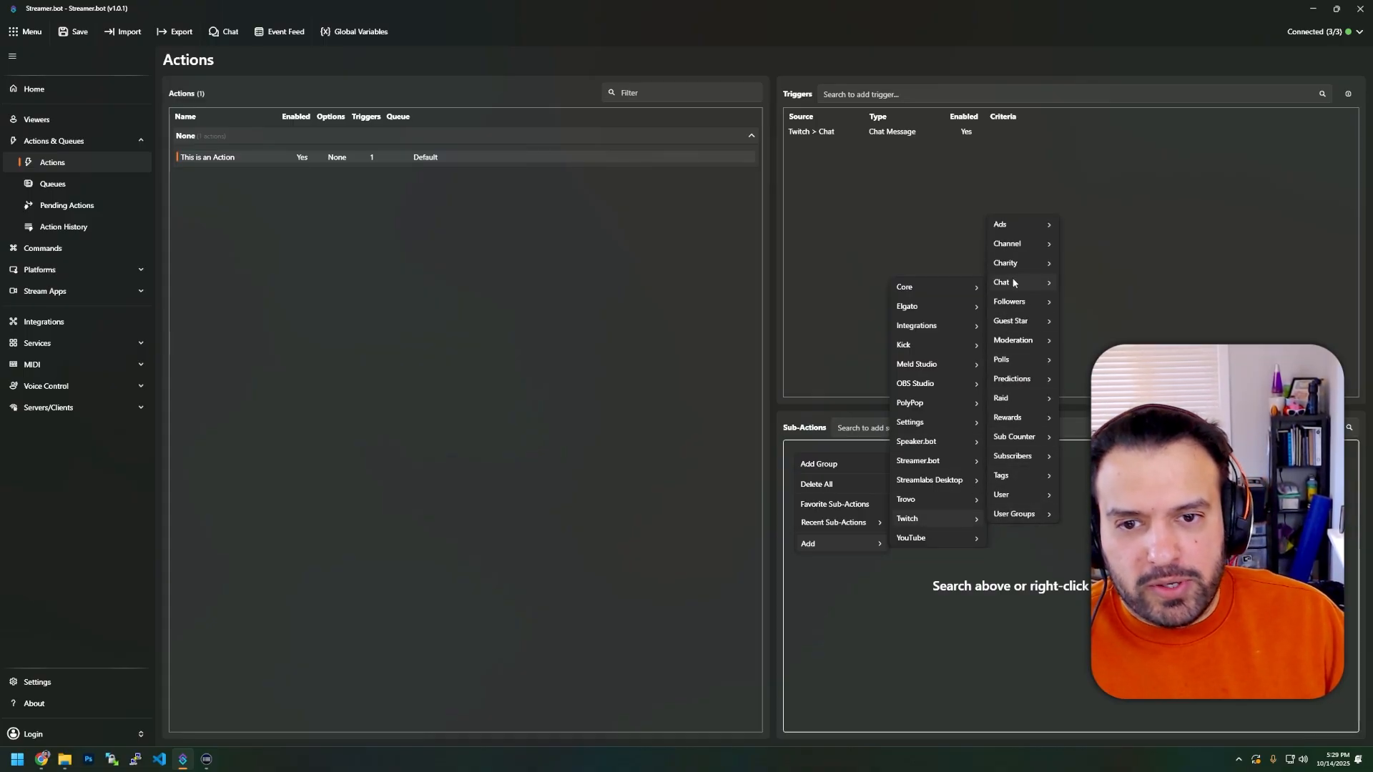
{"action": "mouse_move", "coordinate": [1014, 283]}
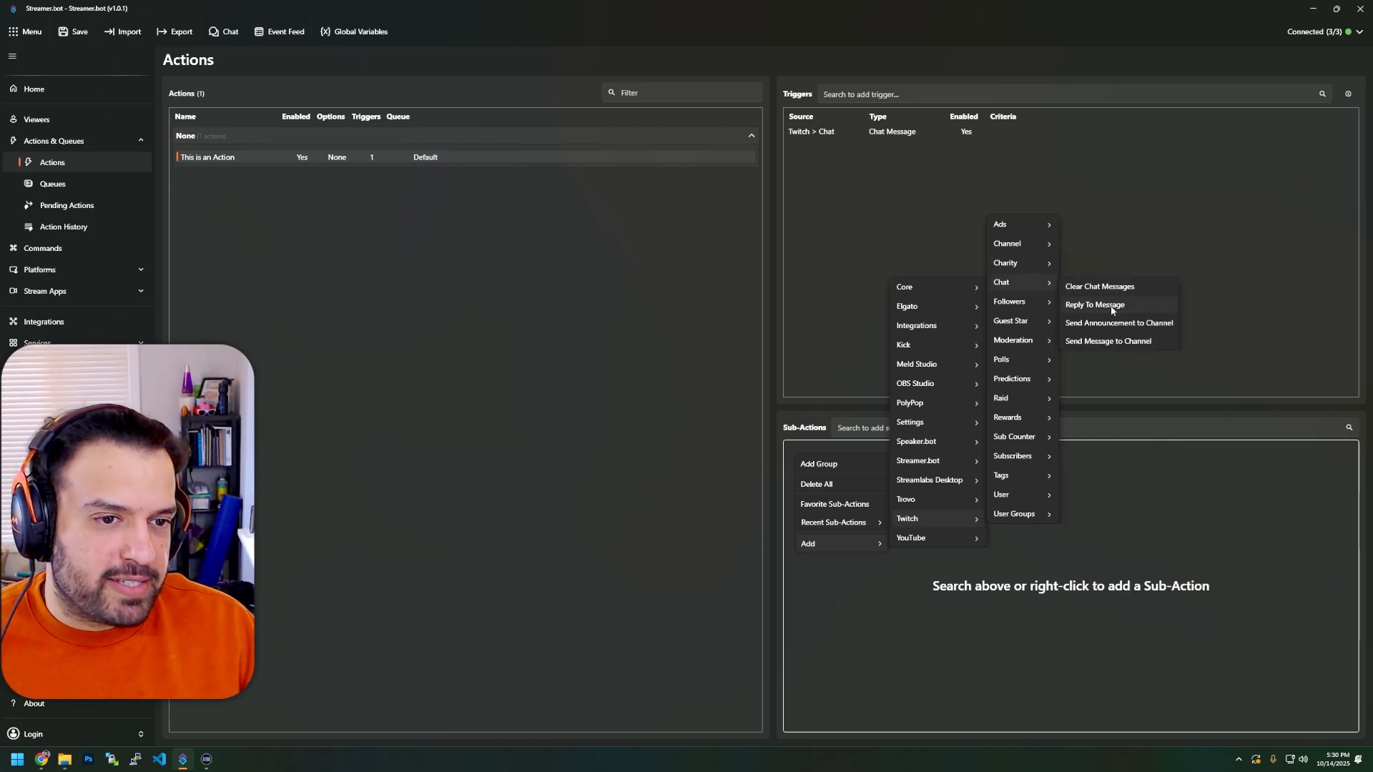
{"action": "left_click", "coordinate": [1110, 306]}
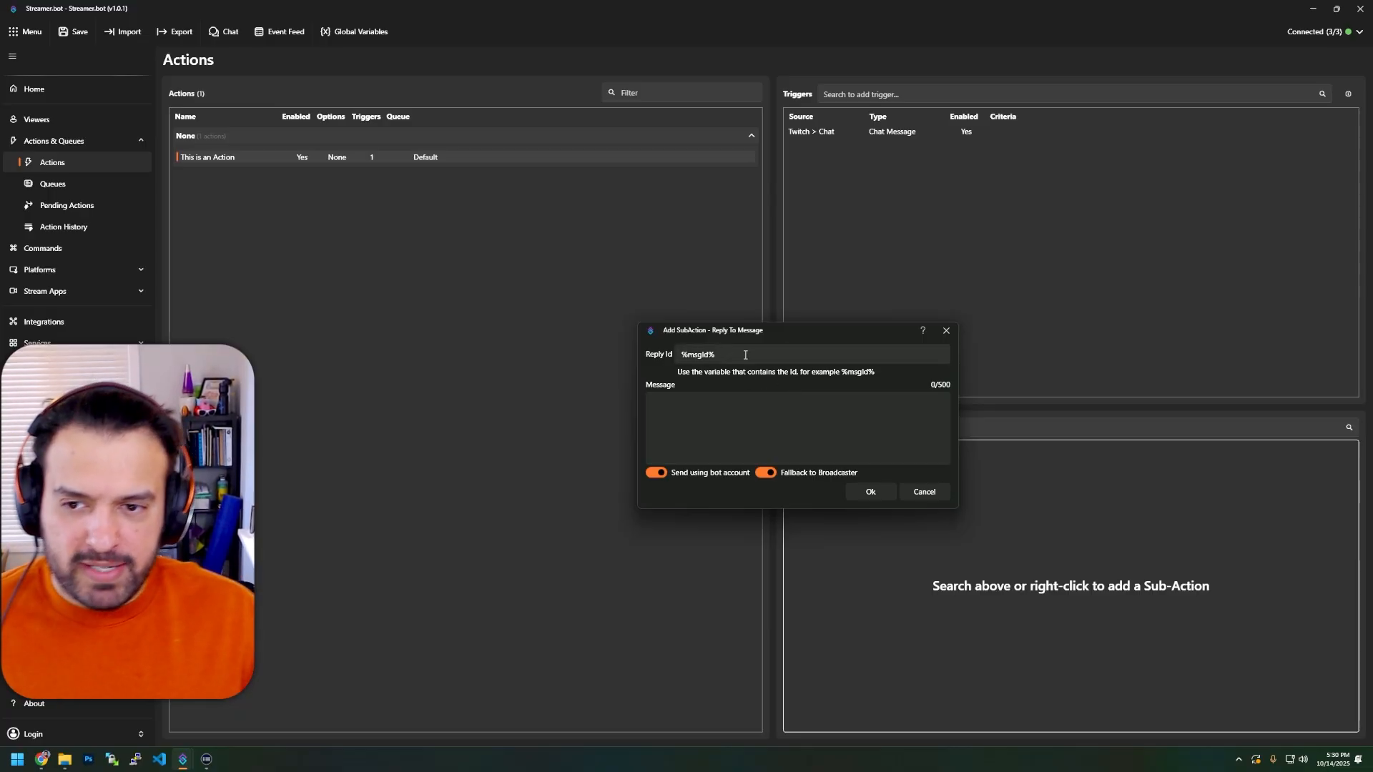
{"action": "left_click", "coordinate": [696, 424]}
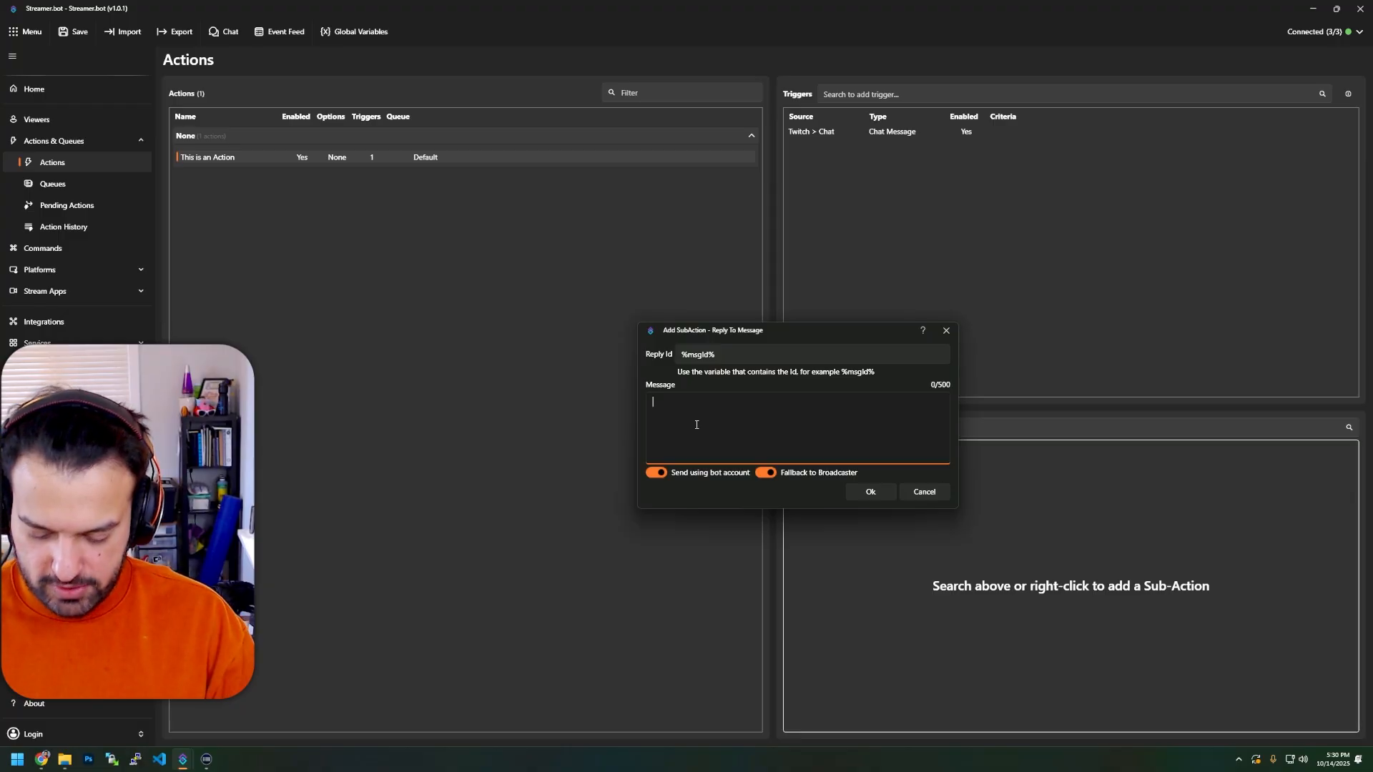
{"action": "type", "text": "Yo"}
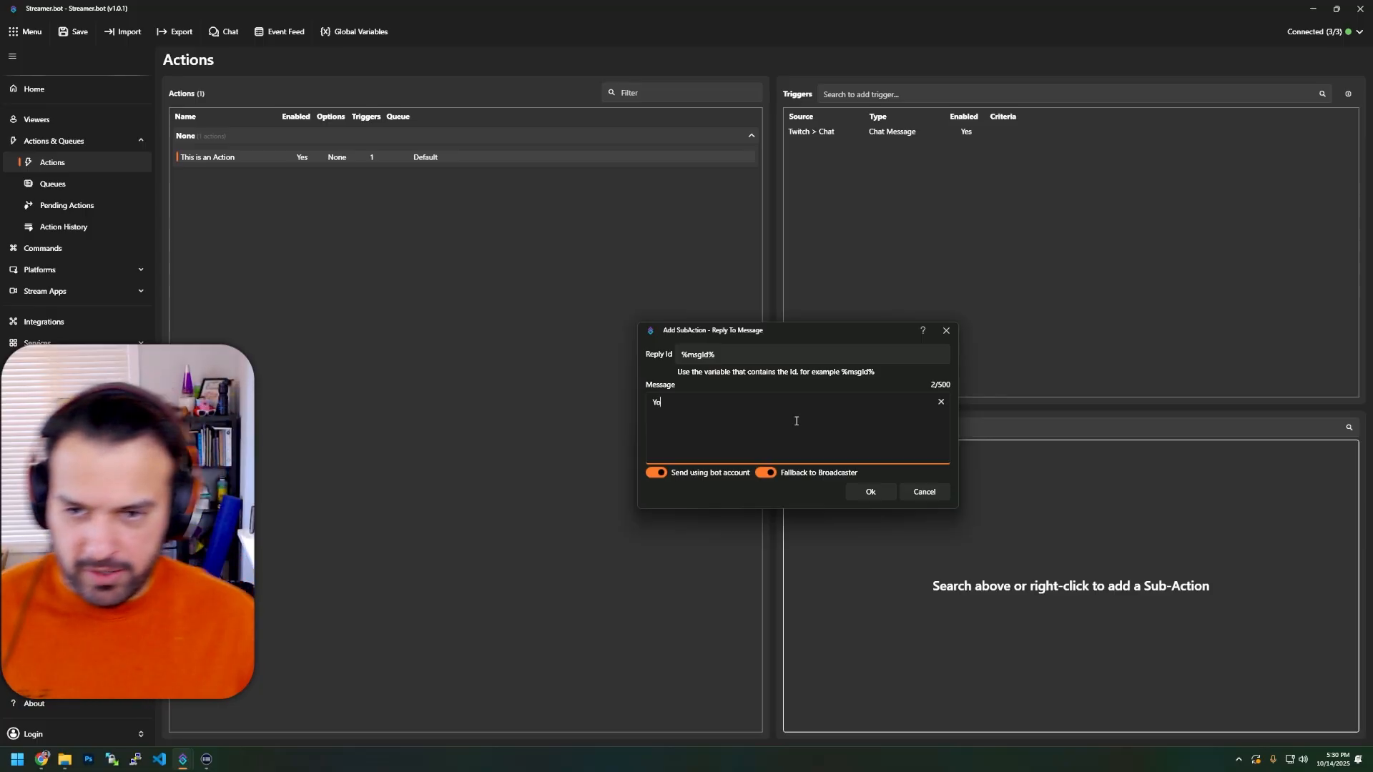
{"action": "left_click", "coordinate": [867, 495]}
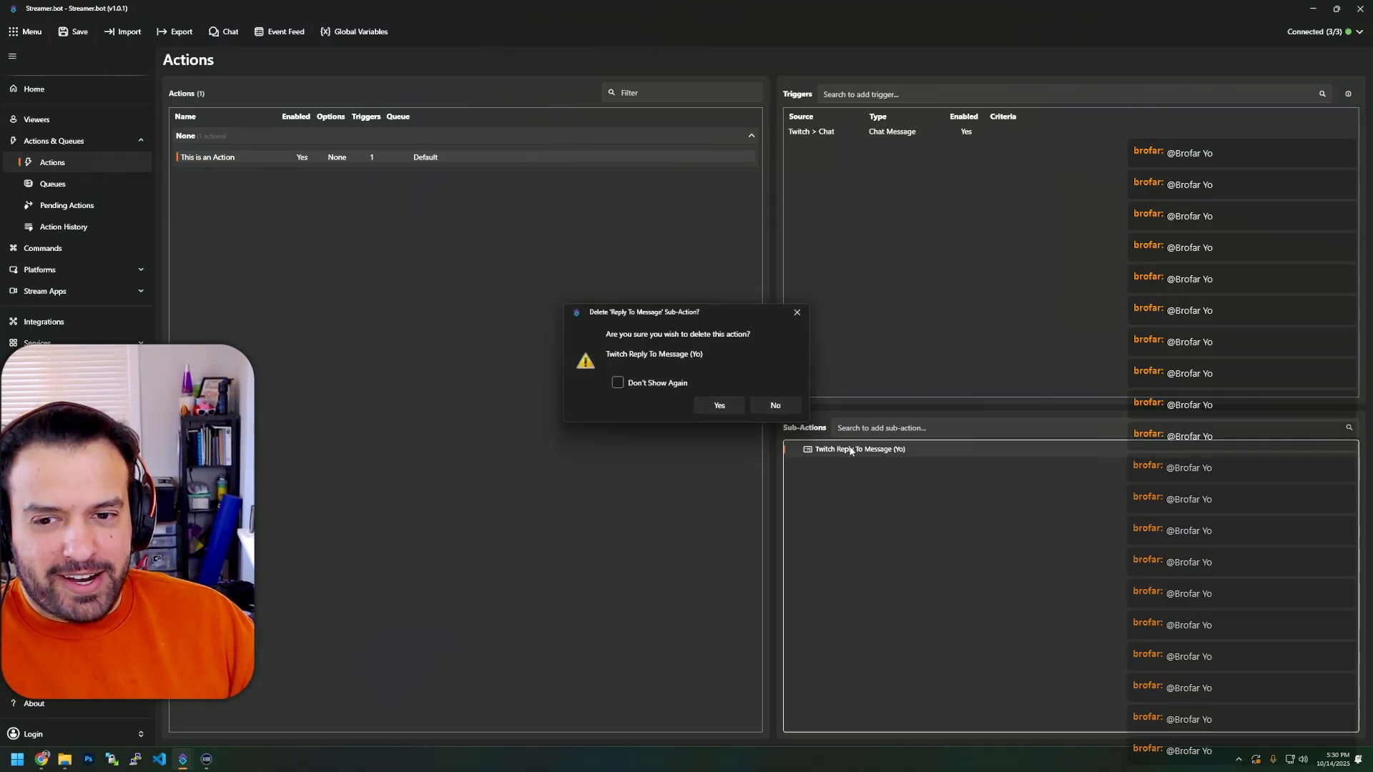
Delete the Twitch Reply To Message sub-action from "This is an Action".
{"action": "key", "text": "Delete"}
{"action": "left_click", "coordinate": [711, 405]}
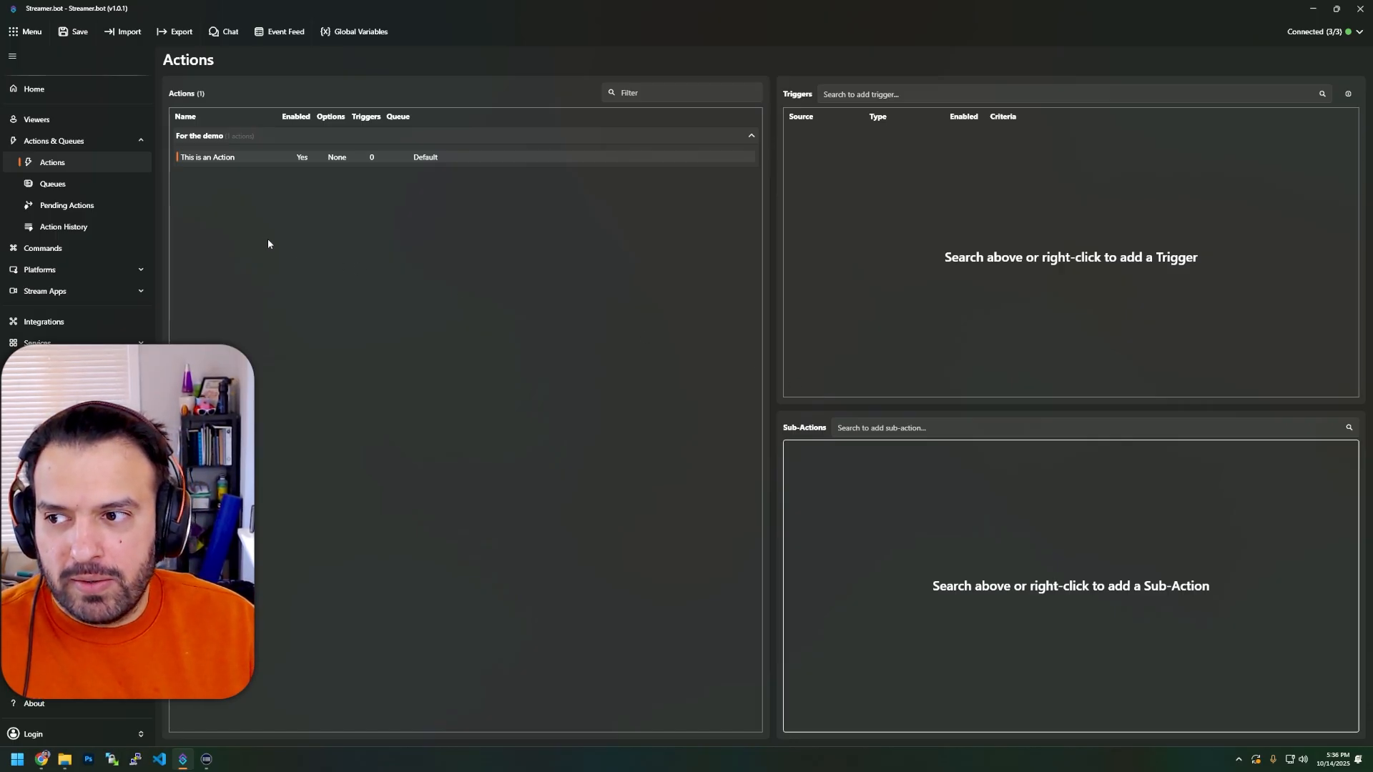
Look over the Commands page and the Twitch triggers available for "This is an Action", including the Channel, Chat and chat Mode categories.
{"action": "left_click", "coordinate": [93, 247]}
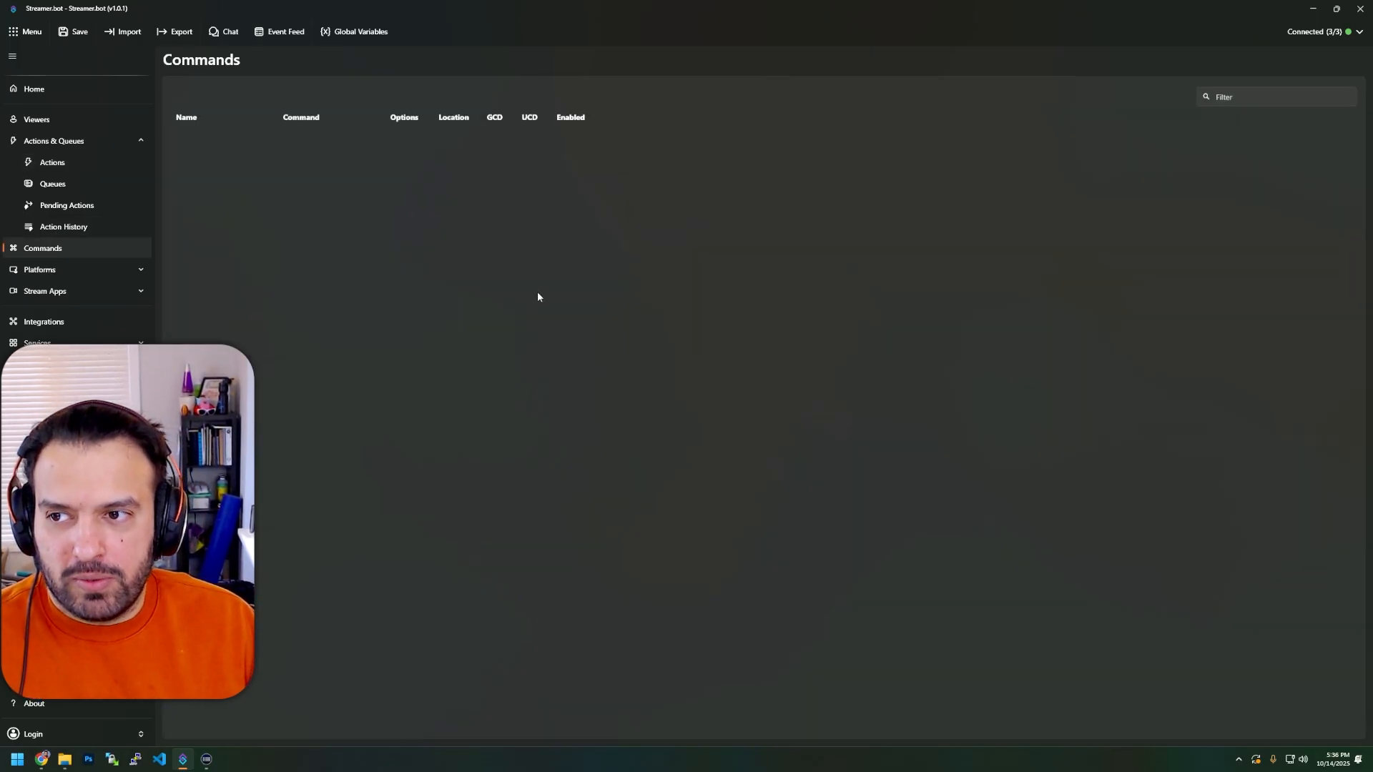
{"action": "left_click", "coordinate": [75, 164]}
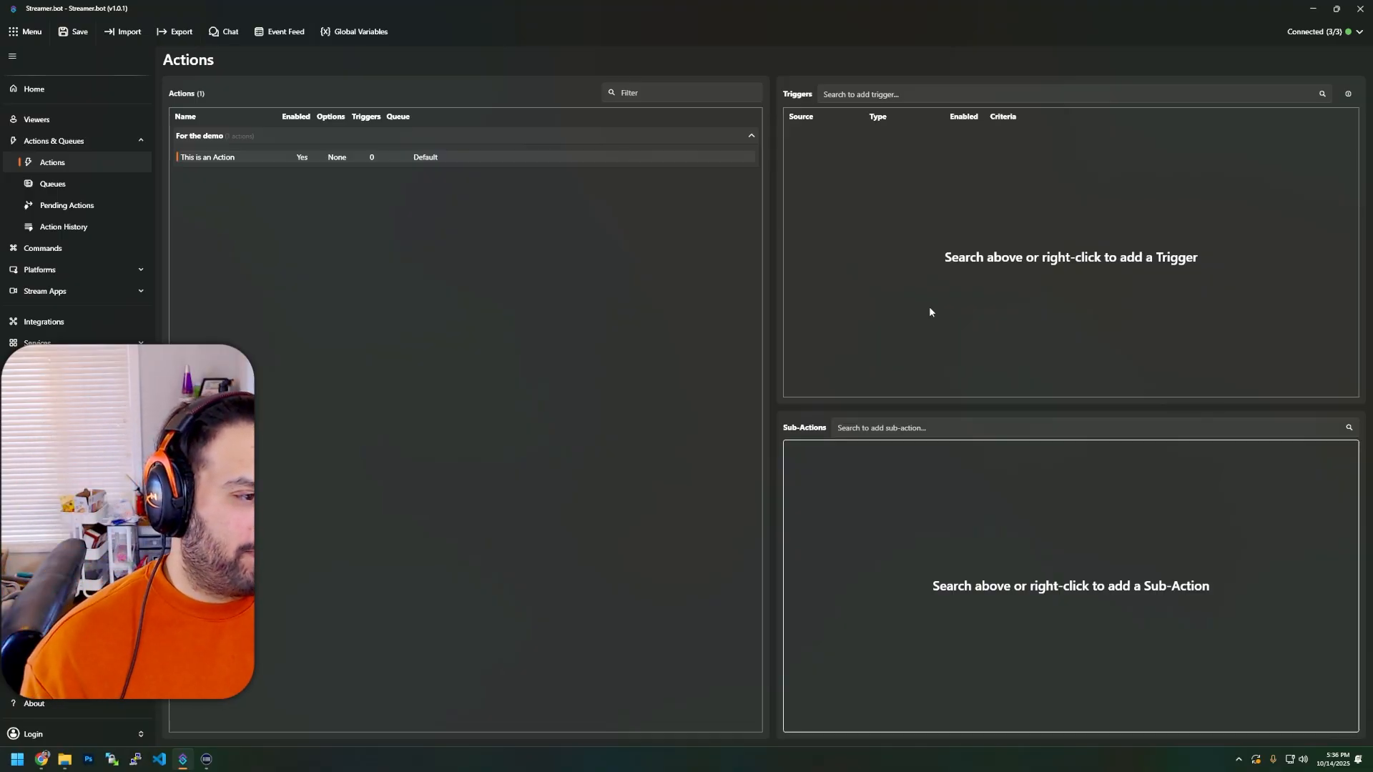
{"action": "right_click", "coordinate": [943, 201]}
{"action": "mouse_move", "coordinate": [995, 322]}
{"action": "mouse_move", "coordinate": [1065, 494]}
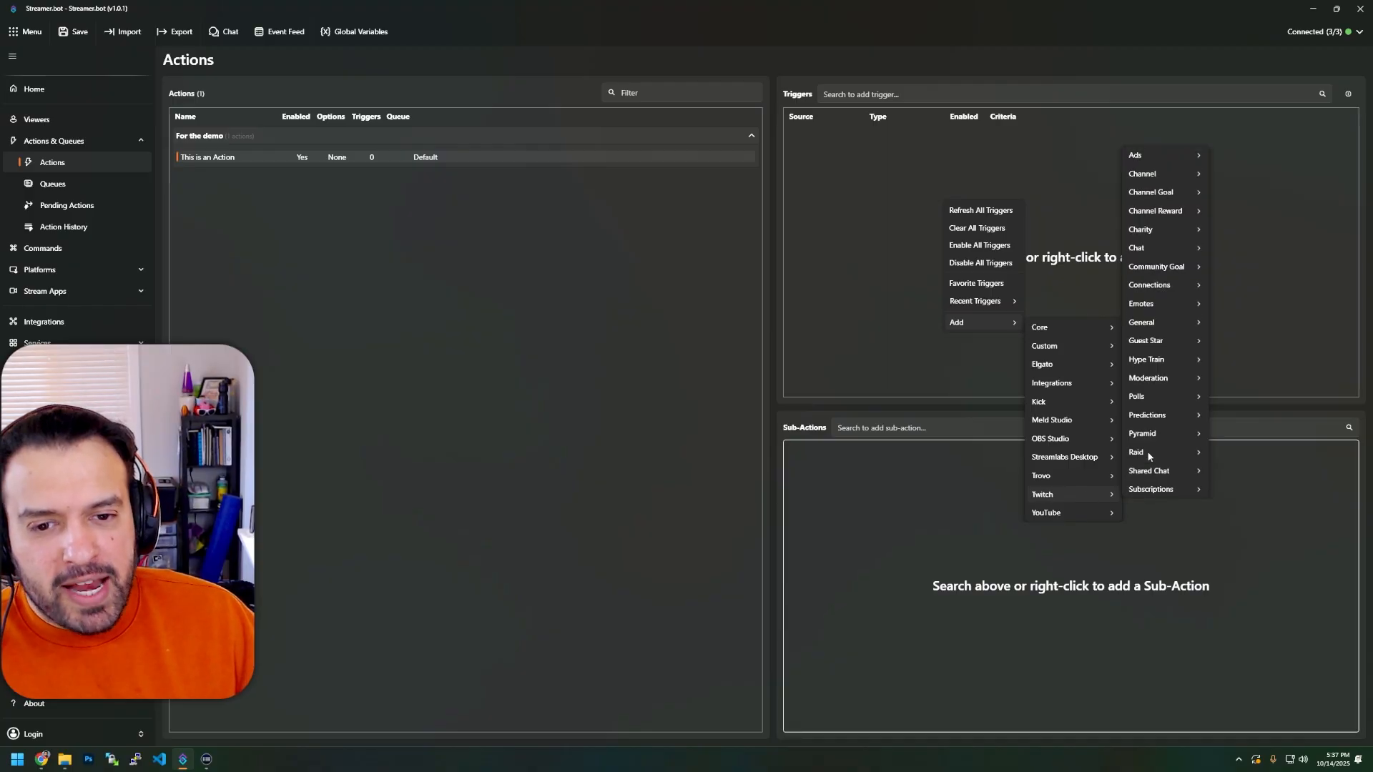
{"action": "mouse_move", "coordinate": [1154, 437]}
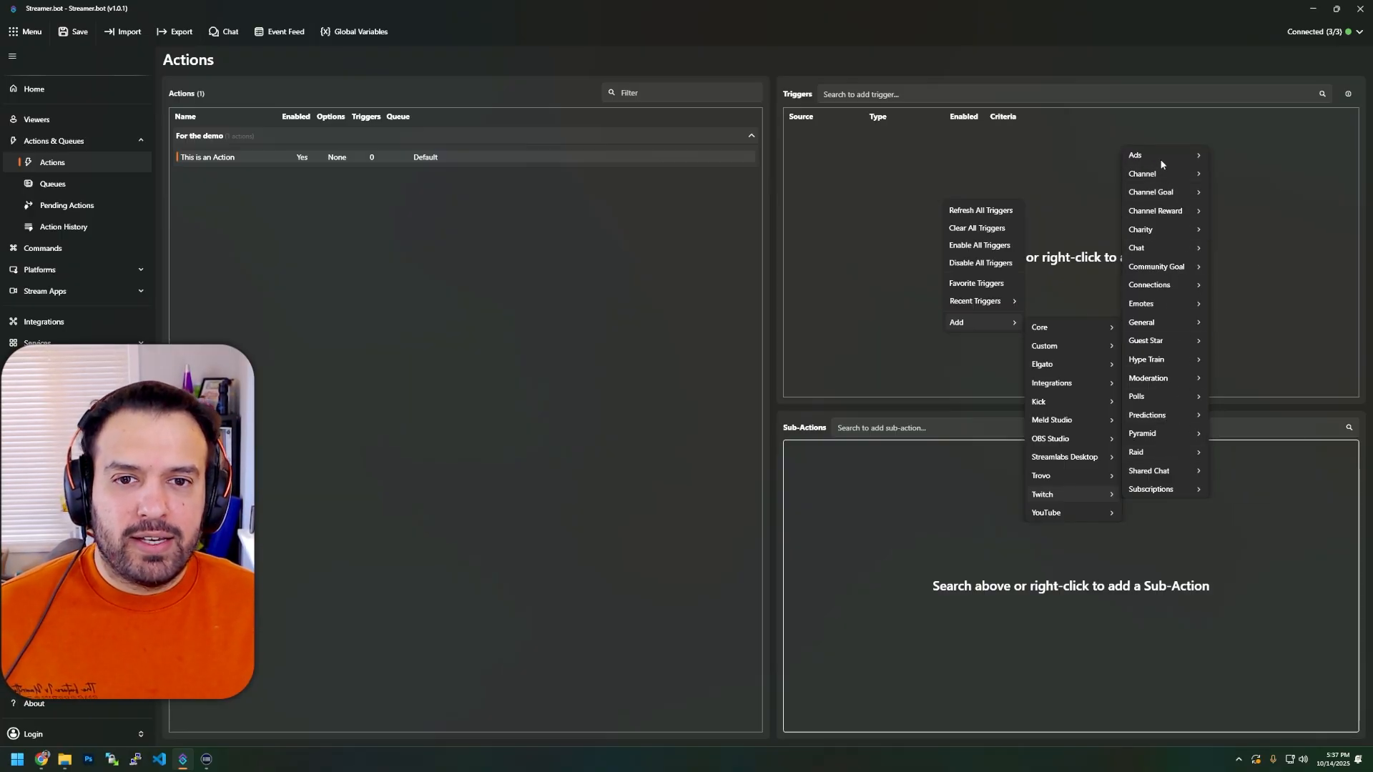
{"action": "mouse_move", "coordinate": [1162, 176]}
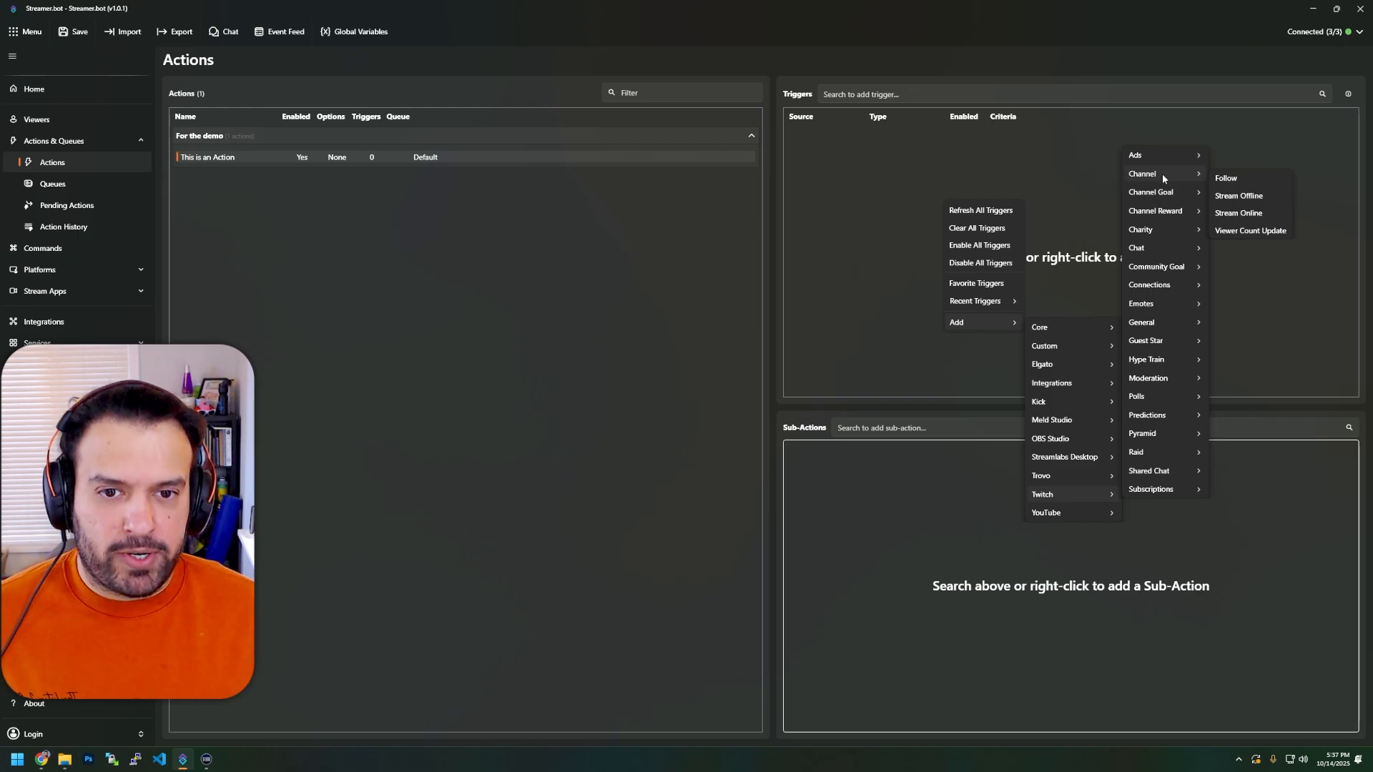
{"action": "mouse_move", "coordinate": [1147, 249]}
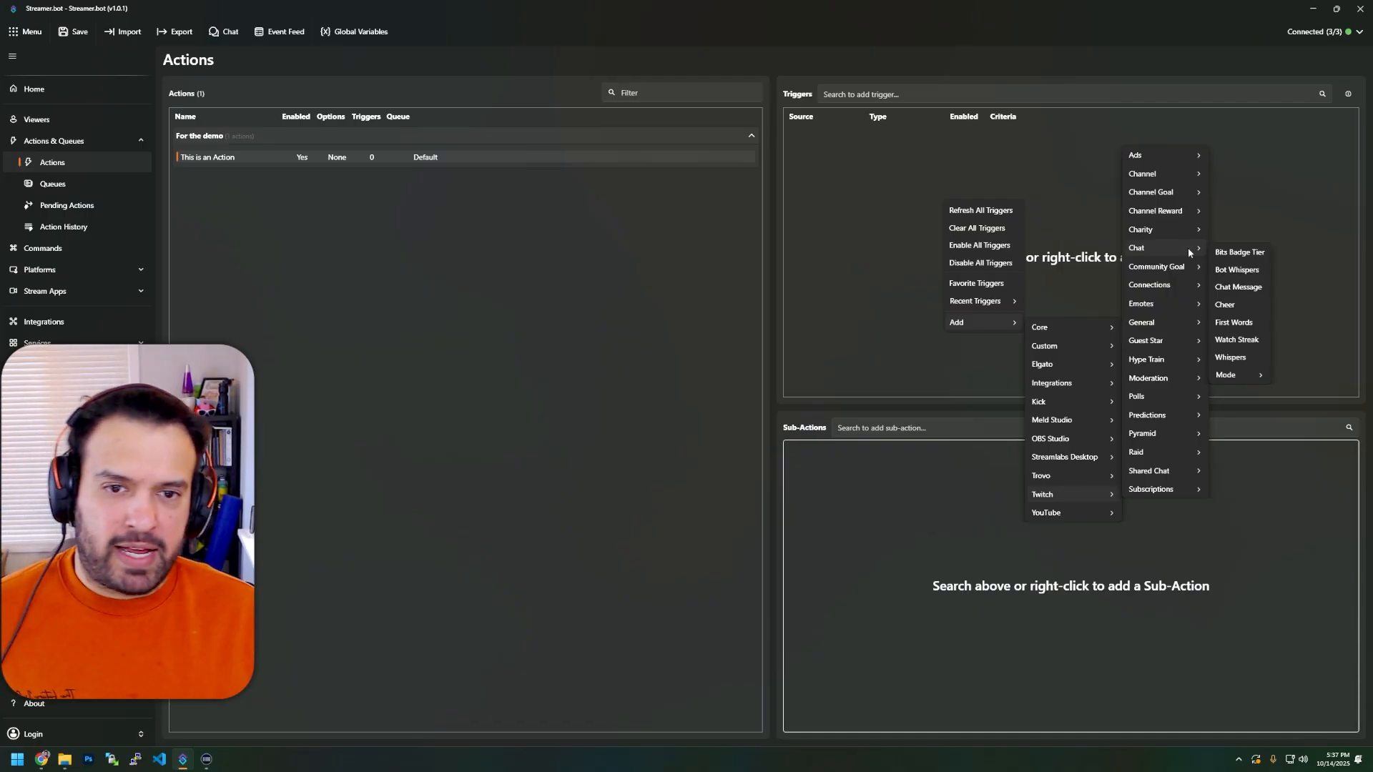
{"action": "mouse_move", "coordinate": [1233, 377]}
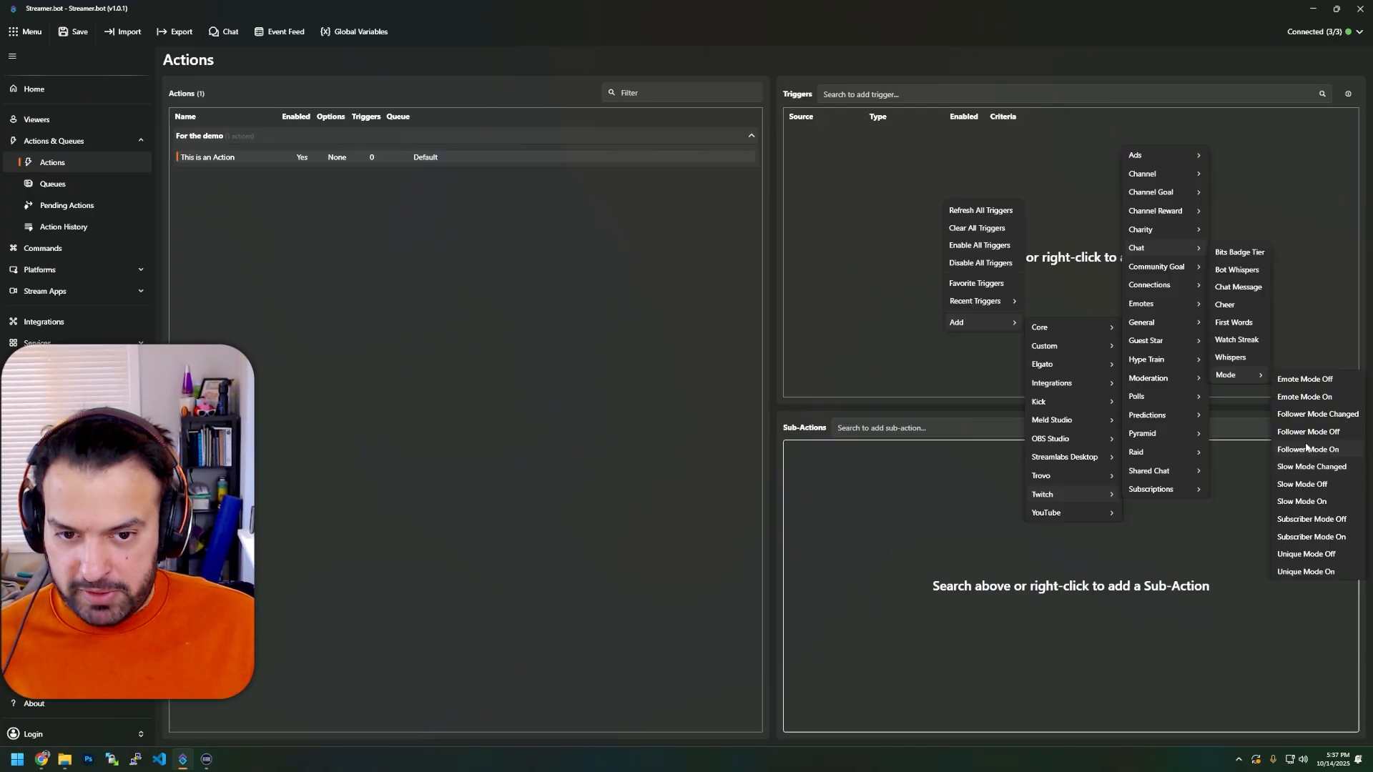
{"action": "left_click", "coordinate": [1003, 583]}
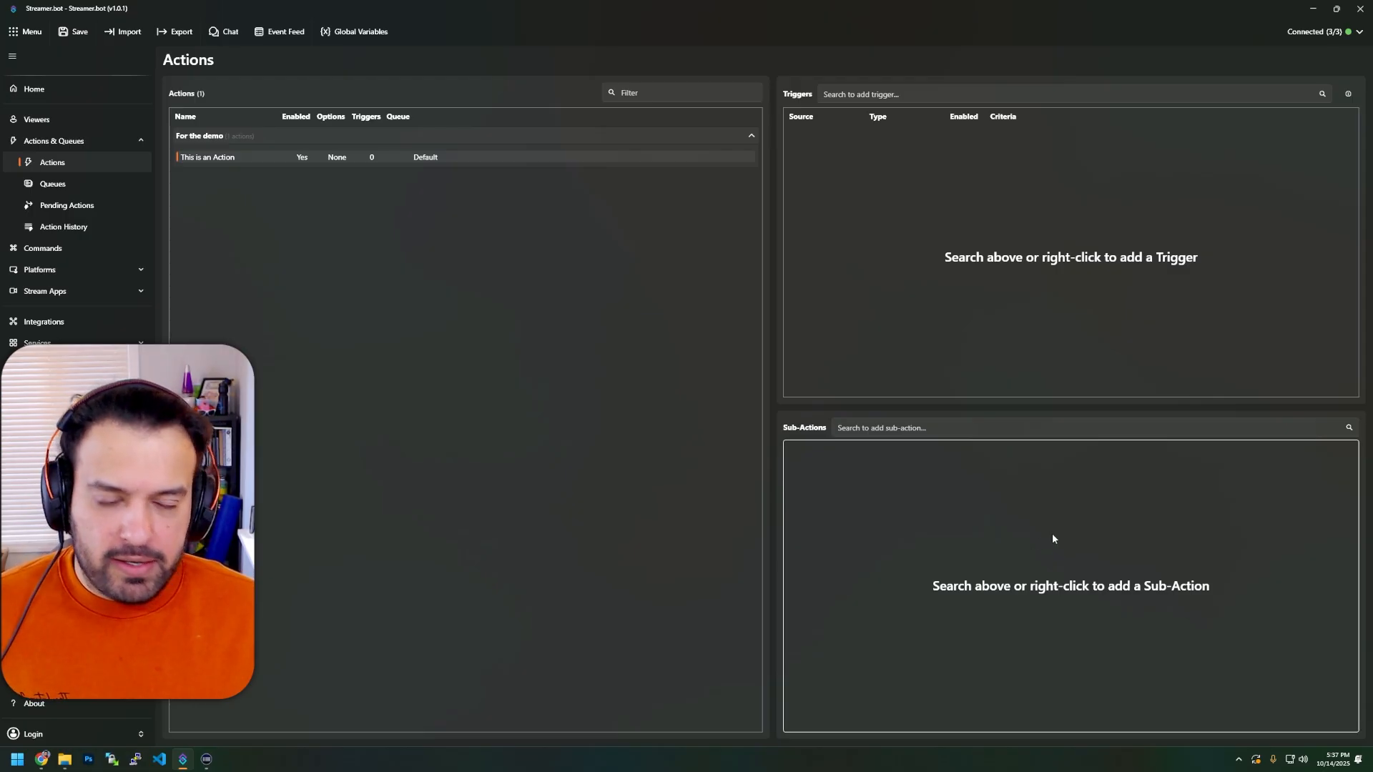
Start adding a new enabled command named "Discord Command" in Normal mode.
{"action": "left_click", "coordinate": [62, 250]}
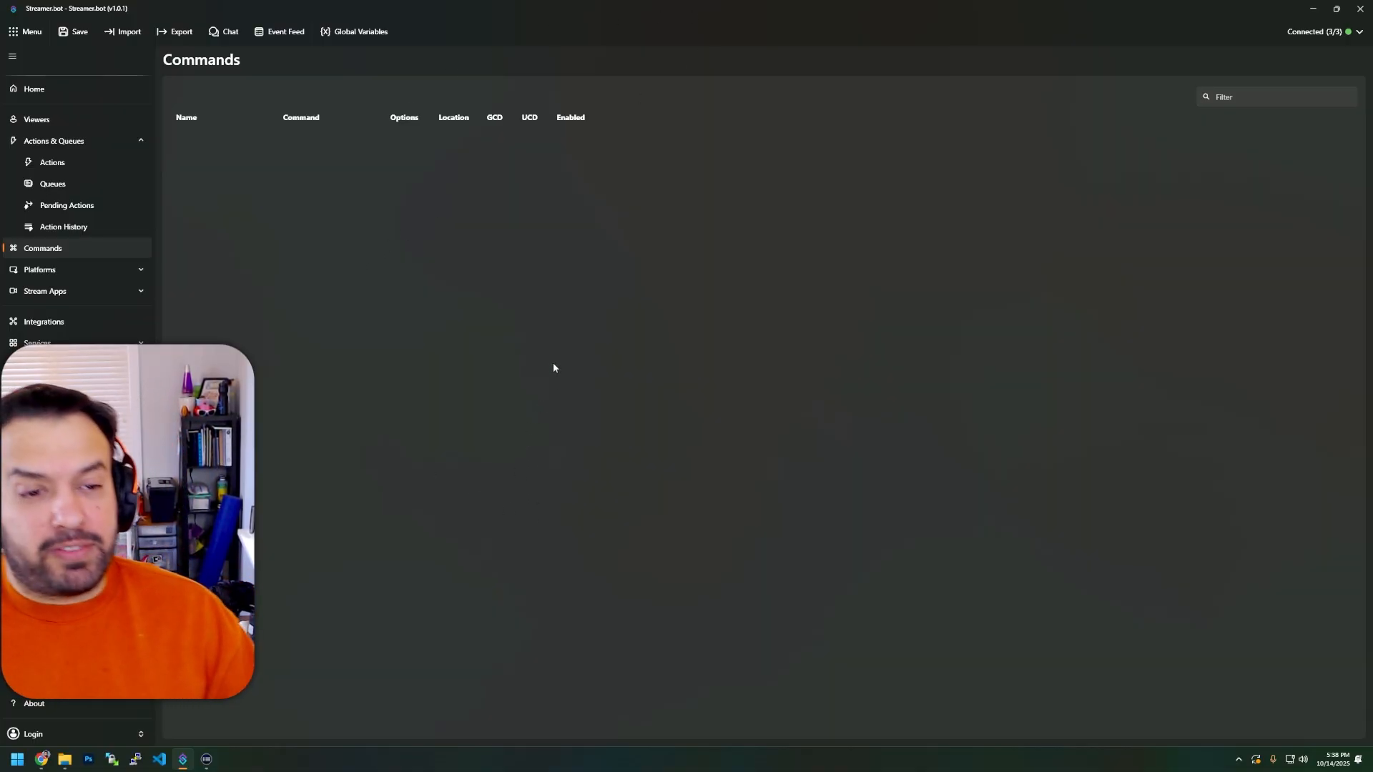
{"action": "right_click", "coordinate": [588, 207]}
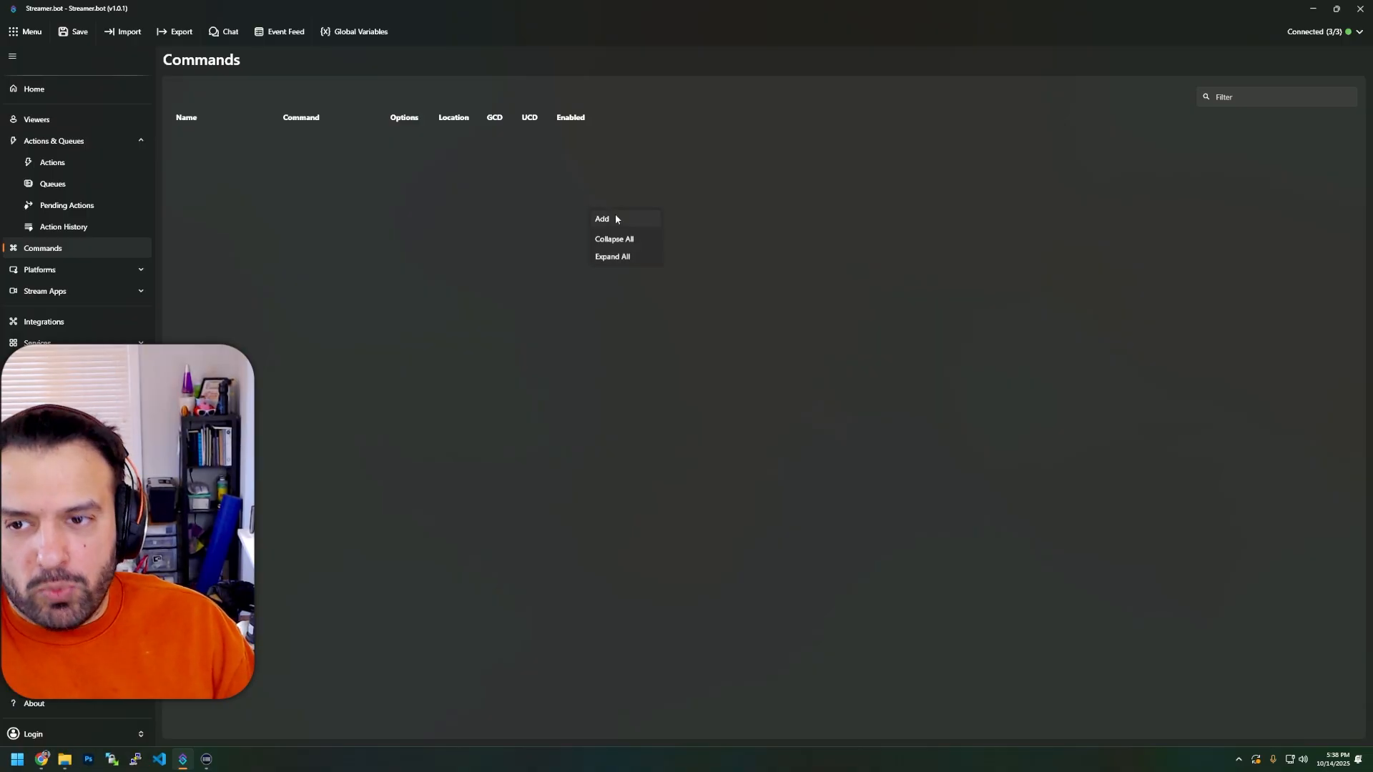
{"action": "left_click", "coordinate": [615, 216]}
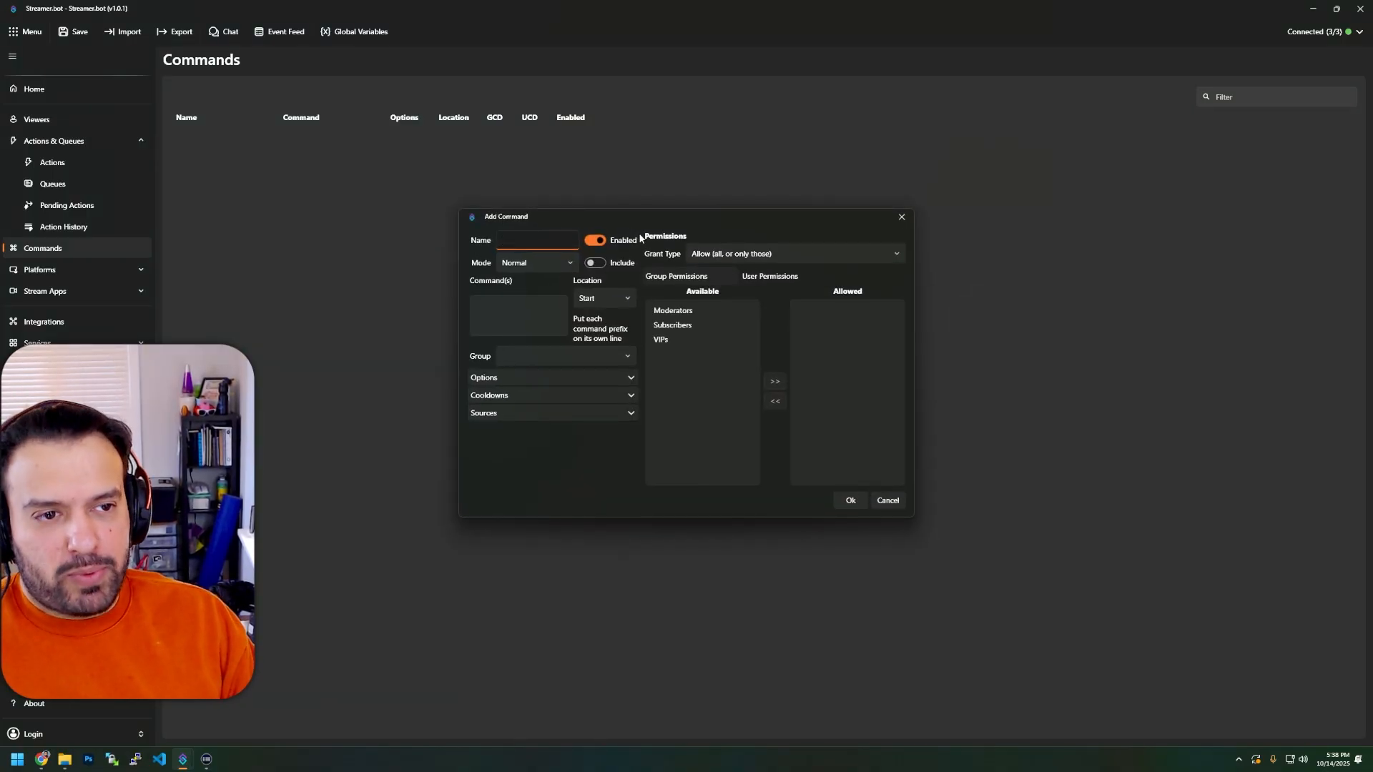
{"action": "left_click_drag", "start_coordinate": [651, 218], "coordinate": [842, 177]}
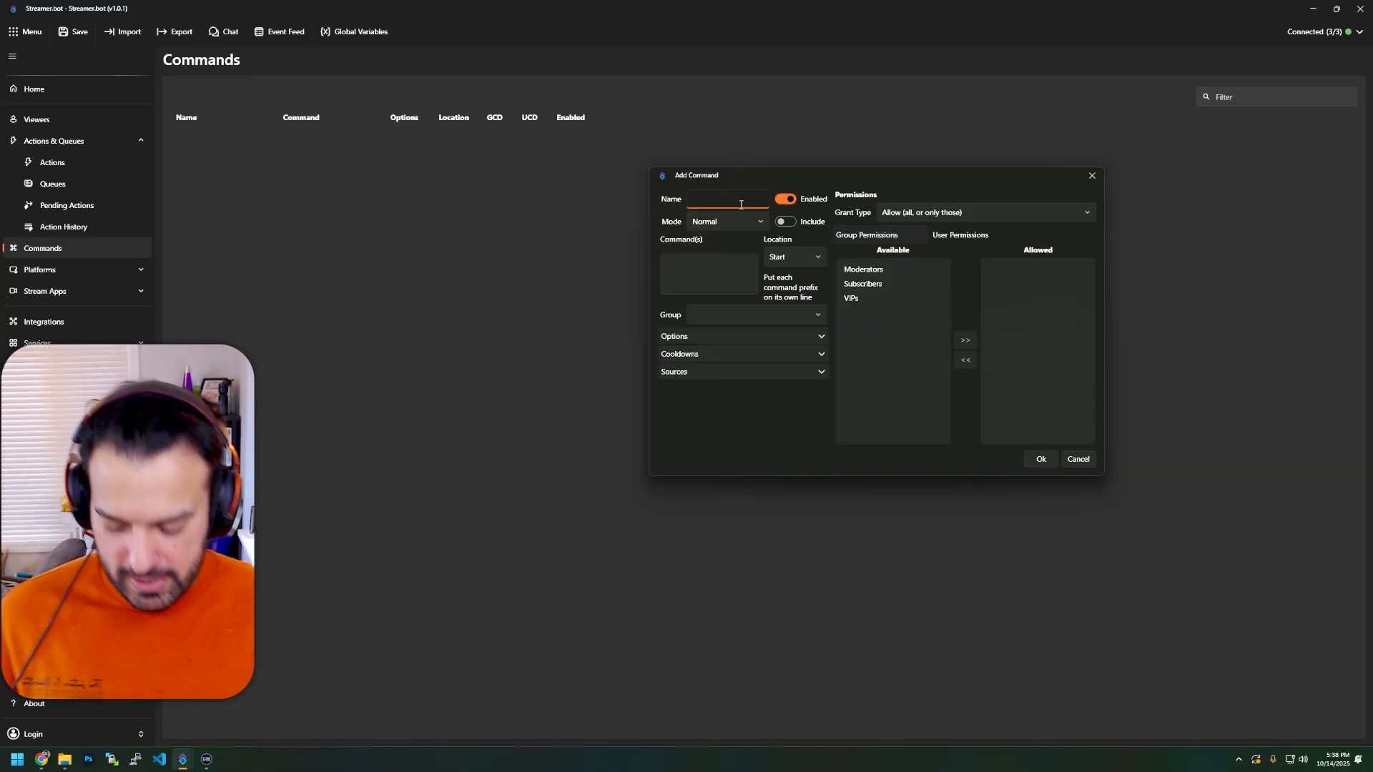
{"action": "type", "text": "Dis"}
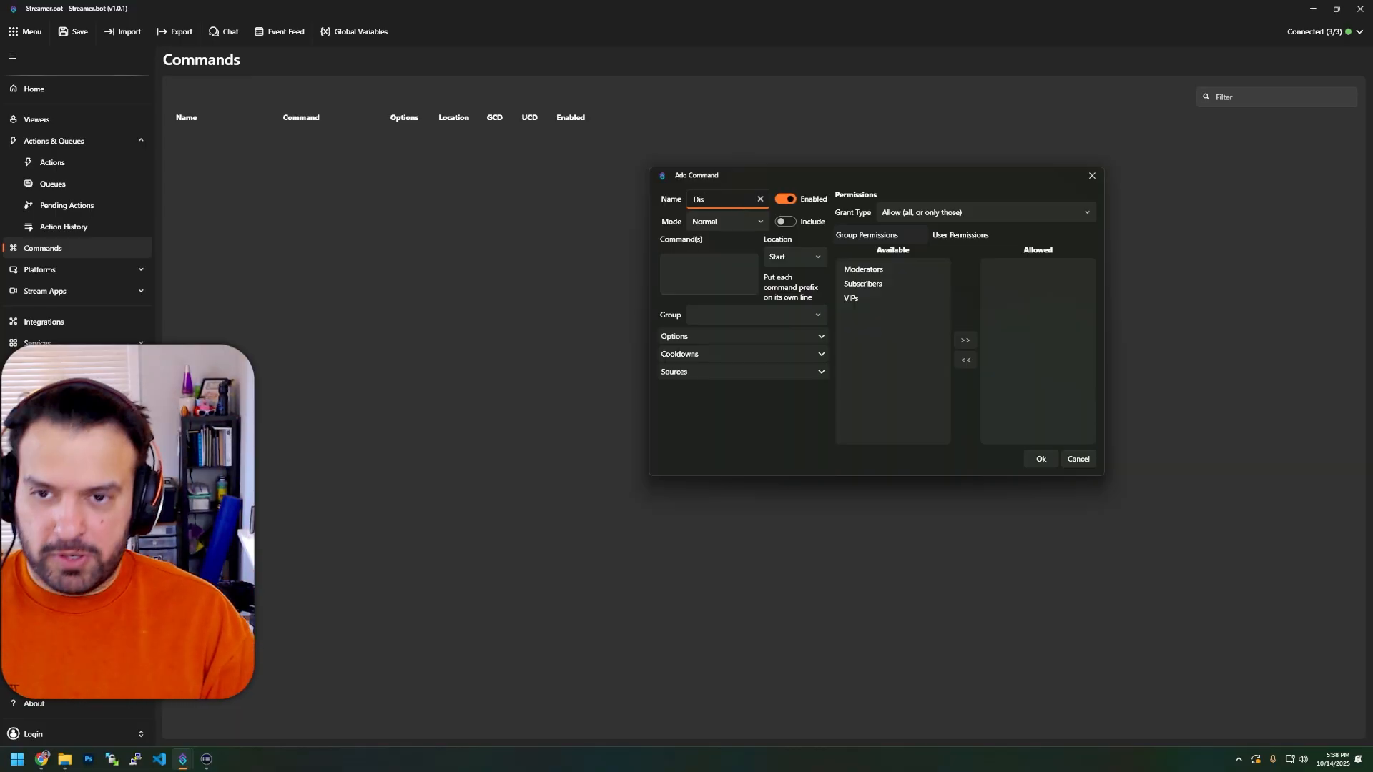
{"action": "type", "text": "cord Command"}
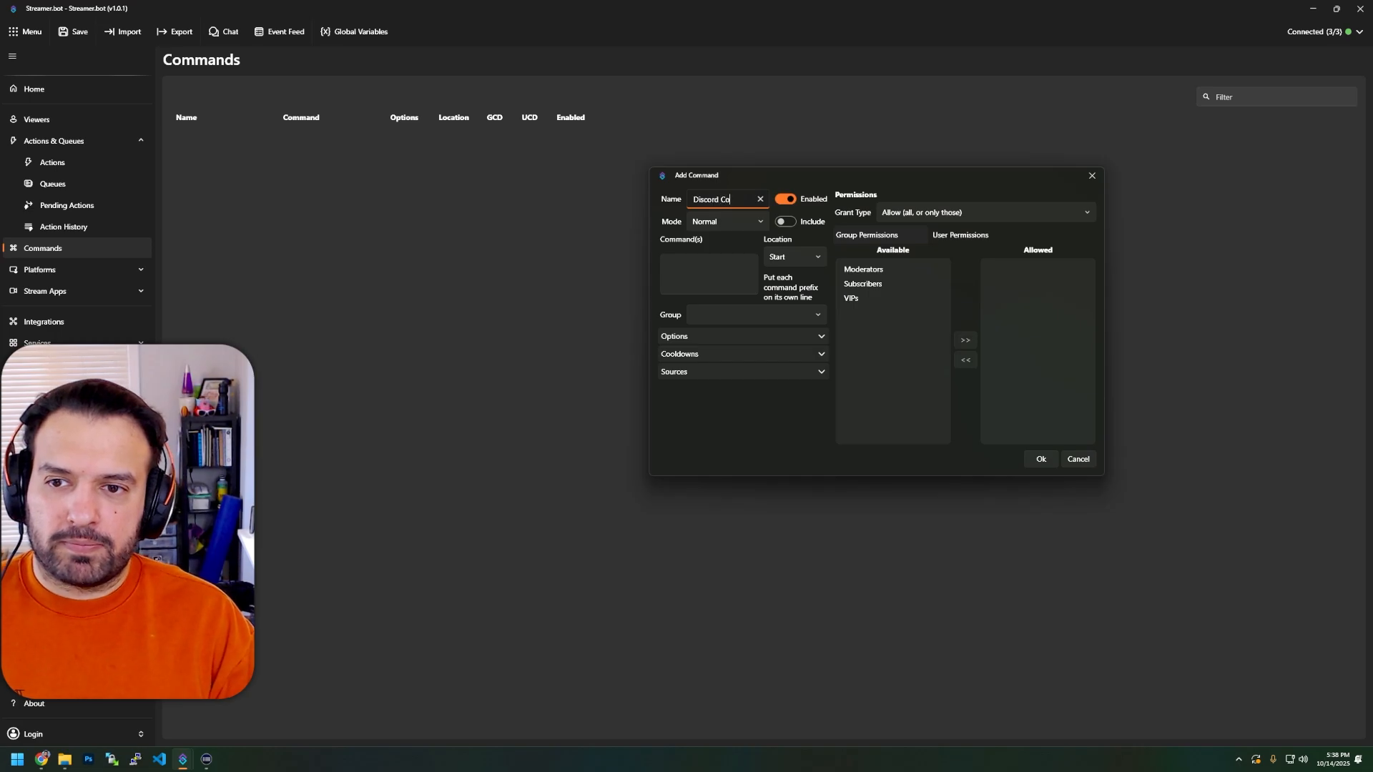
{"action": "left_click", "coordinate": [729, 221]}
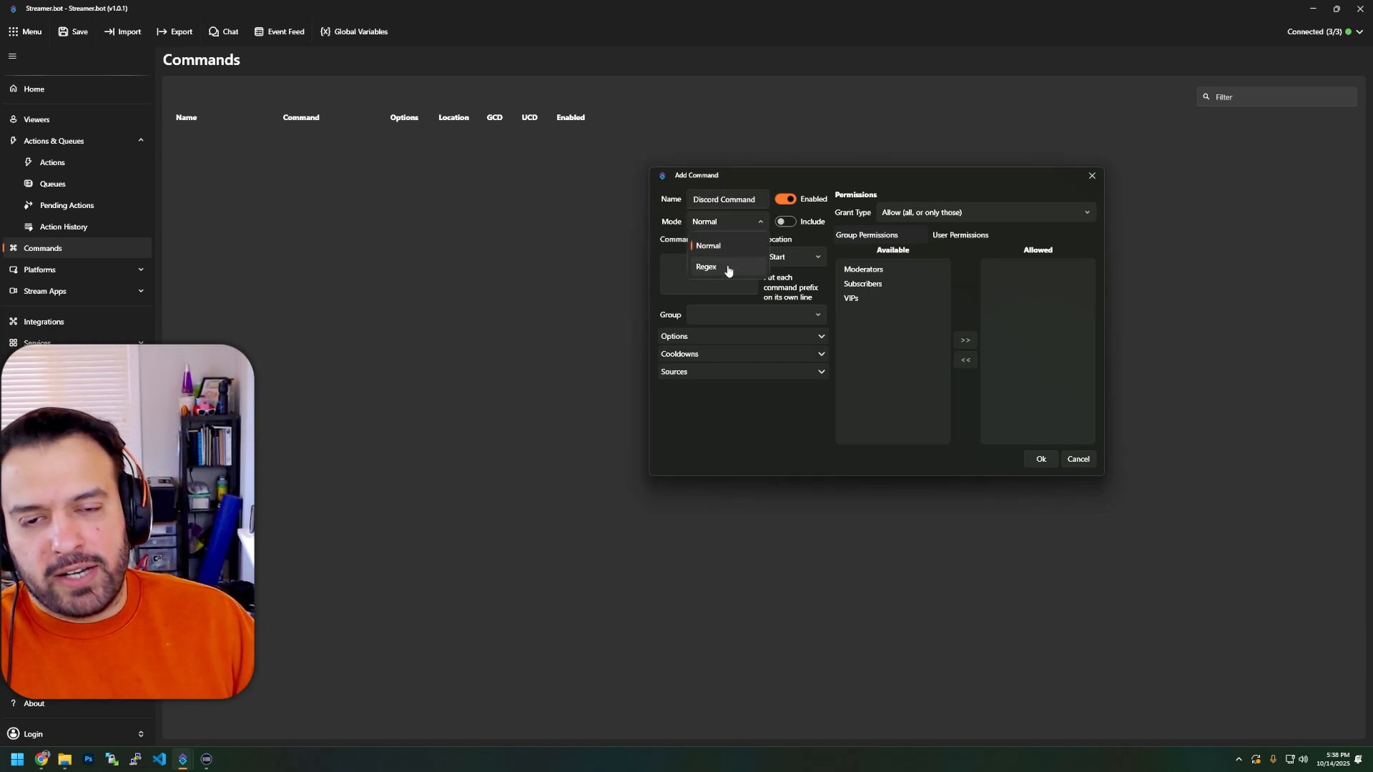
{"action": "left_click", "coordinate": [683, 287]}
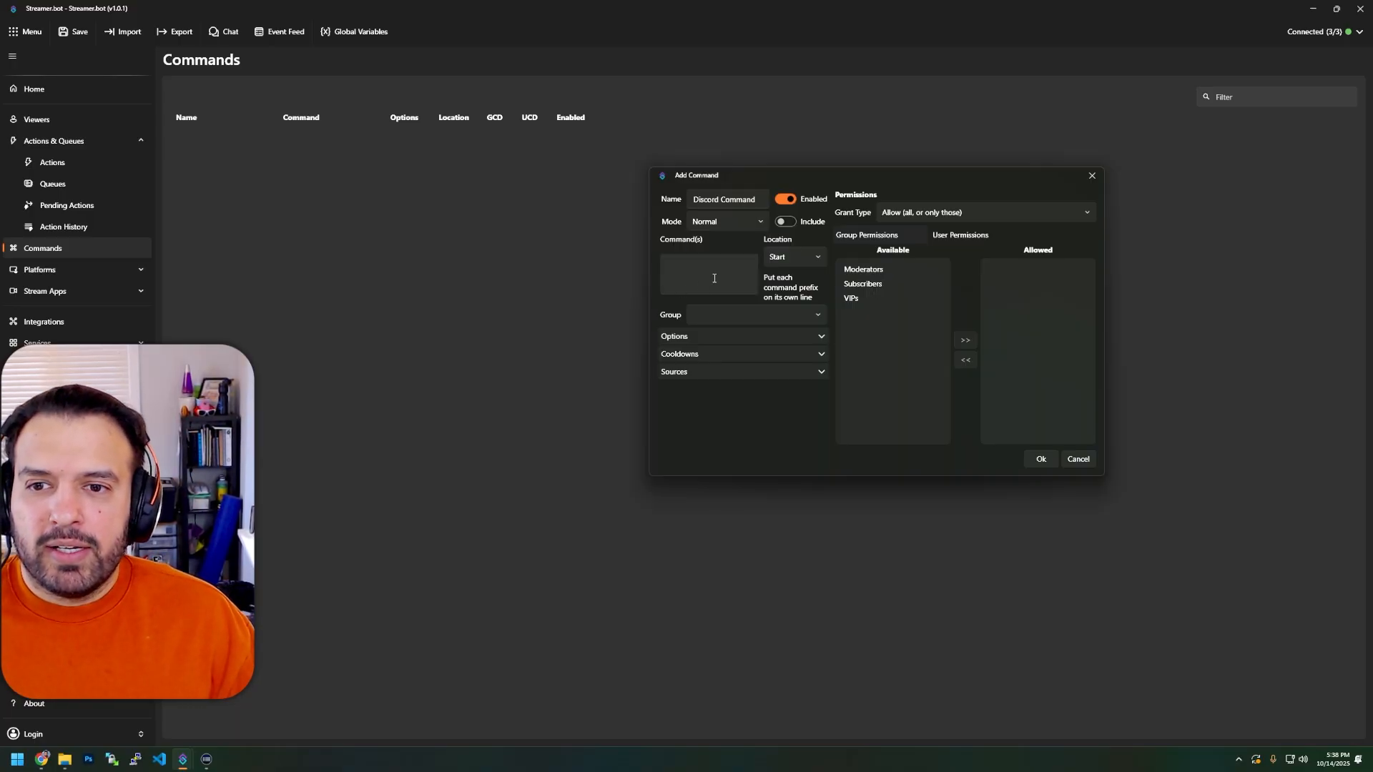
Enter !discord and !disc as the command's triggering phrases, each on its own line.
{"action": "left_click", "coordinate": [677, 274]}
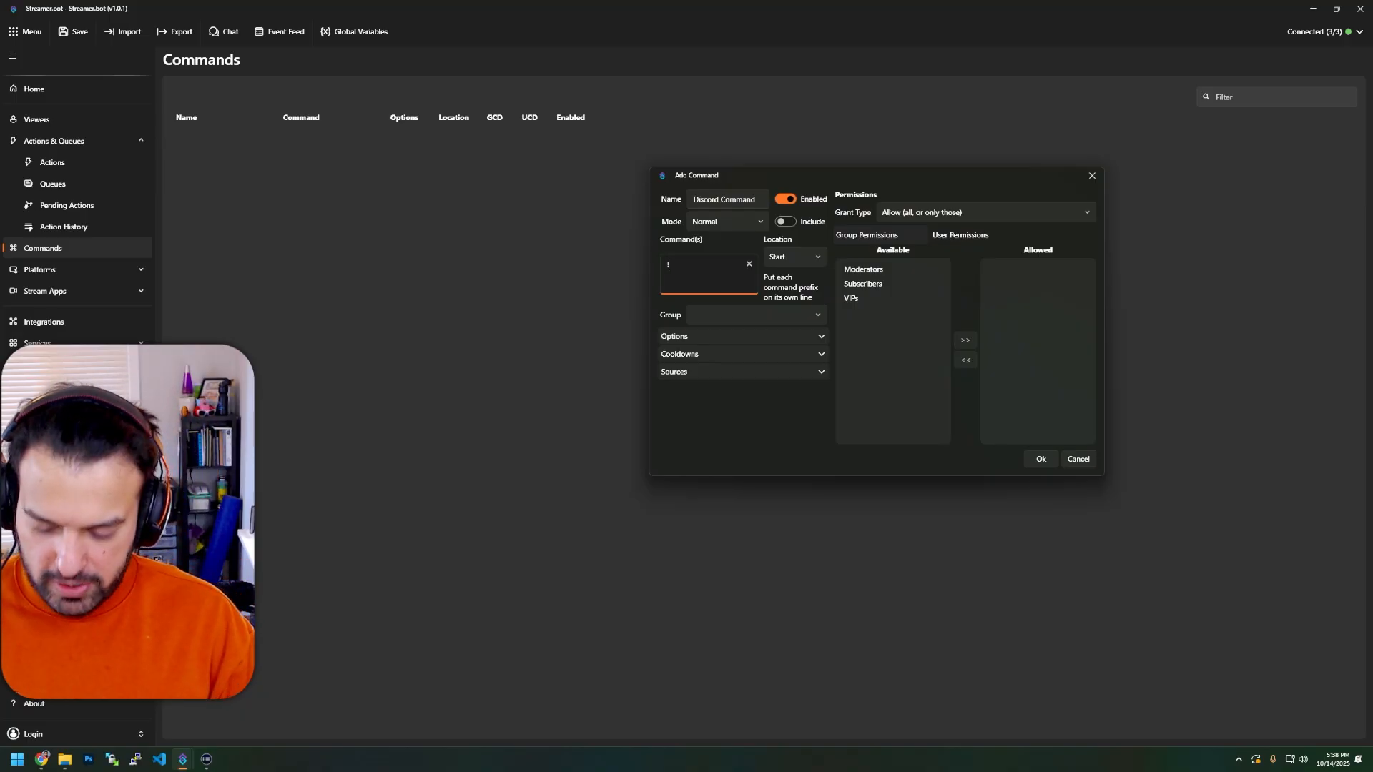
{"action": "type", "text": "!discord"}
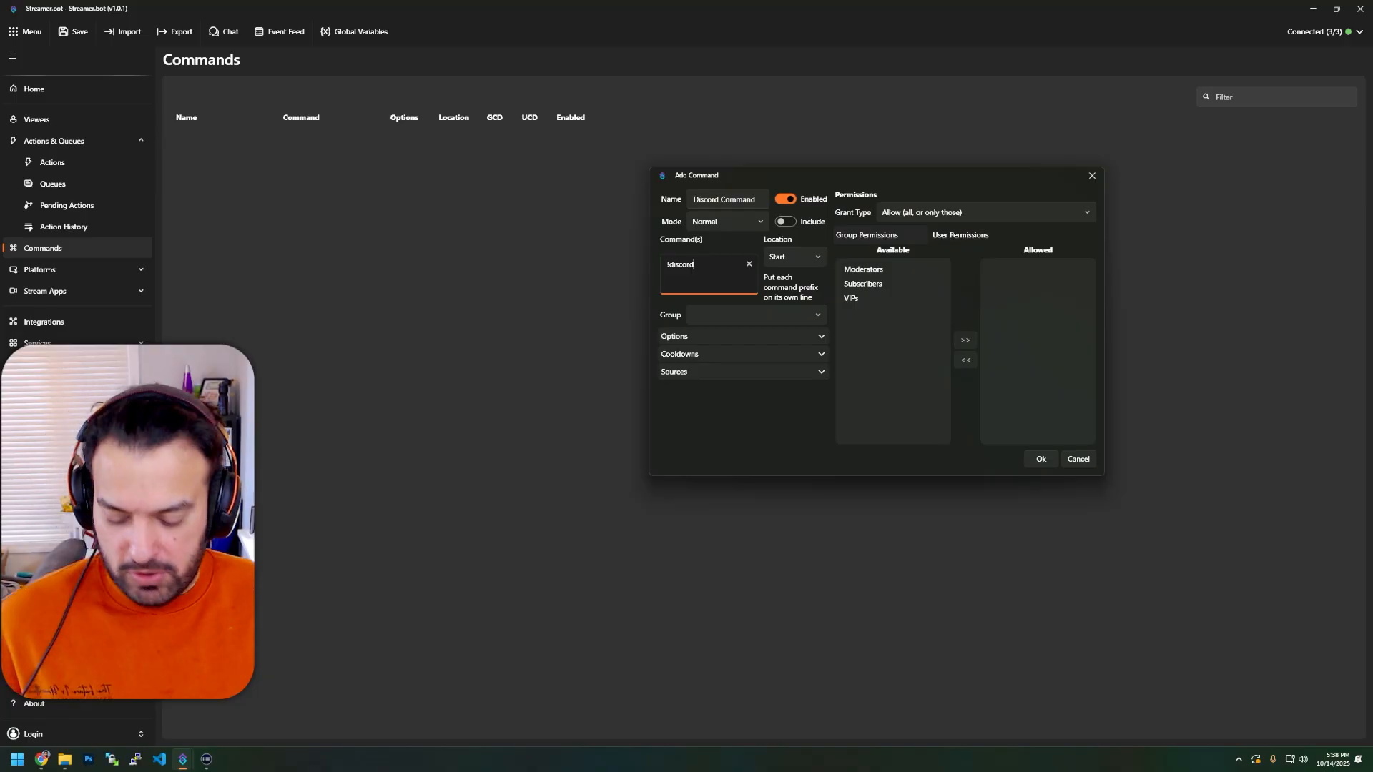
{"action": "key", "text": "Return"}
{"action": "type", "text": "@discor"}
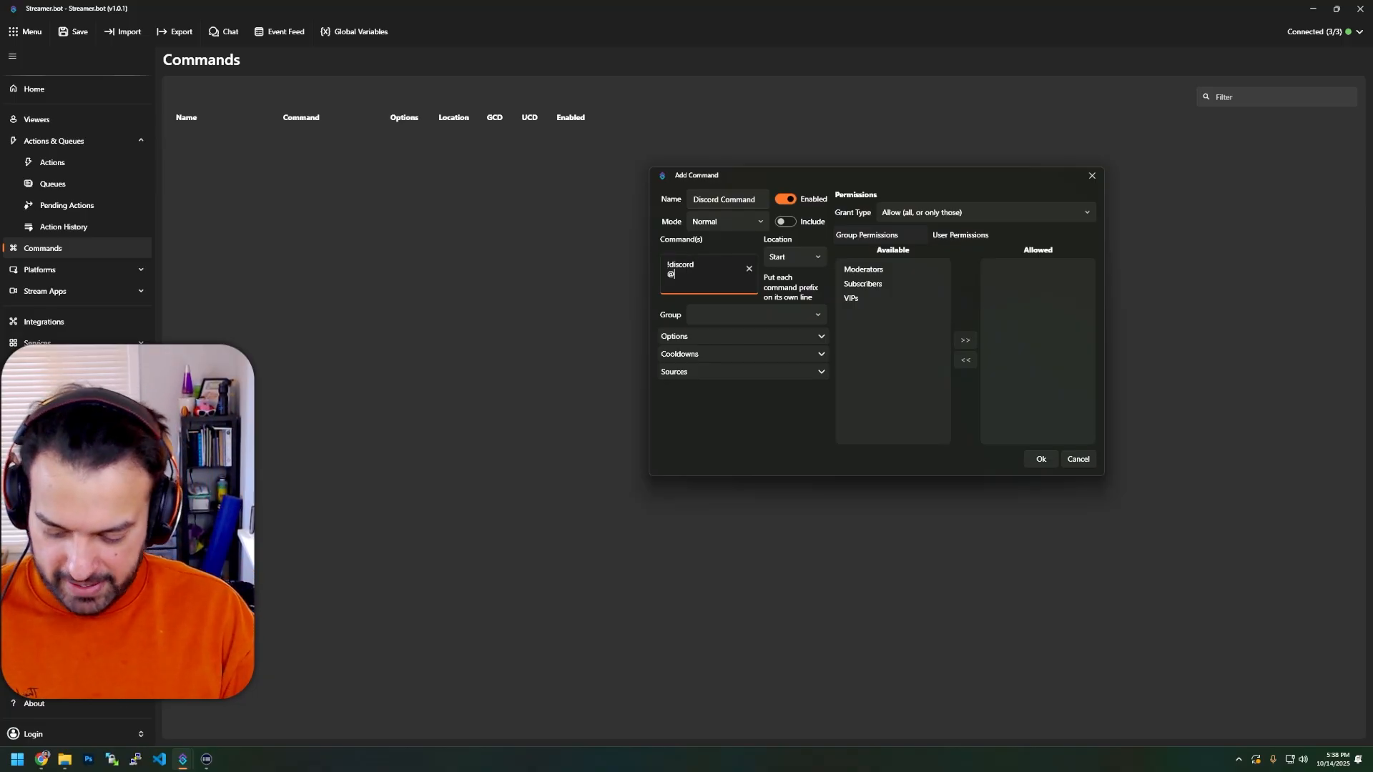
{"action": "key", "text": "BackSpace"}
{"action": "key", "text": "BackSpace"}
{"action": "key", "text": "BackSpace"}
{"action": "key", "text": "BackSpace"}
{"action": "key", "text": "BackSpace"}
{"action": "key", "text": "BackSpace"}
{"action": "key", "text": "BackSpace"}
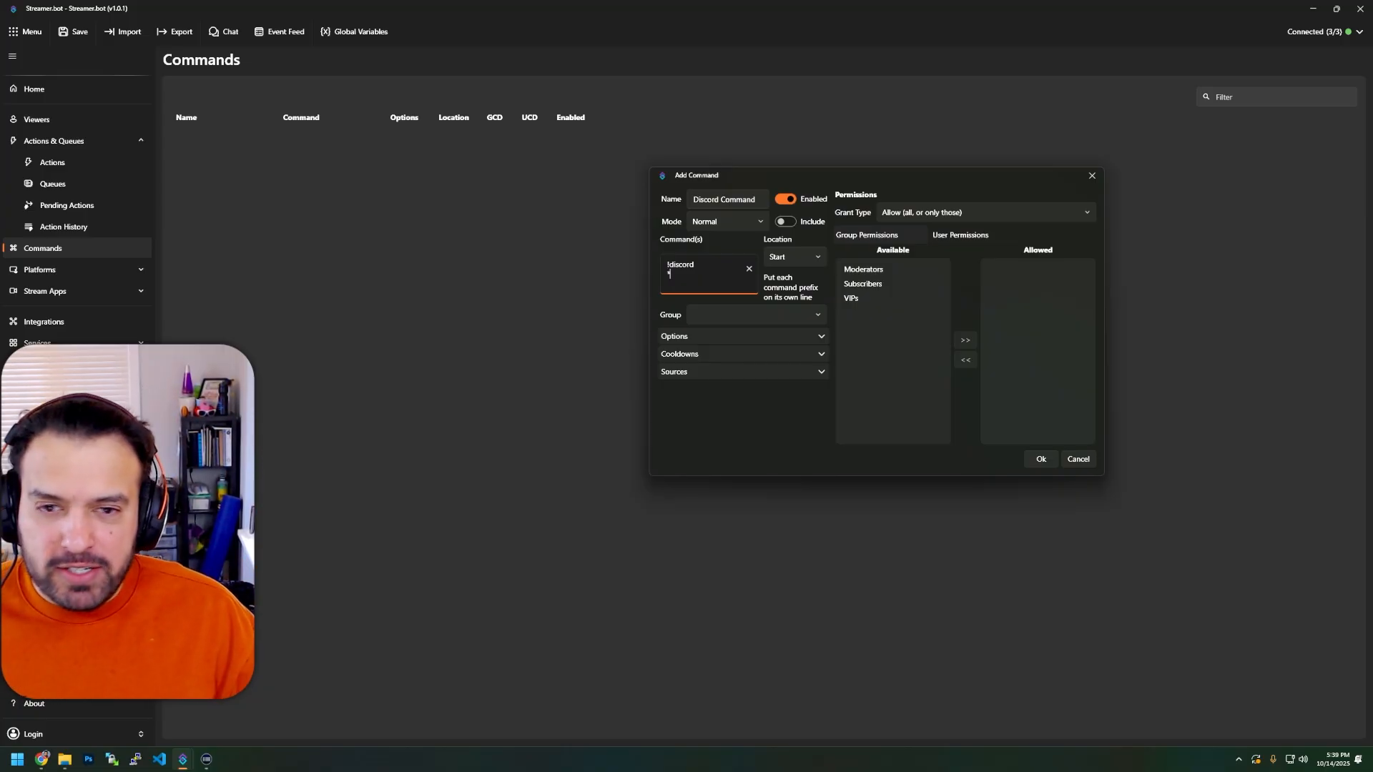
{"action": "type", "text": "!di"}
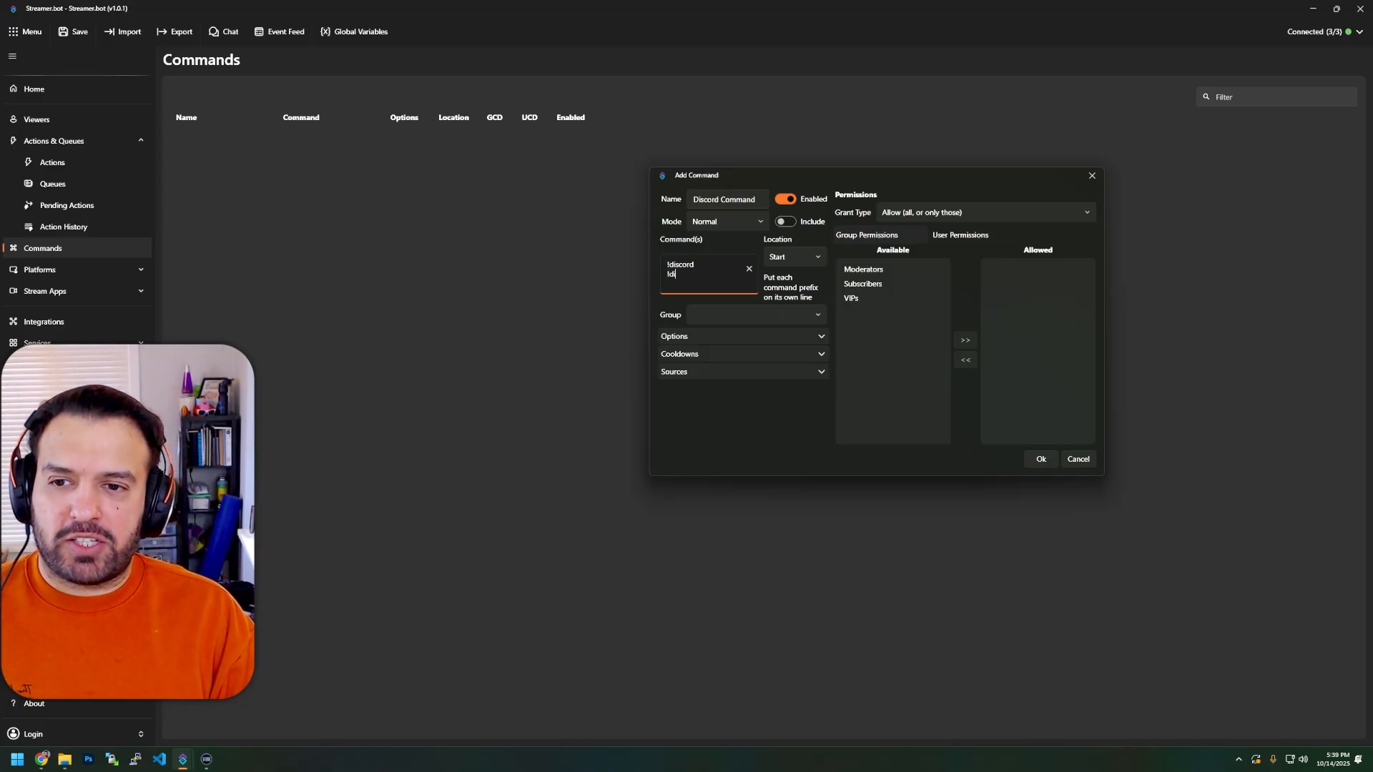
{"action": "type", "text": "sc"}
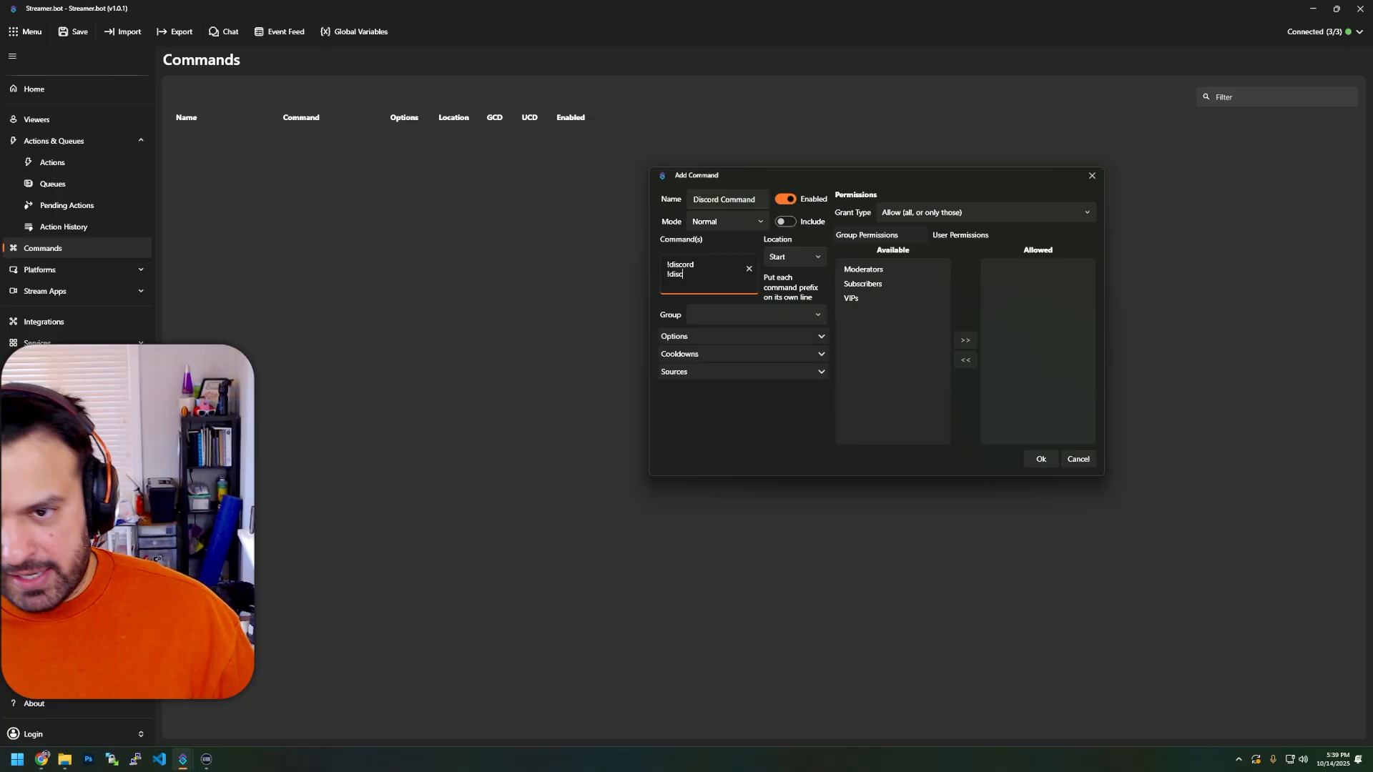
Assign the new Discord command to a group named "Chat Commands".
{"action": "left_click", "coordinate": [815, 316]}
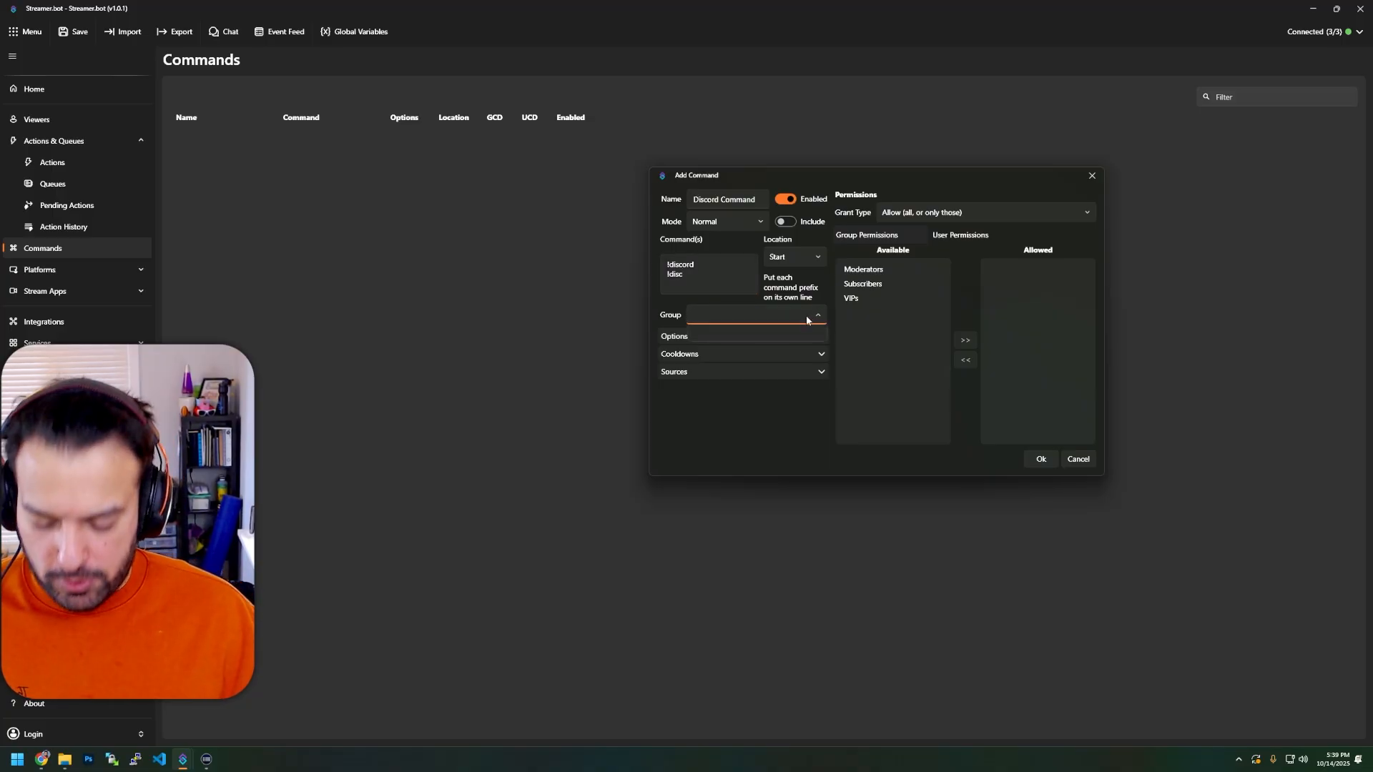
{"action": "type", "text": "Chat Co"}
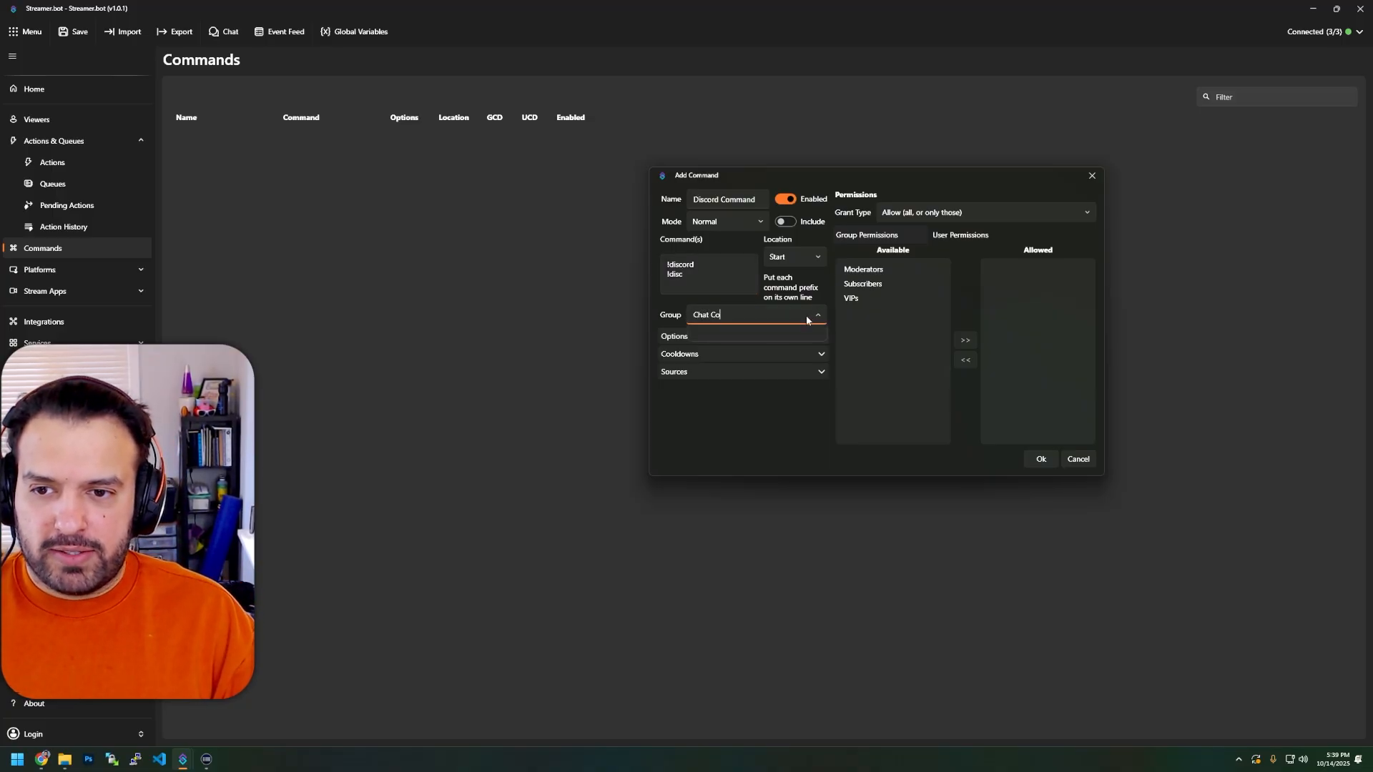
{"action": "type", "text": "mmands"}
{"action": "key", "text": "Return"}
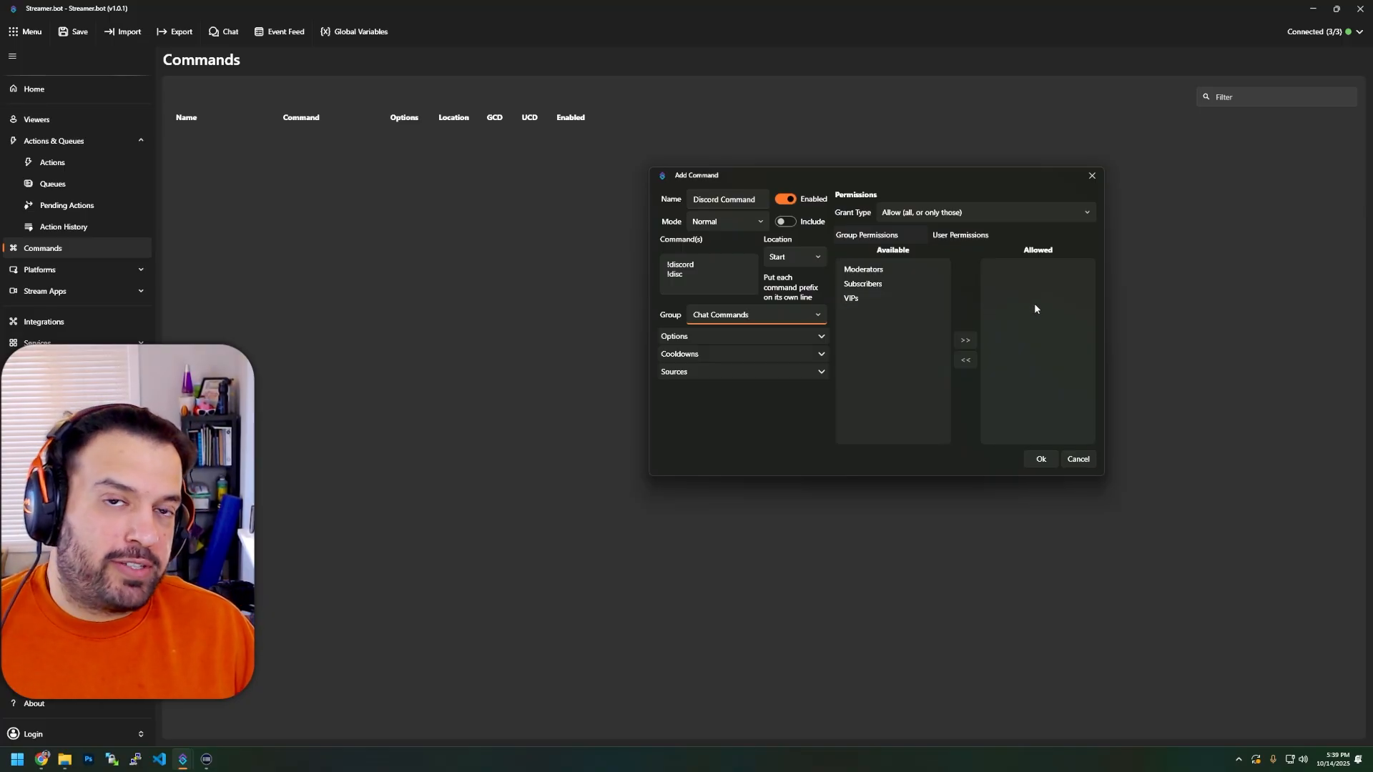
Try allowing the Moderators and VIPs groups to use the command, and move them back out of the allowed list.
{"action": "left_click", "coordinate": [862, 272]}
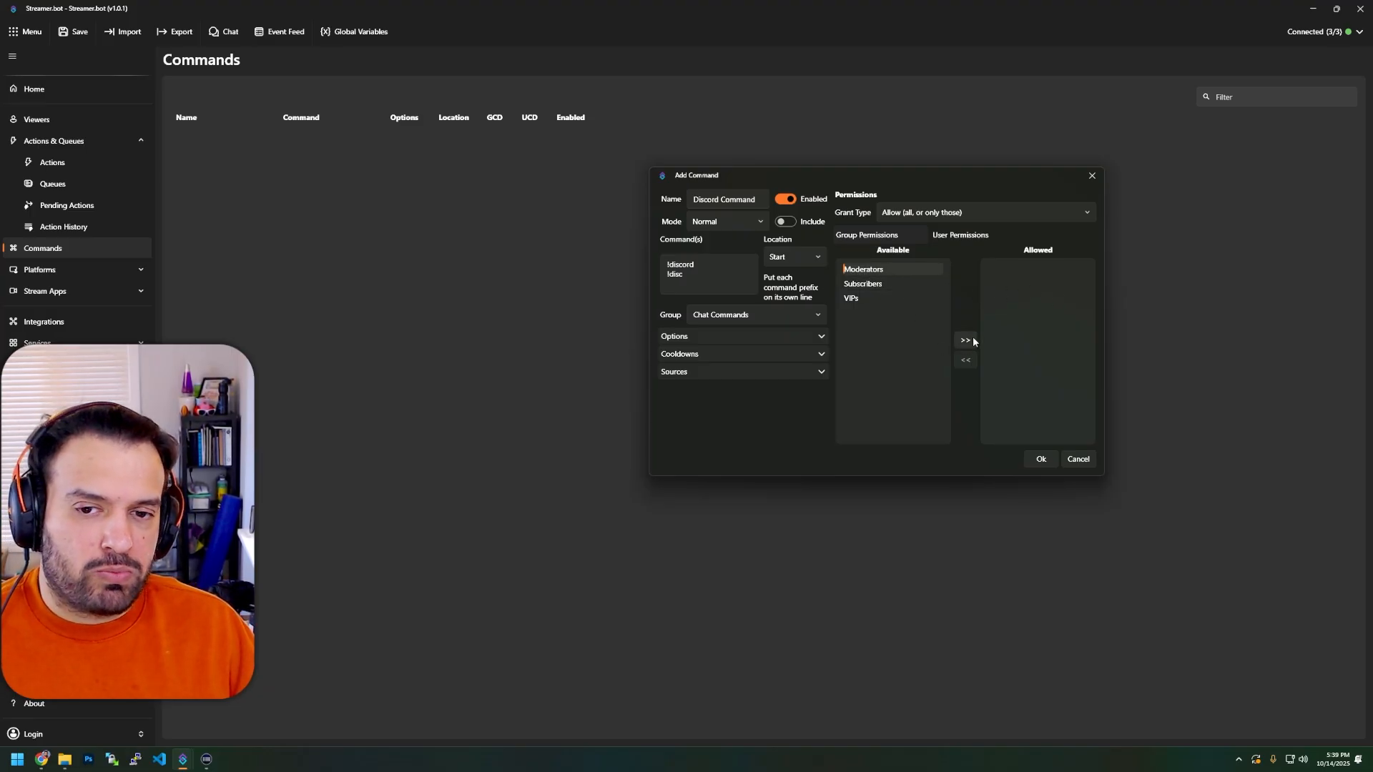
{"action": "left_click", "coordinate": [973, 338]}
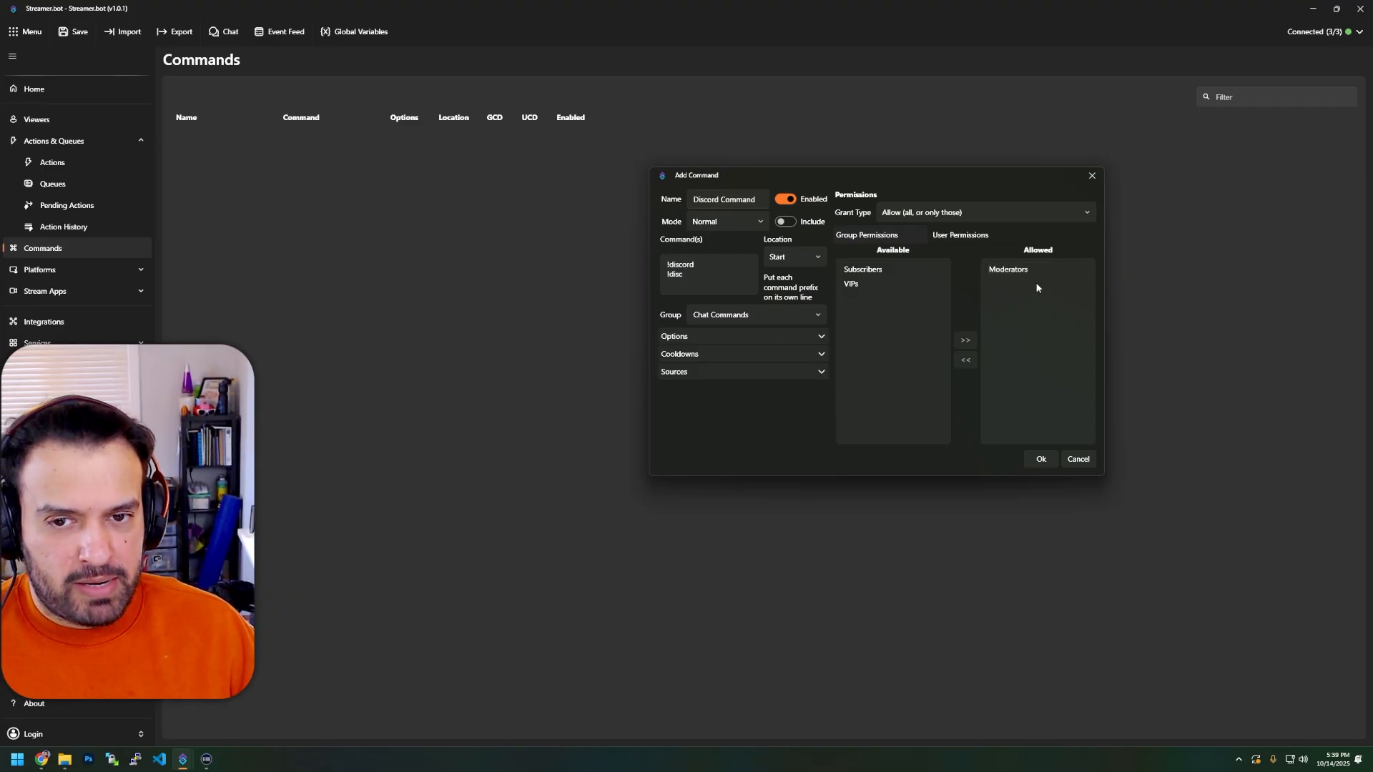
{"action": "left_click", "coordinate": [962, 361]}
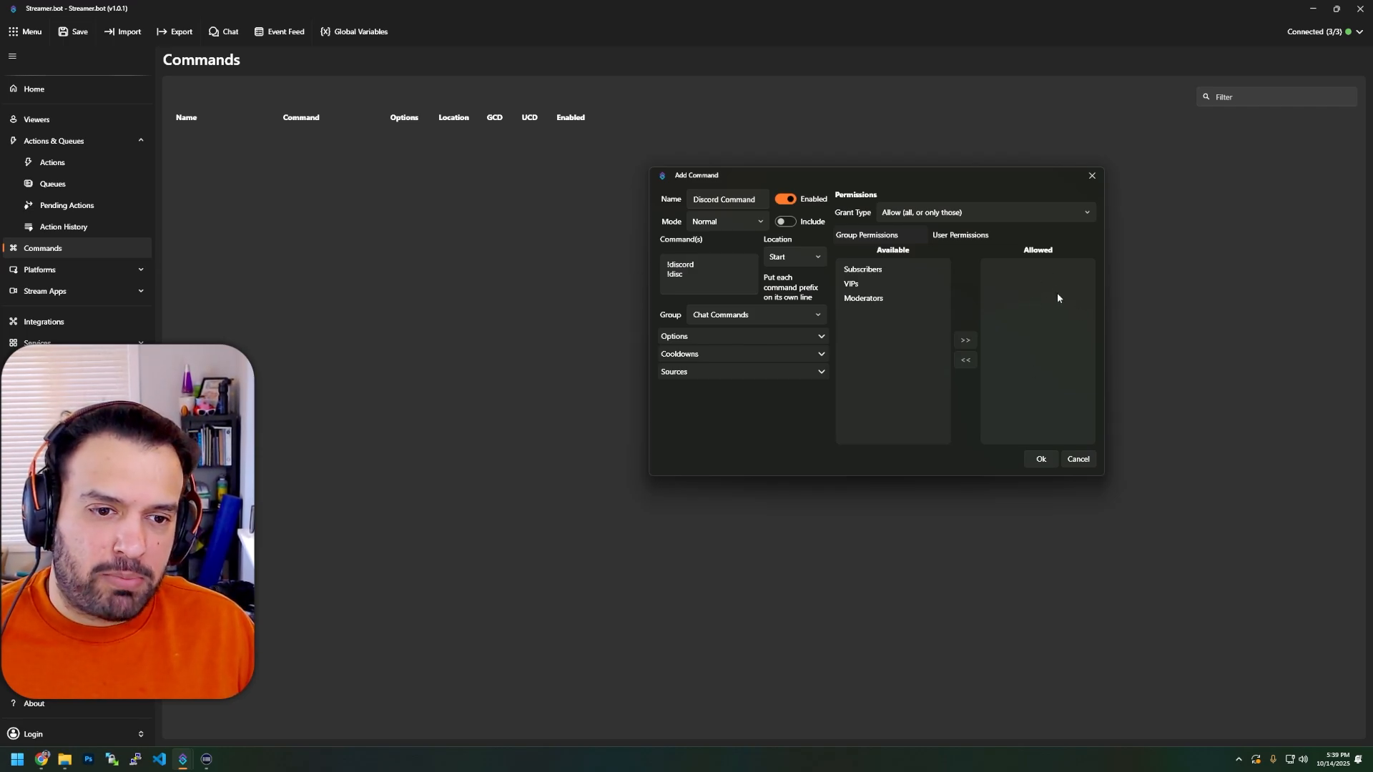
{"action": "left_click", "coordinate": [884, 284]}
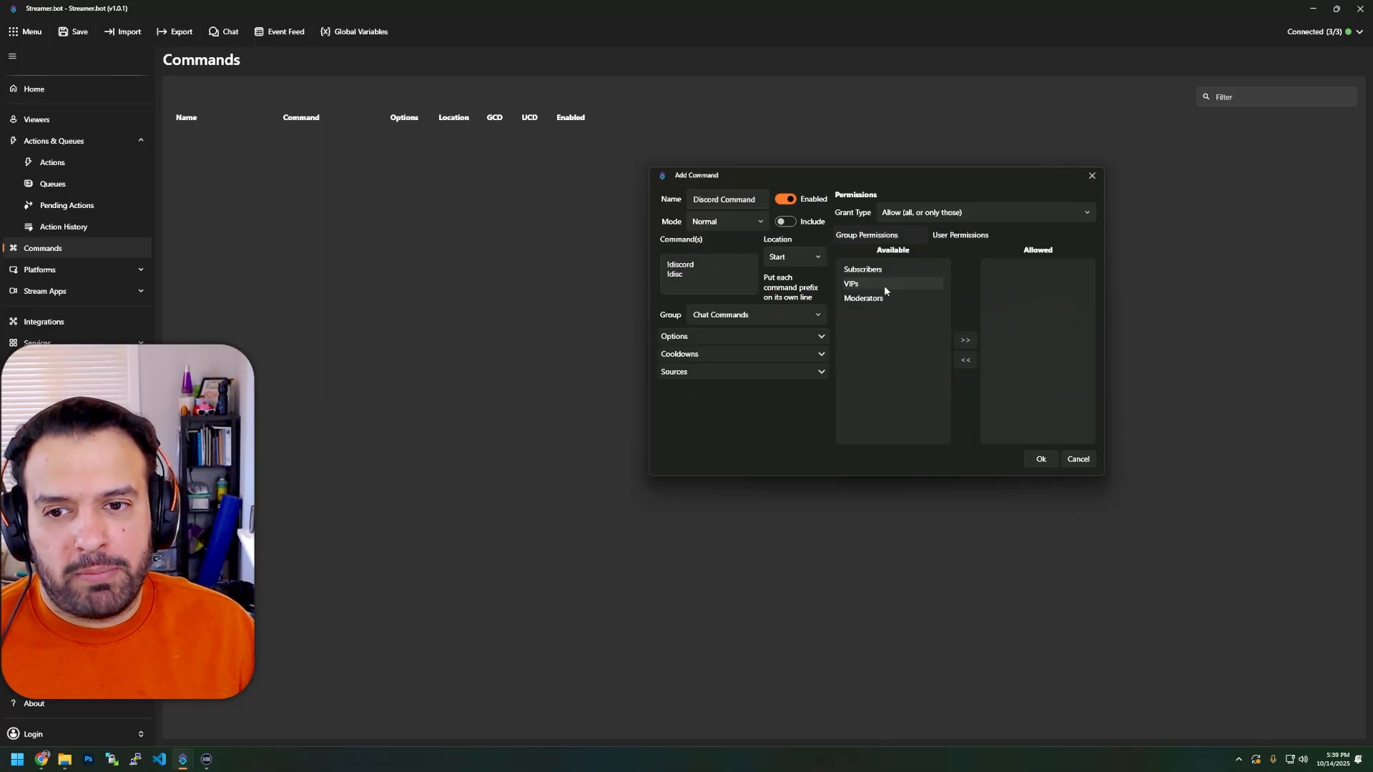
{"action": "left_click", "coordinate": [965, 341]}
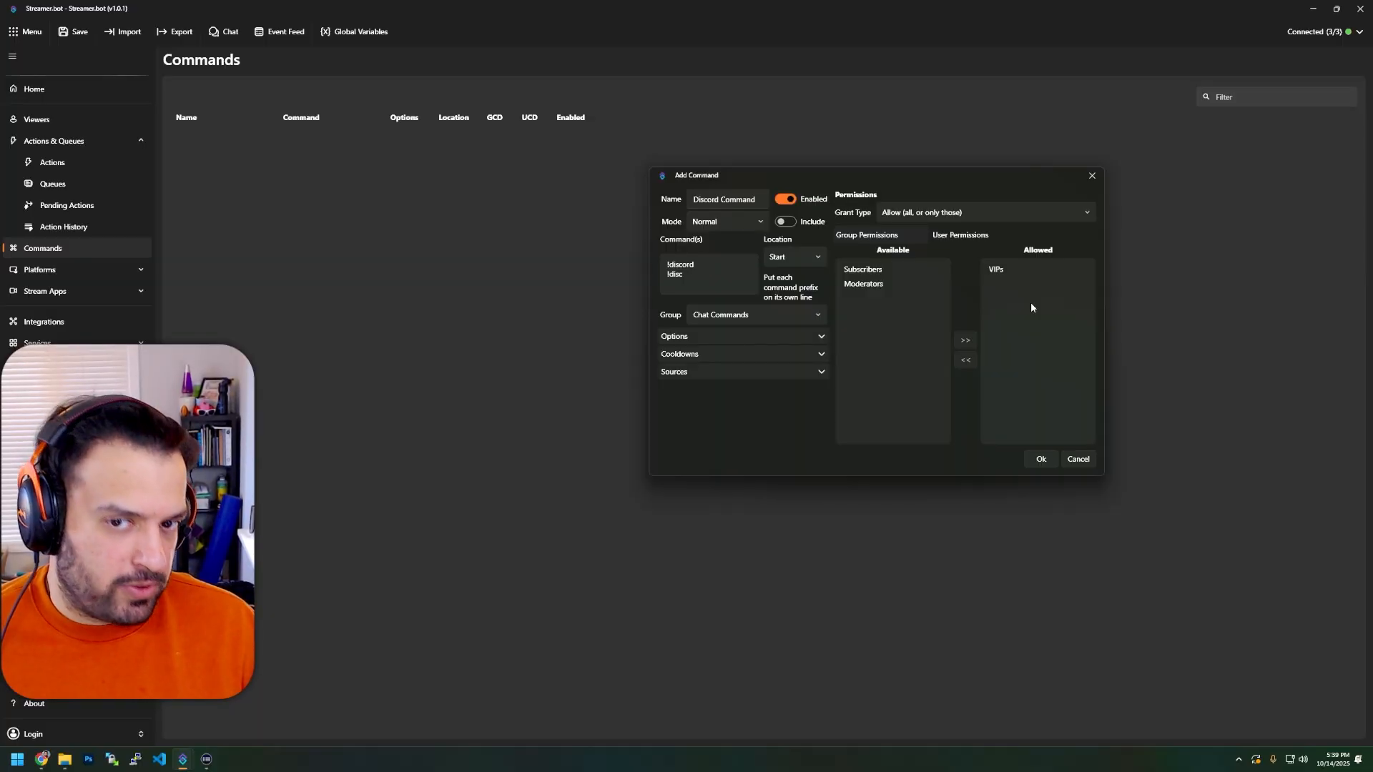
{"action": "left_click", "coordinate": [892, 284]}
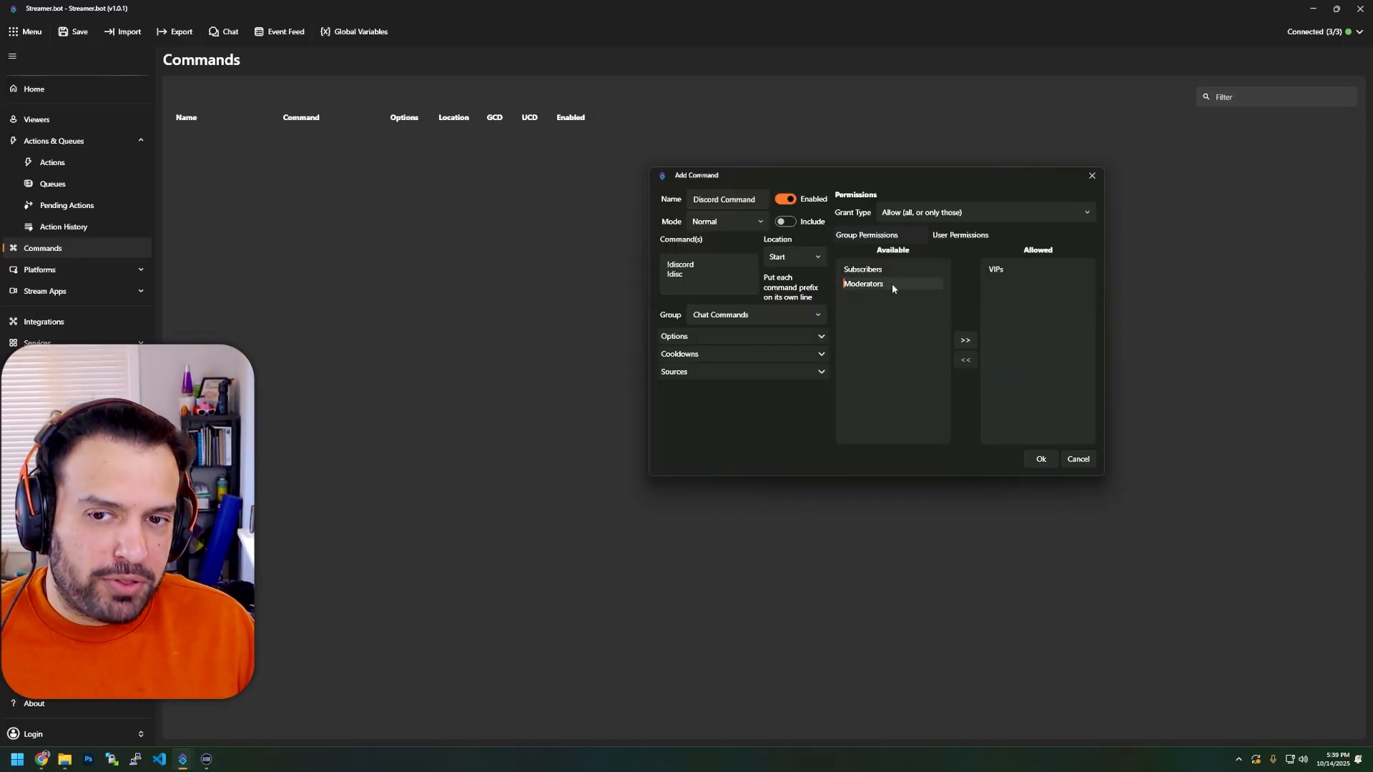
{"action": "left_click", "coordinate": [965, 340]}
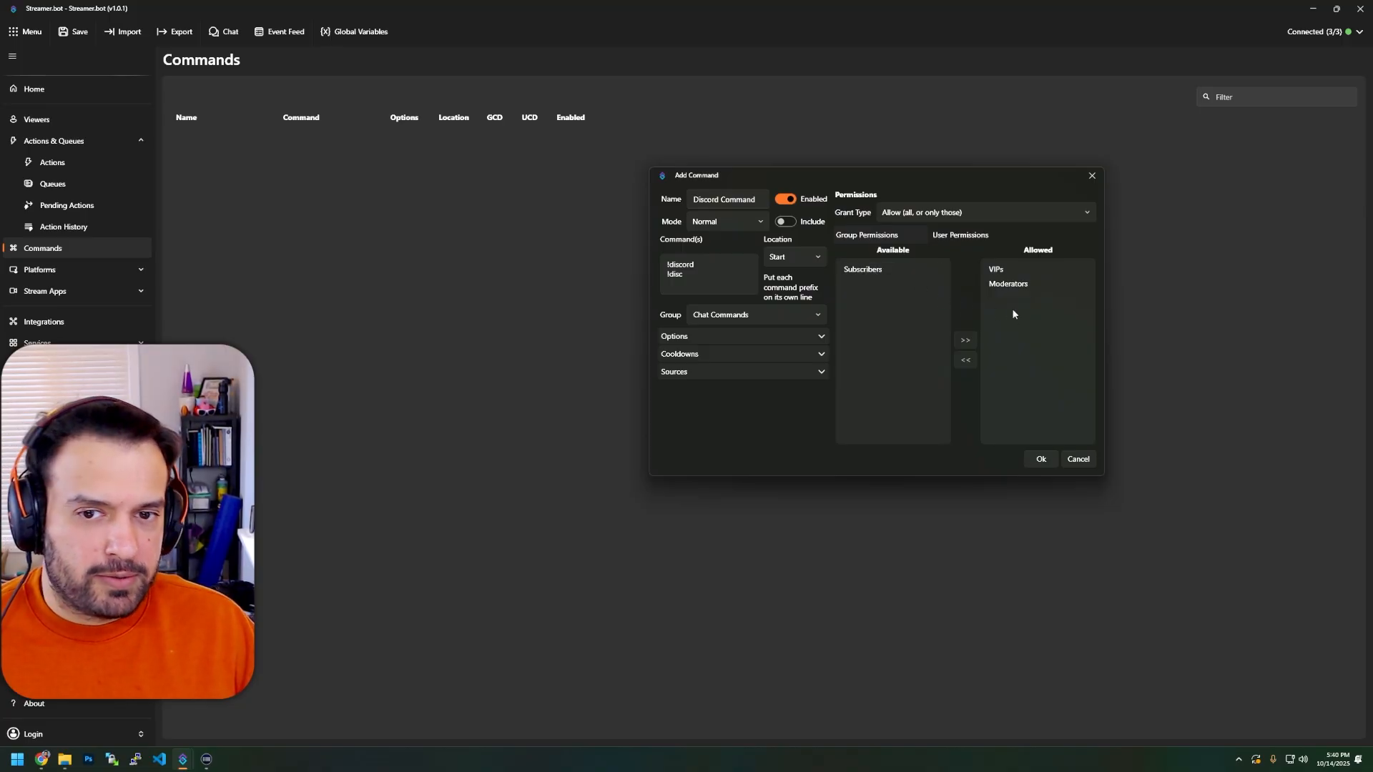
{"action": "left_click", "coordinate": [1009, 284]}
{"action": "left_click", "coordinate": [966, 359]}
{"action": "left_click", "coordinate": [1000, 270]}
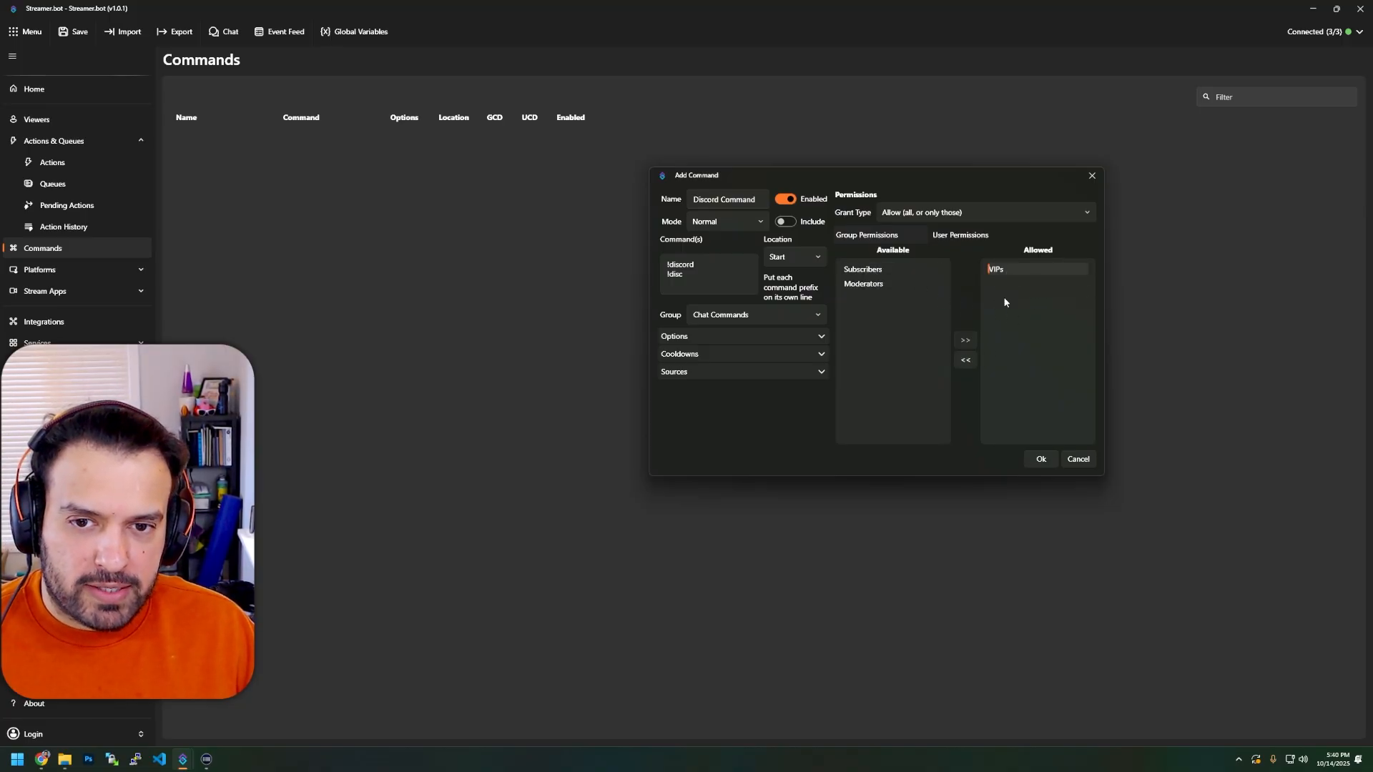
{"action": "left_click", "coordinate": [967, 362]}
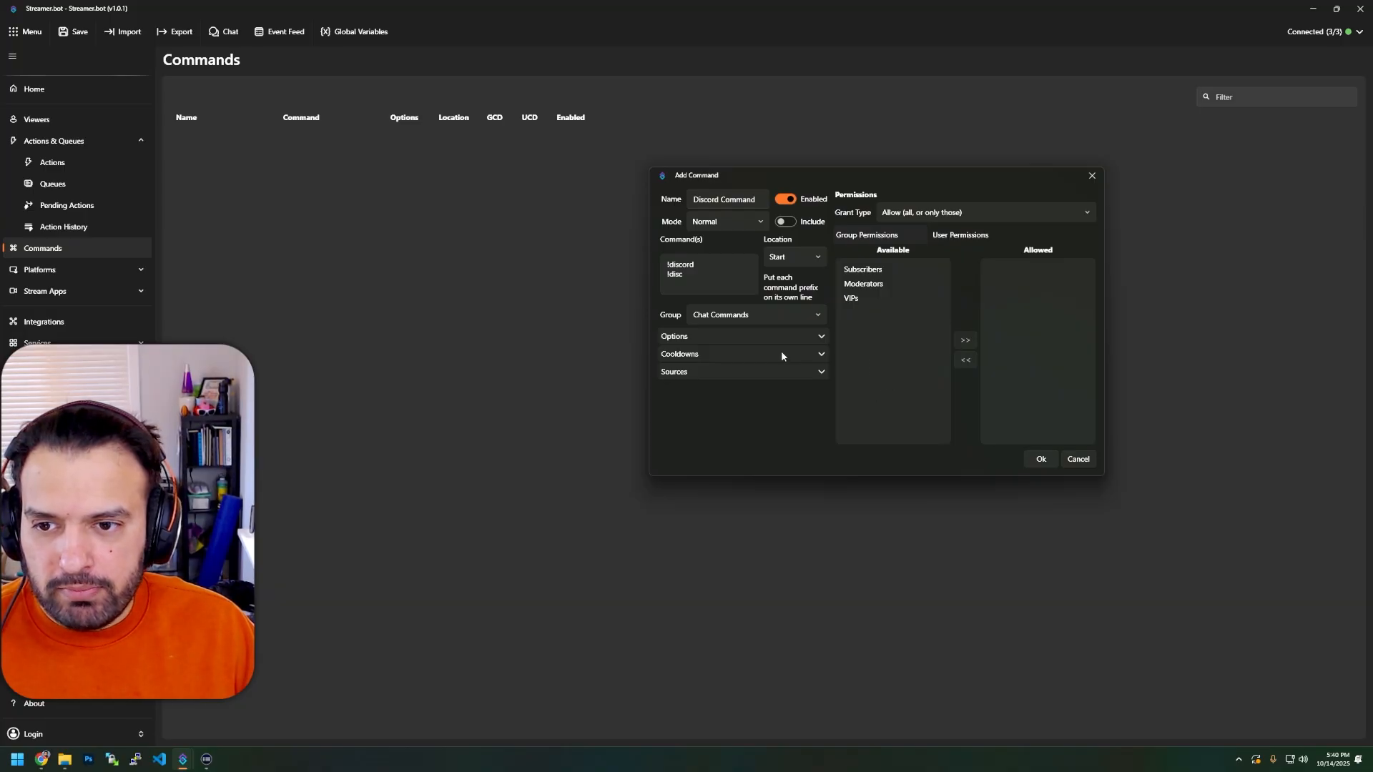
Turn off the Case Sensitive option for the Discord command.
{"action": "left_click", "coordinate": [746, 336]}
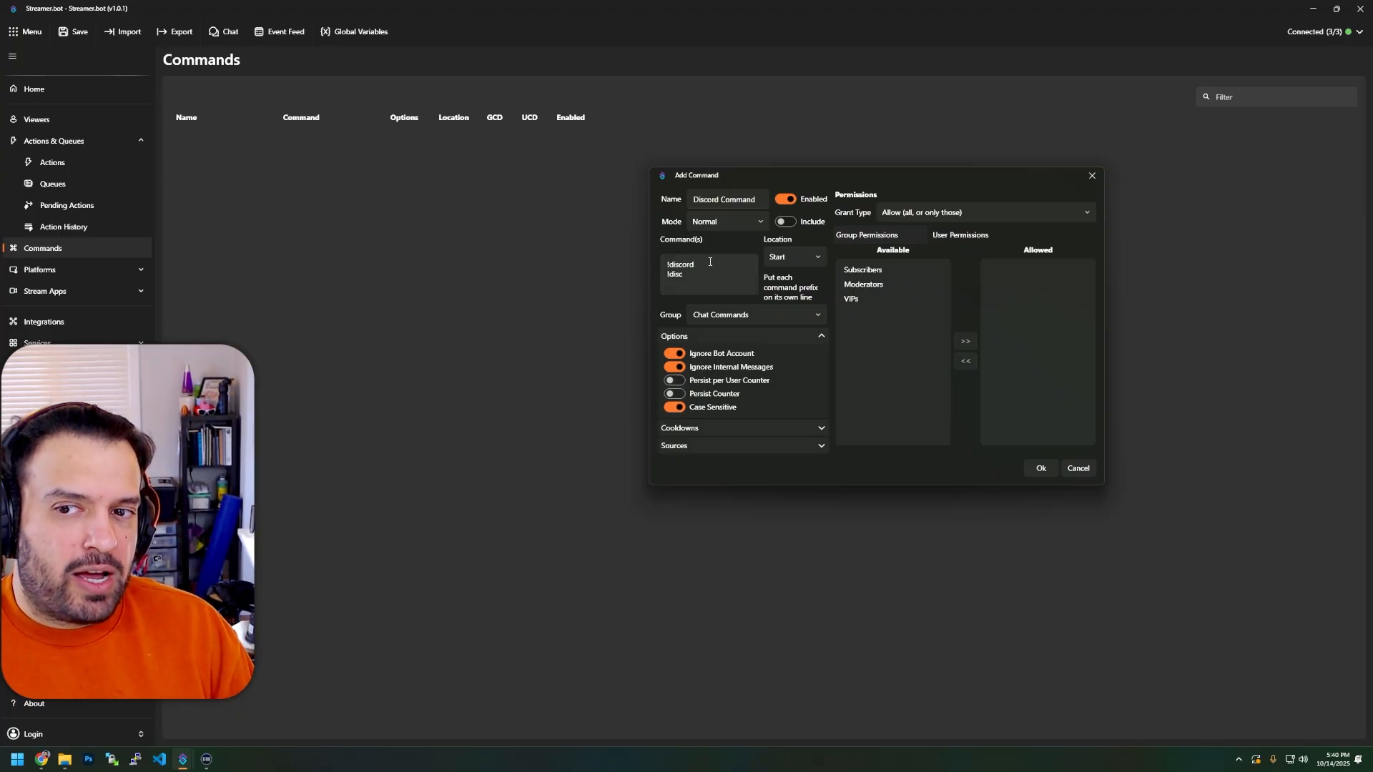
{"action": "left_click_drag", "start_coordinate": [710, 263], "coordinate": [667, 265]}
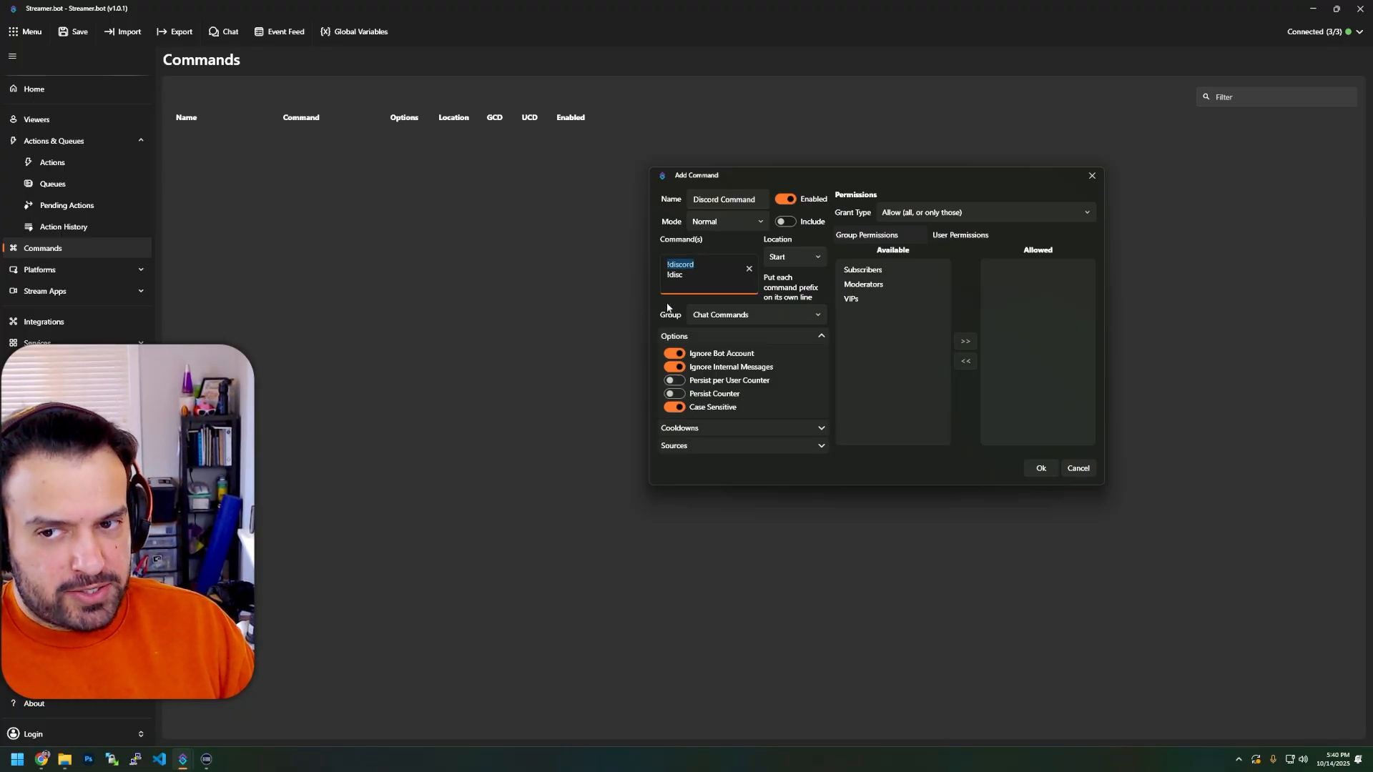
{"action": "left_click", "coordinate": [675, 407]}
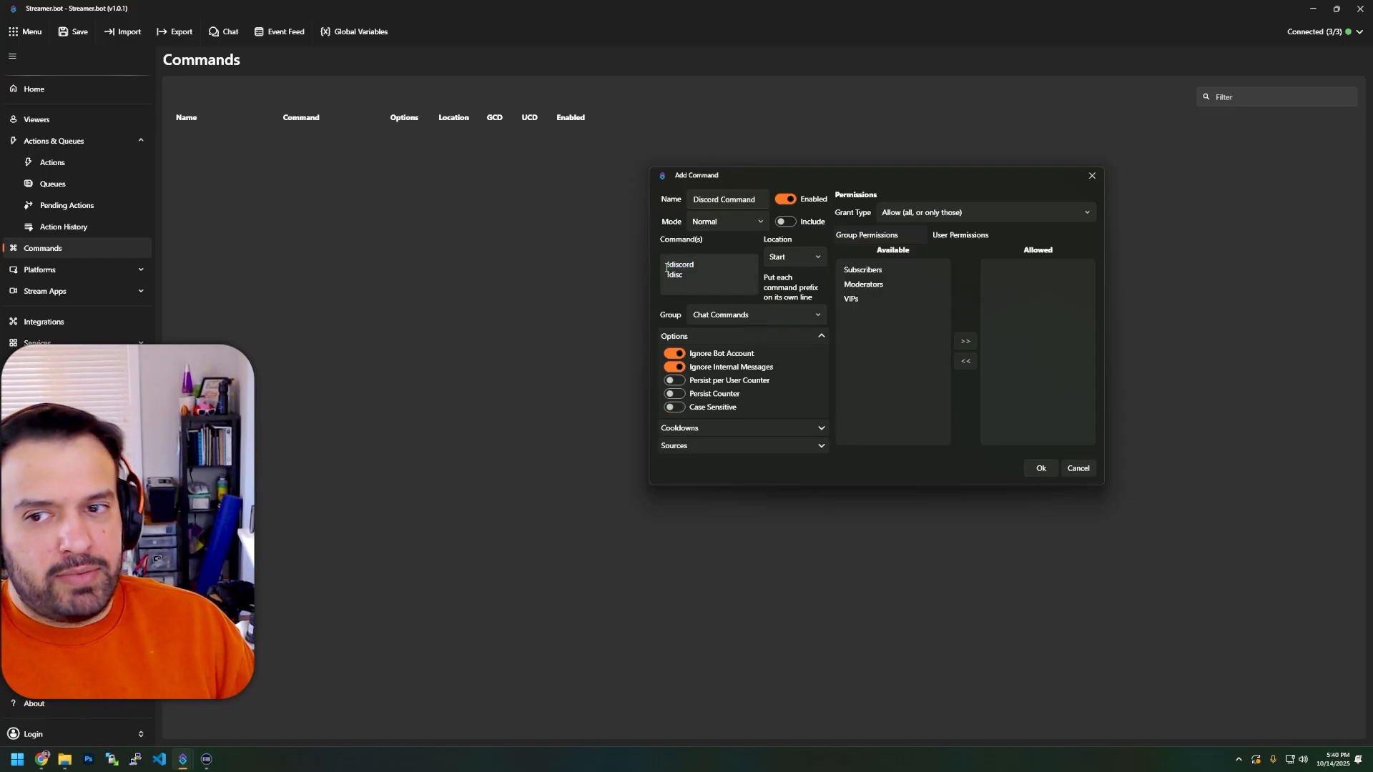
{"action": "left_click", "coordinate": [711, 337]}
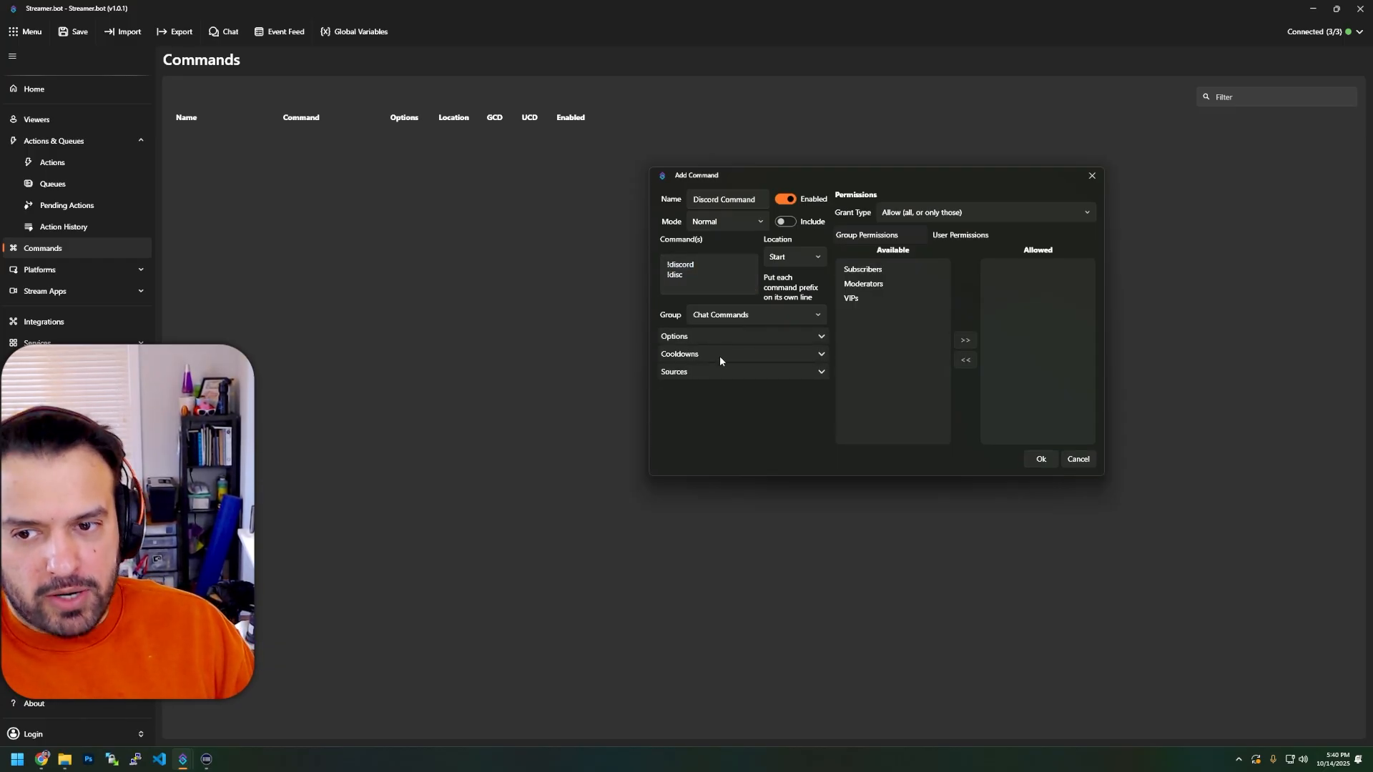
Review the command's cooldown and source settings, and save the new command.
{"action": "left_click", "coordinate": [723, 354]}
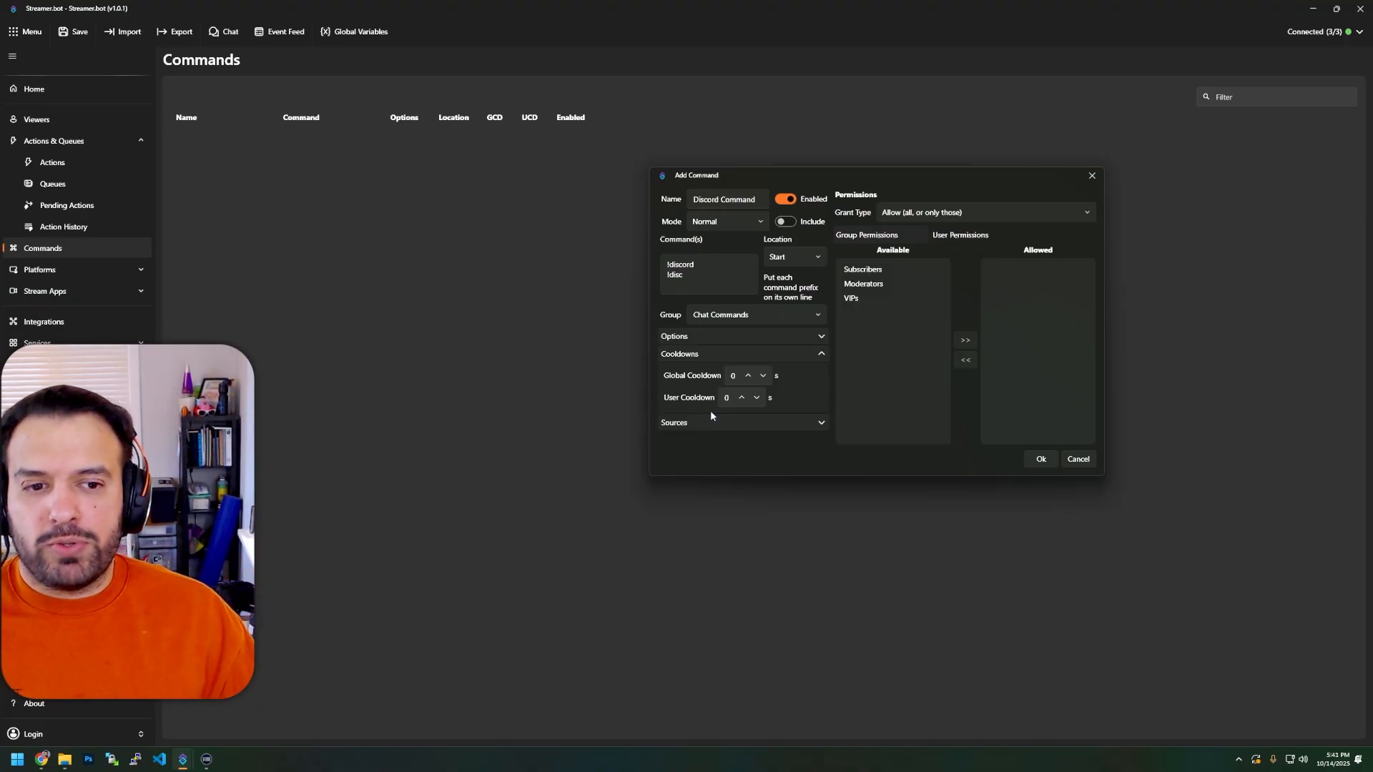
{"action": "left_click", "coordinate": [723, 355]}
{"action": "left_click", "coordinate": [732, 375]}
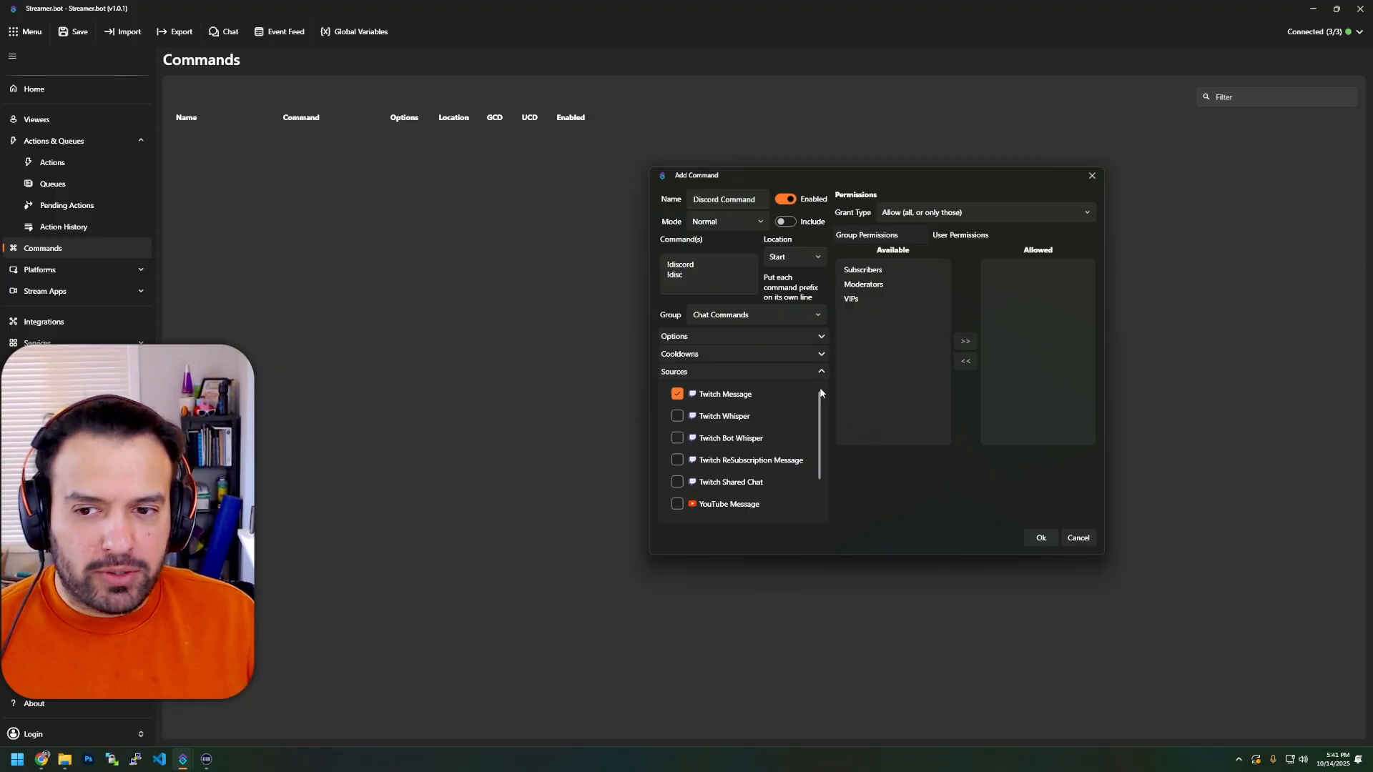
{"action": "left_click", "coordinate": [715, 371]}
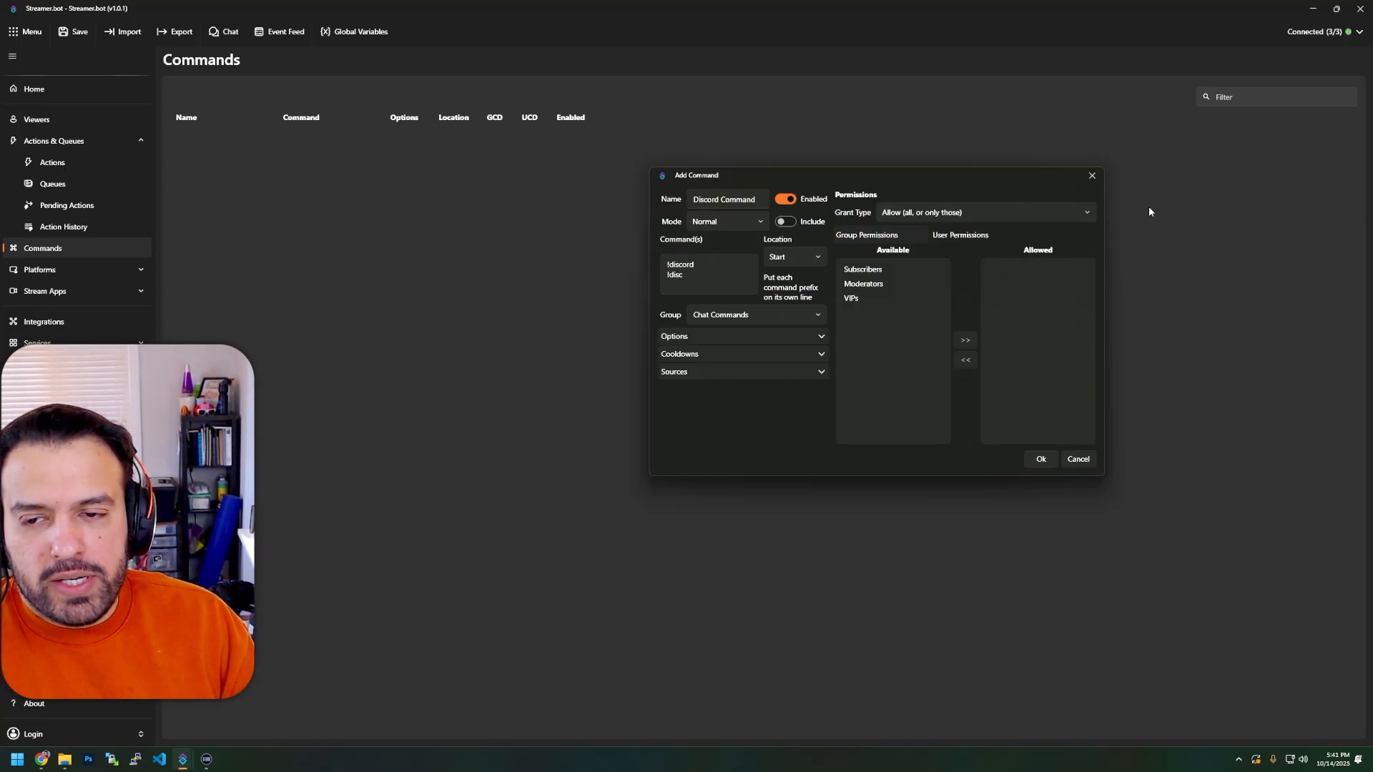
{"action": "left_click", "coordinate": [1041, 460]}
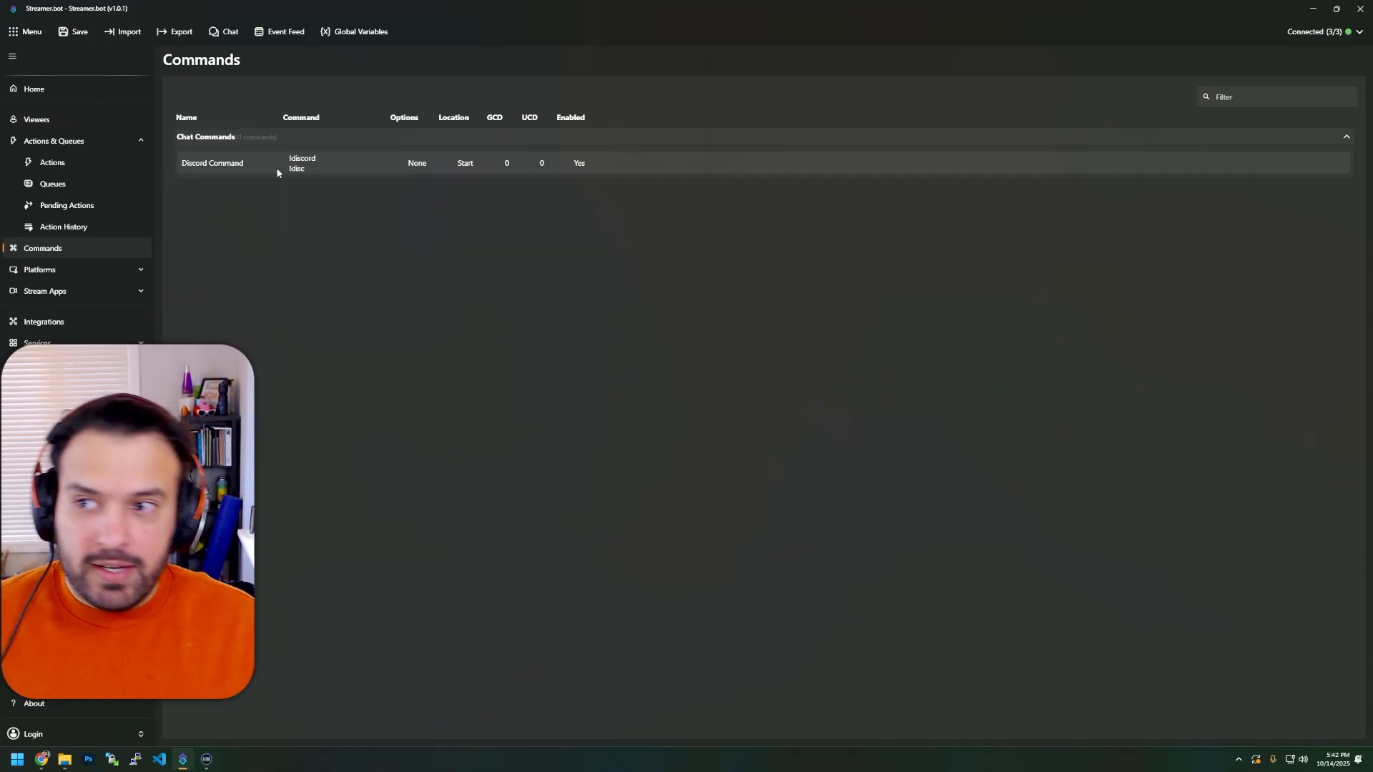
Create an enabled action named "Discord Link" in a new group called "Chat Command Responses", using the Default queue.
{"action": "left_click", "coordinate": [51, 162]}
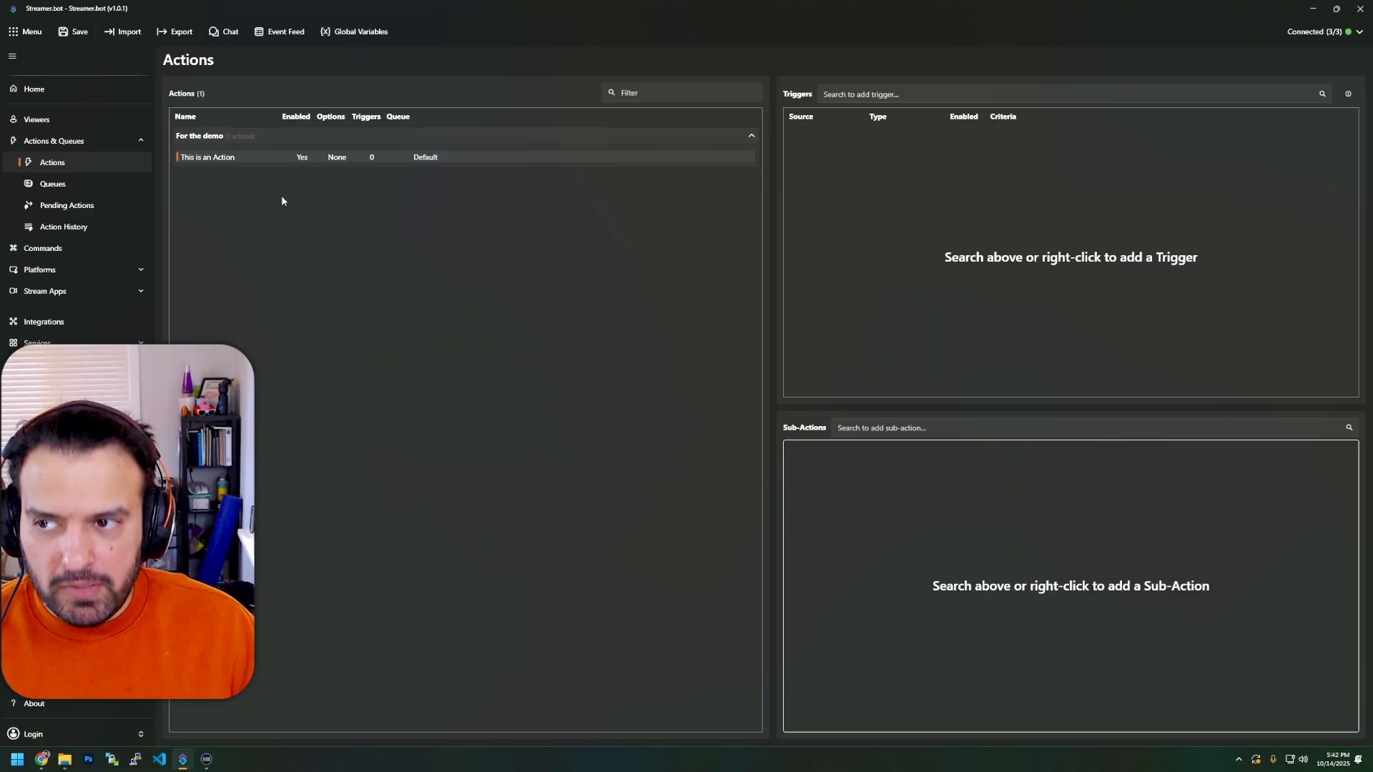
{"action": "right_click", "coordinate": [306, 213]}
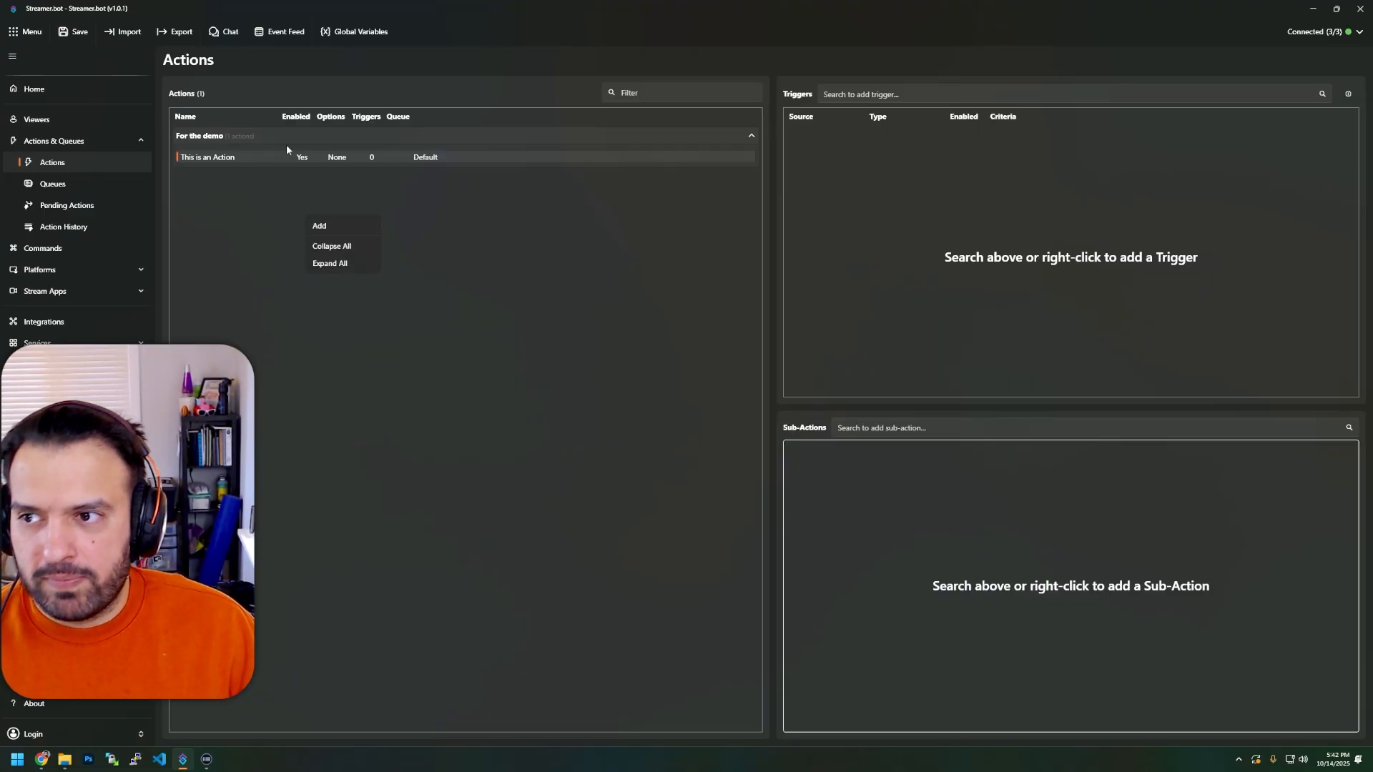
{"action": "left_click", "coordinate": [343, 227]}
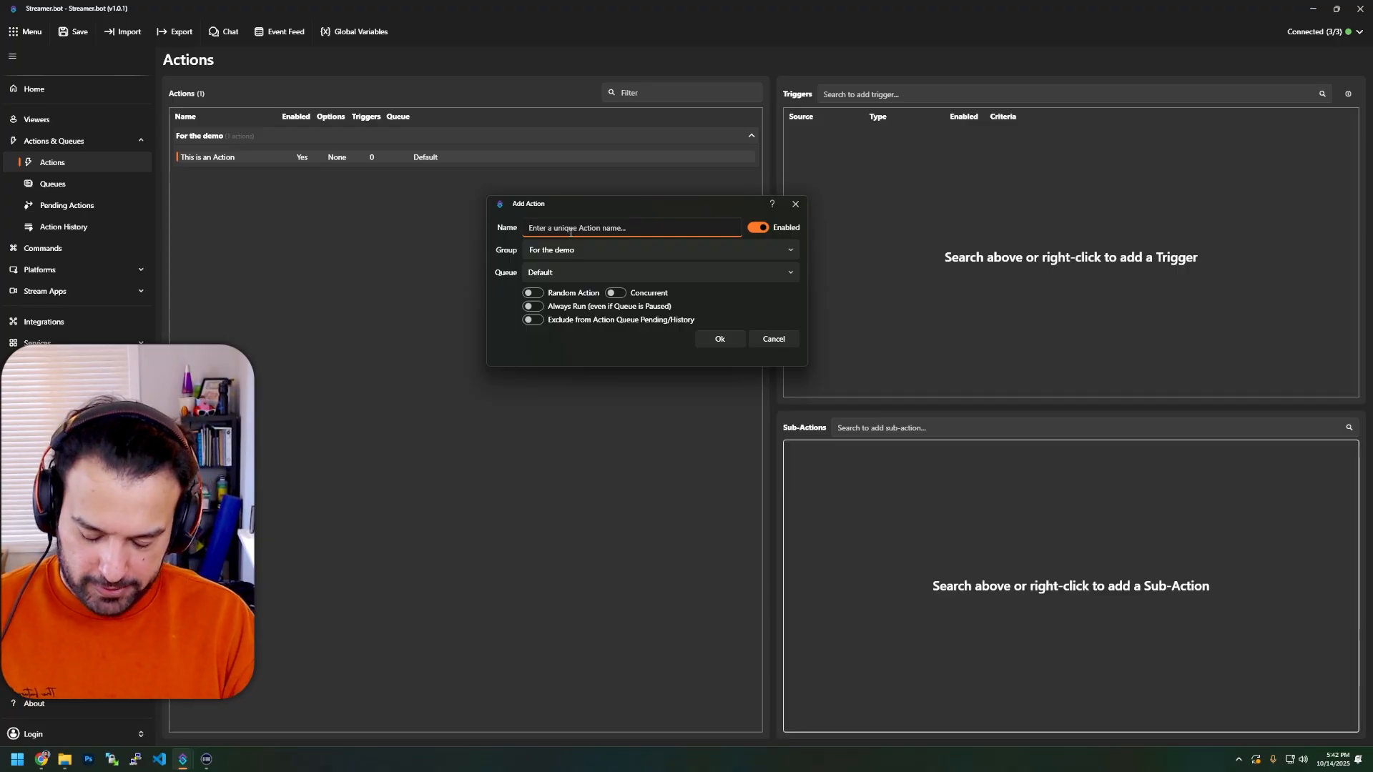
{"action": "type", "text": "Discord Link"}
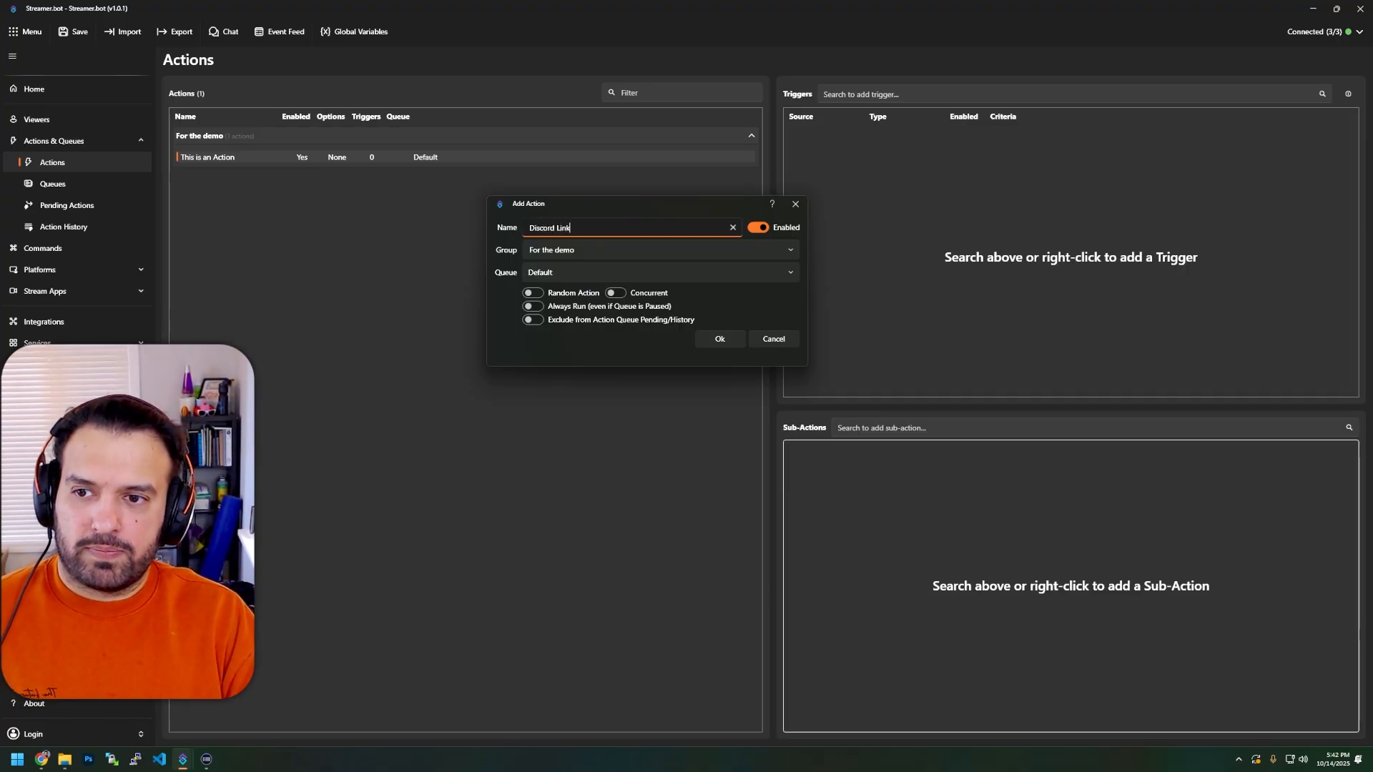
{"action": "left_click", "coordinate": [571, 250]}
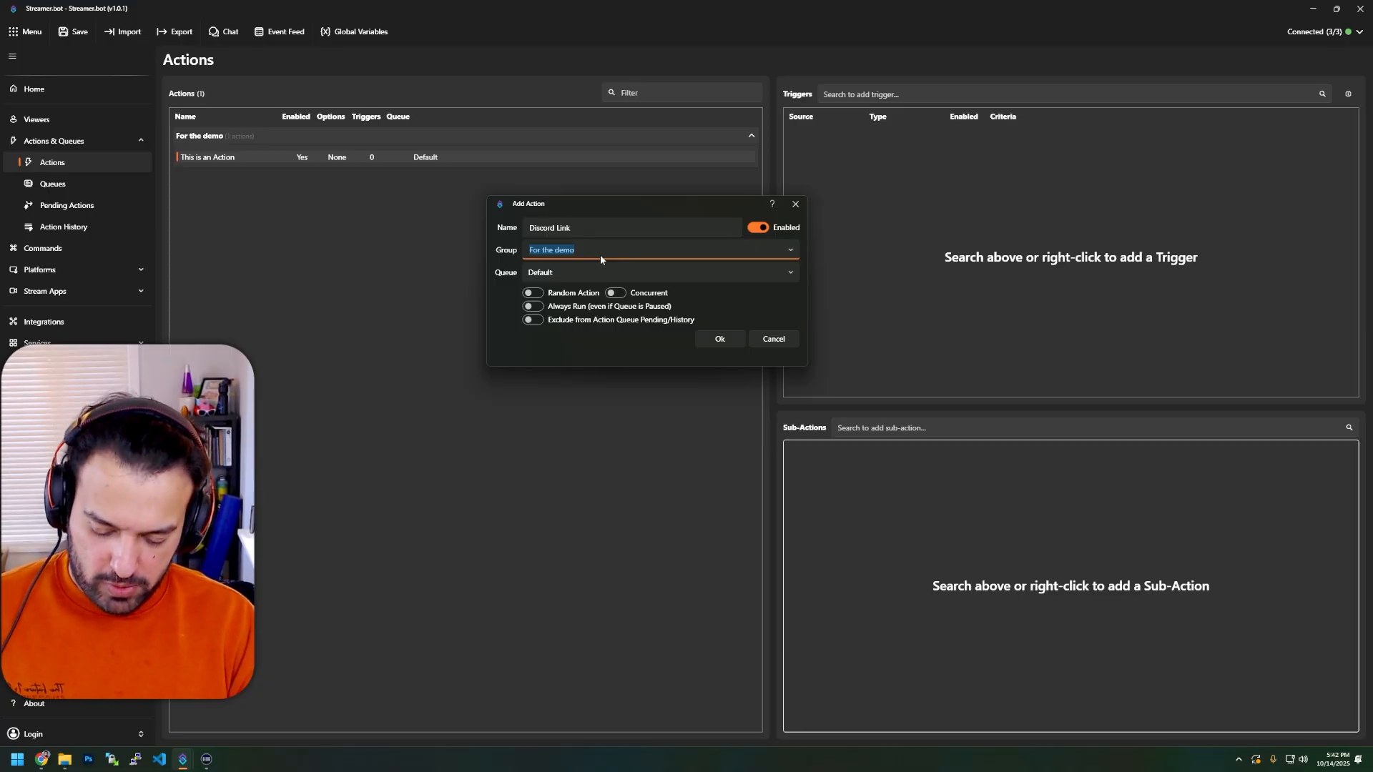
{"action": "type", "text": "Chat Command"}
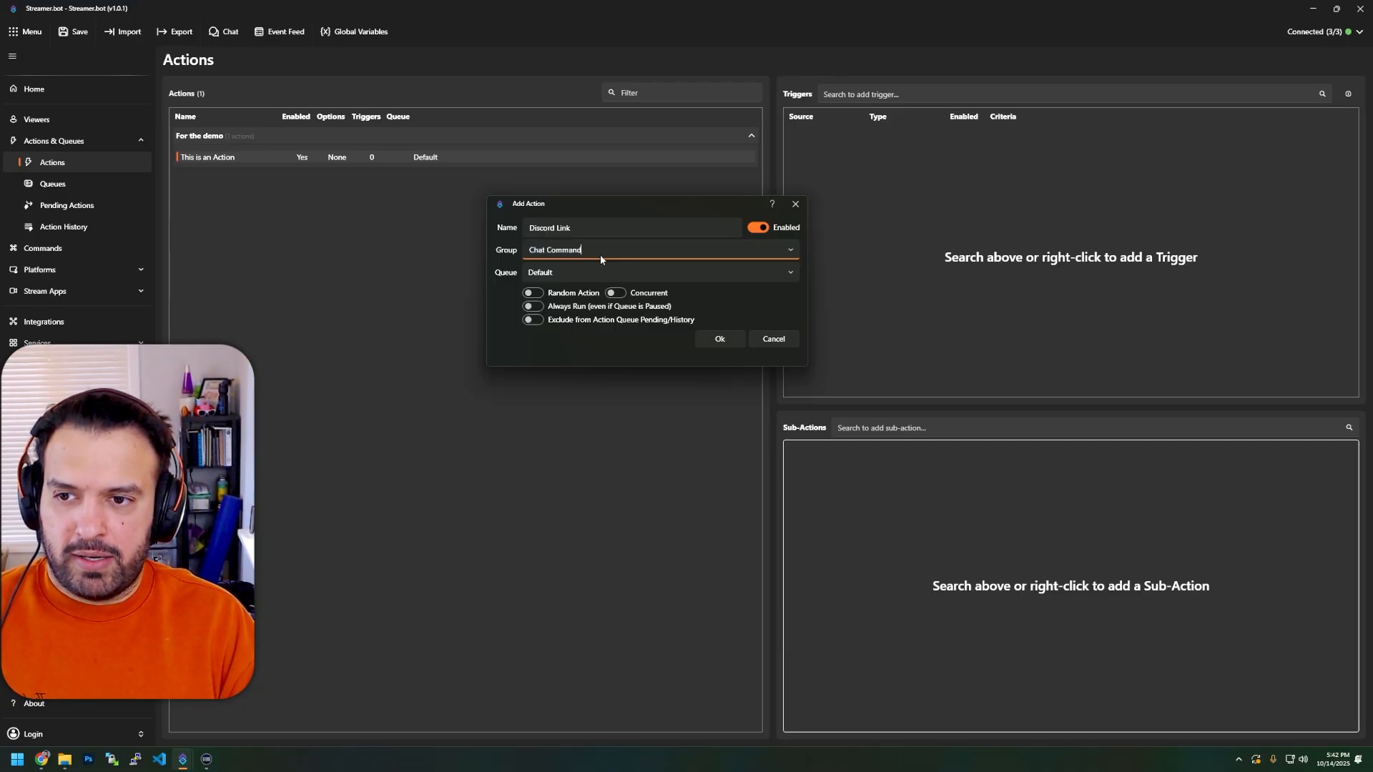
{"action": "type", "text": " Responses"}
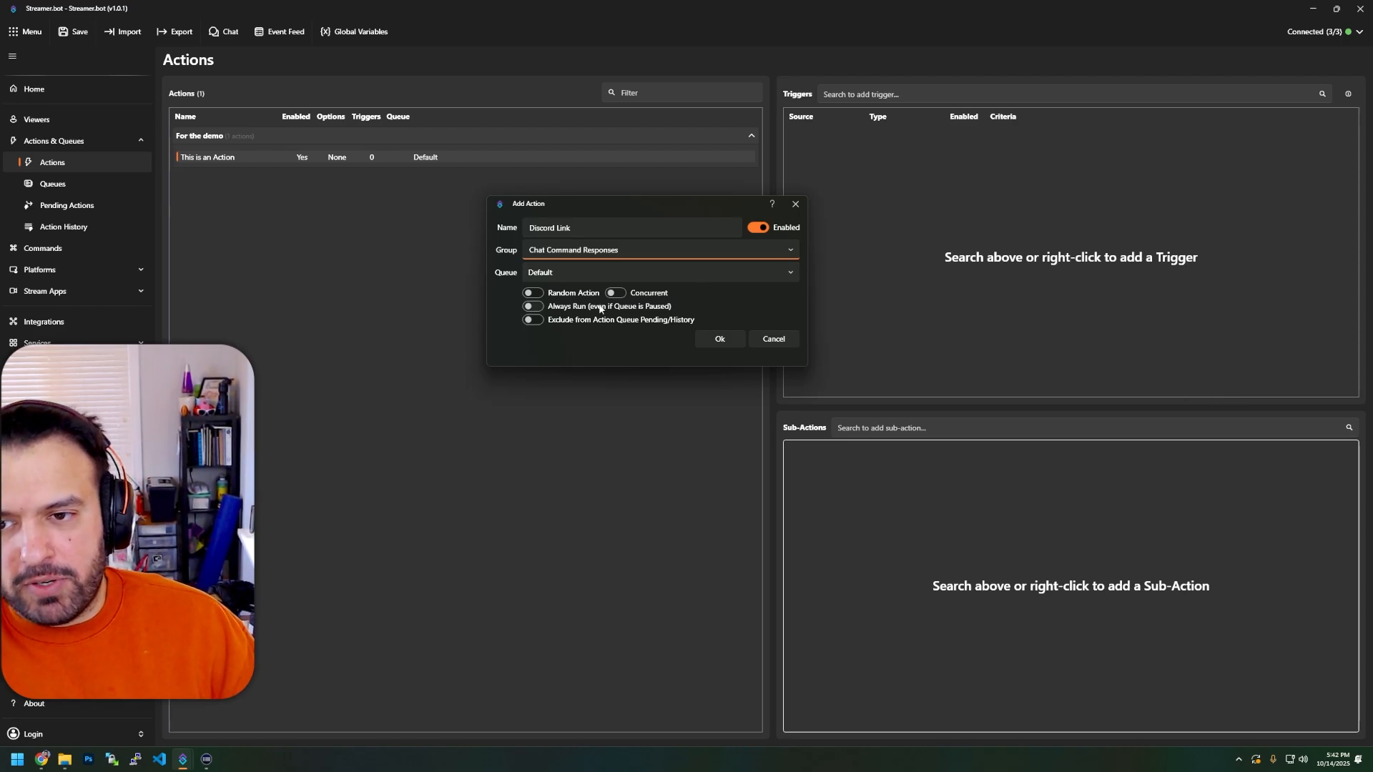
{"action": "left_click", "coordinate": [721, 341]}
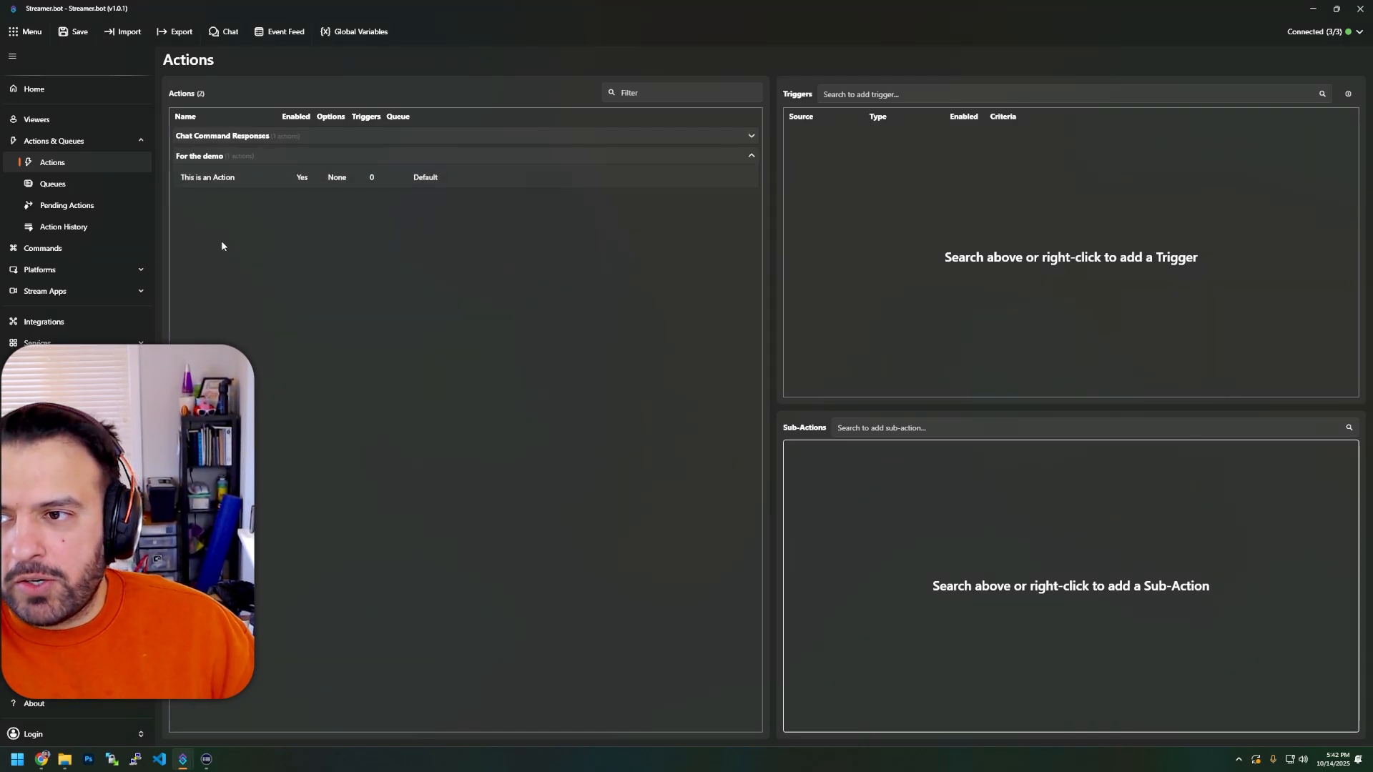
Add a Core Command Triggered trigger for the Discord Command (!discord, !disc) to the Discord Link action.
{"action": "left_click", "coordinate": [750, 137]}
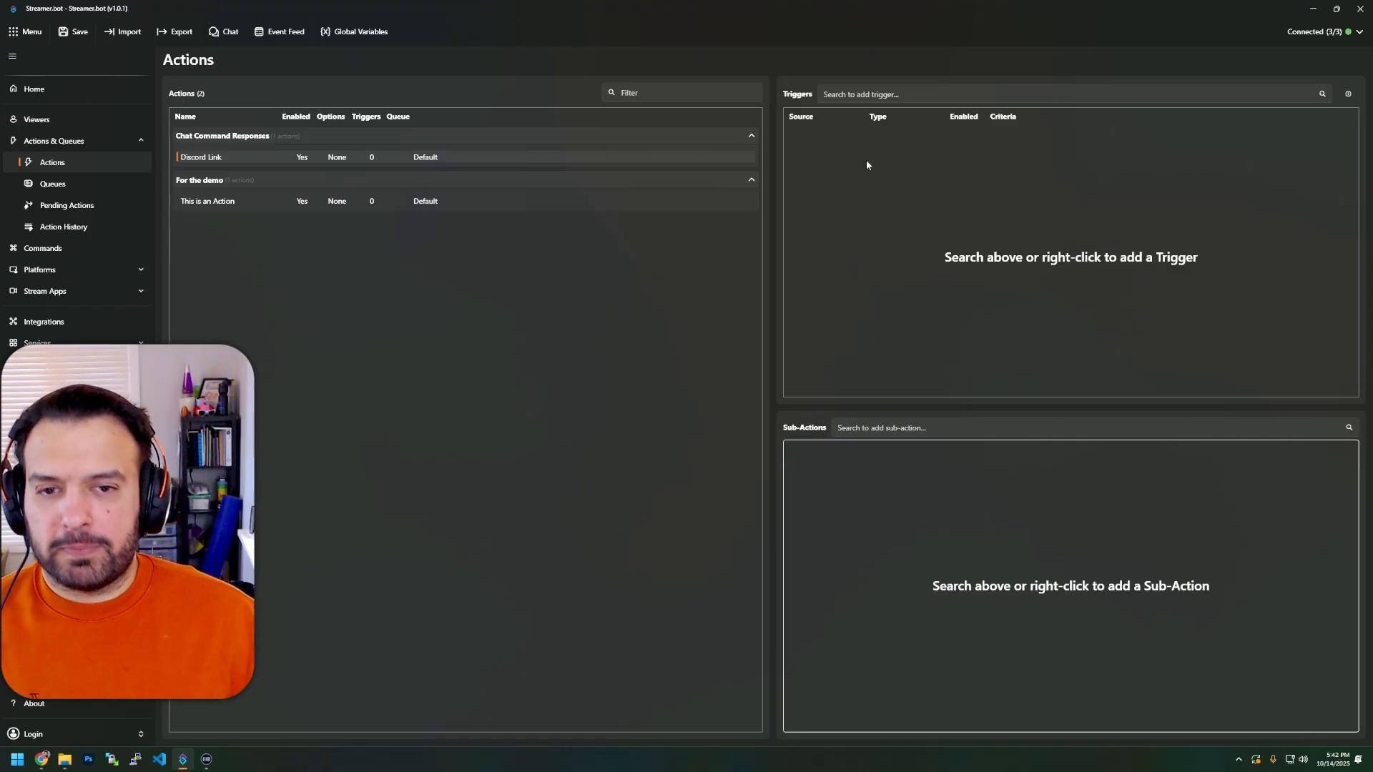
{"action": "right_click", "coordinate": [902, 176]}
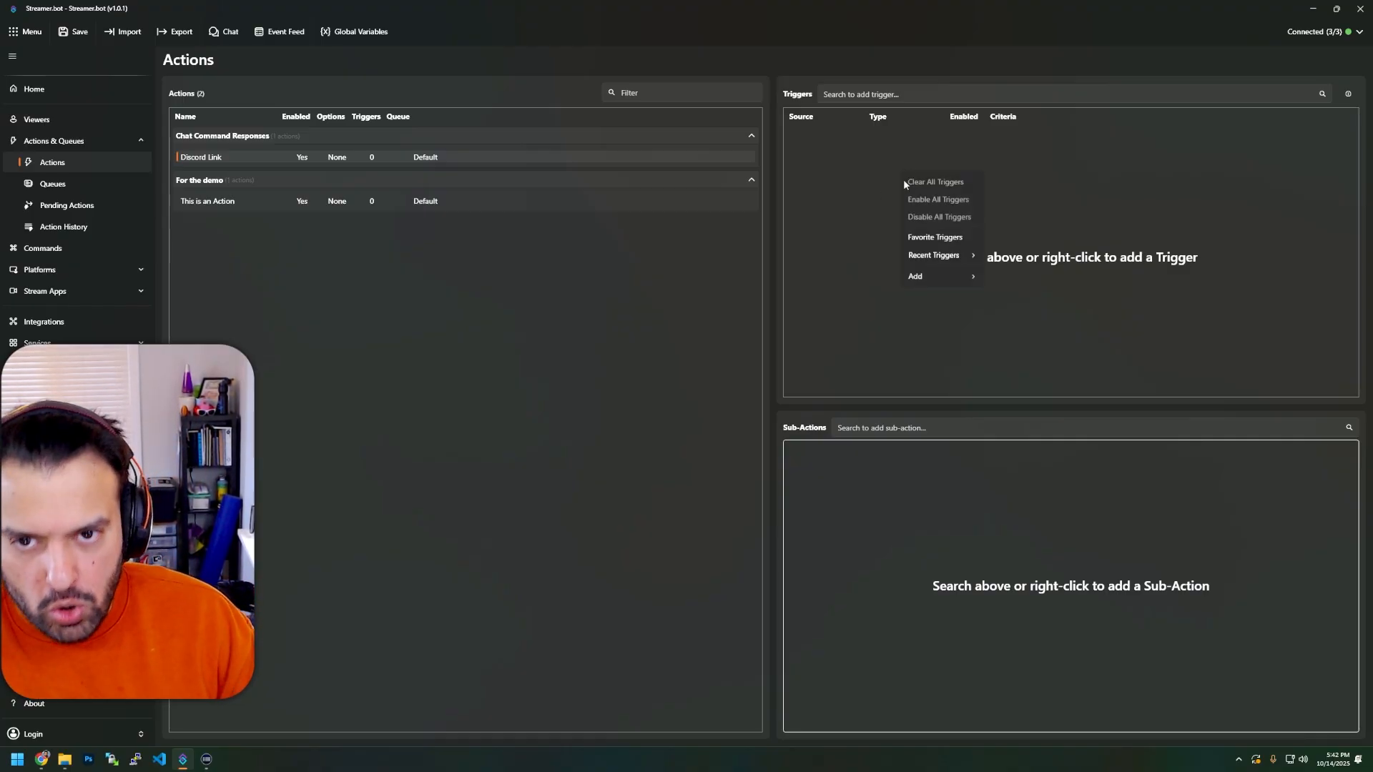
{"action": "mouse_move", "coordinate": [925, 278]}
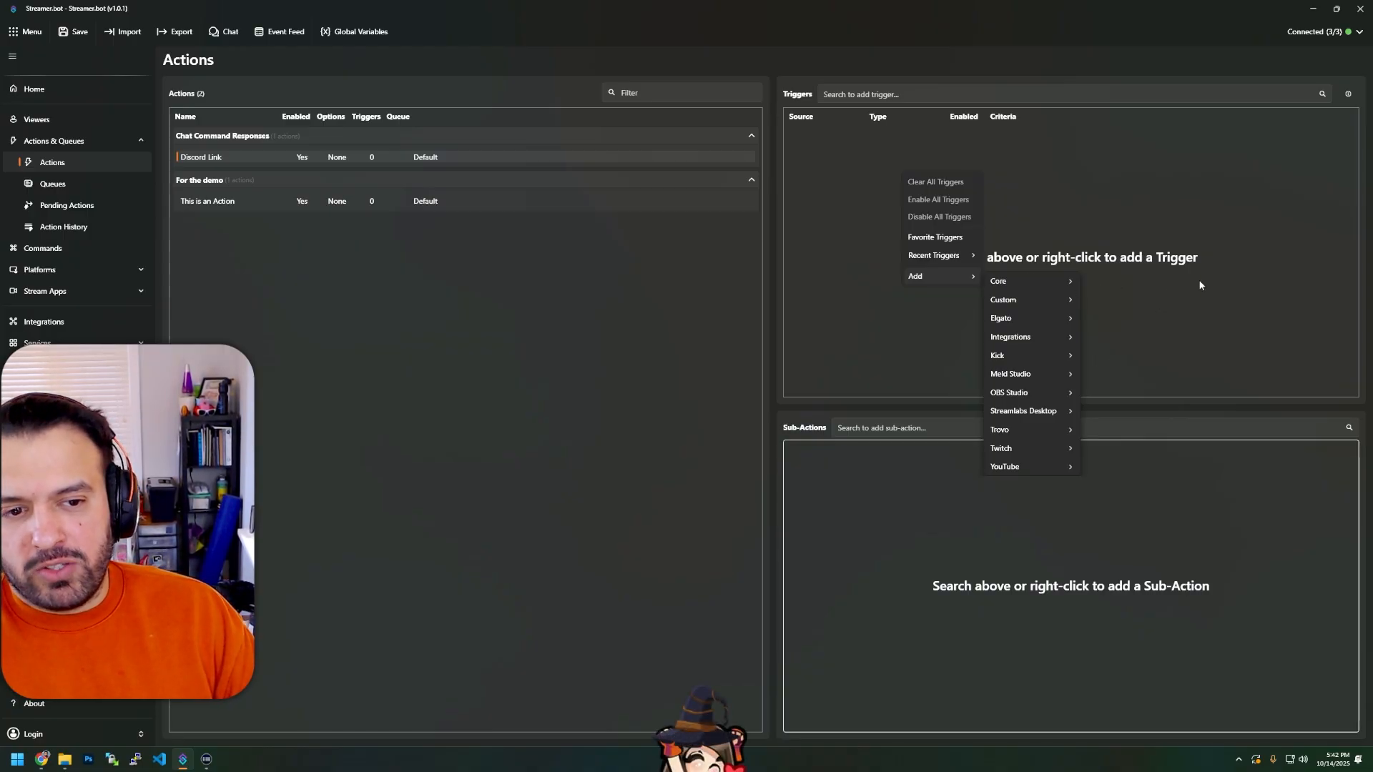
{"action": "mouse_move", "coordinate": [1054, 288]}
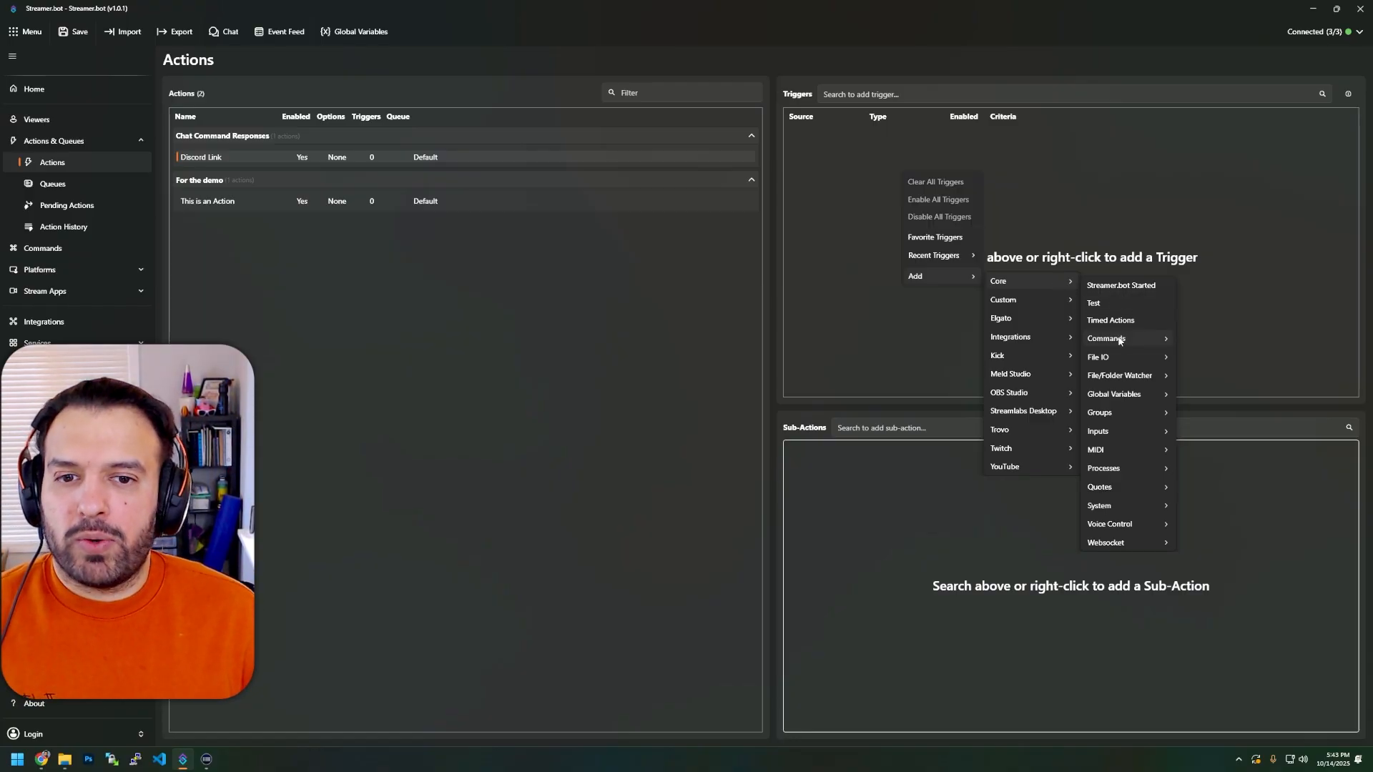
{"action": "mouse_move", "coordinate": [1123, 339]}
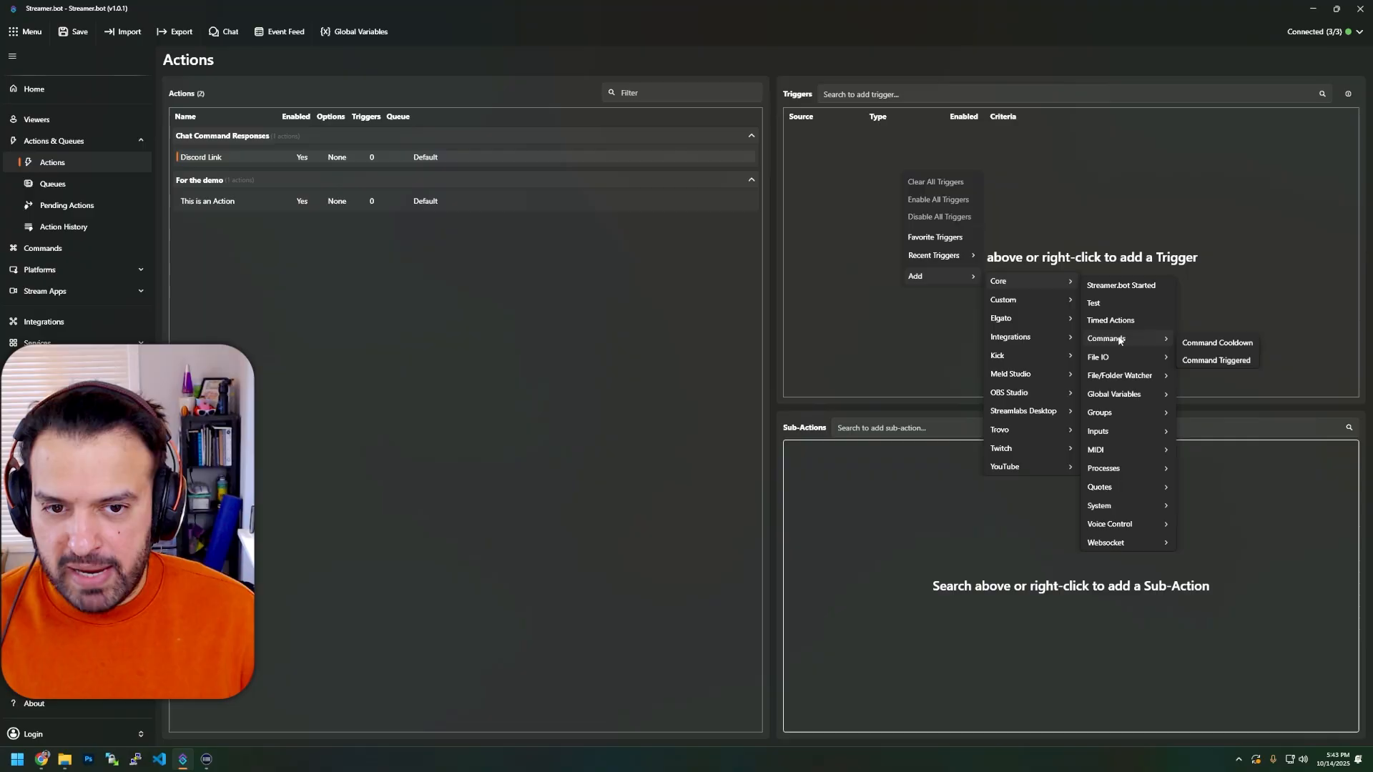
{"action": "left_click", "coordinate": [1216, 361]}
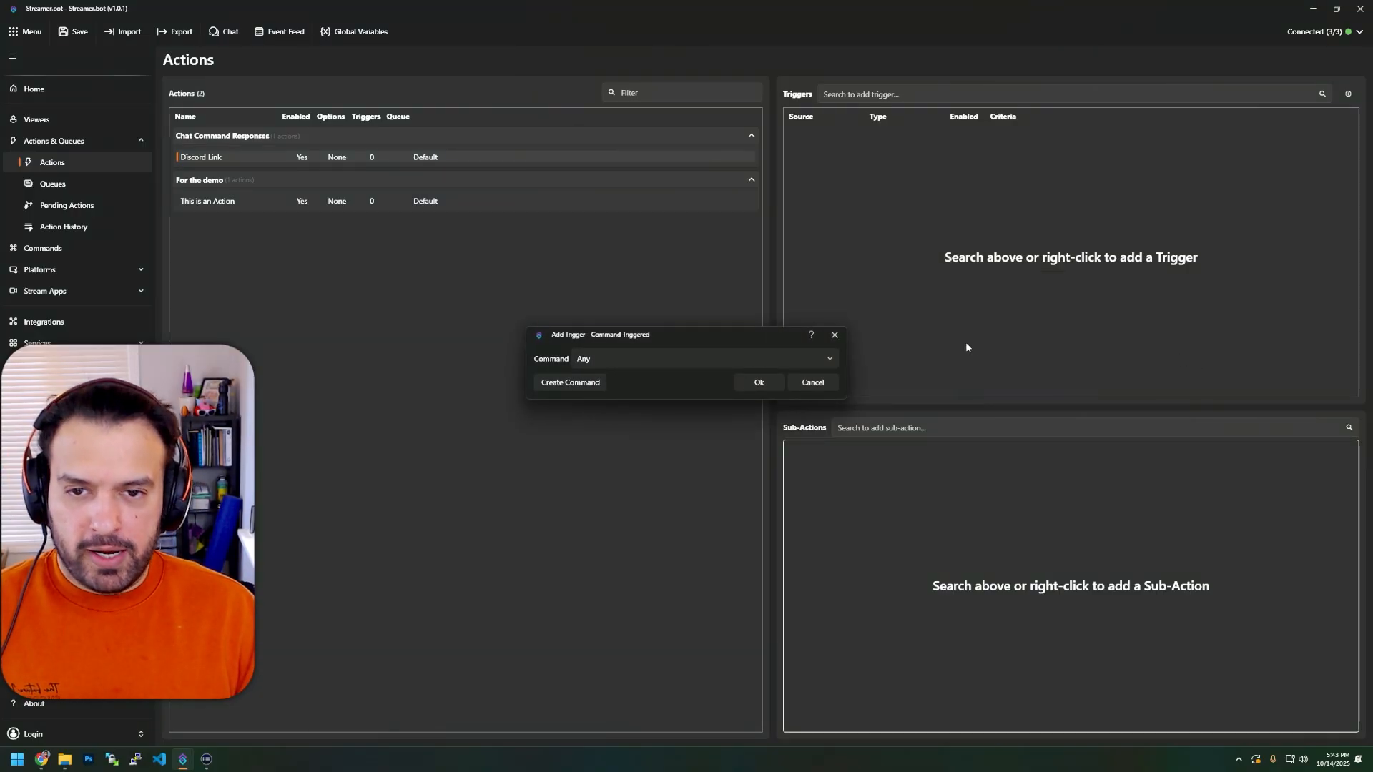
{"action": "left_click_drag", "start_coordinate": [679, 336], "coordinate": [796, 209]}
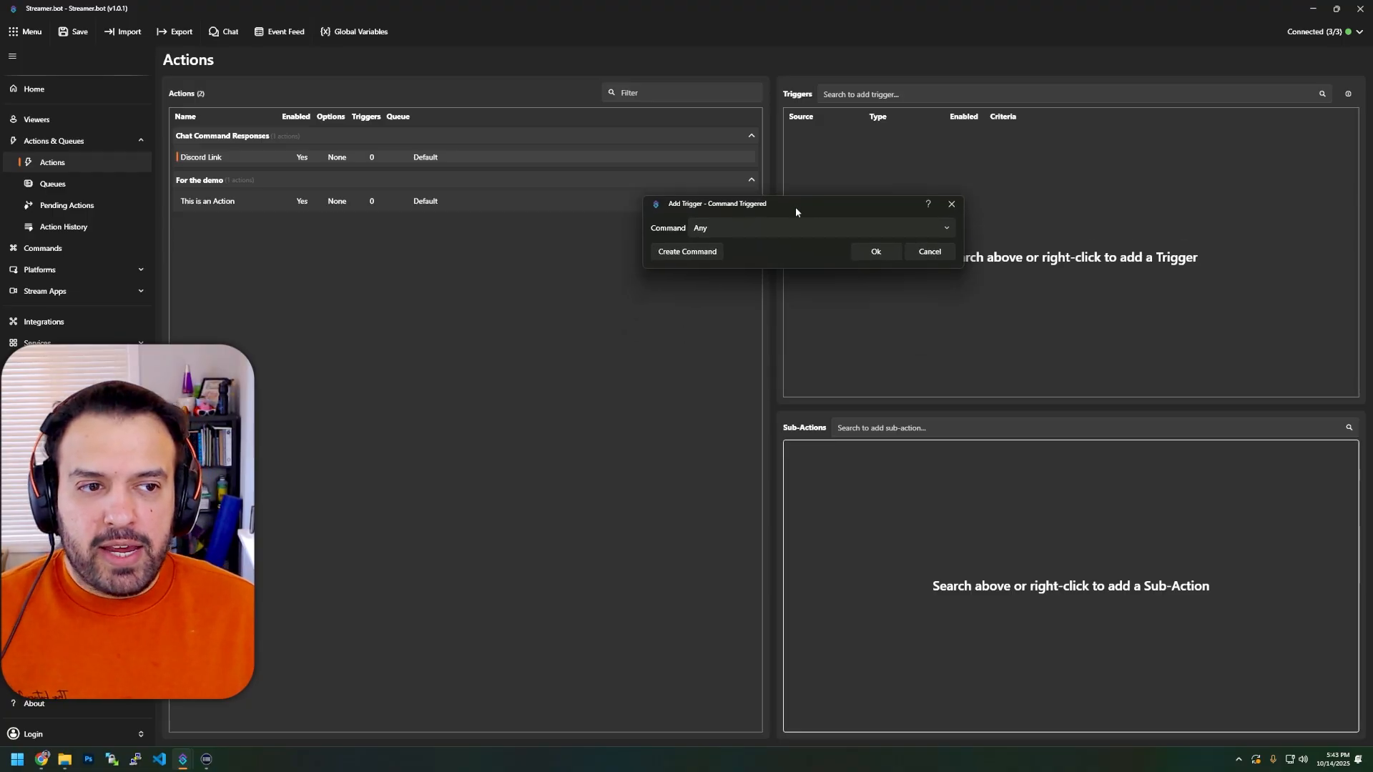
{"action": "left_click", "coordinate": [736, 228]}
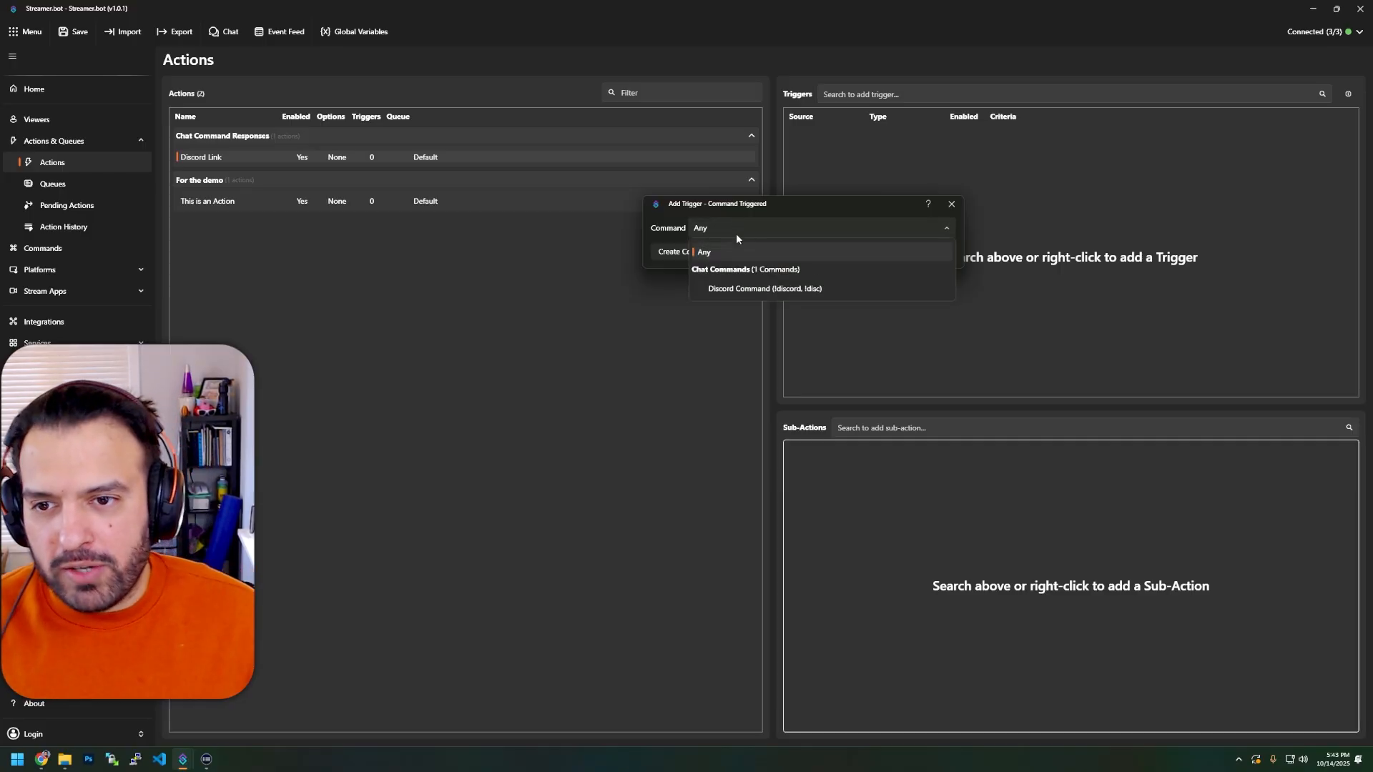
{"action": "left_click", "coordinate": [738, 290]}
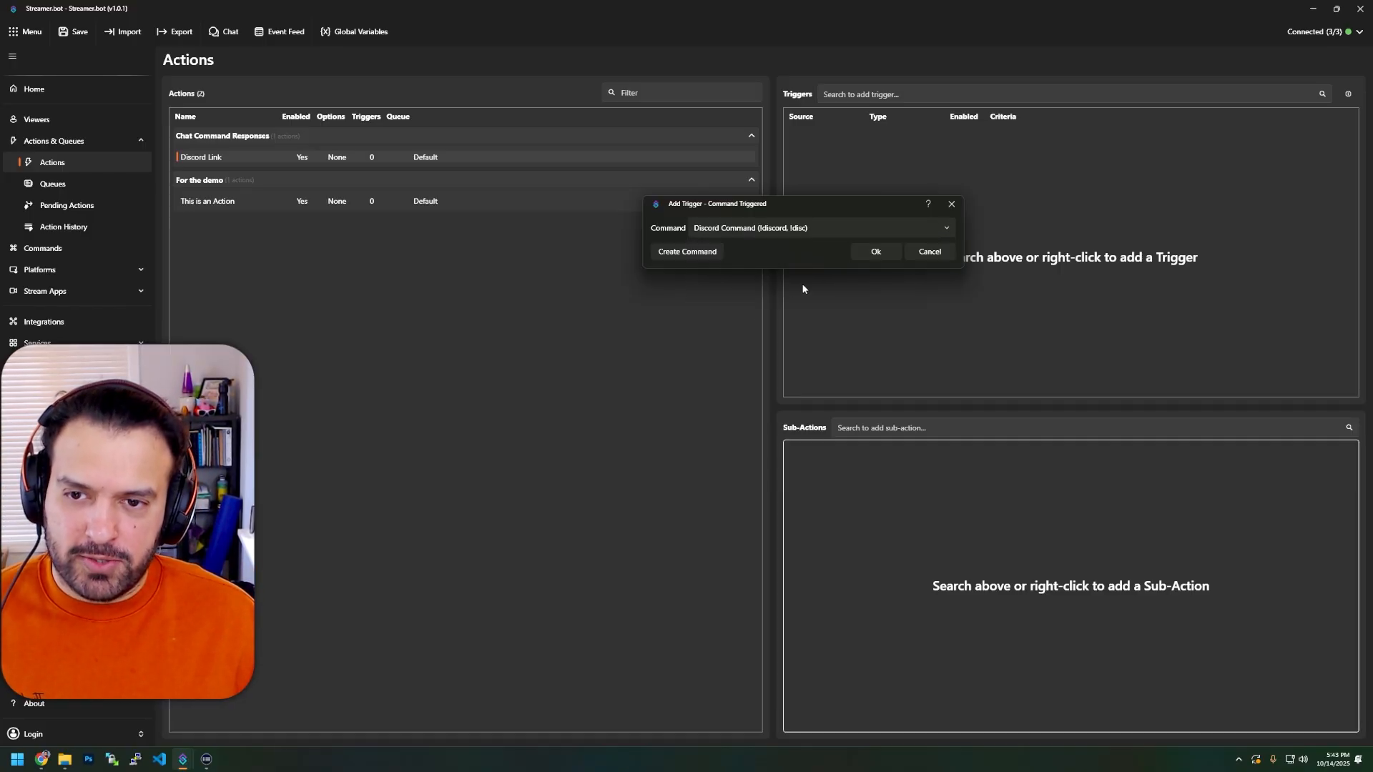
{"action": "left_click", "coordinate": [877, 251]}
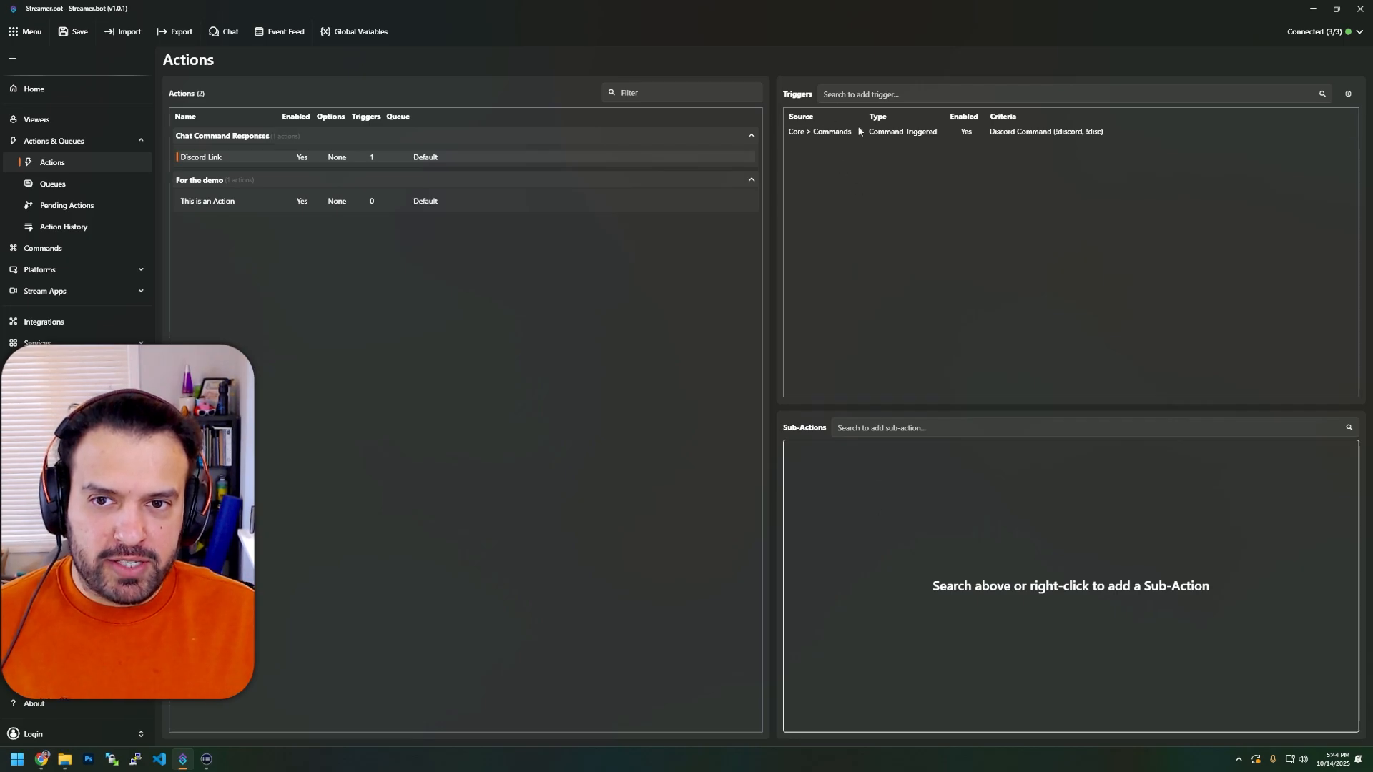
Search the sub-actions for "reply" and choose the Twitch chat Reply To Message sub-action for the Discord Link action.
{"action": "left_click", "coordinate": [904, 427]}
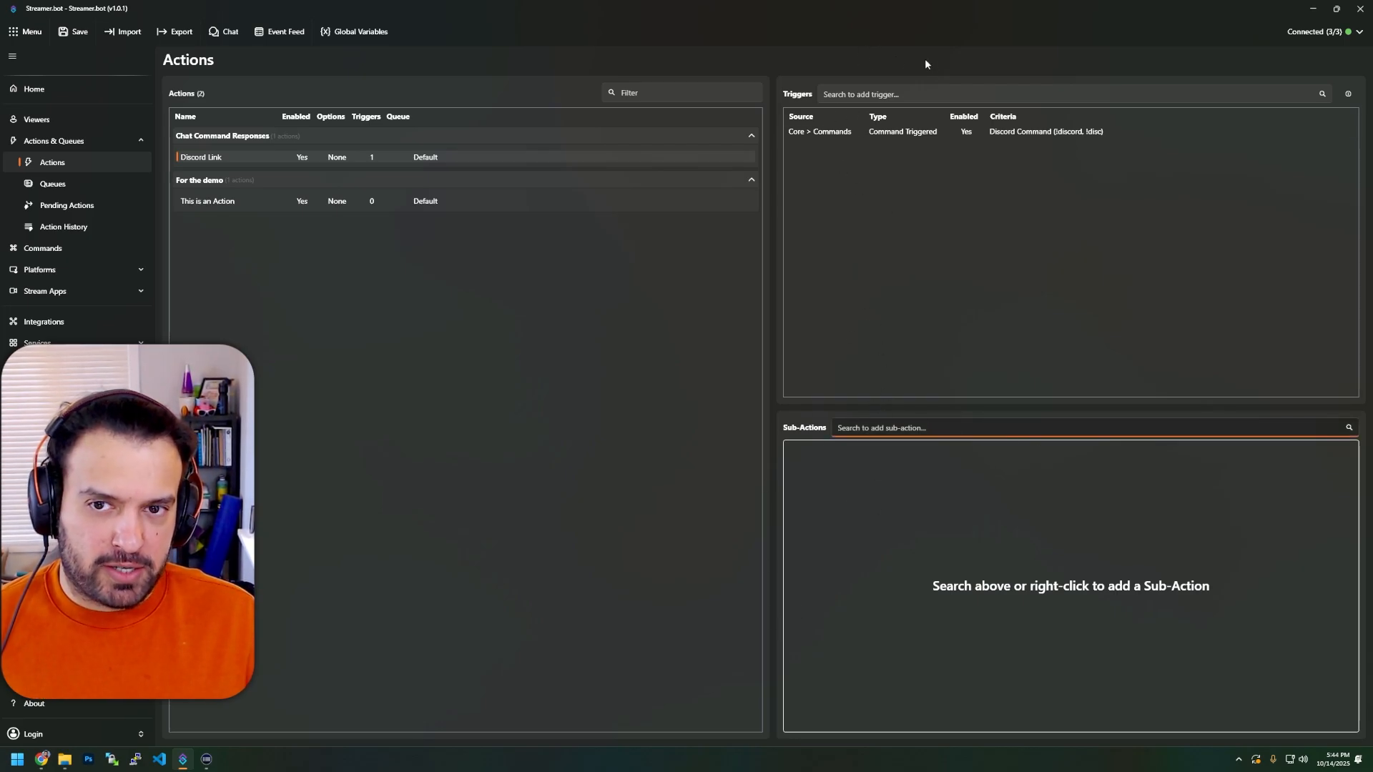
{"action": "left_click", "coordinate": [853, 95]}
{"action": "left_click", "coordinate": [877, 427]}
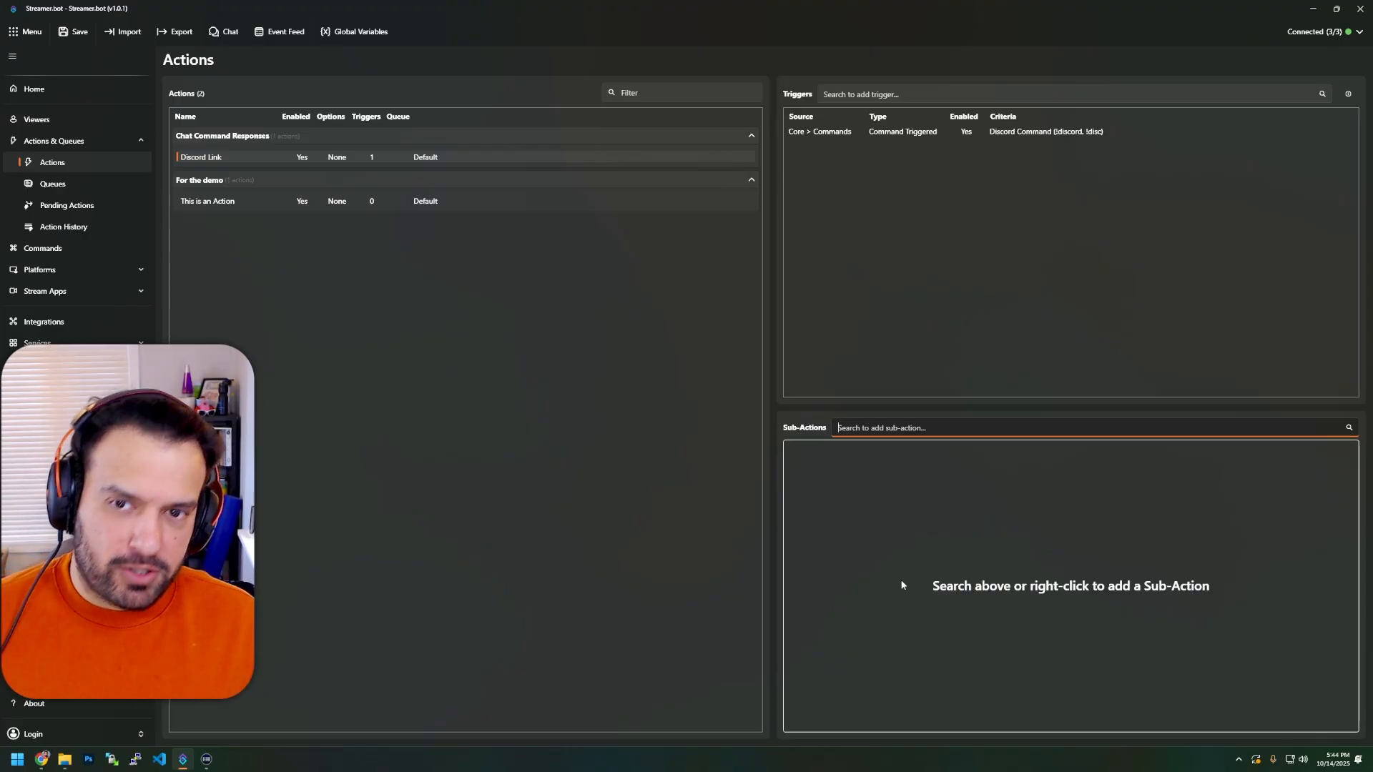
{"action": "type", "text": "reply"}
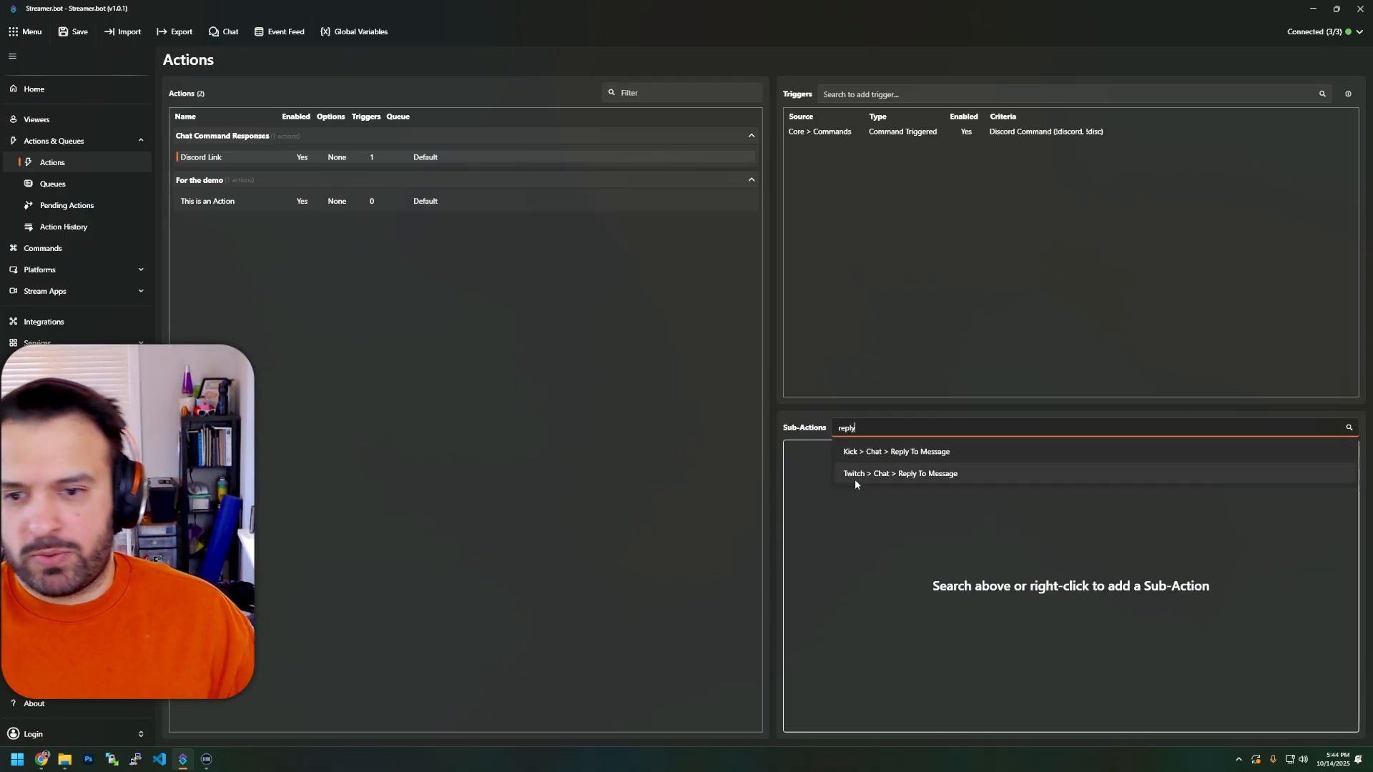
{"action": "left_click", "coordinate": [859, 475]}
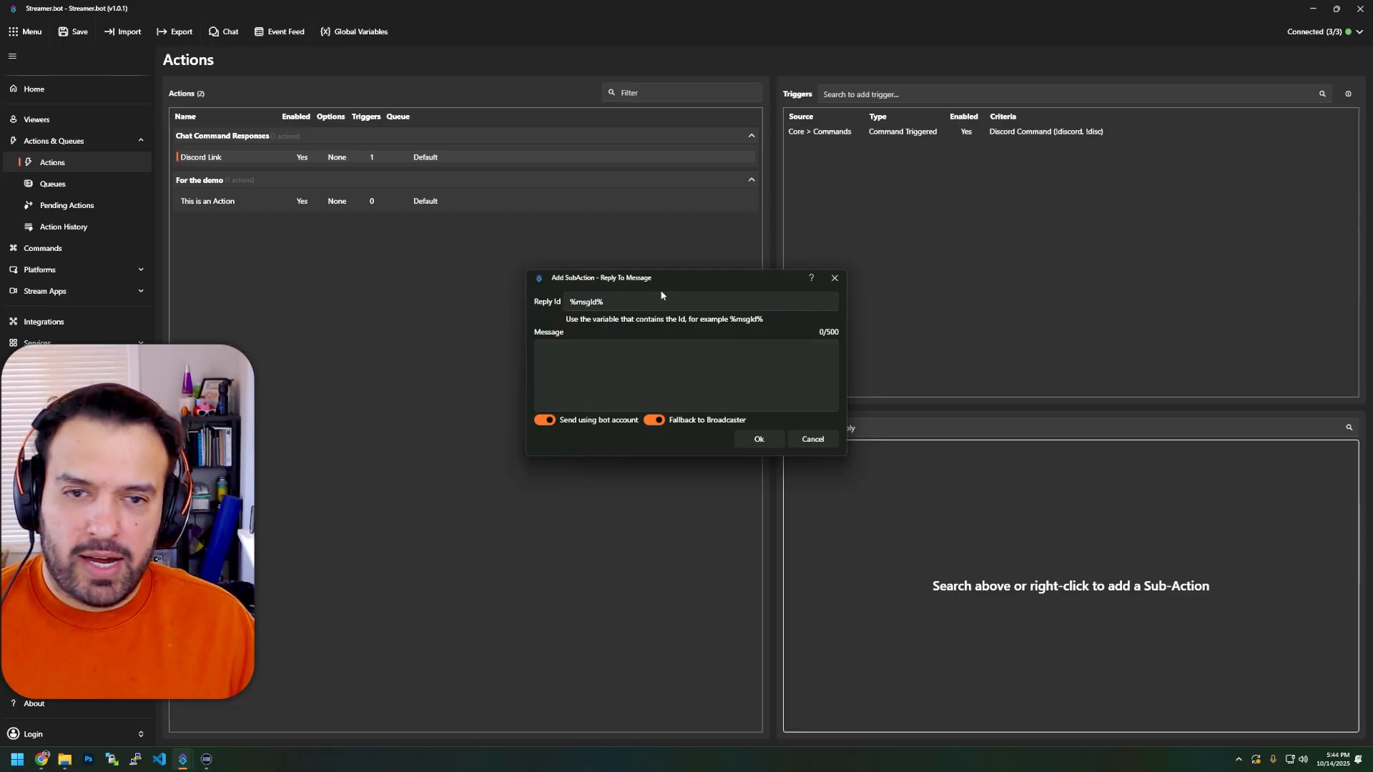
{"action": "left_click_drag", "start_coordinate": [693, 282], "coordinate": [959, 196]}
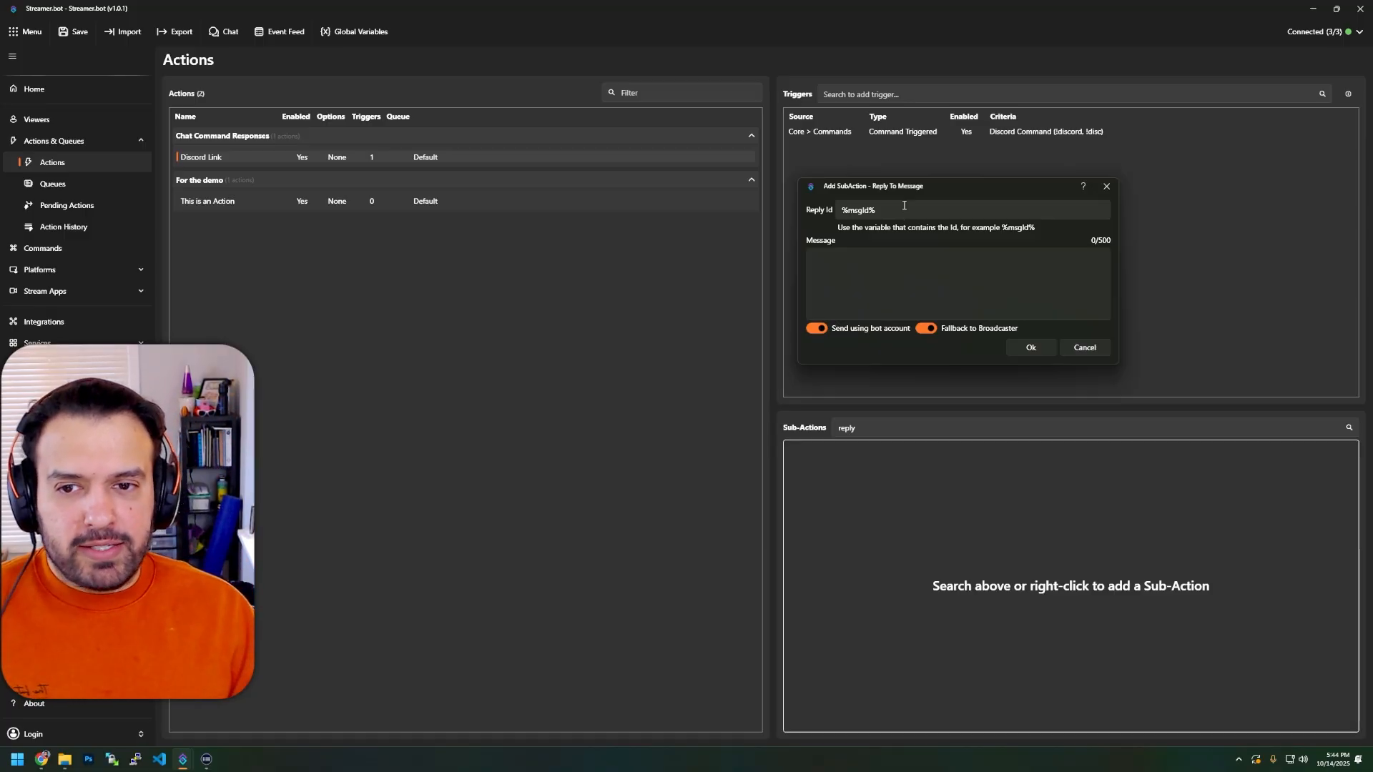
{"action": "left_click", "coordinate": [1100, 256]}
{"action": "type", "text": "Hey, "}
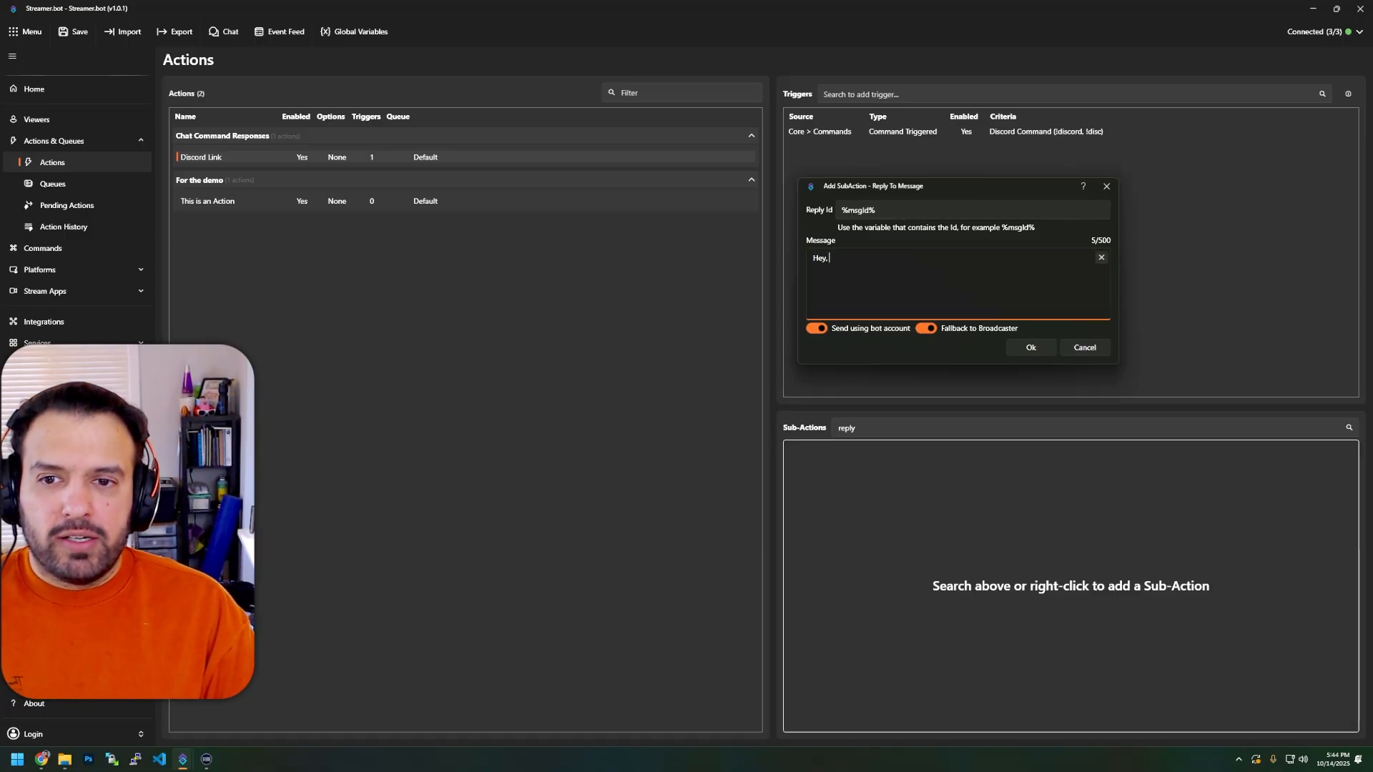
{"action": "type", "text": "join my discord "}
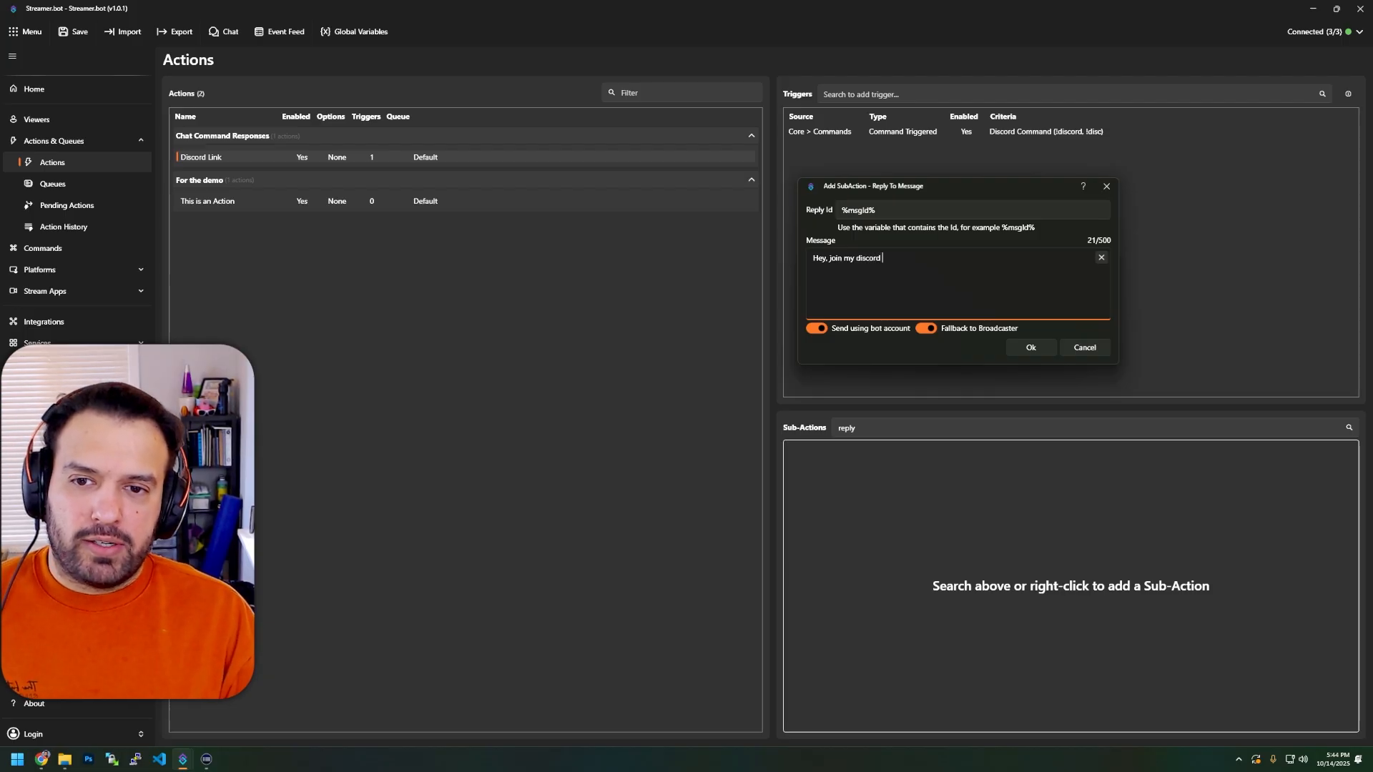
{"action": "type", "text": "at https://"}
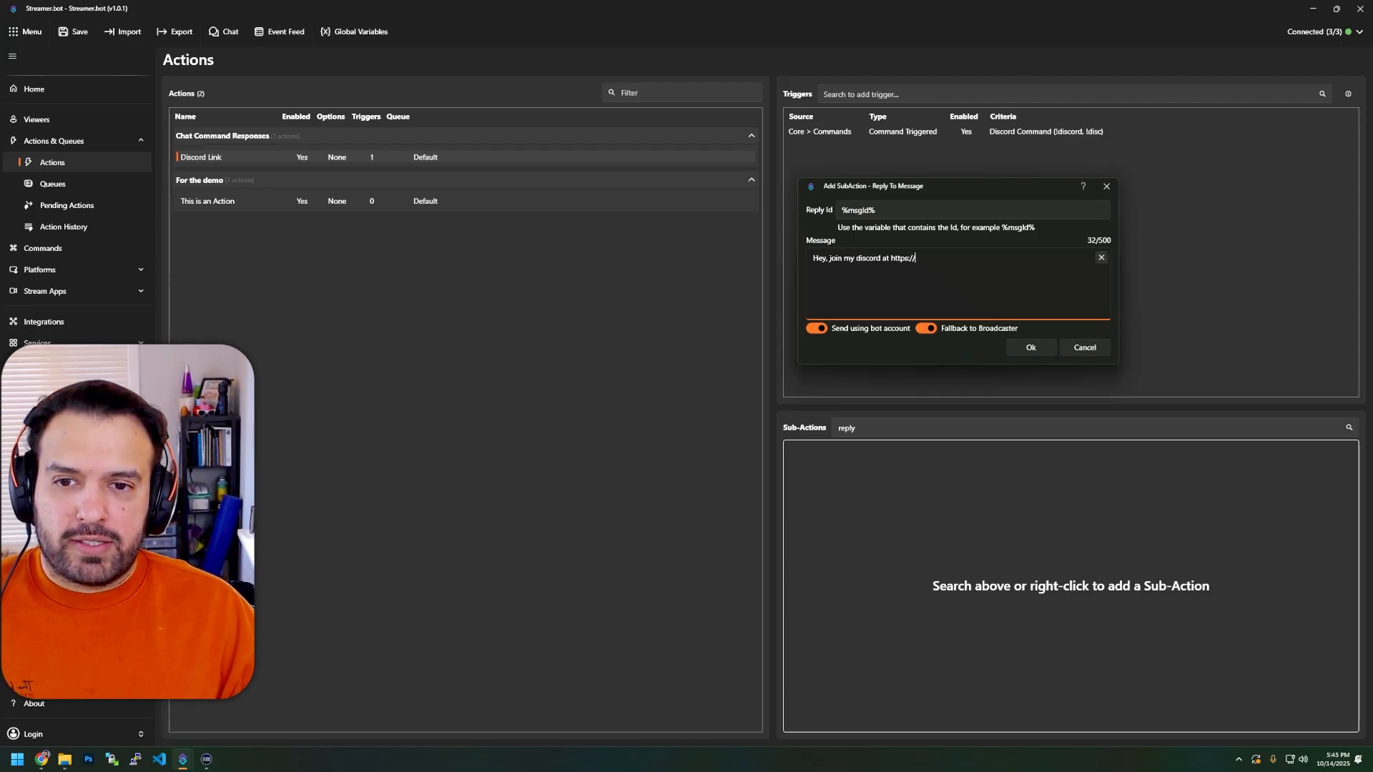
{"action": "type", "text": "brofar.tv/di"}
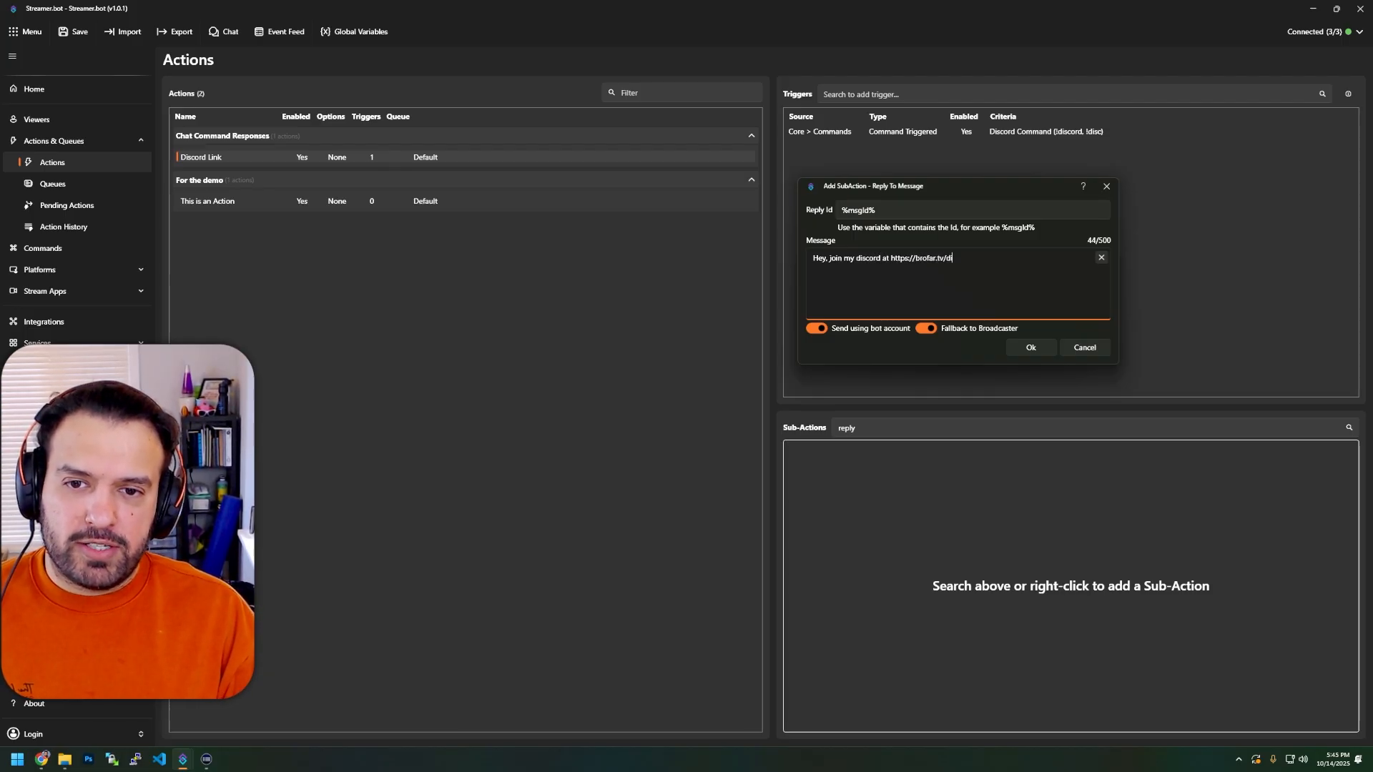
{"action": "type", "text": "scord"}
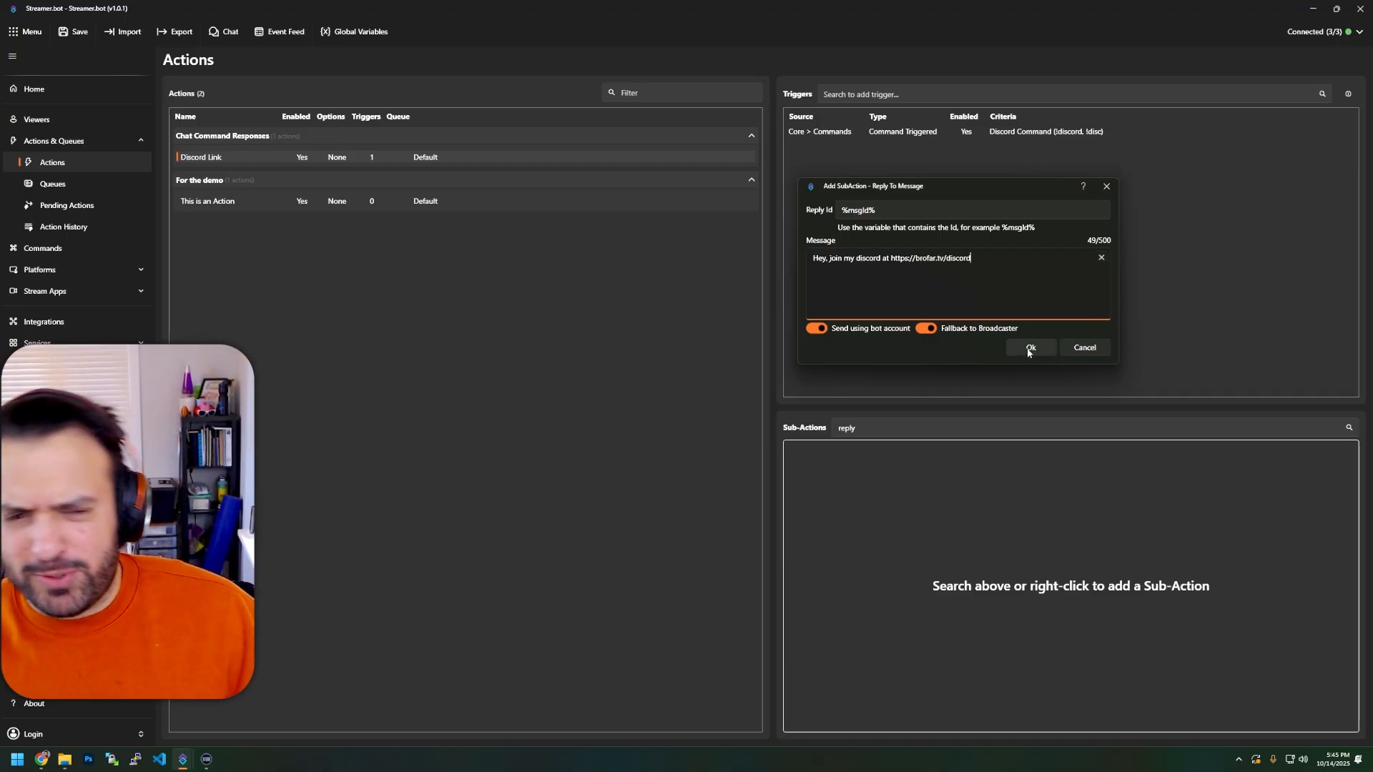
{"action": "left_click", "coordinate": [1030, 349]}
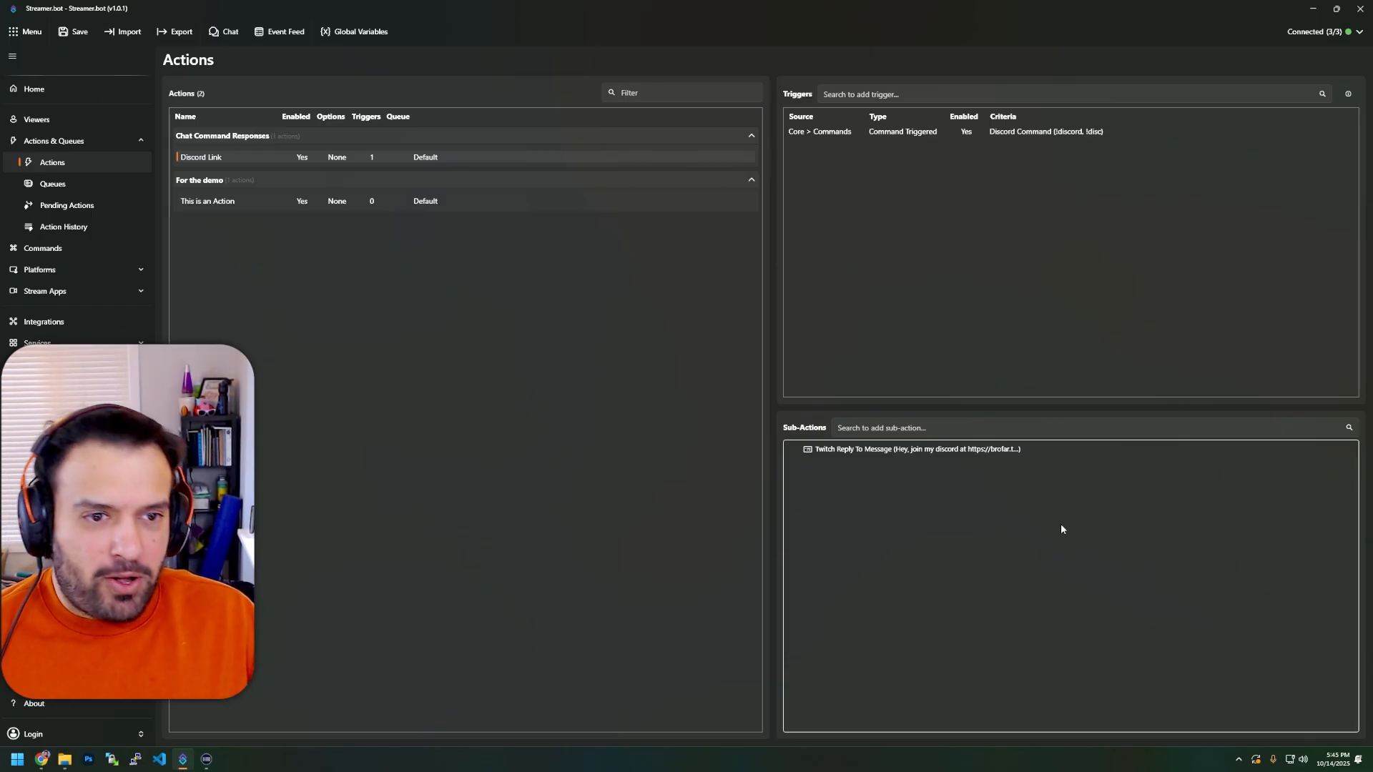
Edit the Twitch reply message to insert the %username% variable between "Hey" and the comma.
{"action": "left_click", "coordinate": [23, 248]}
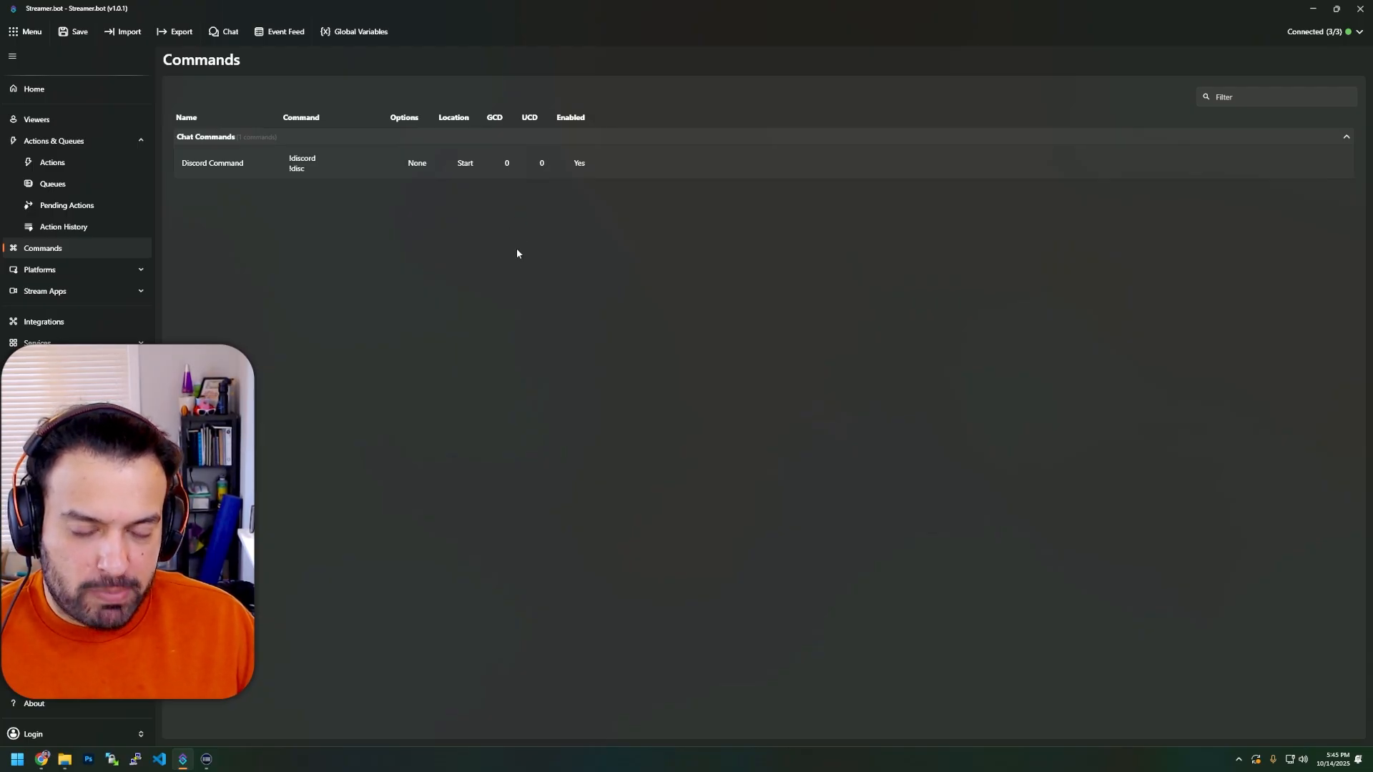
{"action": "left_click", "coordinate": [52, 163]}
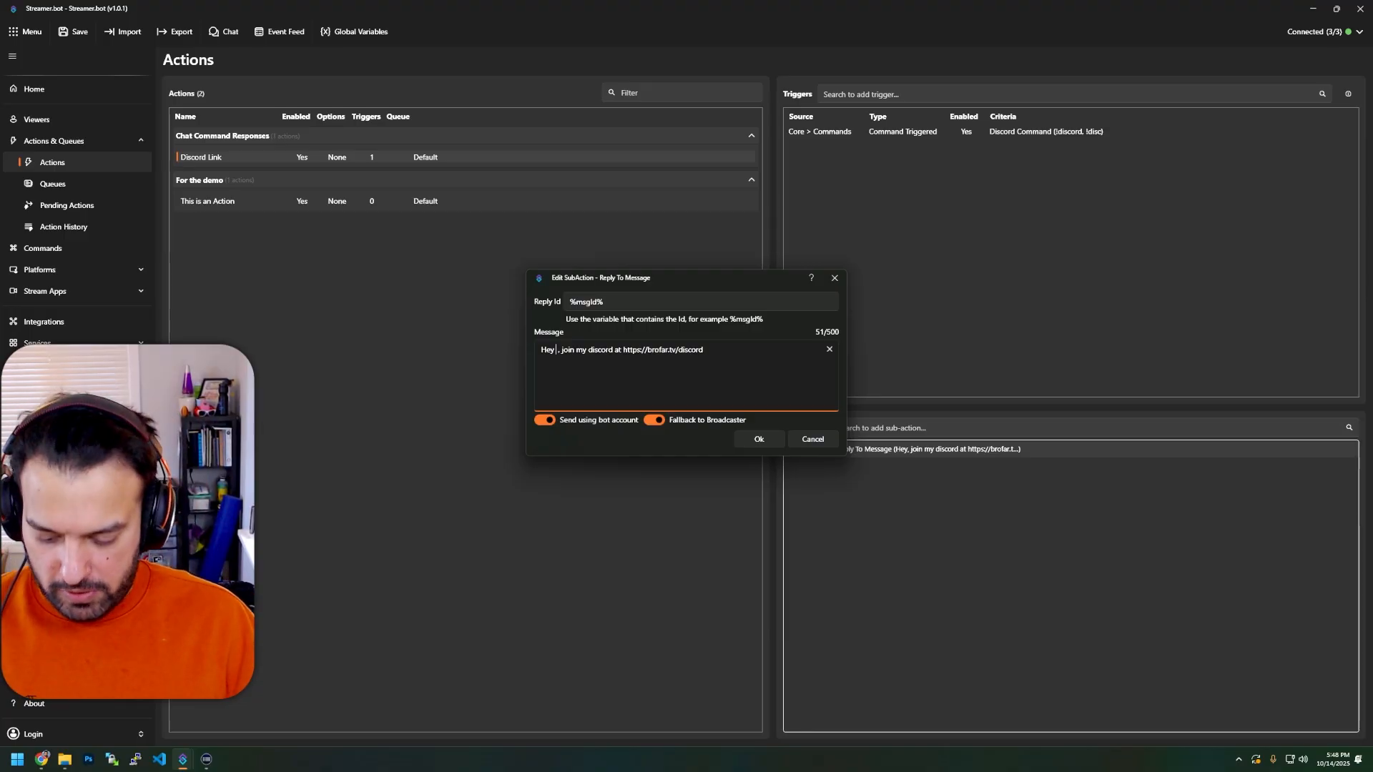
{"action": "type", "text": "%"}
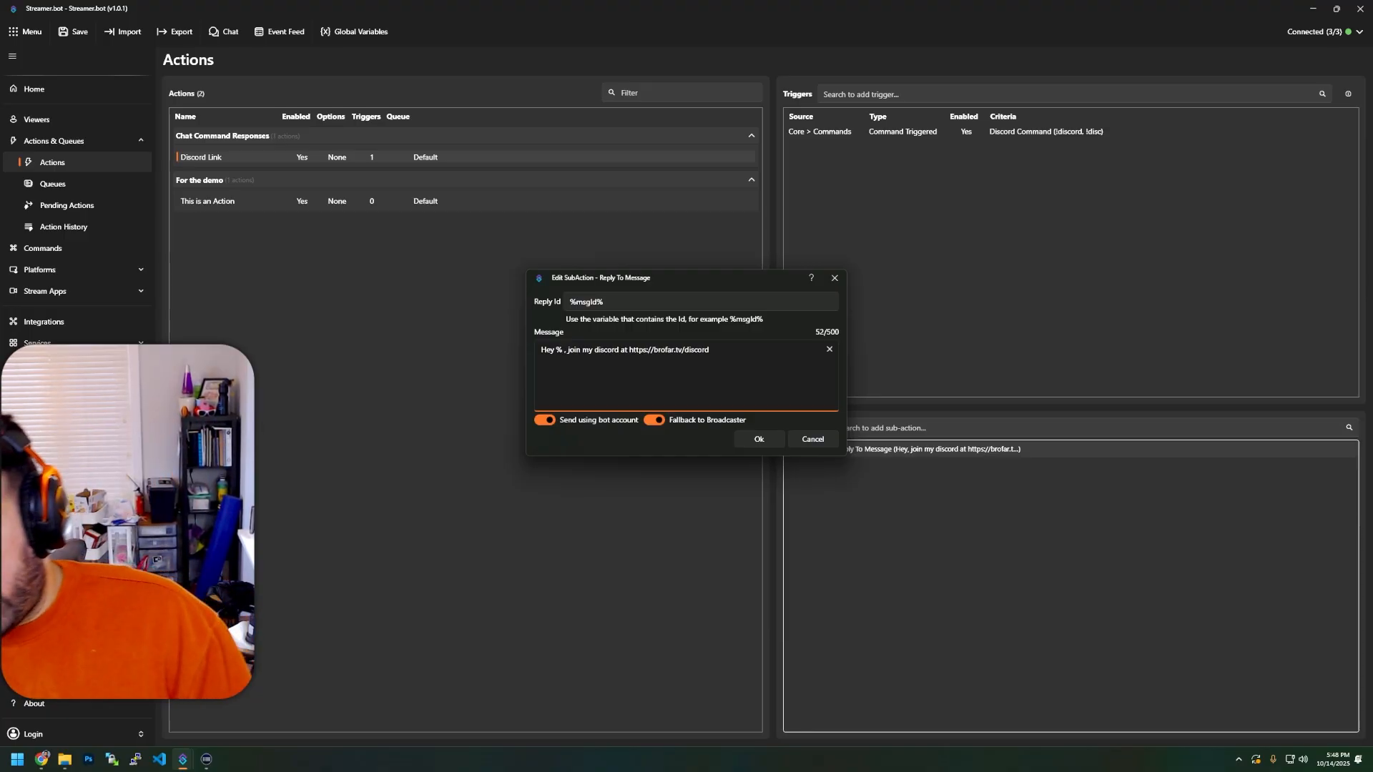
{"action": "type", "text": "username"}
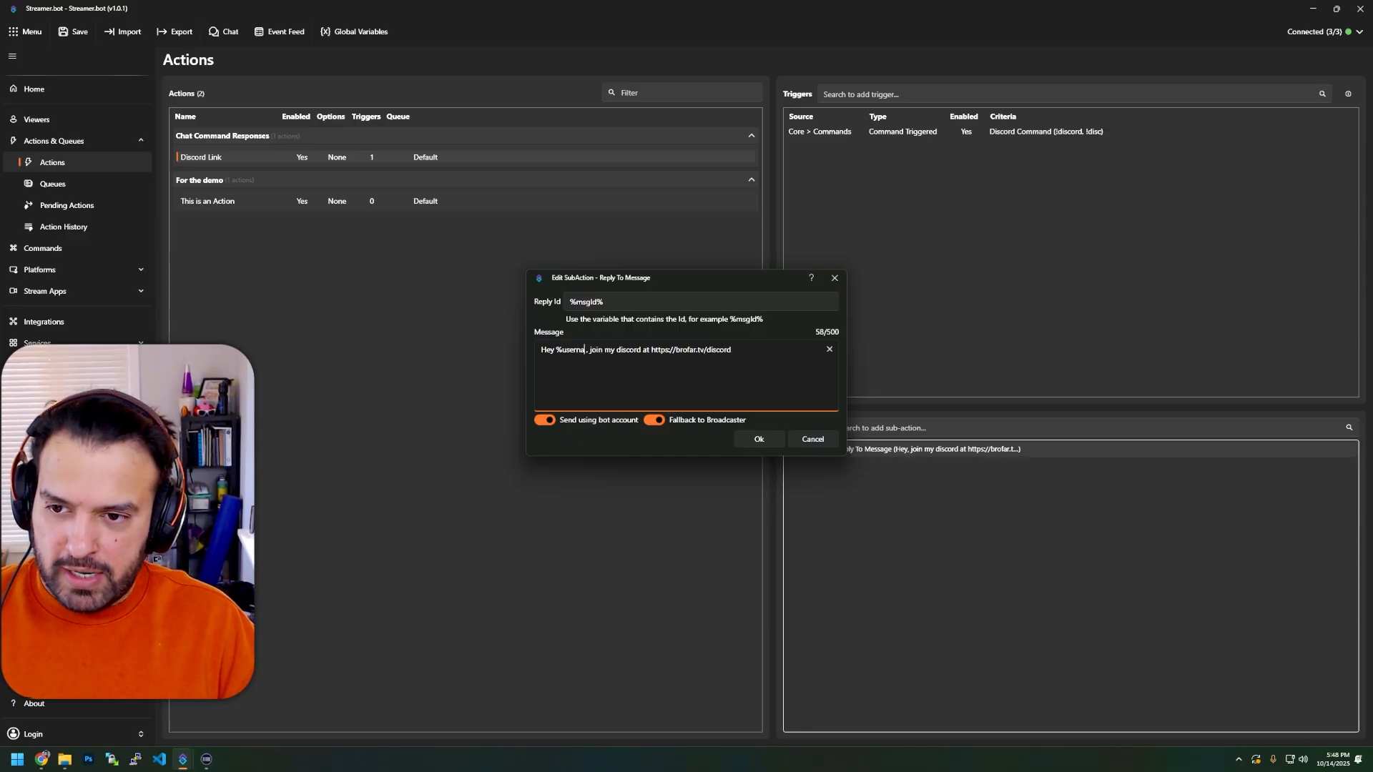
{"action": "type", "text": "%"}
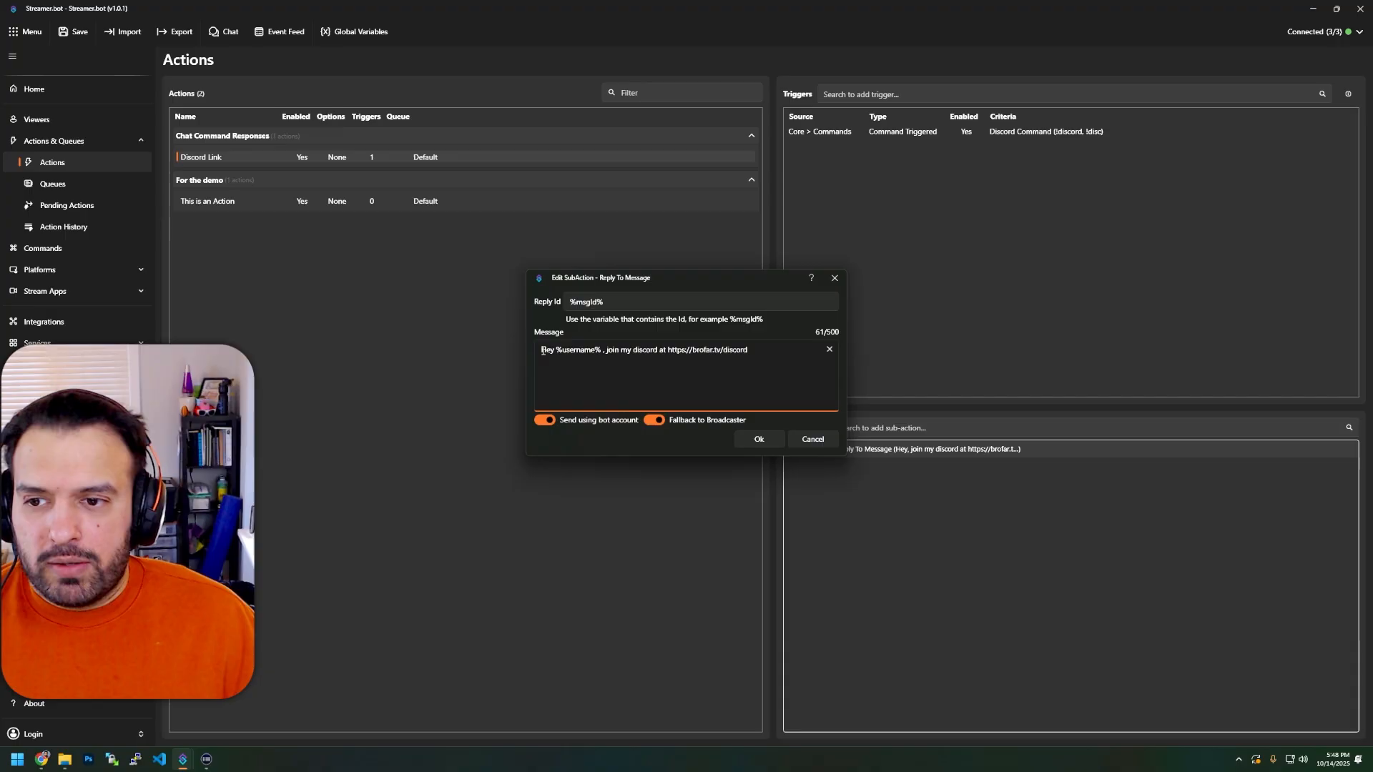
{"action": "left_click_drag", "start_coordinate": [556, 350], "coordinate": [602, 349]}
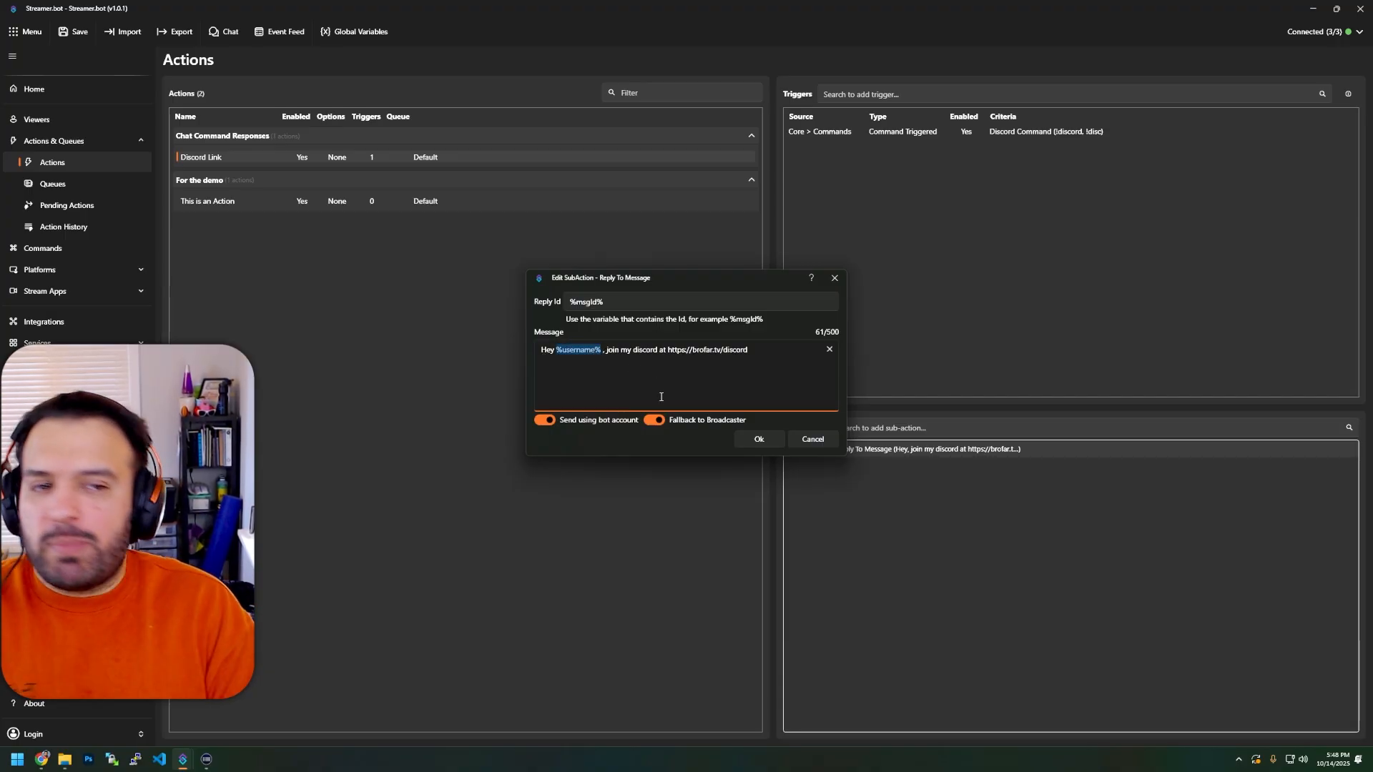
{"action": "key", "text": "Right"}
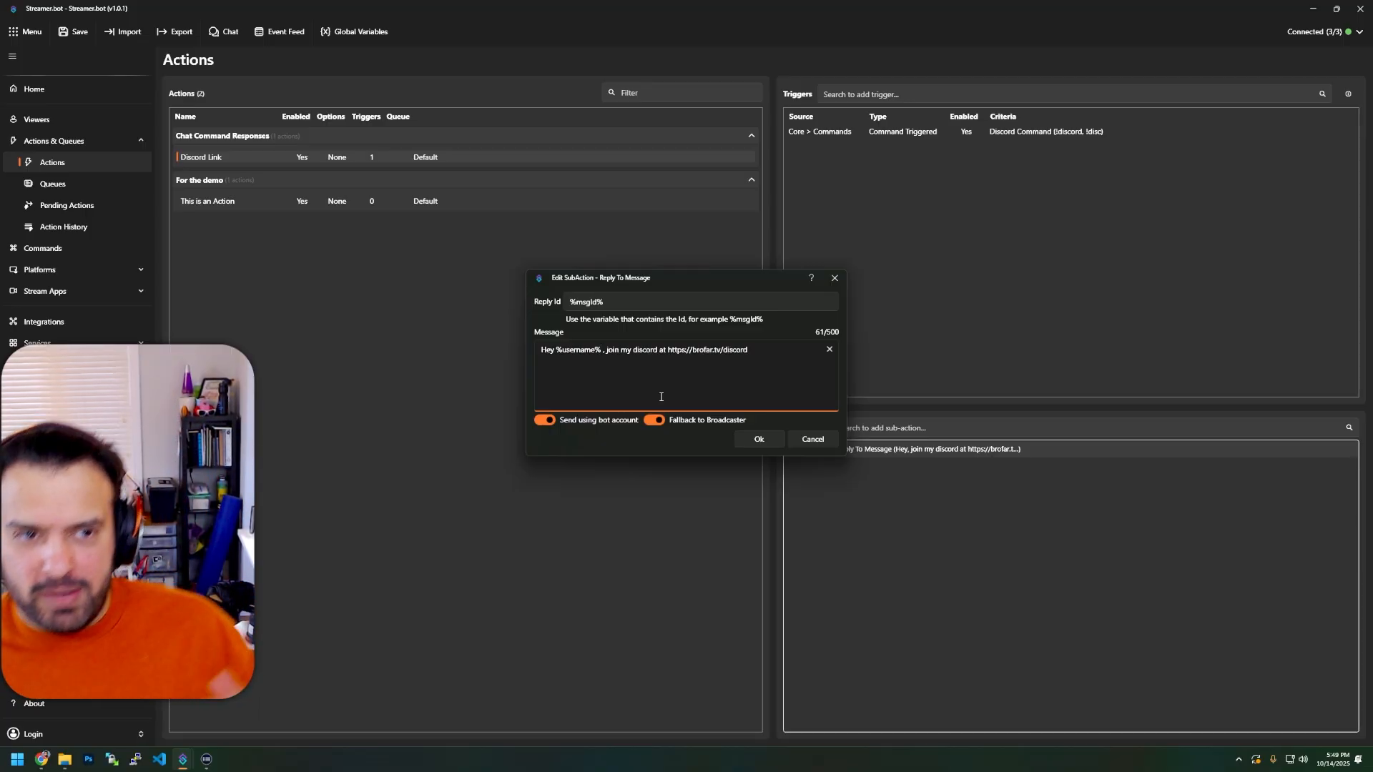
{"action": "key", "text": "Delete"}
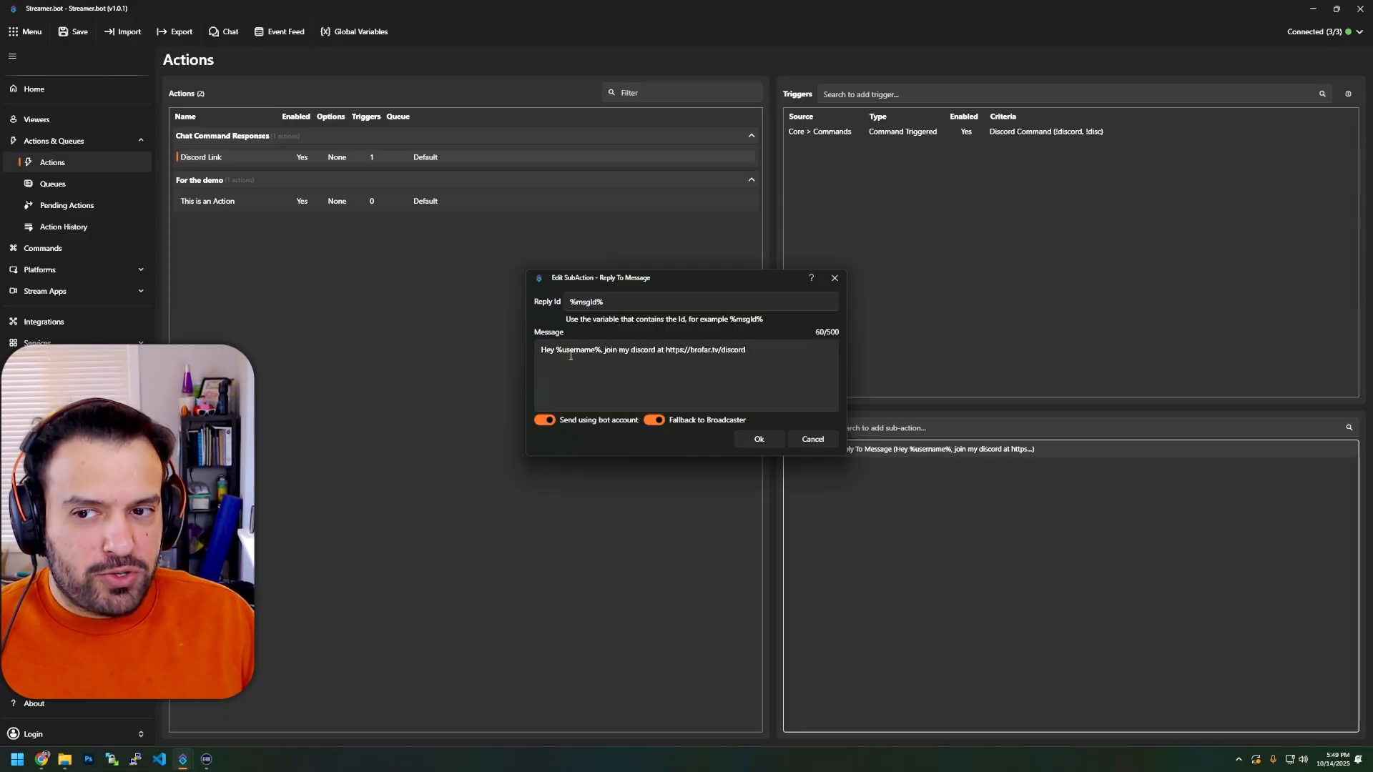
Put an @ directly before %username% in the Twitch reply message and save the sub-action.
{"action": "left_click", "coordinate": [566, 350]}
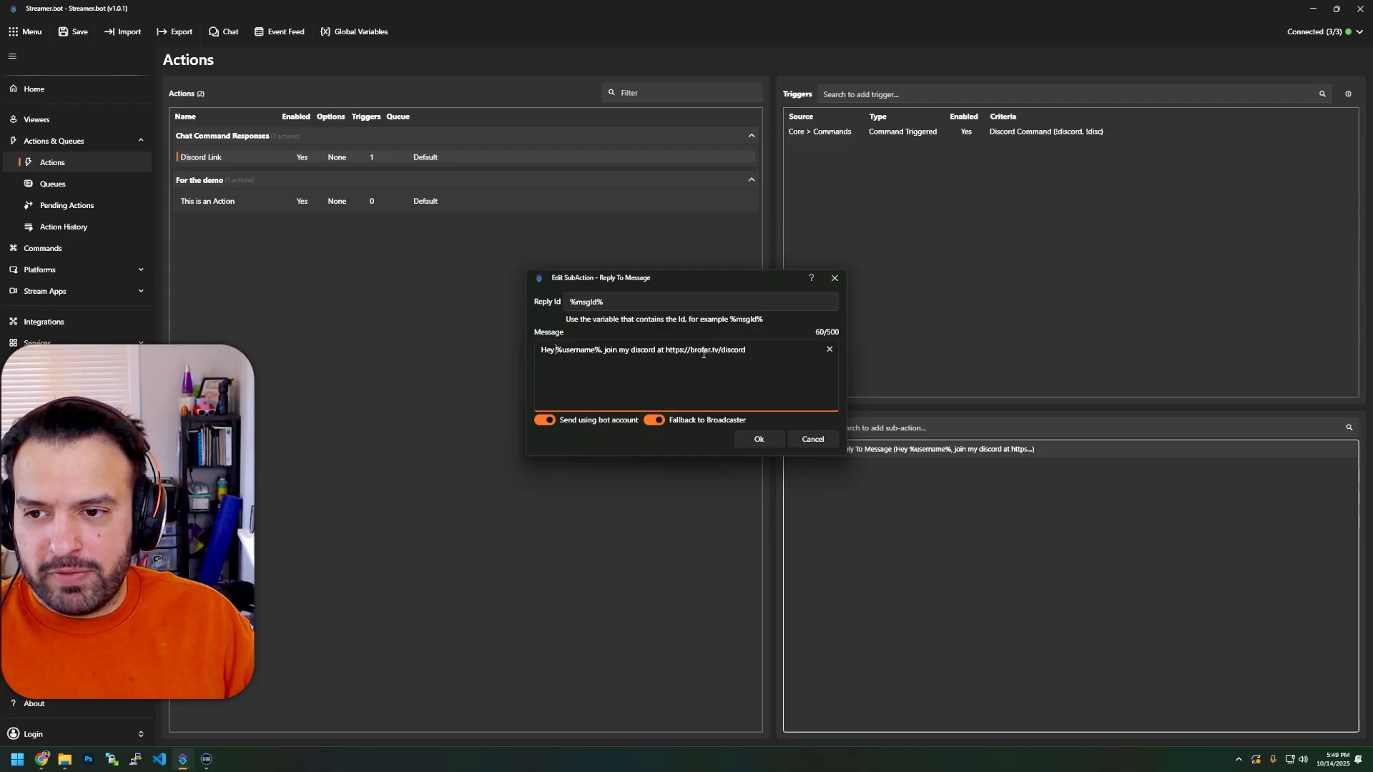
{"action": "left_click", "coordinate": [563, 349]}
{"action": "type", "text": "@"}
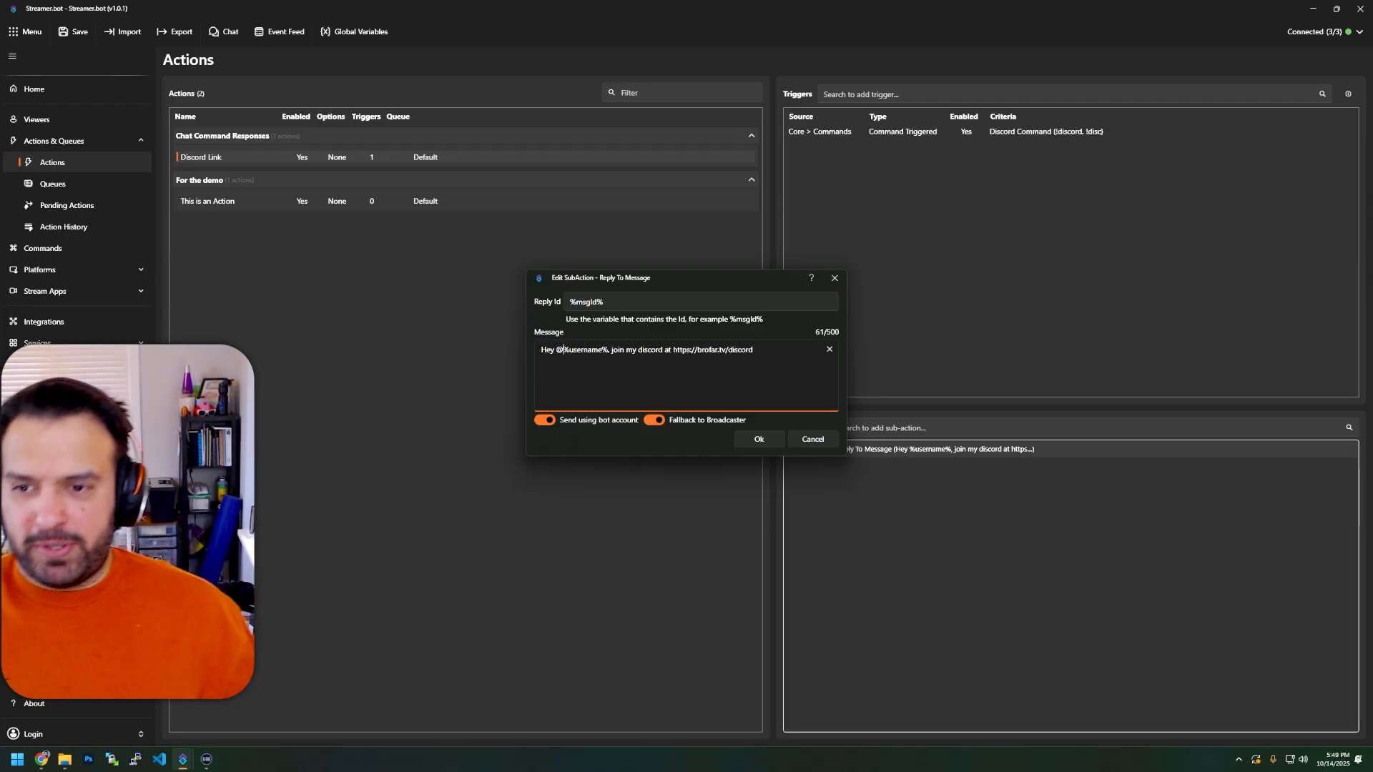
{"action": "left_click", "coordinate": [751, 439]}
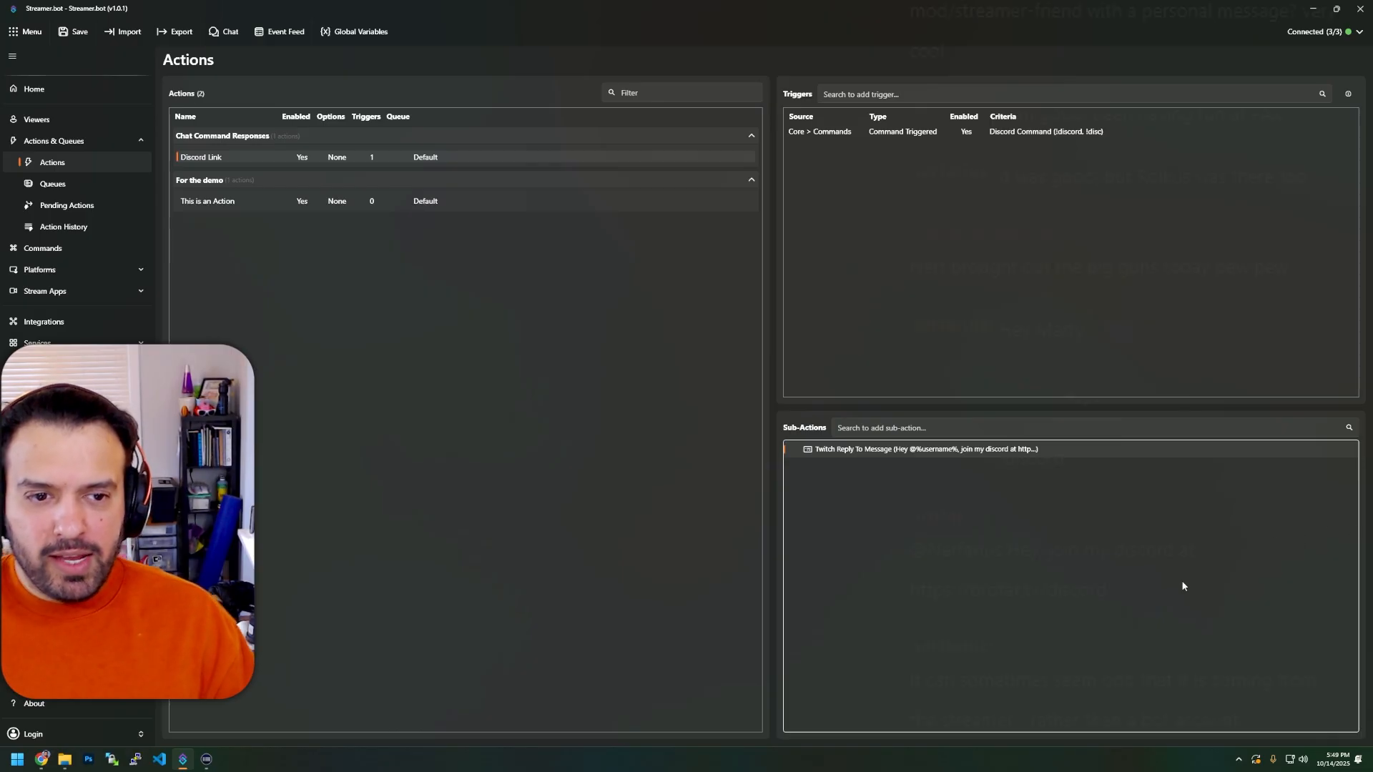
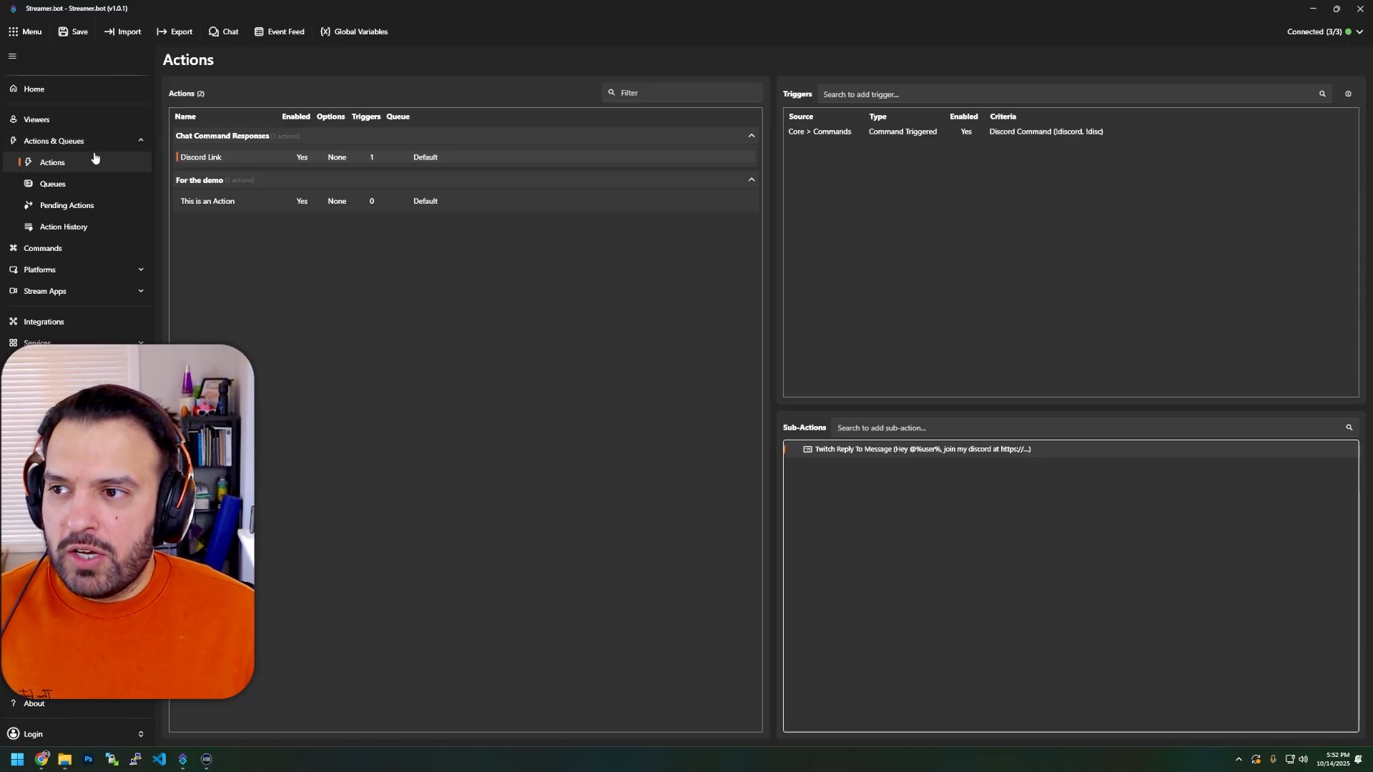
Open the list of Channel Point Rewards in the Twitch platform settings.
{"action": "left_click", "coordinate": [75, 272]}
{"action": "left_click", "coordinate": [74, 291]}
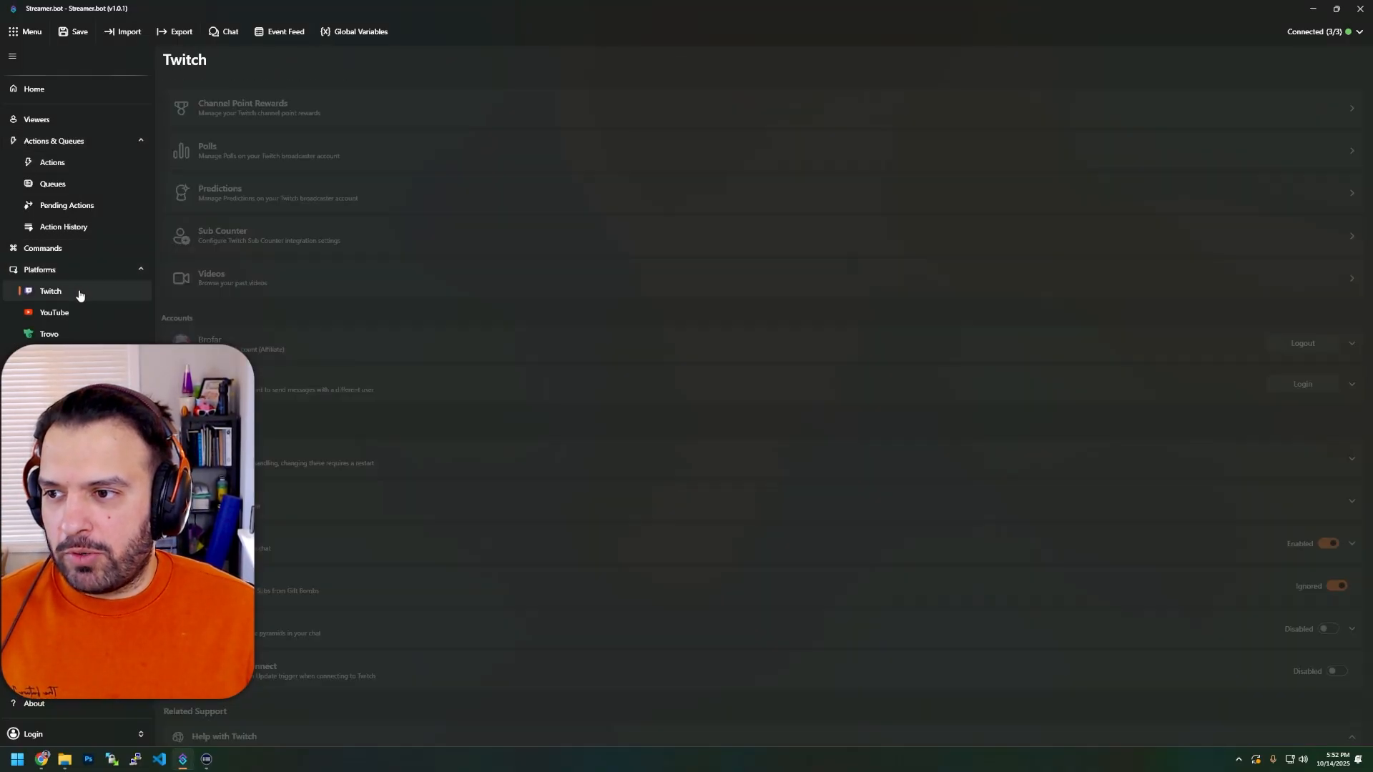
{"action": "left_click", "coordinate": [268, 103]}
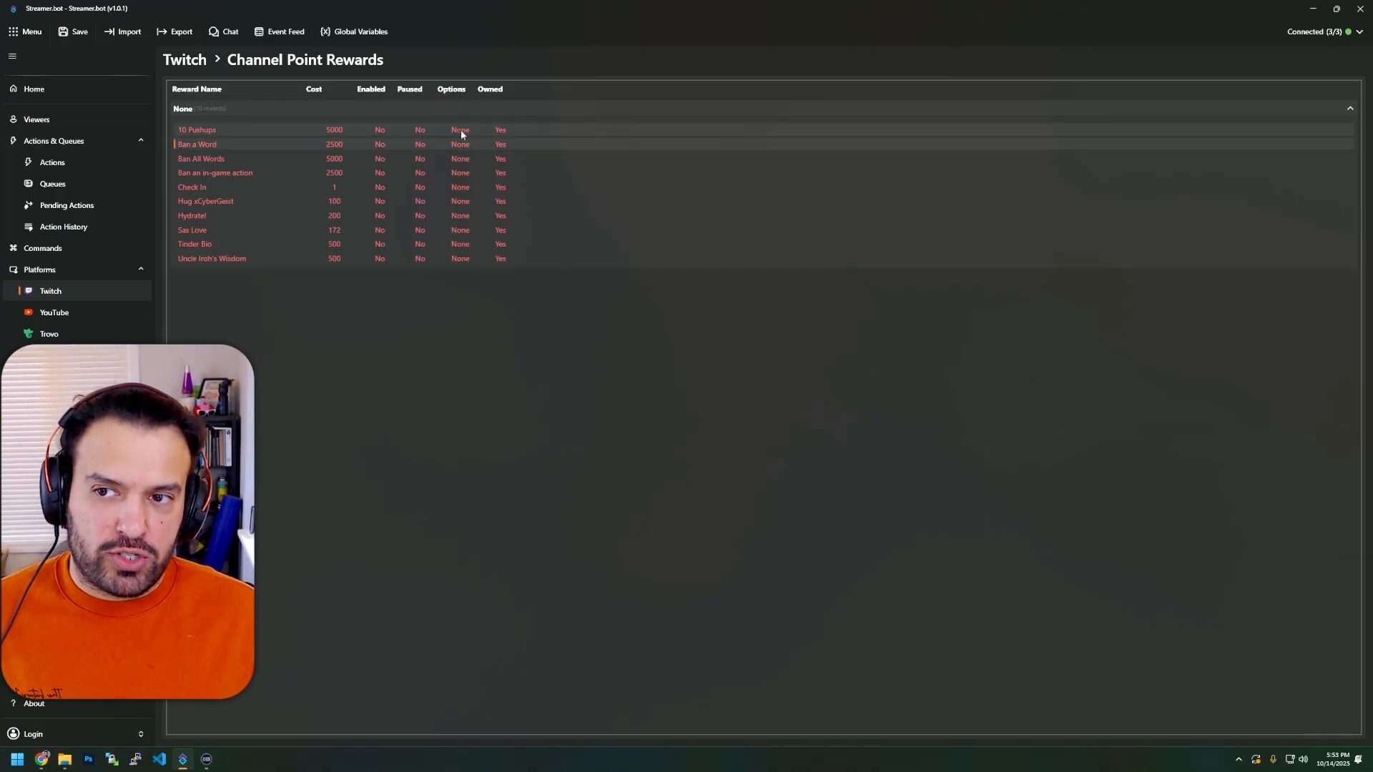
Duplicate the "Ban a Word" channel point reward and delete the resulting copy.
{"action": "right_click", "coordinate": [347, 141]}
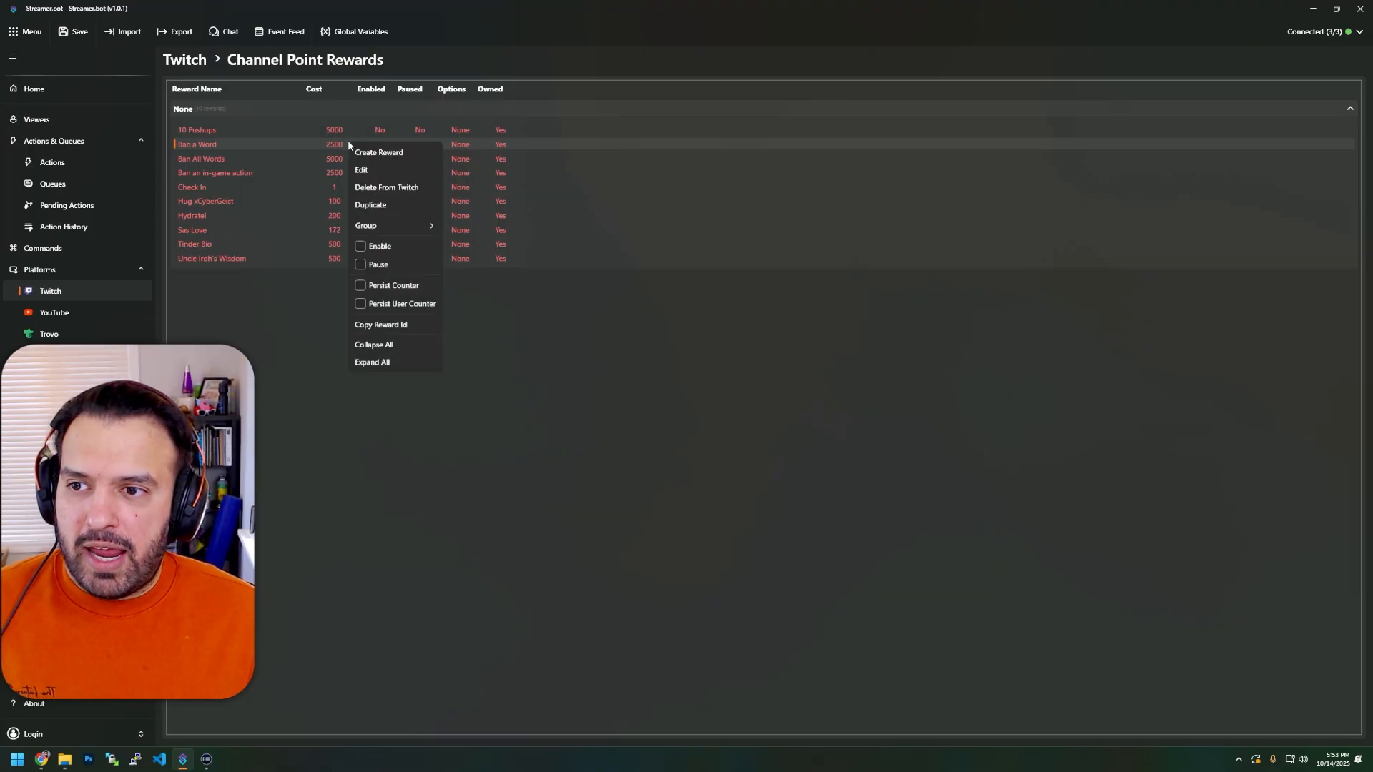
{"action": "left_click", "coordinate": [371, 206]}
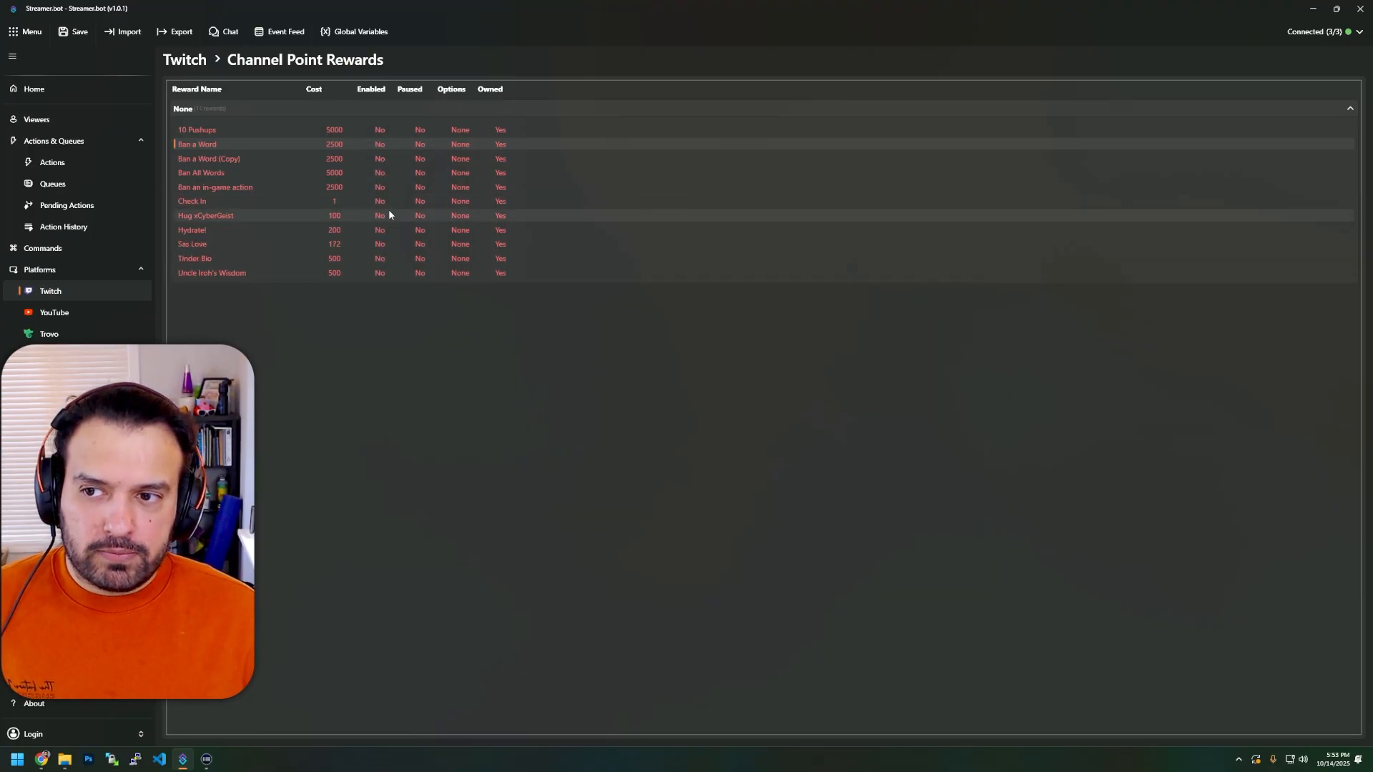
{"action": "left_click", "coordinate": [217, 148]}
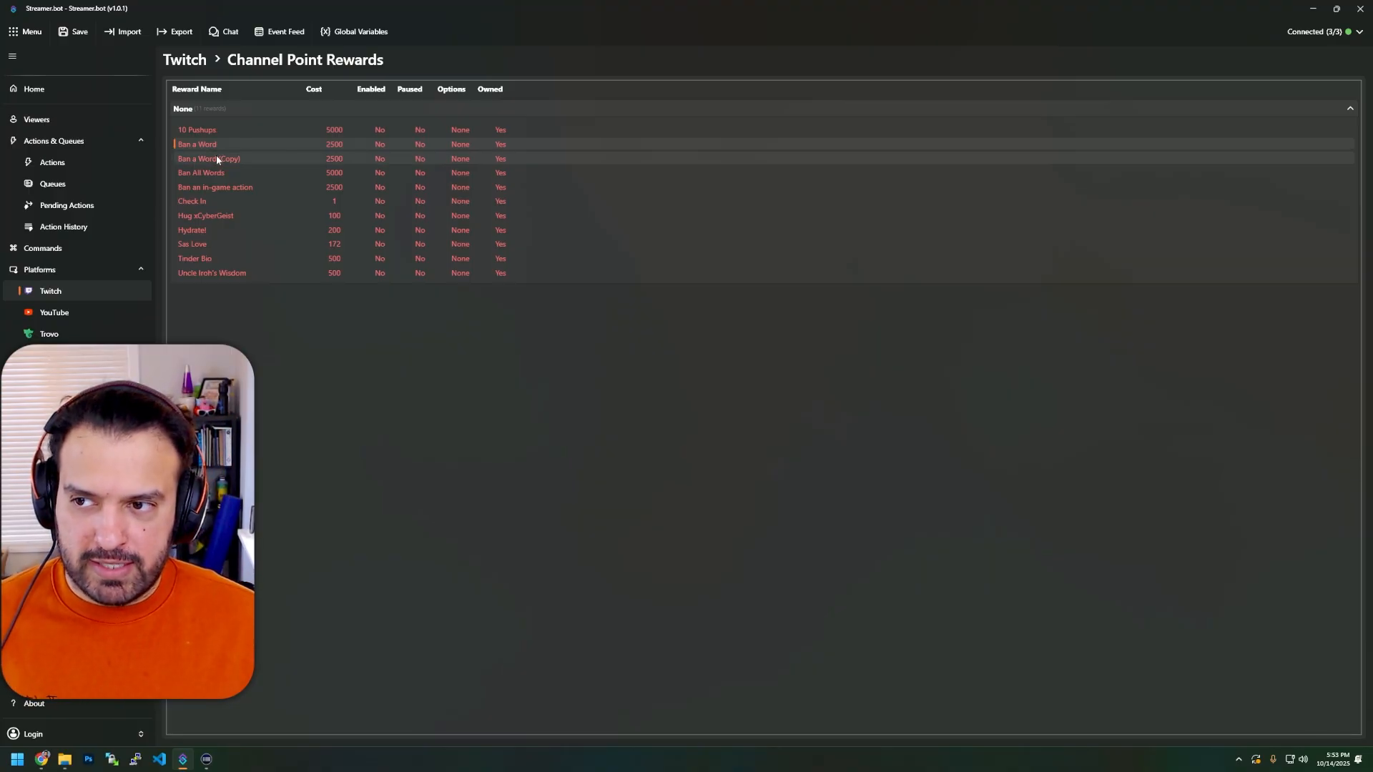
{"action": "left_click", "coordinate": [216, 156]}
{"action": "key", "text": "Delete"}
{"action": "key", "text": "Escape"}
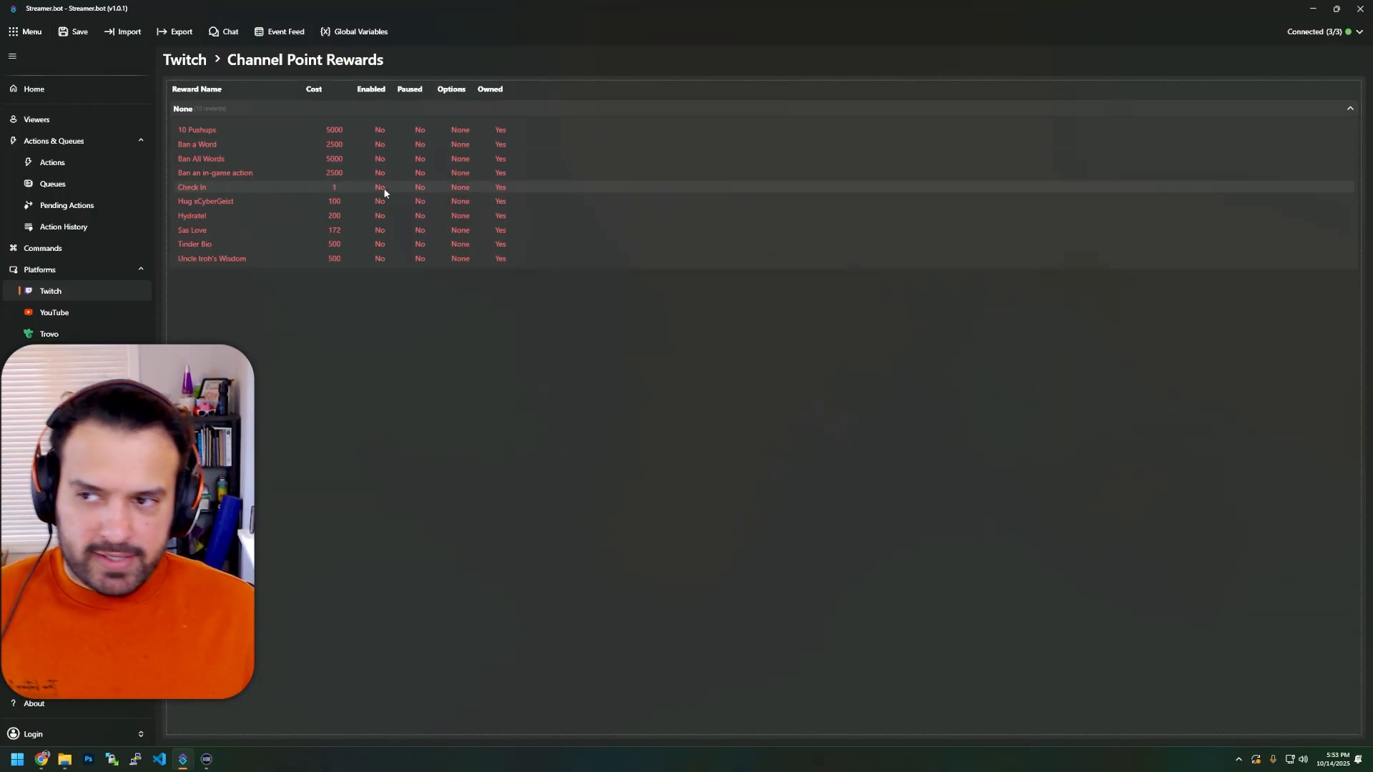
Start a new channel point reward named "Sound Effect" with the description "Play a sound effect on brofar's stream".
{"action": "right_click", "coordinate": [493, 328]}
{"action": "left_click", "coordinate": [533, 335]}
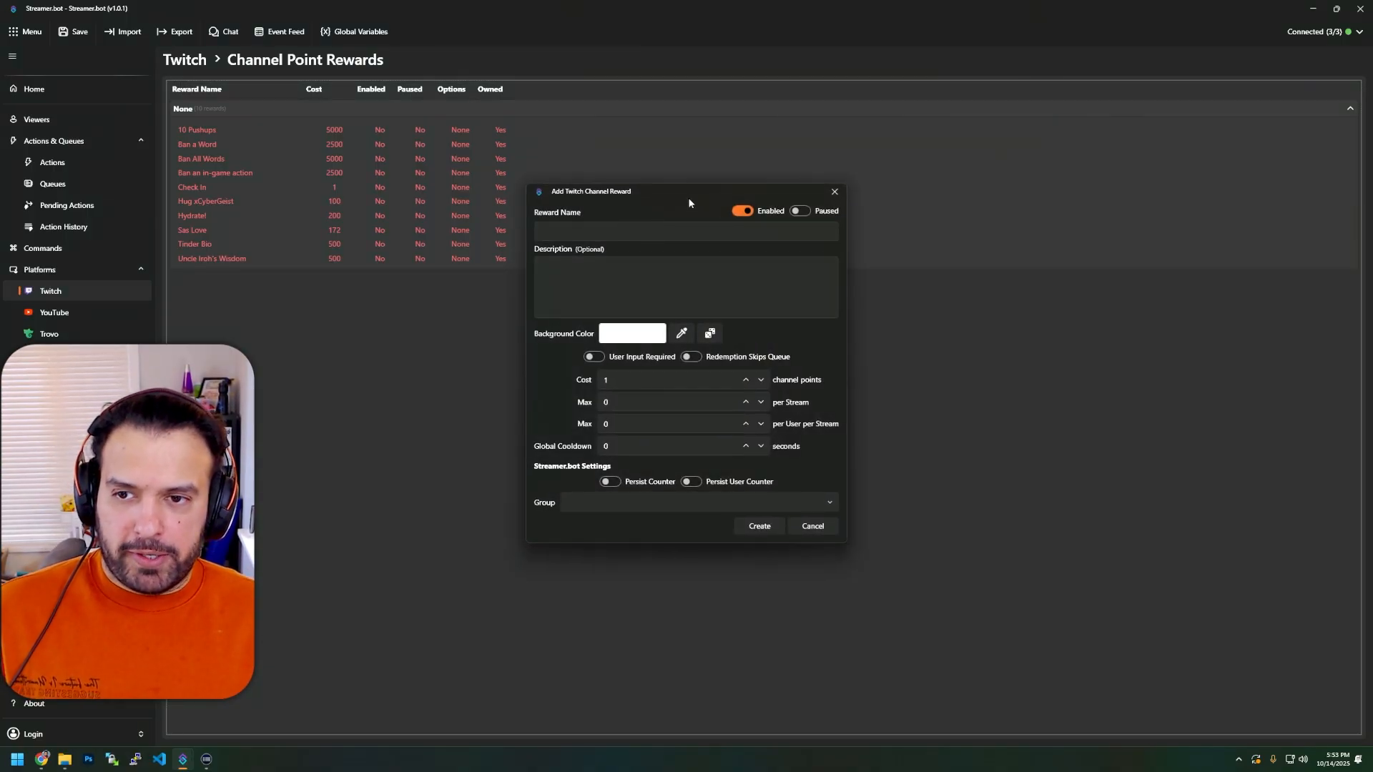
{"action": "left_click_drag", "start_coordinate": [700, 205], "coordinate": [773, 126]}
{"action": "left_click", "coordinate": [693, 157]}
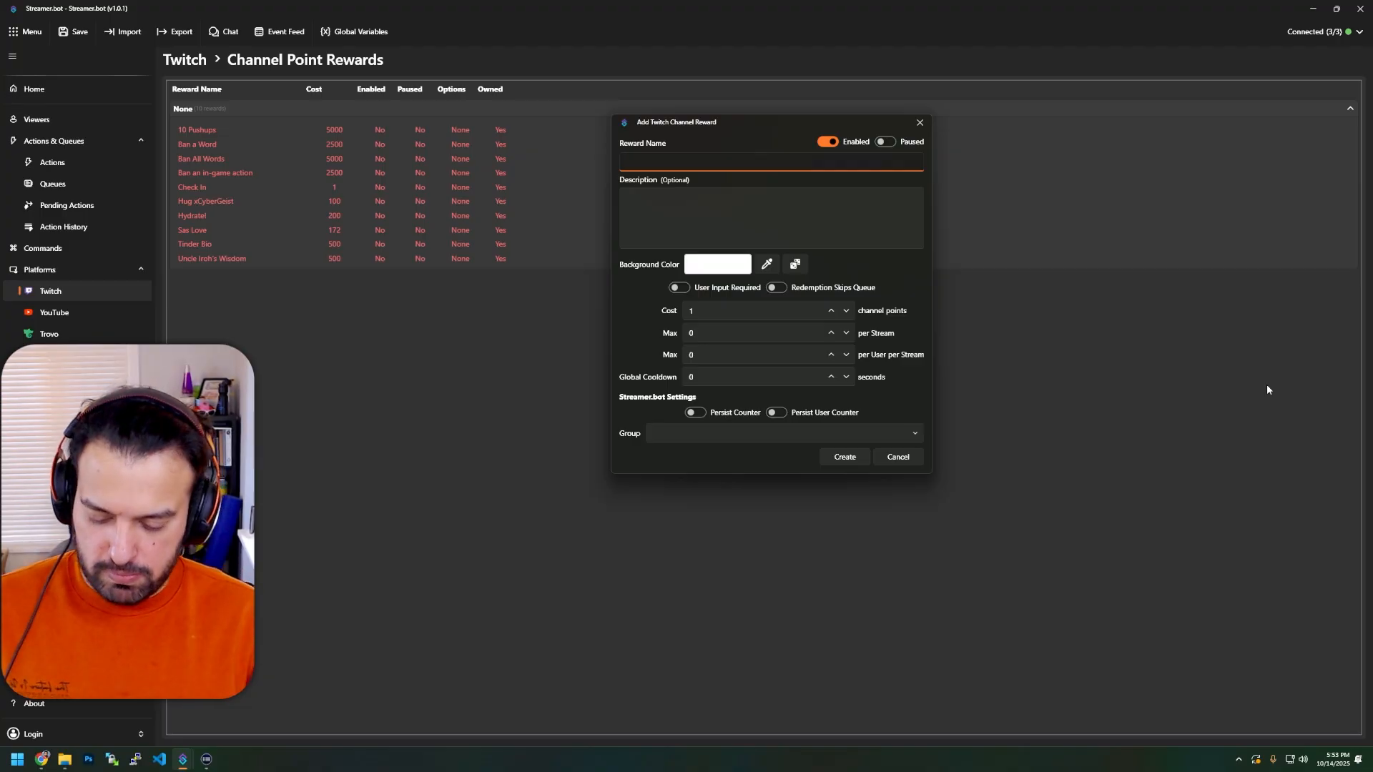
{"action": "type", "text": "Random"}
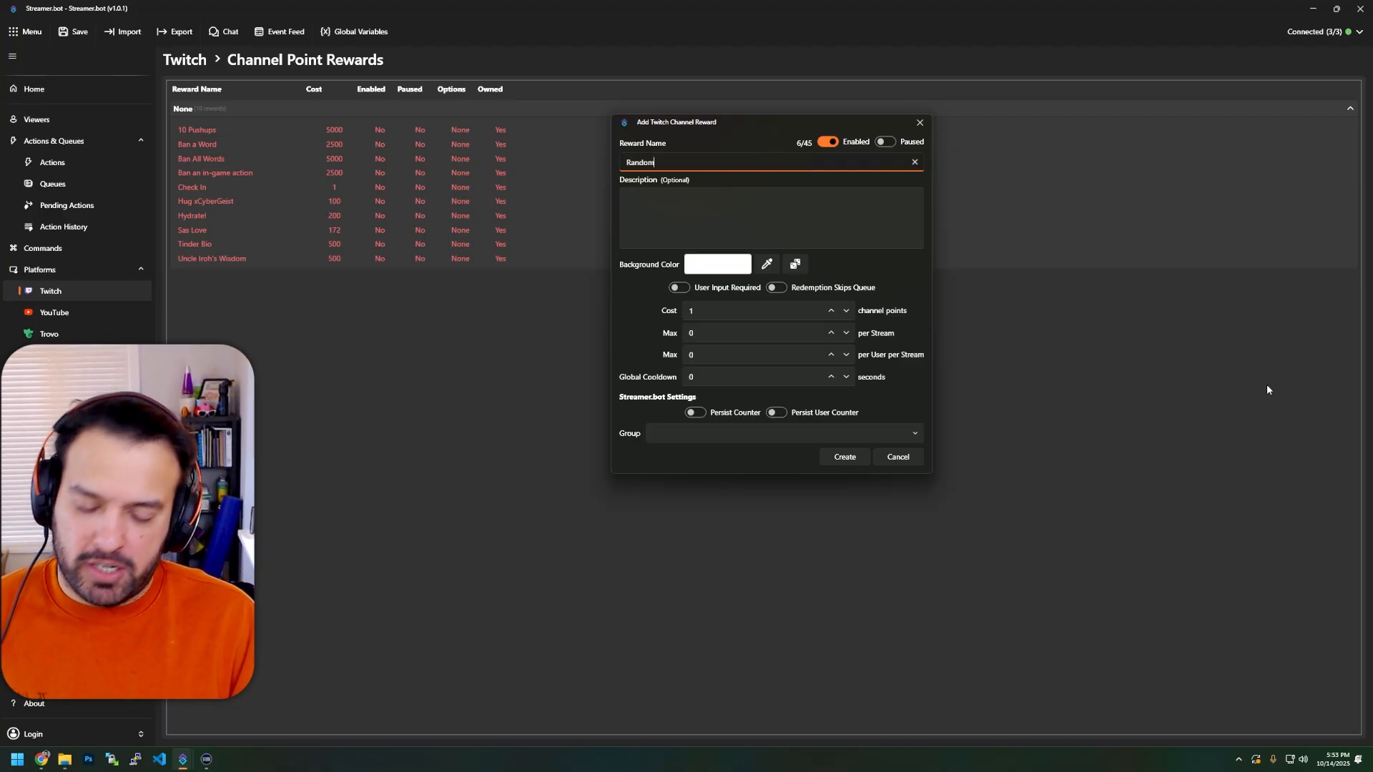
{"action": "key", "text": "ctrl+BackSpace"}
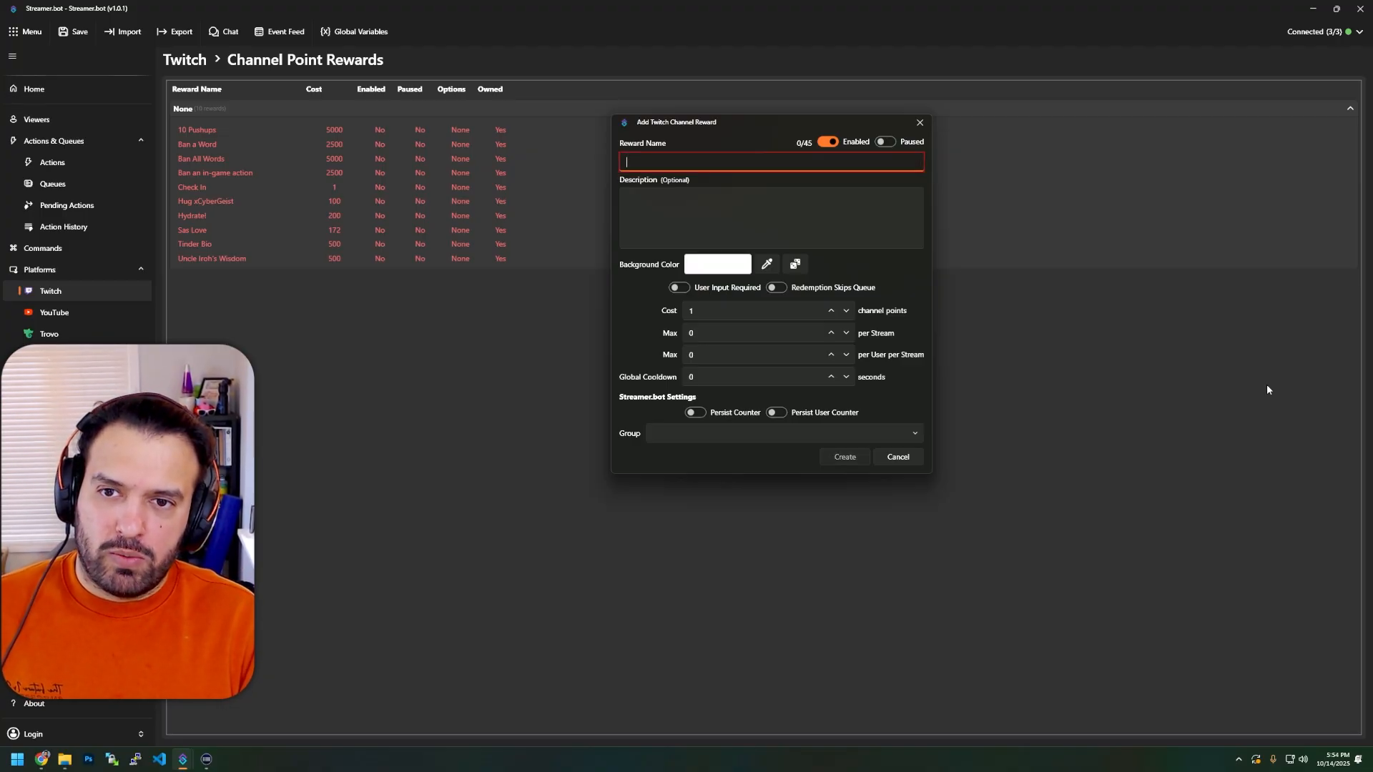
{"action": "type", "text": "Sound Effect"}
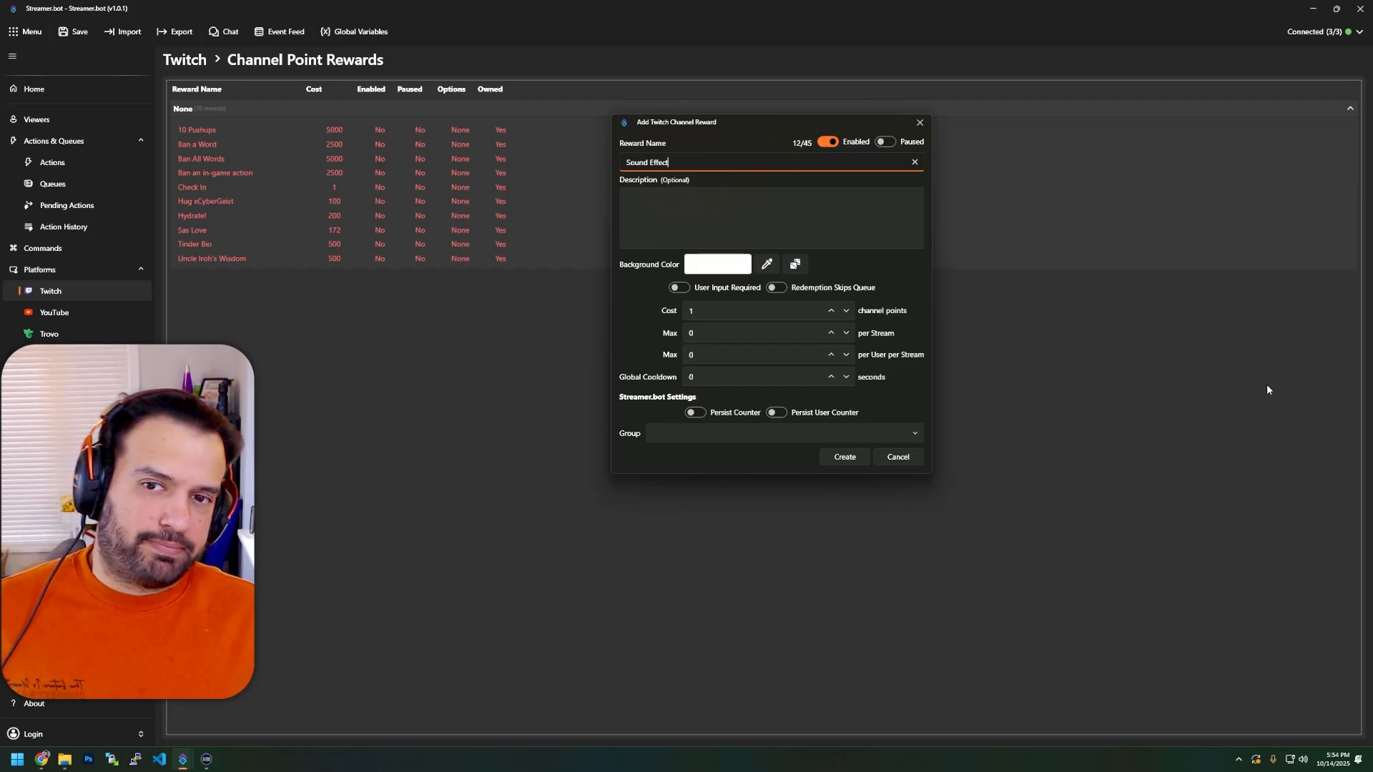
{"action": "left_click", "coordinate": [673, 202]}
{"action": "type", "text": "Pla"}
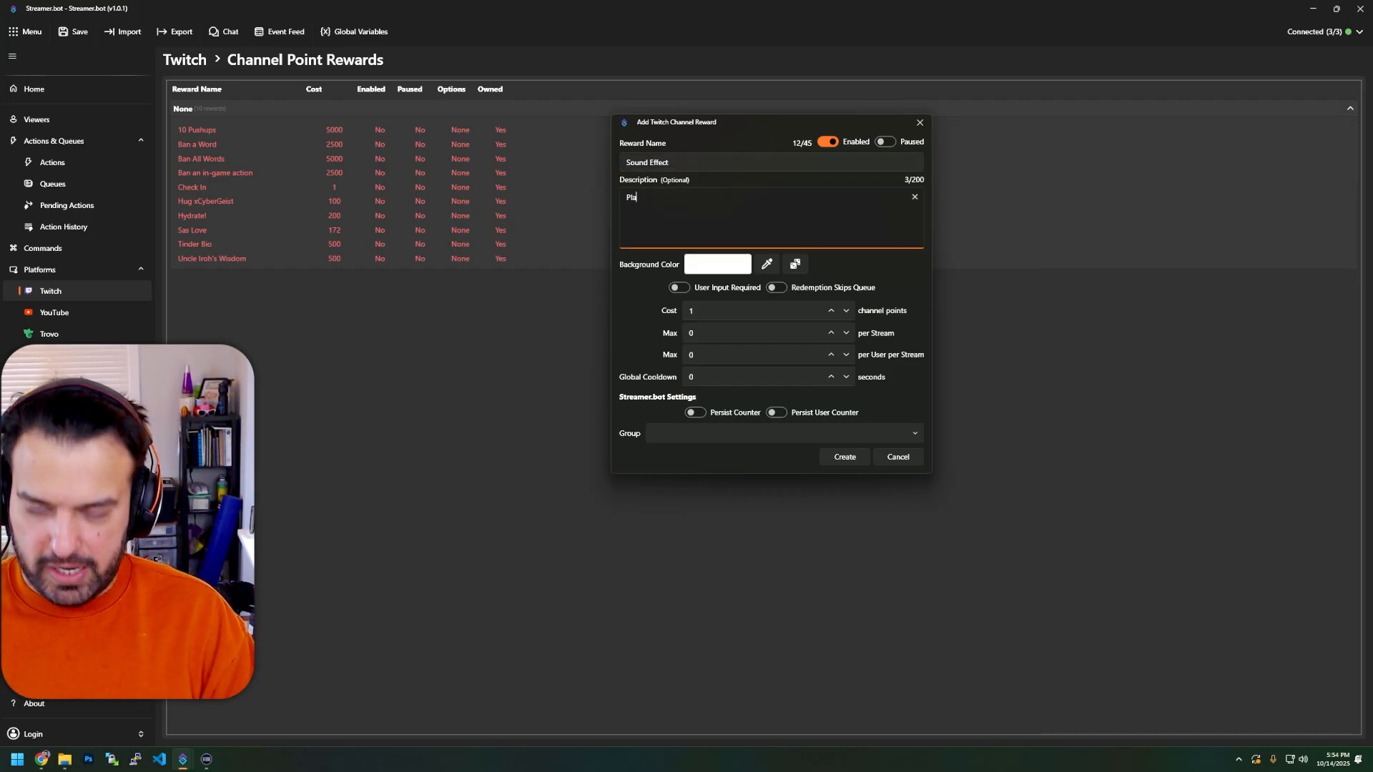
{"action": "type", "text": "y a sound effect on brofar's stream"}
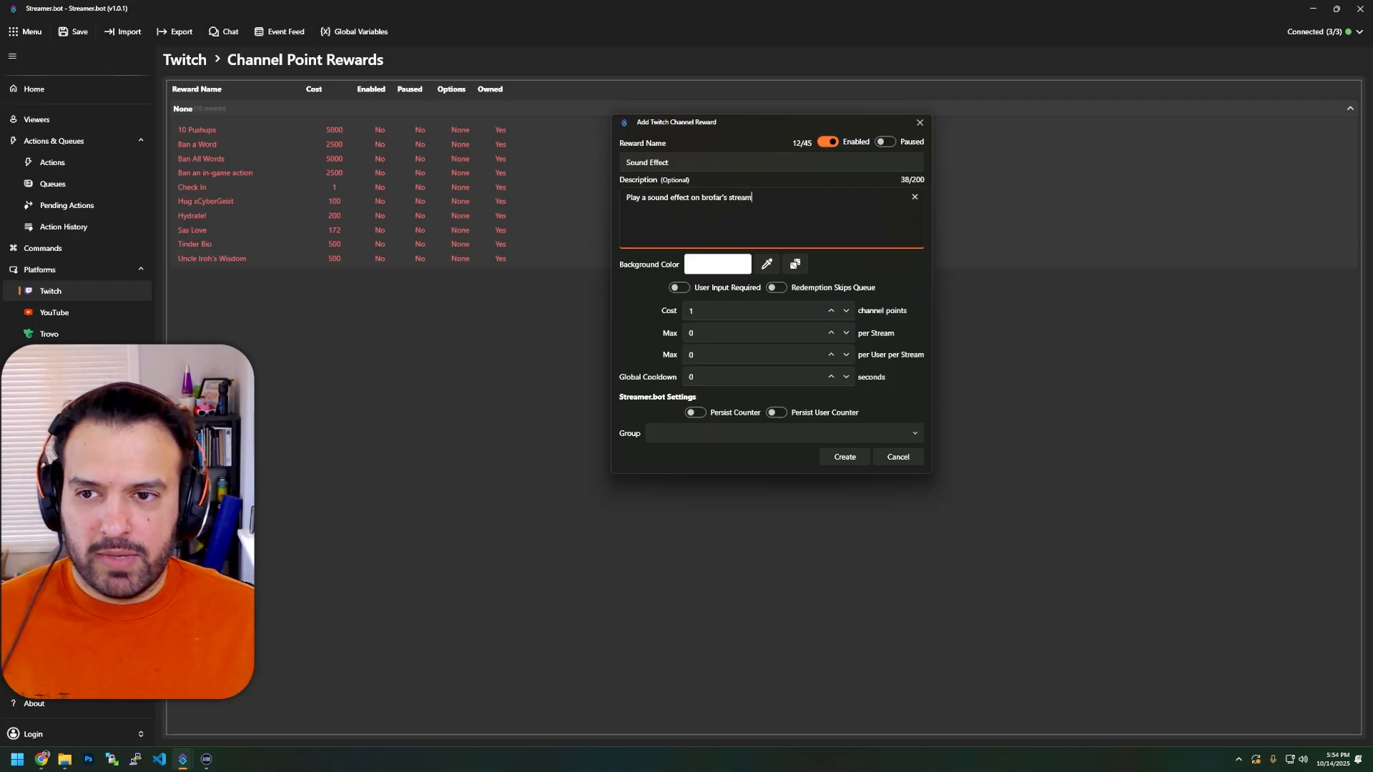
Set the reward's background color to #170CE3 and its cost to 200 channel points.
{"action": "left_click_drag", "start_coordinate": [707, 126], "coordinate": [775, 138]}
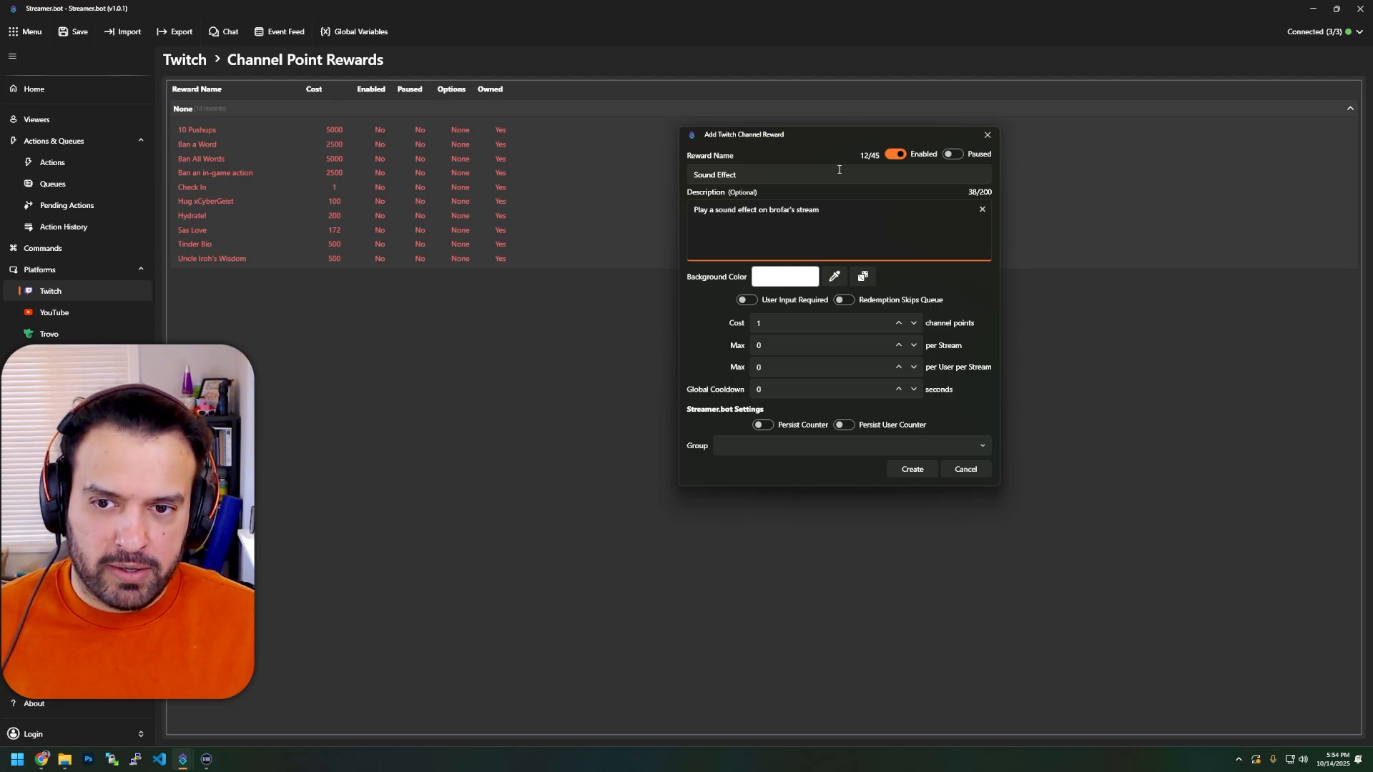
{"action": "left_click", "coordinate": [833, 278]}
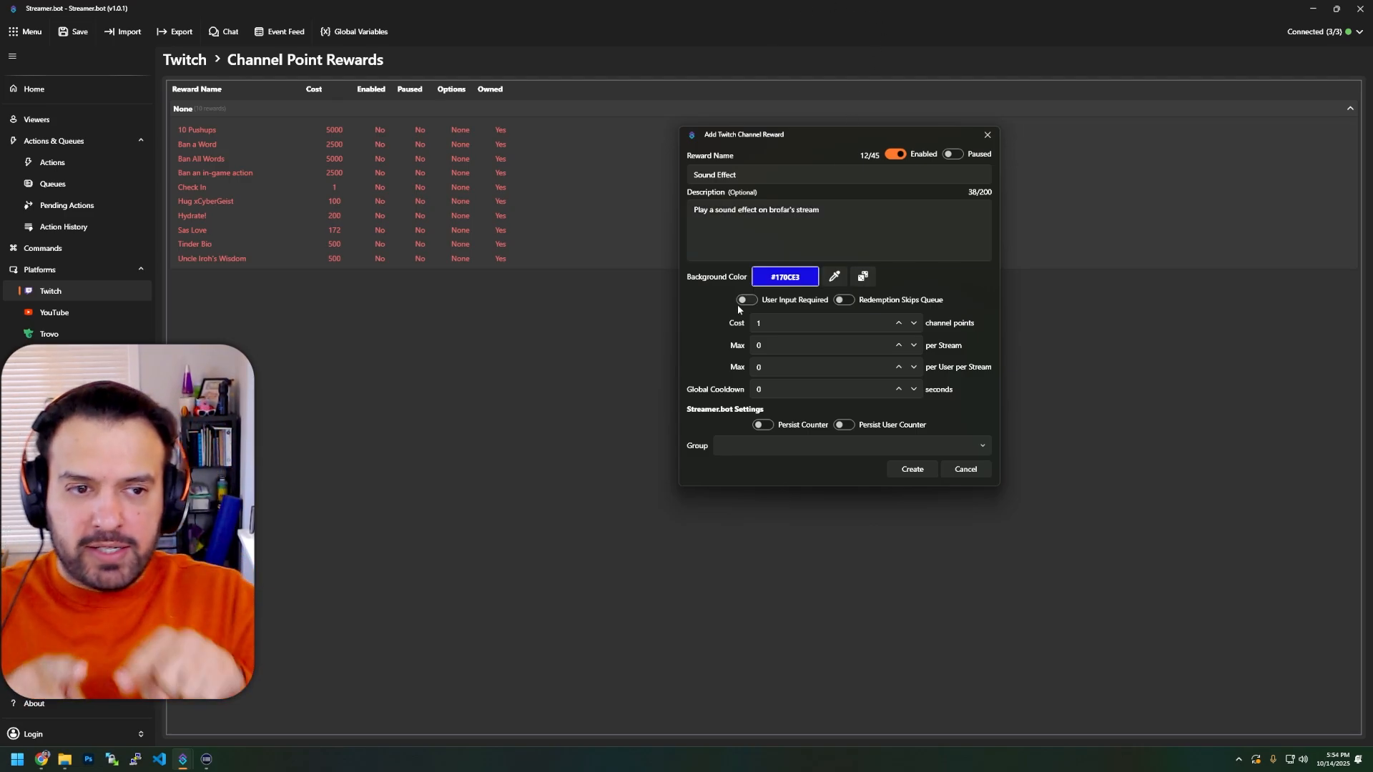
{"action": "left_click_drag", "start_coordinate": [772, 324], "coordinate": [668, 328]}
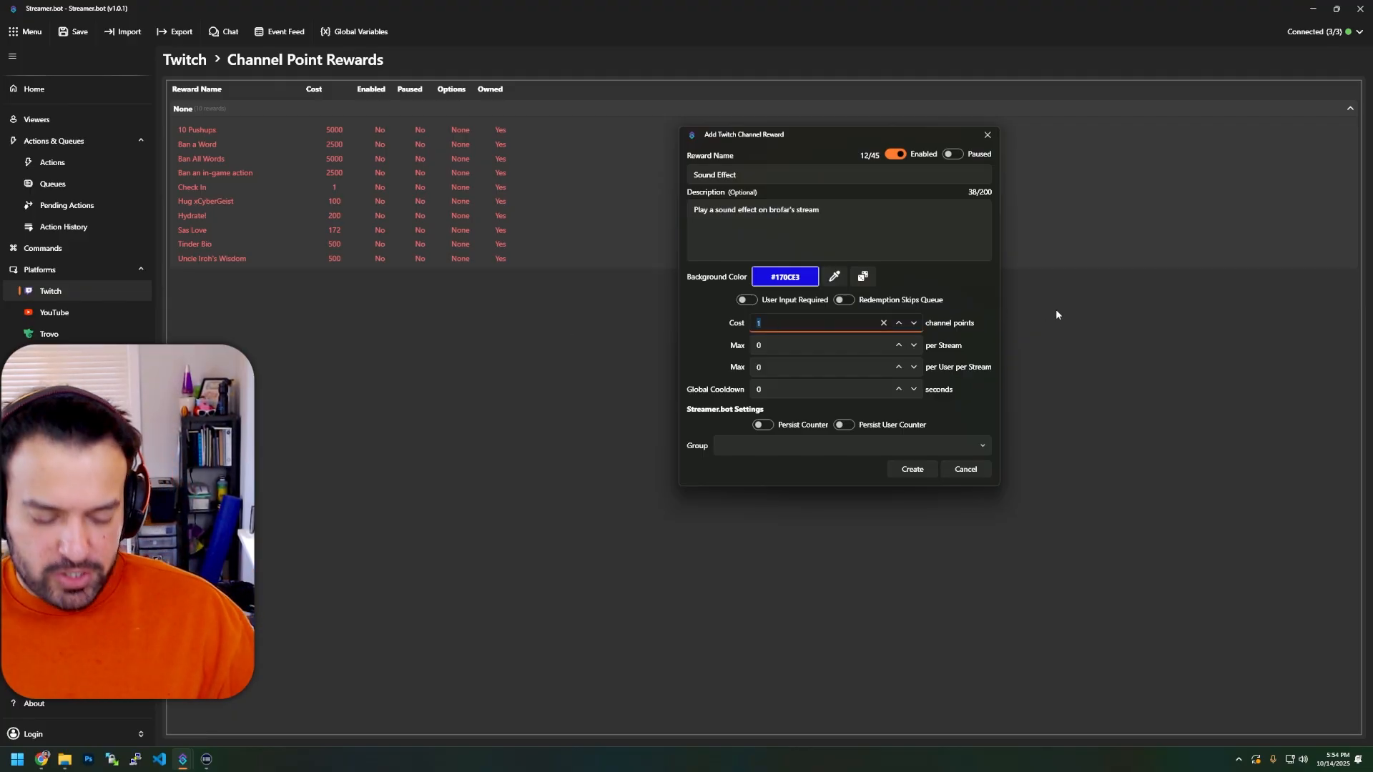
{"action": "type", "text": "200"}
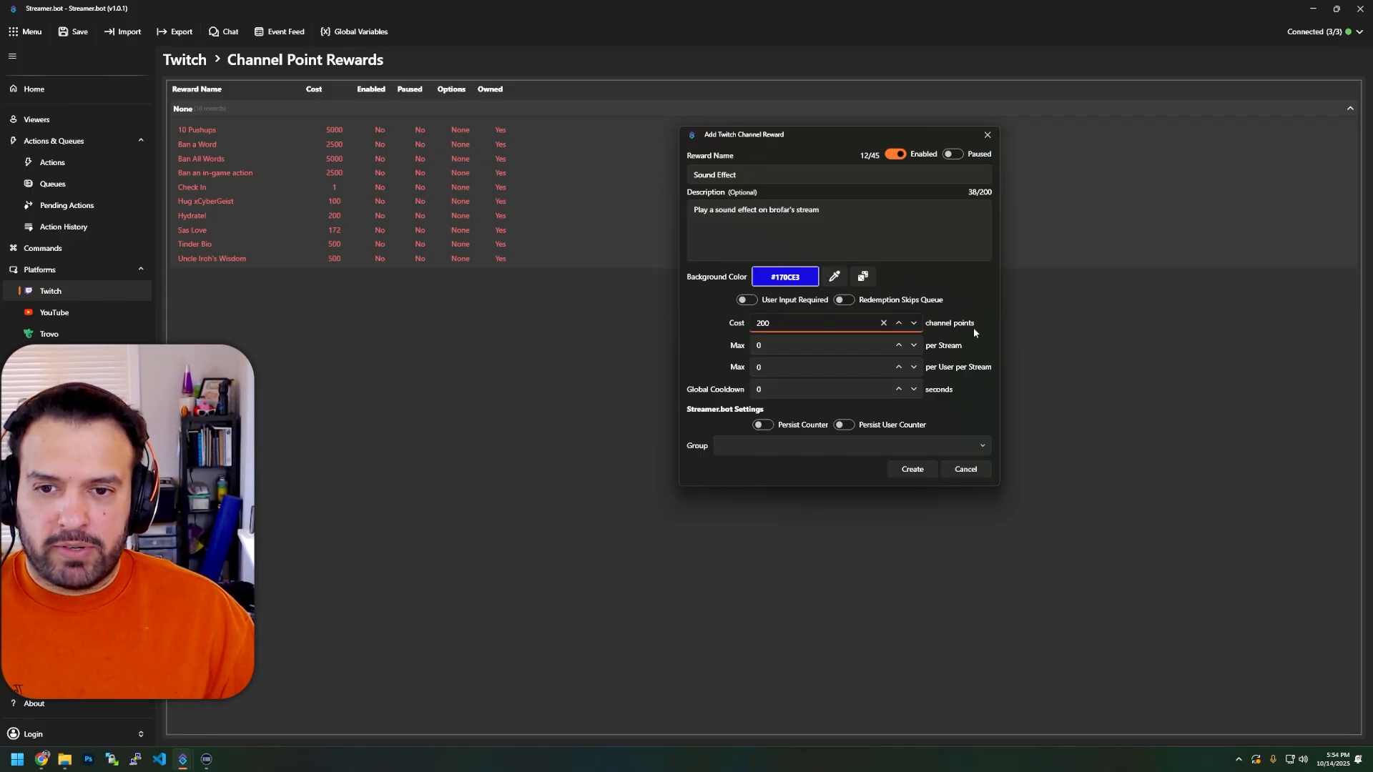
{"action": "key", "text": "Tab"}
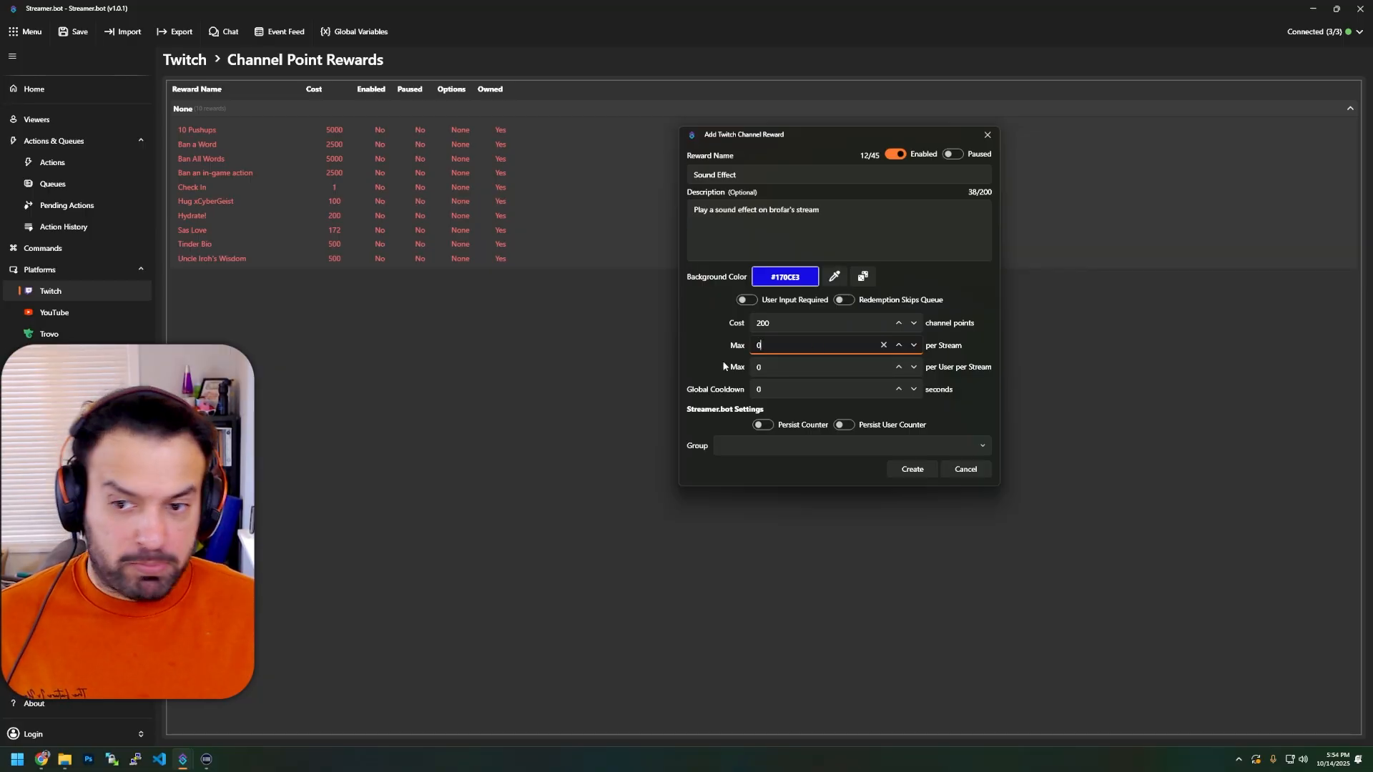
Assign the Sound Effect reward to a group named "Demo" and create it.
{"action": "left_click", "coordinate": [816, 390]}
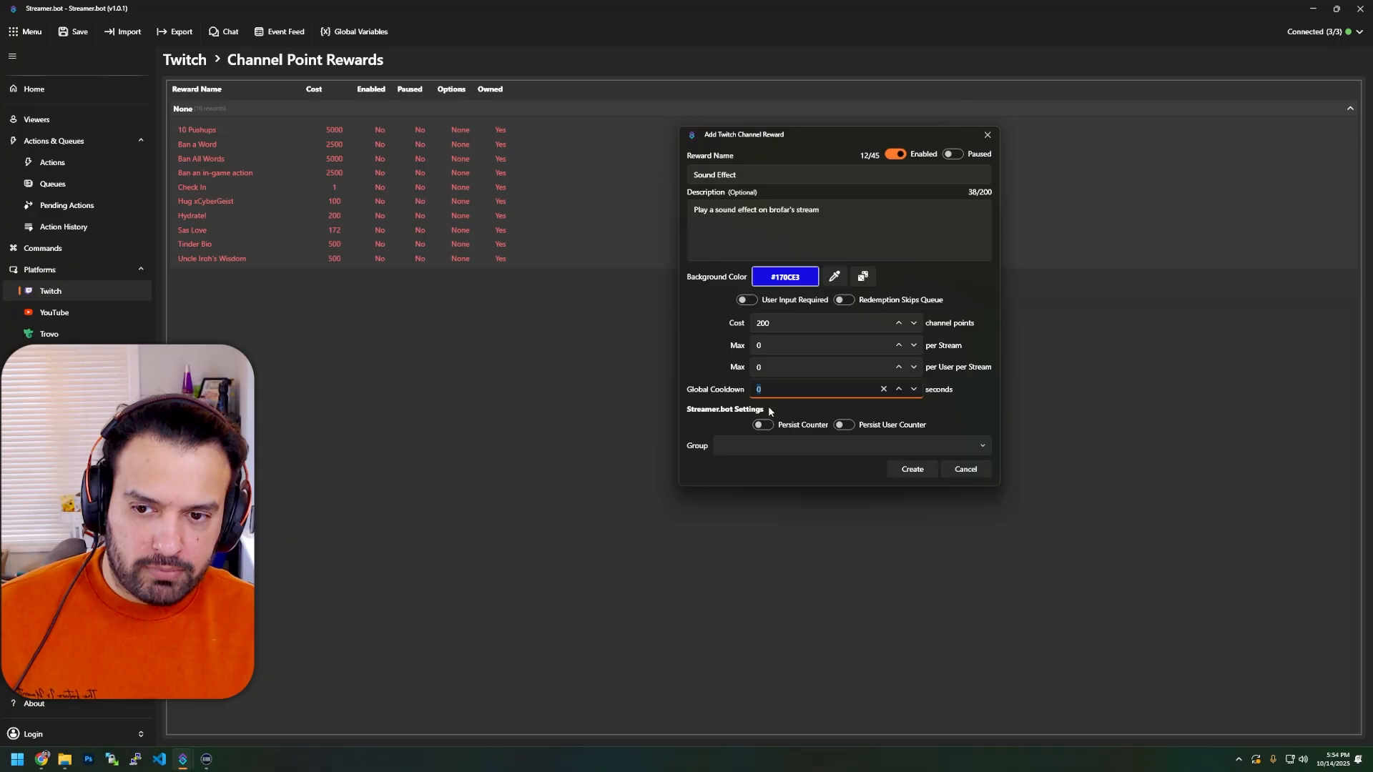
{"action": "left_click", "coordinate": [819, 447]}
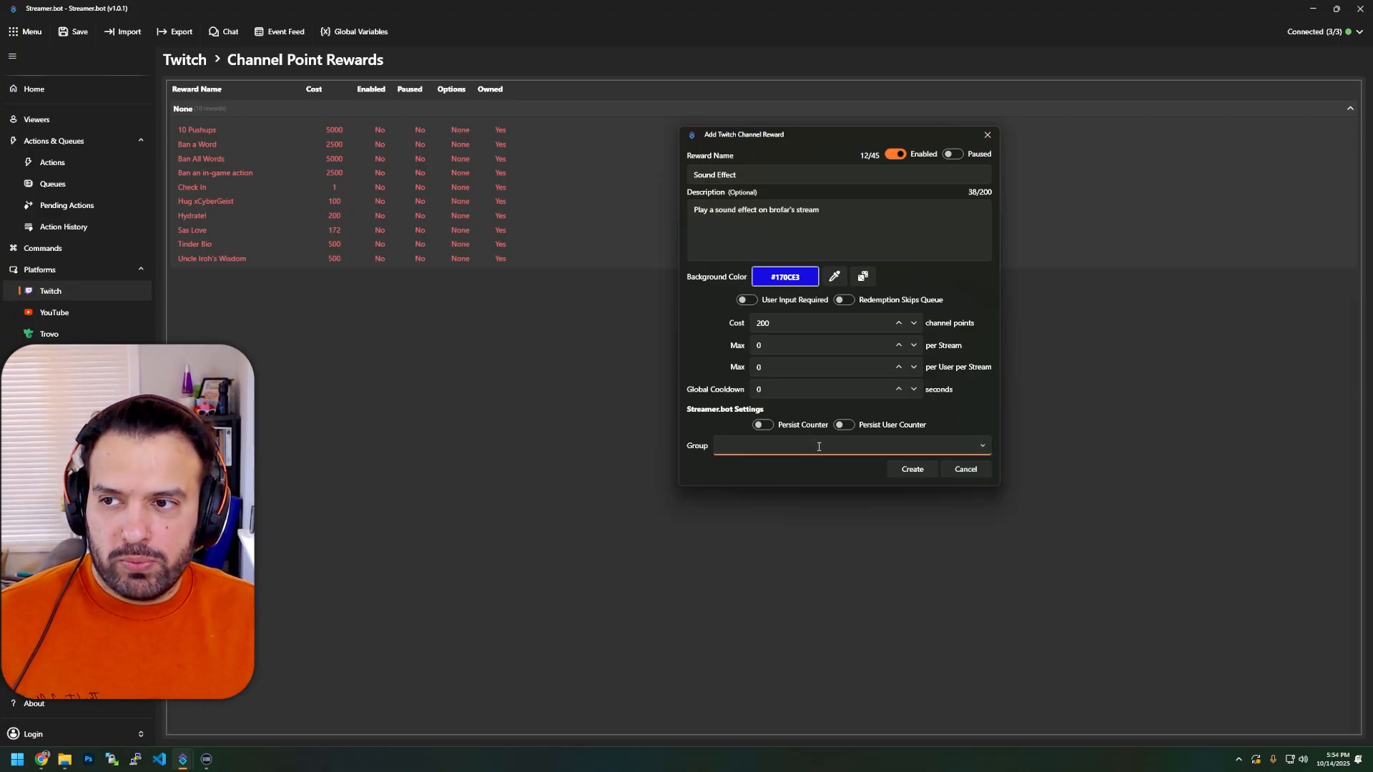
{"action": "type", "text": "Demo"}
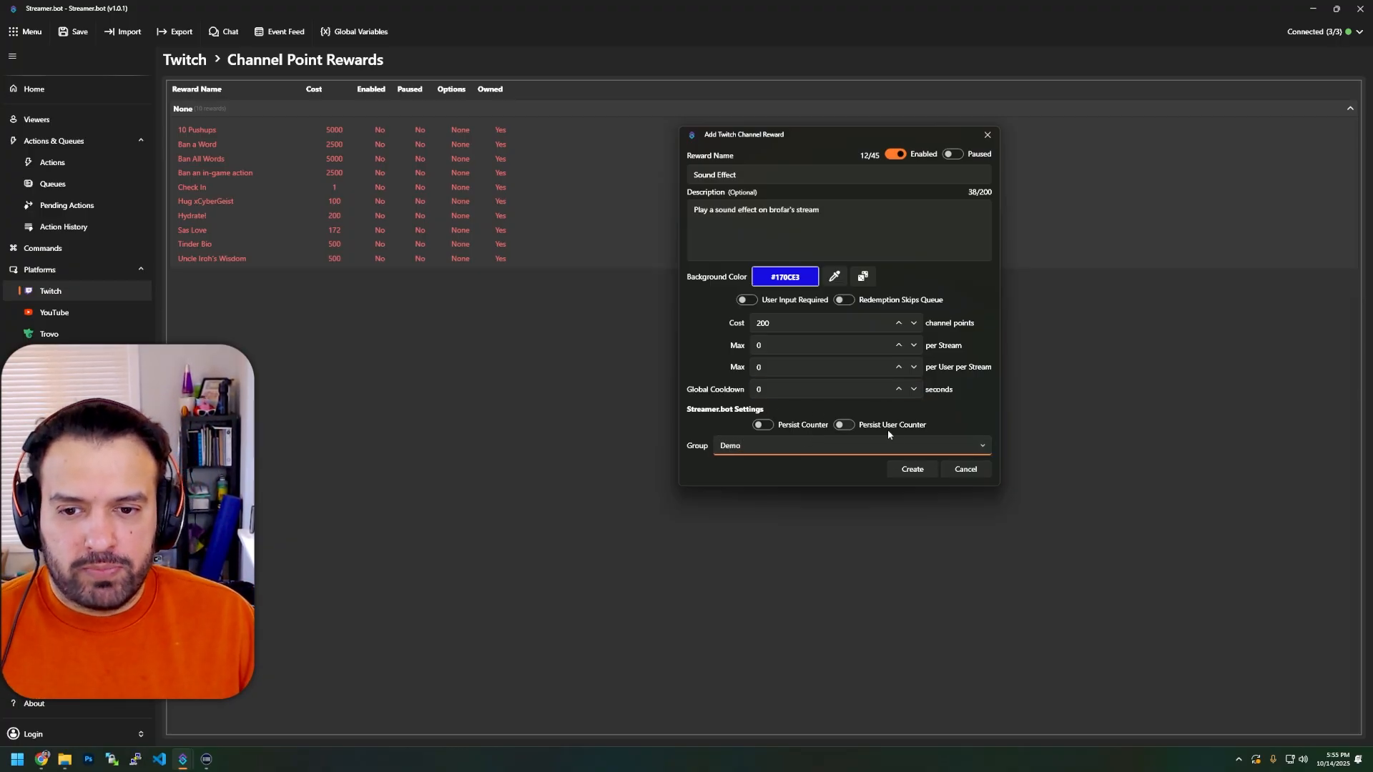
{"action": "left_click", "coordinate": [913, 469]}
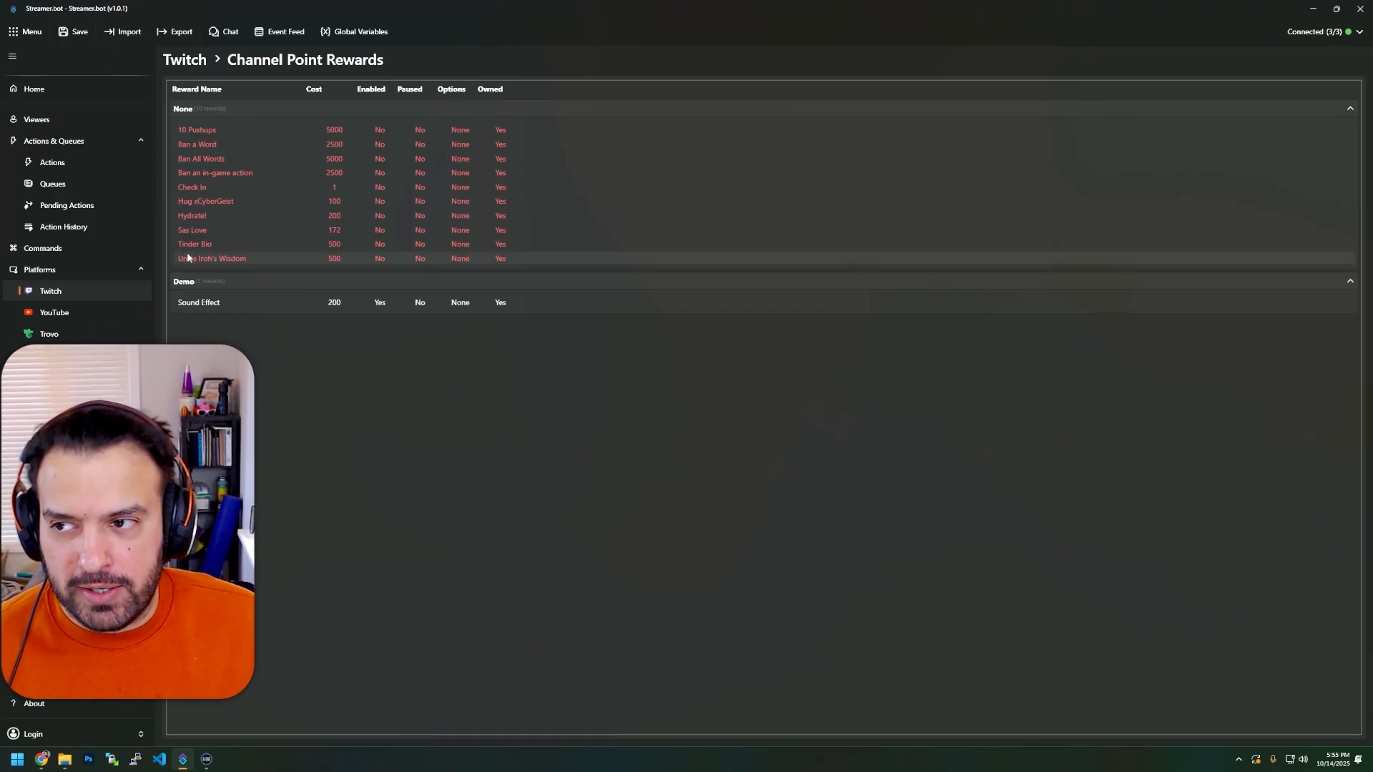
Add an action named "Sound Effect" in a new action group called "Channel Point Redeems".
{"action": "left_click", "coordinate": [68, 164]}
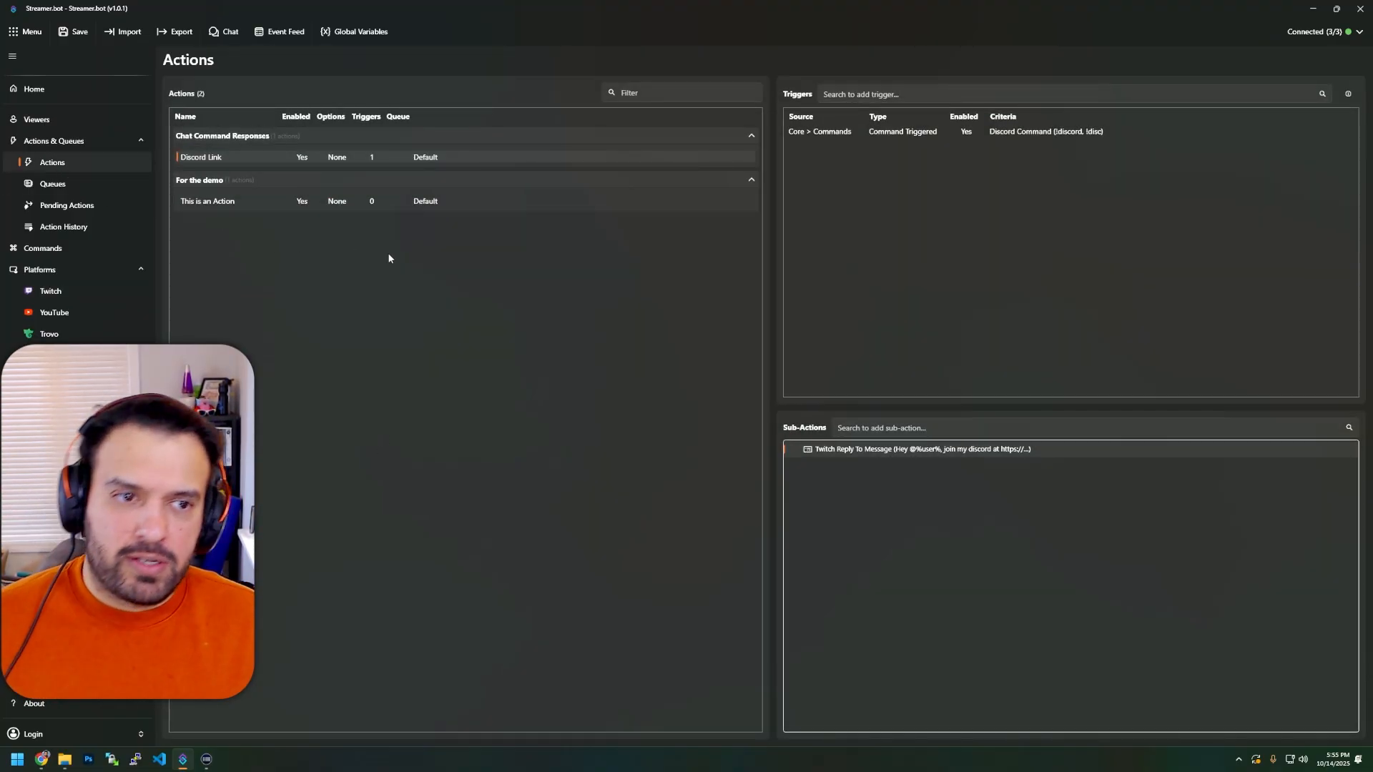
{"action": "right_click", "coordinate": [391, 253]}
{"action": "left_click", "coordinate": [422, 263]}
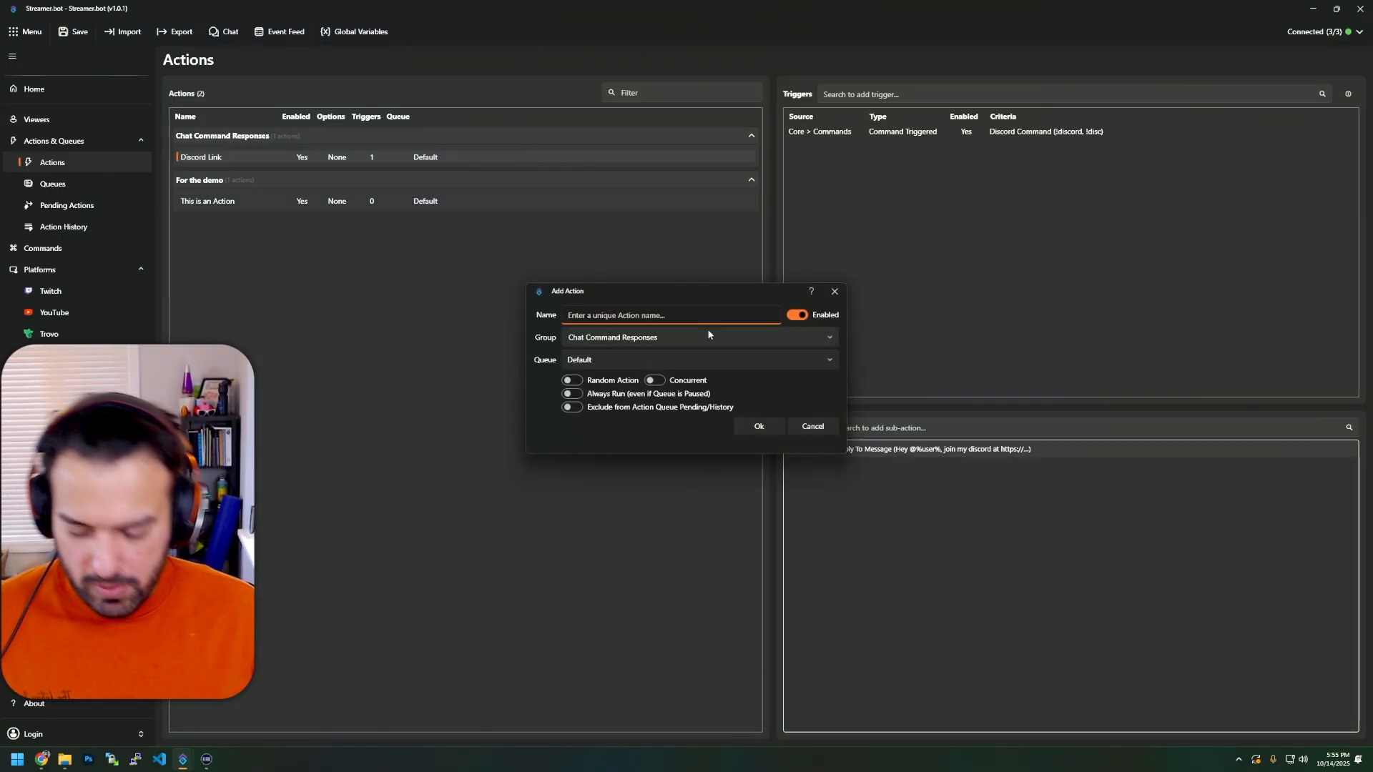
{"action": "type", "text": "Sou"}
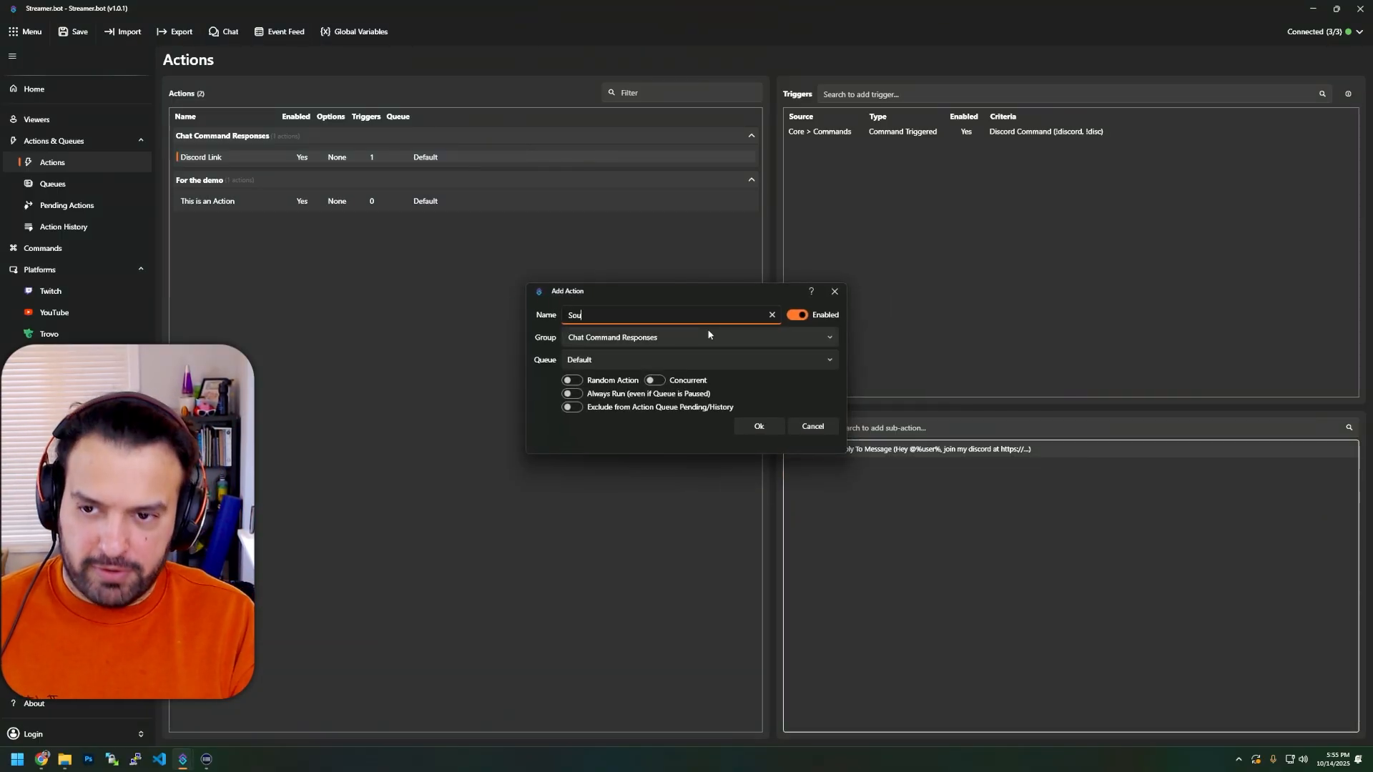
{"action": "type", "text": "nd Effect"}
{"action": "left_click", "coordinate": [710, 341]}
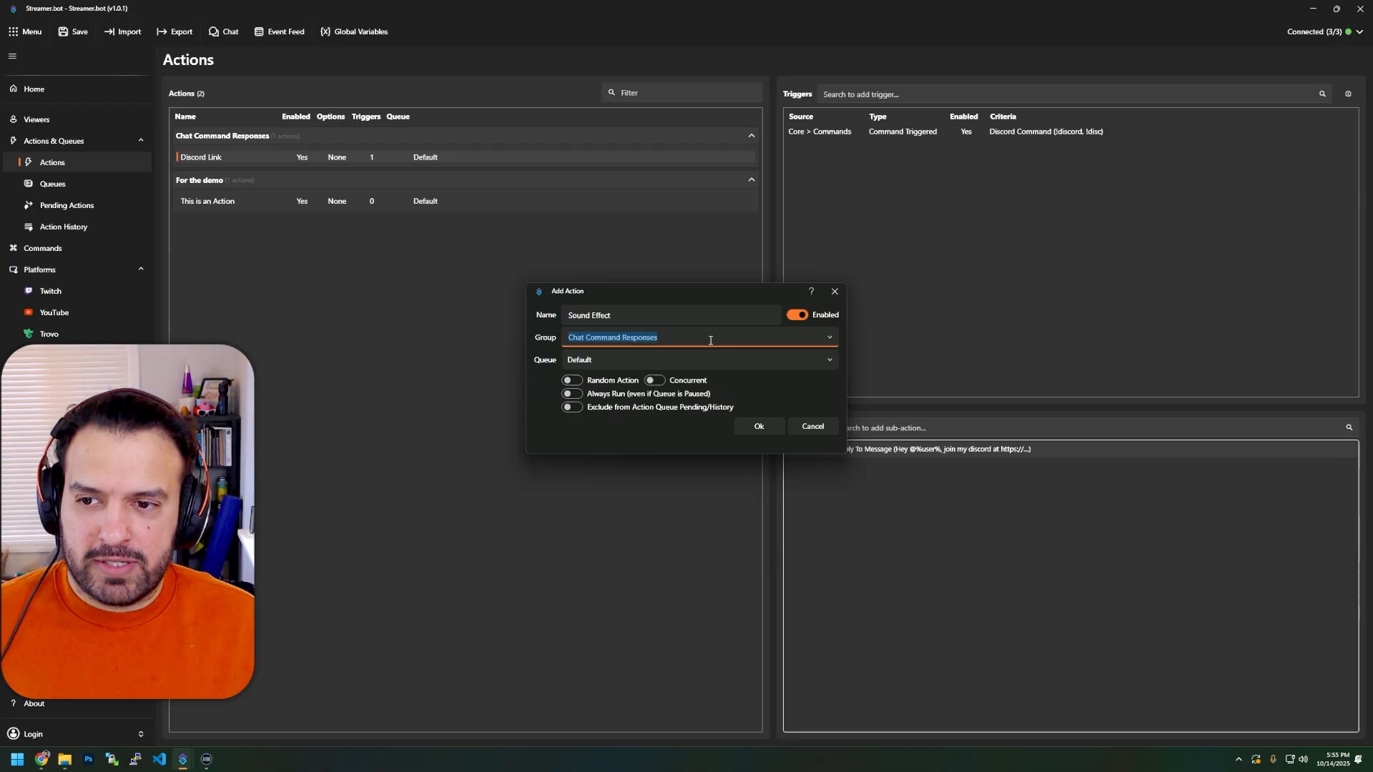
{"action": "type", "text": "Channel"}
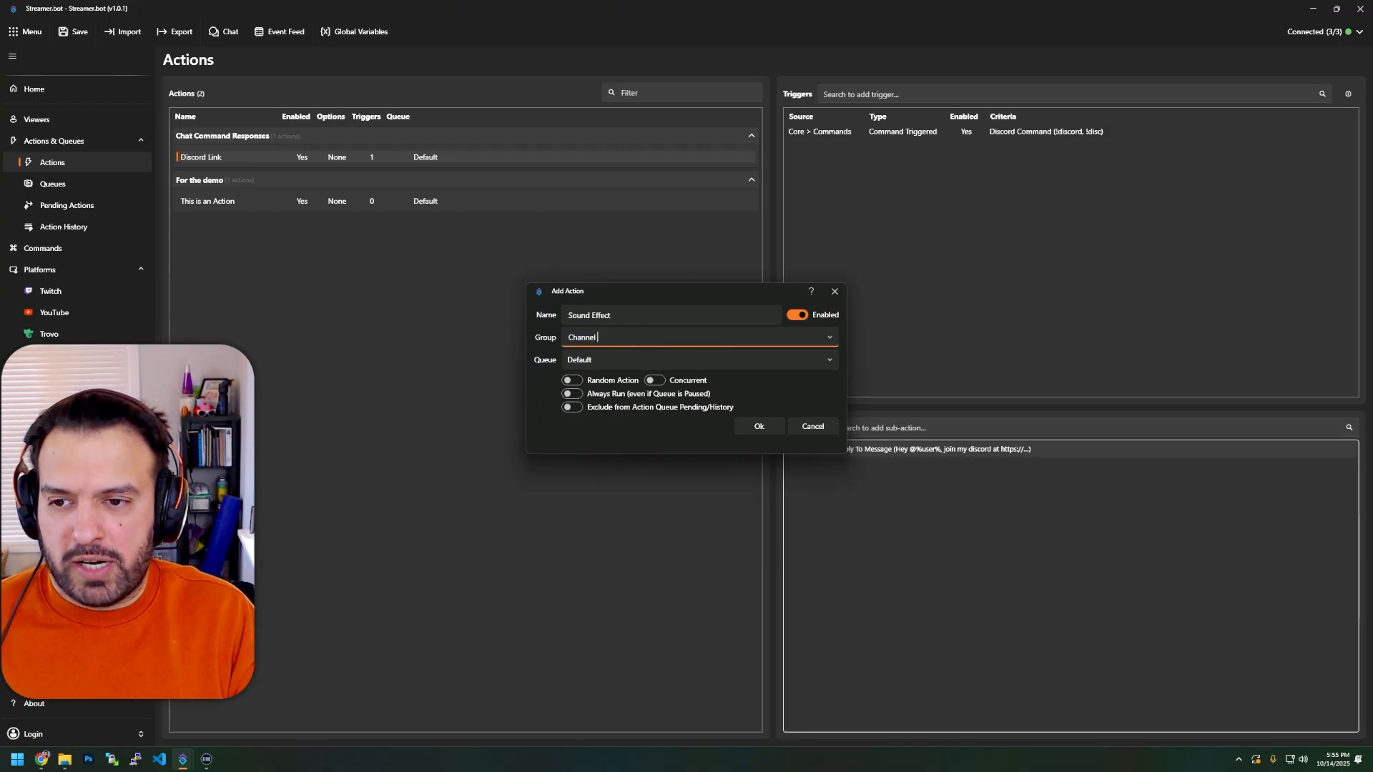
{"action": "type", "text": " Point Redee"}
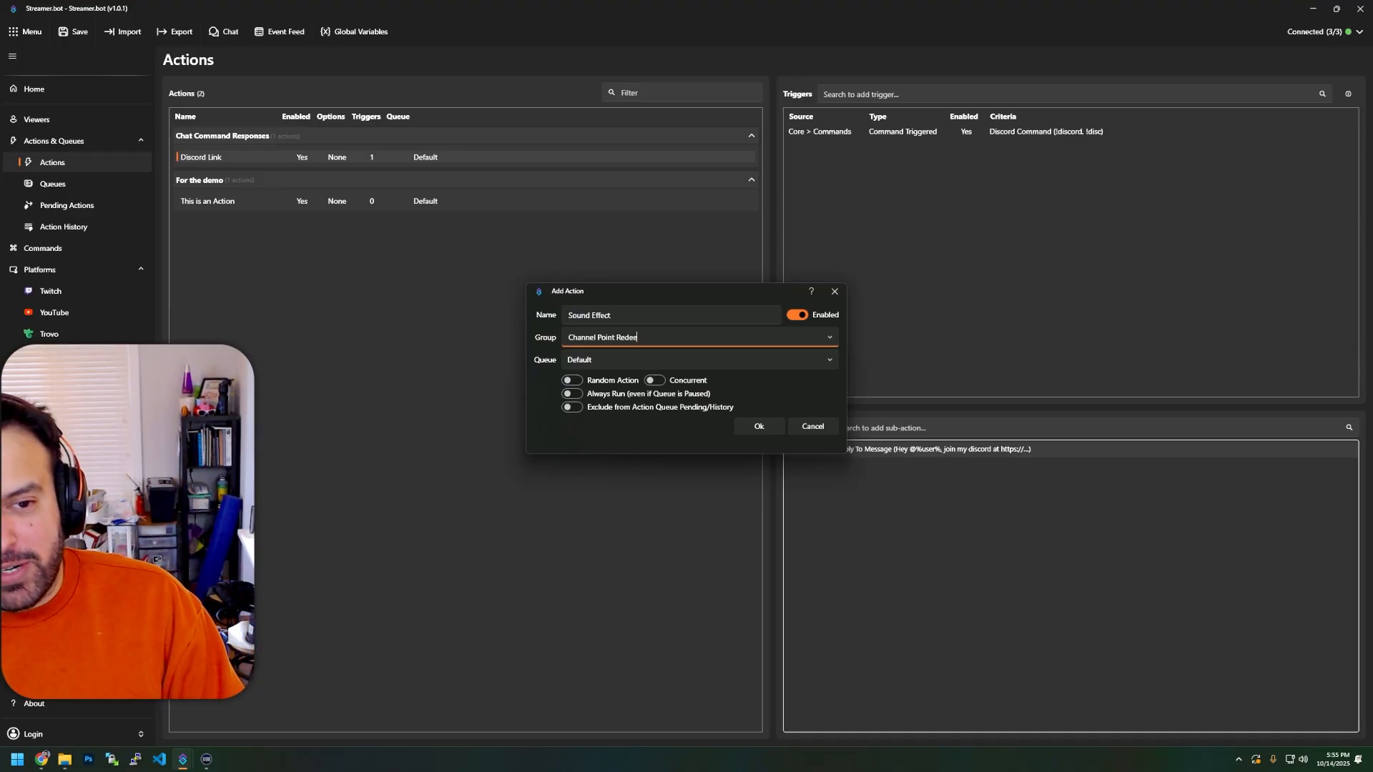
{"action": "type", "text": "ms"}
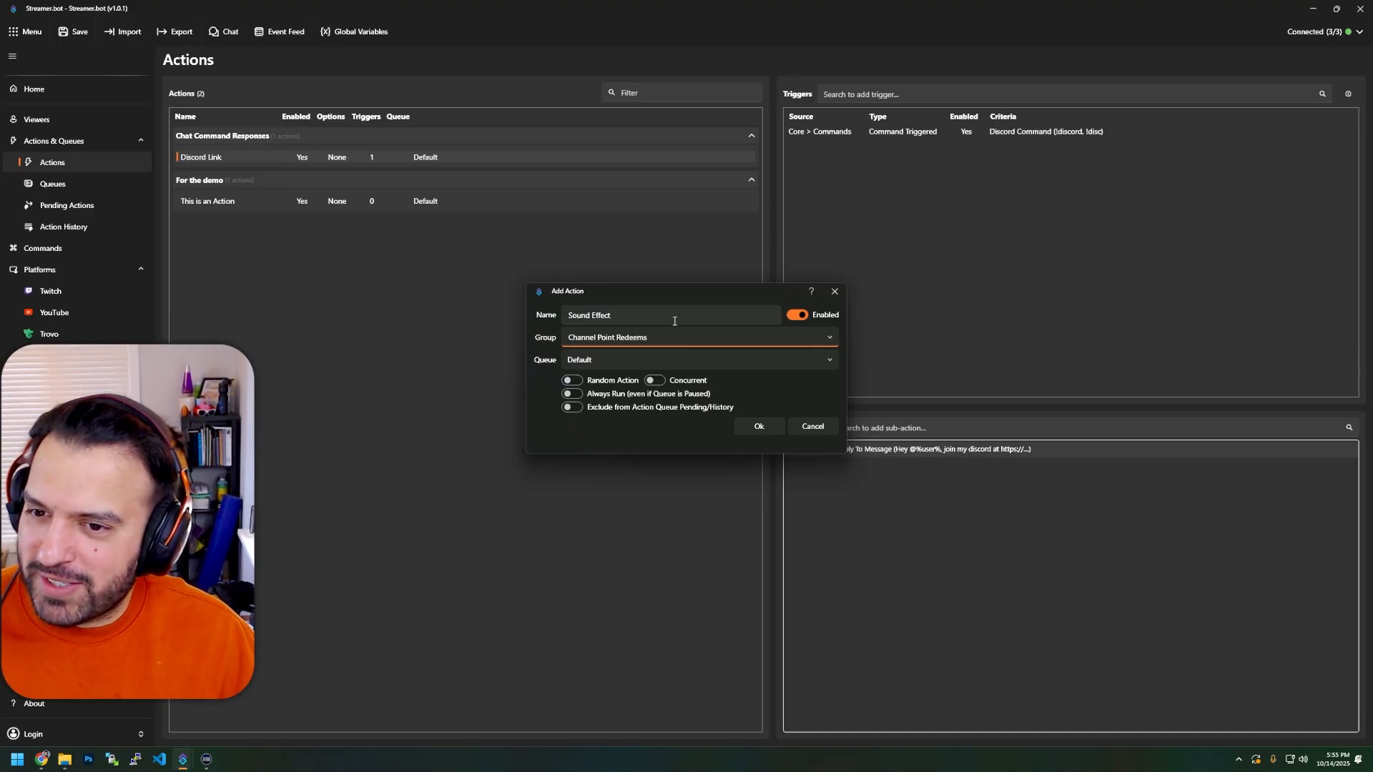
{"action": "left_click", "coordinate": [741, 425]}
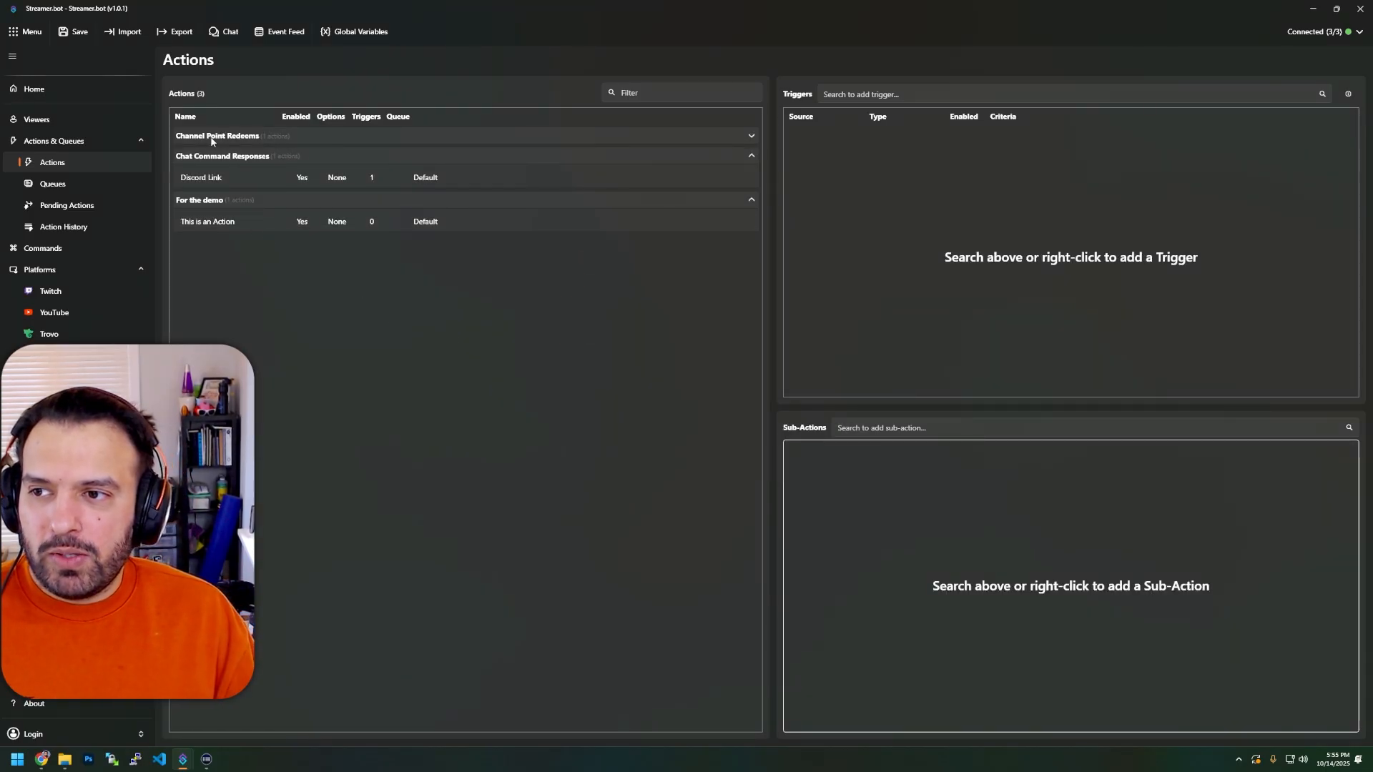
Start adding a Twitch Reward Redemption trigger to the Sound Effect action in the Channel Point Redeems group.
{"action": "left_click", "coordinate": [265, 141]}
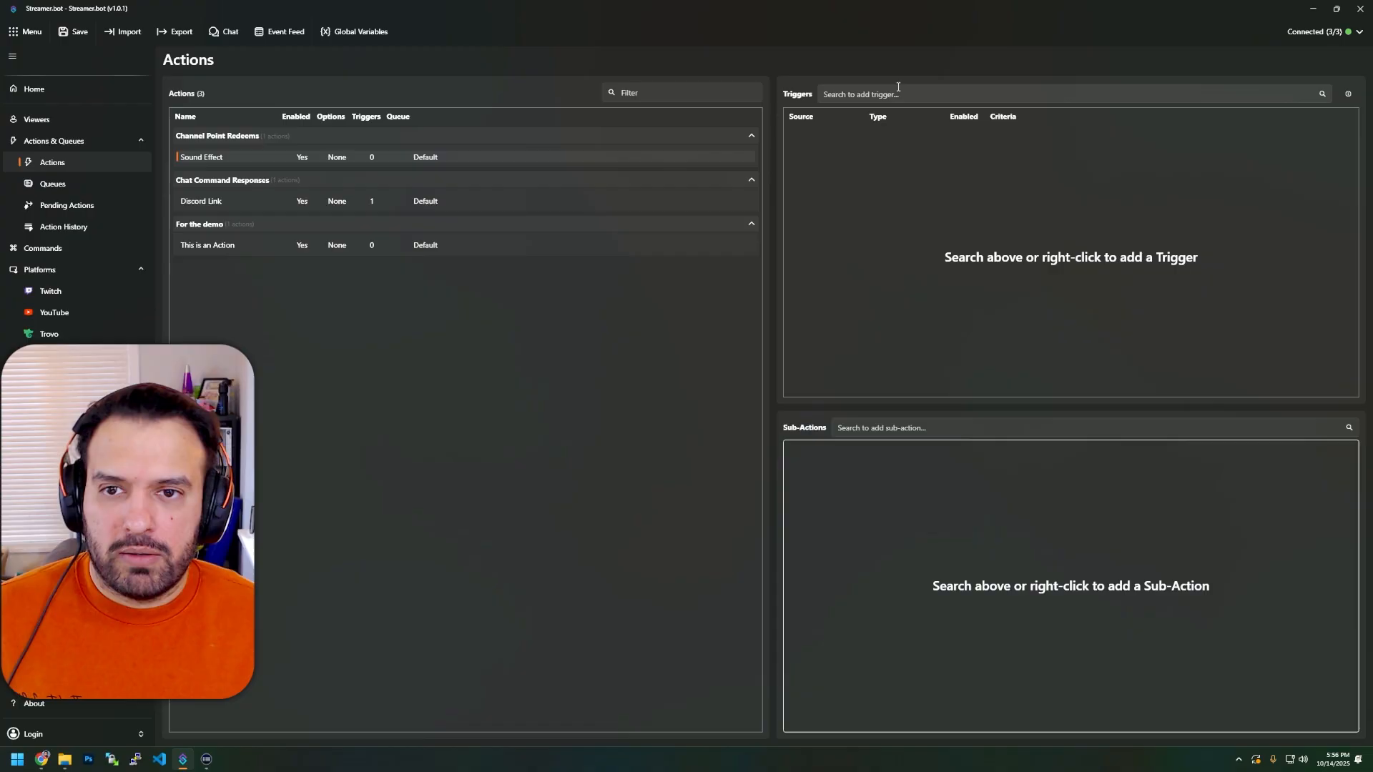
{"action": "right_click", "coordinate": [915, 163]}
{"action": "right_click", "coordinate": [823, 145]}
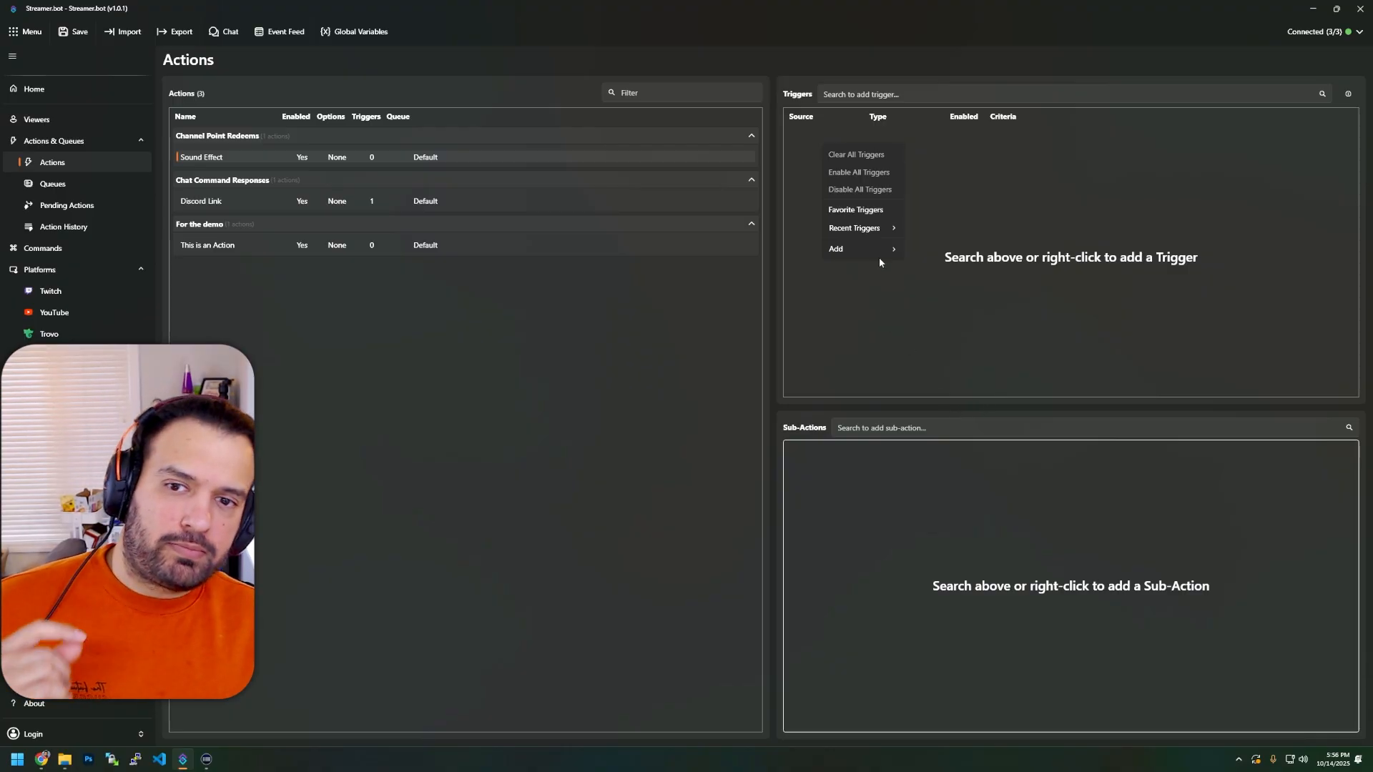
{"action": "mouse_move", "coordinate": [878, 251]}
{"action": "mouse_move", "coordinate": [954, 420]}
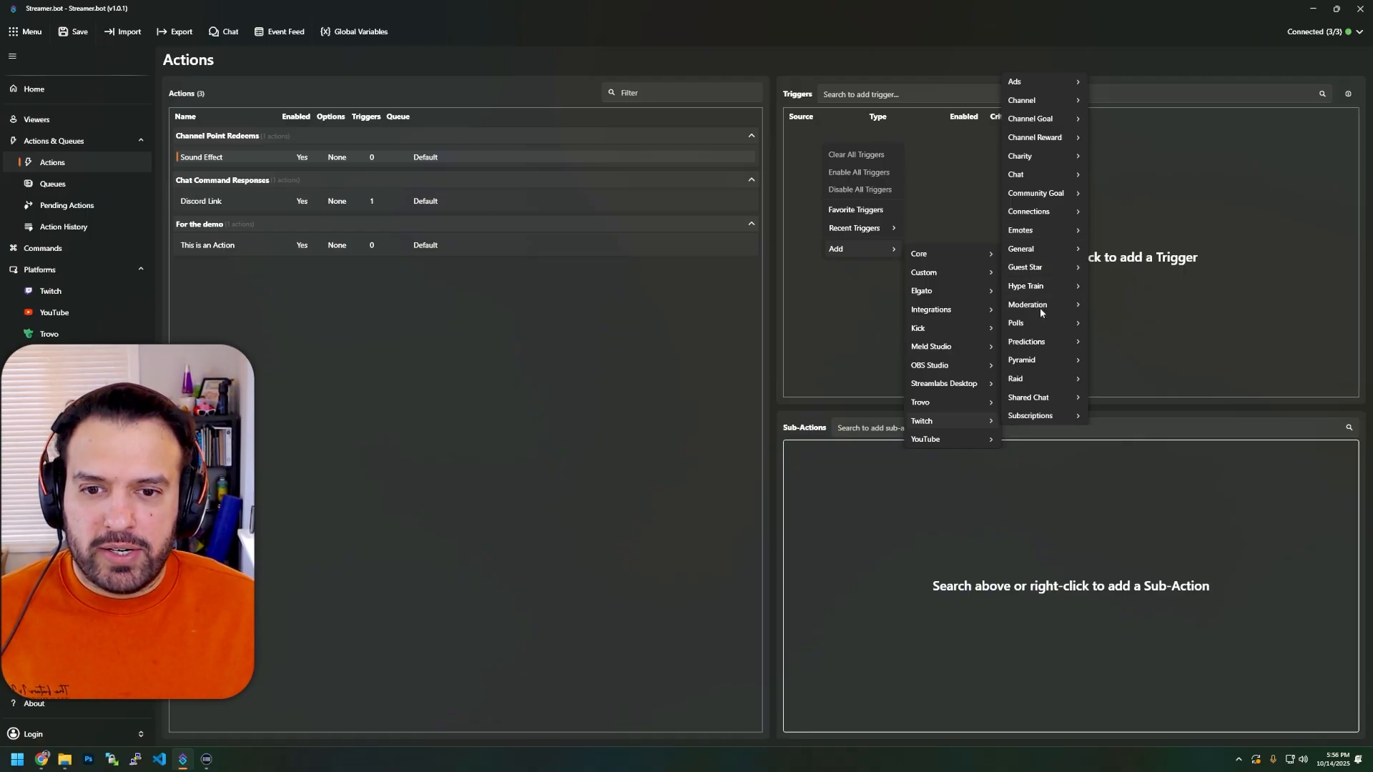
{"action": "mouse_move", "coordinate": [1041, 143]}
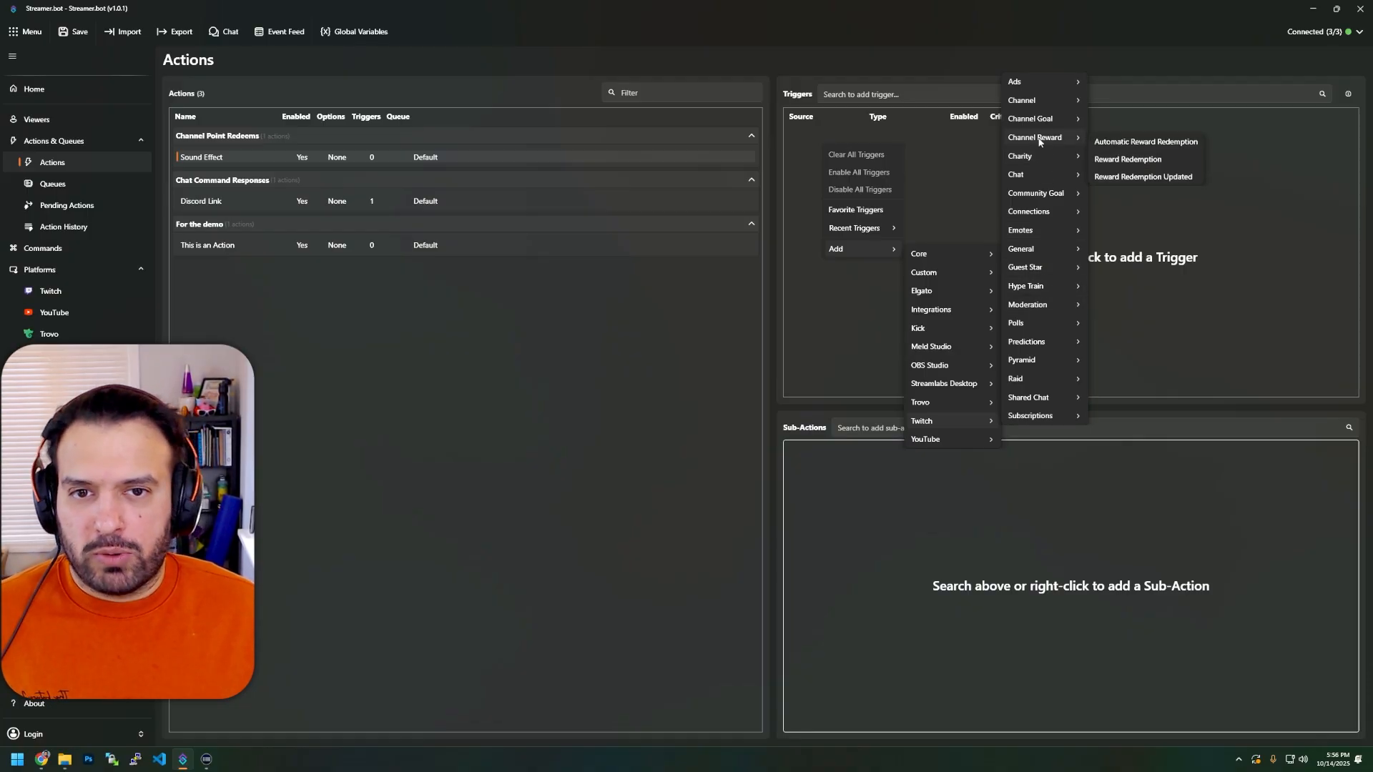
{"action": "left_click", "coordinate": [1143, 163]}
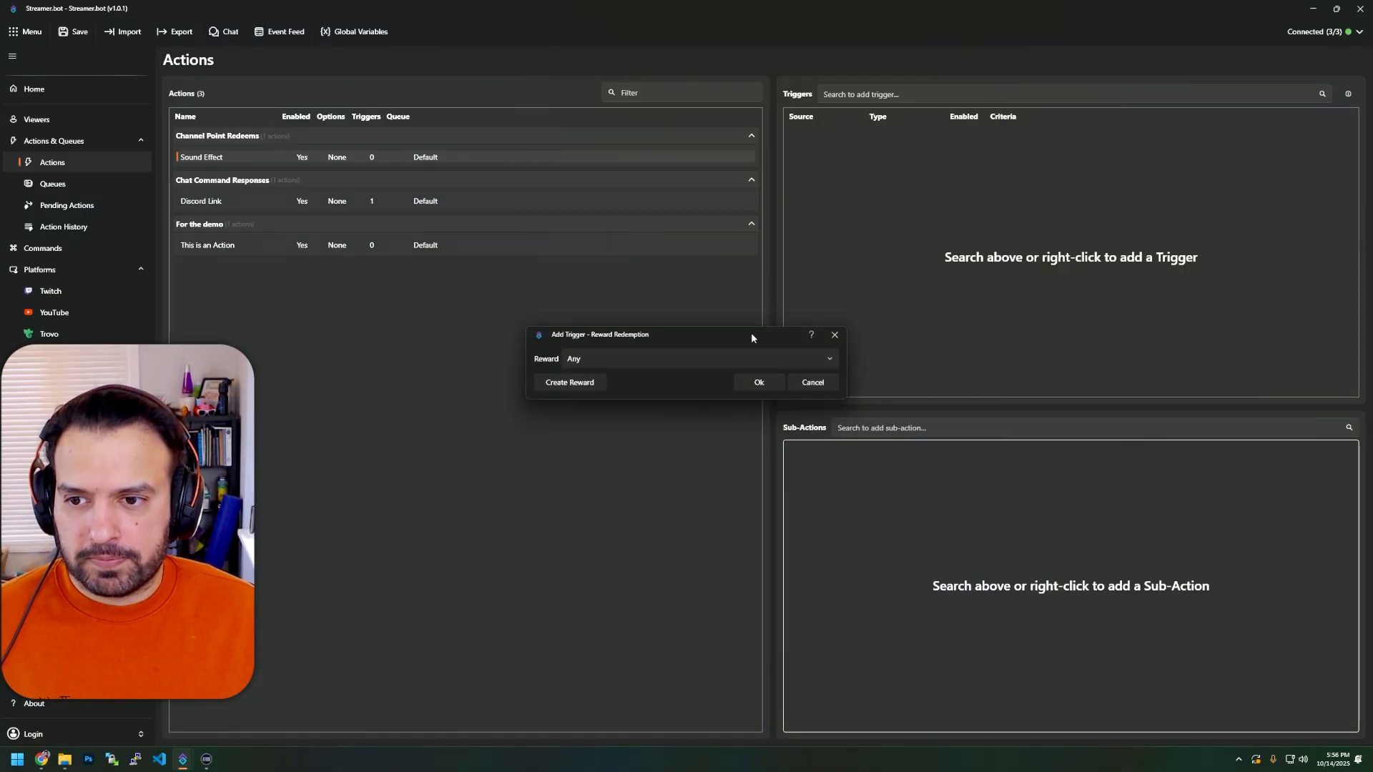
Set the trigger's reward to Sound Effect and add the trigger to the action.
{"action": "left_click", "coordinate": [654, 358]}
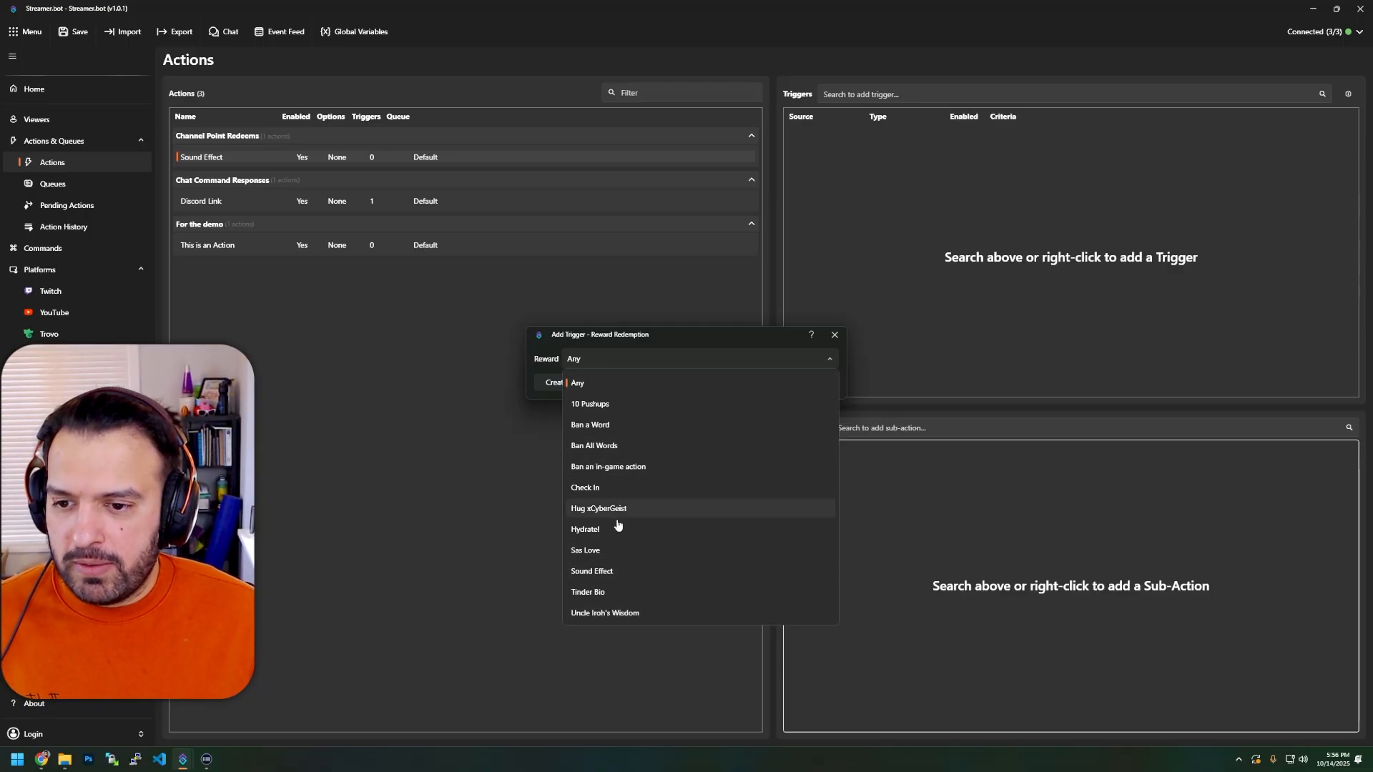
{"action": "left_click", "coordinate": [603, 572]}
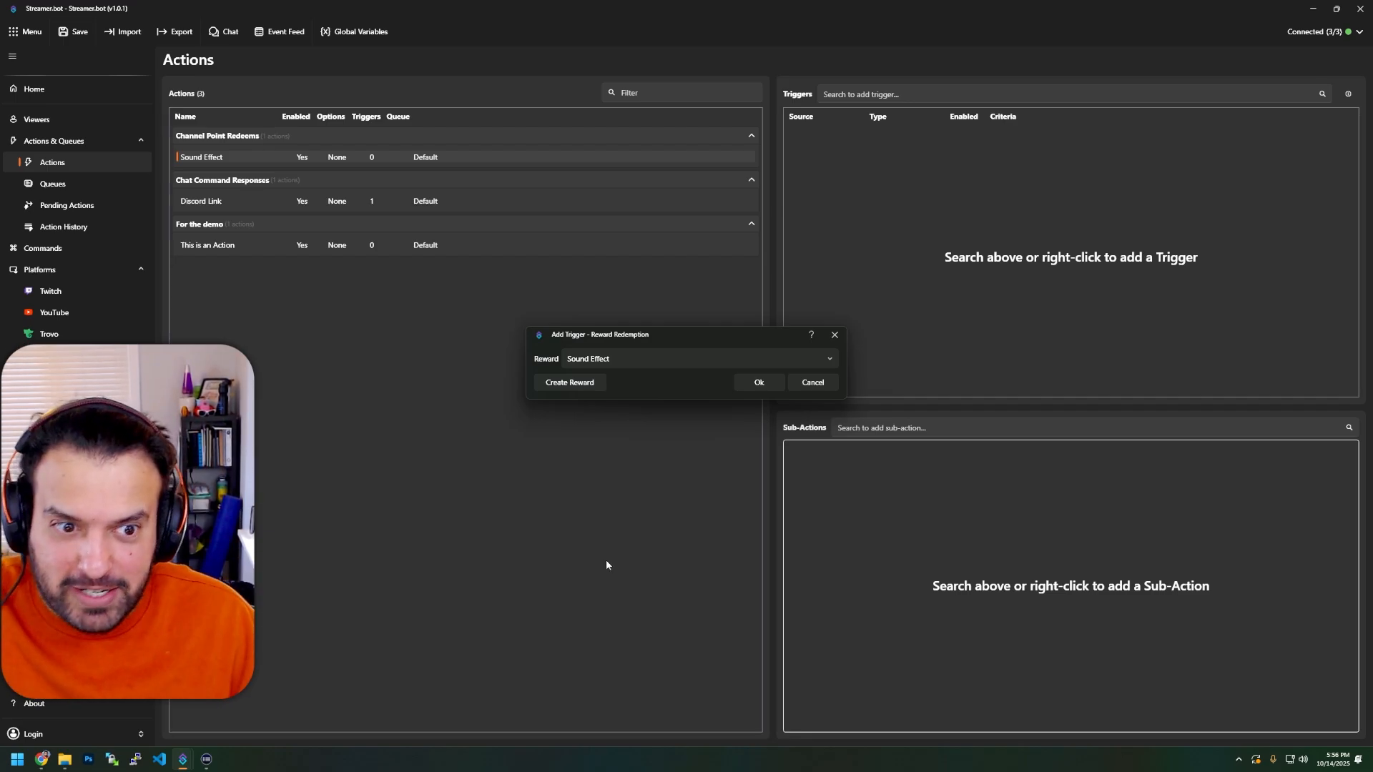
{"action": "left_click_drag", "start_coordinate": [714, 342], "coordinate": [767, 253]}
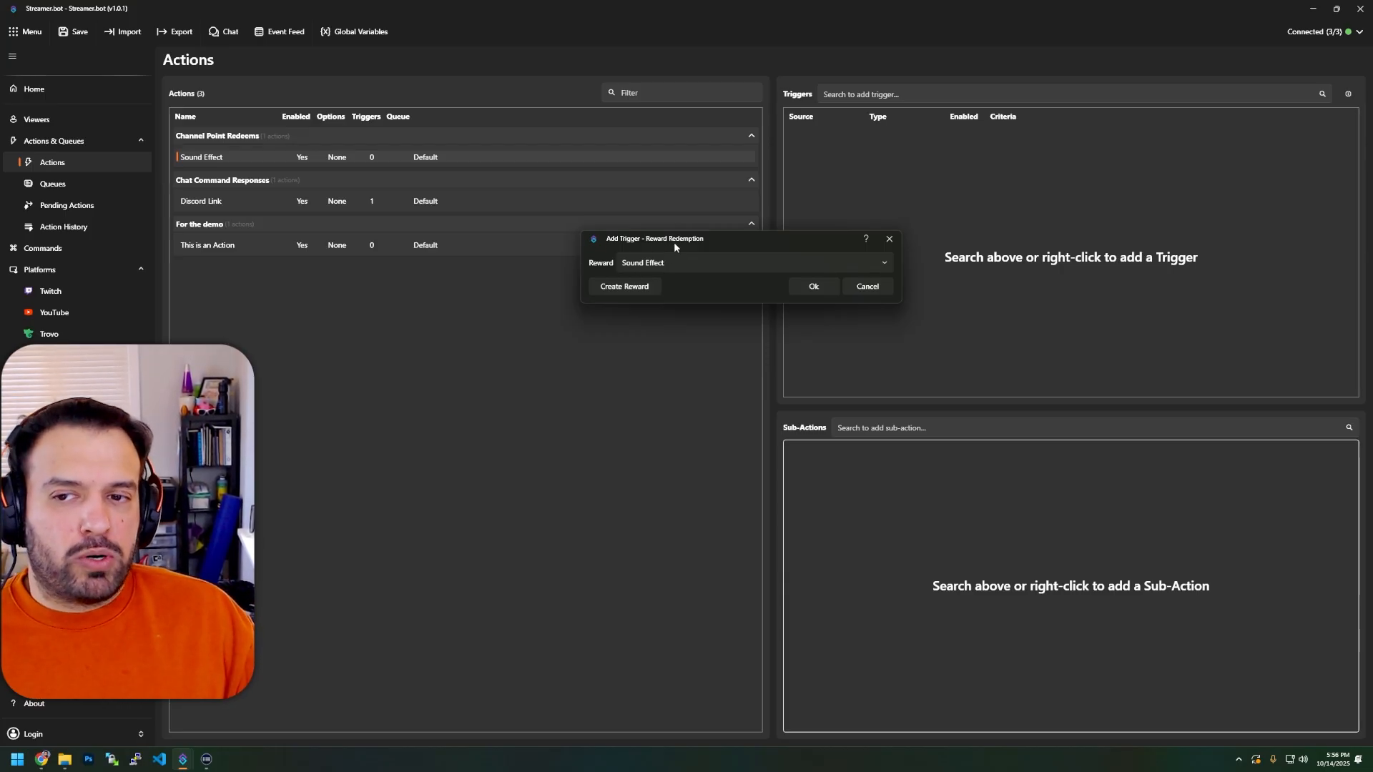
{"action": "left_click_drag", "start_coordinate": [684, 238], "coordinate": [702, 216]}
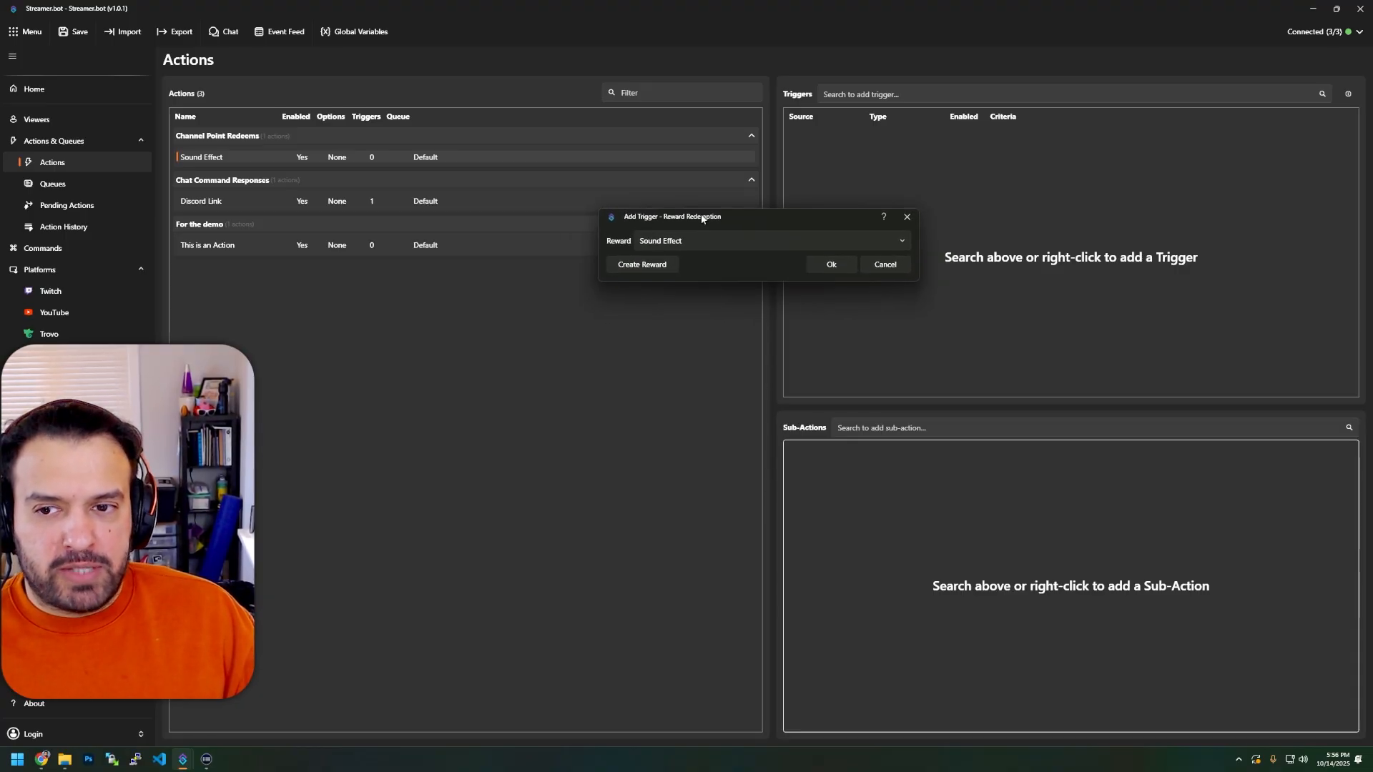
{"action": "left_click", "coordinate": [628, 266]}
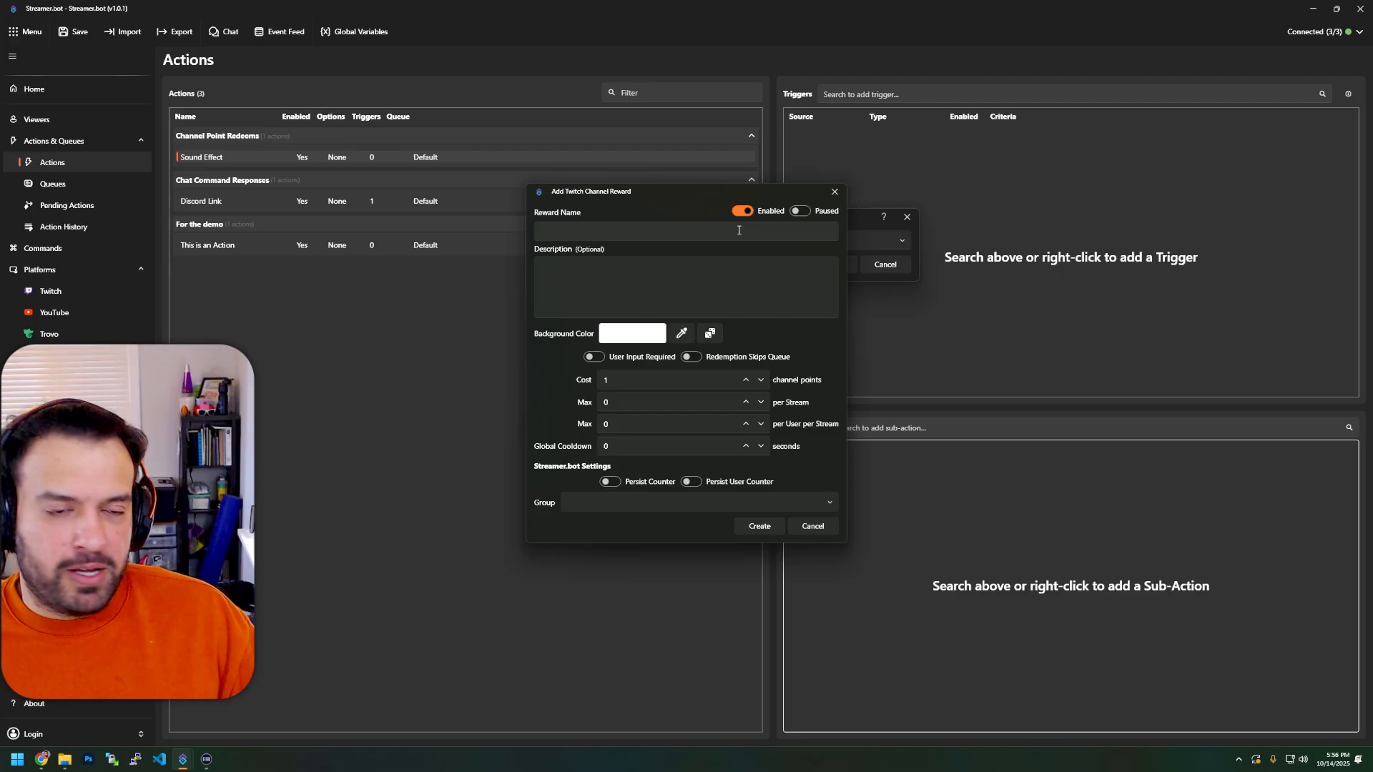
{"action": "left_click", "coordinate": [812, 527]}
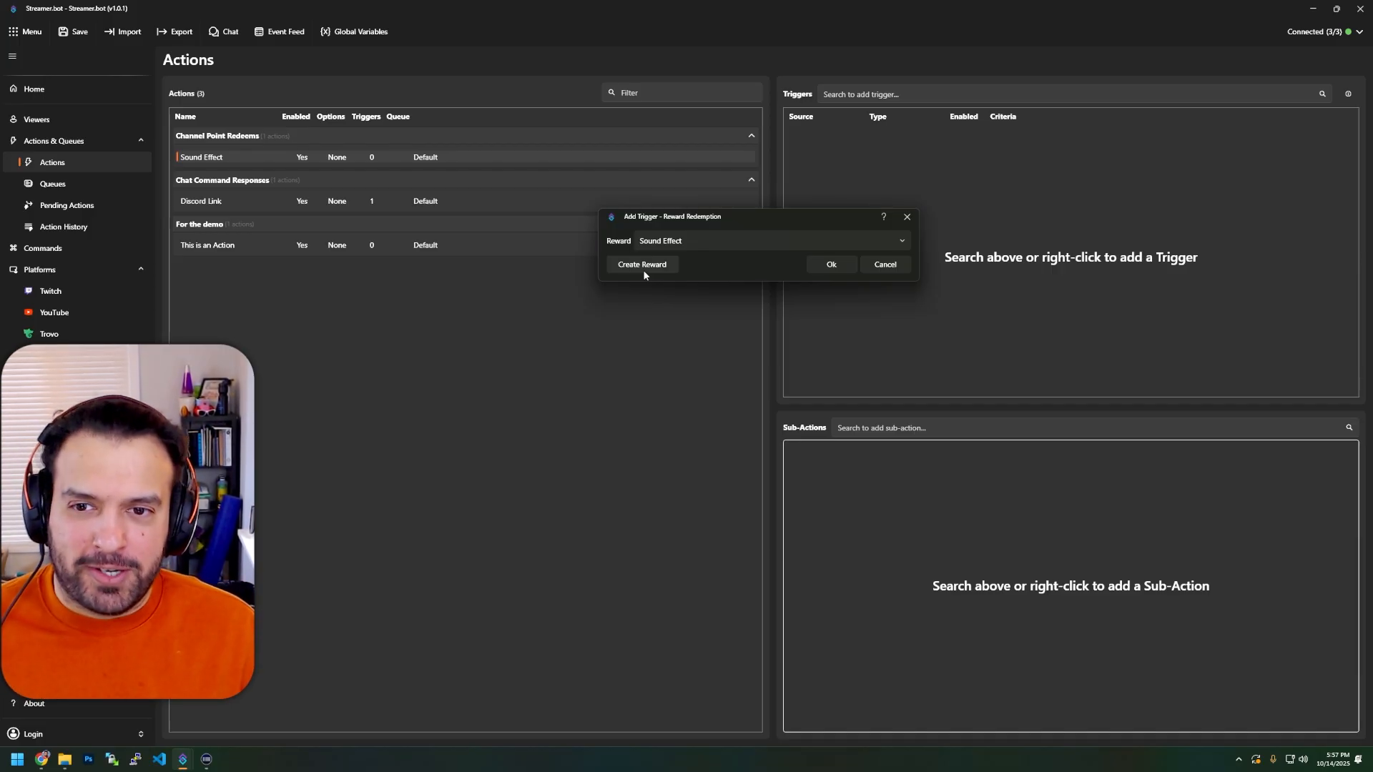
{"action": "left_click", "coordinate": [824, 265]}
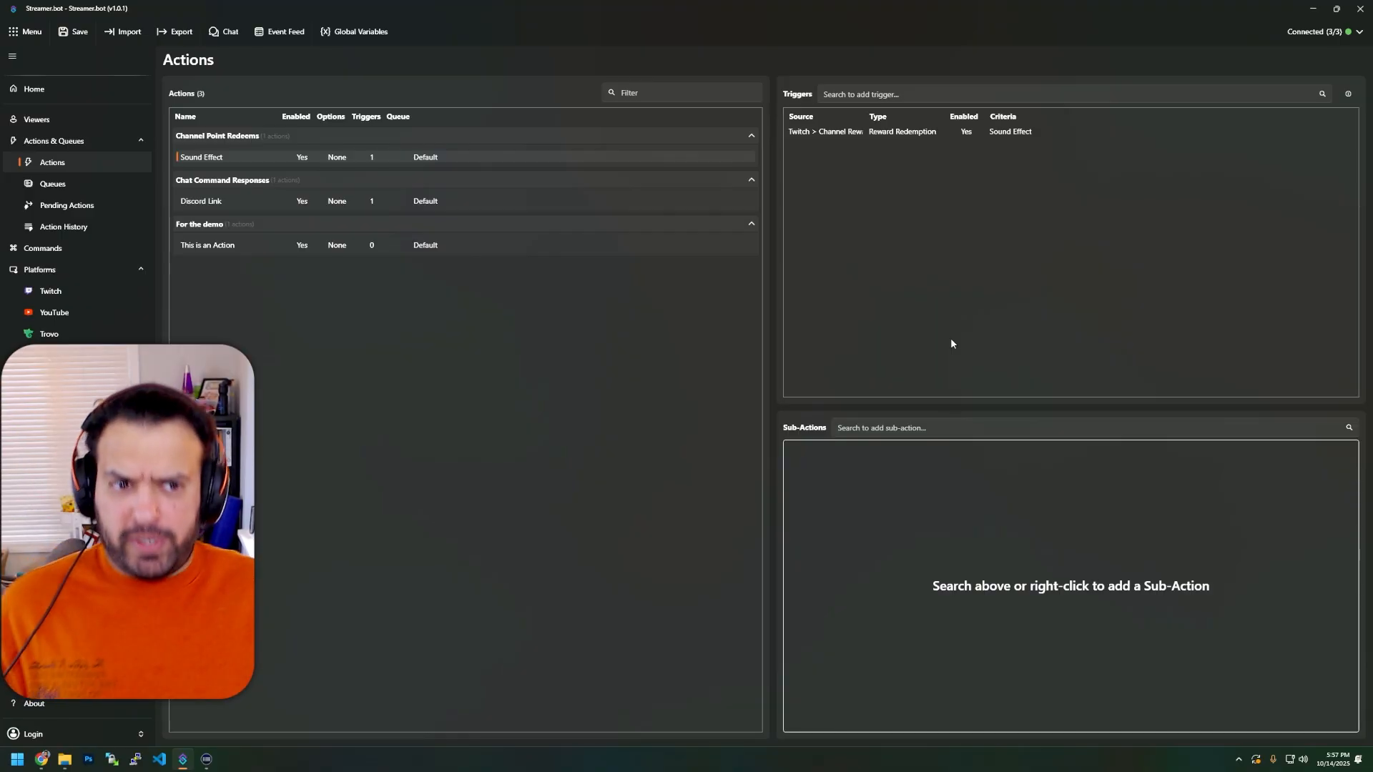
Add a Play Sound sub-action for BRO-CHECK-IN.wav at 100% volume on the application default output, testing the sound before confirming.
{"action": "right_click", "coordinate": [909, 467]}
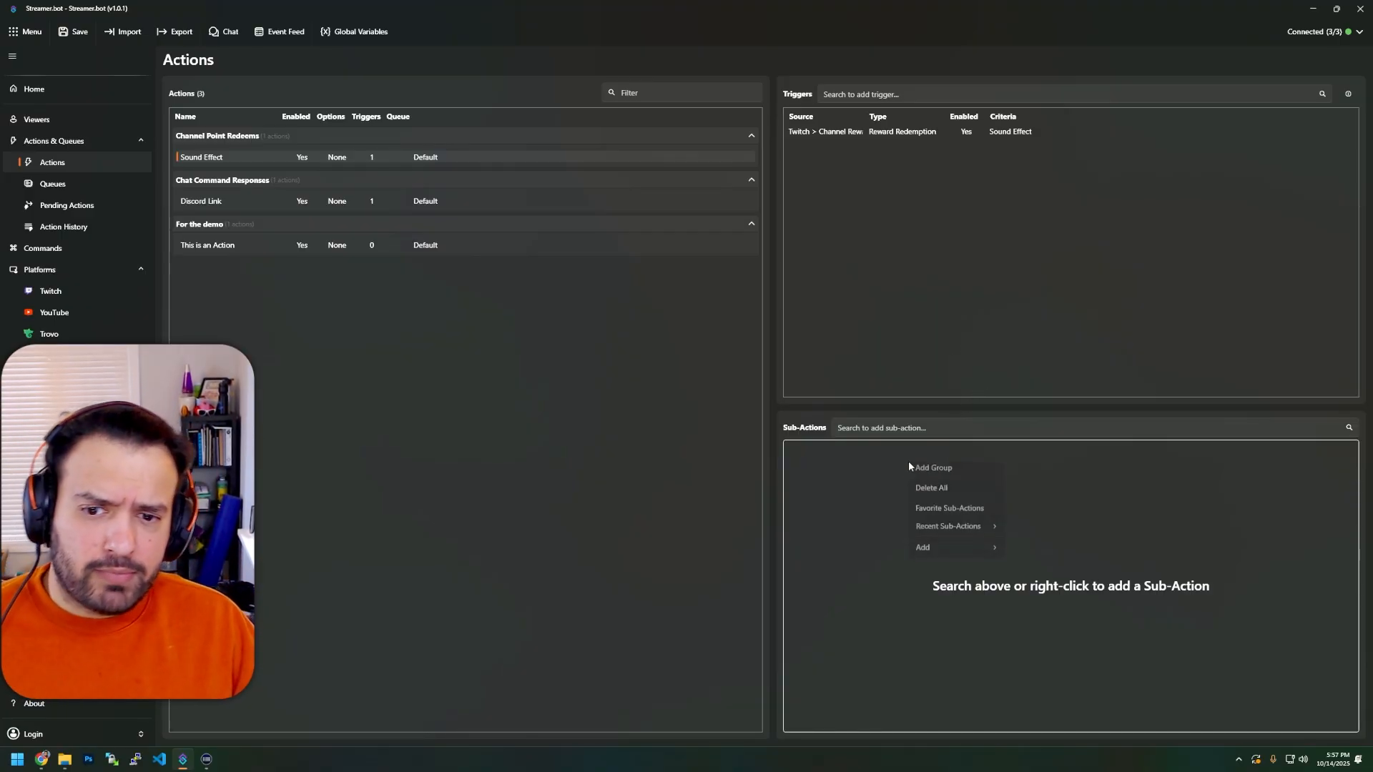
{"action": "mouse_move", "coordinate": [960, 552]}
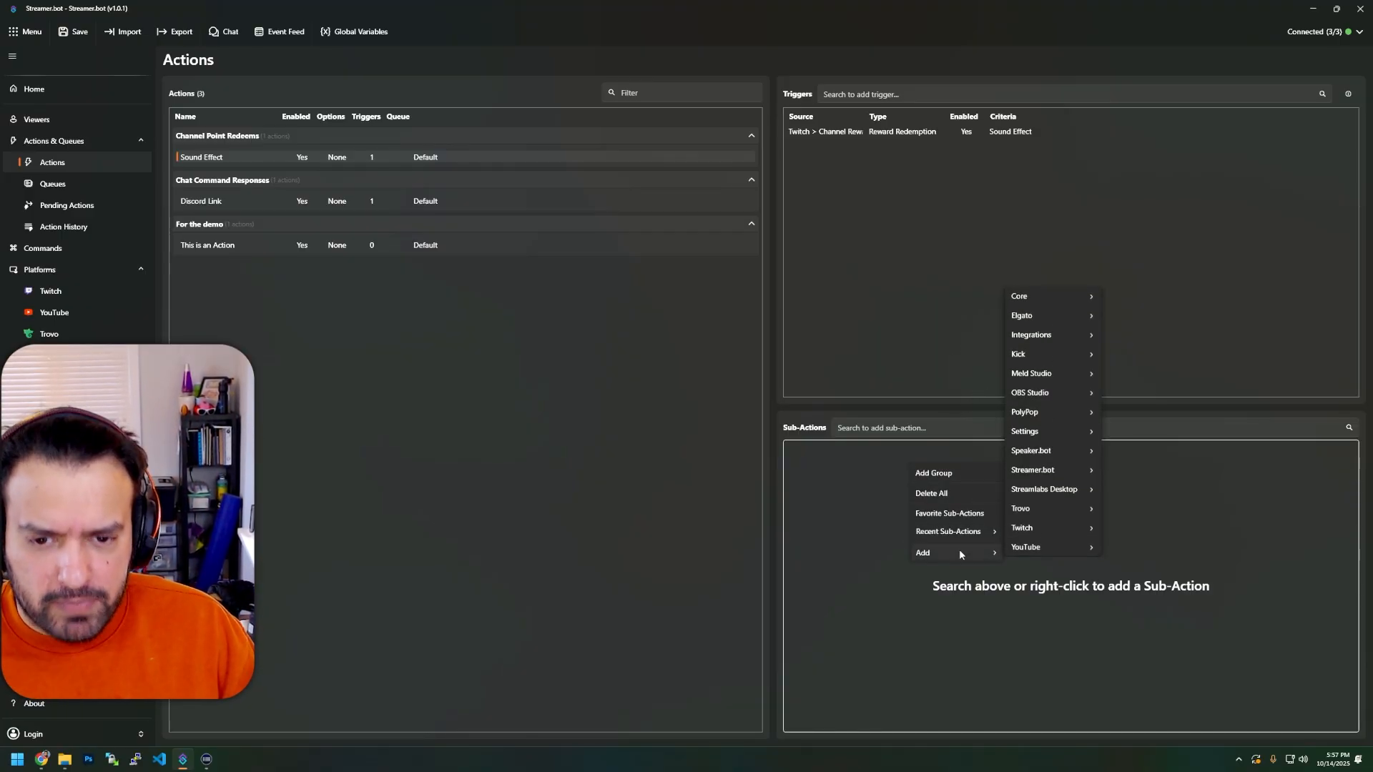
{"action": "mouse_move", "coordinate": [1066, 300]}
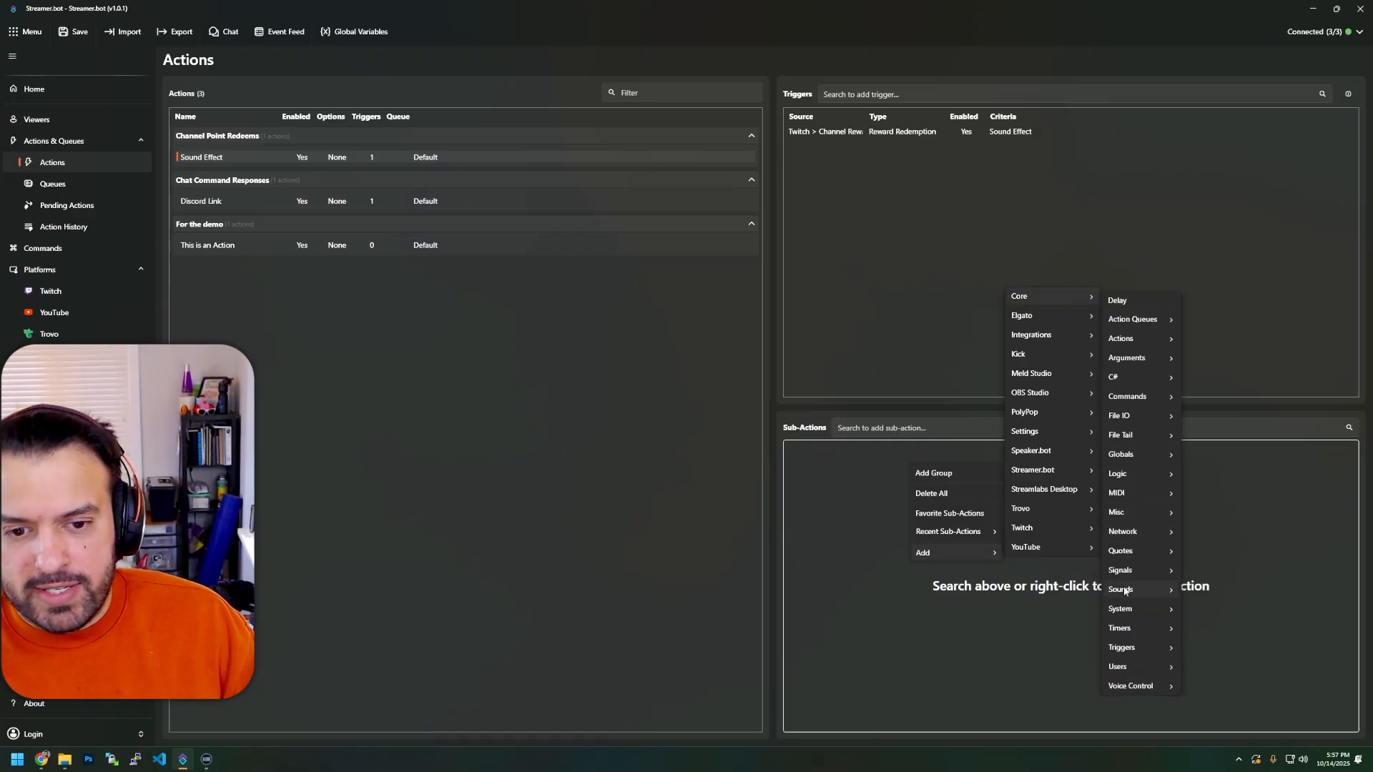
{"action": "mouse_move", "coordinate": [1124, 591]}
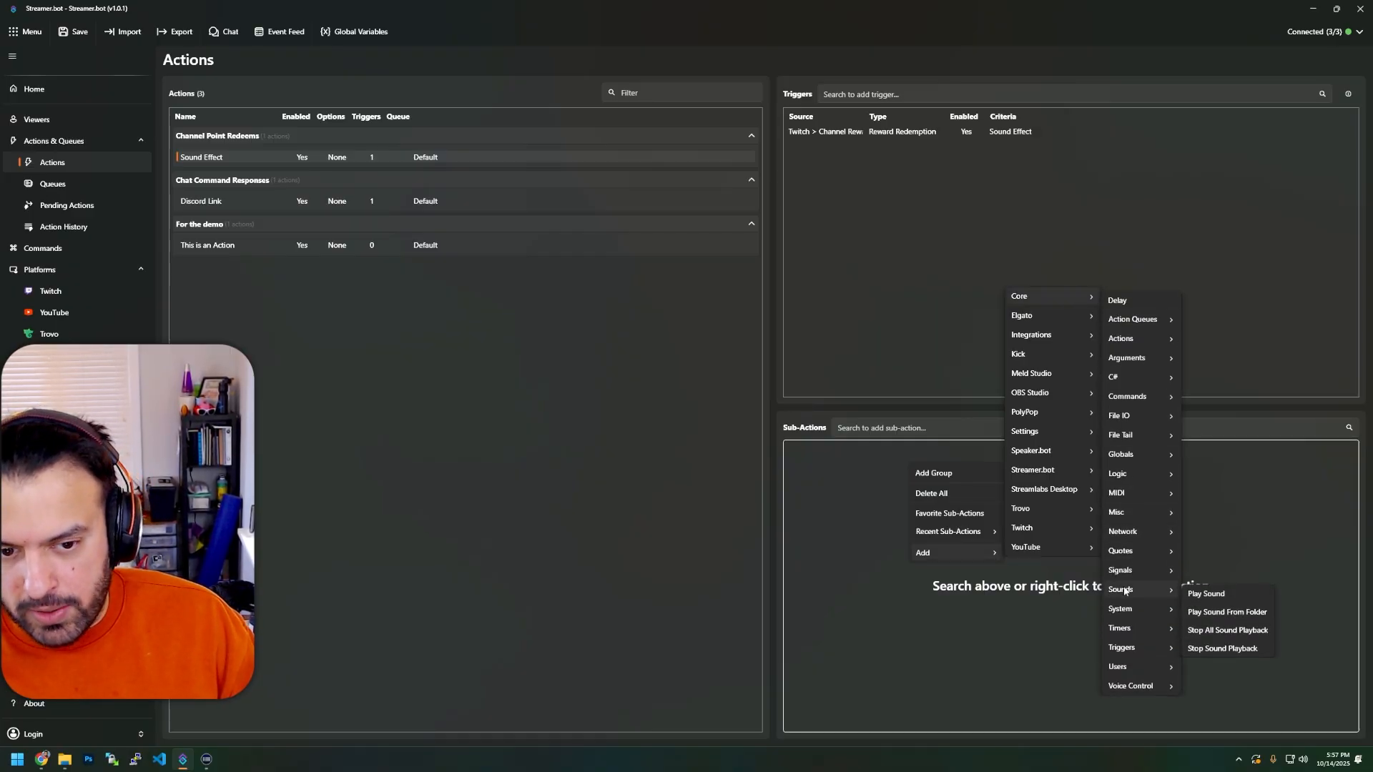
{"action": "left_click", "coordinate": [1205, 594]}
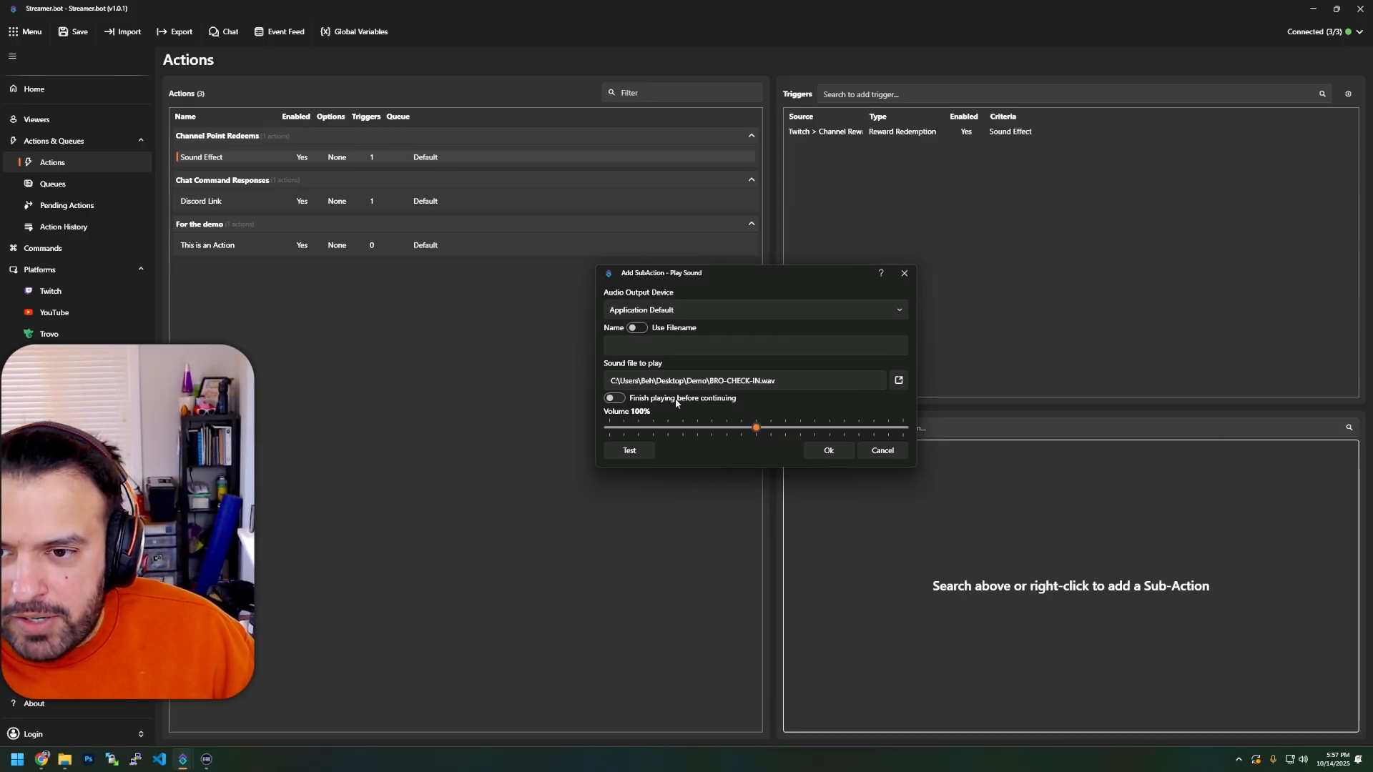
{"action": "left_click", "coordinate": [645, 345]}
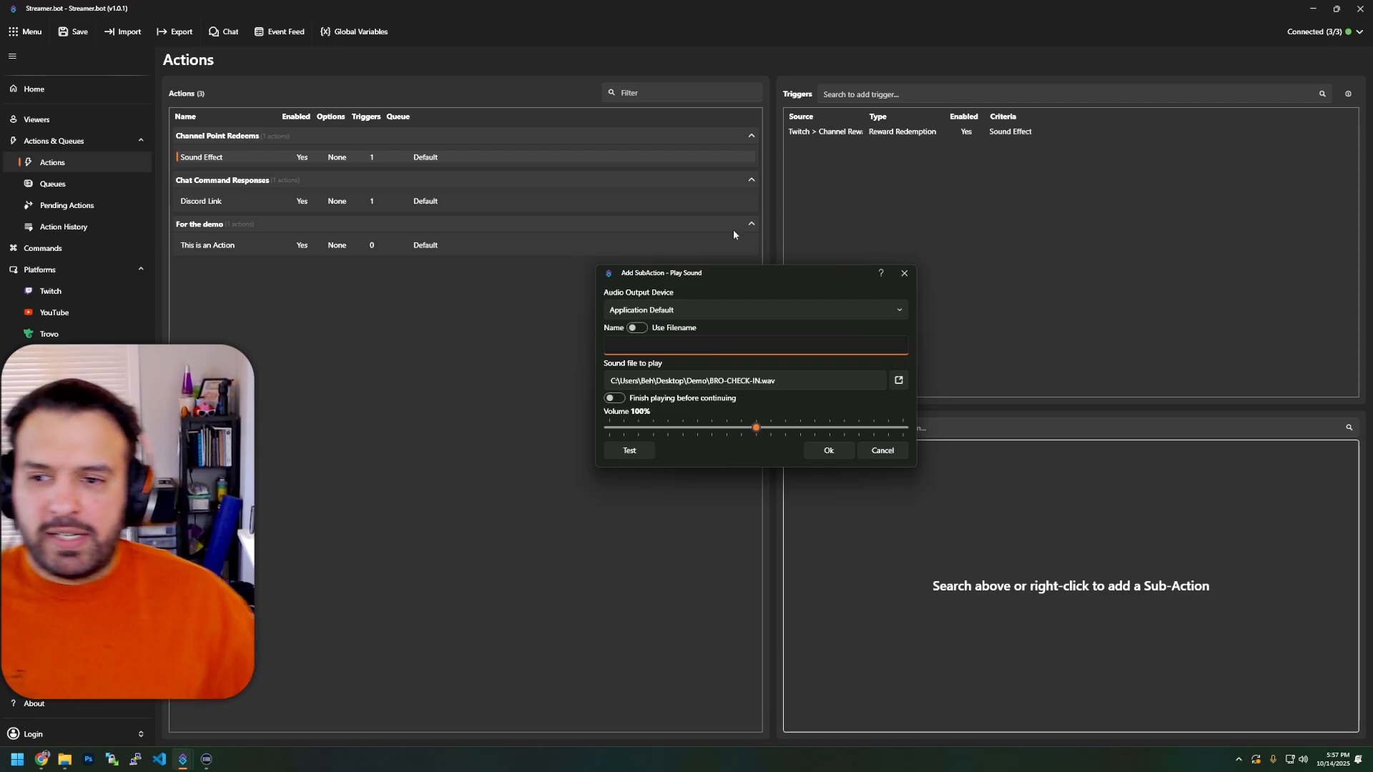
{"action": "left_click", "coordinate": [634, 454]}
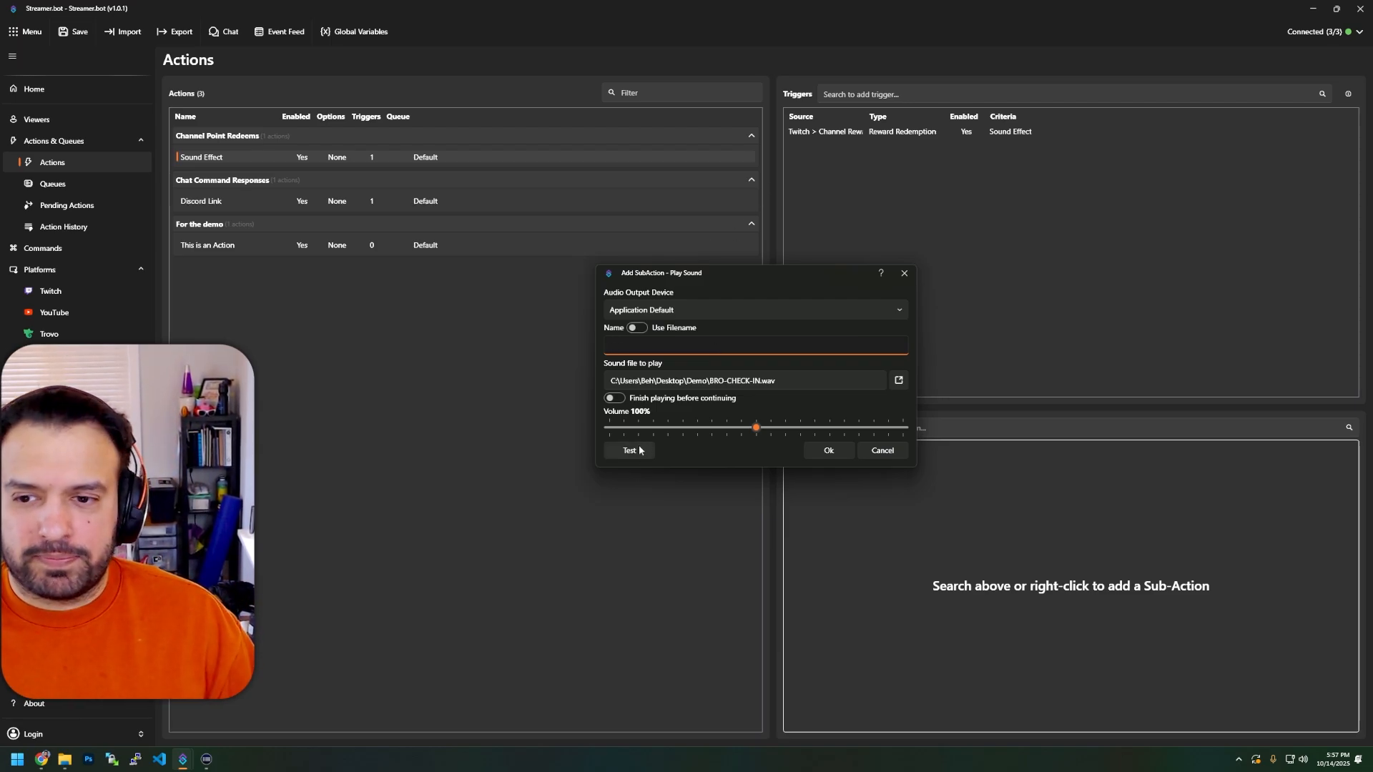
{"action": "left_click", "coordinate": [829, 452]}
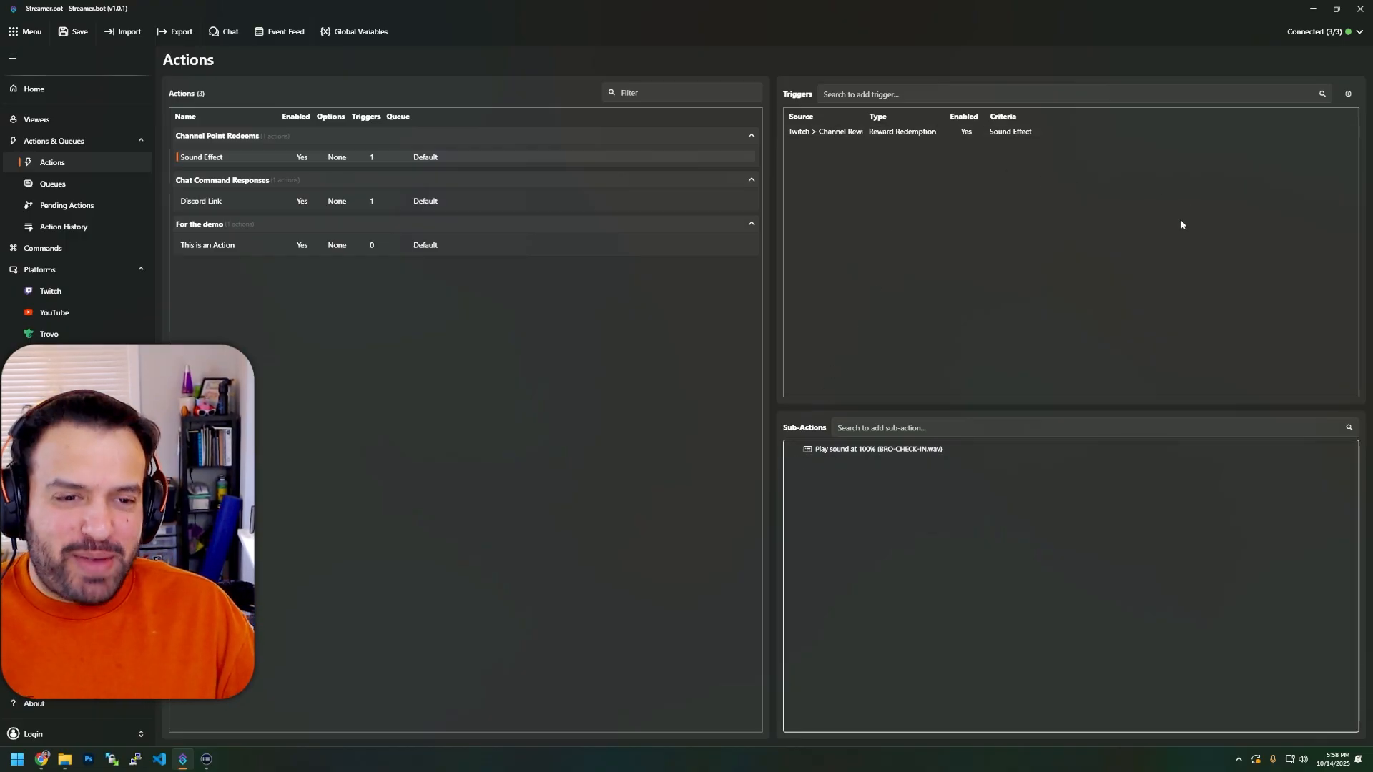
Switch to OBS Studio and create an Application Audio Capture (BETA) source, choosing the Streamer.bot (v1.0.1) window.
{"action": "left_click_drag", "start_coordinate": [1372, 6], "coordinate": [673, 0]}
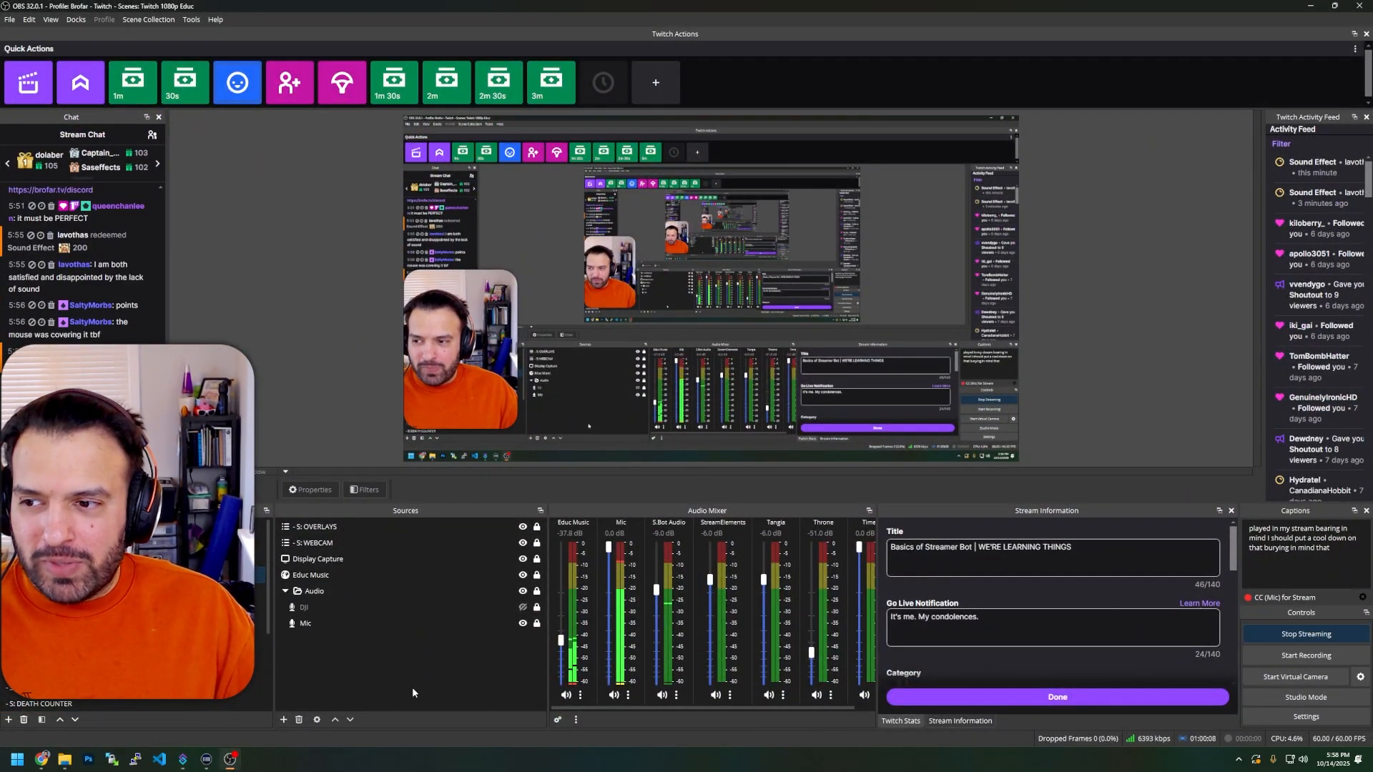
{"action": "right_click", "coordinate": [332, 682]}
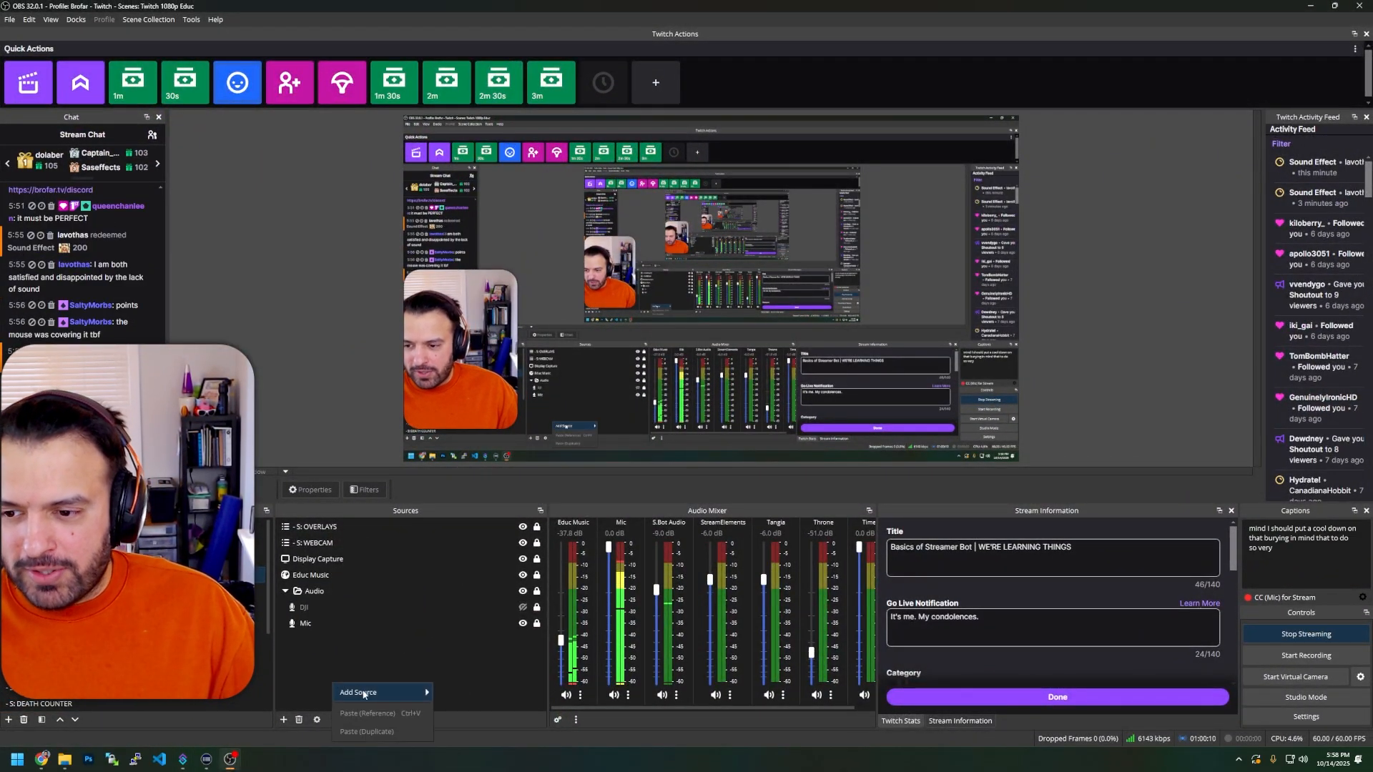
{"action": "mouse_move", "coordinate": [370, 690]}
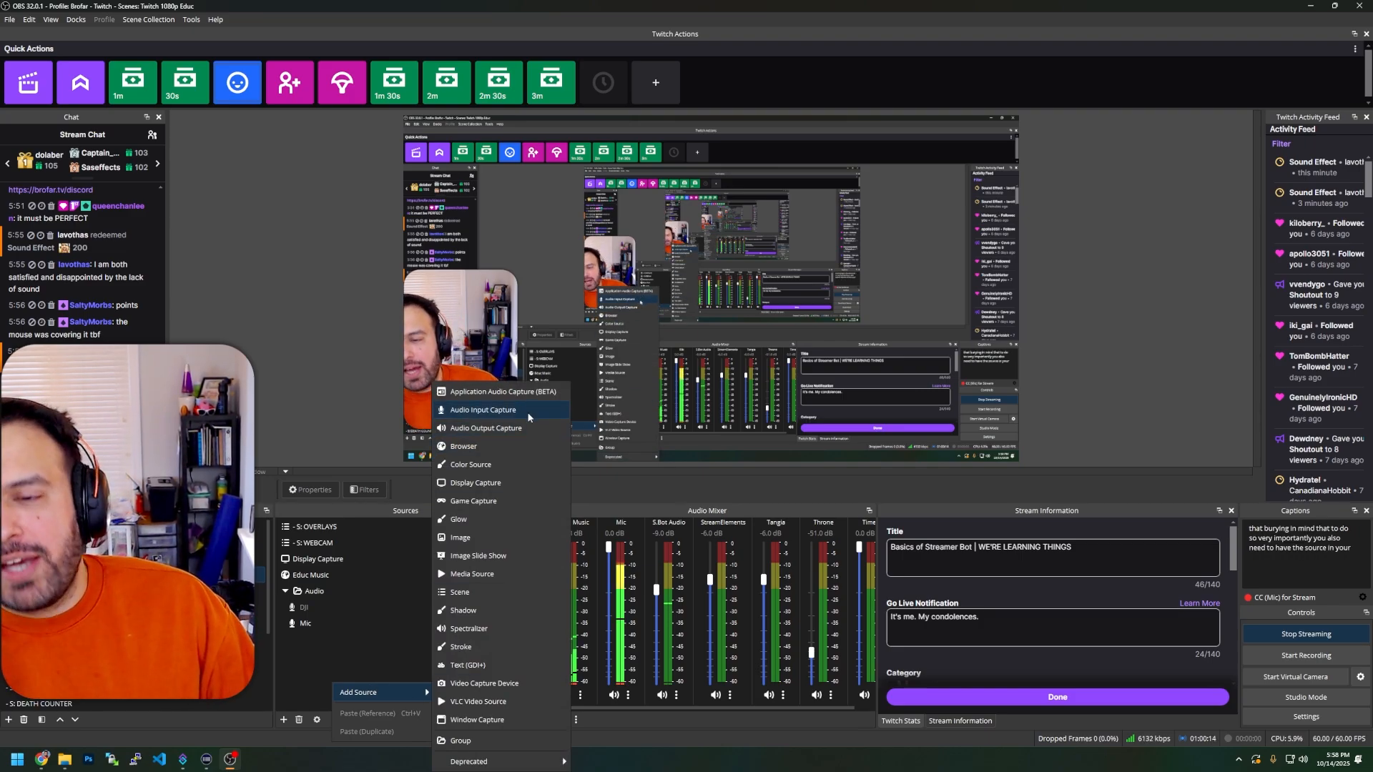
{"action": "left_click", "coordinate": [508, 391]}
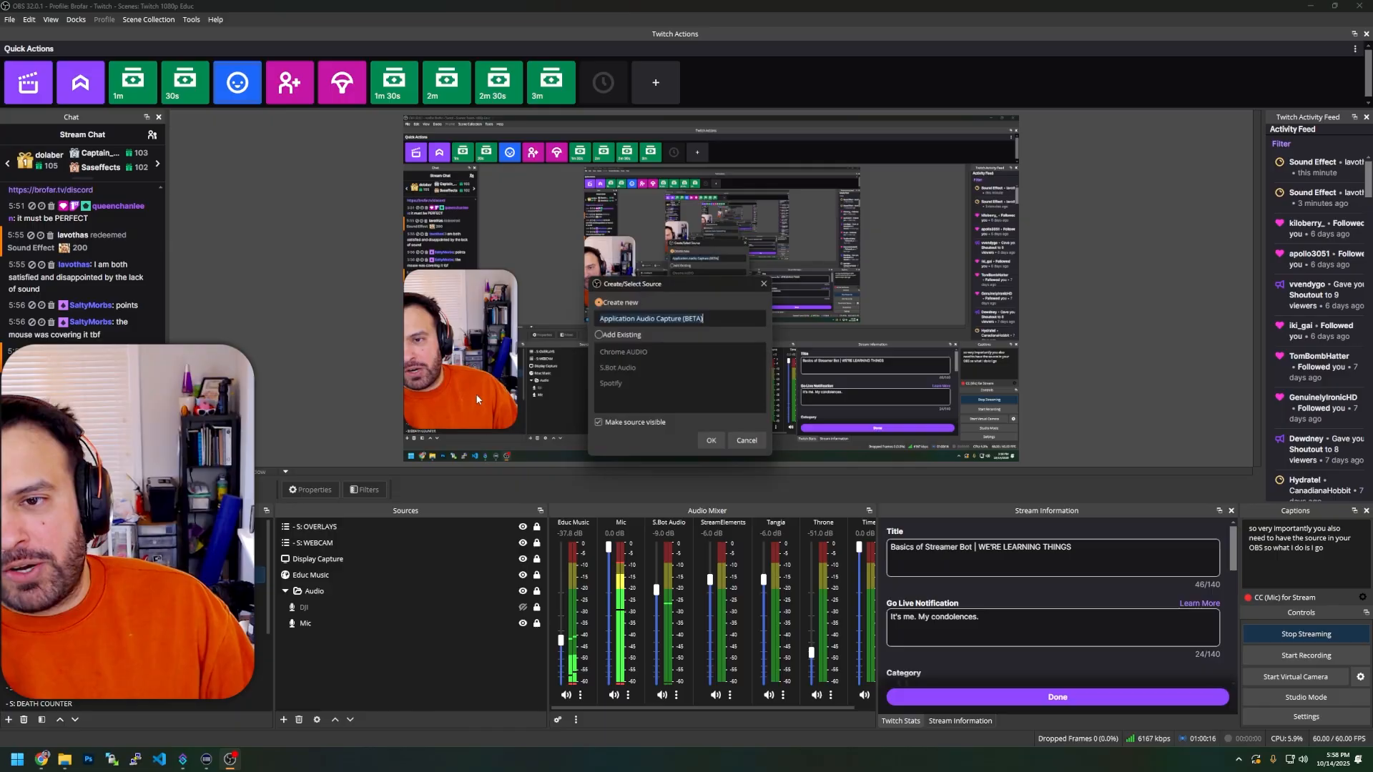
{"action": "left_click", "coordinate": [713, 442]}
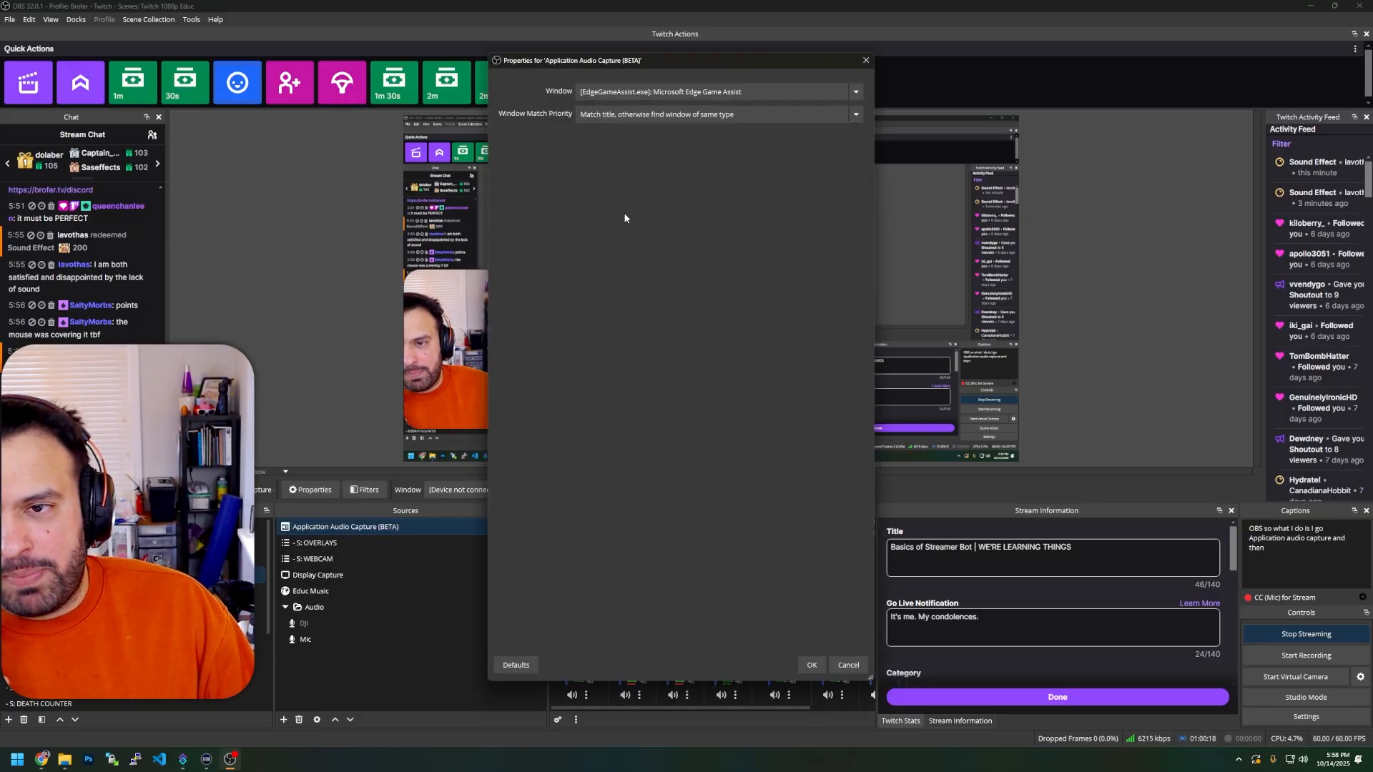
{"action": "left_click", "coordinate": [624, 91]}
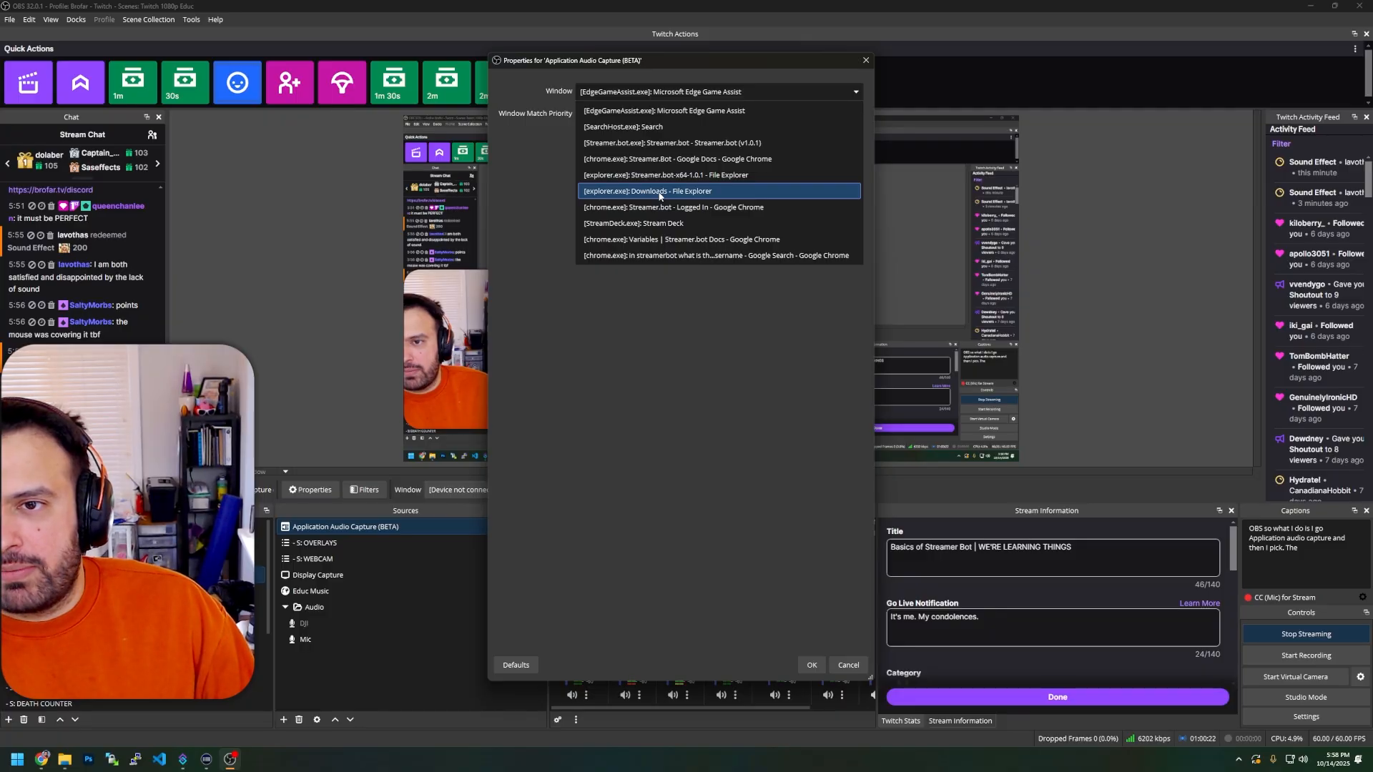
{"action": "left_click", "coordinate": [673, 146]}
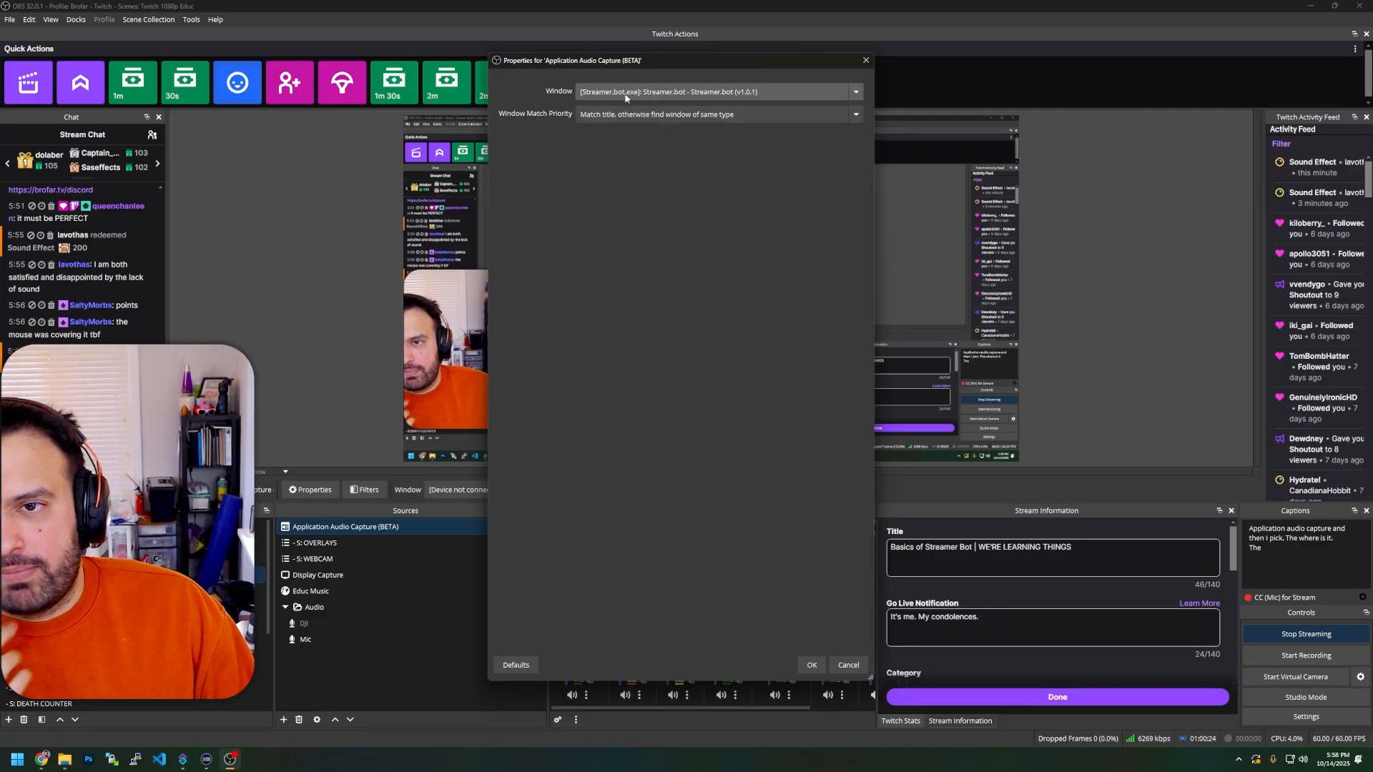
Cancel the audio capture properties and delete the Application Audio Capture (BETA) source.
{"action": "left_click", "coordinate": [848, 665]}
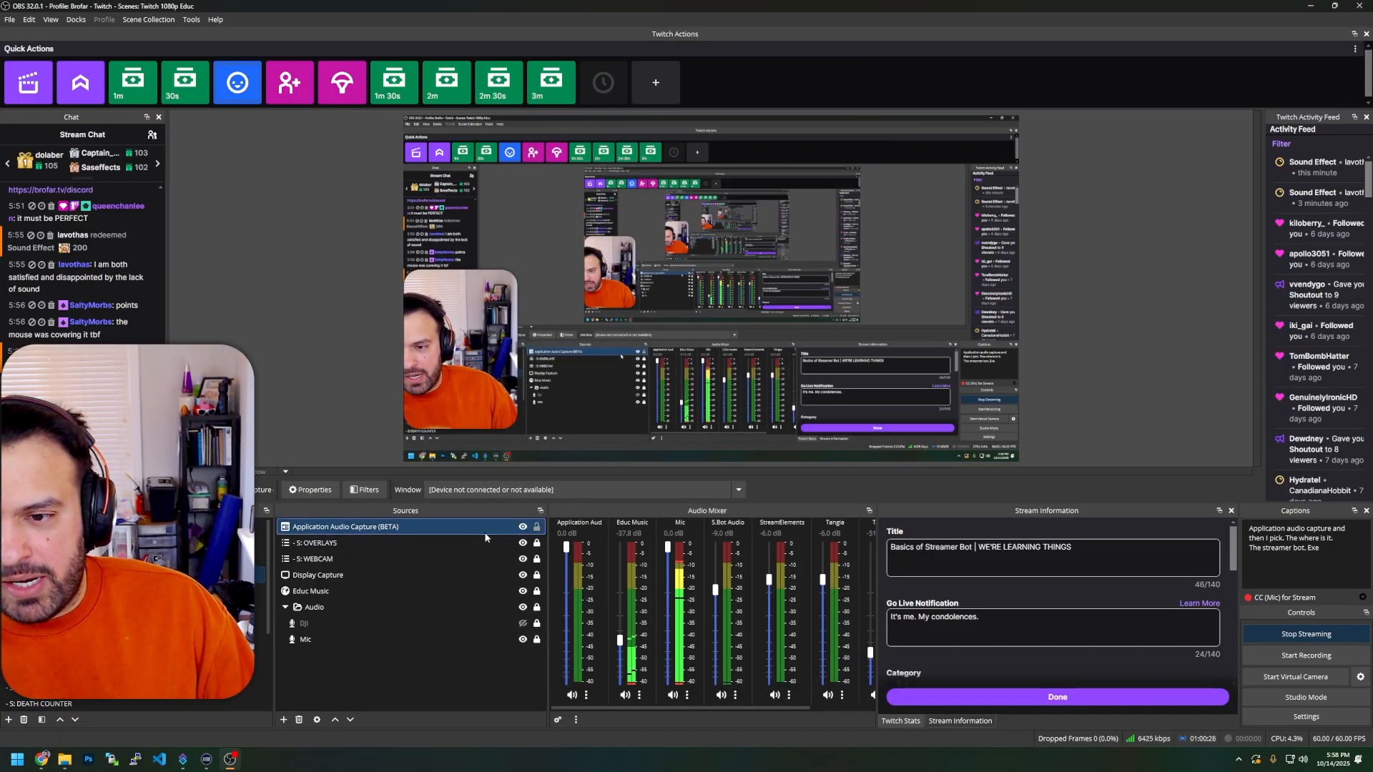
{"action": "key", "text": "Delete"}
{"action": "key", "text": "Return"}
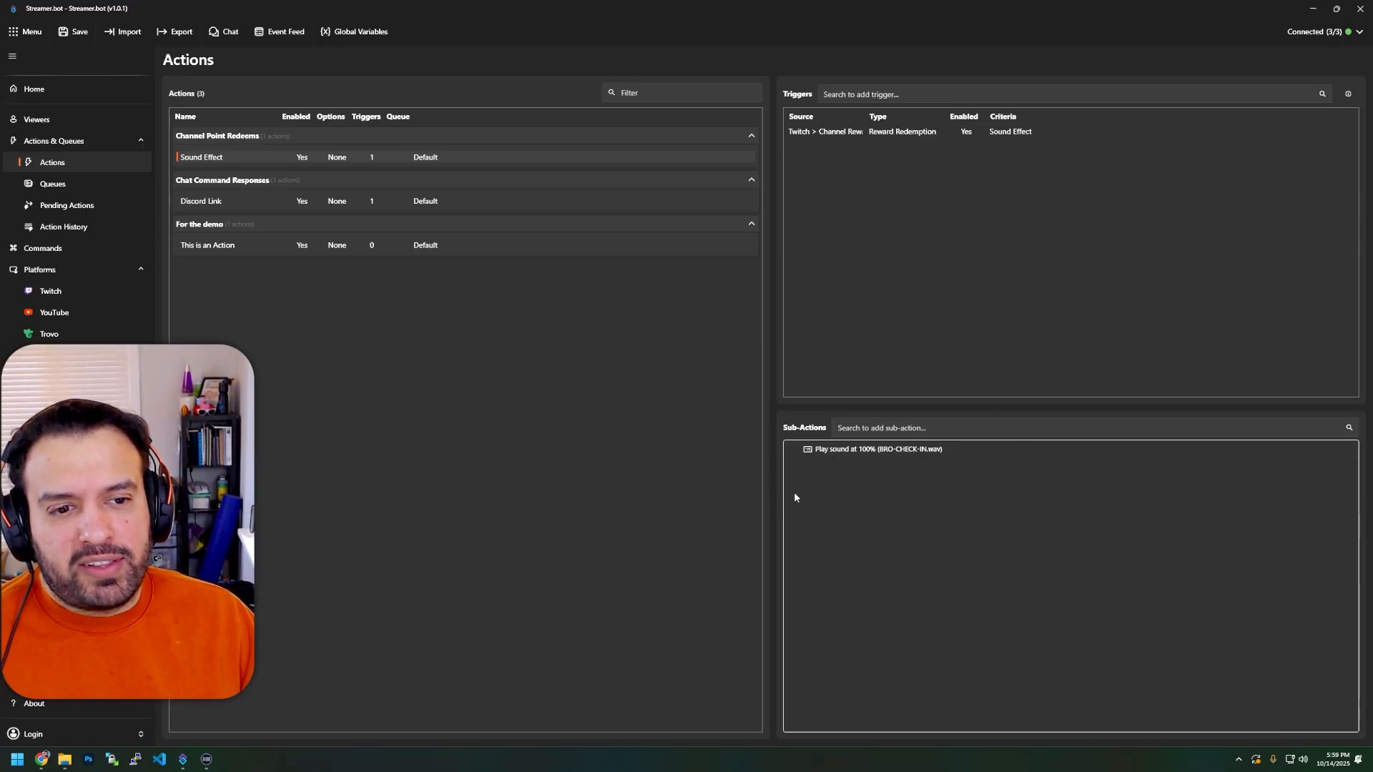
Find the Twitch Send Message to Channel sub-action with the search "send message to" and start adding it to the Sound Effect action.
{"action": "right_click", "coordinate": [879, 481]}
{"action": "mouse_move", "coordinate": [946, 572]}
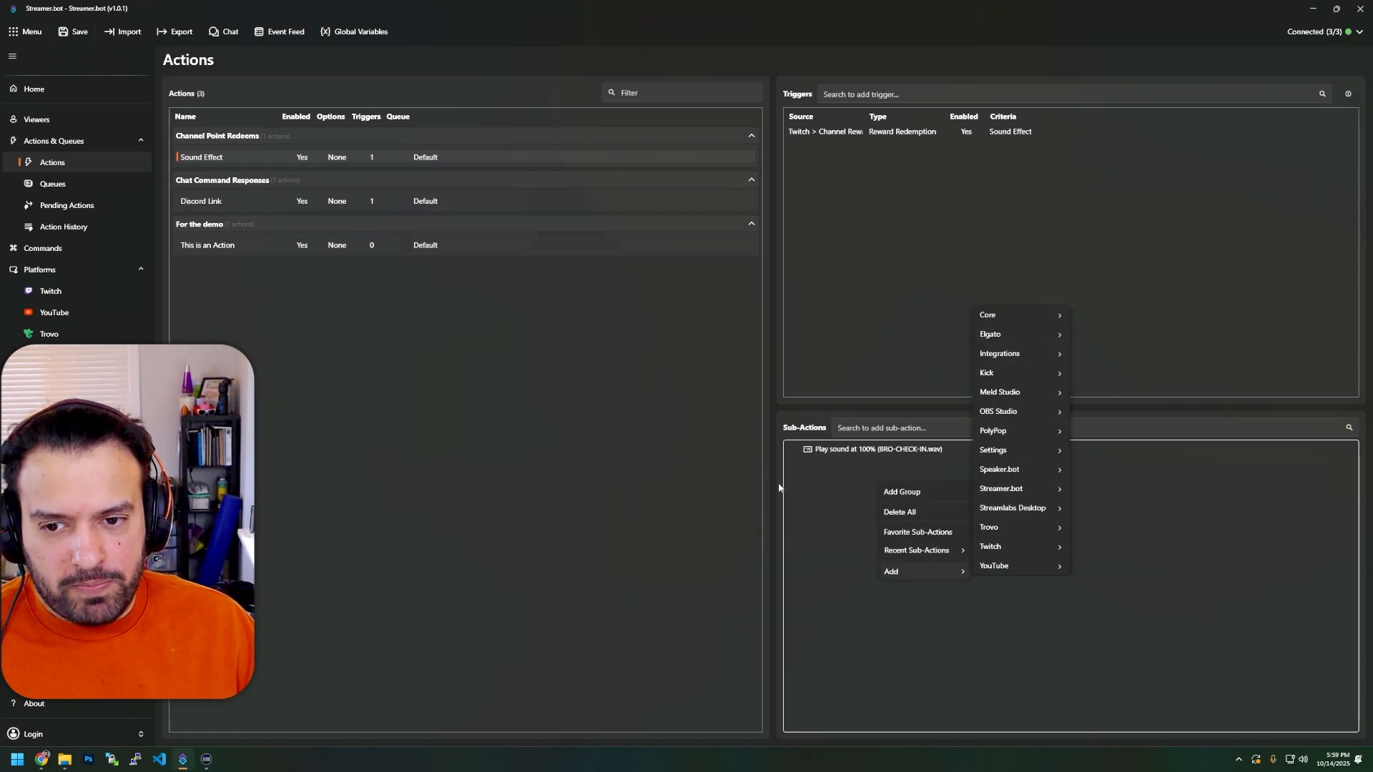
{"action": "left_click", "coordinate": [921, 428]}
{"action": "left_click", "coordinate": [920, 428]}
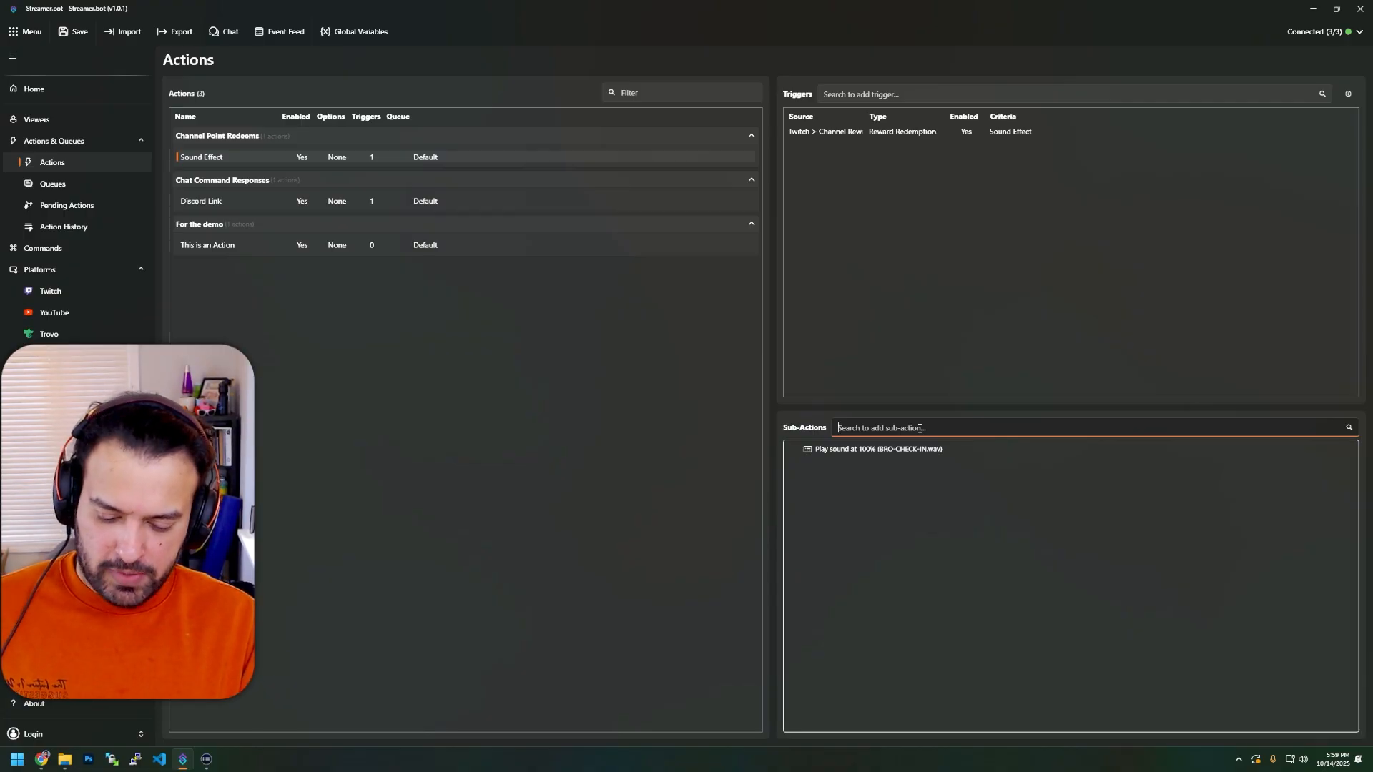
{"action": "type", "text": "chat mess"}
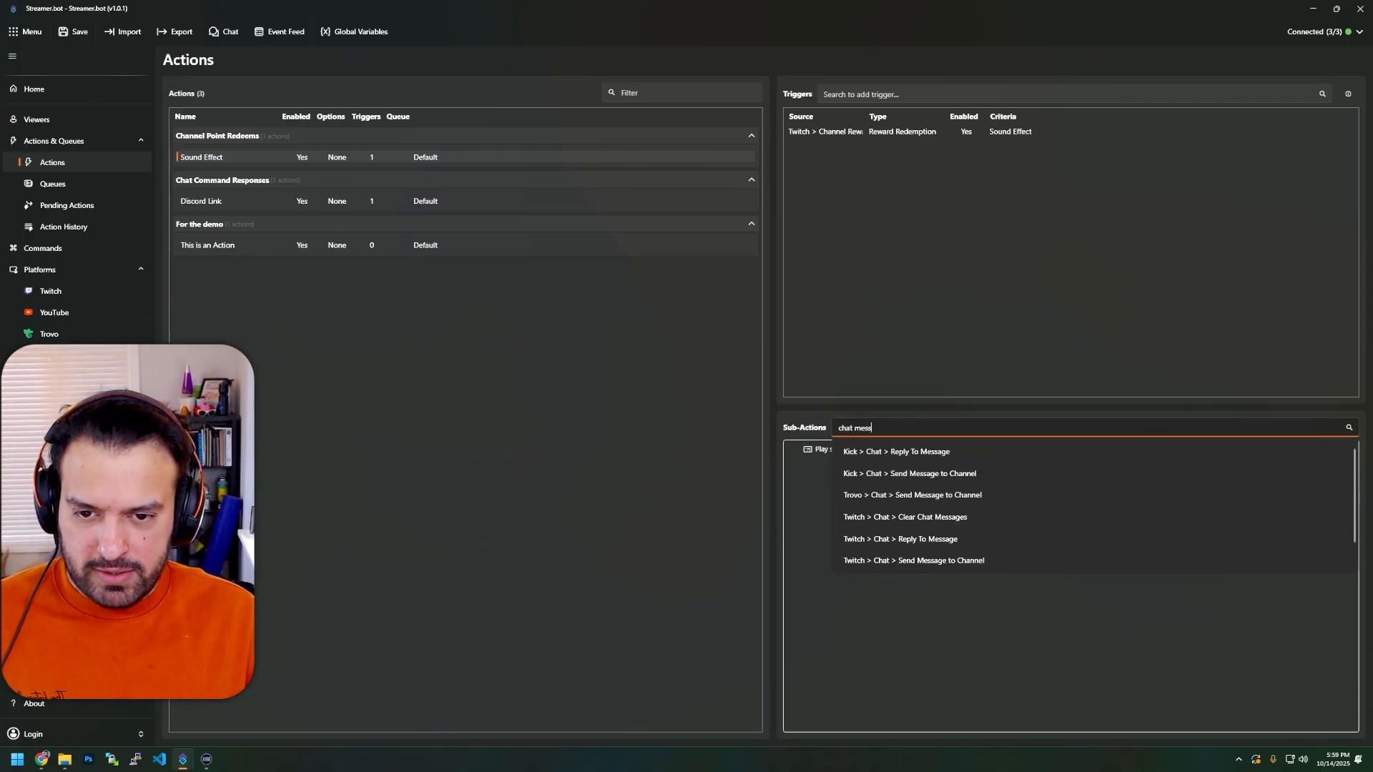
{"action": "key", "text": "ctrl+a"}
{"action": "type", "text": "send message t"}
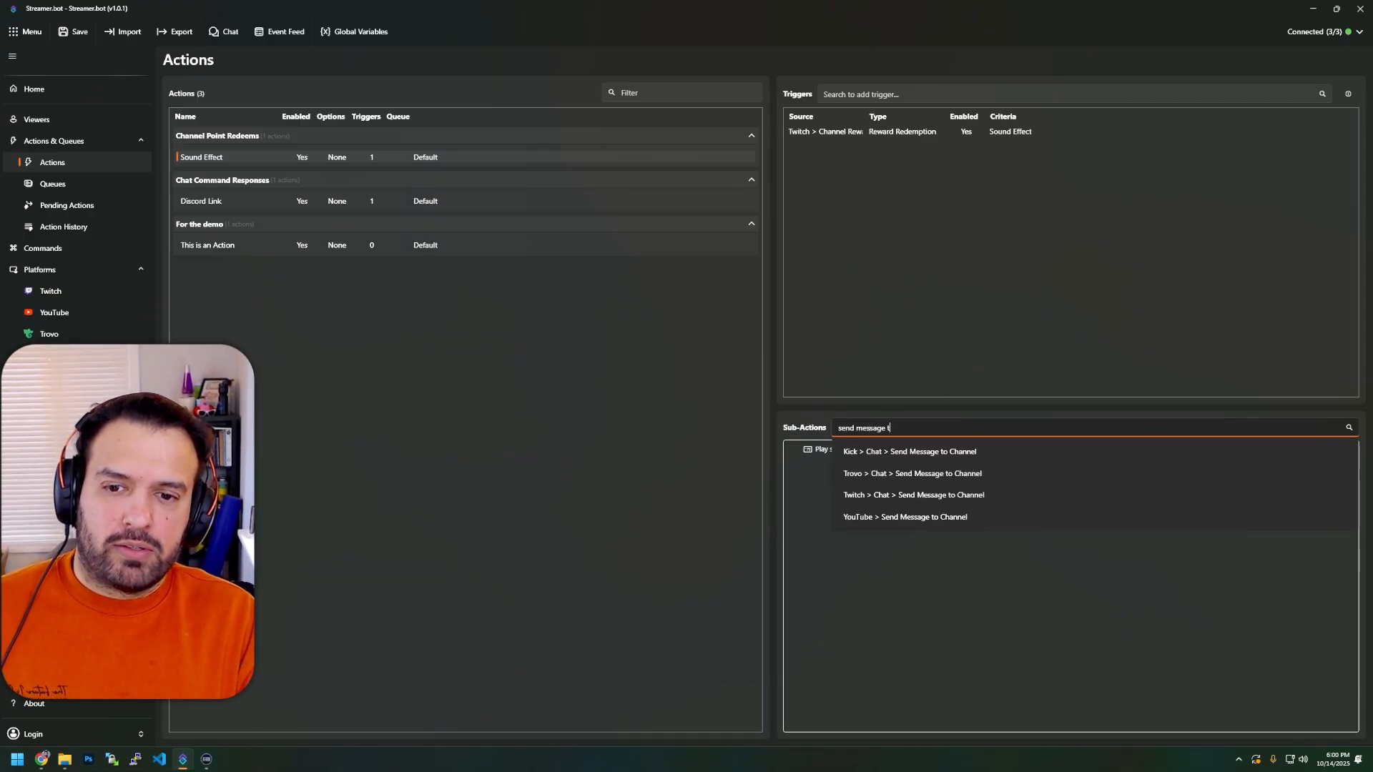
{"action": "type", "text": "o"}
{"action": "left_click", "coordinate": [900, 494]}
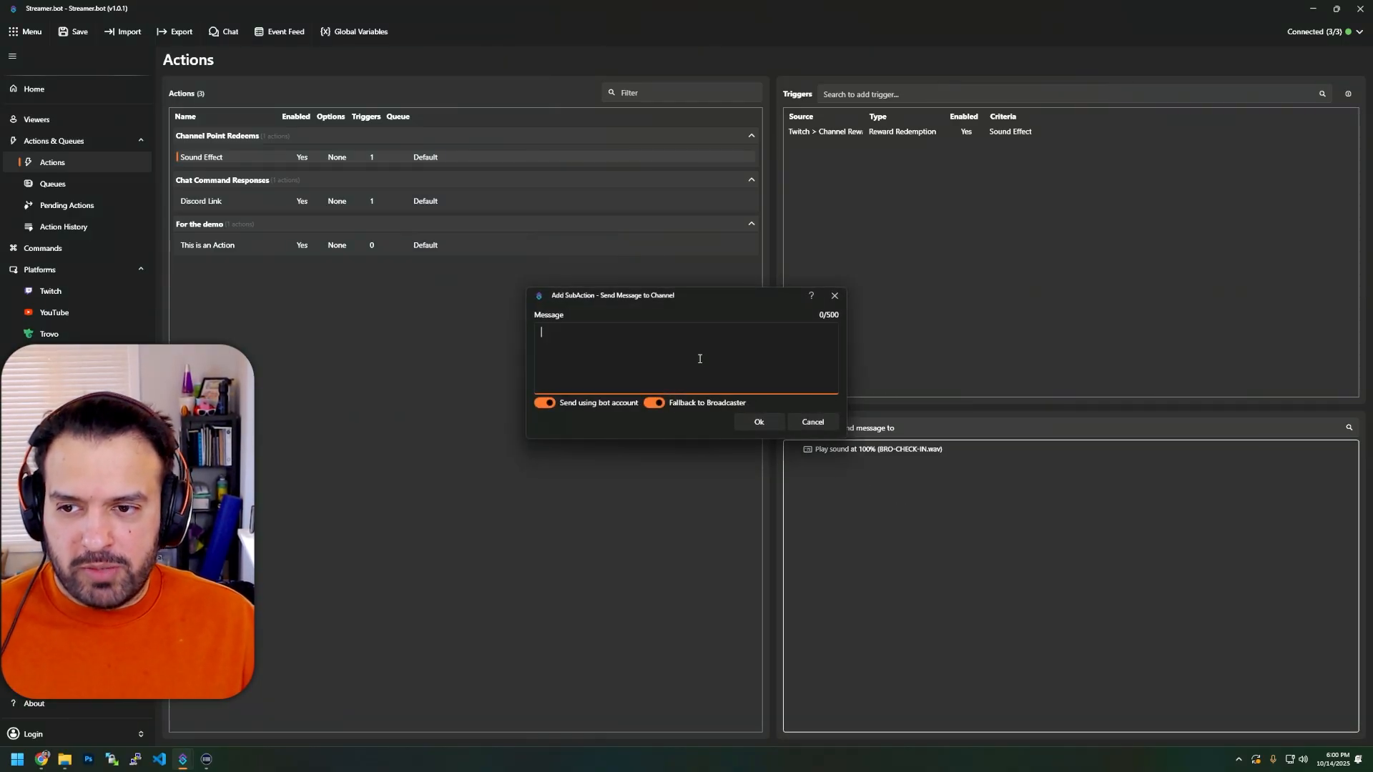
Enter "%user% made noises." as the channel message and confirm the sub-action.
{"action": "type", "text": "%user"}
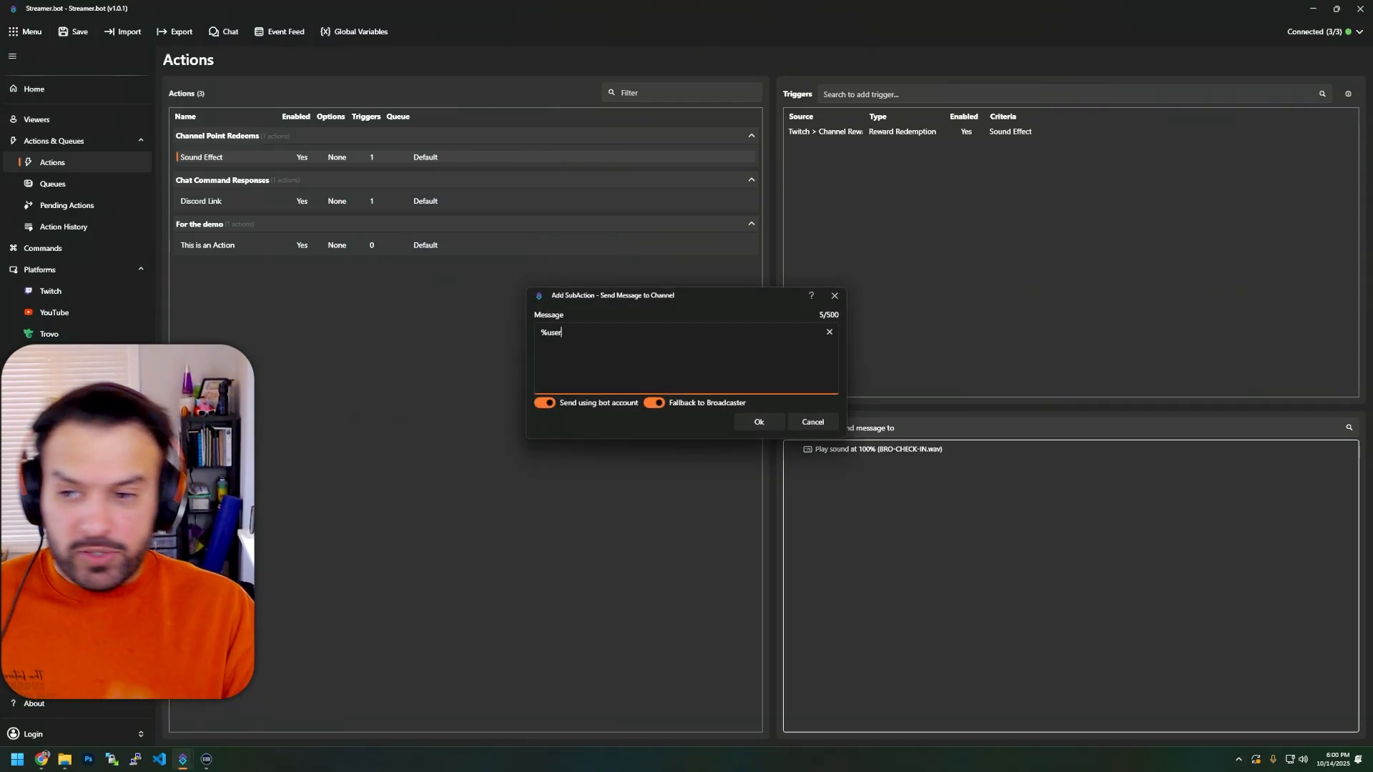
{"action": "type", "text": "%"}
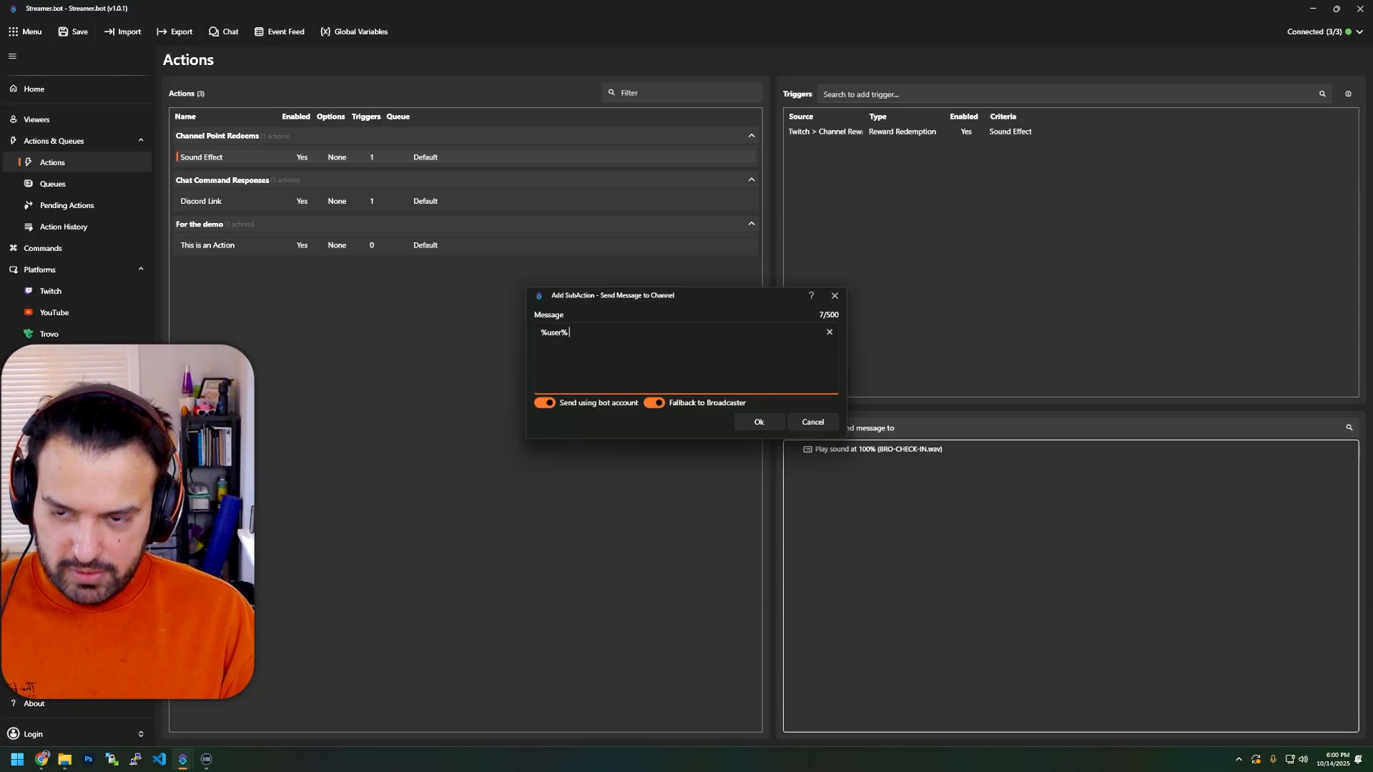
{"action": "type", "text": "made noises."}
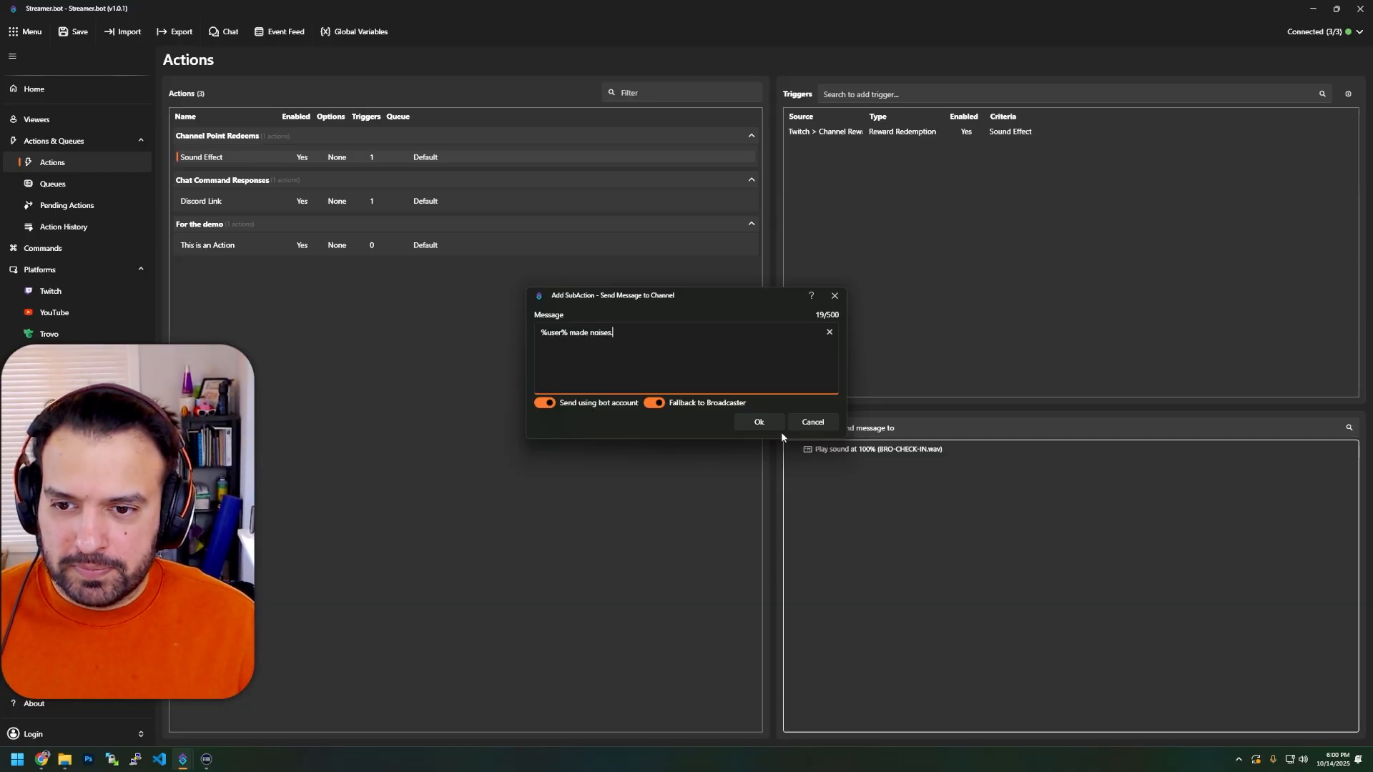
{"action": "left_click", "coordinate": [760, 422]}
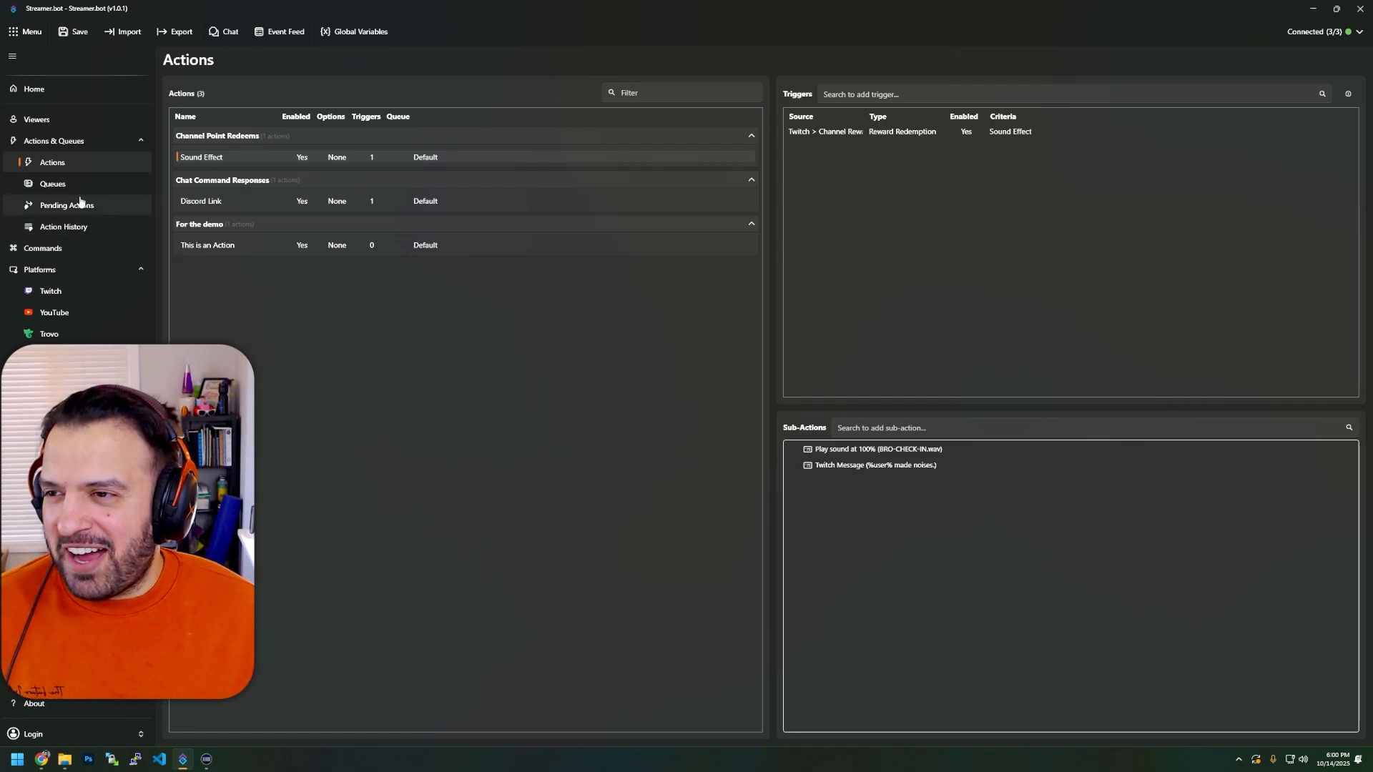
Set the global cooldown of the Sound Effect channel point reward to 600 seconds and save the reward.
{"action": "left_click", "coordinate": [57, 295]}
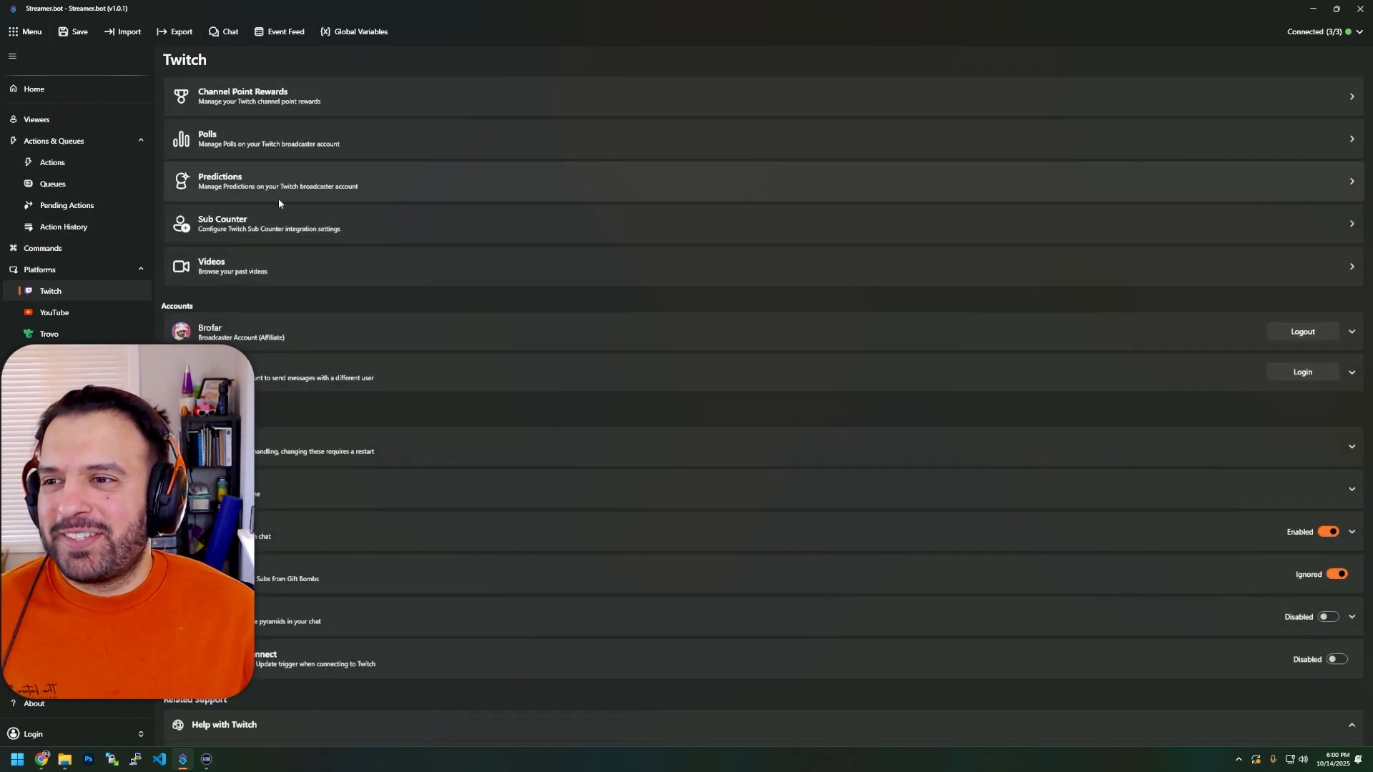
{"action": "left_click", "coordinate": [277, 199]}
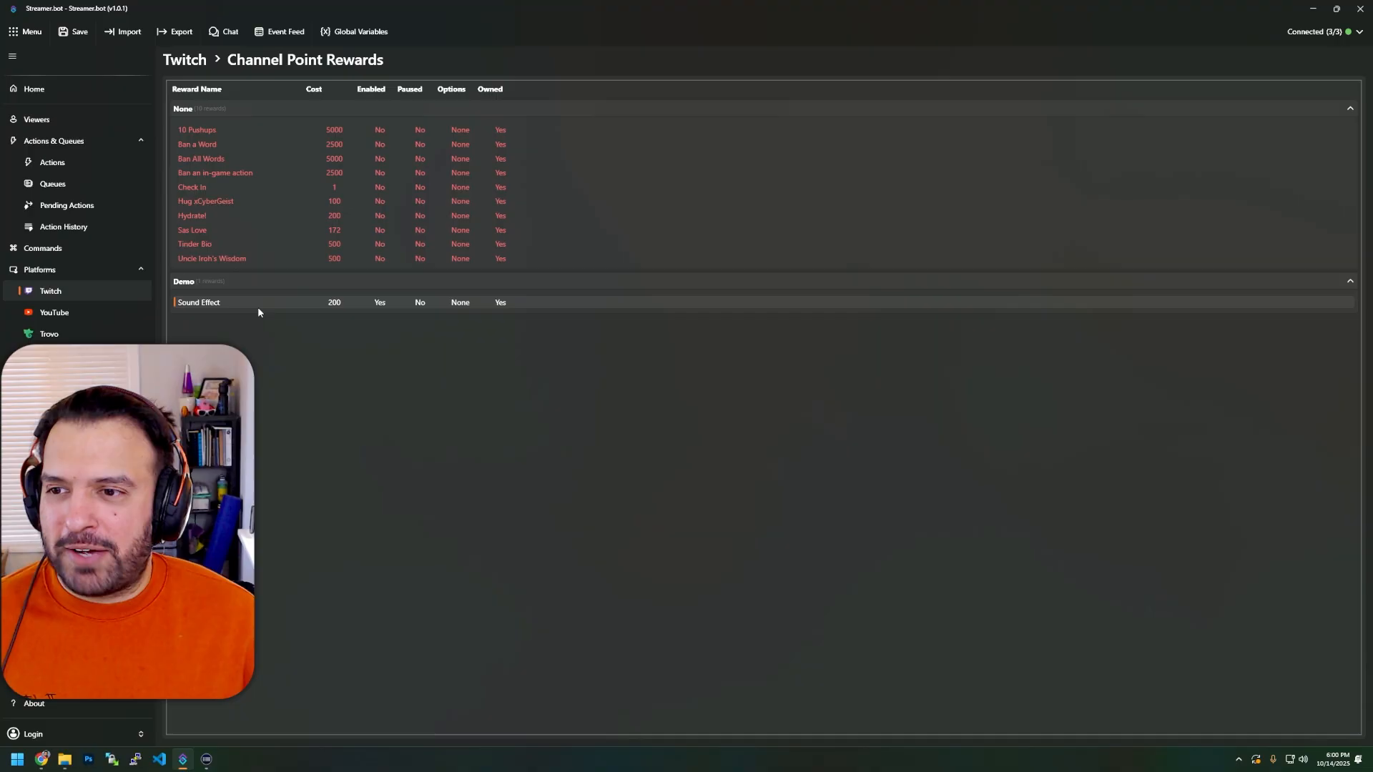
{"action": "double_click", "coordinate": [257, 307]}
{"action": "left_click_drag", "start_coordinate": [690, 181], "coordinate": [784, 93]}
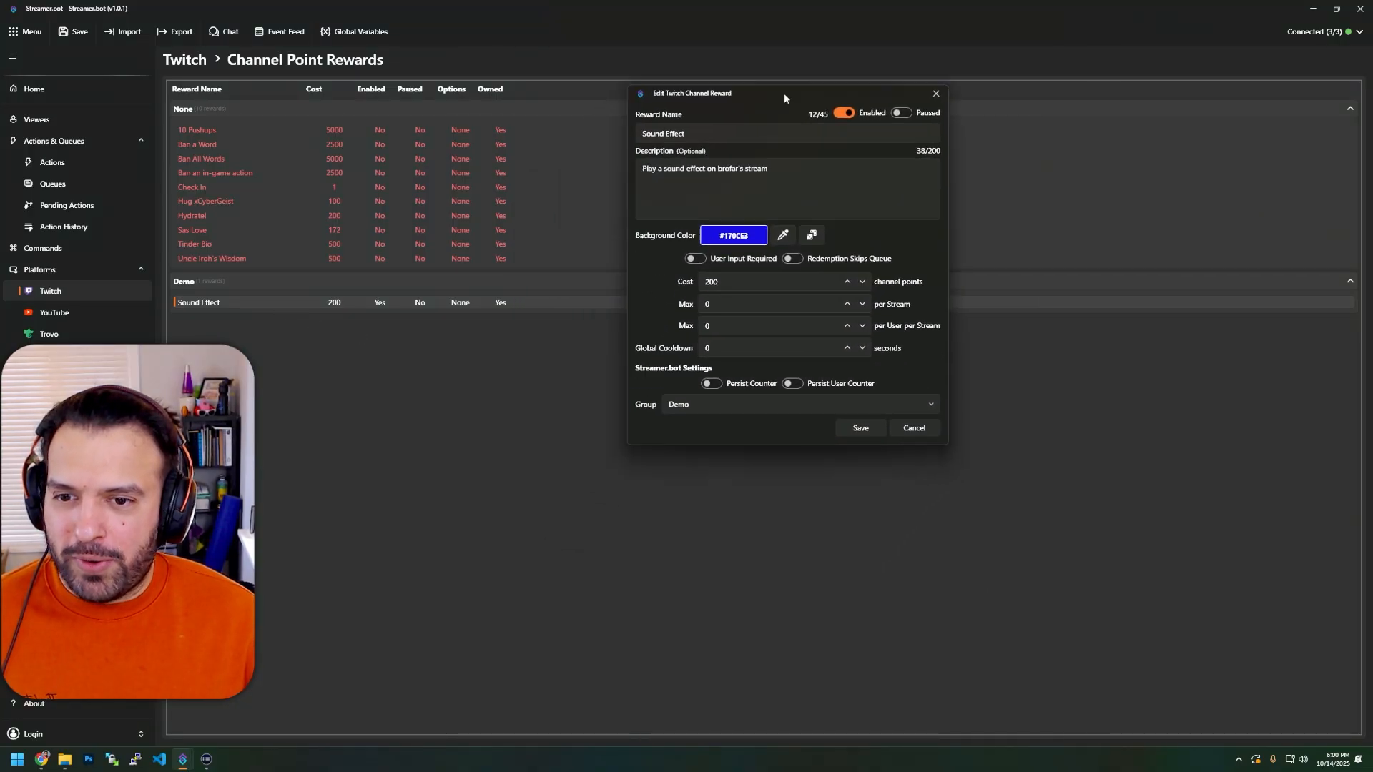
{"action": "left_click", "coordinate": [751, 348]}
{"action": "type", "text": "600"}
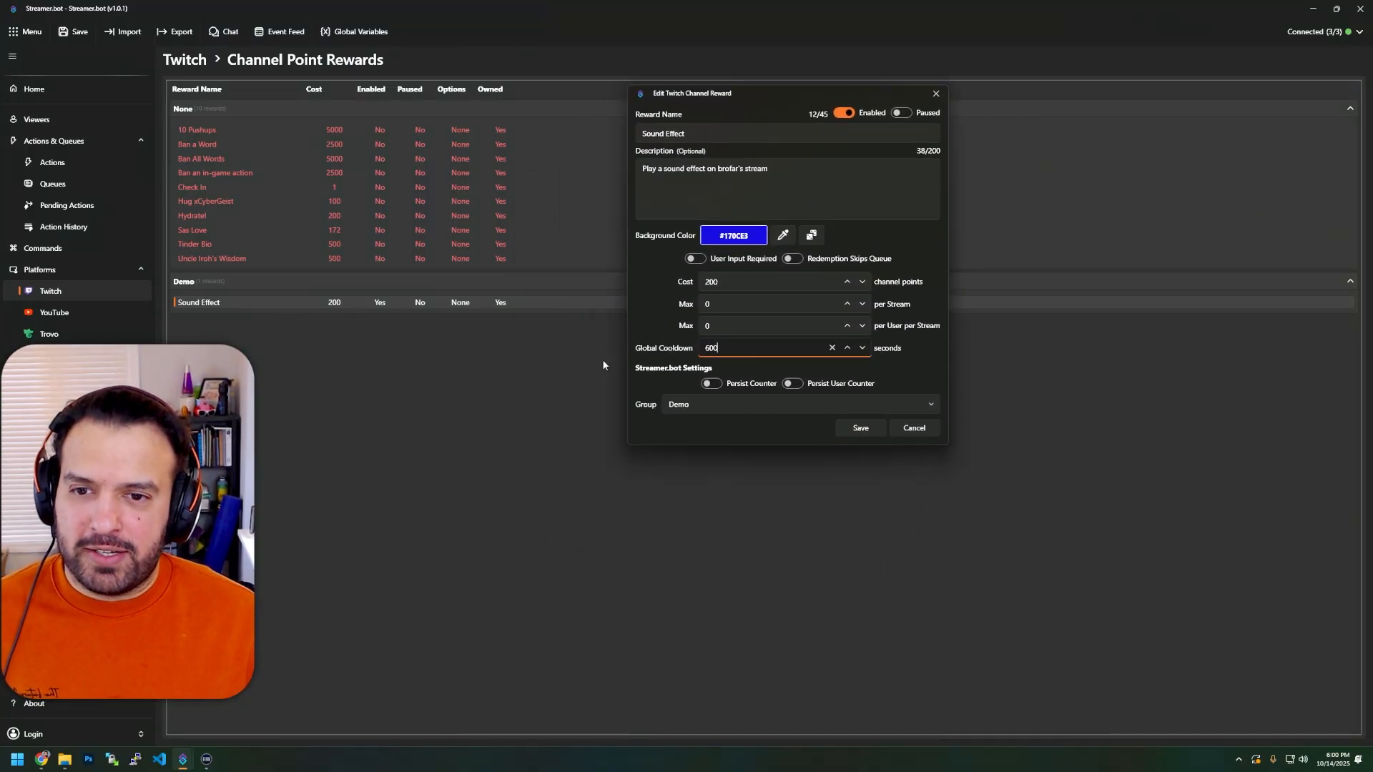
{"action": "left_click", "coordinate": [860, 427]}
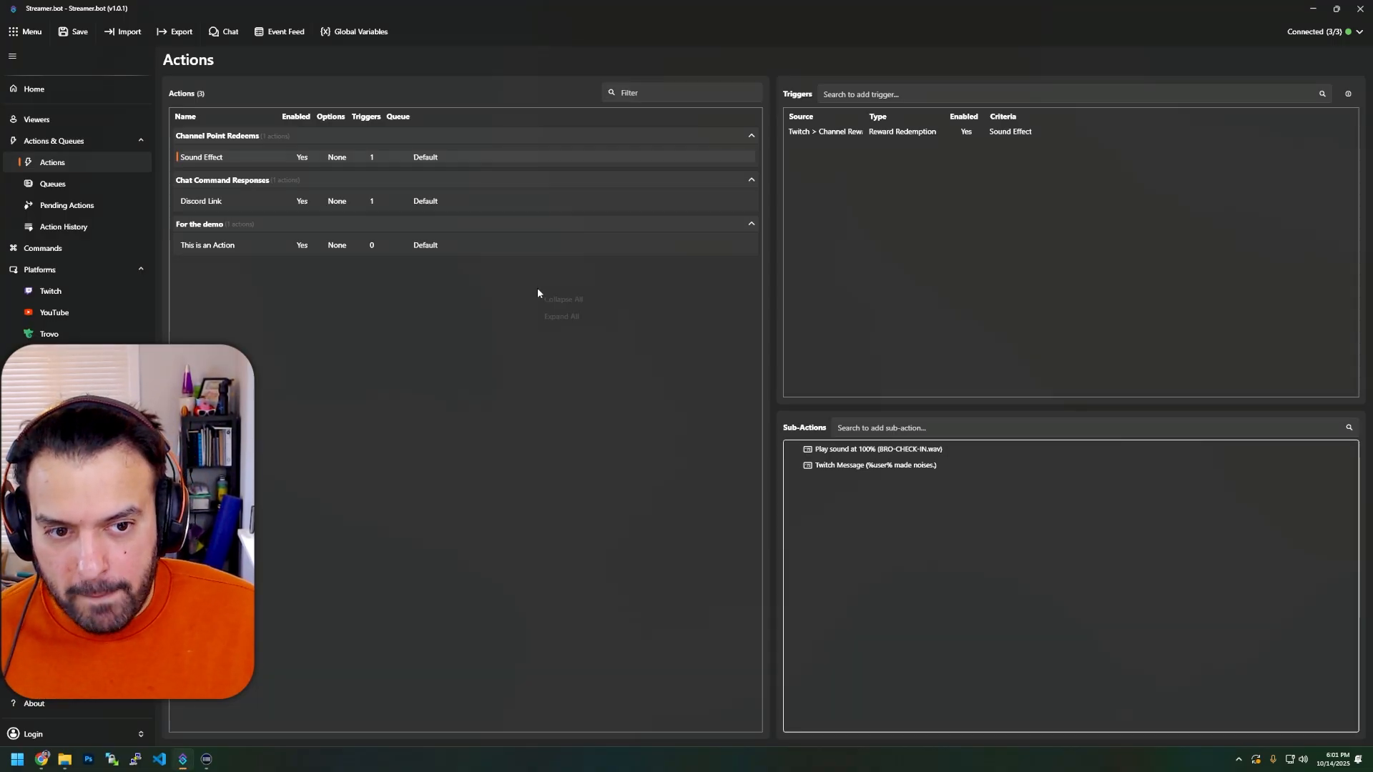
Start a new action in the Channel Point Redeems group and begin entering its name.
{"action": "right_click", "coordinate": [539, 290]}
{"action": "left_click", "coordinate": [562, 298]}
{"action": "type", "text": "S"}
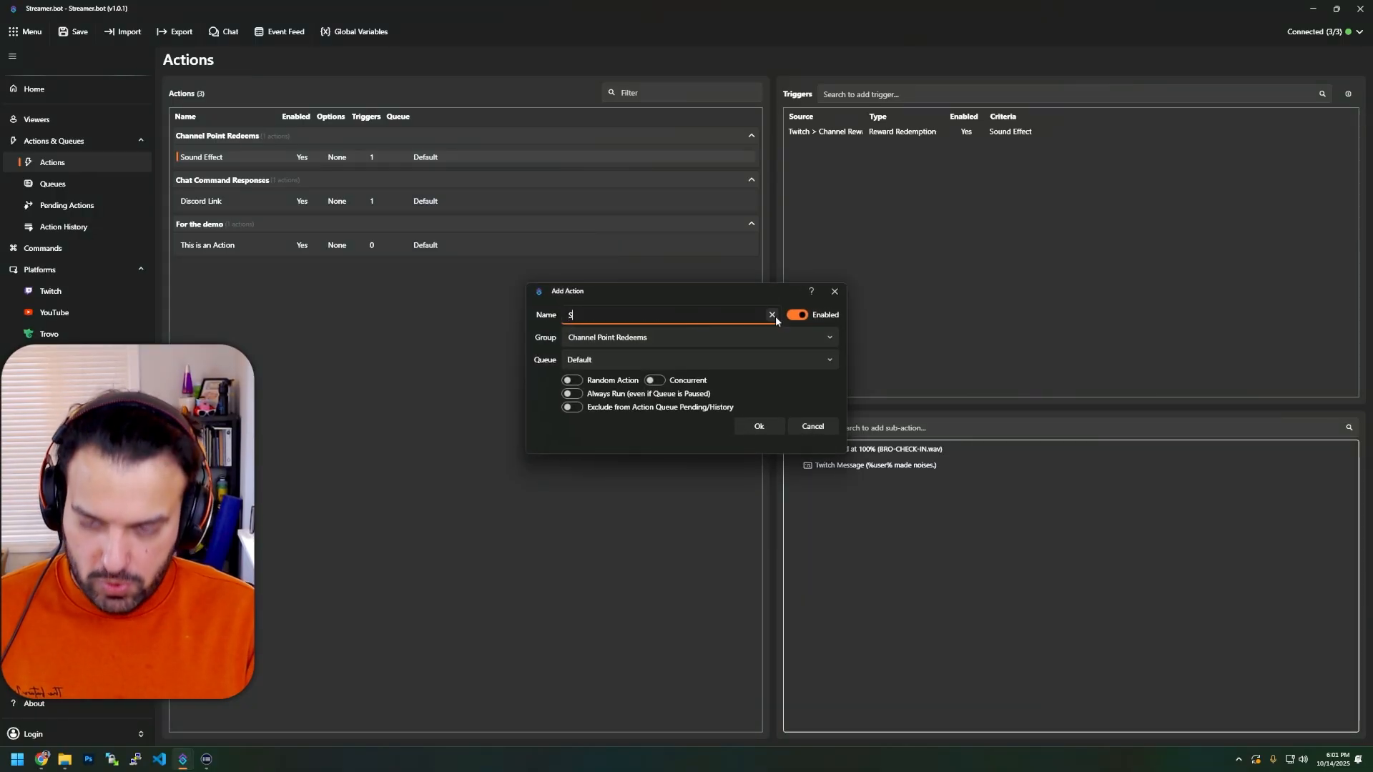
Create an always-run action named "Stop OBS when Raid" in a new group called "Automatic Actions", and expand that group.
{"action": "type", "text": "top OBS when"}
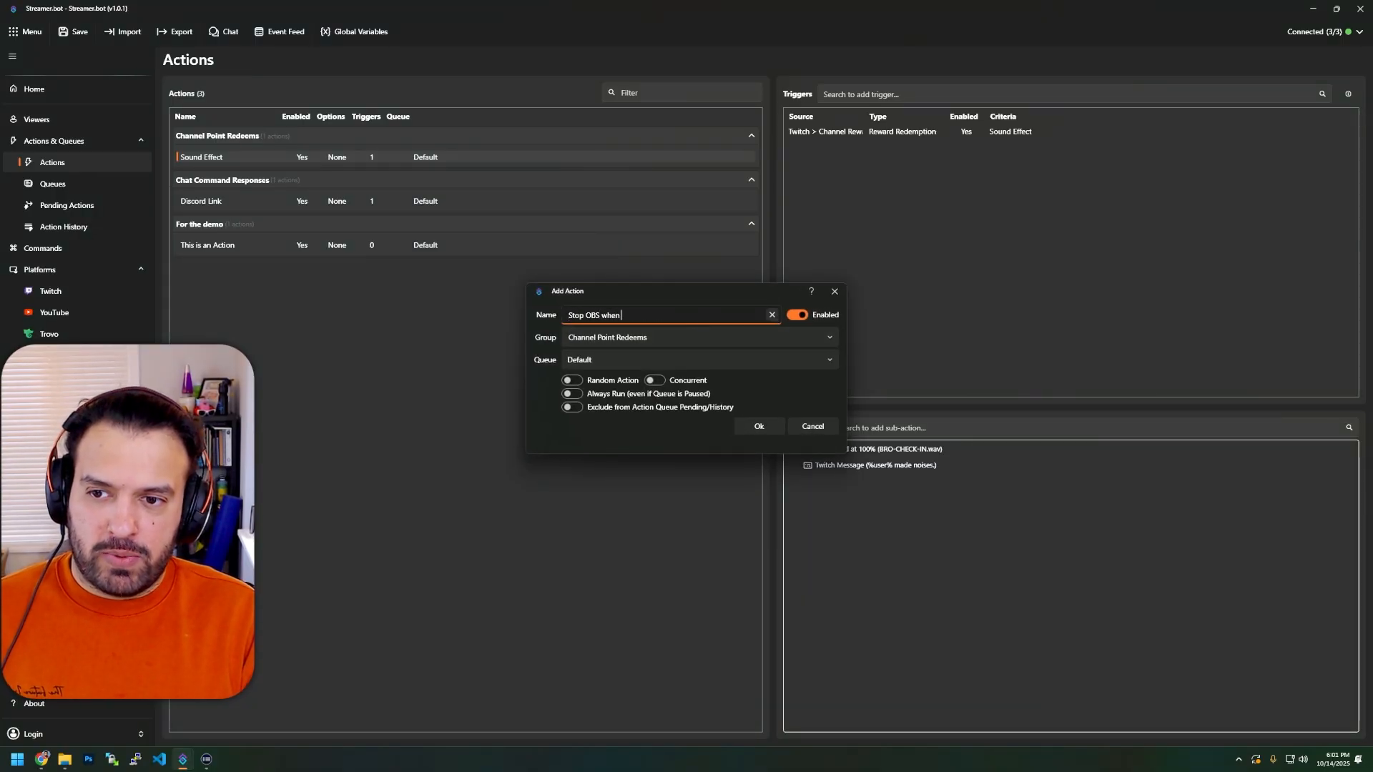
{"action": "type", "text": " Raid"}
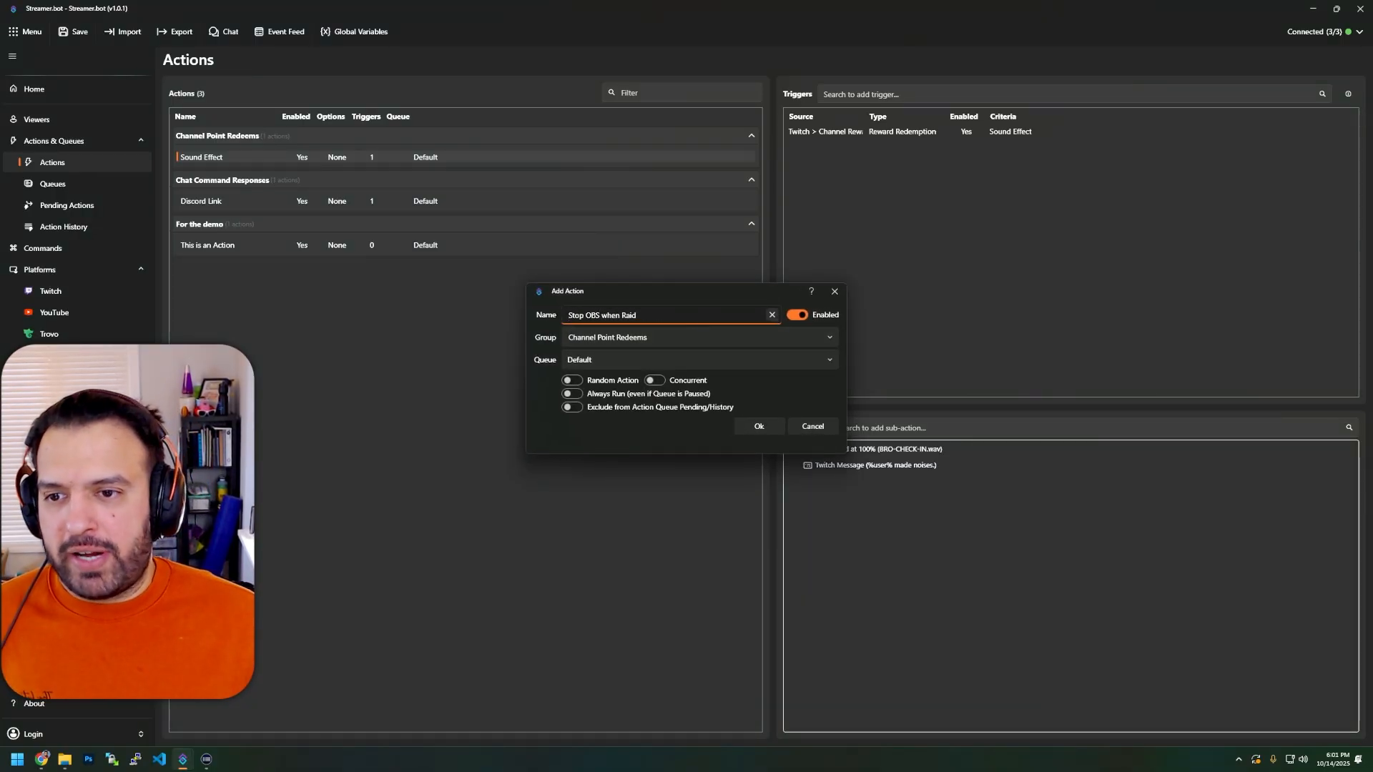
{"action": "left_click", "coordinate": [667, 338]}
{"action": "type", "text": "Autom"}
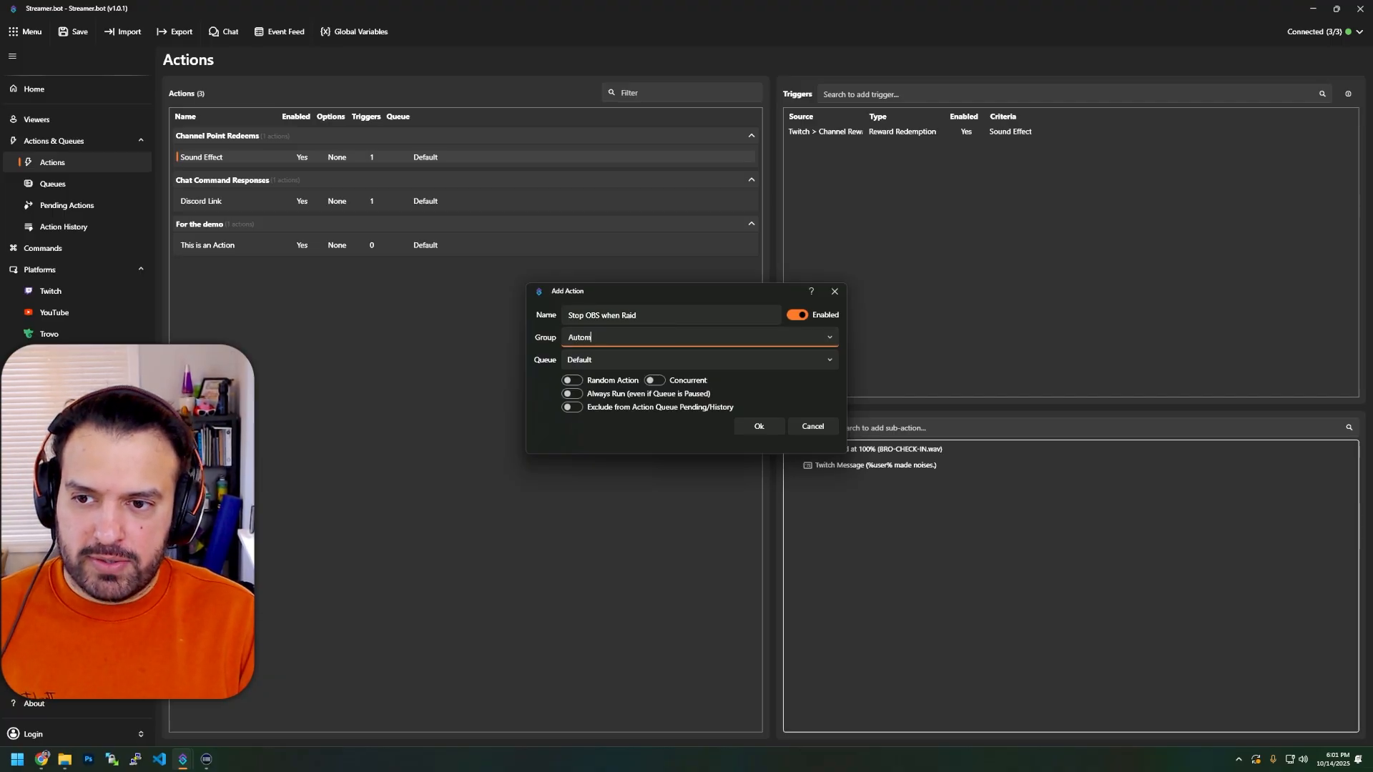
{"action": "type", "text": "atic Actions"}
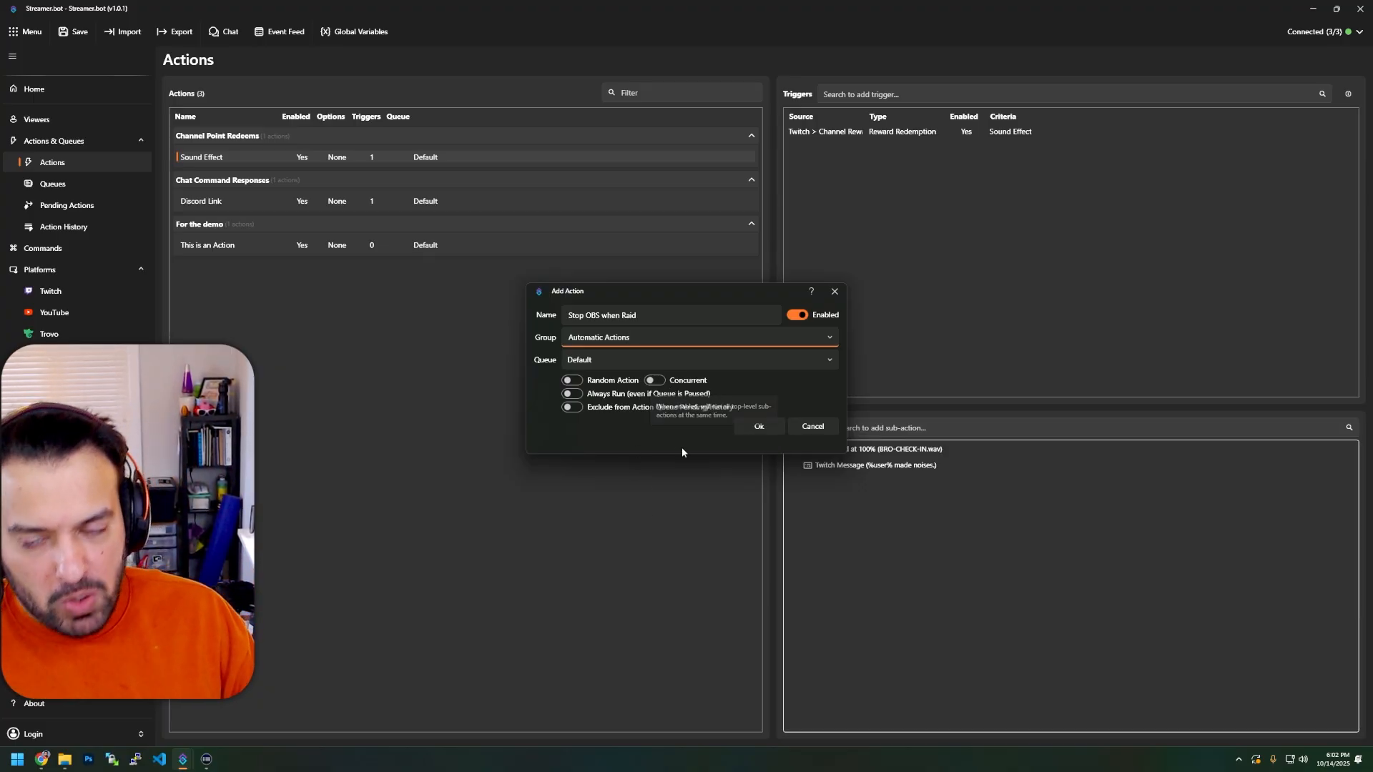
{"action": "left_click", "coordinate": [605, 396]}
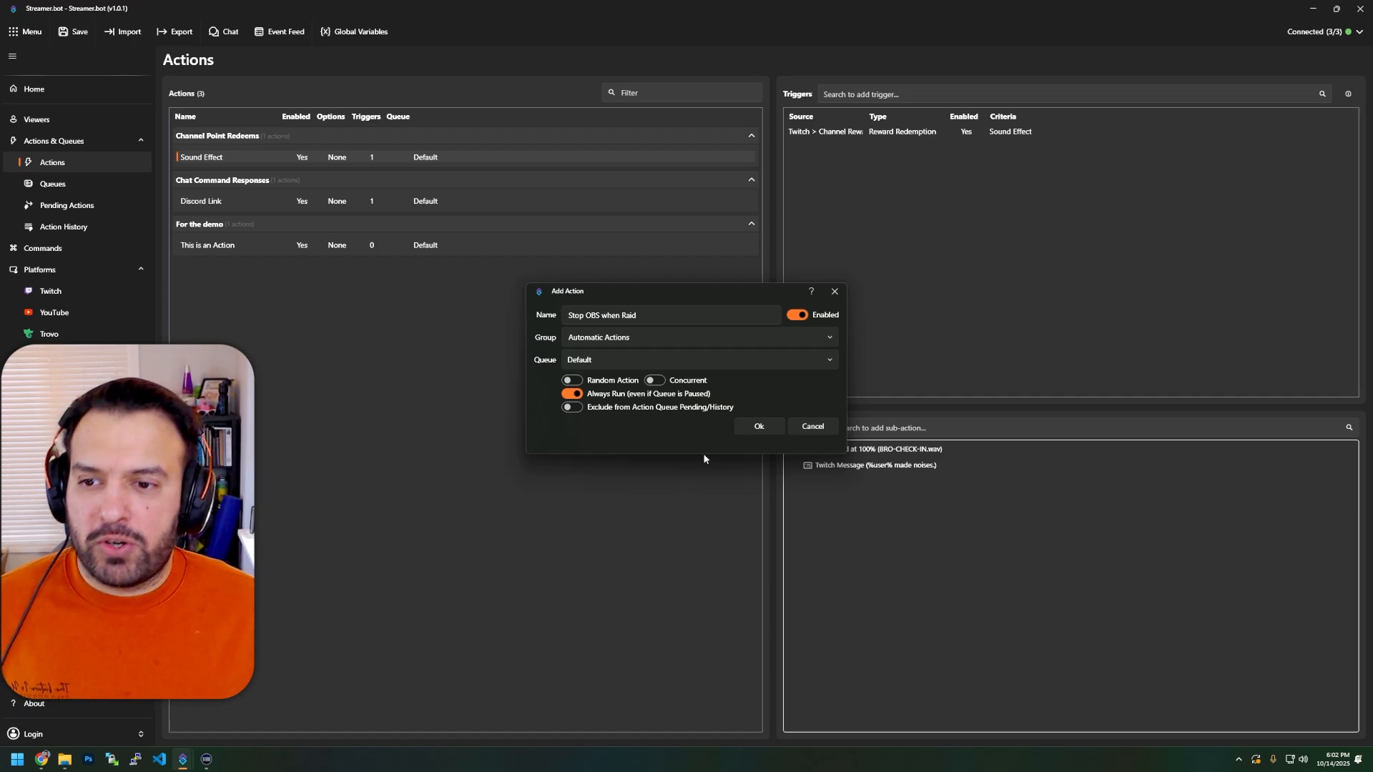
{"action": "left_click", "coordinate": [751, 429]}
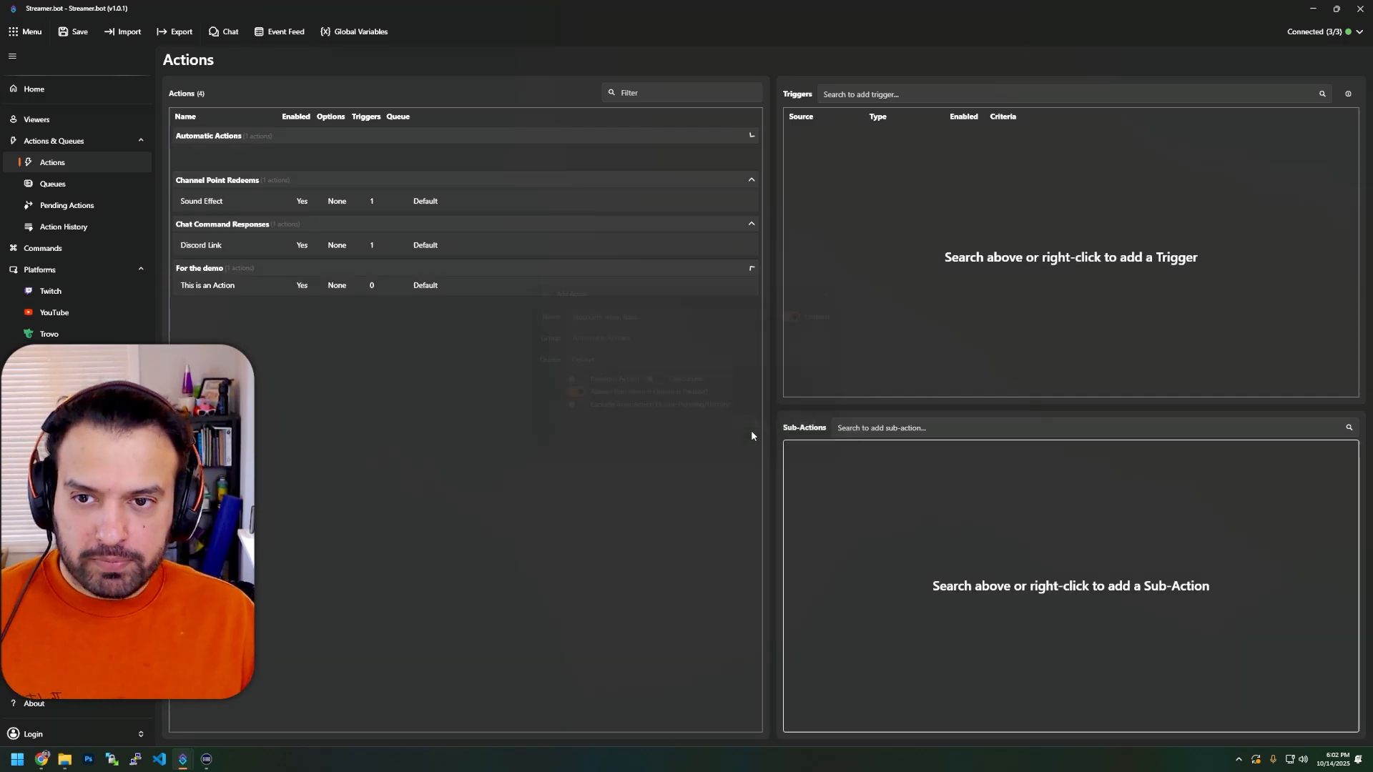
{"action": "left_click", "coordinate": [752, 135]}
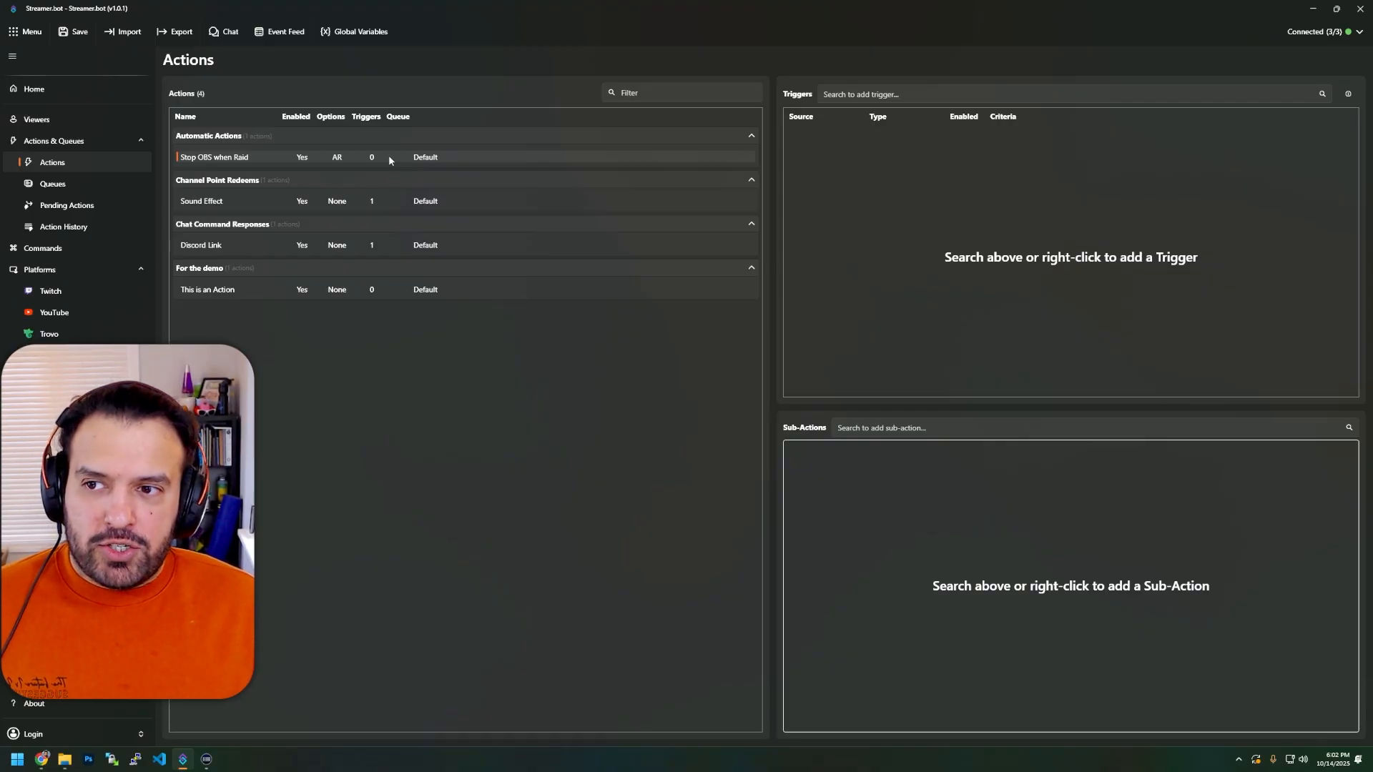
Add the Twitch Raid Send trigger to the "Stop OBS when Raid" action.
{"action": "right_click", "coordinate": [844, 170]}
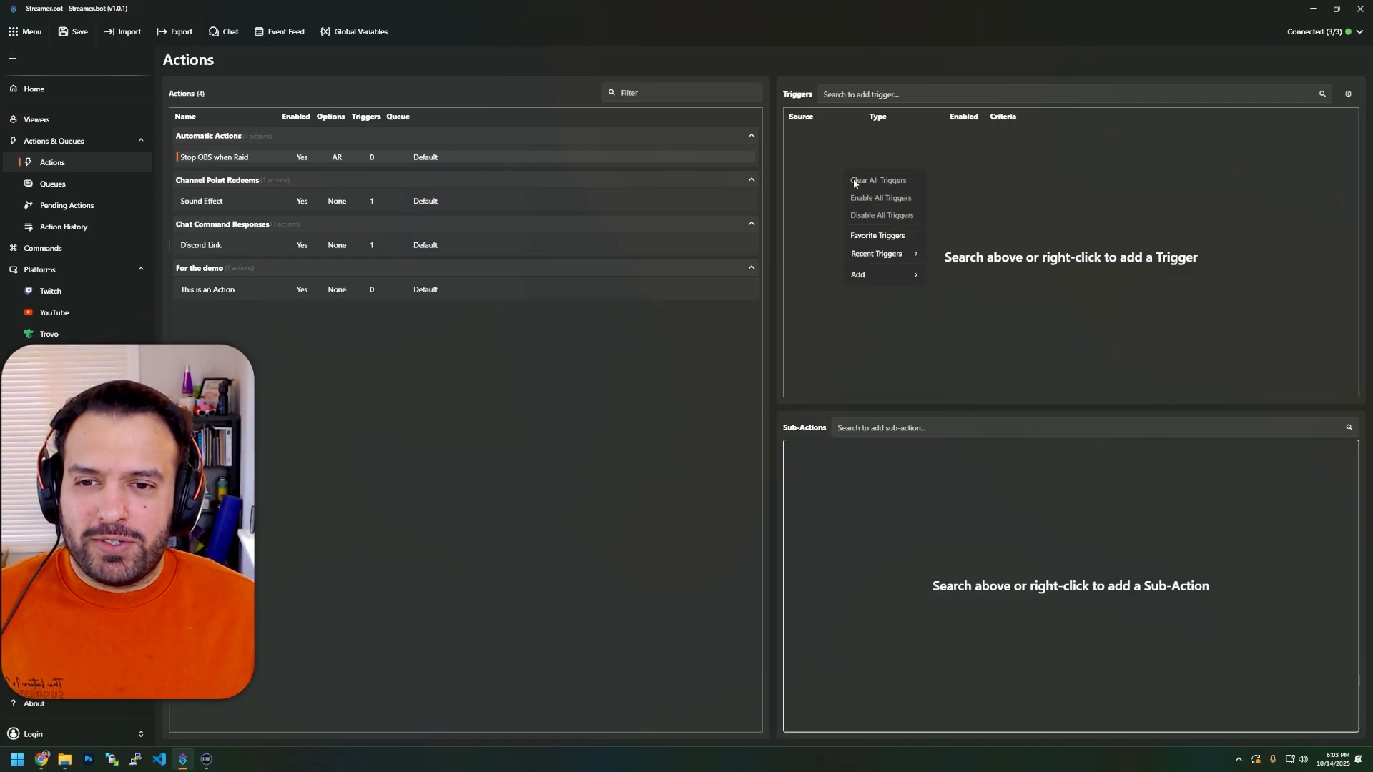
{"action": "mouse_move", "coordinate": [903, 279]}
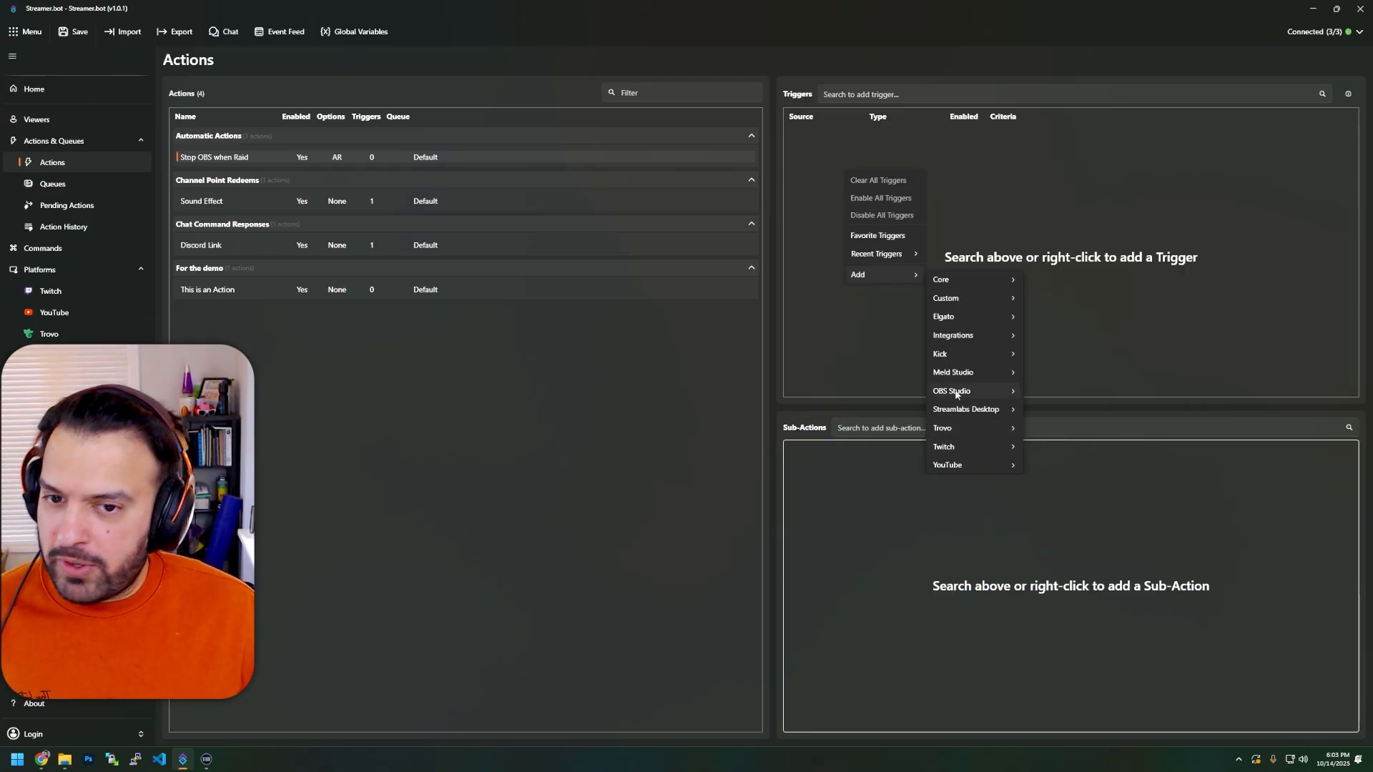
{"action": "mouse_move", "coordinate": [956, 395]}
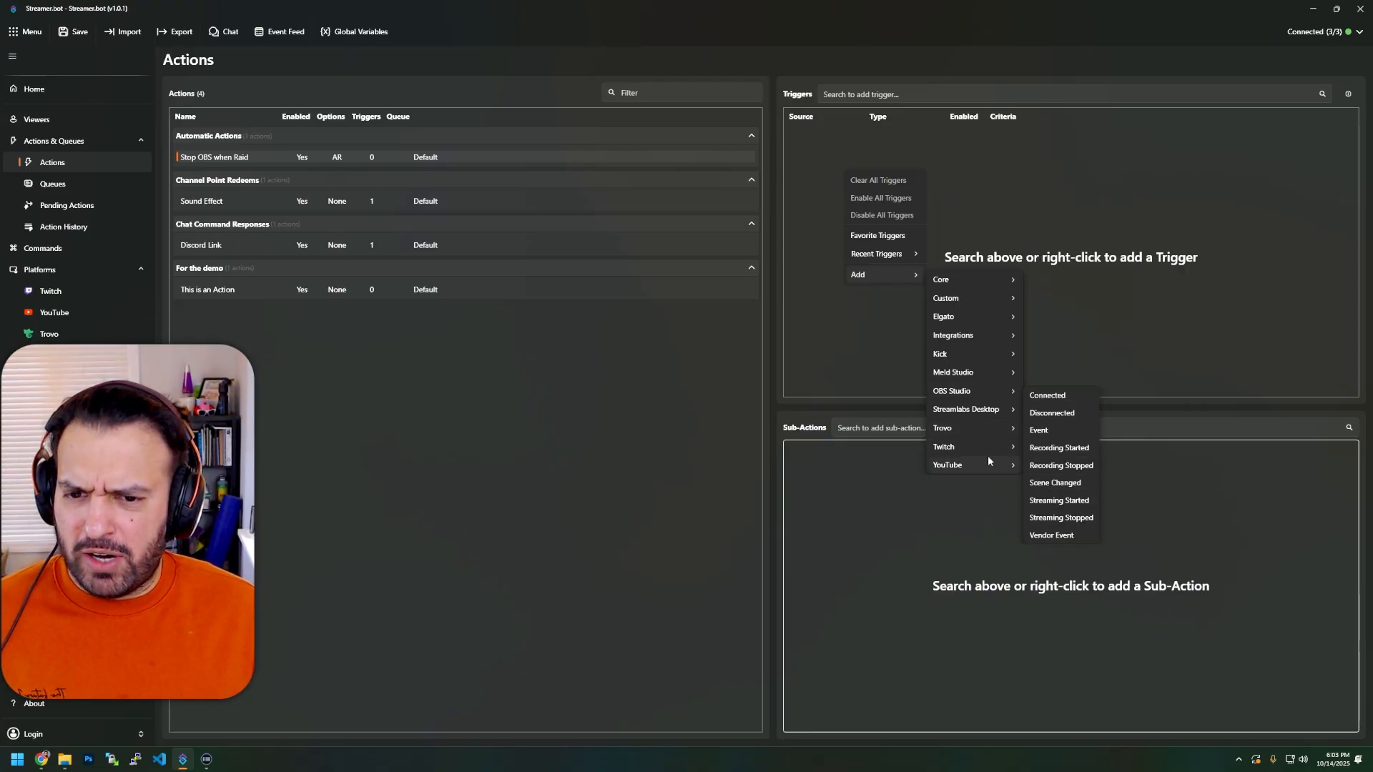
{"action": "mouse_move", "coordinate": [973, 449]}
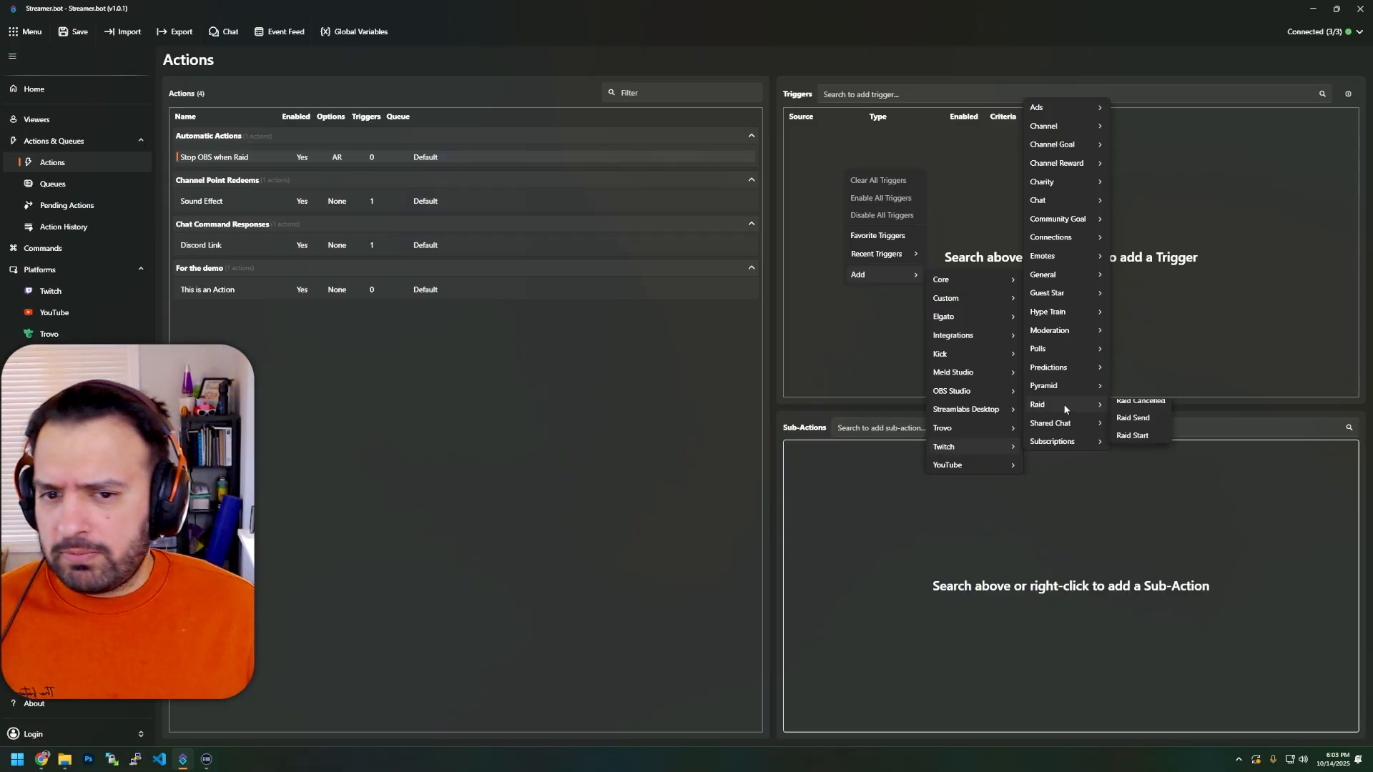
{"action": "mouse_move", "coordinate": [1064, 409]}
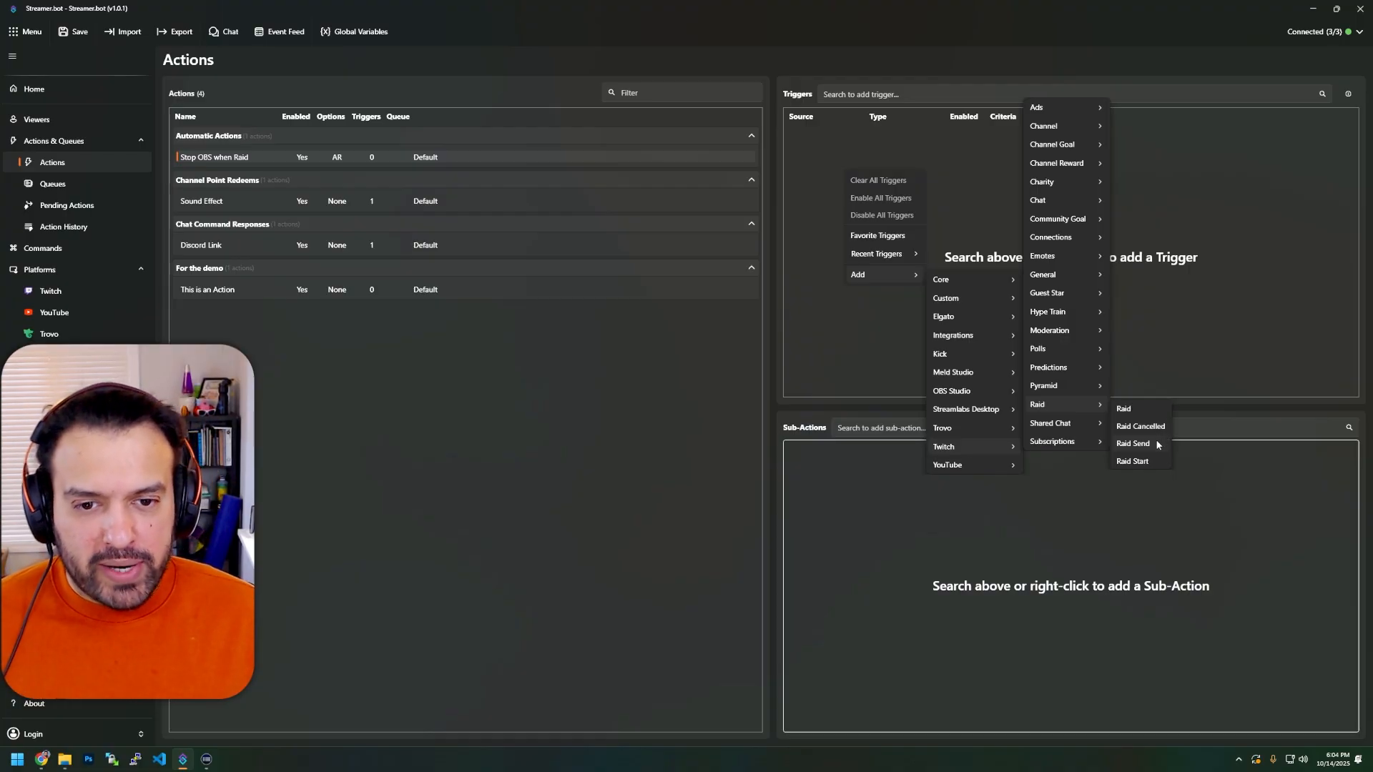
{"action": "left_click", "coordinate": [1137, 445]}
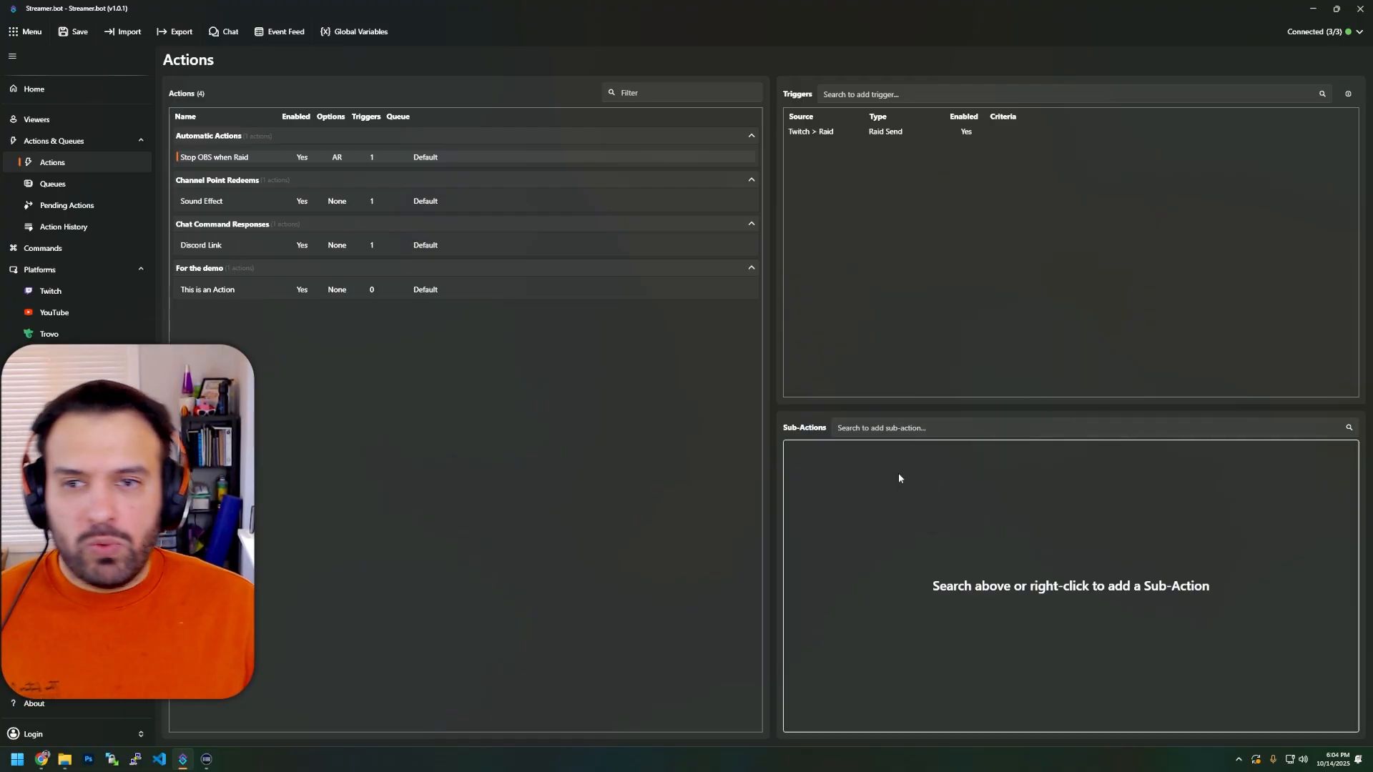
Add an OBS Studio Streaming sub-action to the raid action, using the Default connection and the Stop state.
{"action": "right_click", "coordinate": [847, 480]}
{"action": "mouse_move", "coordinate": [882, 573]}
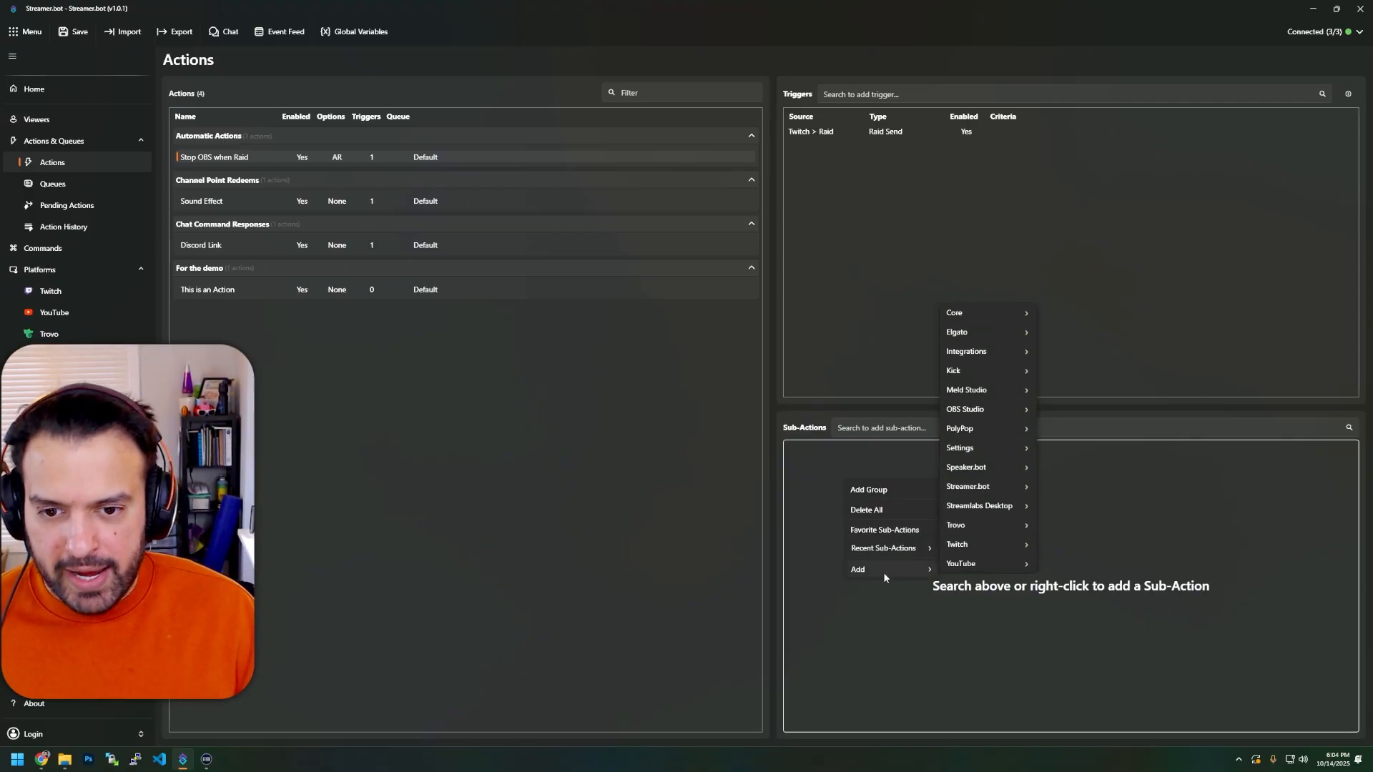
{"action": "mouse_move", "coordinate": [991, 409]}
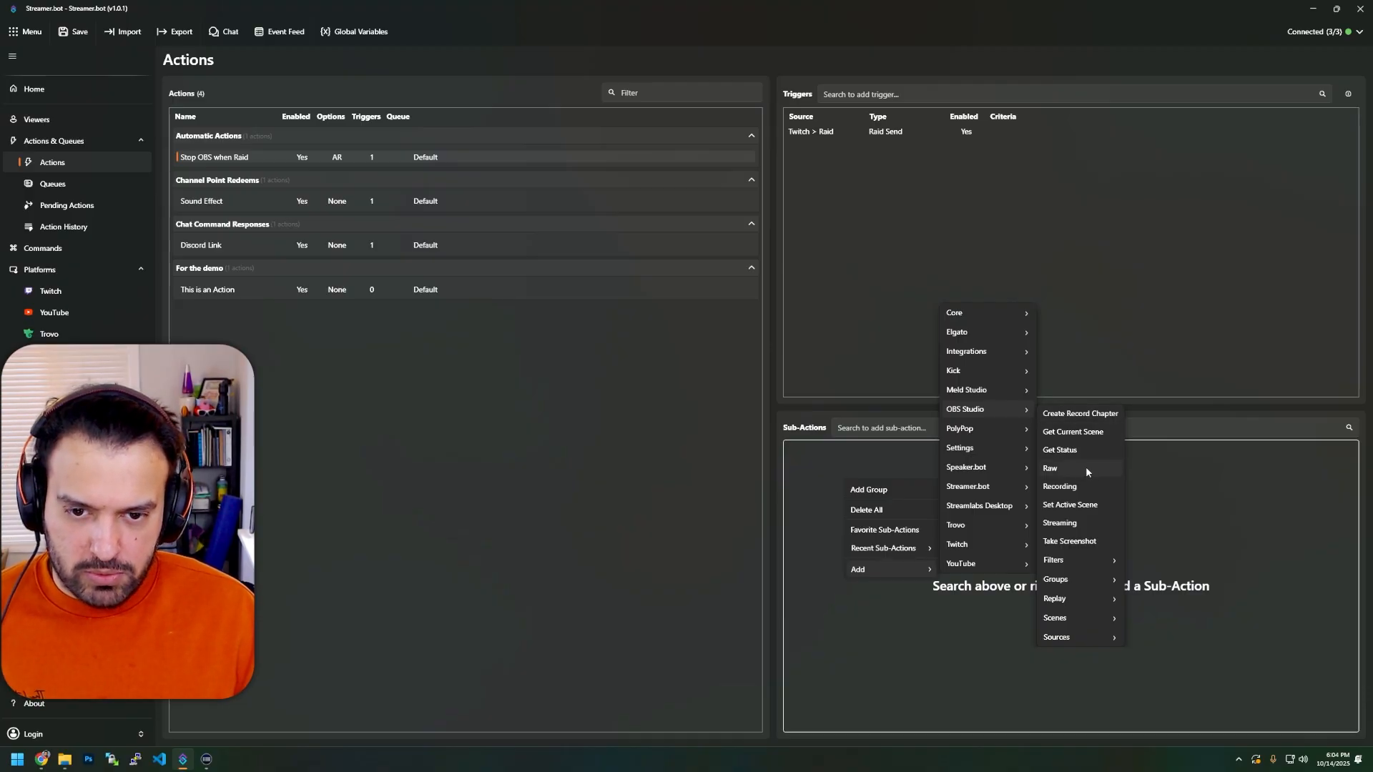
{"action": "left_click", "coordinate": [1096, 522]}
{"action": "left_click_drag", "start_coordinate": [676, 327], "coordinate": [738, 303]}
{"action": "left_click", "coordinate": [701, 325]}
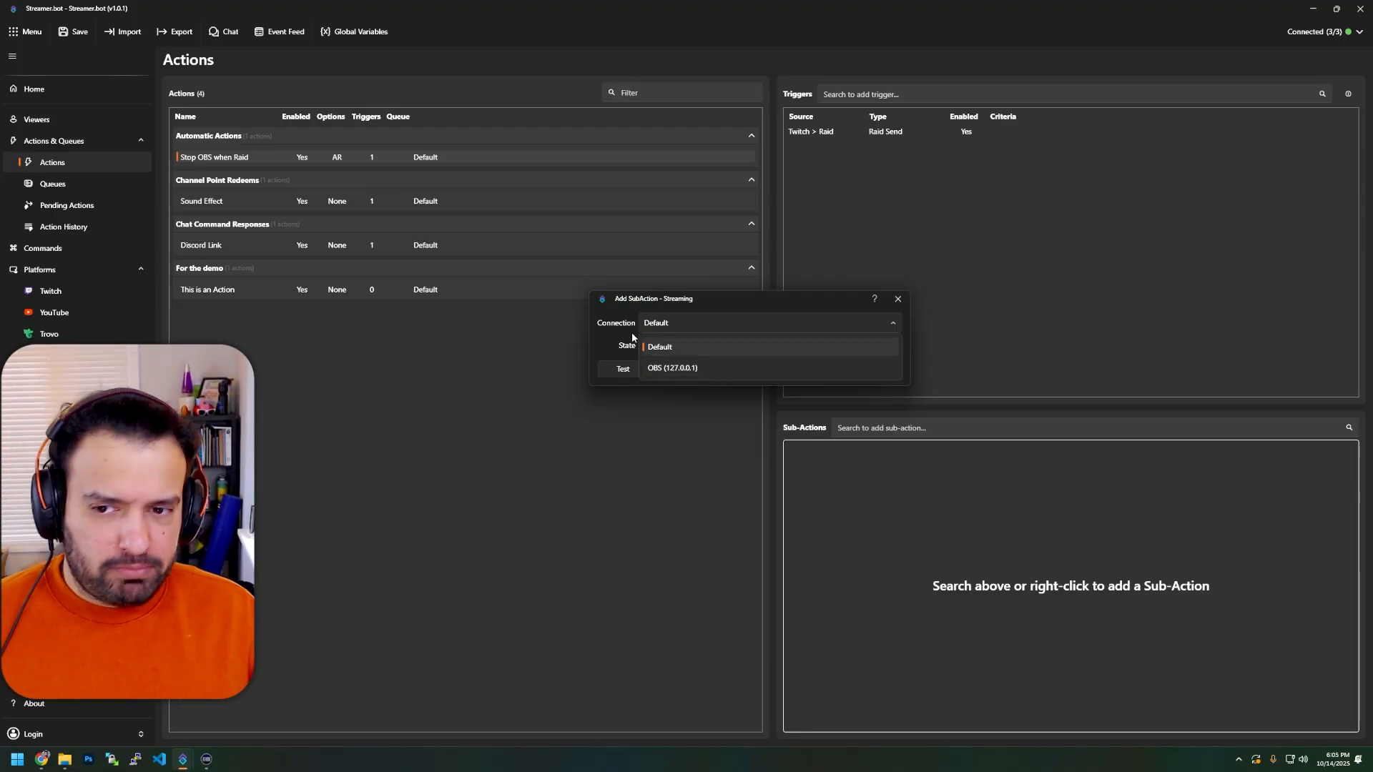
{"action": "left_click", "coordinate": [723, 346]}
{"action": "left_click", "coordinate": [671, 351]}
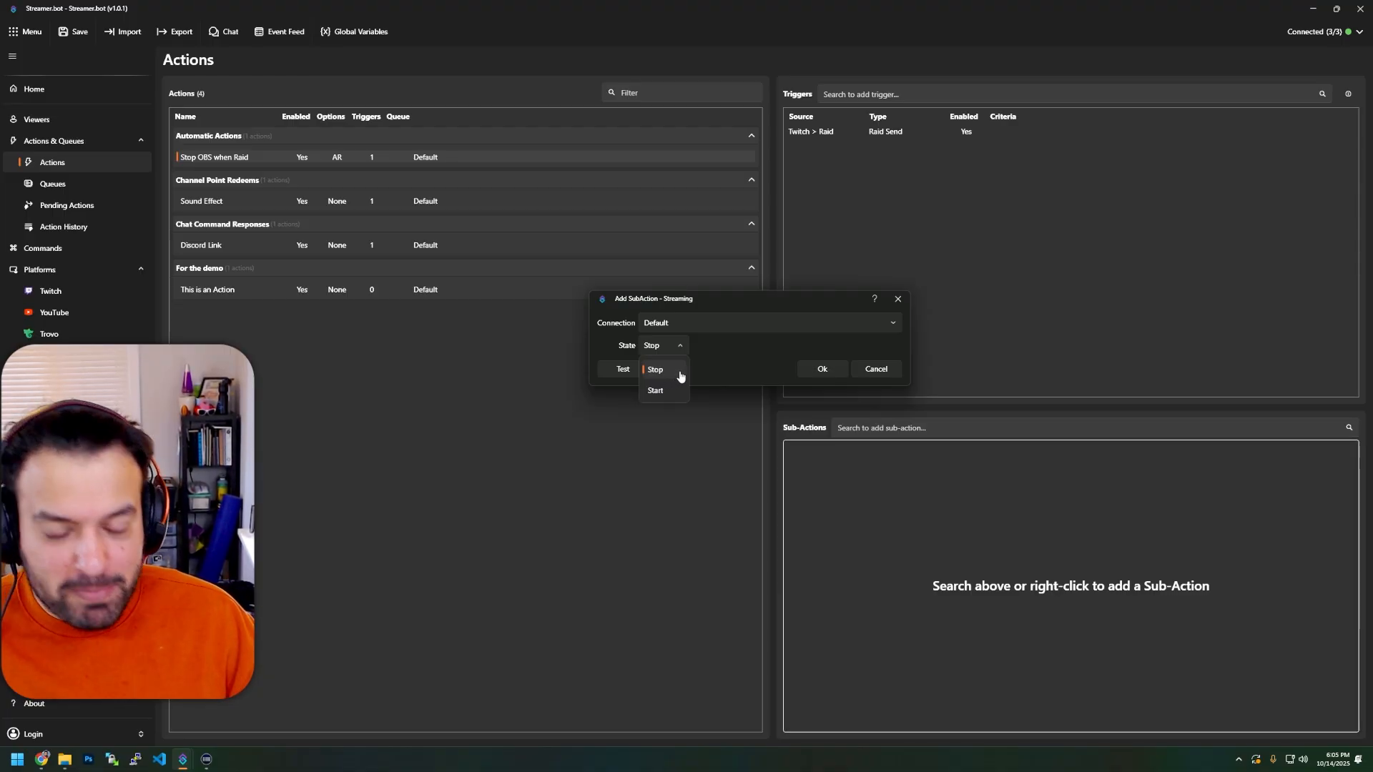
{"action": "left_click", "coordinate": [680, 375]}
{"action": "left_click", "coordinate": [810, 373]}
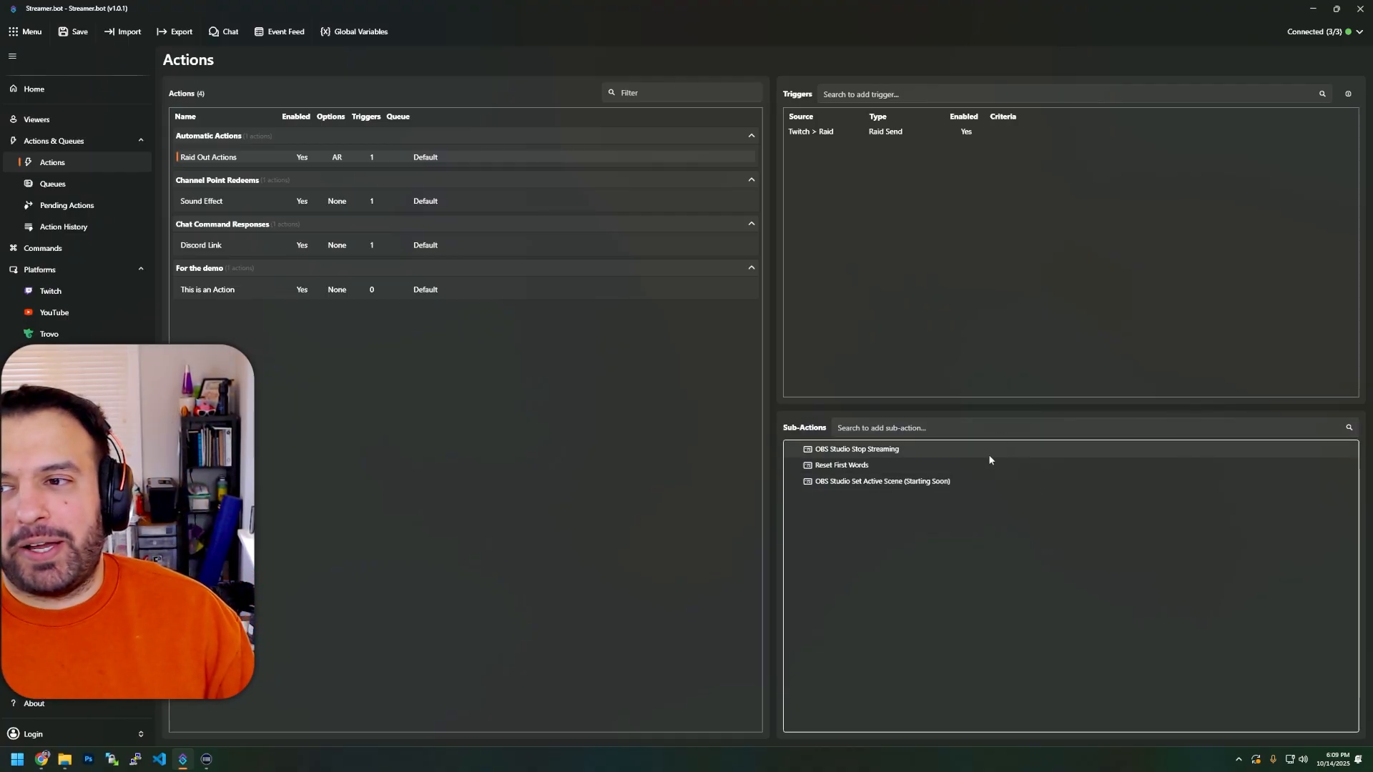
Create an action named "Lurk" in the Chat Command Responses group with Random Action enabled.
{"action": "right_click", "coordinate": [642, 348]}
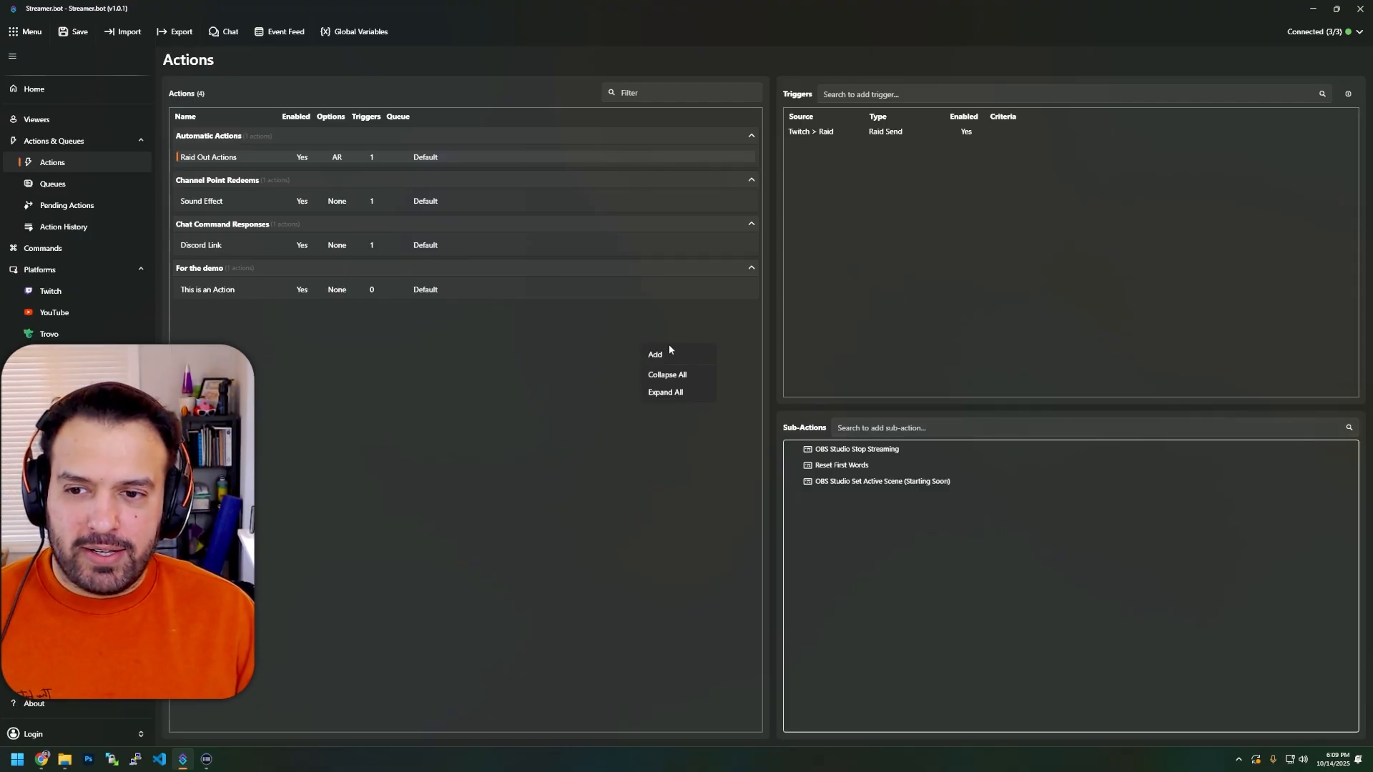
{"action": "left_click", "coordinate": [665, 350]}
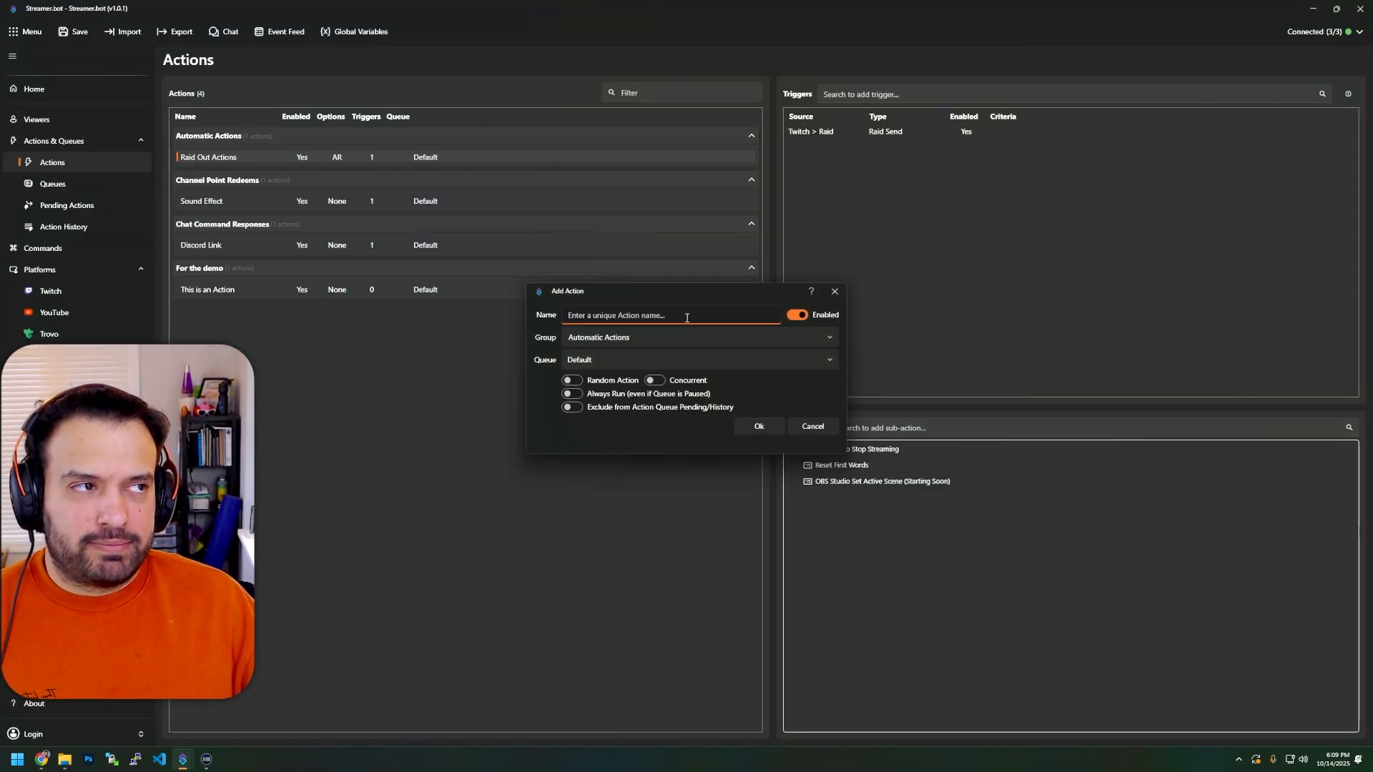
{"action": "type", "text": "Lurk"}
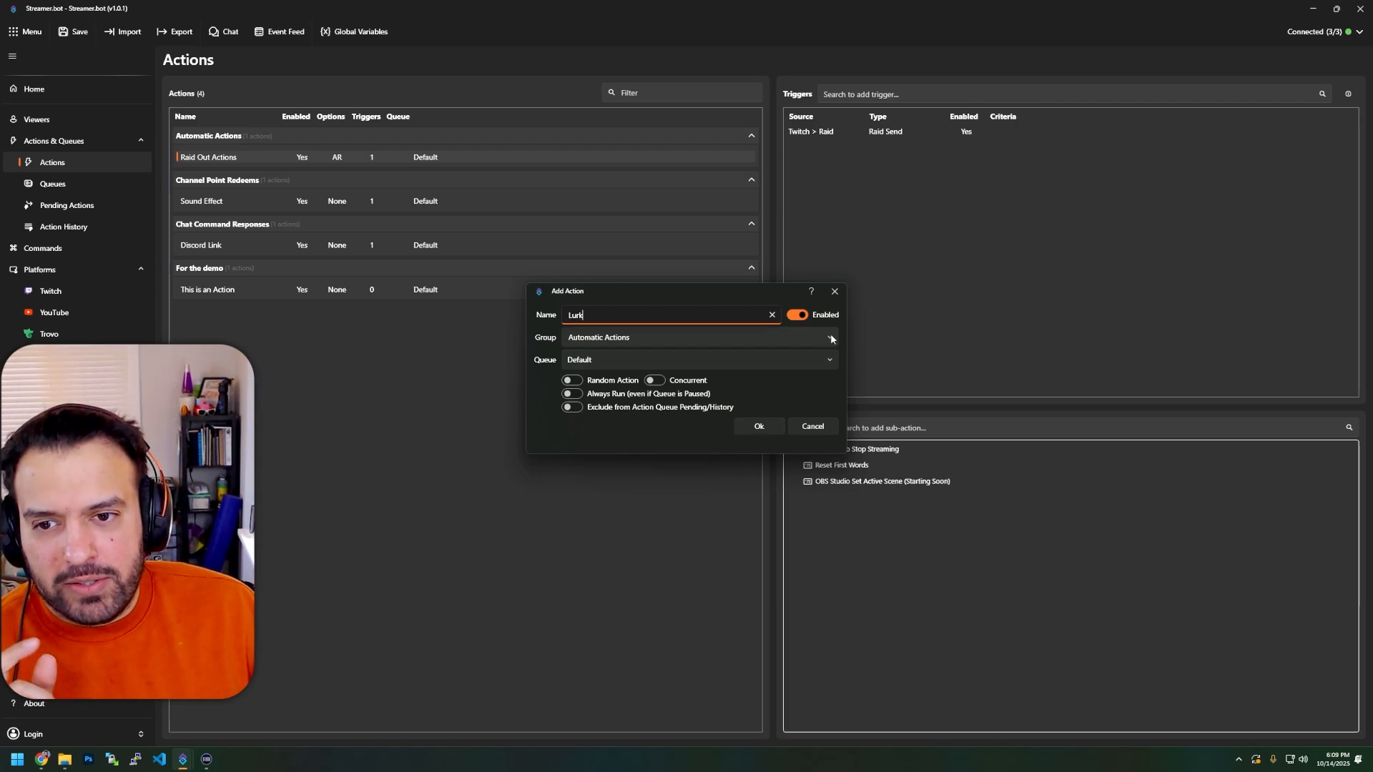
{"action": "left_click", "coordinate": [611, 382]}
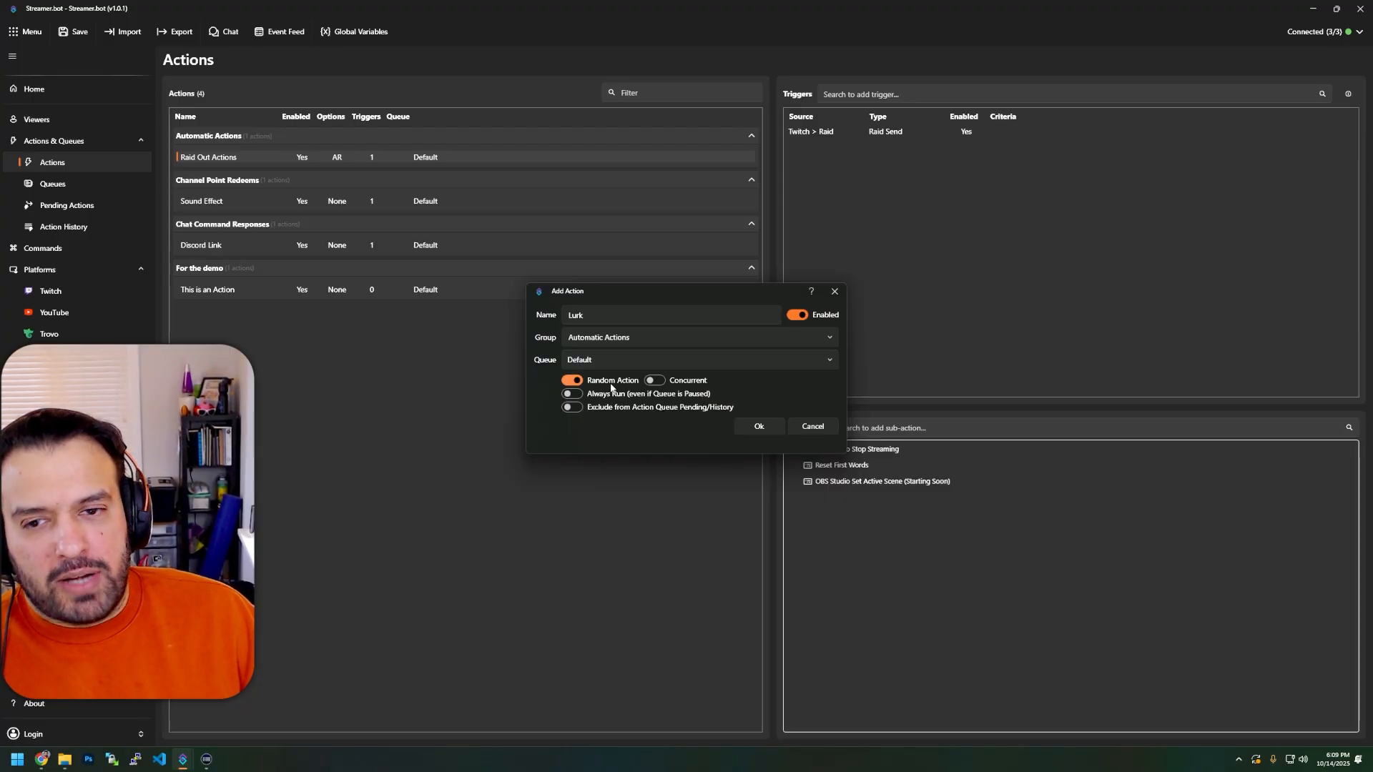
{"action": "left_click", "coordinate": [829, 338]}
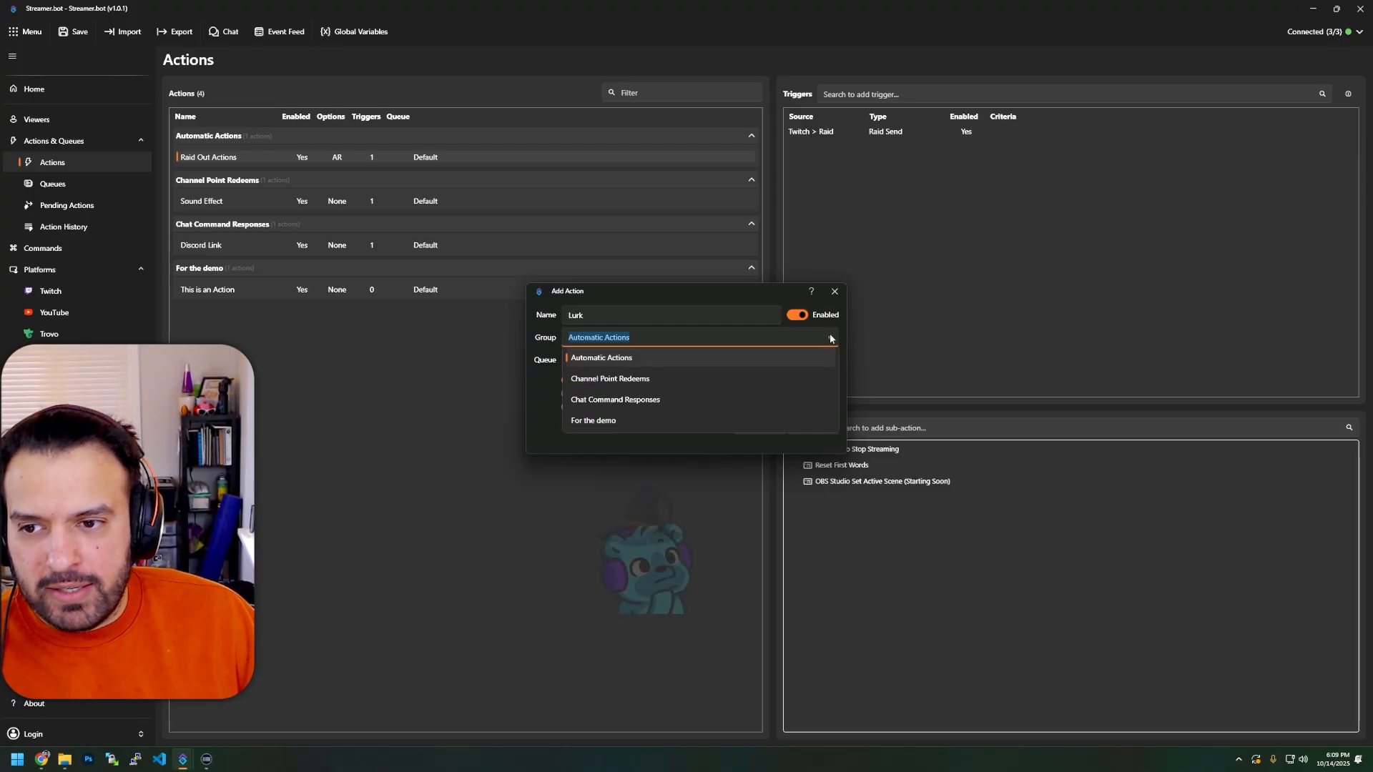
{"action": "left_click", "coordinate": [643, 404]}
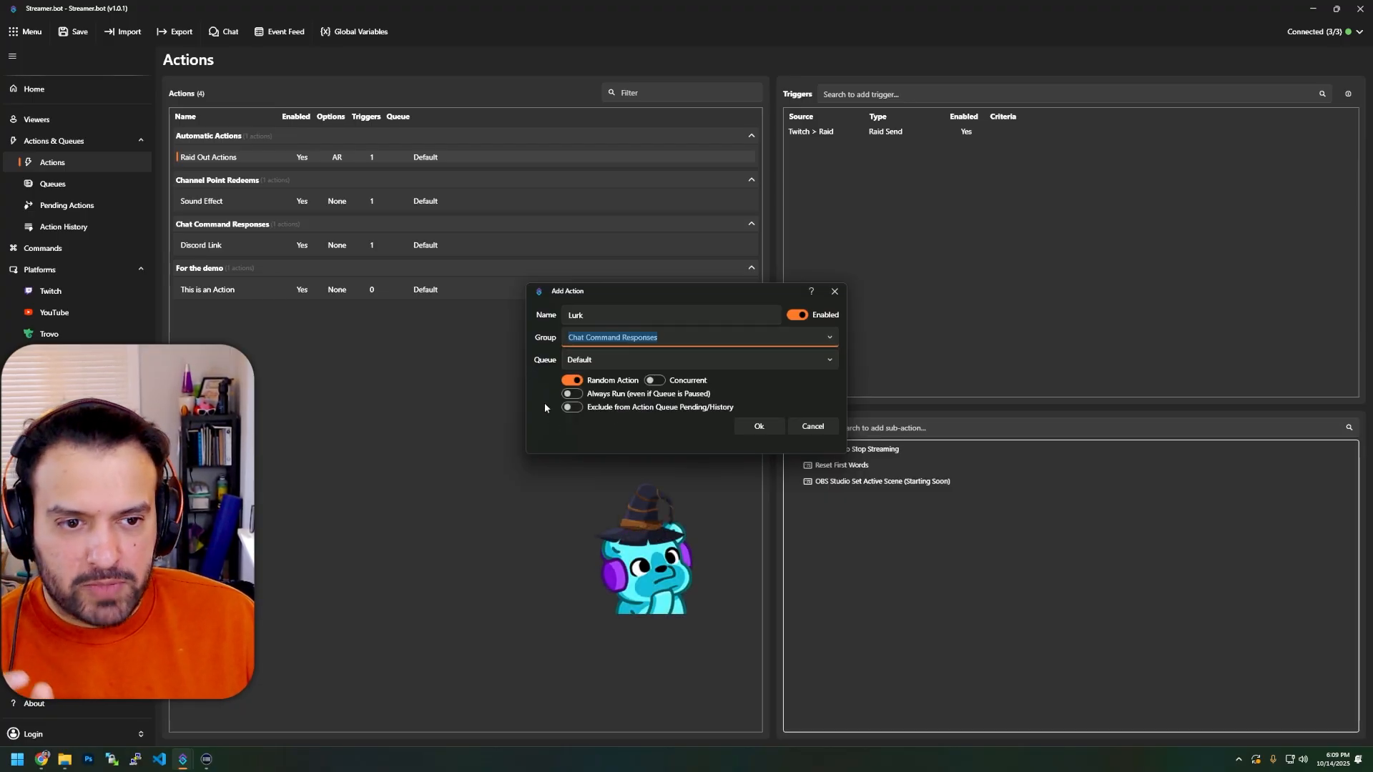
{"action": "left_click", "coordinate": [759, 426]}
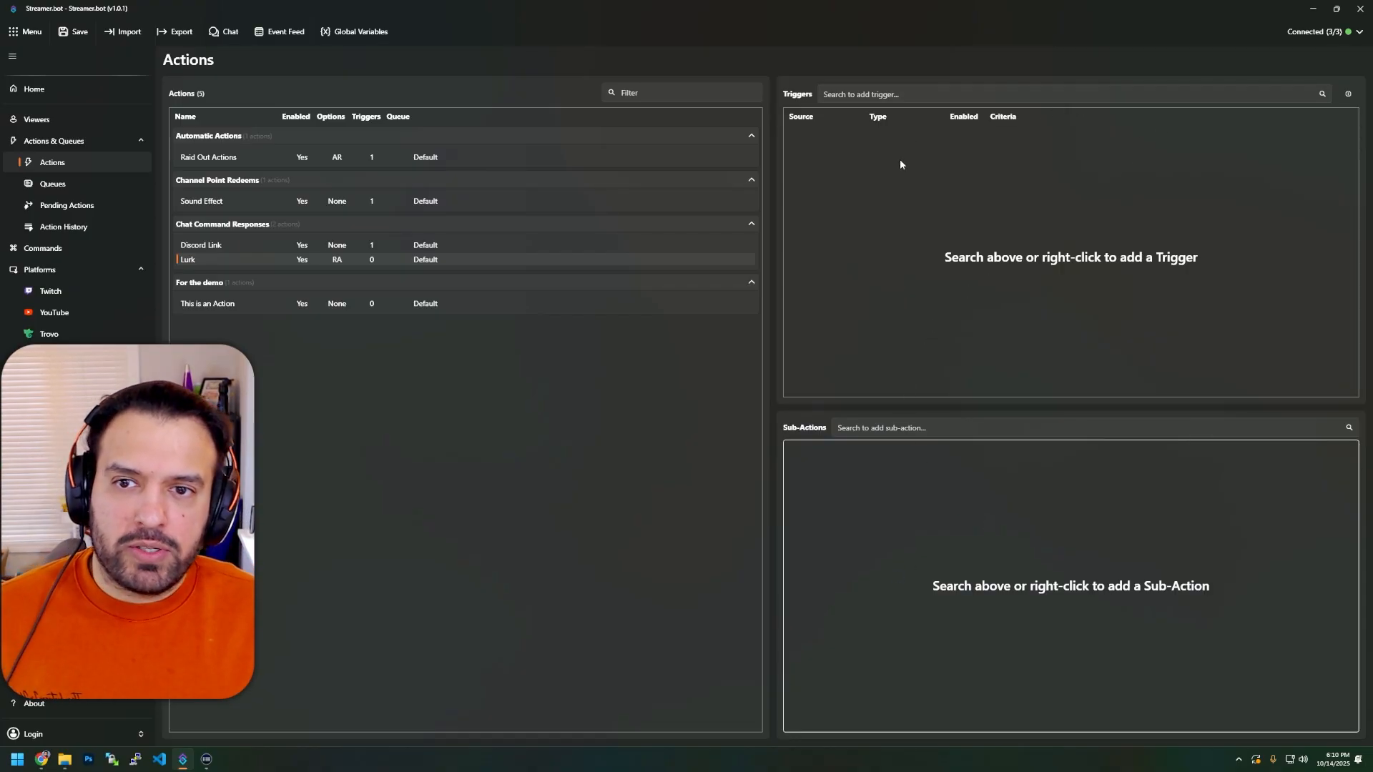
Start adding a Command Triggered trigger to the Lurk action and review the existing commands it can use.
{"action": "left_click", "coordinate": [876, 96]}
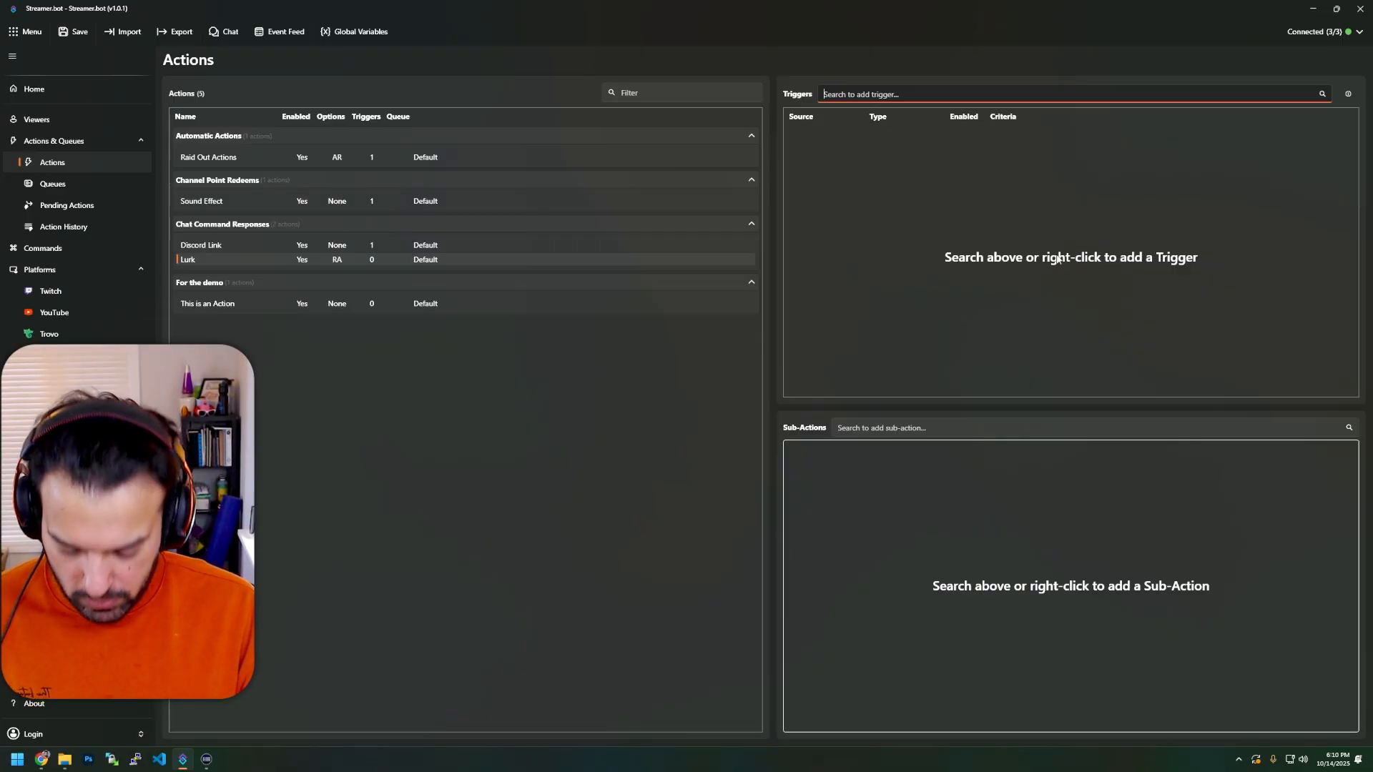
{"action": "type", "text": "comm"}
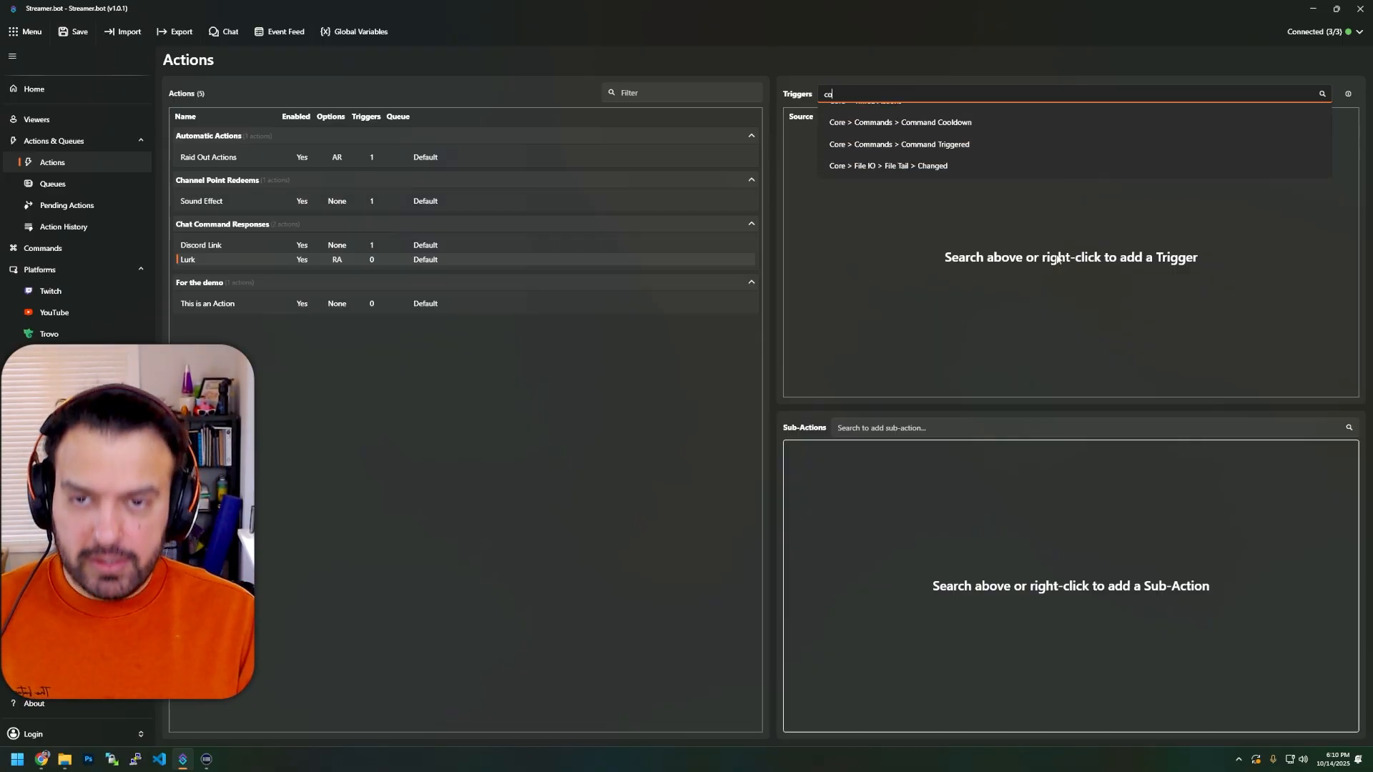
{"action": "left_click", "coordinate": [879, 139]}
{"action": "left_click_drag", "start_coordinate": [633, 335], "coordinate": [777, 278]}
{"action": "left_click", "coordinate": [773, 301]}
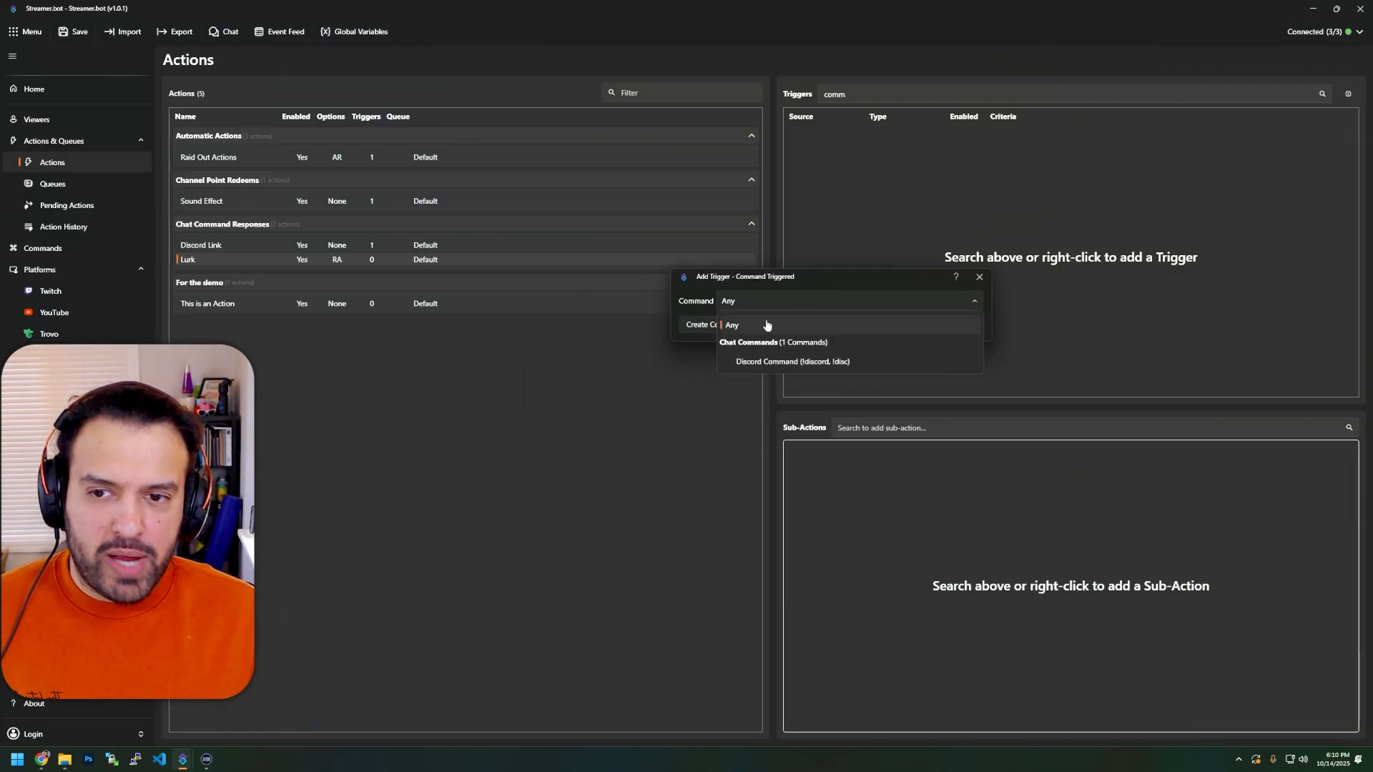
{"action": "left_click", "coordinate": [753, 280]}
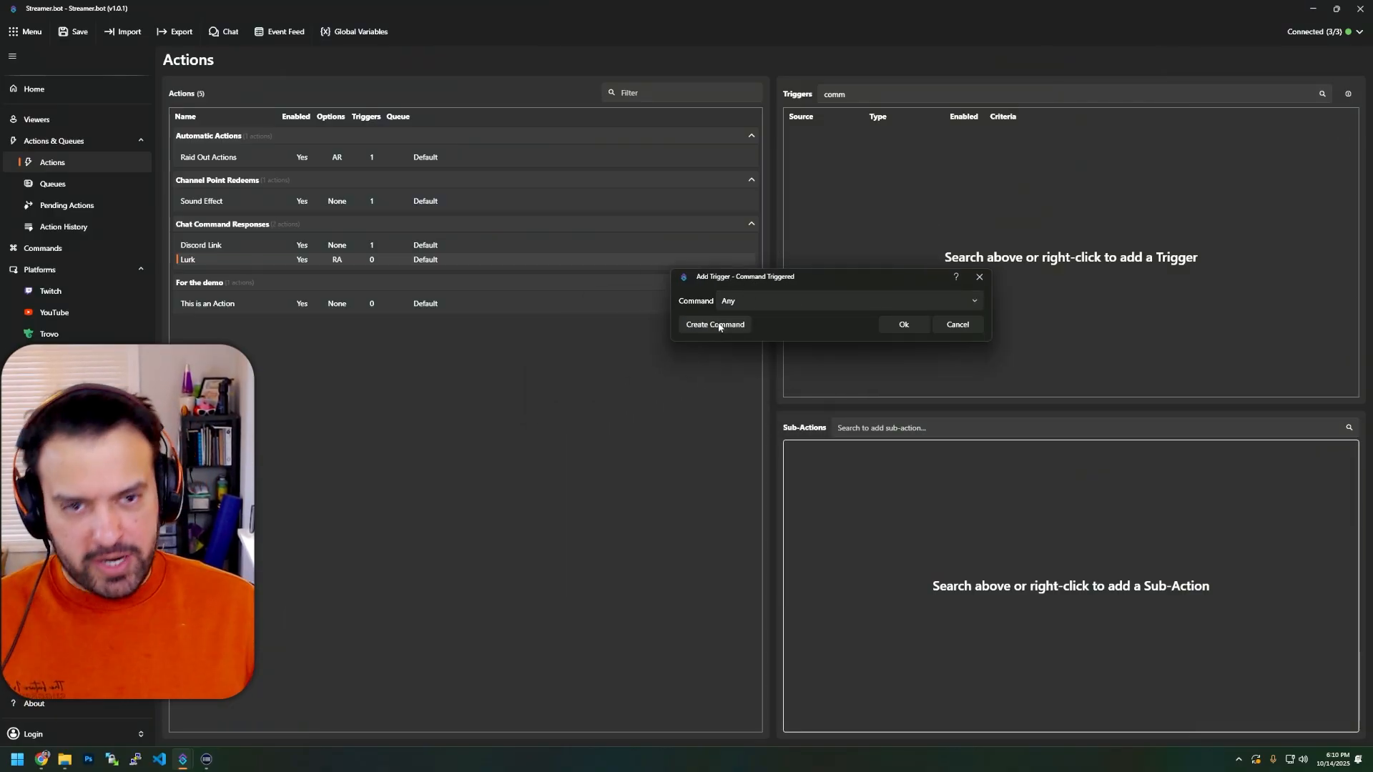
Create a new command for the trigger named "Lurk", with the command text !lurk and the group Chat Commands.
{"action": "left_click", "coordinate": [718, 325]}
{"action": "left_click_drag", "start_coordinate": [654, 226], "coordinate": [794, 256]}
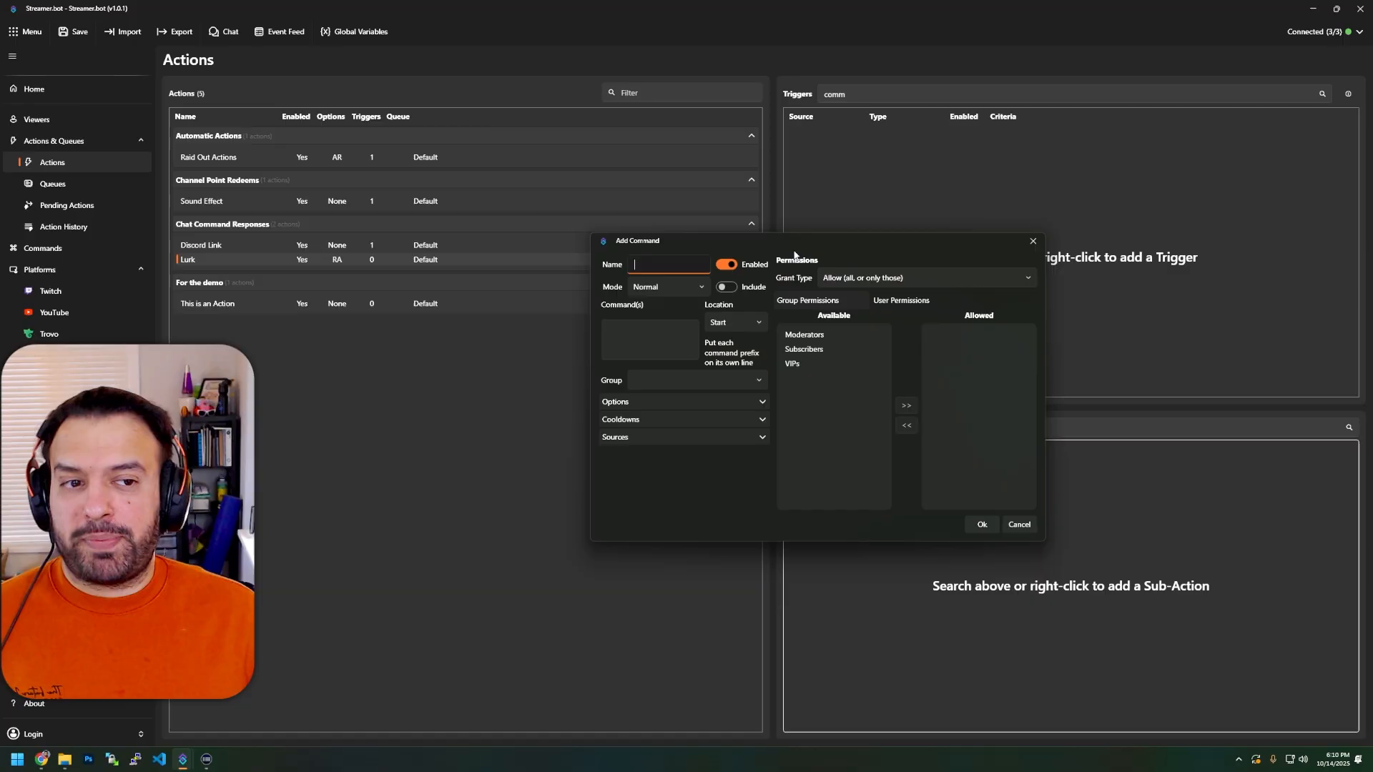
{"action": "type", "text": "Lurk"}
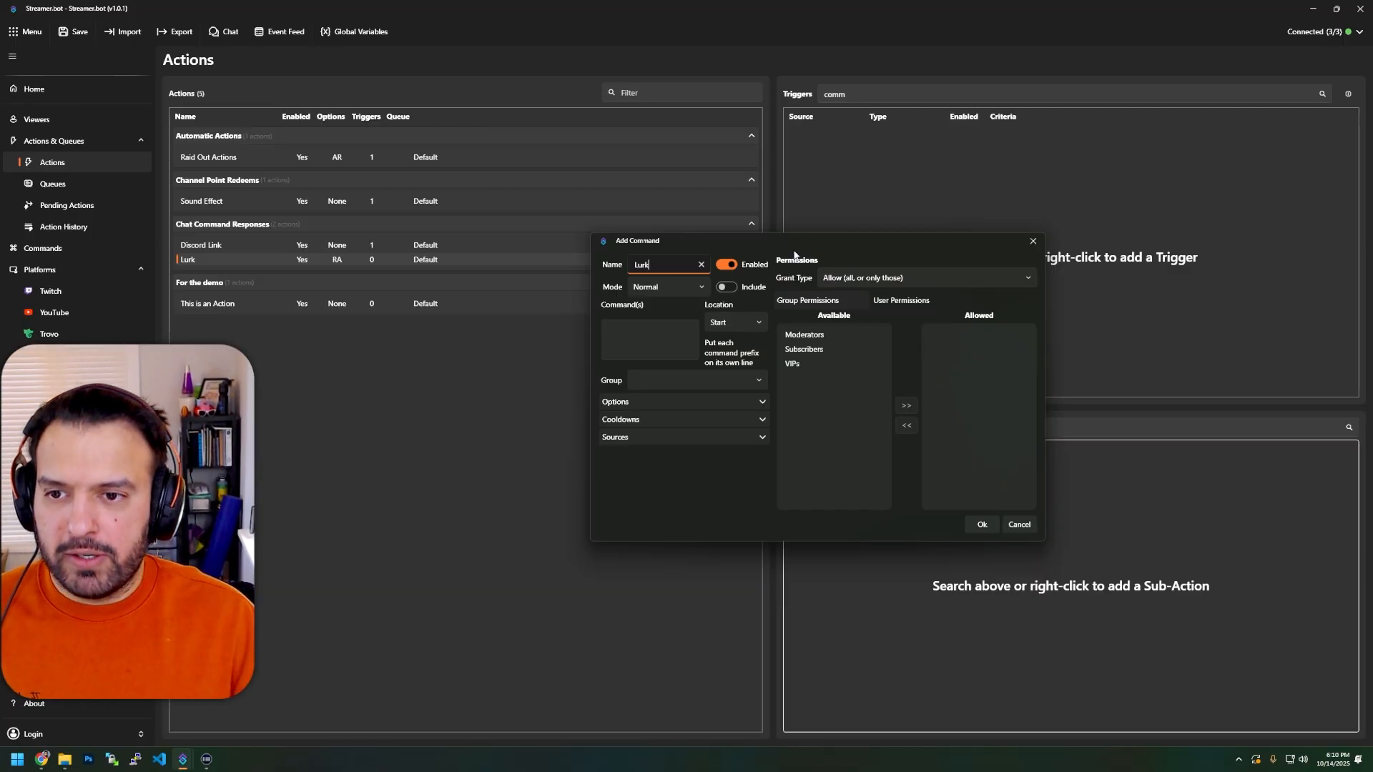
{"action": "left_click", "coordinate": [648, 337]}
{"action": "type", "text": "!lurk"}
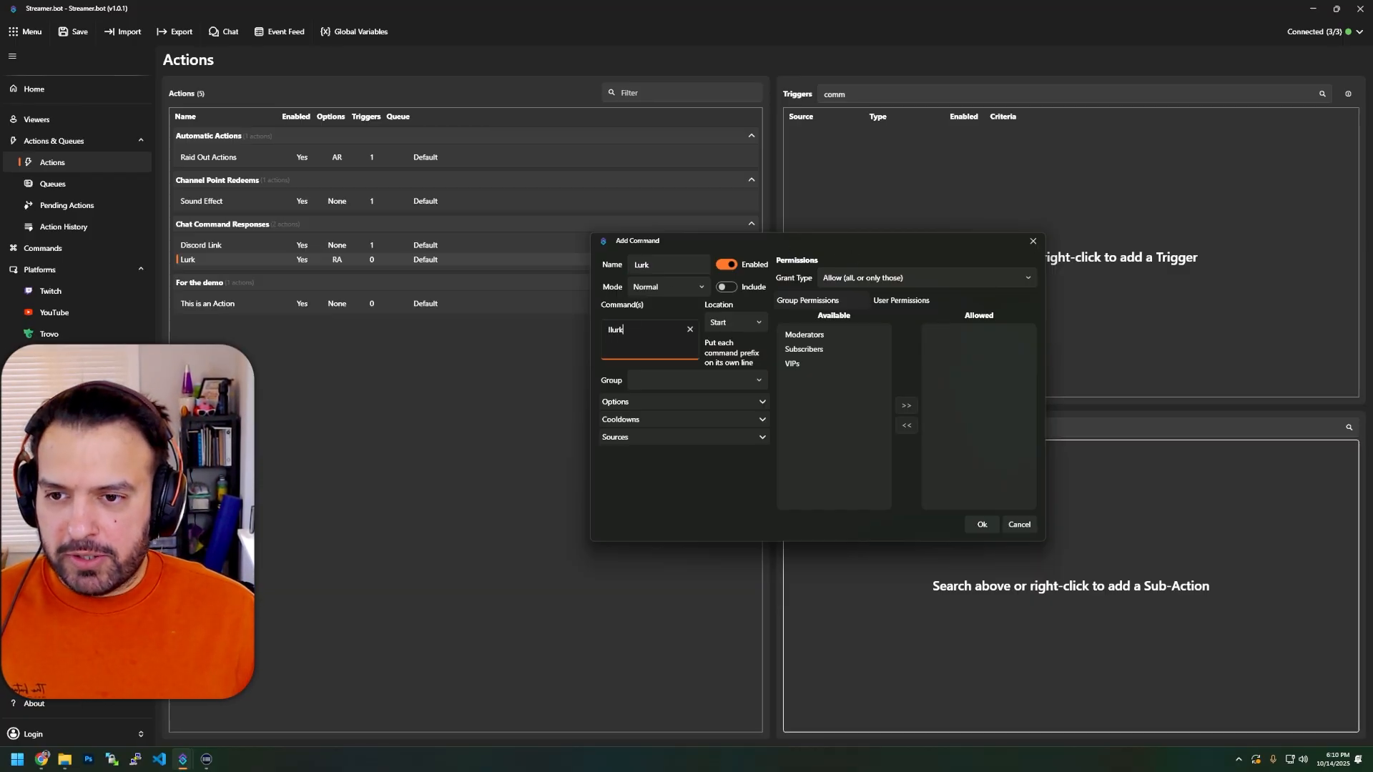
{"action": "left_click", "coordinate": [759, 380]}
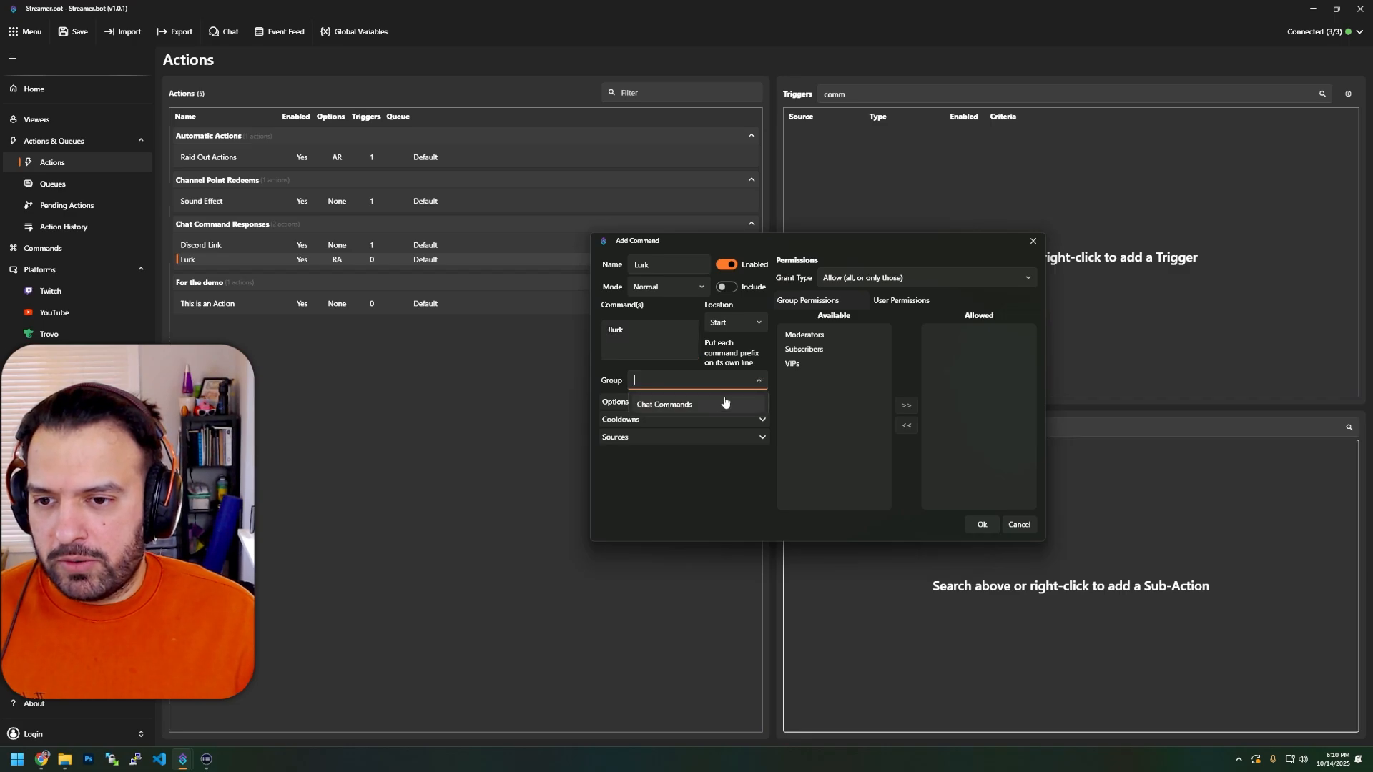
{"action": "left_click", "coordinate": [665, 405]}
Assign the new command to the Chat Commands group and review its options, cooldowns and sources.
{"action": "left_click", "coordinate": [687, 402]}
{"action": "left_click", "coordinate": [655, 493]}
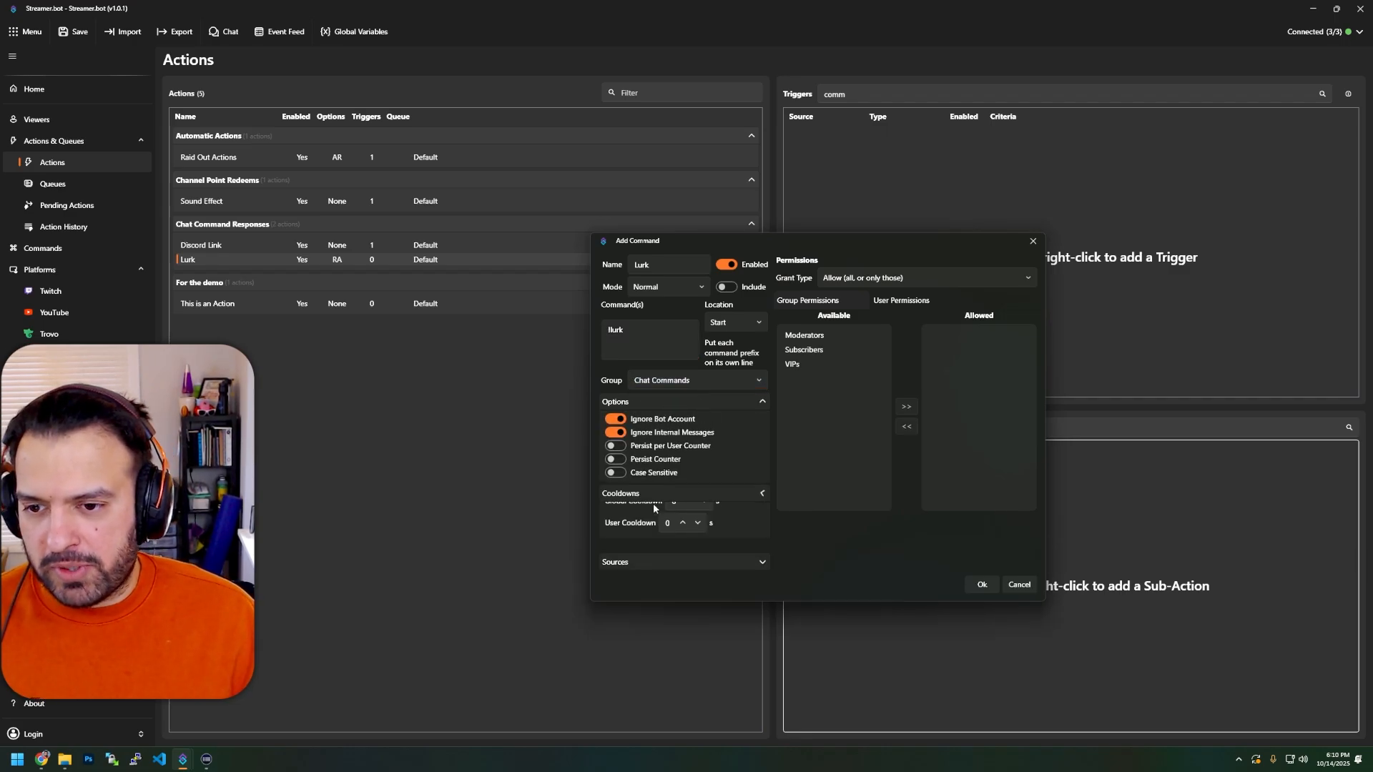
{"action": "left_click", "coordinate": [645, 563]}
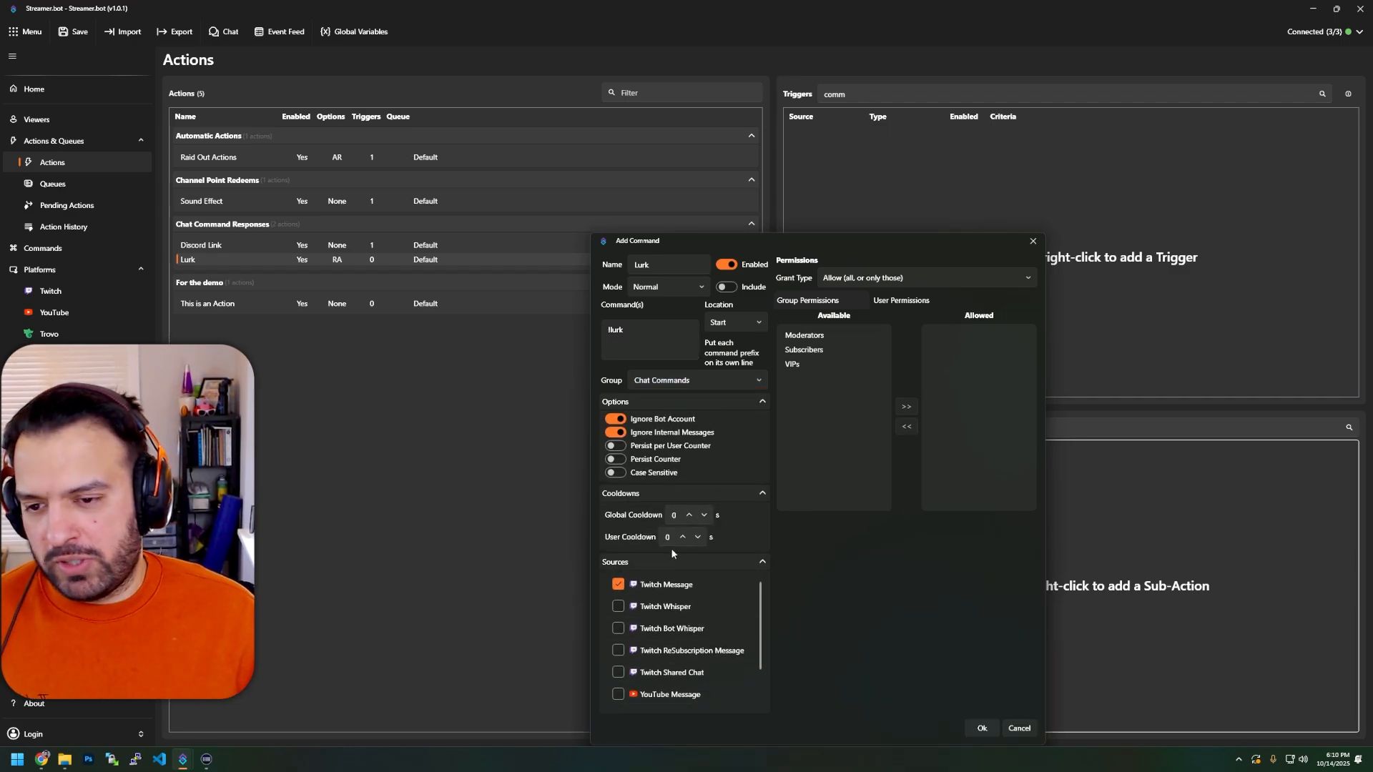
{"action": "left_click", "coordinate": [686, 492]}
{"action": "left_click", "coordinate": [670, 515]}
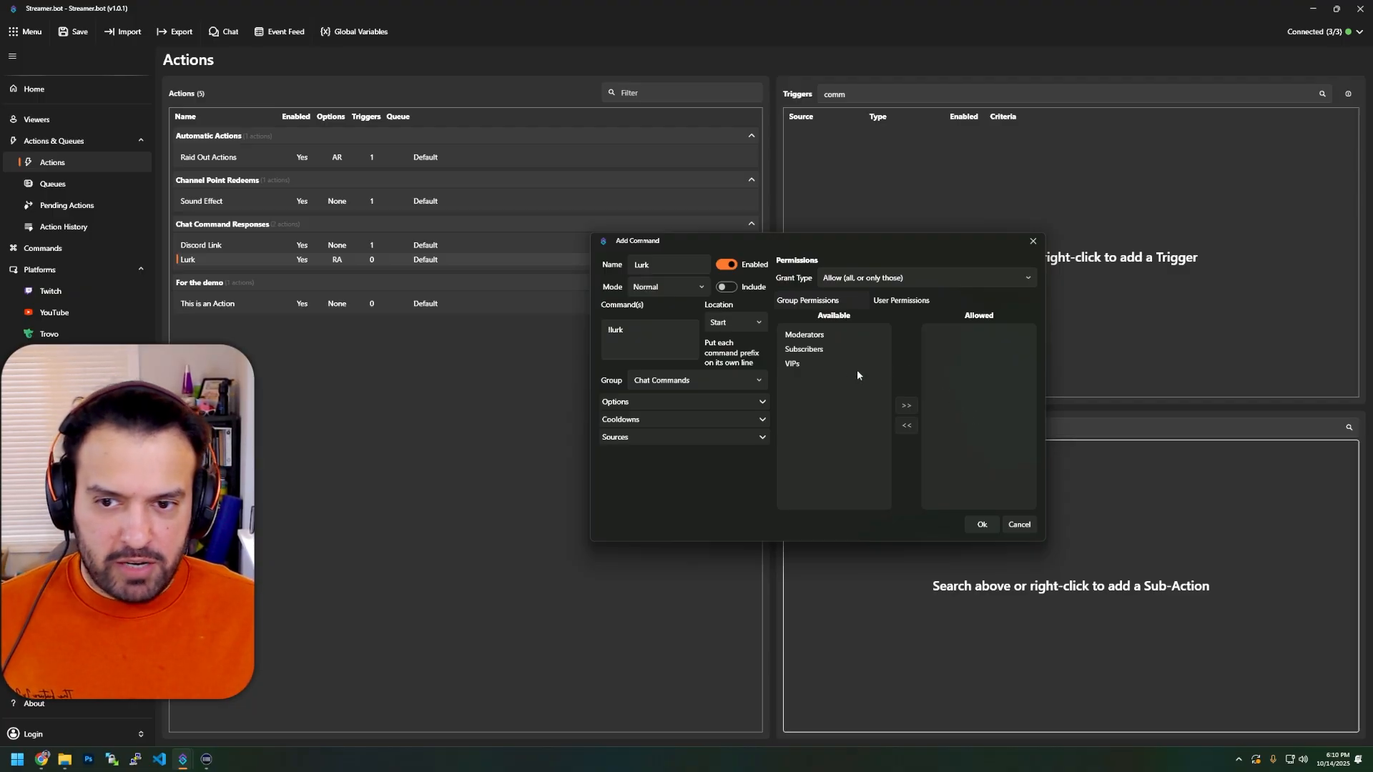
Add the VIPs group to the command's allowed permissions, and remove it again.
{"action": "left_click", "coordinate": [837, 365]}
{"action": "left_click", "coordinate": [906, 406]}
{"action": "left_click", "coordinate": [947, 334]}
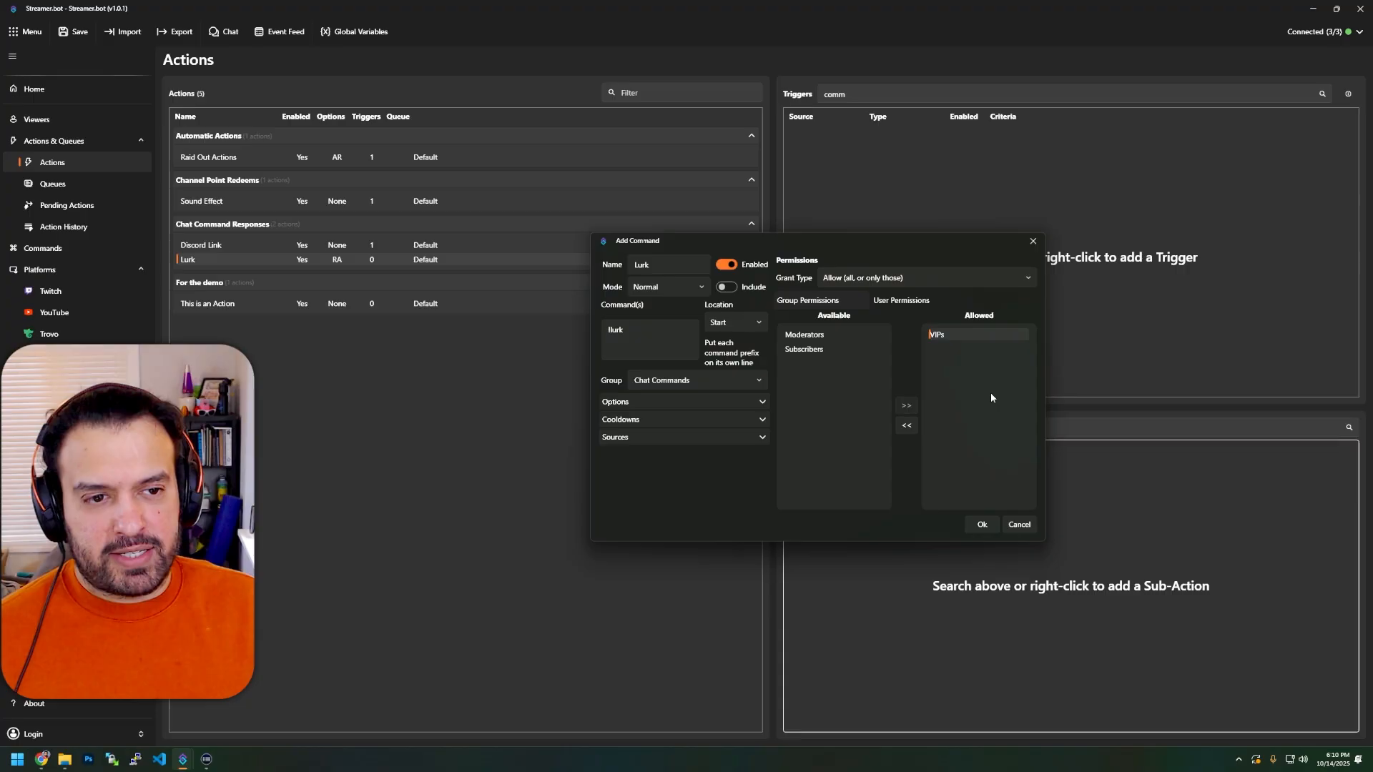
{"action": "left_click", "coordinate": [907, 426]}
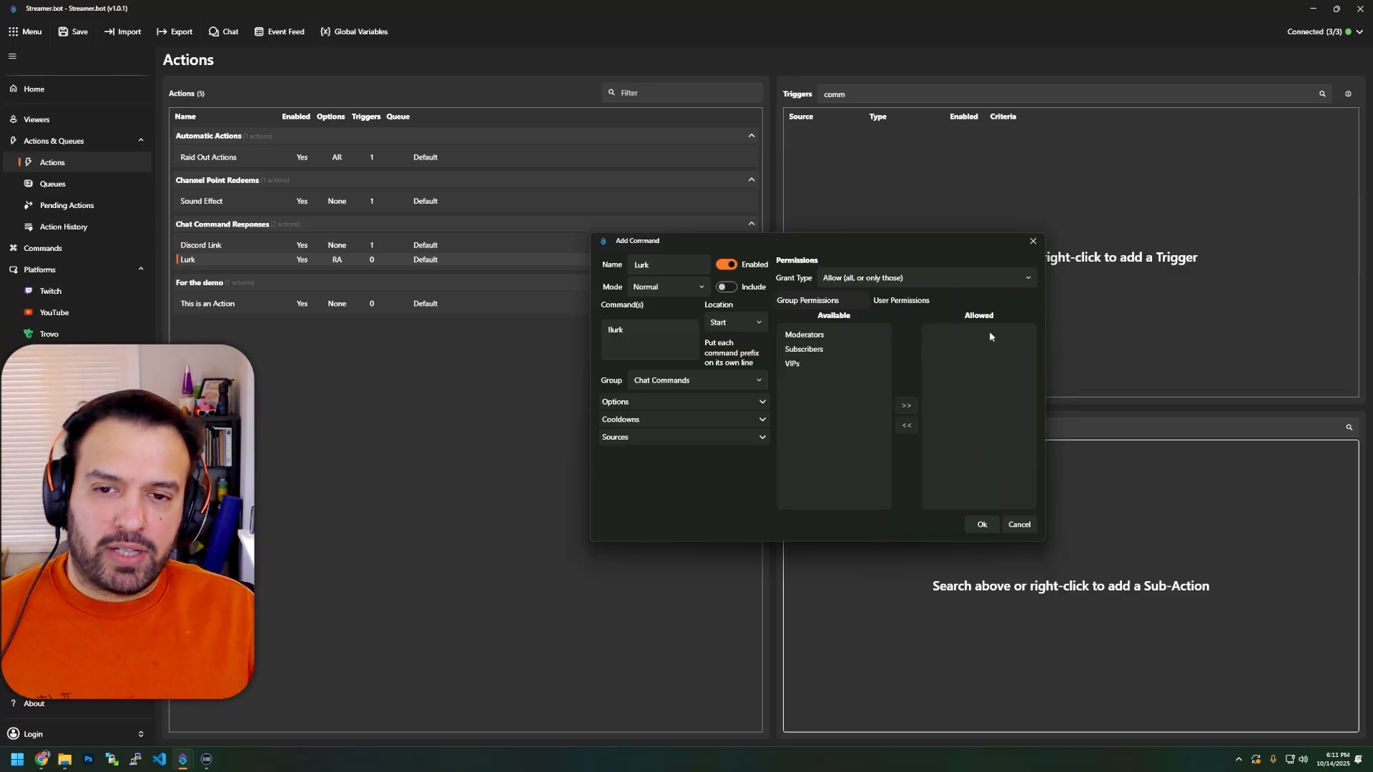
Confirm the new Lurk command and add the Command Triggered trigger with it selected.
{"action": "left_click", "coordinate": [667, 343]}
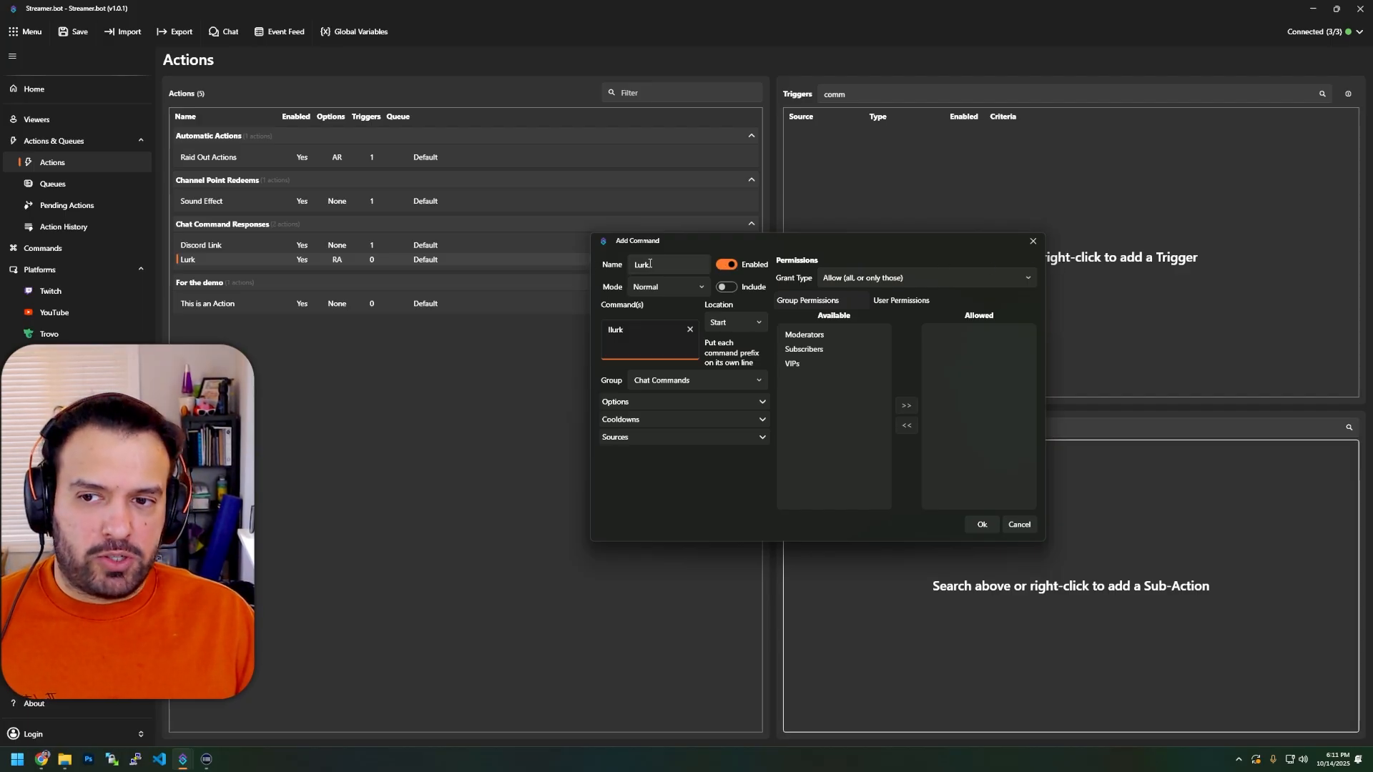
{"action": "double_click", "coordinate": [649, 264]}
{"action": "left_click", "coordinate": [979, 526]}
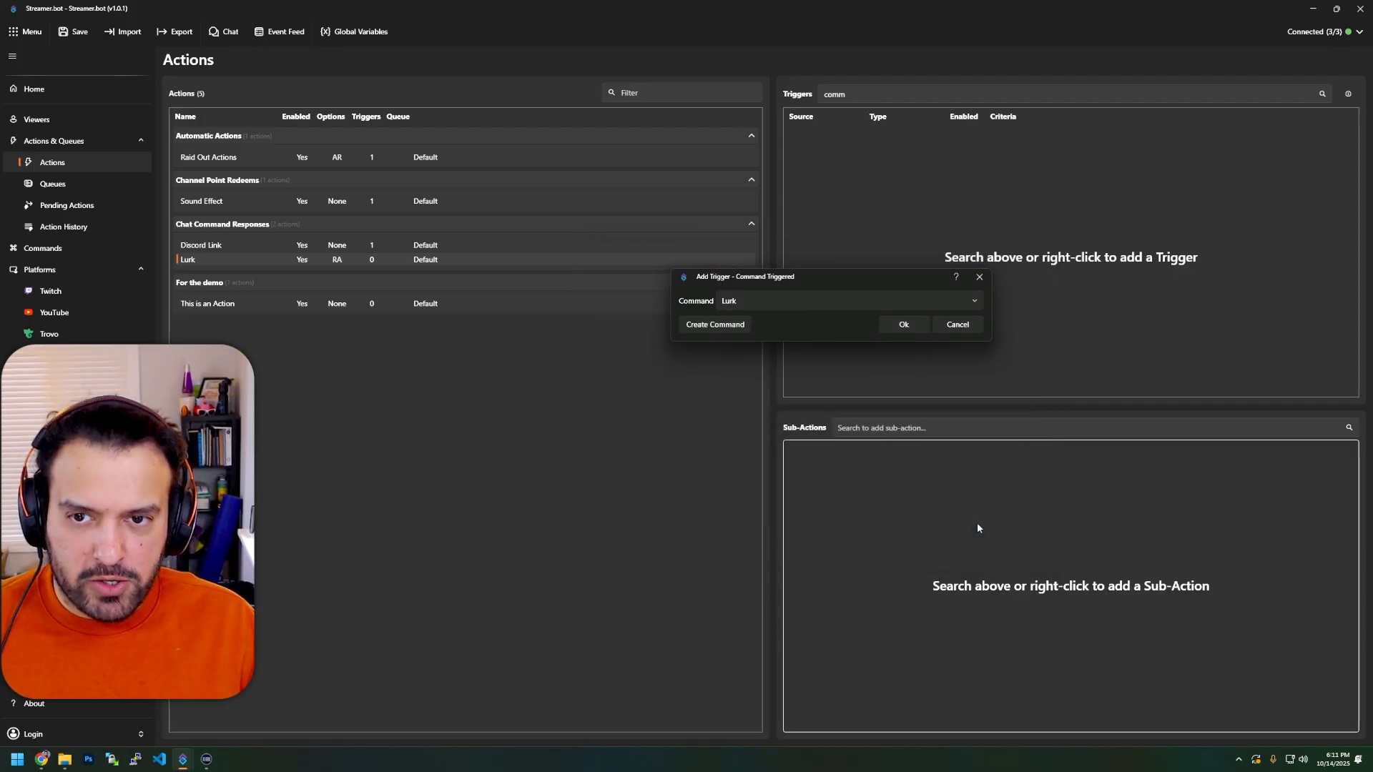
{"action": "left_click", "coordinate": [775, 300]}
{"action": "left_click", "coordinate": [761, 387]}
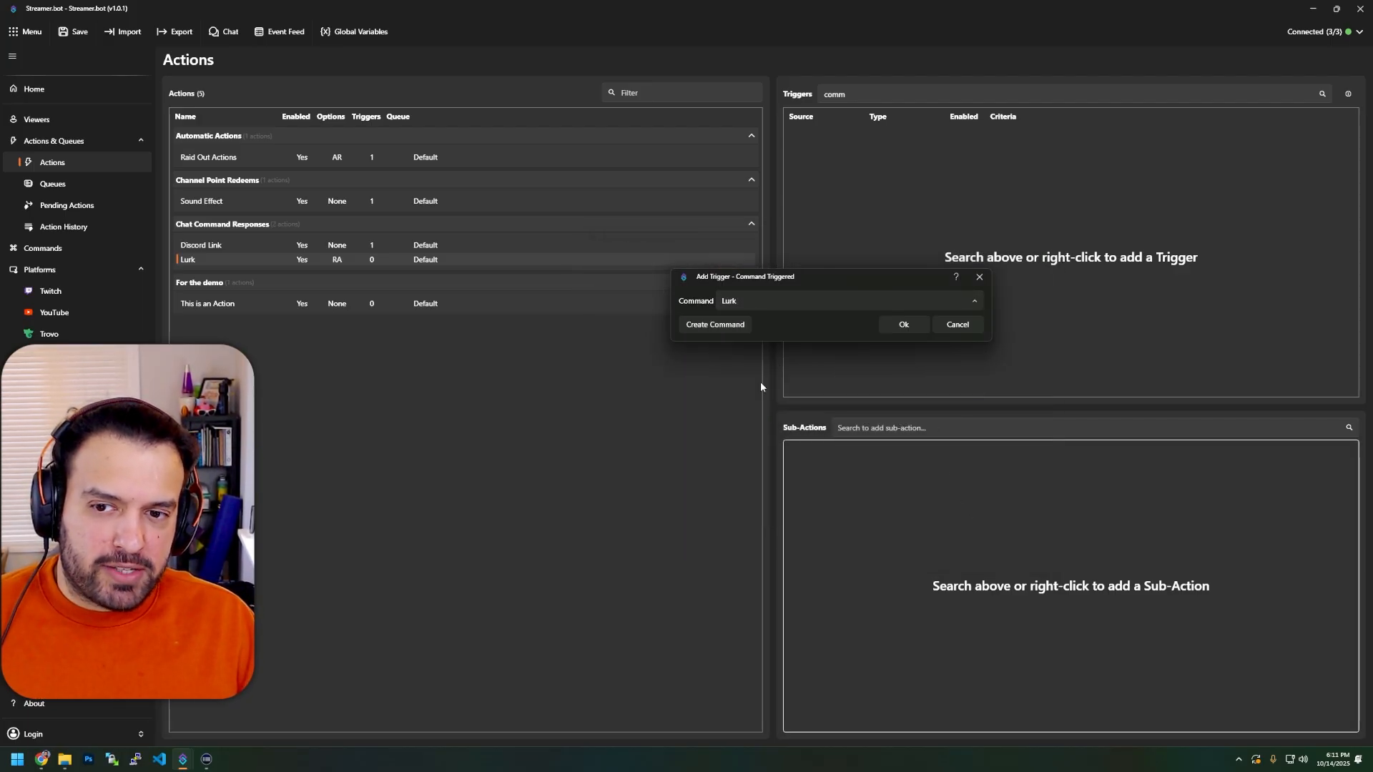
{"action": "left_click", "coordinate": [905, 325]}
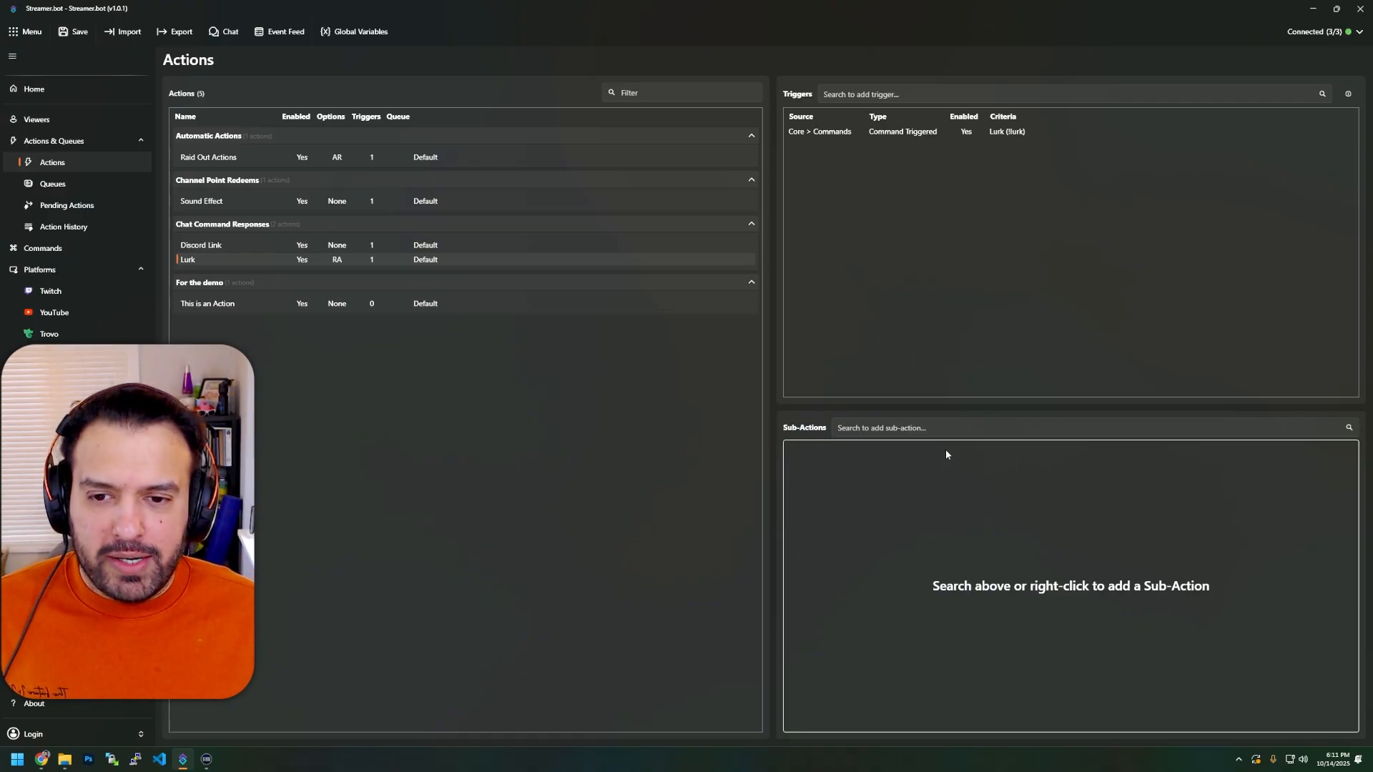
Add a Twitch Reply To Message sub-action to the Lurk action with the message "Thanks for the lurk!".
{"action": "left_click", "coordinate": [941, 427]}
{"action": "type", "text": "reply"}
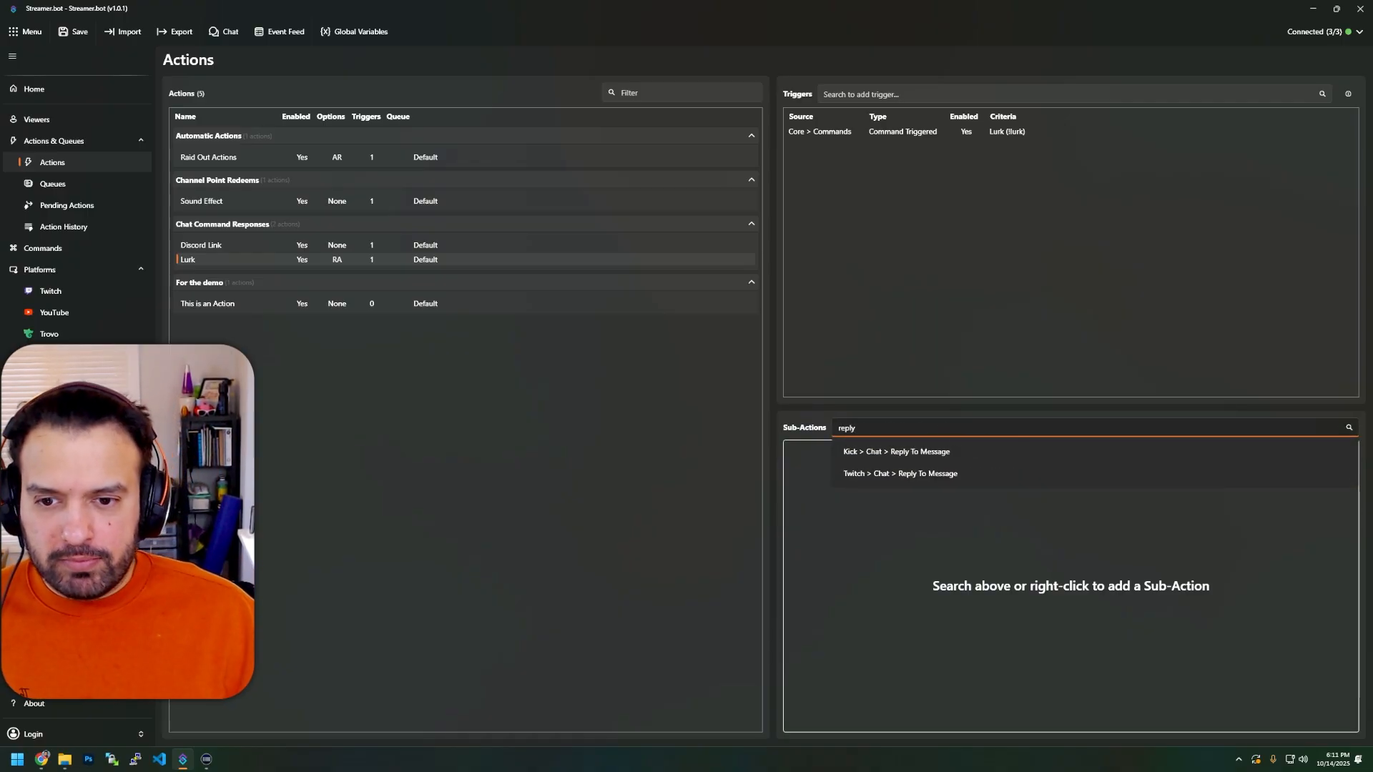
{"action": "left_click", "coordinate": [947, 473]}
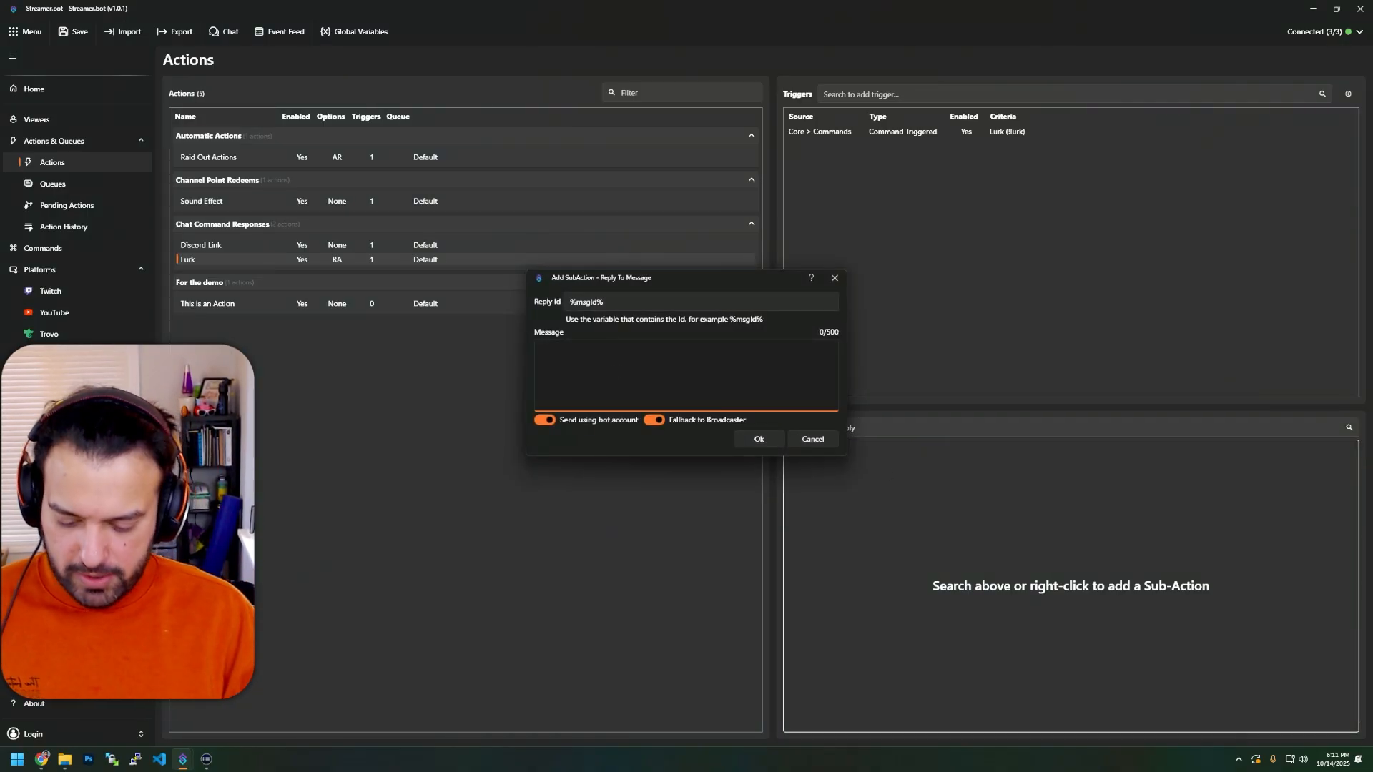
{"action": "type", "text": "Thanks for the lurk!"}
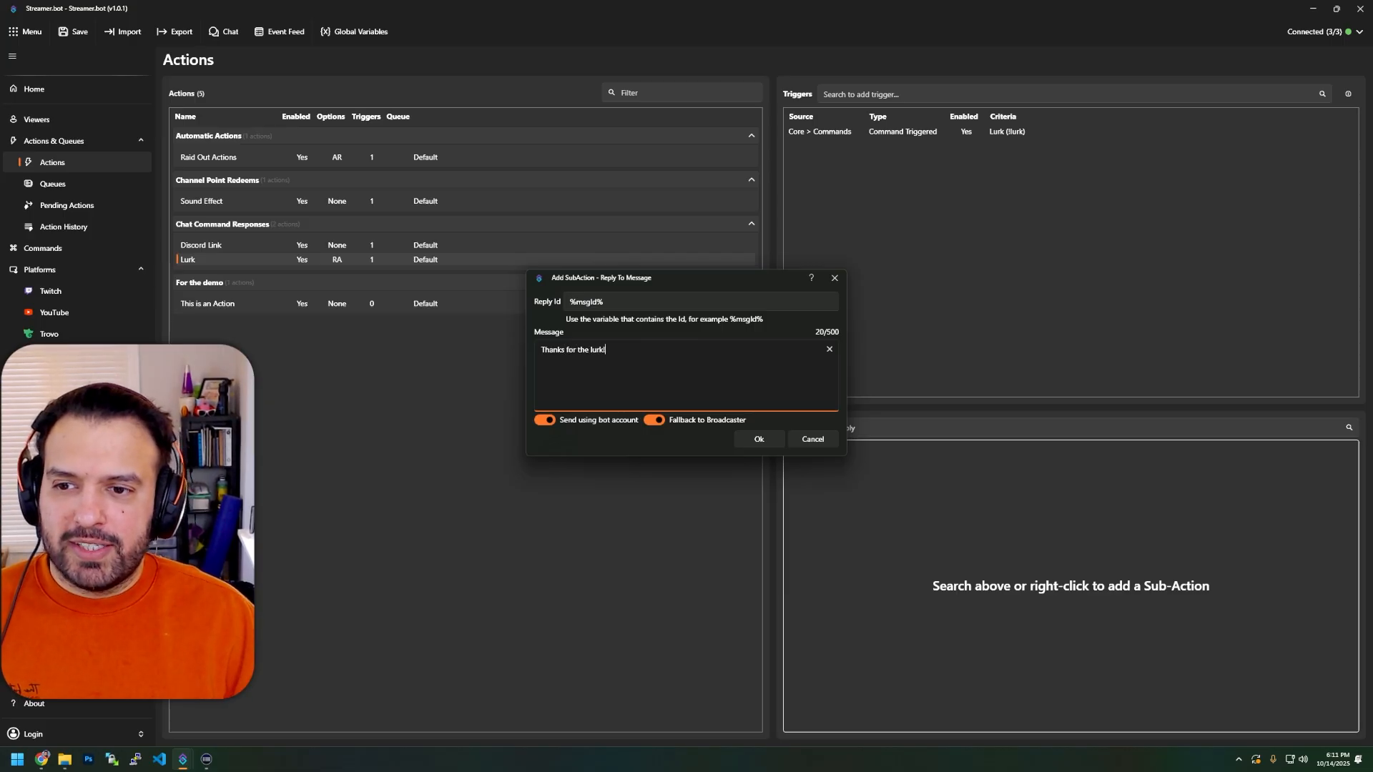
{"action": "left_click", "coordinate": [757, 439]}
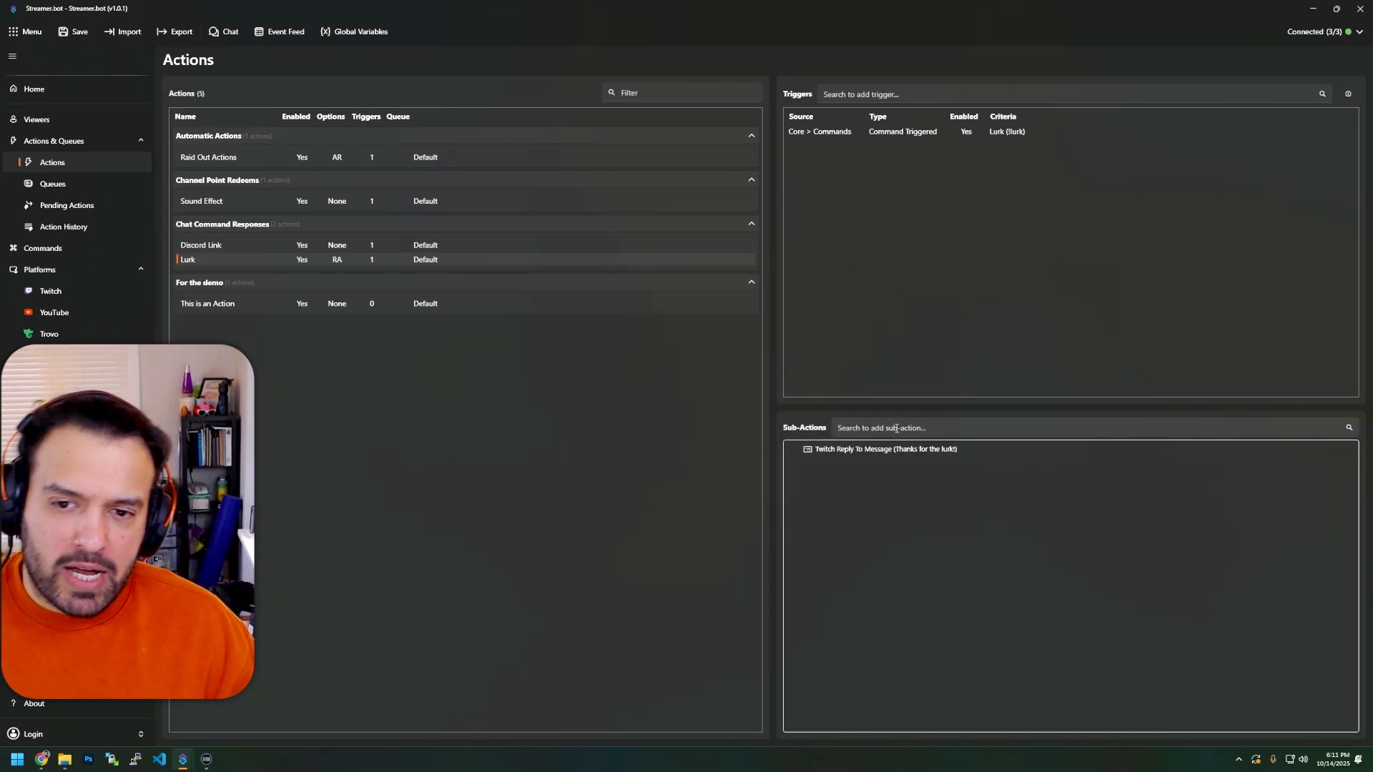
Duplicate the reply sub-action and change the copy's message to "Yo, no worries, see you around.".
{"action": "left_click", "coordinate": [897, 427]}
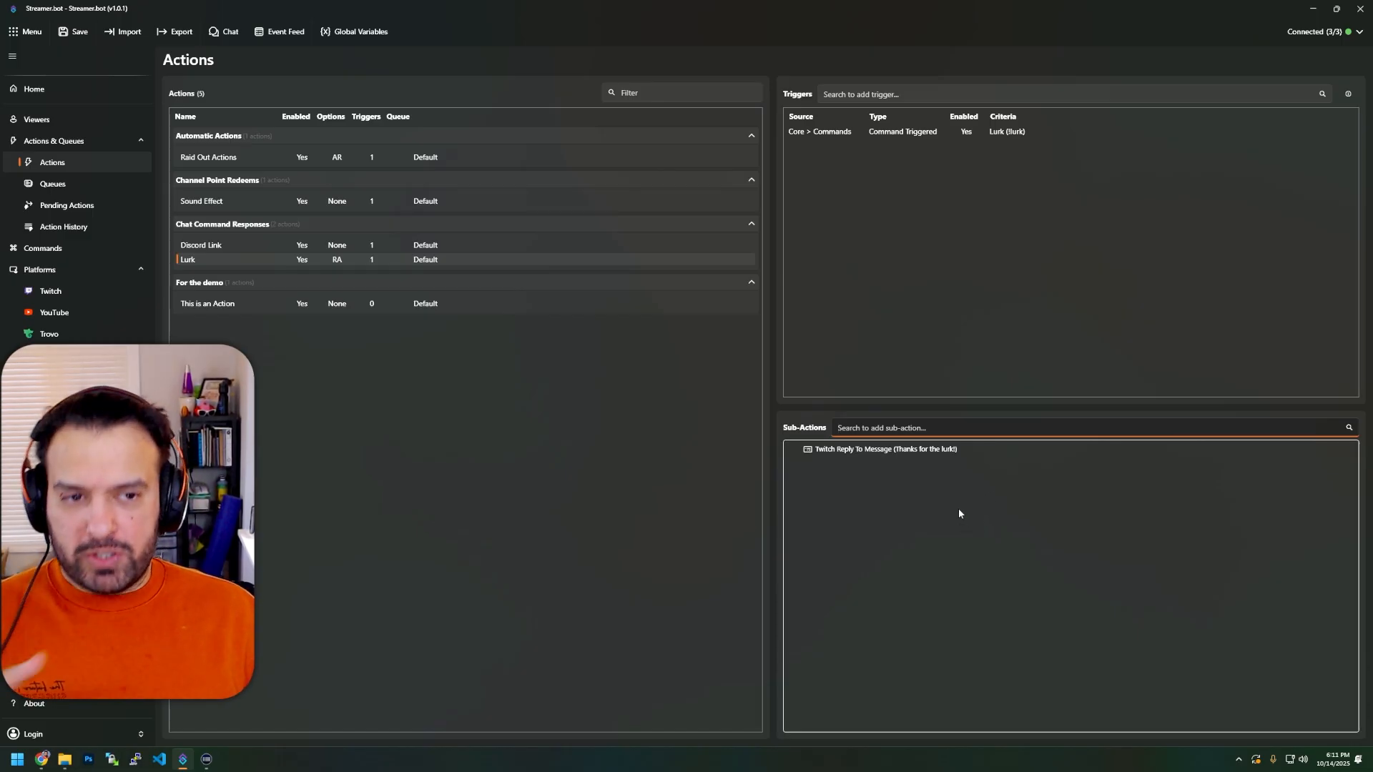
{"action": "left_click", "coordinate": [853, 448]}
{"action": "right_click", "coordinate": [852, 449]}
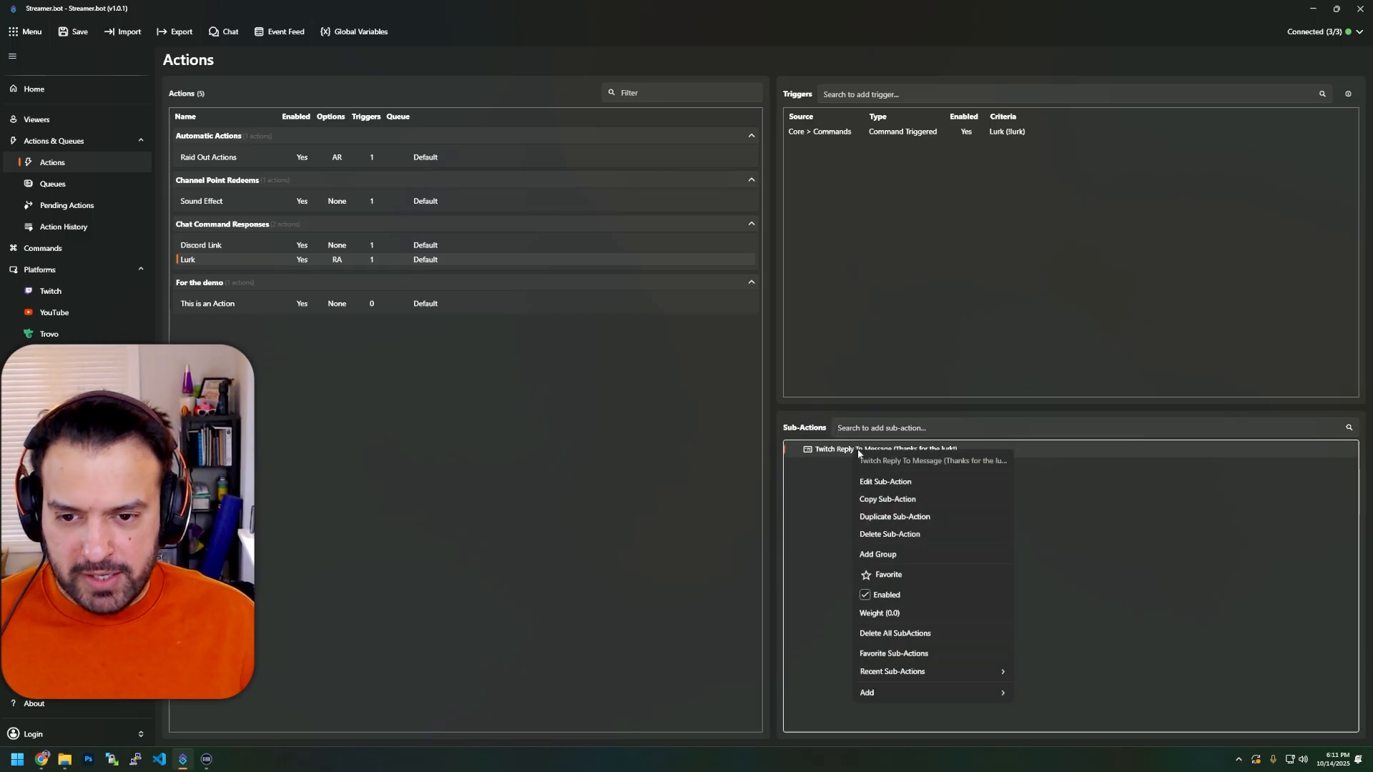
{"action": "left_click", "coordinate": [925, 518]}
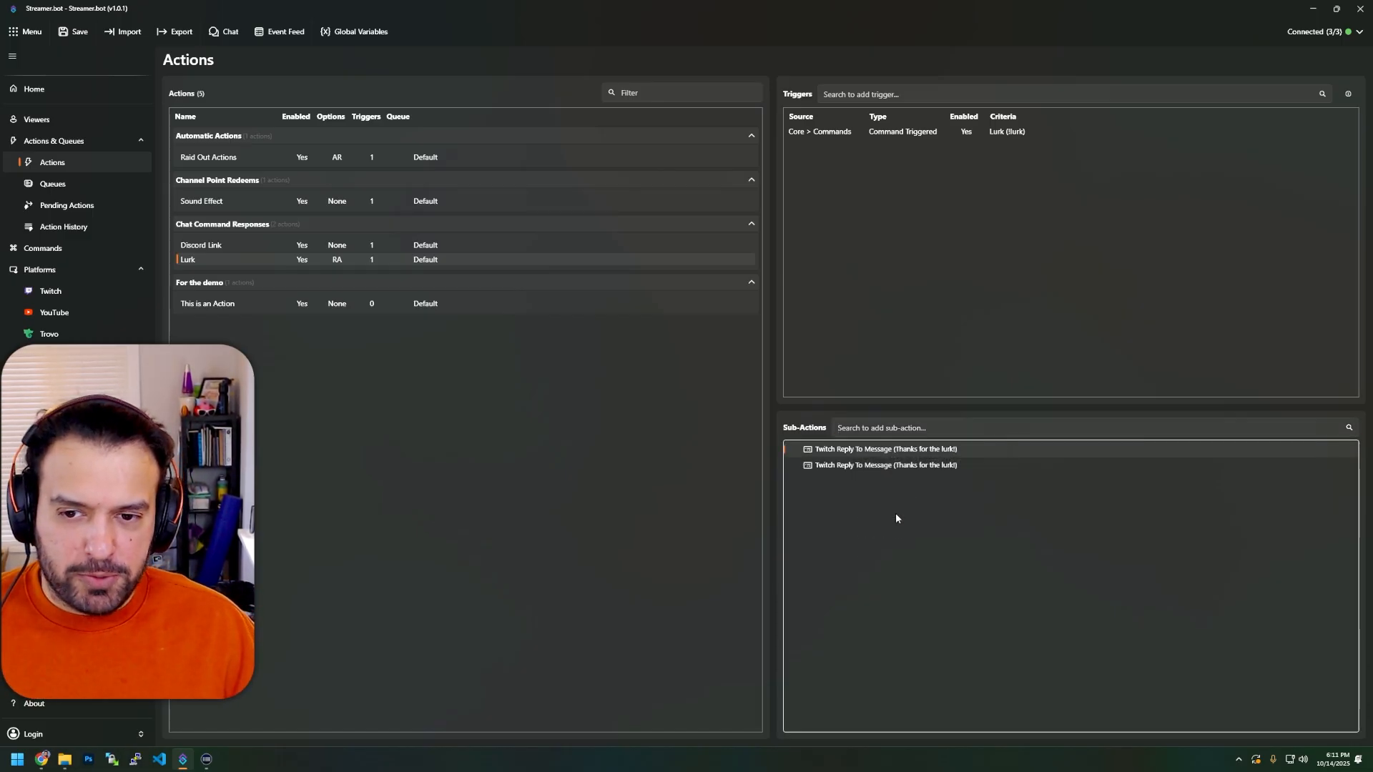
{"action": "double_click", "coordinate": [886, 466]}
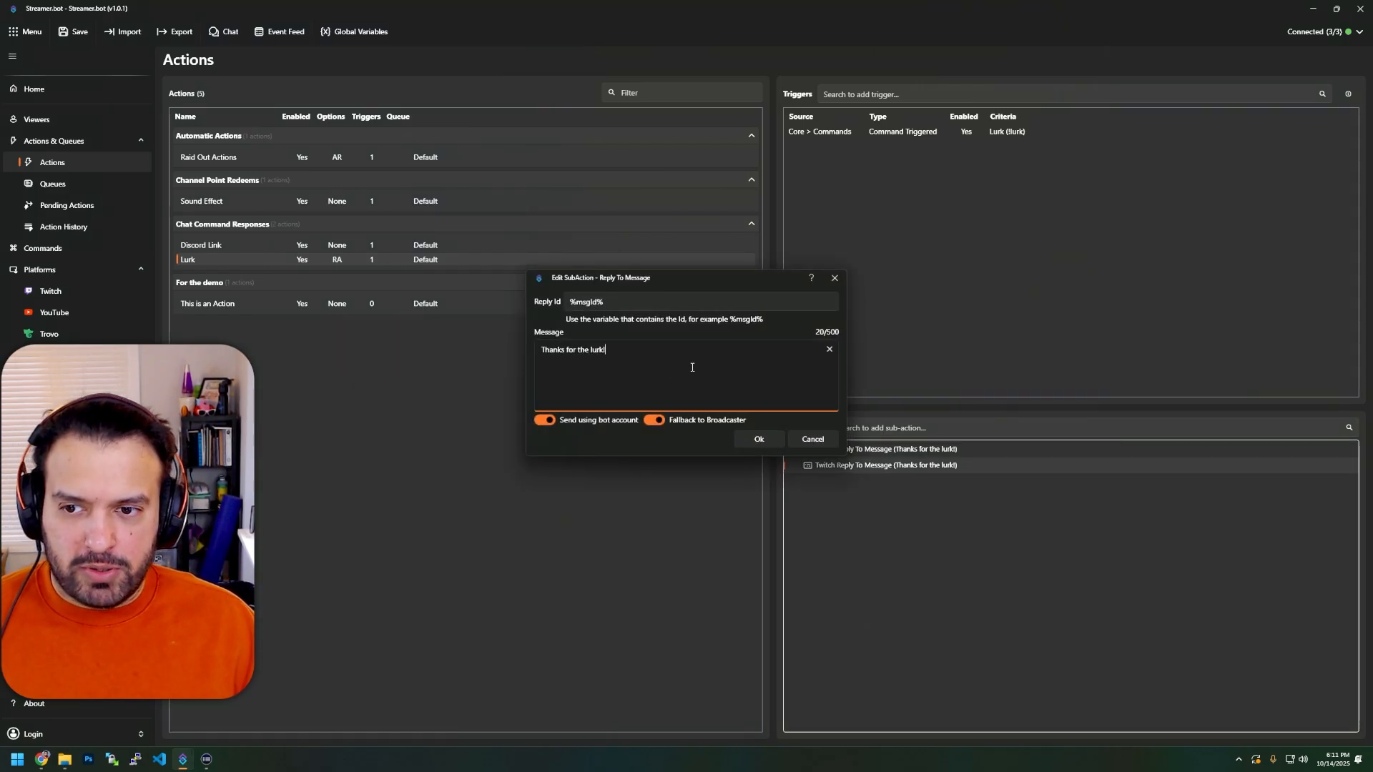
{"action": "key", "text": "ctrl+a"}
{"action": "type", "text": "Yo,"}
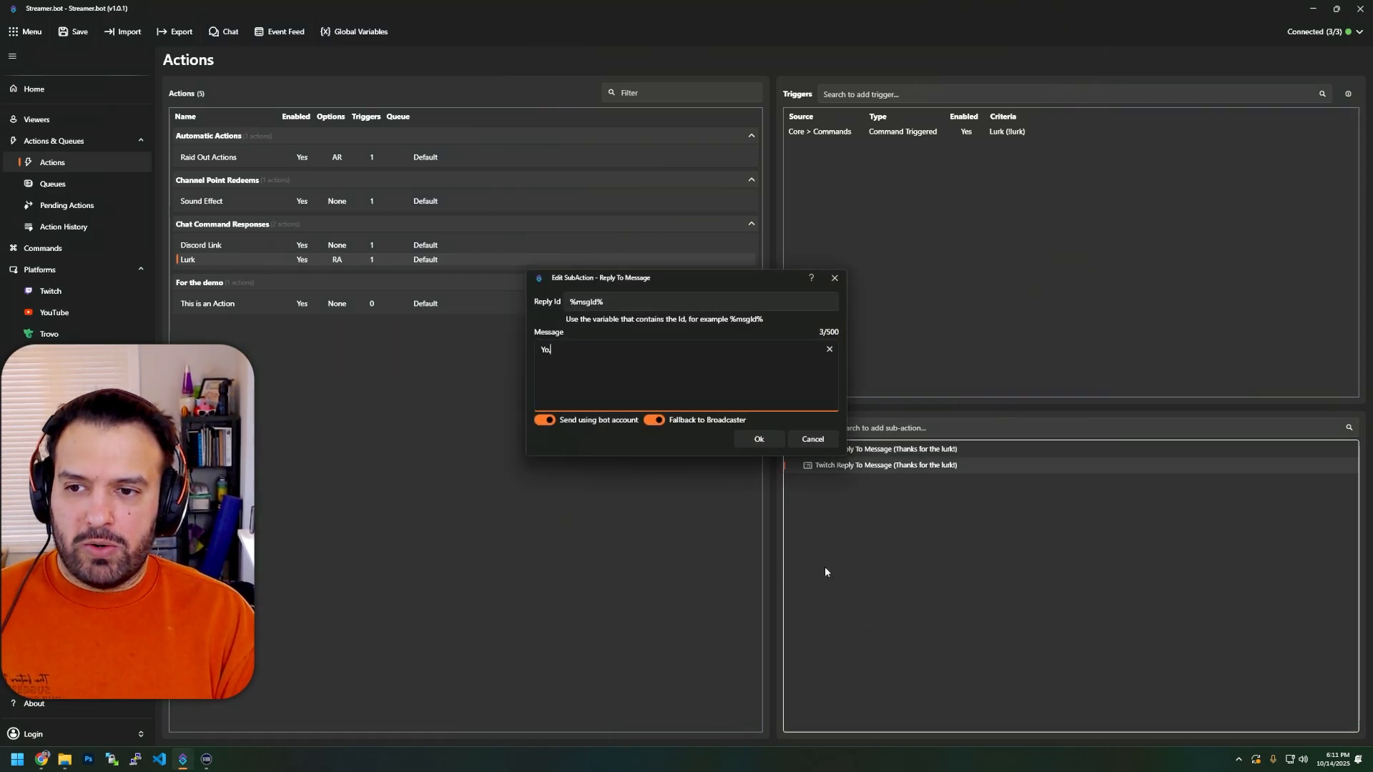
{"action": "type", "text": " no worries, see you "}
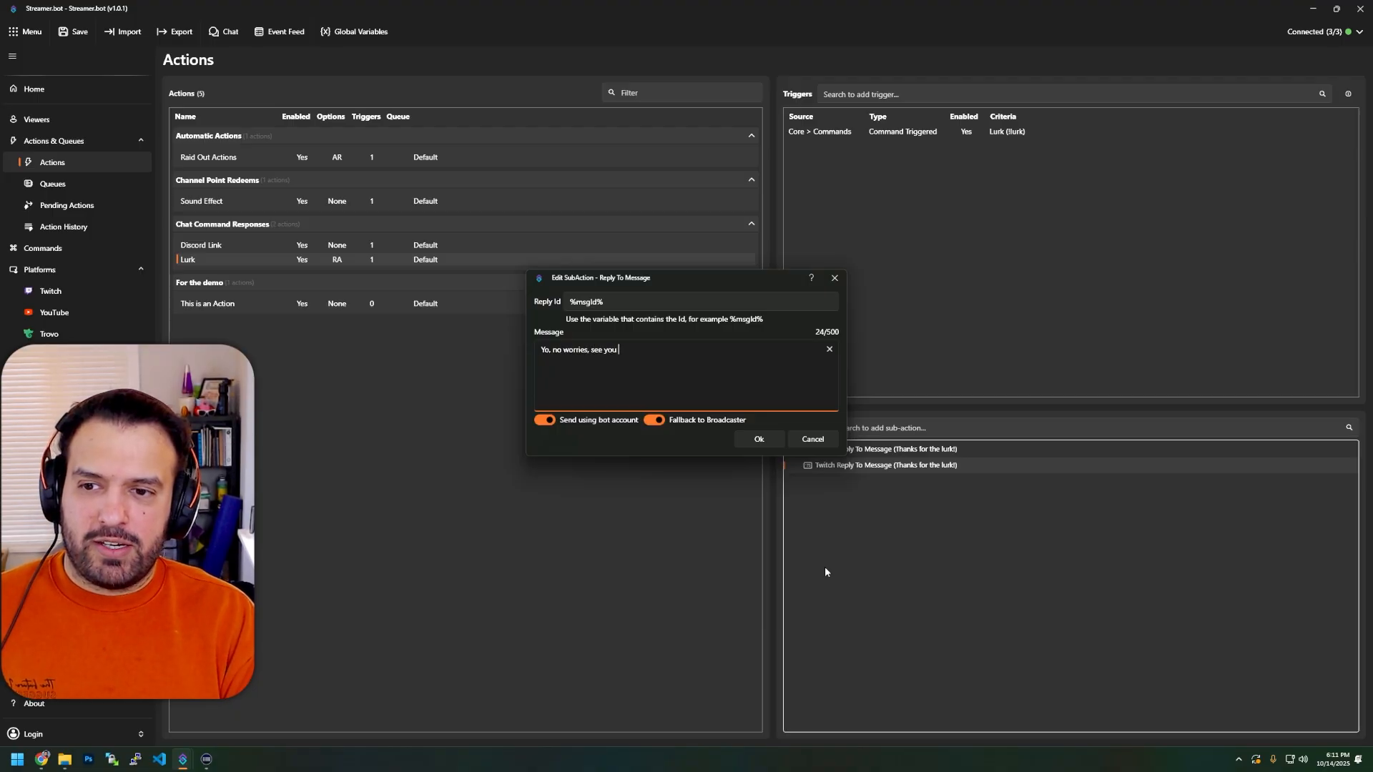
{"action": "type", "text": "around."}
{"action": "left_click", "coordinate": [769, 442]}
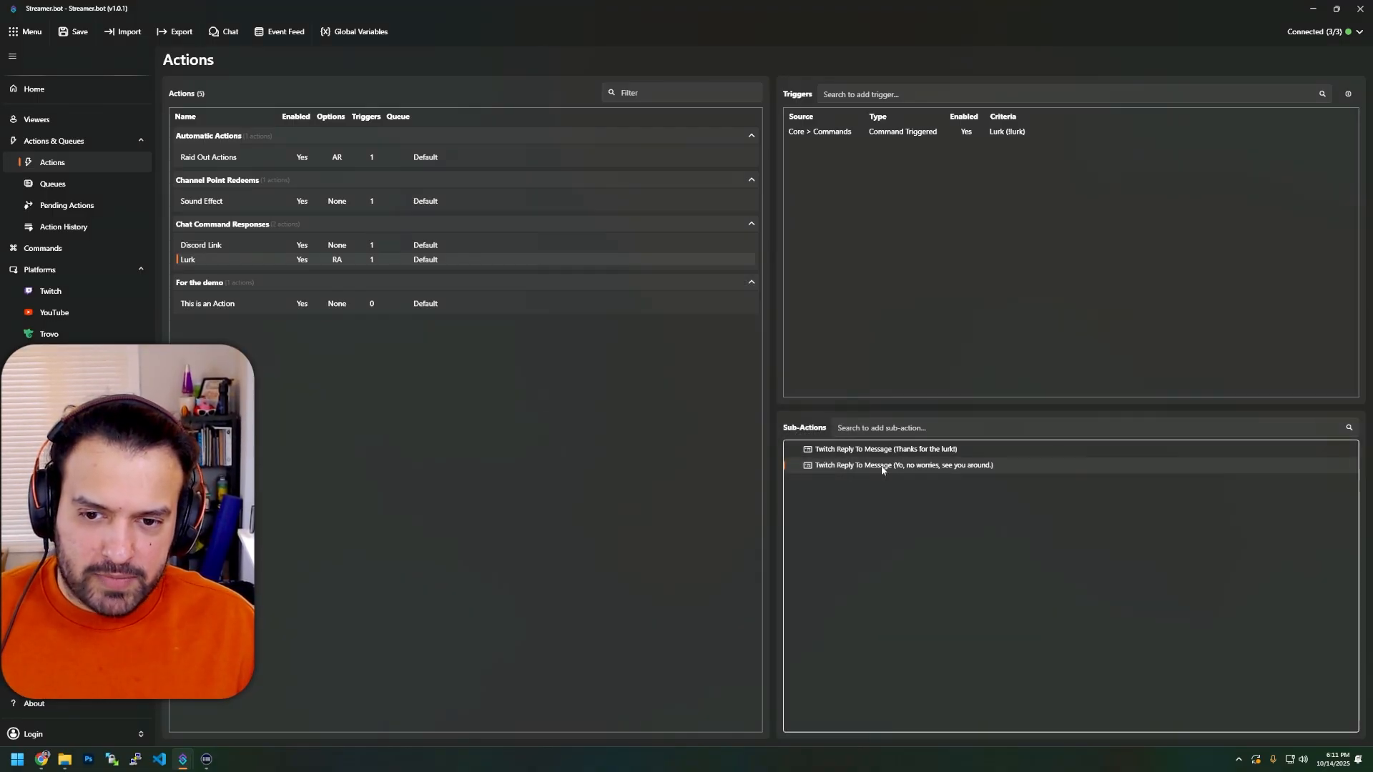
Duplicate the second reply sub-action and change the copy's message to "Damnit, why don't you love me?".
{"action": "right_click", "coordinate": [882, 470]}
{"action": "left_click", "coordinate": [929, 530]}
{"action": "double_click", "coordinate": [867, 484]}
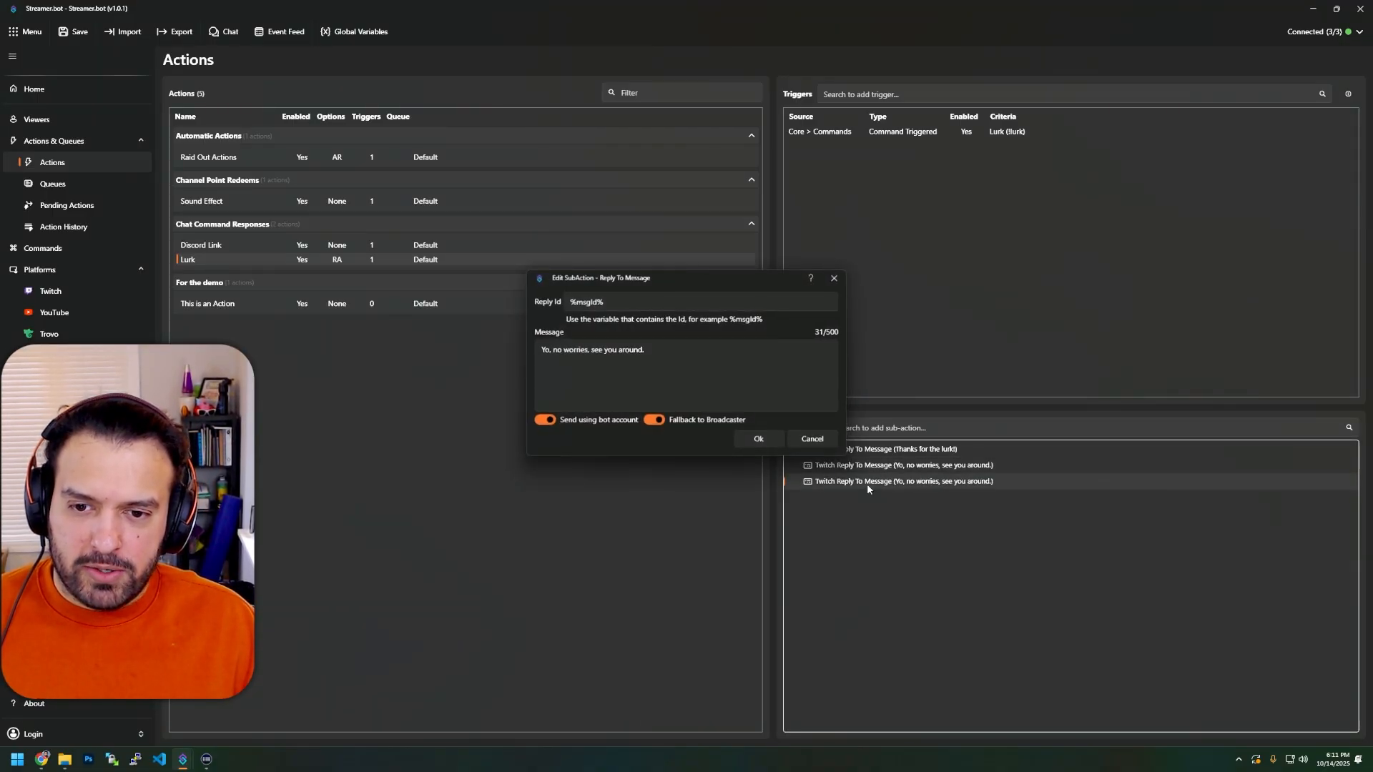
{"action": "left_click", "coordinate": [657, 371]}
{"action": "type", "text": "Da"}
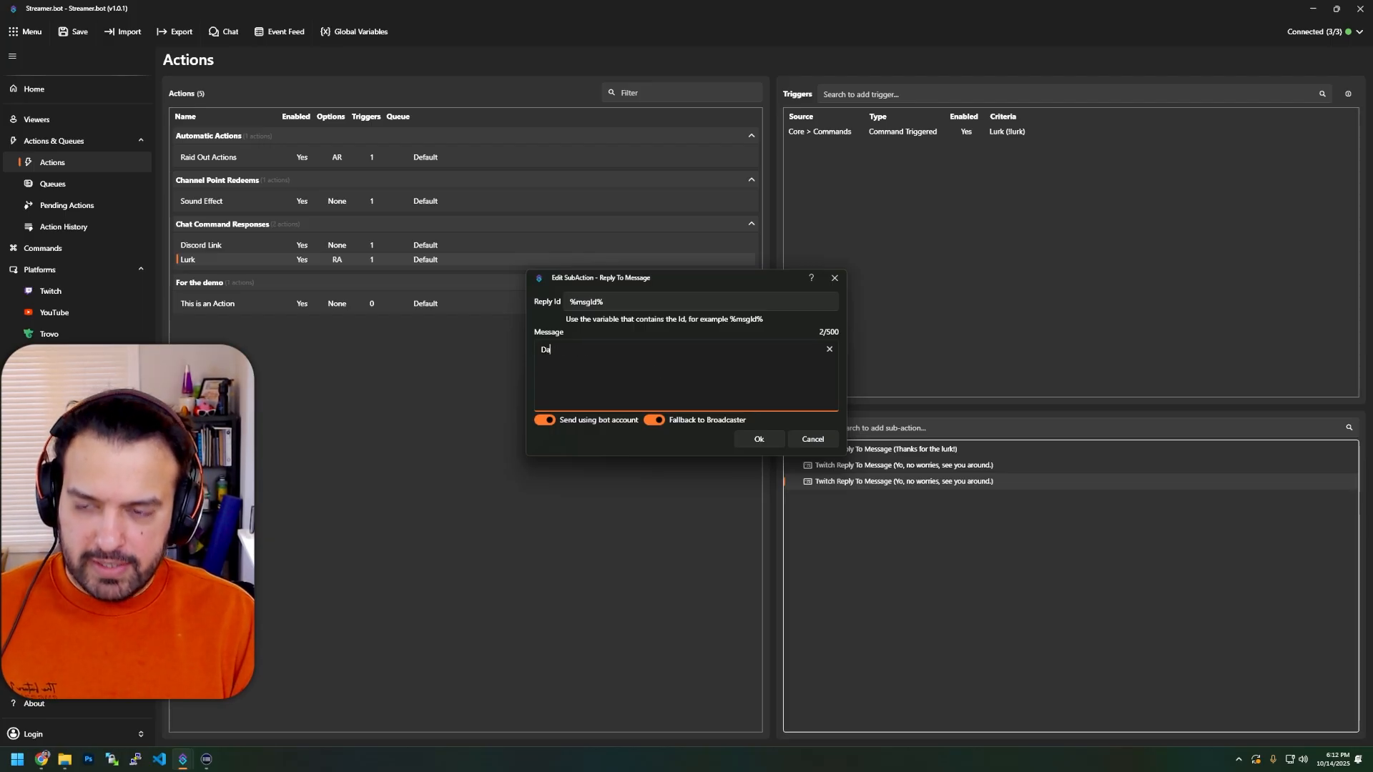
{"action": "type", "text": "mnit, why don't you love me?"}
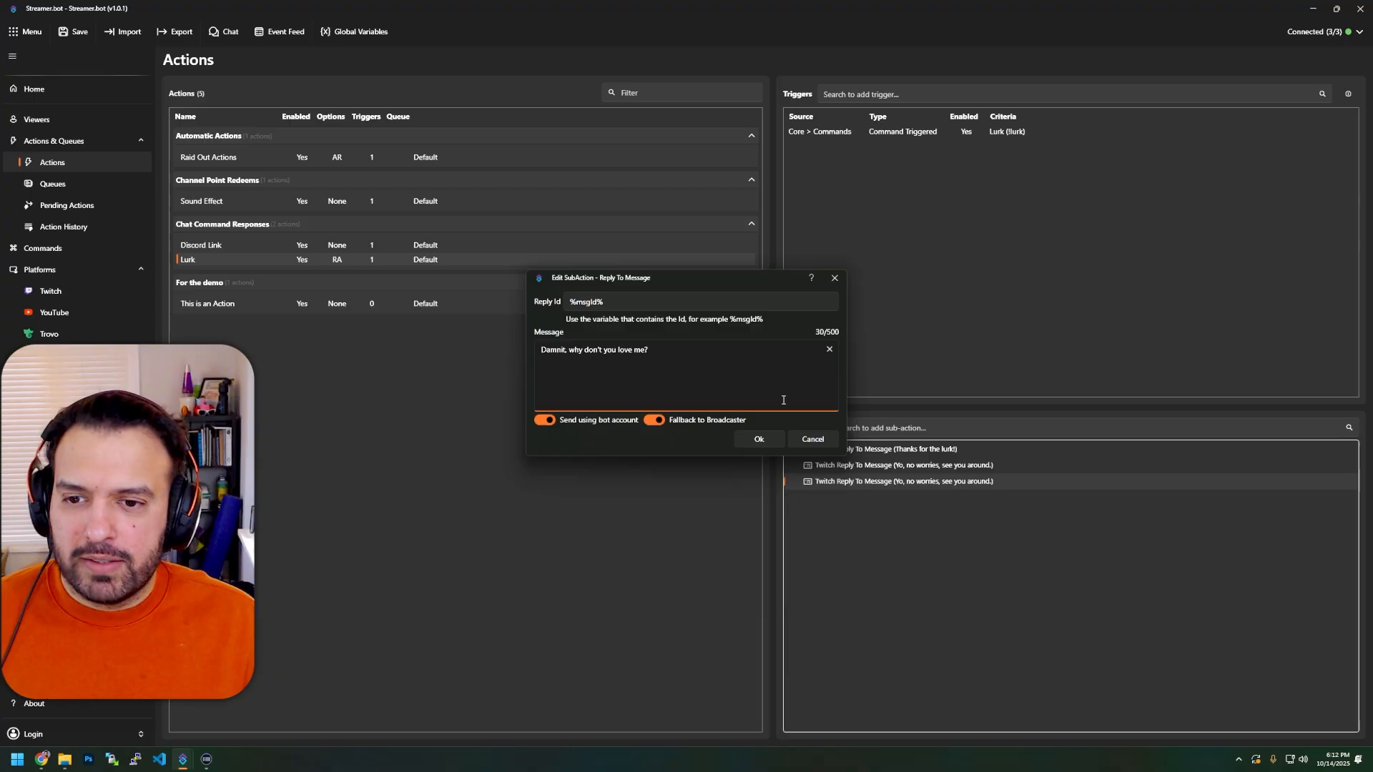
{"action": "left_click", "coordinate": [758, 439]}
Duplicate the third reply sub-action and change the copy's message to "I CRI EVERY TIEM.".
{"action": "right_click", "coordinate": [878, 494]}
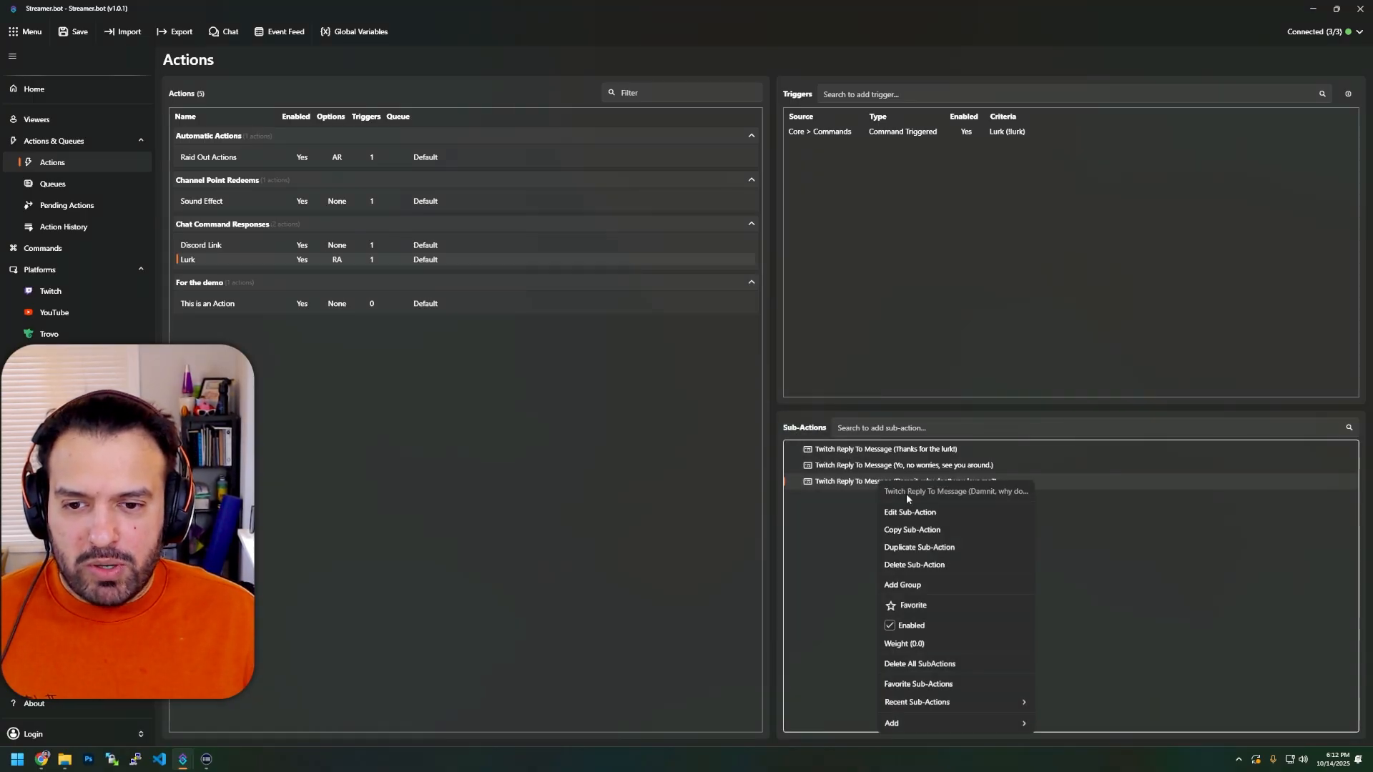
{"action": "left_click", "coordinate": [924, 553]}
{"action": "double_click", "coordinate": [867, 501]}
{"action": "key", "text": "ctrl+a"}
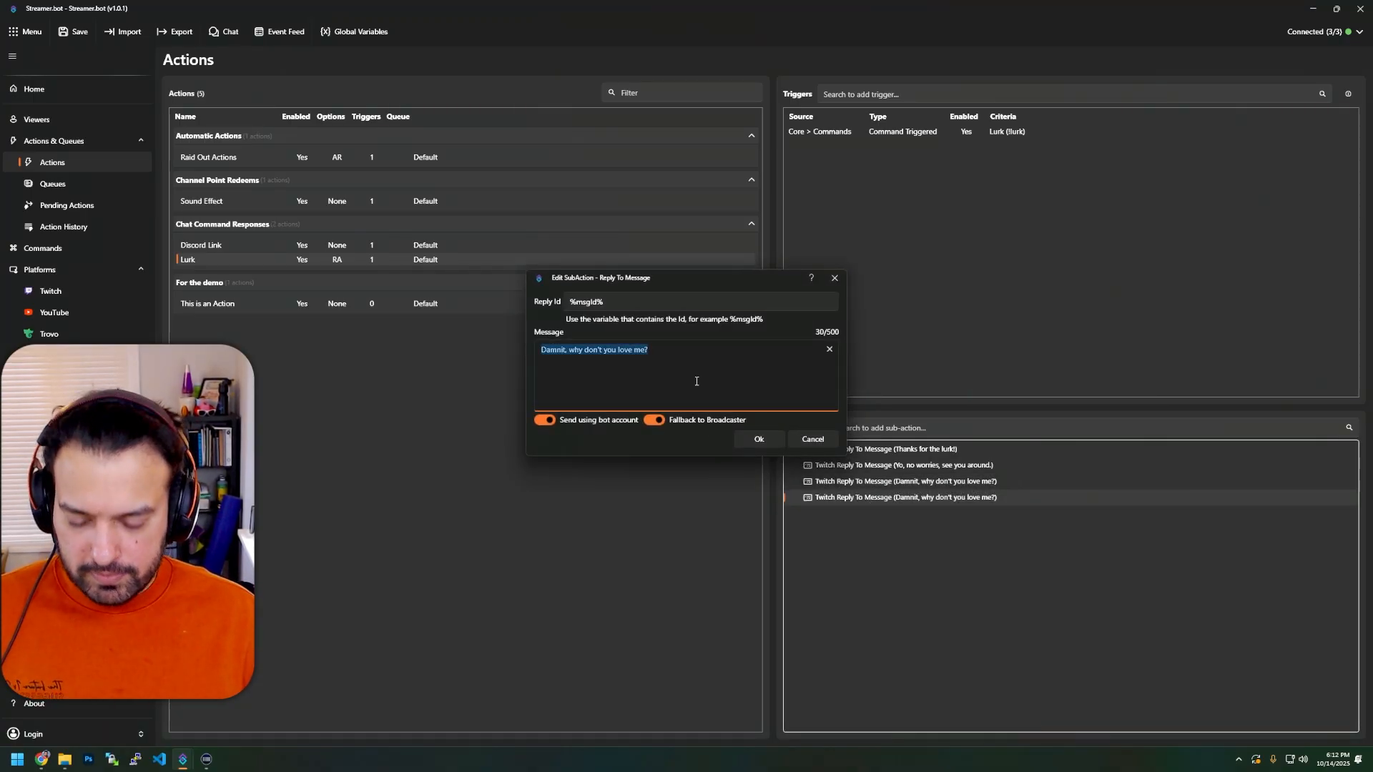
{"action": "type", "text": "I CRI EVERY TIEM."}
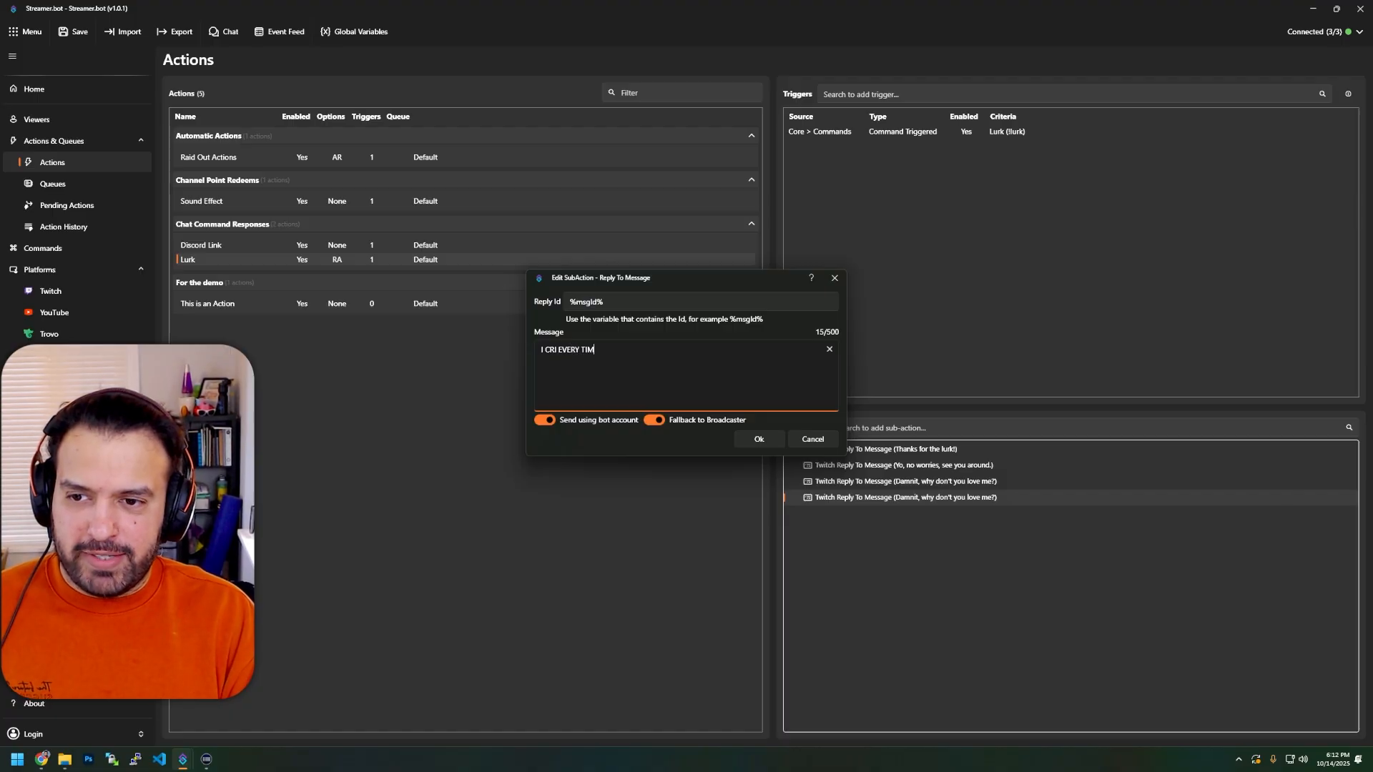
{"action": "left_click", "coordinate": [759, 439]}
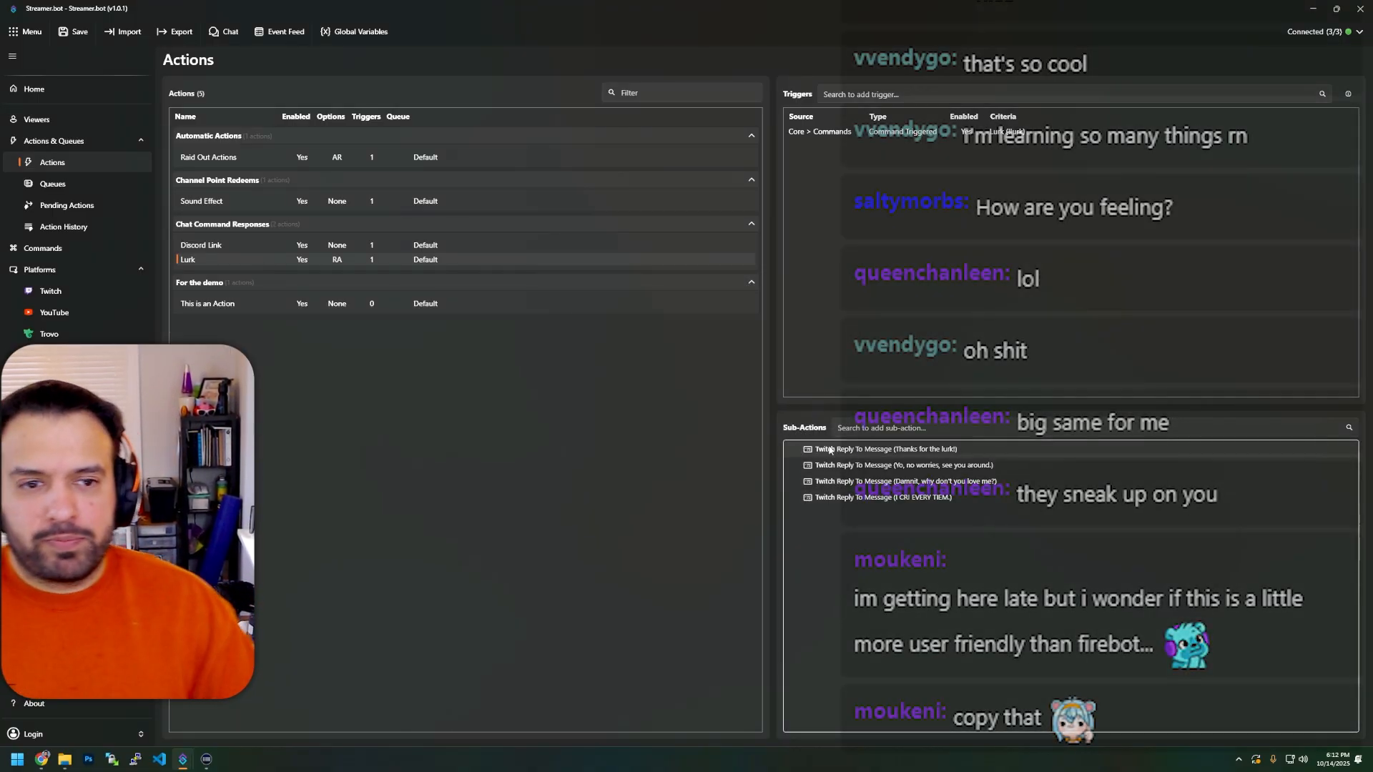
Turn off Random Action for the Lurk action and look over its reply sub-actions.
{"action": "double_click", "coordinate": [329, 263]}
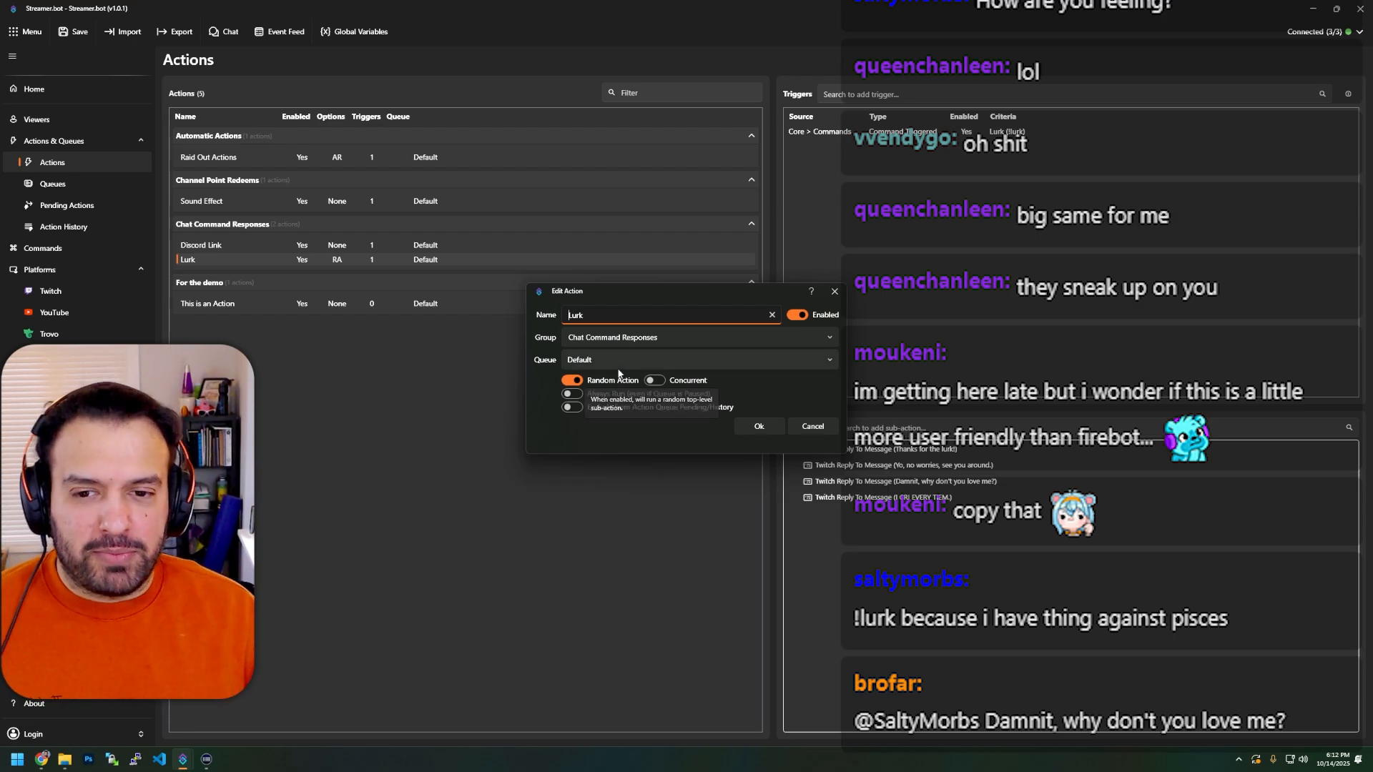
{"action": "left_click_drag", "start_coordinate": [729, 298], "coordinate": [551, 324]}
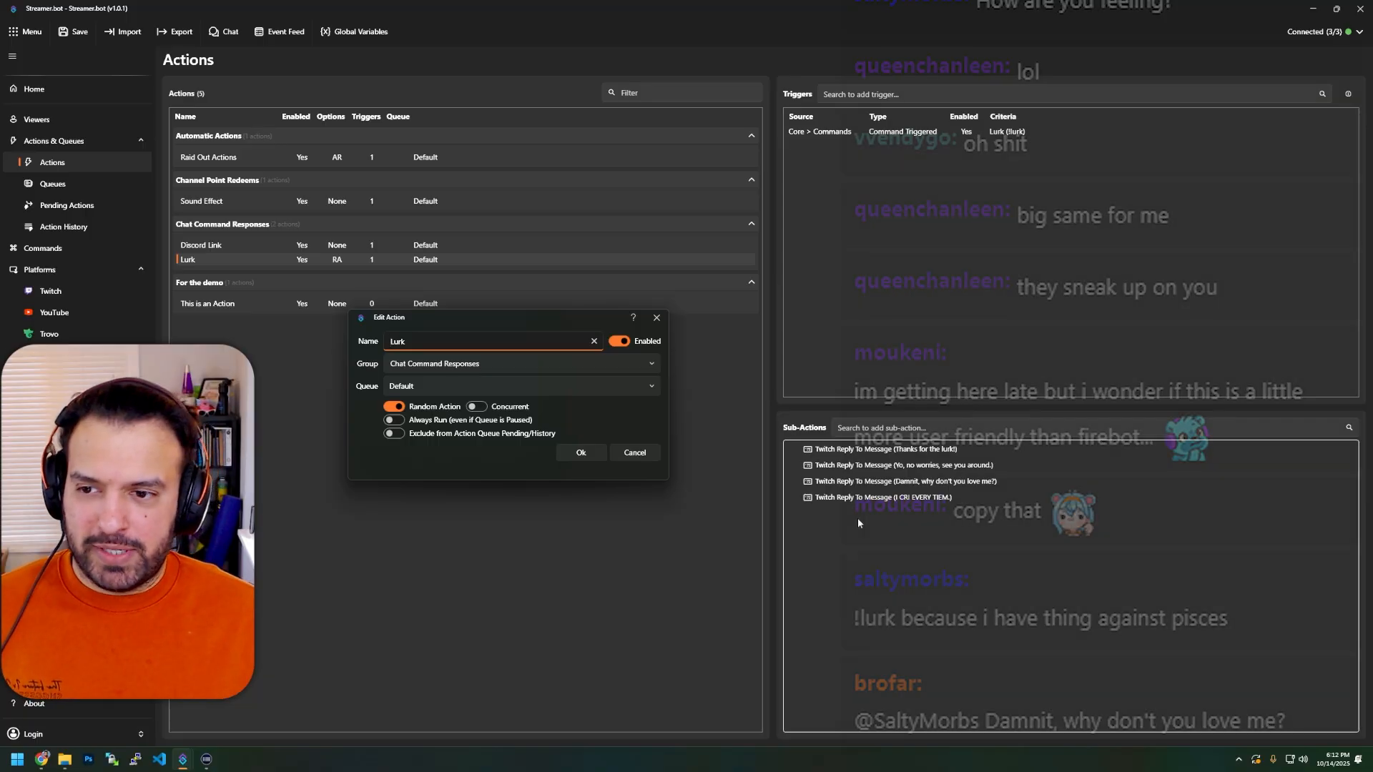
{"action": "left_click", "coordinate": [394, 406]}
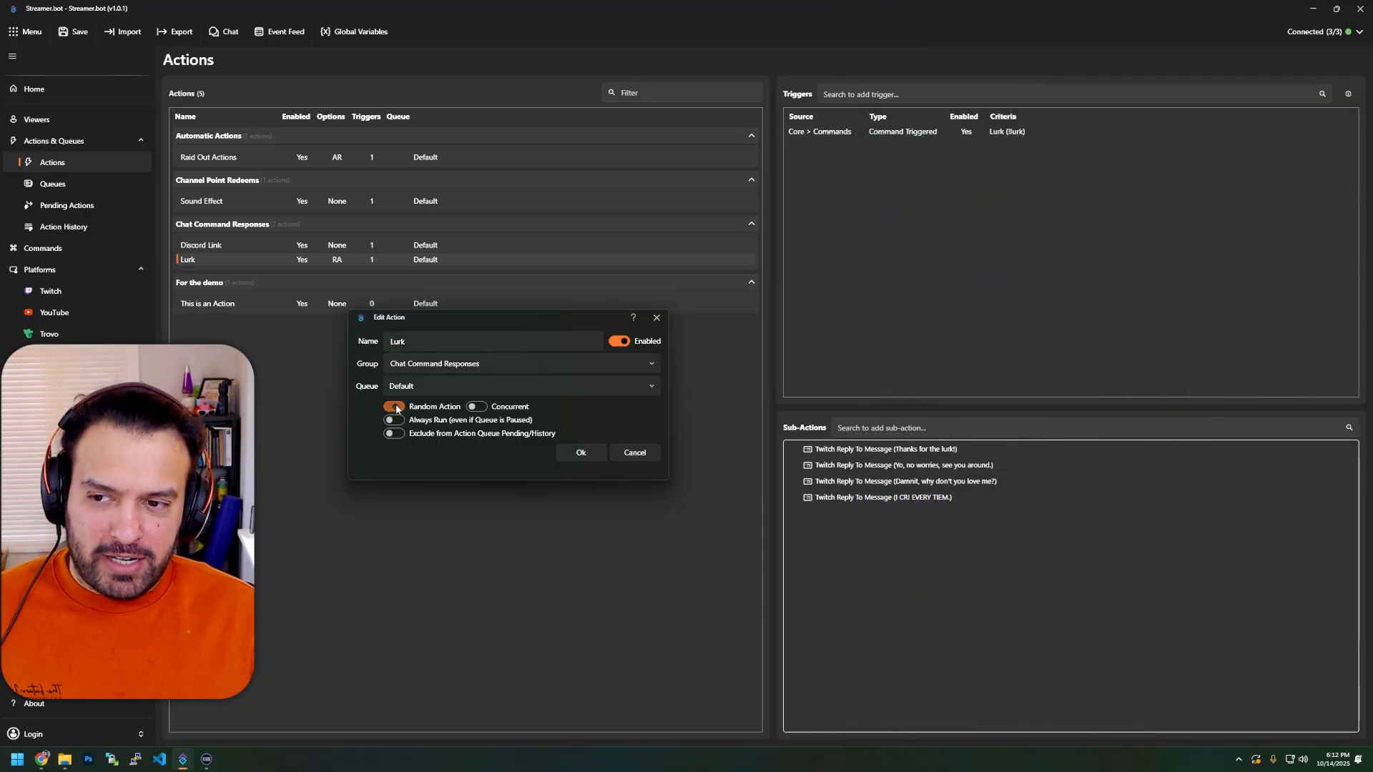
{"action": "left_click", "coordinate": [569, 450]}
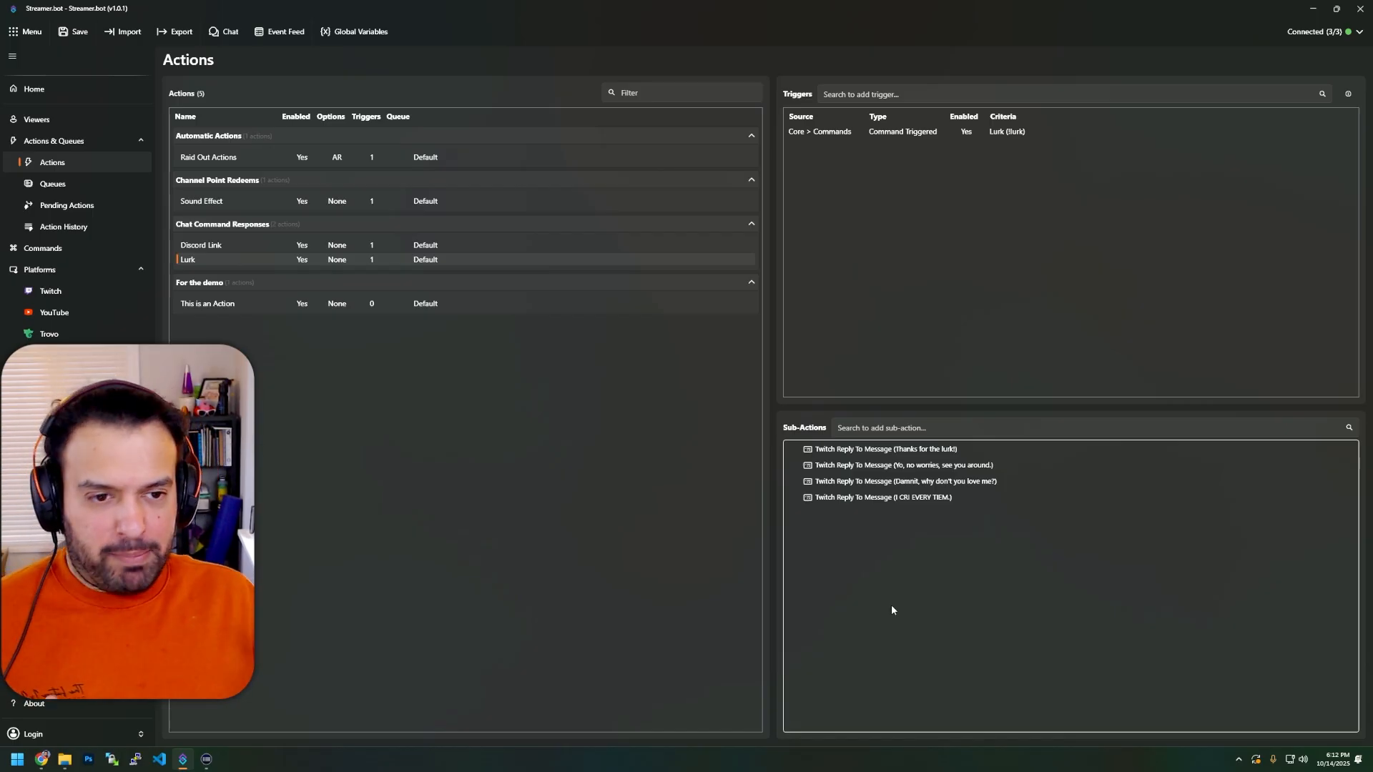
{"action": "left_click", "coordinate": [847, 481]}
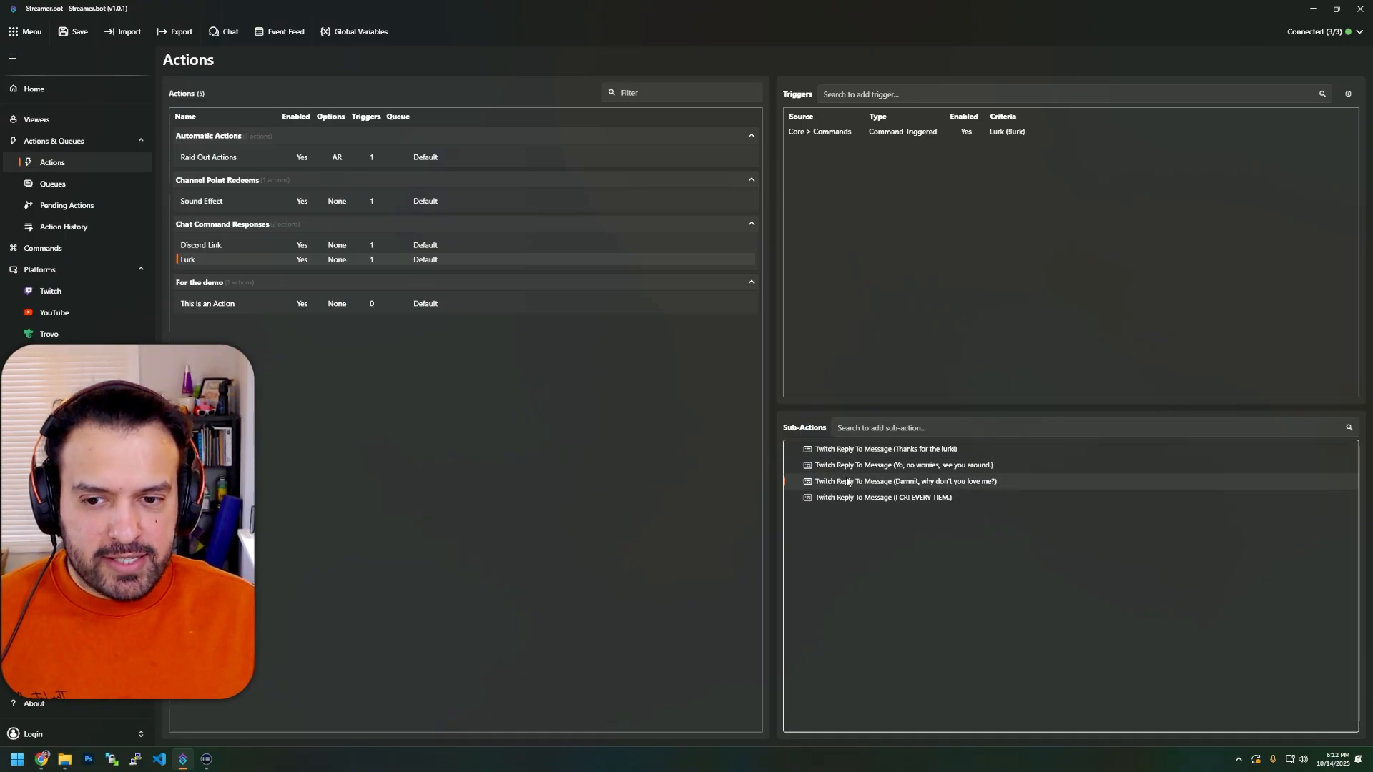
{"action": "left_click", "coordinate": [847, 497]}
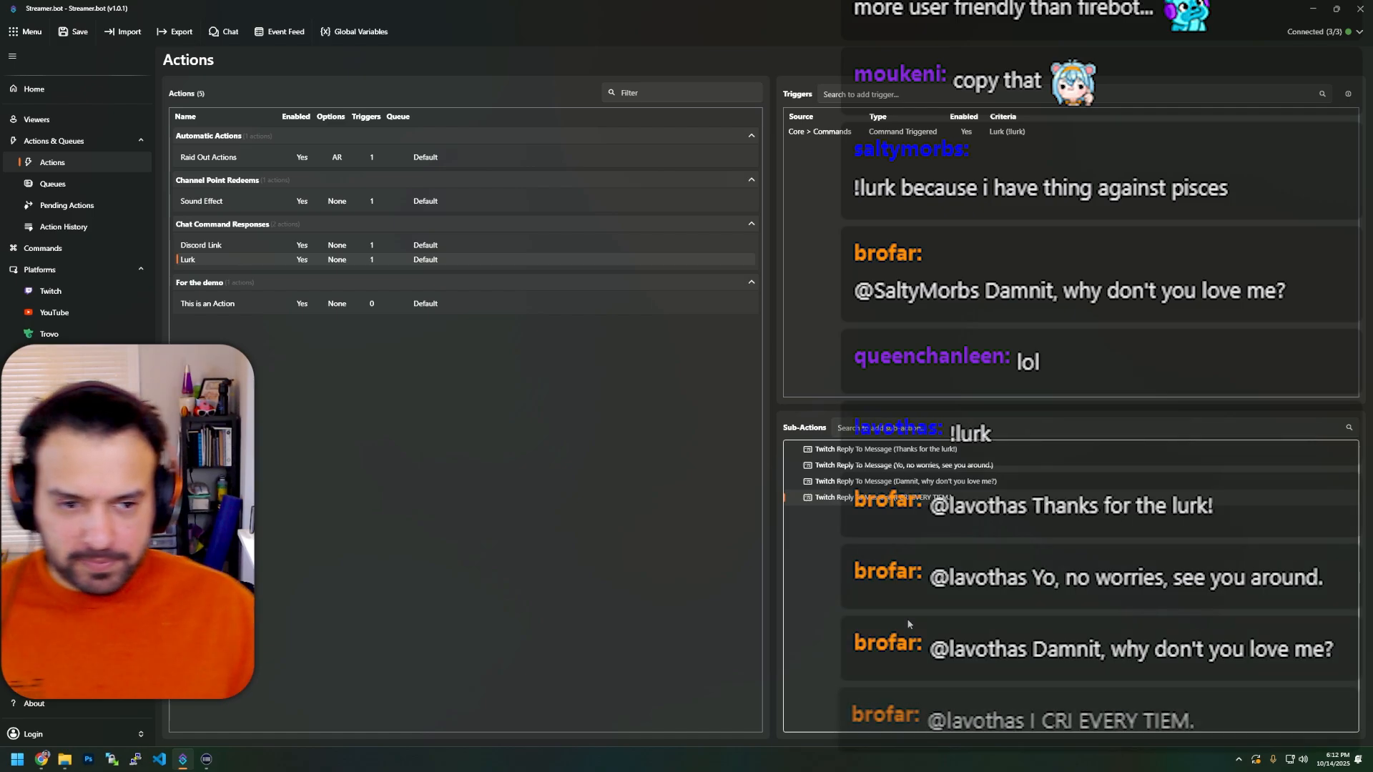
Re-enable Random Action in the Lurk action's settings.
{"action": "double_click", "coordinate": [354, 259]}
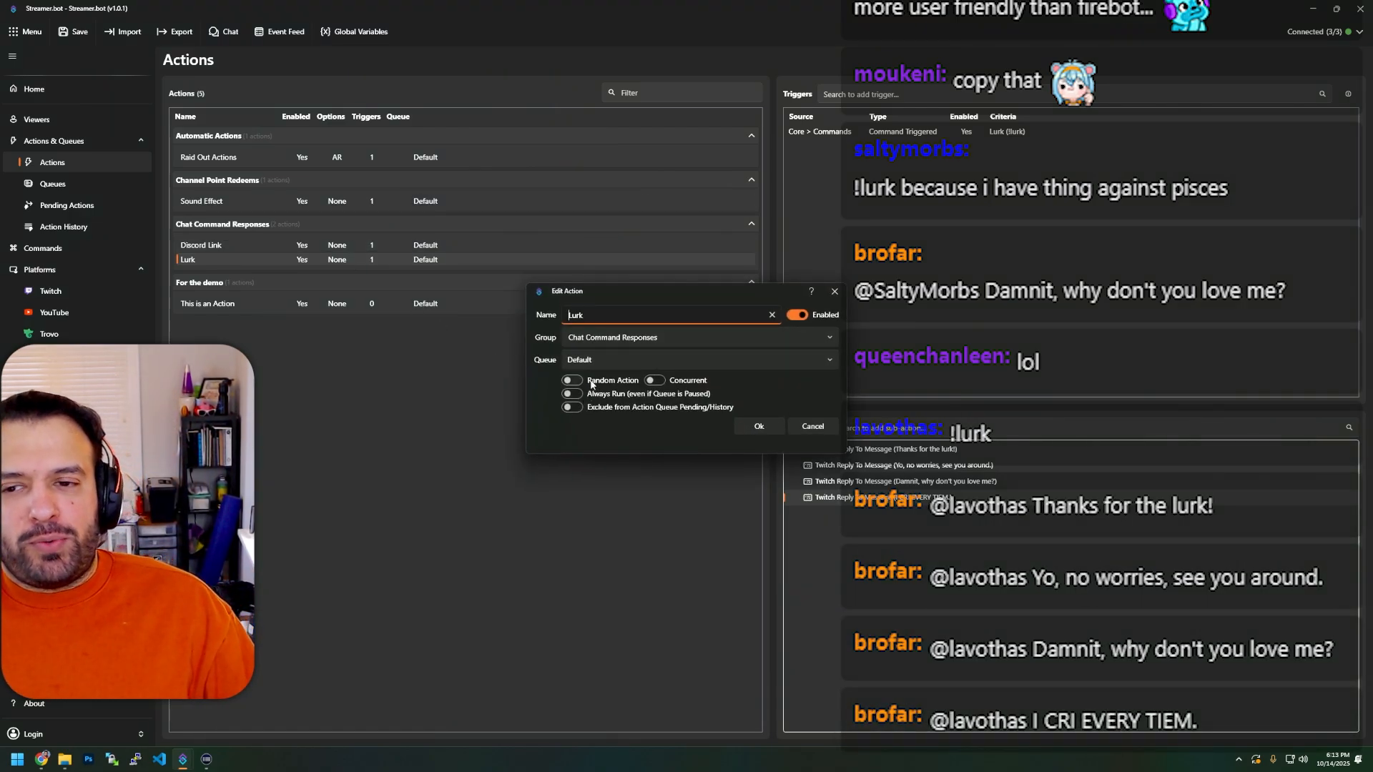
{"action": "left_click", "coordinate": [594, 382]}
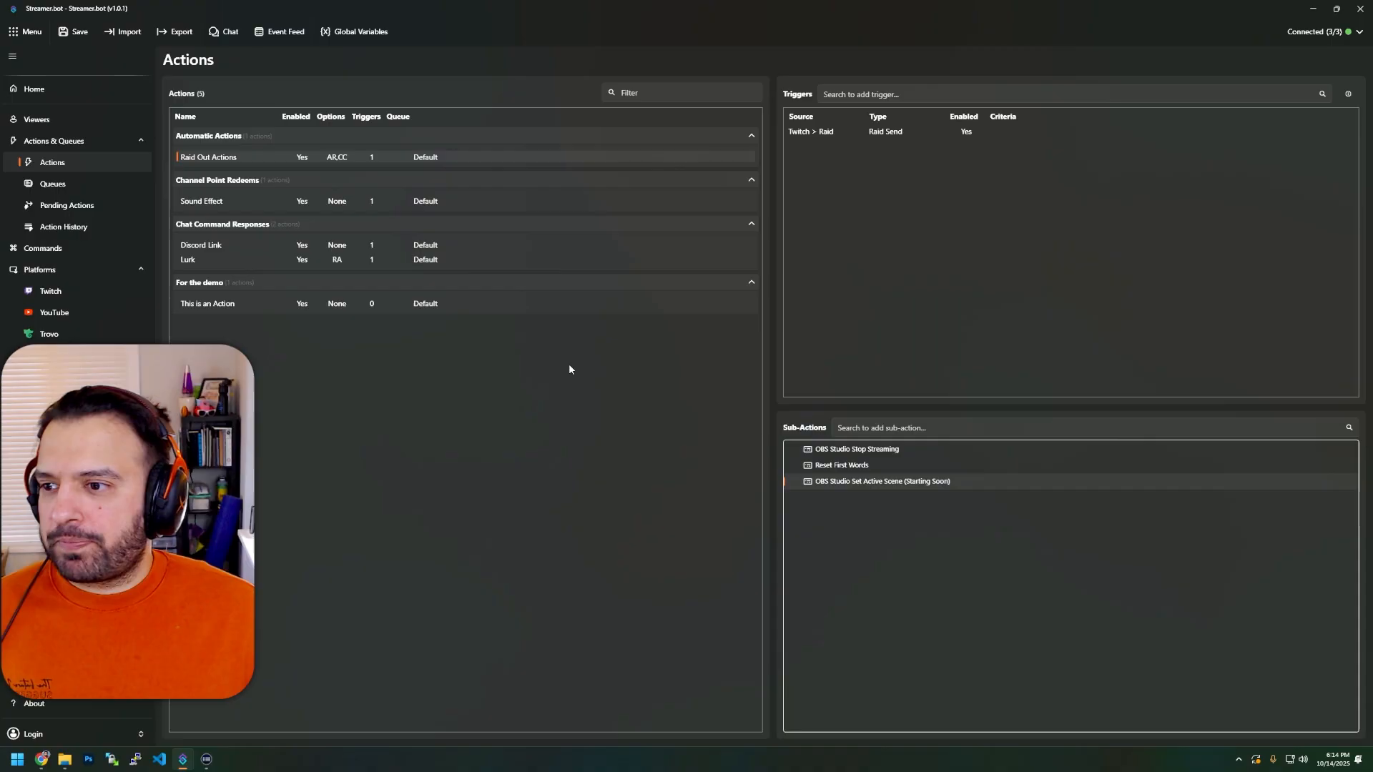
Open the Timers service and start adding a new timed action.
{"action": "left_click", "coordinate": [109, 430]}
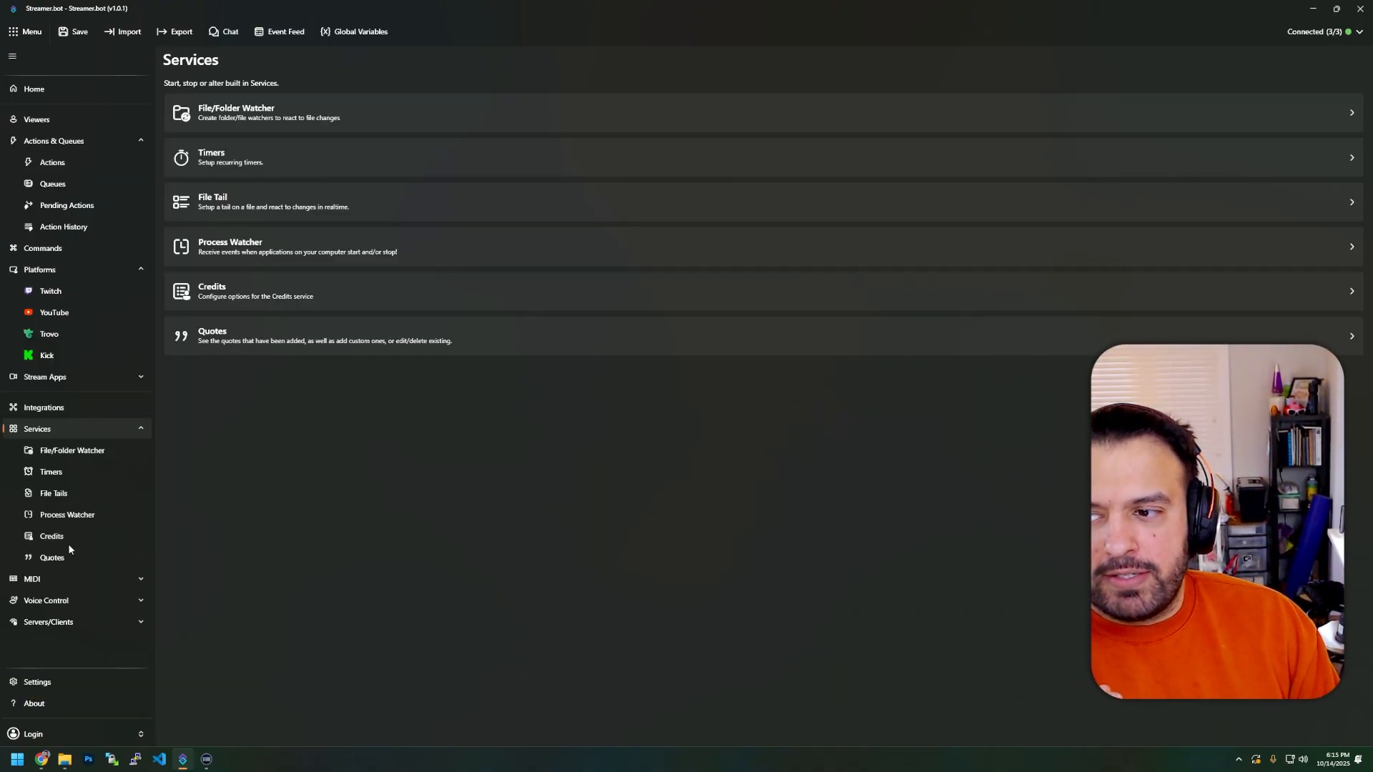
{"action": "left_click", "coordinate": [249, 172]}
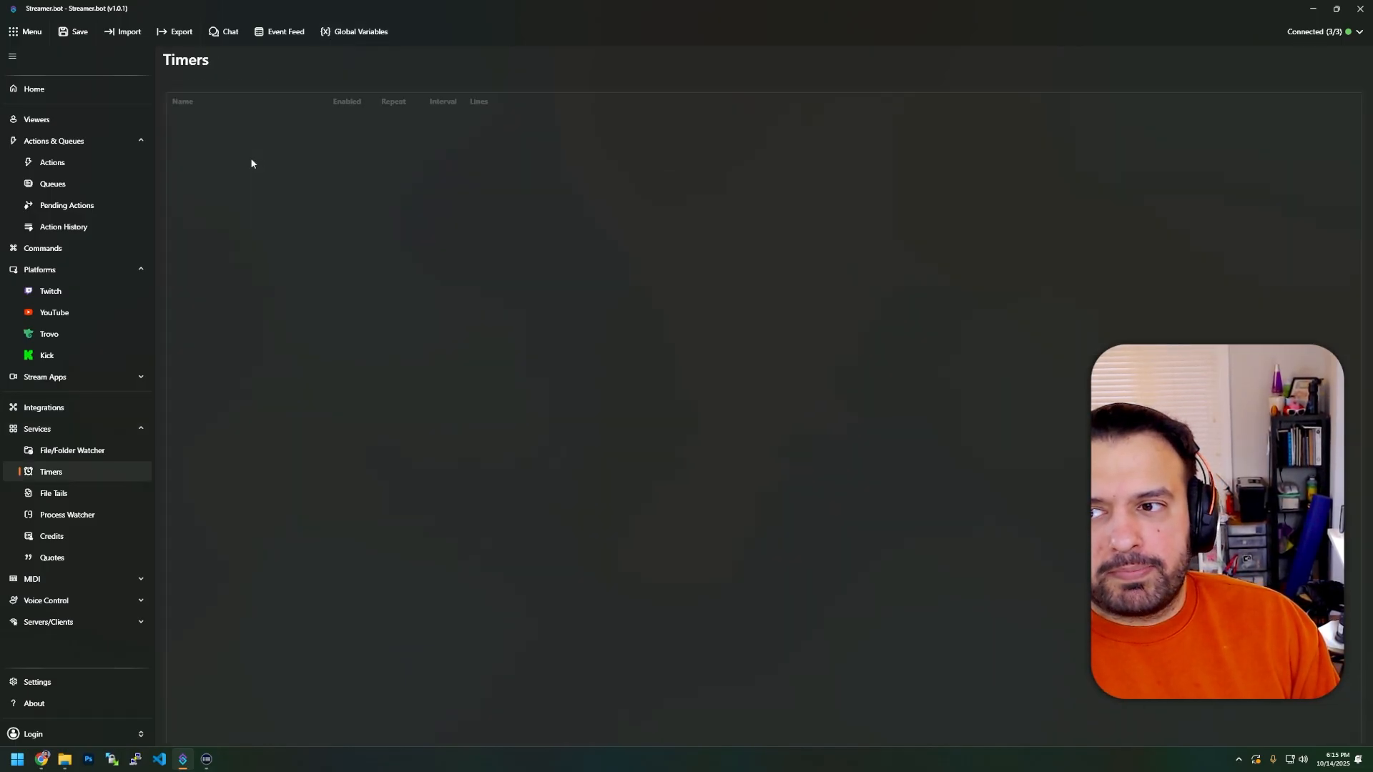
{"action": "right_click", "coordinate": [317, 149]}
{"action": "left_click", "coordinate": [349, 159]}
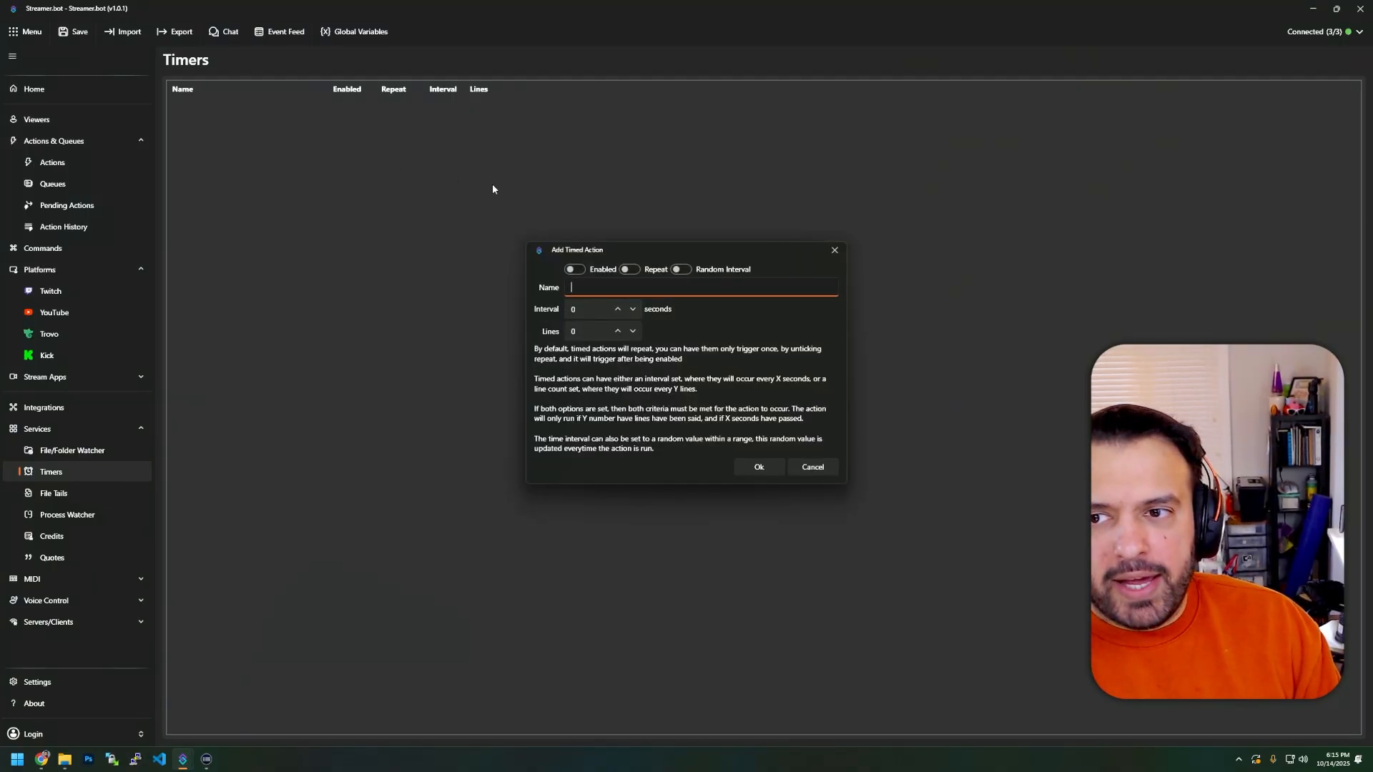
{"action": "left_click_drag", "start_coordinate": [638, 251], "coordinate": [458, 159]}
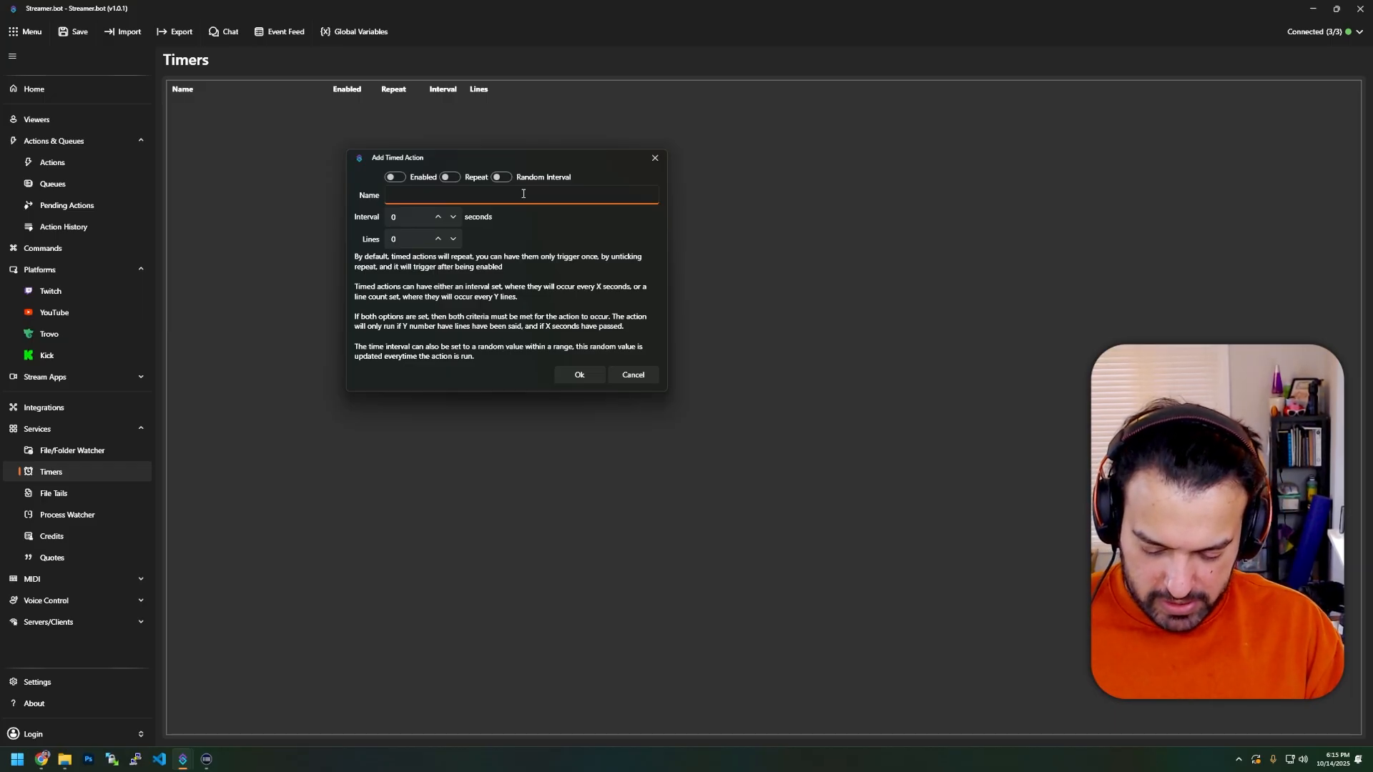
Name the timed action "15 minutes" and set its interval to 900 seconds and its lines to 10.
{"action": "type", "text": "15 minutes"}
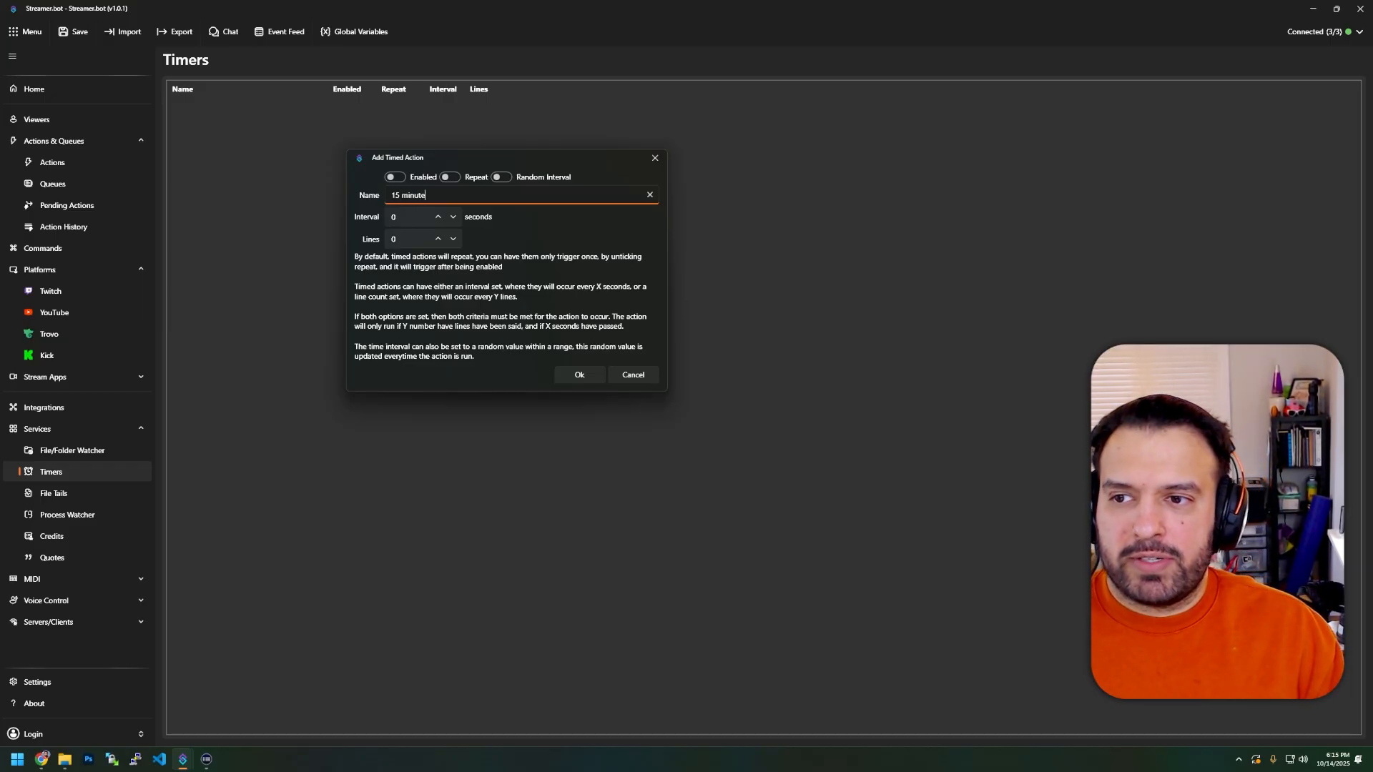
{"action": "left_click", "coordinate": [401, 220]}
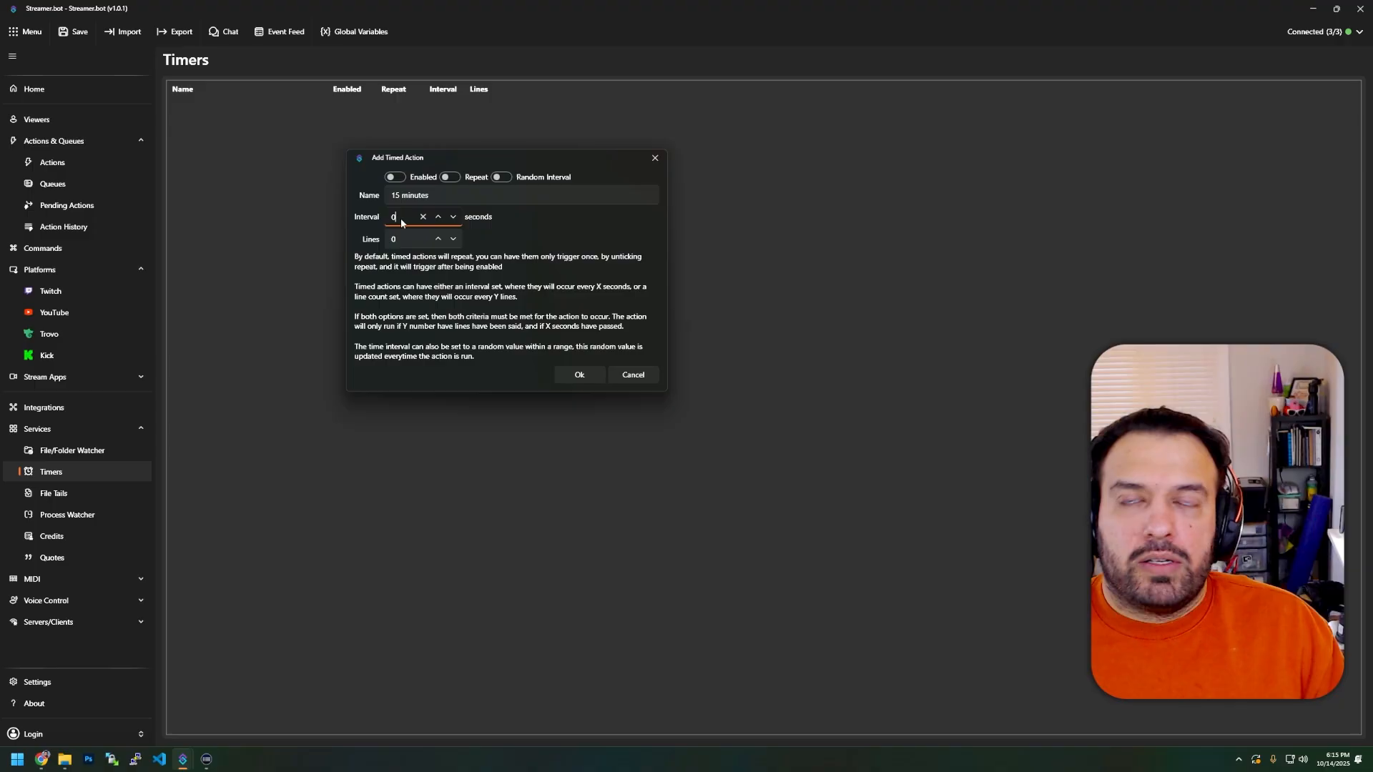
{"action": "type", "text": "900"}
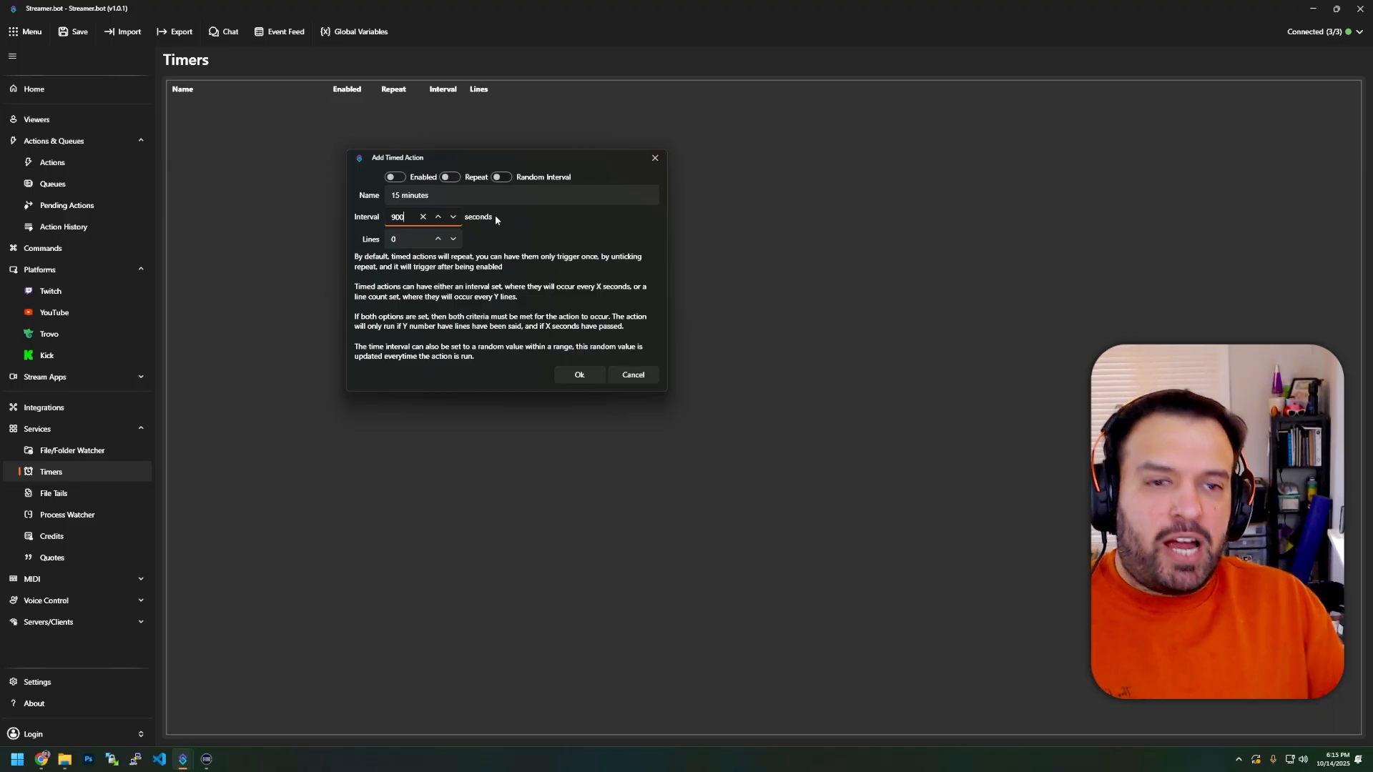
{"action": "left_click", "coordinate": [397, 242]}
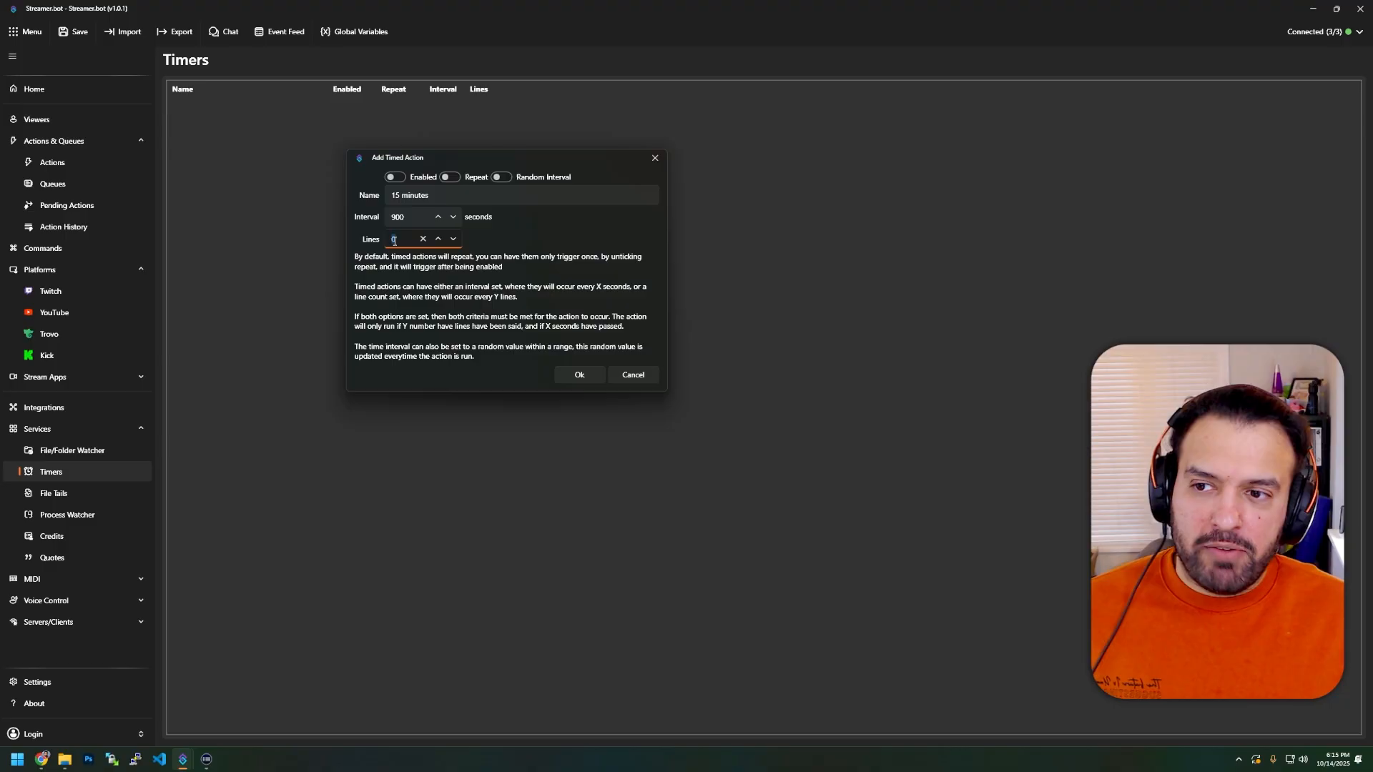
{"action": "type", "text": "10"}
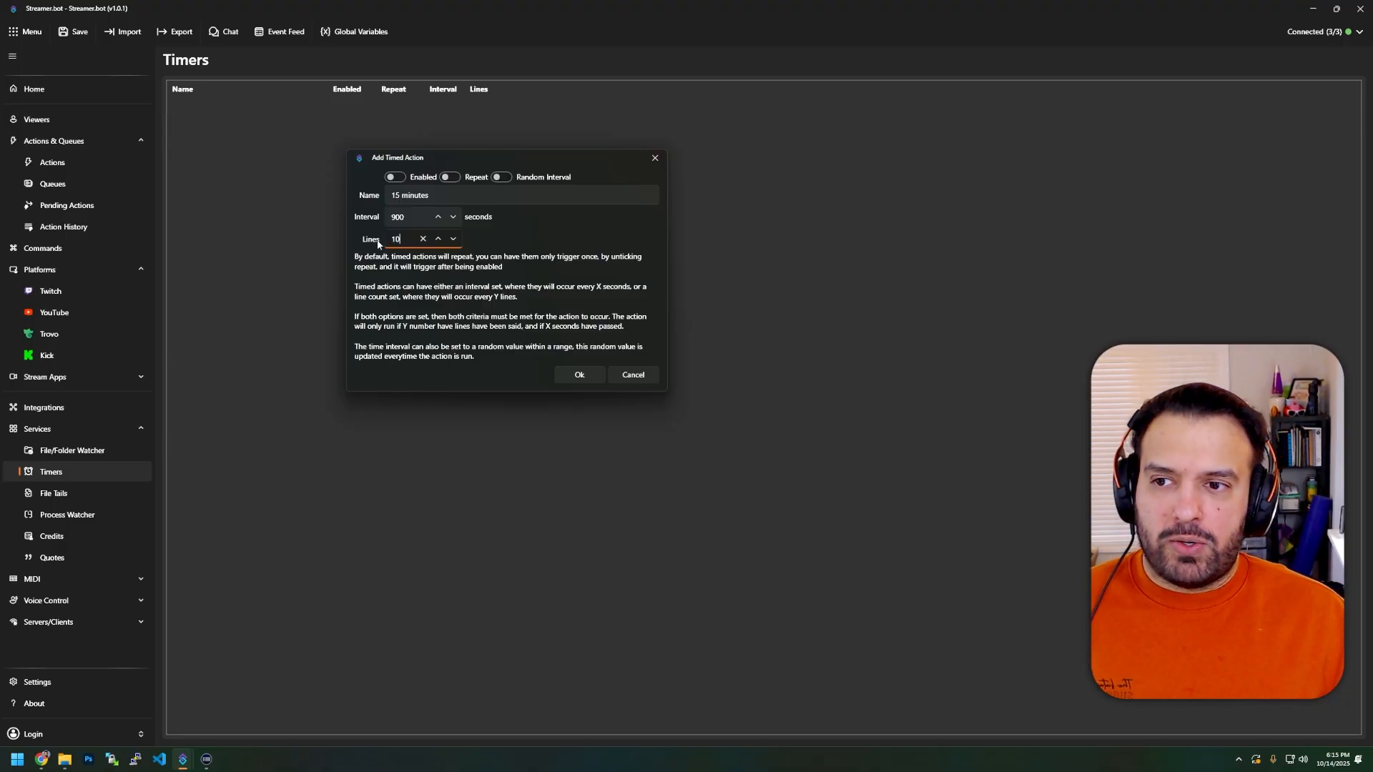
Set the timer's interval to 0 seconds so that only the line count applies.
{"action": "double_click", "coordinate": [405, 241]}
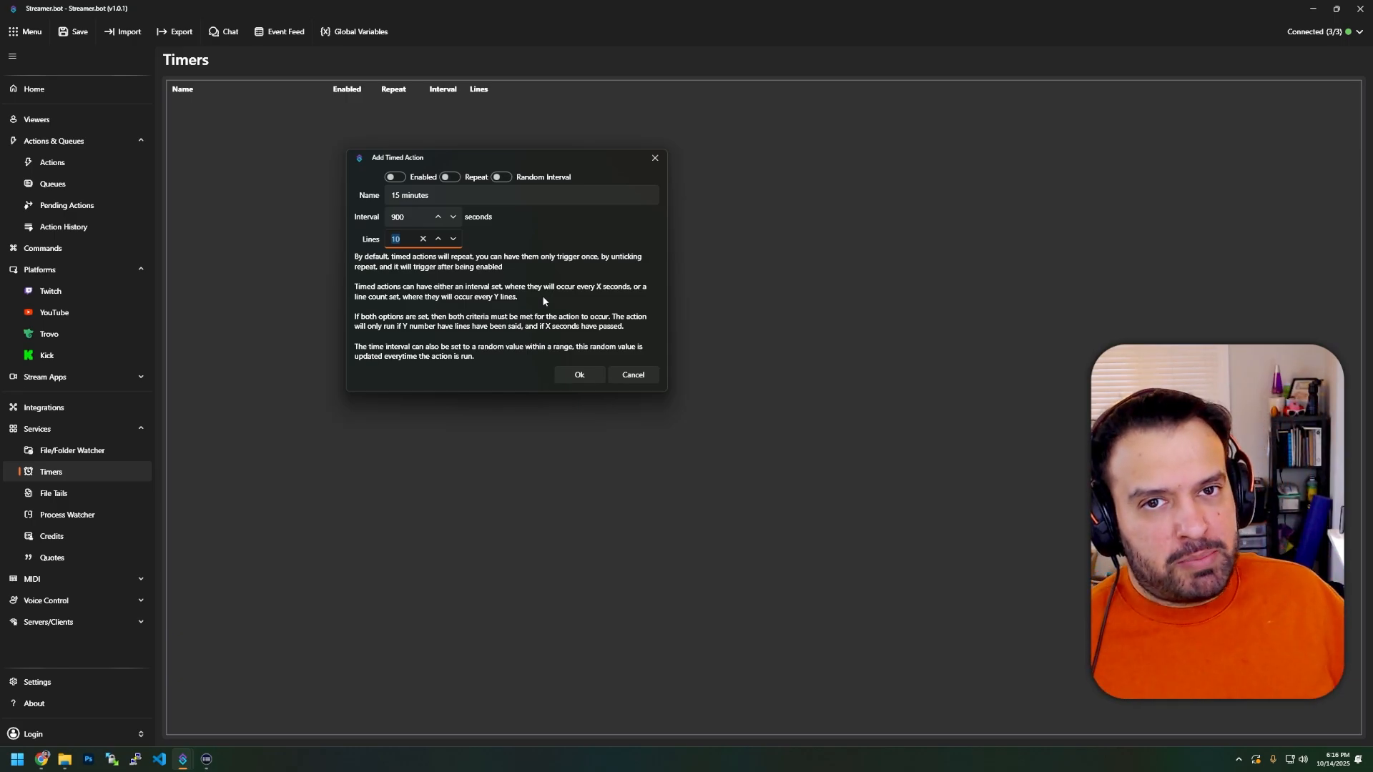
{"action": "left_click_drag", "start_coordinate": [422, 217], "coordinate": [319, 204]}
{"action": "key", "text": "BackSpace"}
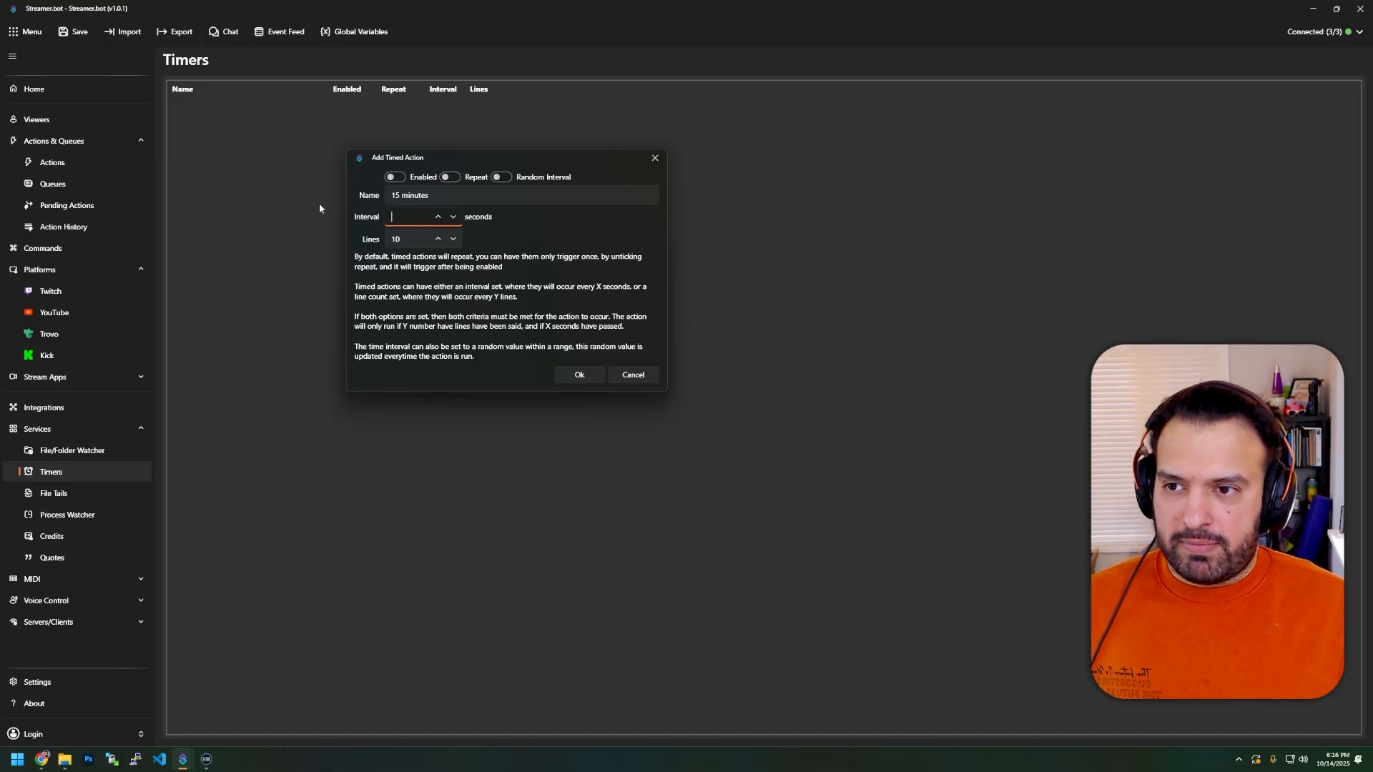
{"action": "double_click", "coordinate": [408, 239]}
{"action": "left_click", "coordinate": [415, 218]}
{"action": "type", "text": "0"}
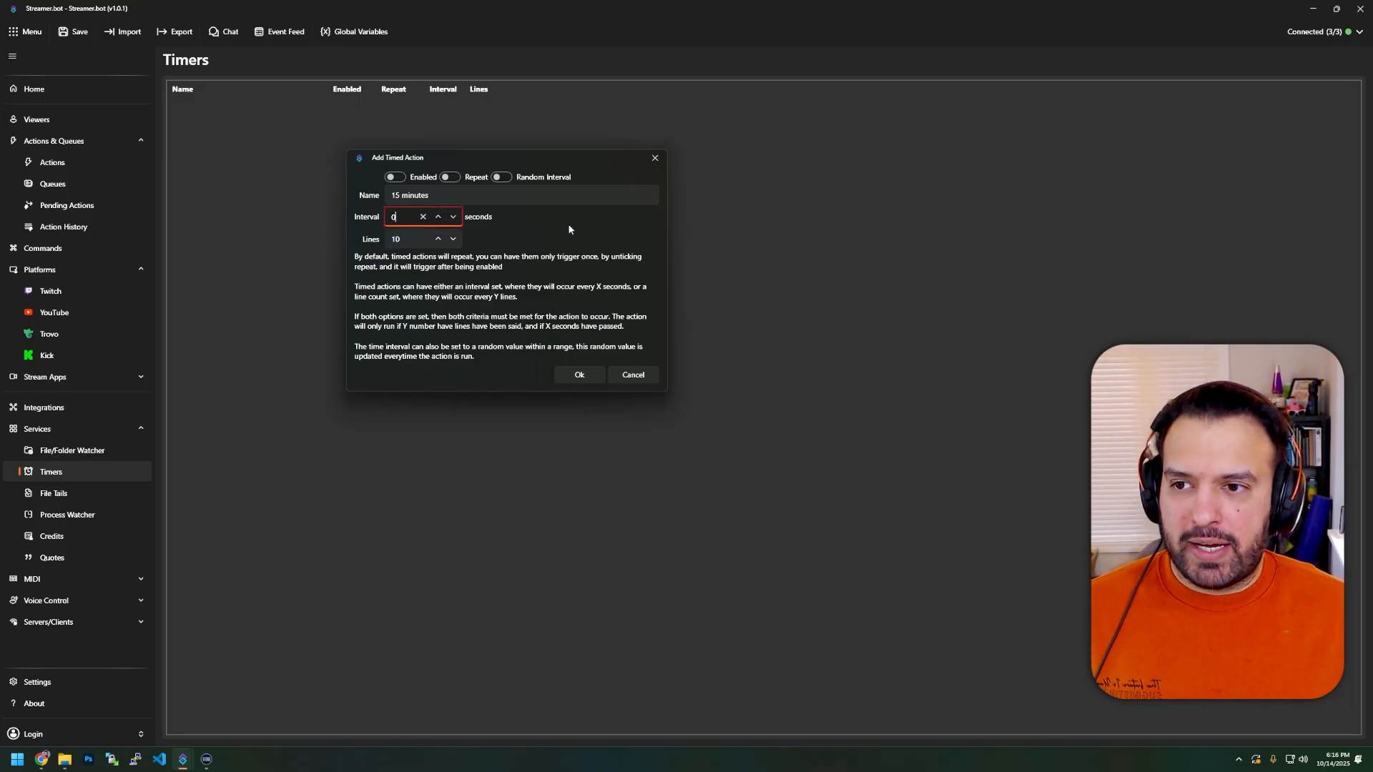
Set the timer's lines to 0 and its interval to 600 seconds.
{"action": "left_click", "coordinate": [395, 239]}
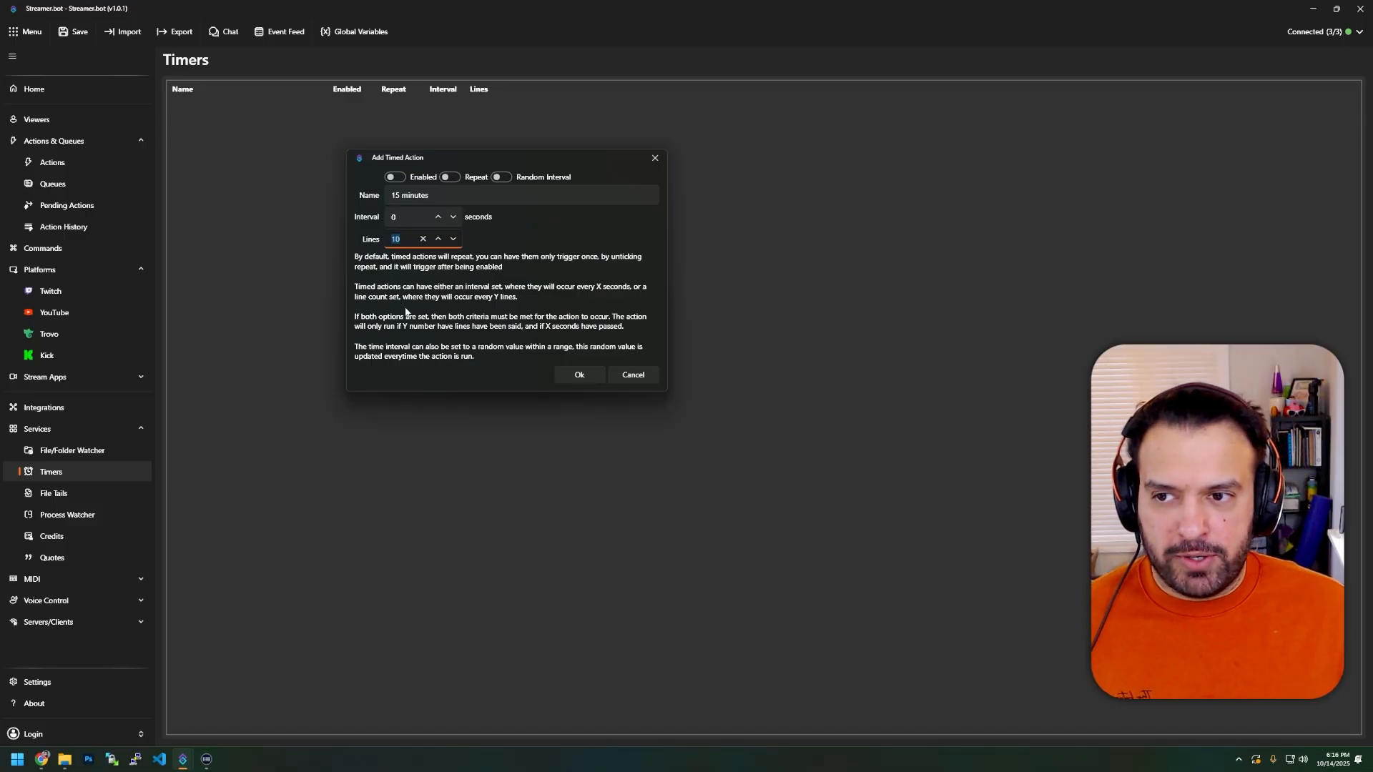
{"action": "type", "text": "0"}
{"action": "double_click", "coordinate": [393, 217]}
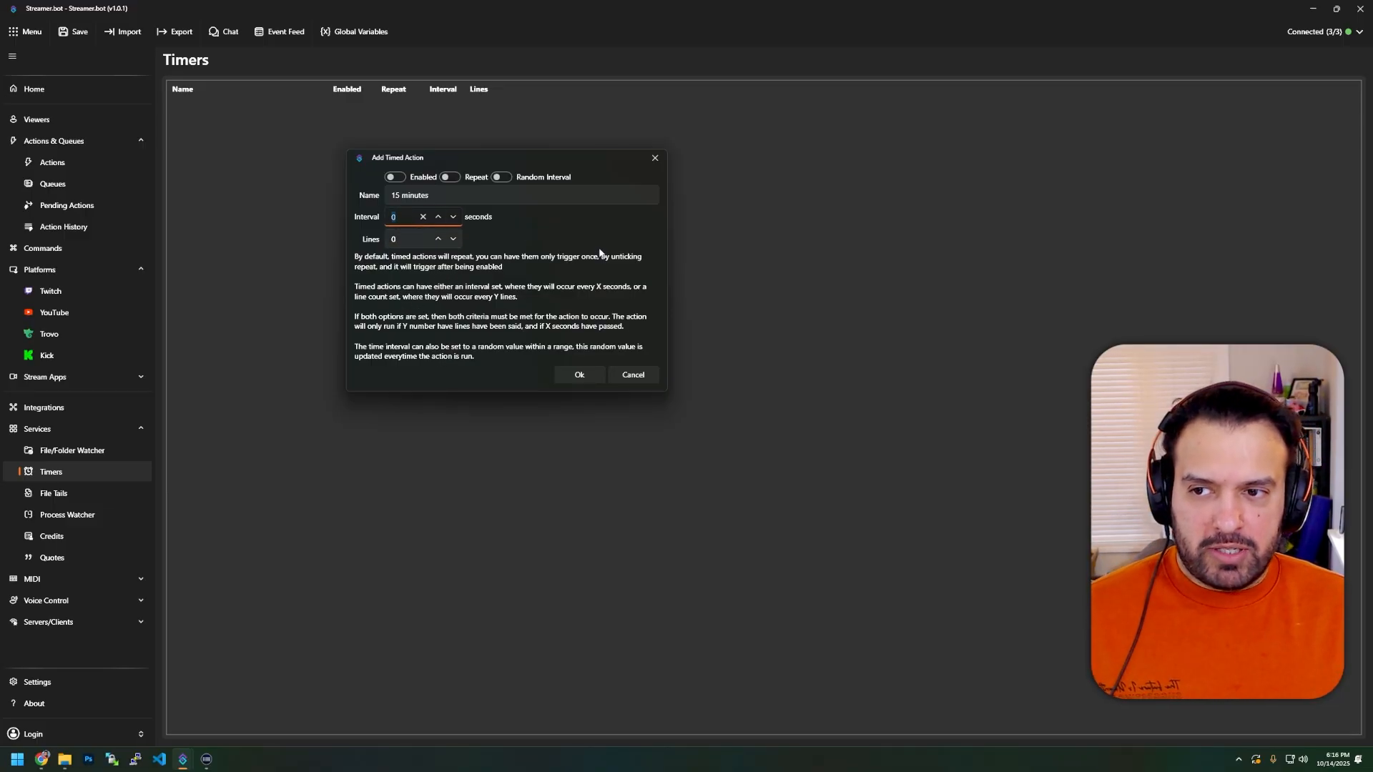
{"action": "type", "text": "600"}
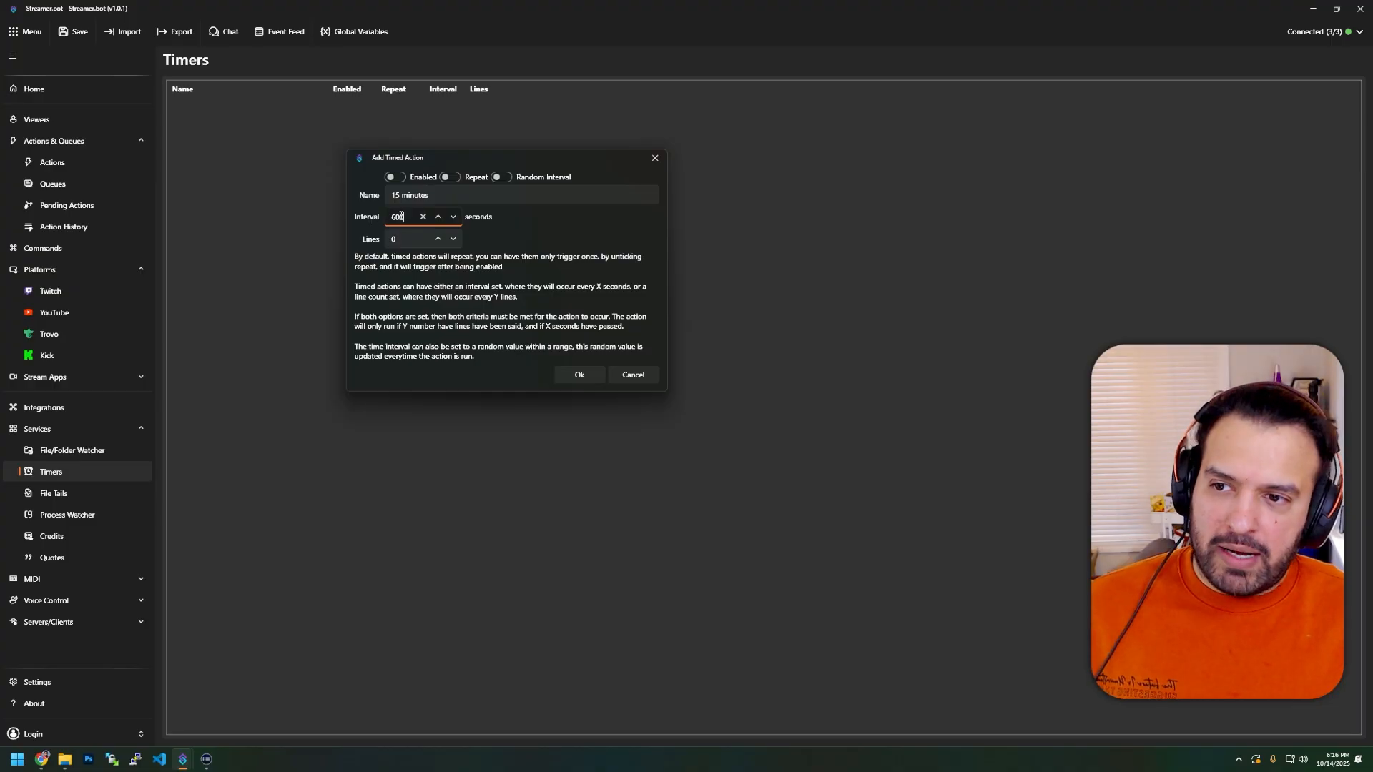
Set the timer's interval to 300 seconds and its lines to 30.
{"action": "left_click_drag", "start_coordinate": [403, 216], "coordinate": [381, 213]}
{"action": "type", "text": "300"}
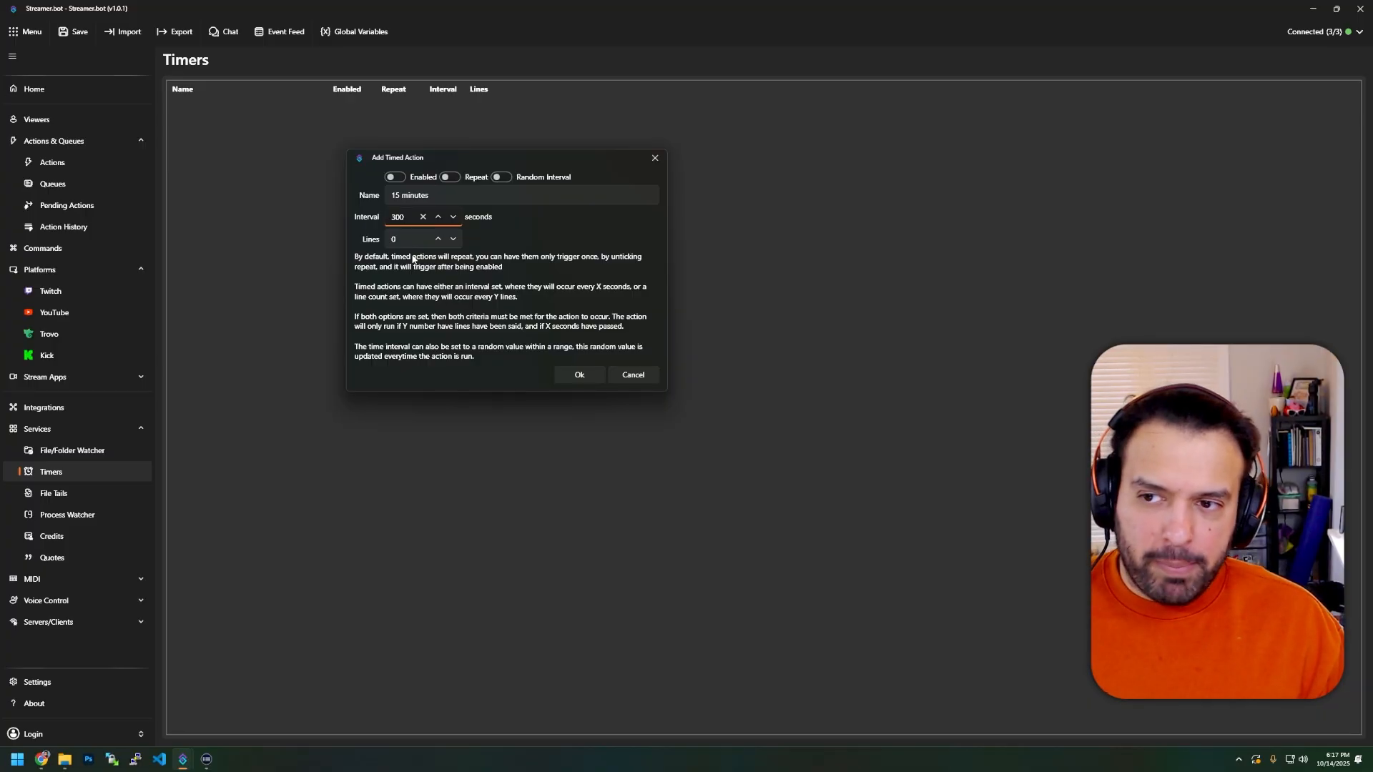
{"action": "key", "text": "Tab"}
{"action": "type", "text": "30"}
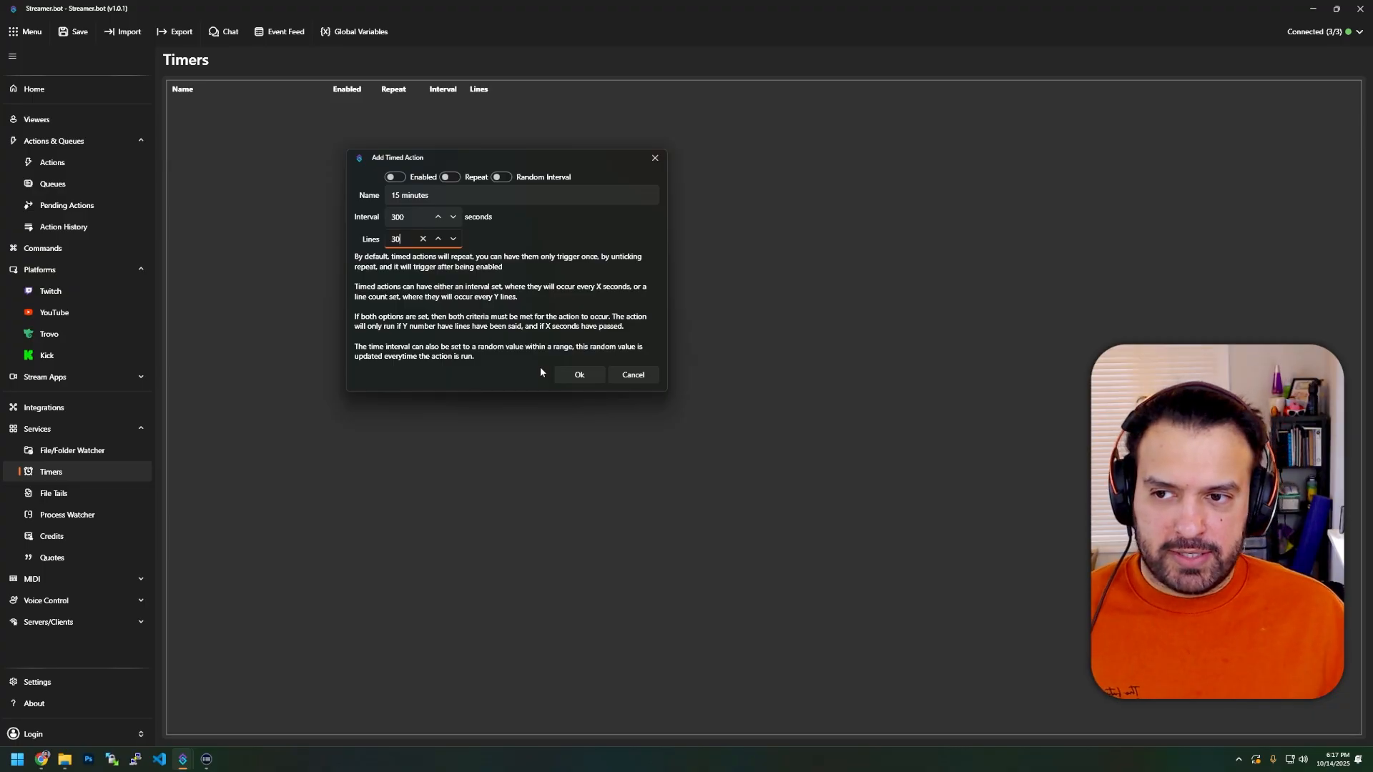
Set the timer's interval to 30 seconds and its lines to 0.
{"action": "double_click", "coordinate": [399, 239]}
{"action": "type", "text": "0"}
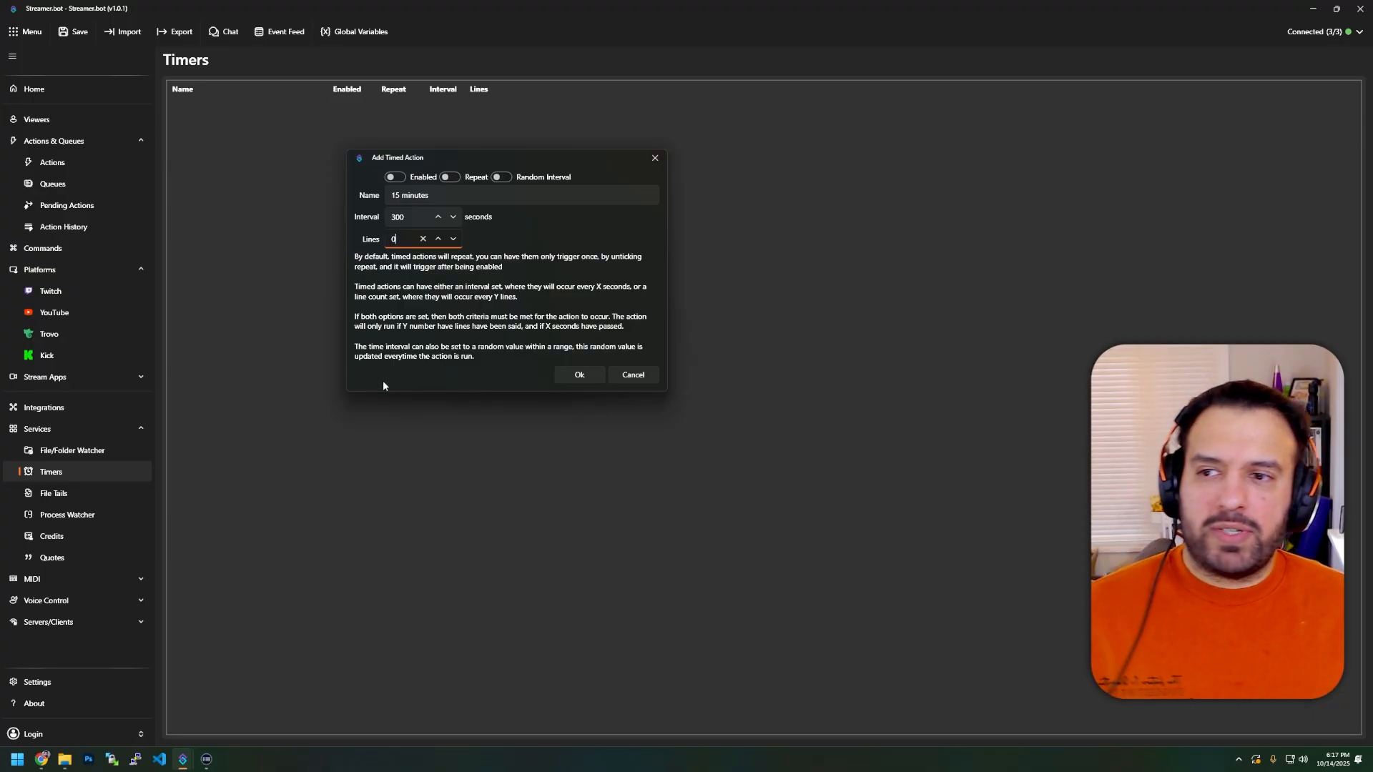
{"action": "key", "text": "shift+Tab"}
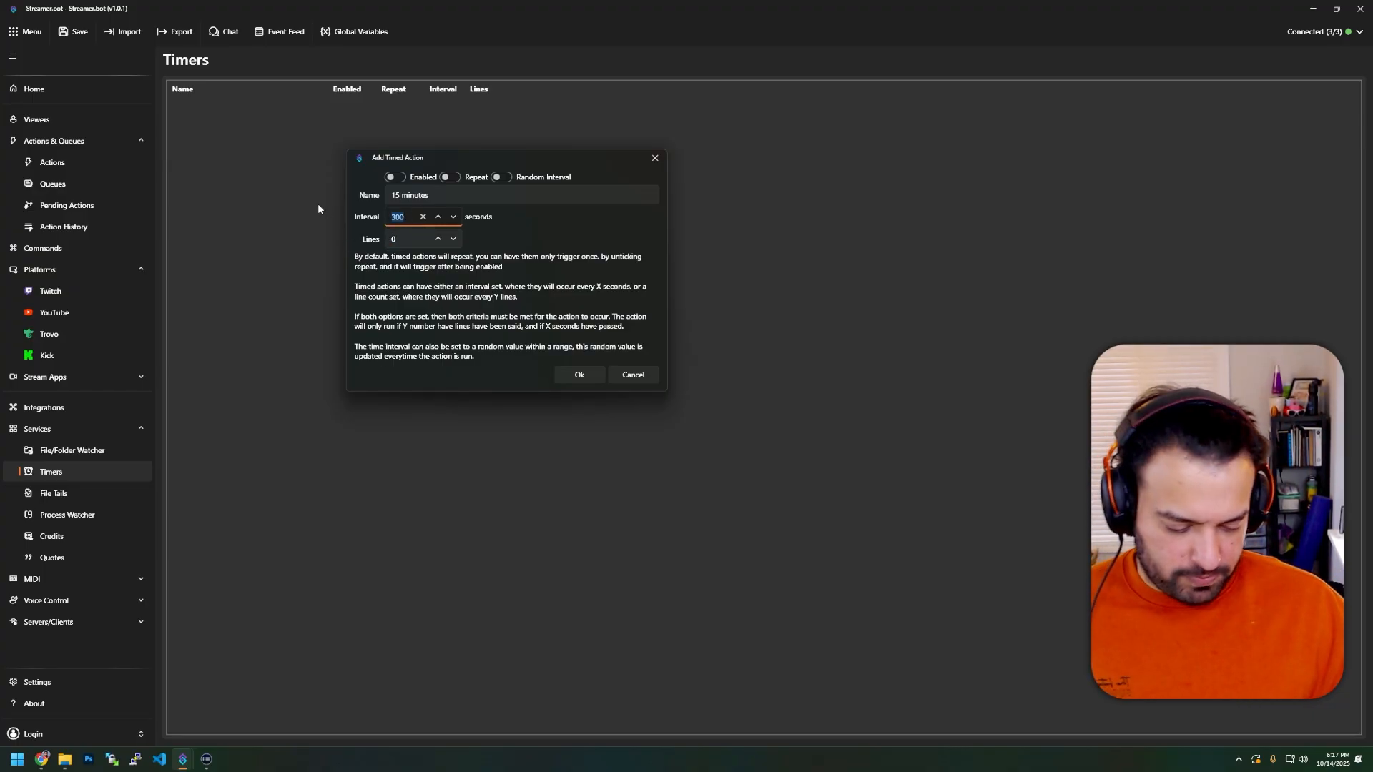
{"action": "type", "text": "30"}
{"action": "key", "text": "Tab"}
{"action": "type", "text": "5"}
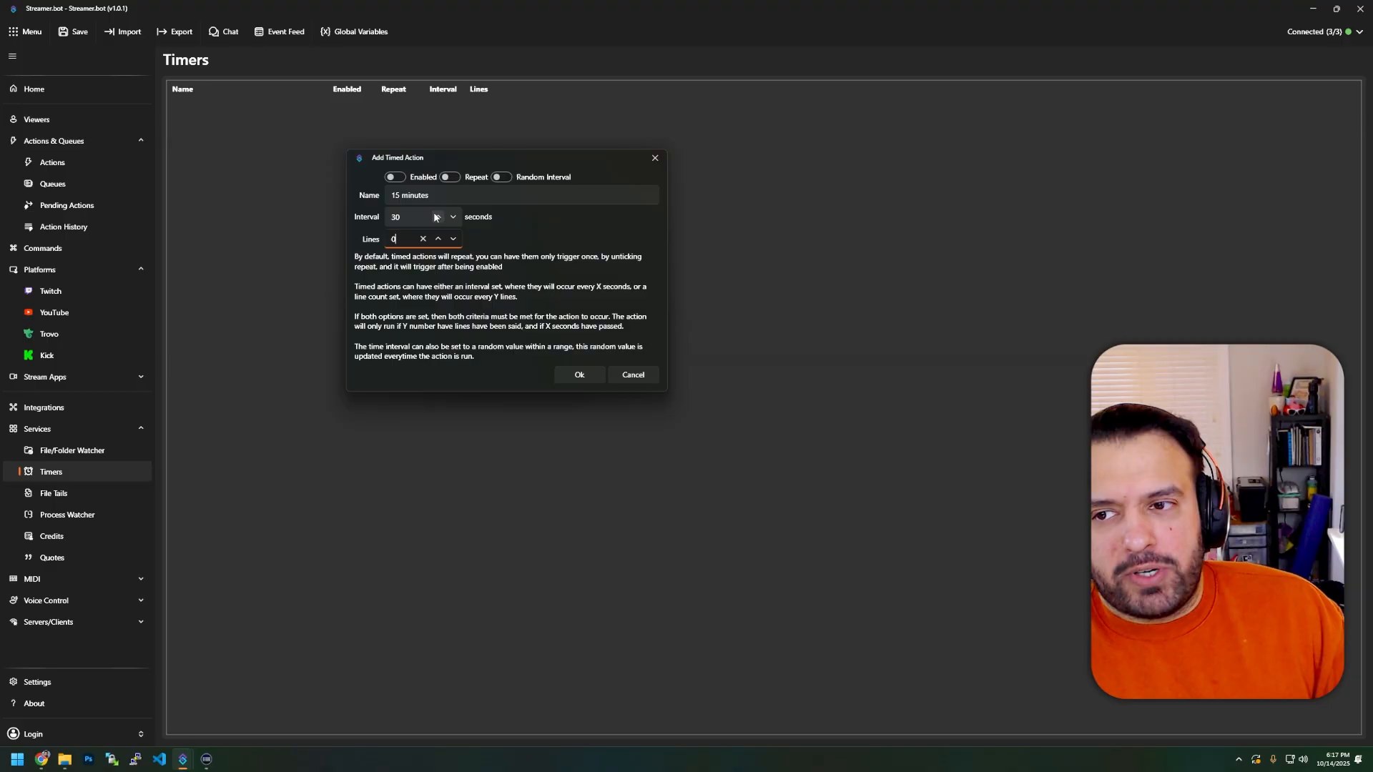
Rename the timed action "30 Seconds" and turn on its Enabled and Repeat options.
{"action": "left_click_drag", "start_coordinate": [439, 190], "coordinate": [279, 191]}
{"action": "type", "text": "30 "}
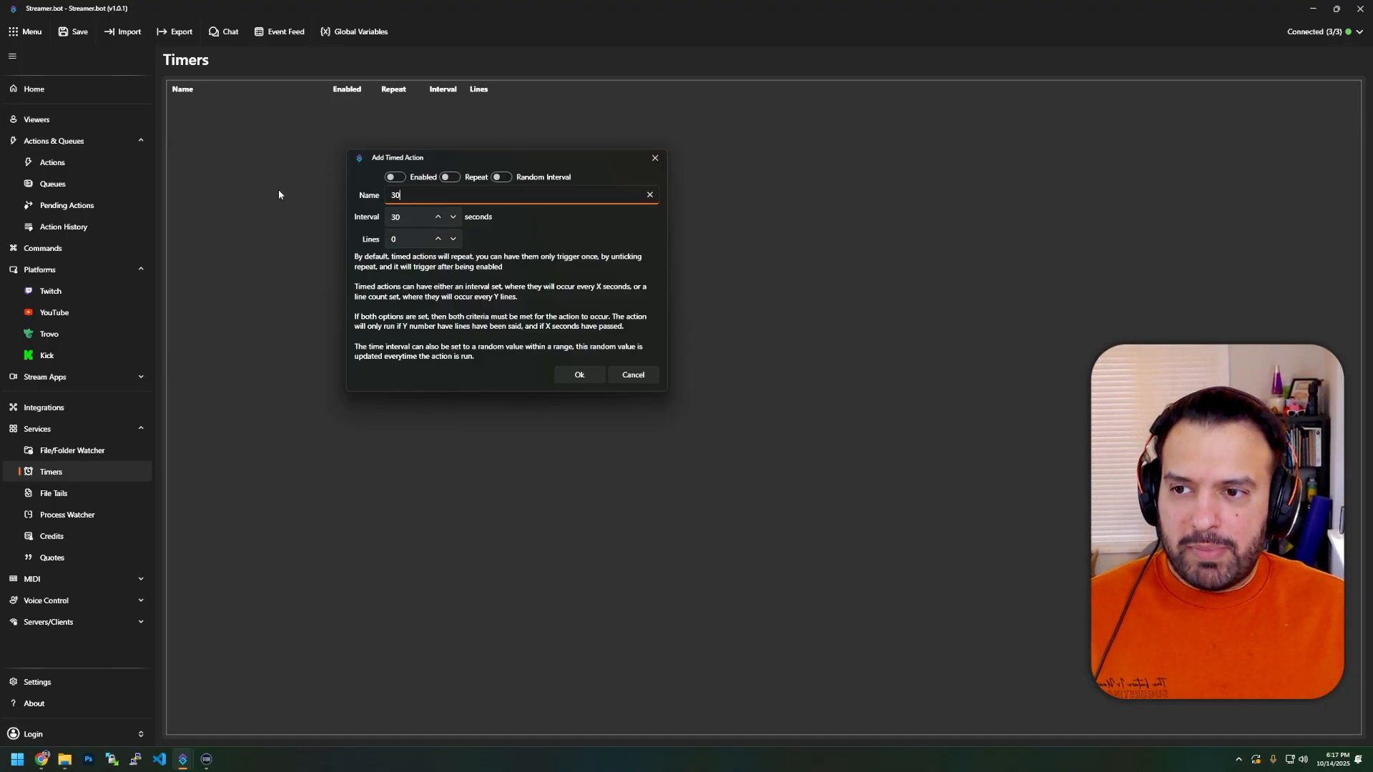
{"action": "type", "text": "Secon"}
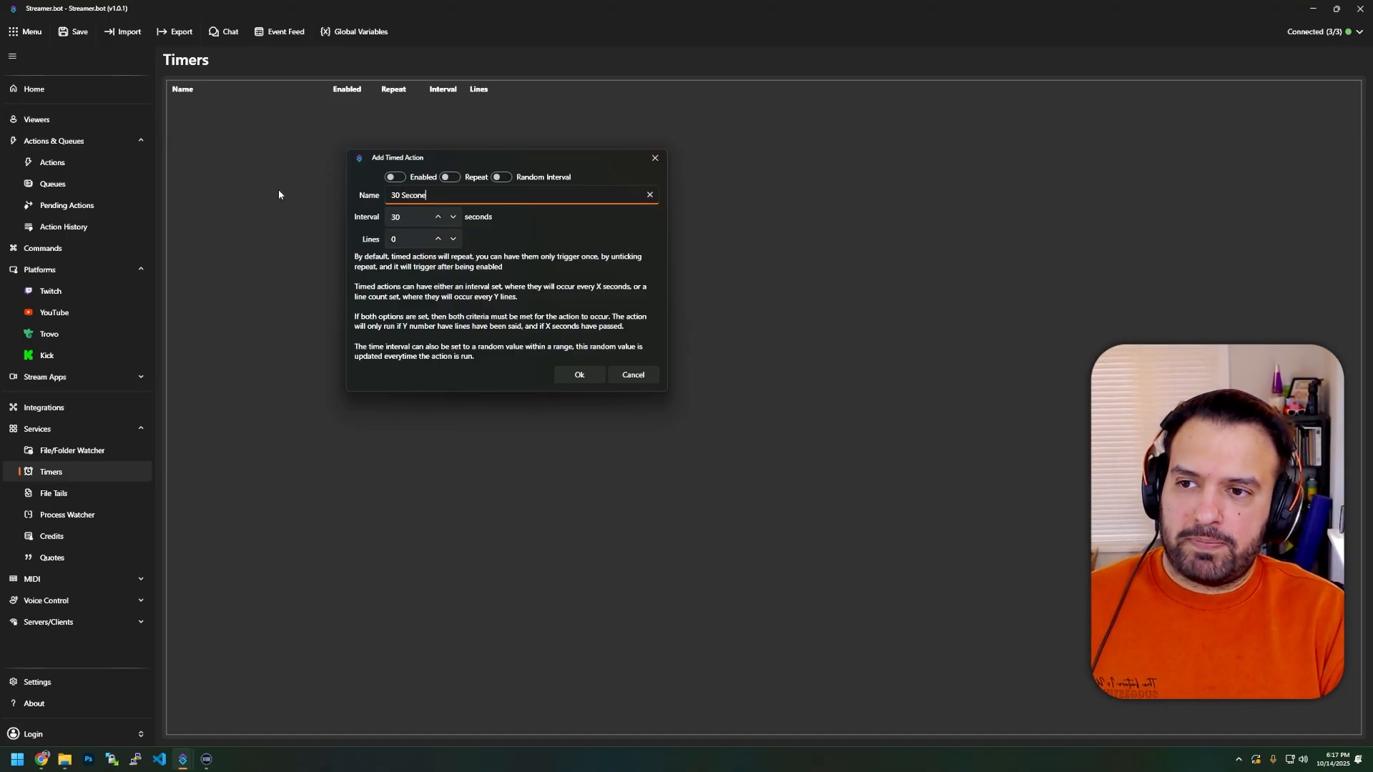
{"action": "type", "text": "s"}
{"action": "left_click", "coordinate": [433, 178]}
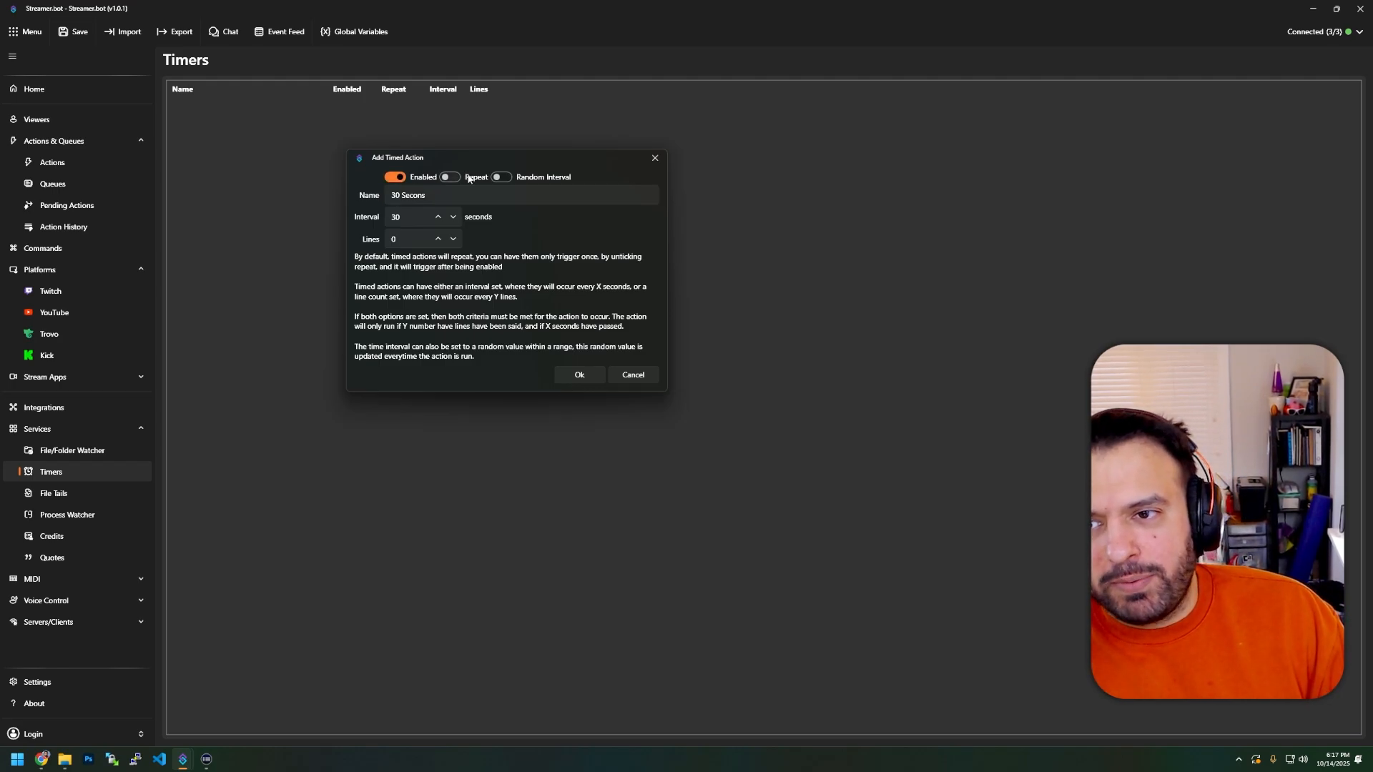
{"action": "left_click", "coordinate": [451, 179]}
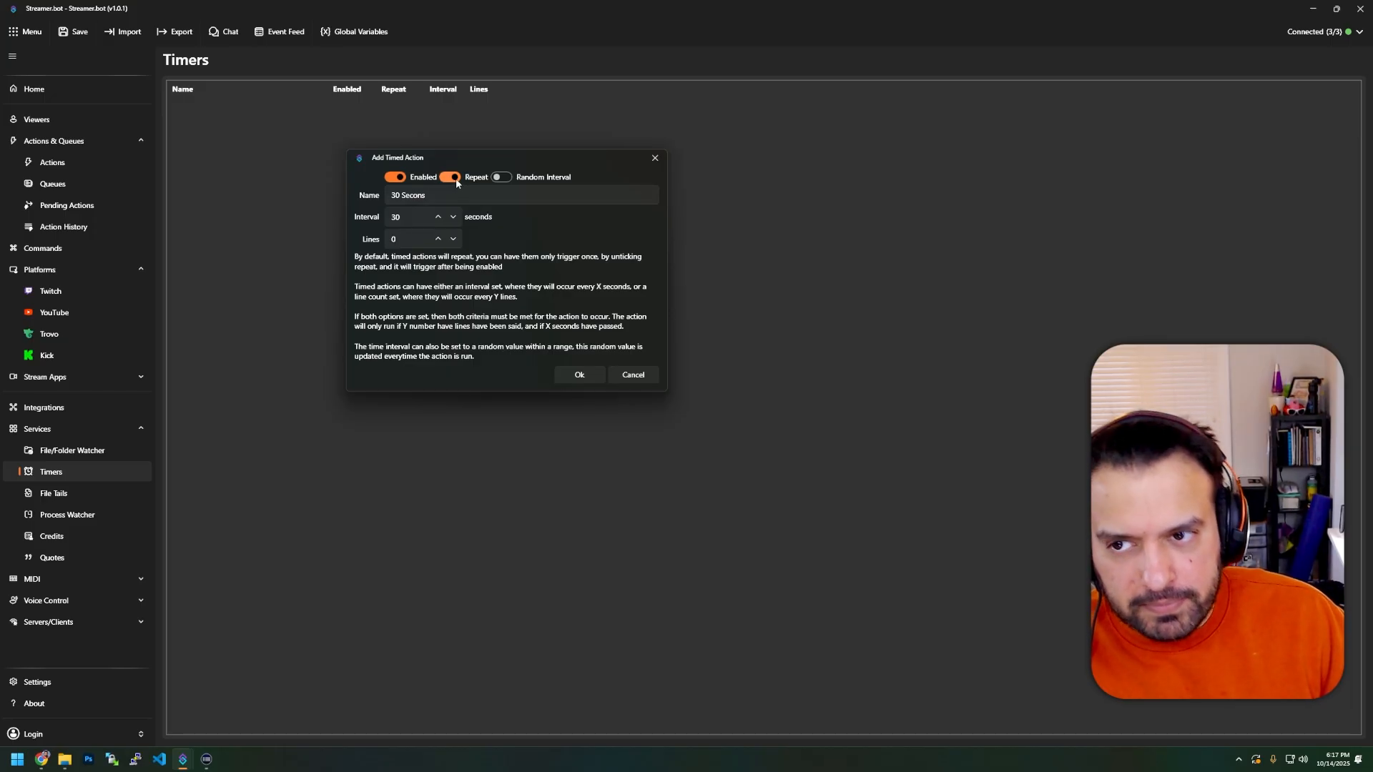
Try Random Interval with 45 seconds as the second interval value, and turn the option off again.
{"action": "left_click", "coordinate": [501, 177]}
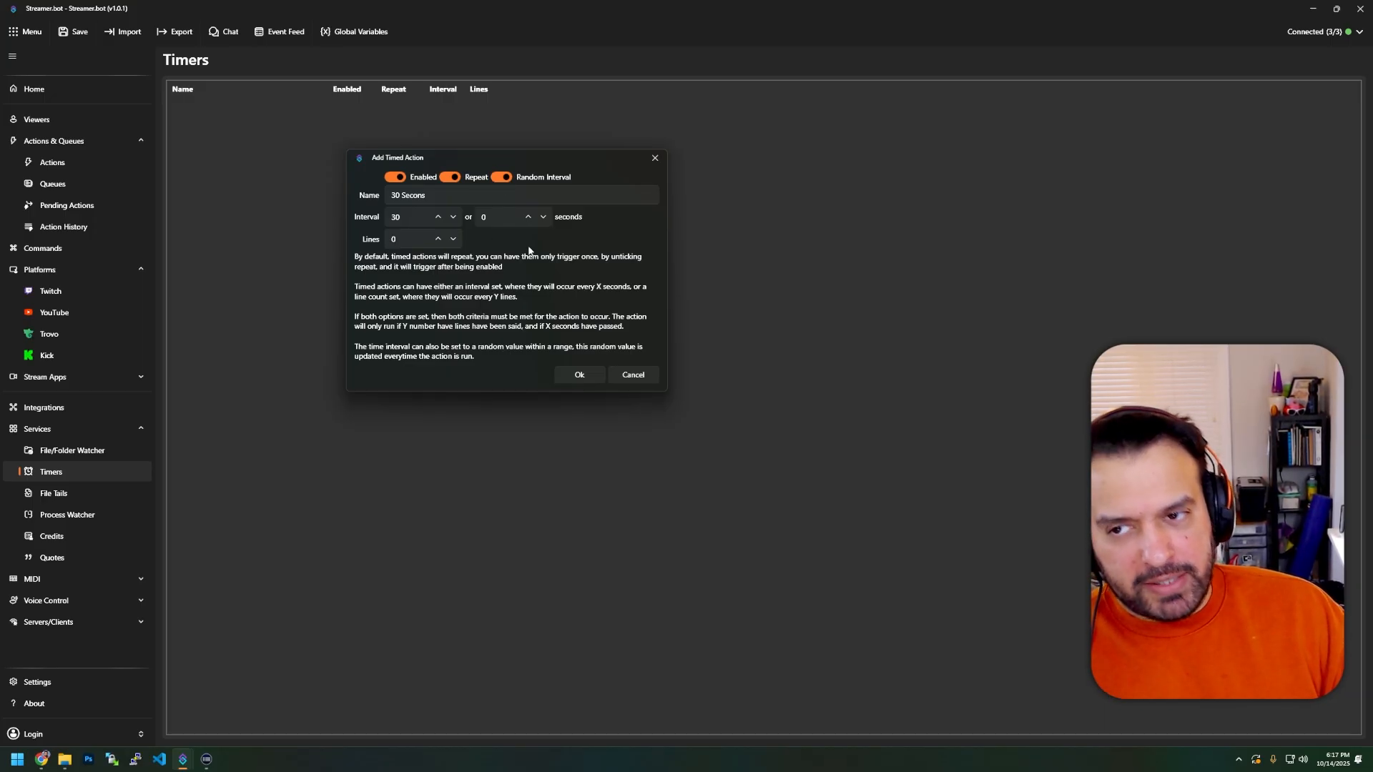
{"action": "left_click", "coordinate": [509, 216]}
{"action": "key", "text": "BackSpace"}
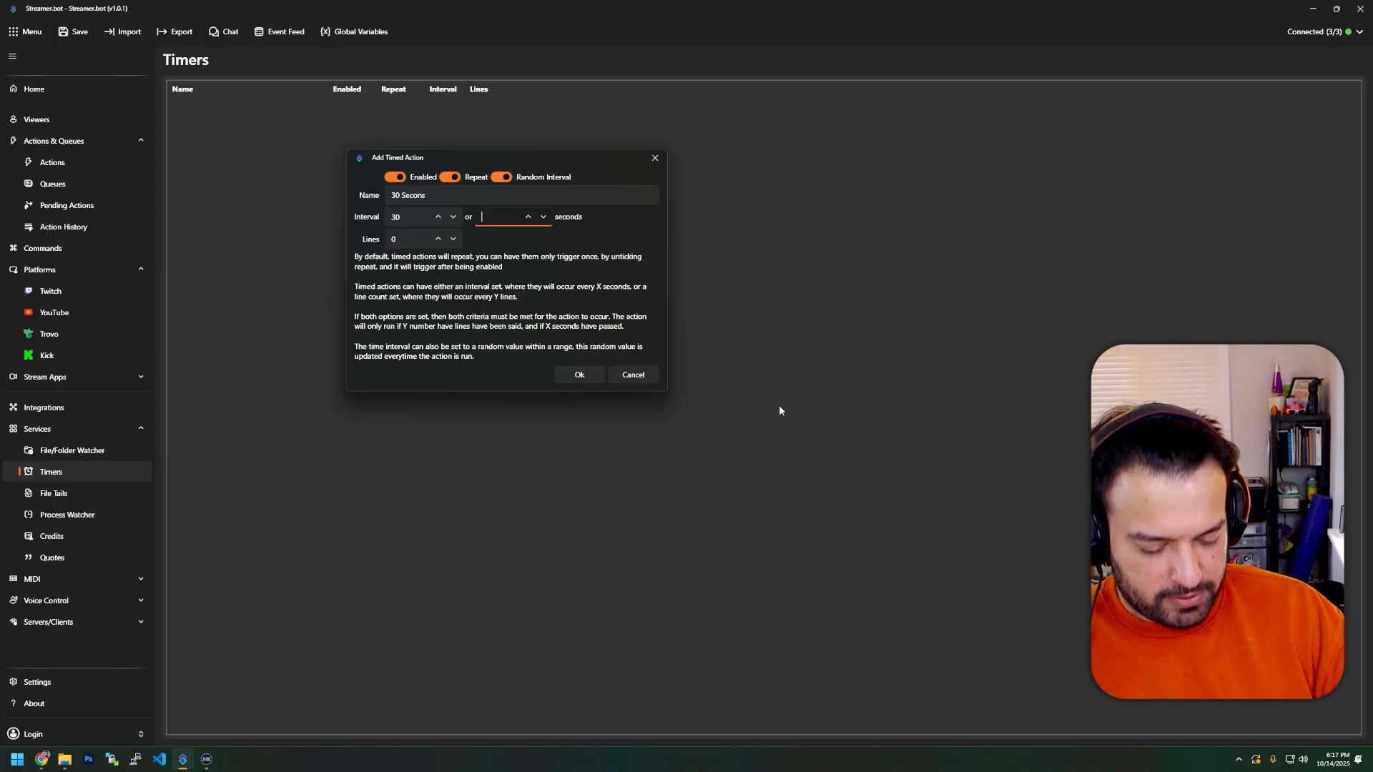
{"action": "type", "text": "45"}
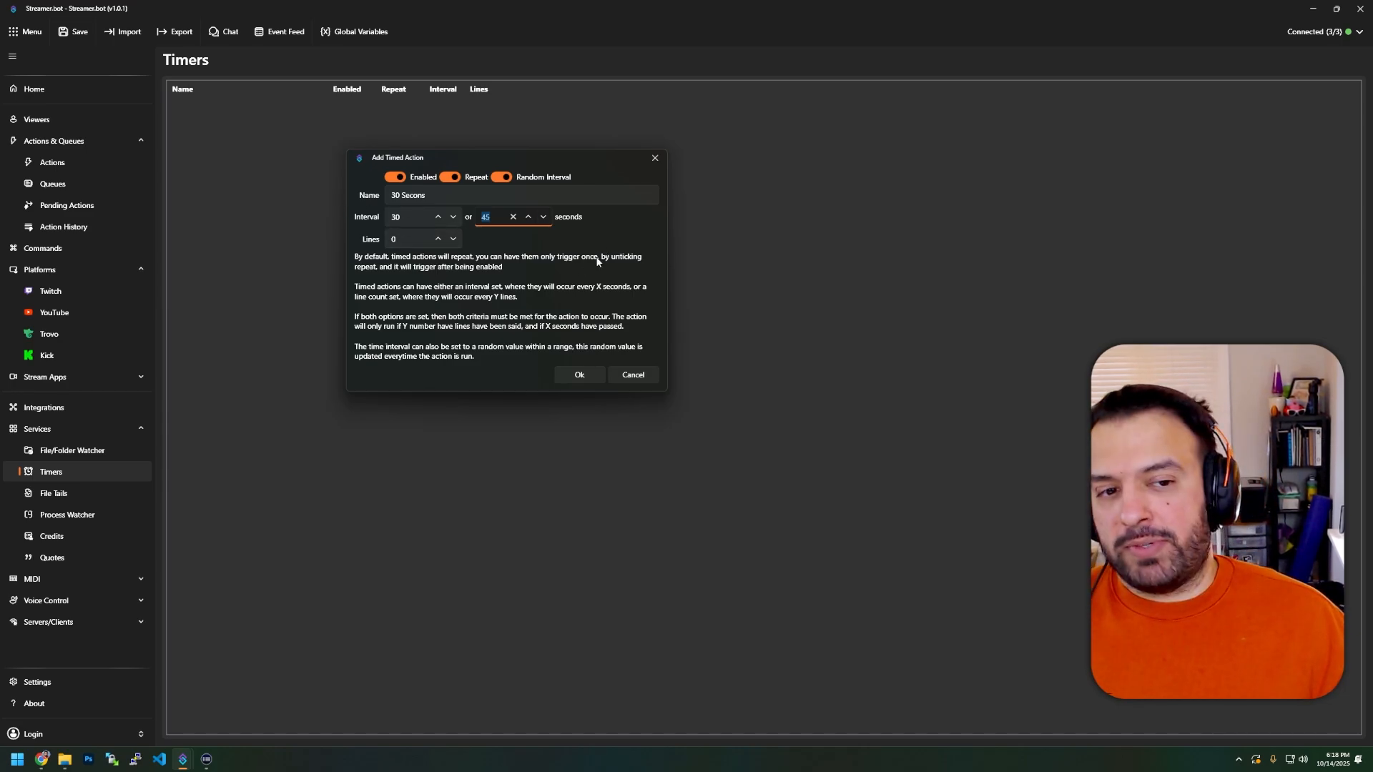
{"action": "left_click", "coordinate": [542, 178]}
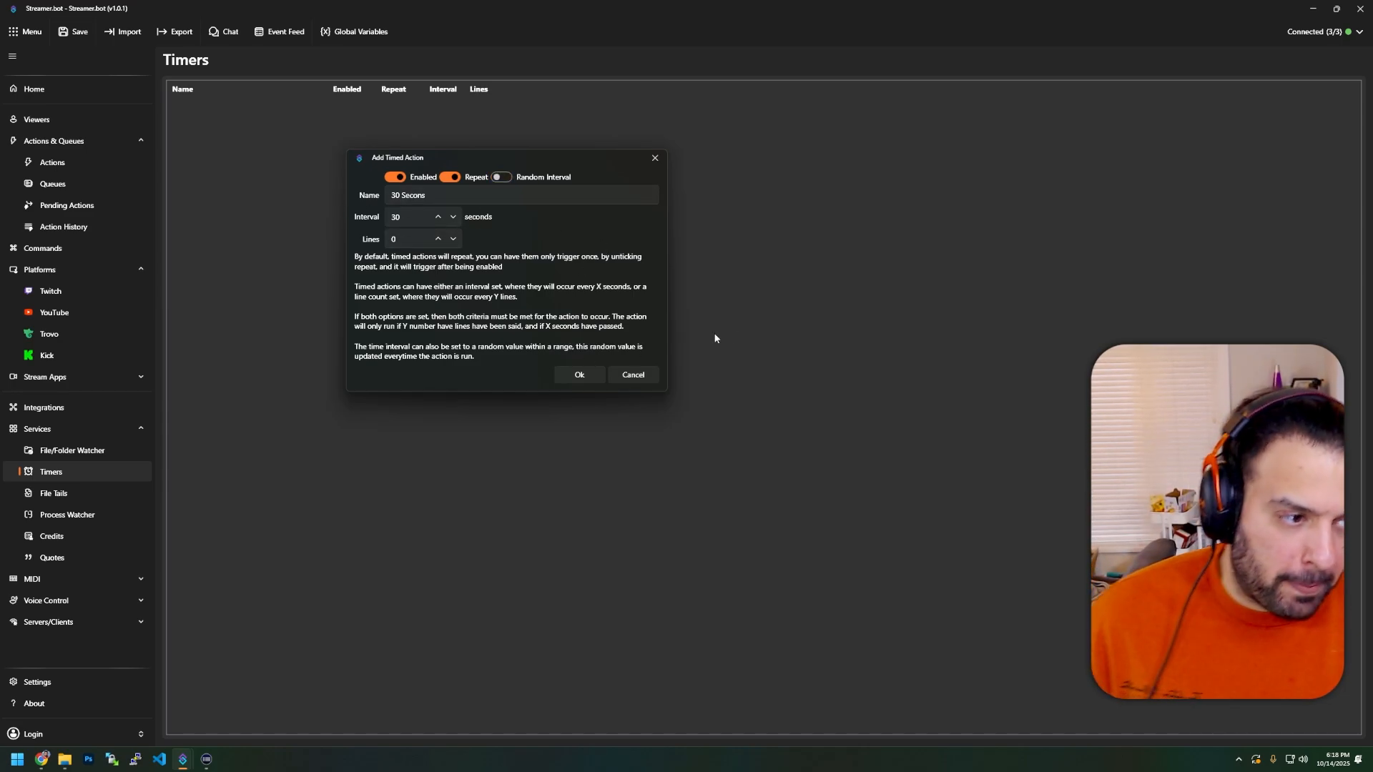
Save the timed action and return to the list of actions.
{"action": "left_click", "coordinate": [579, 377]}
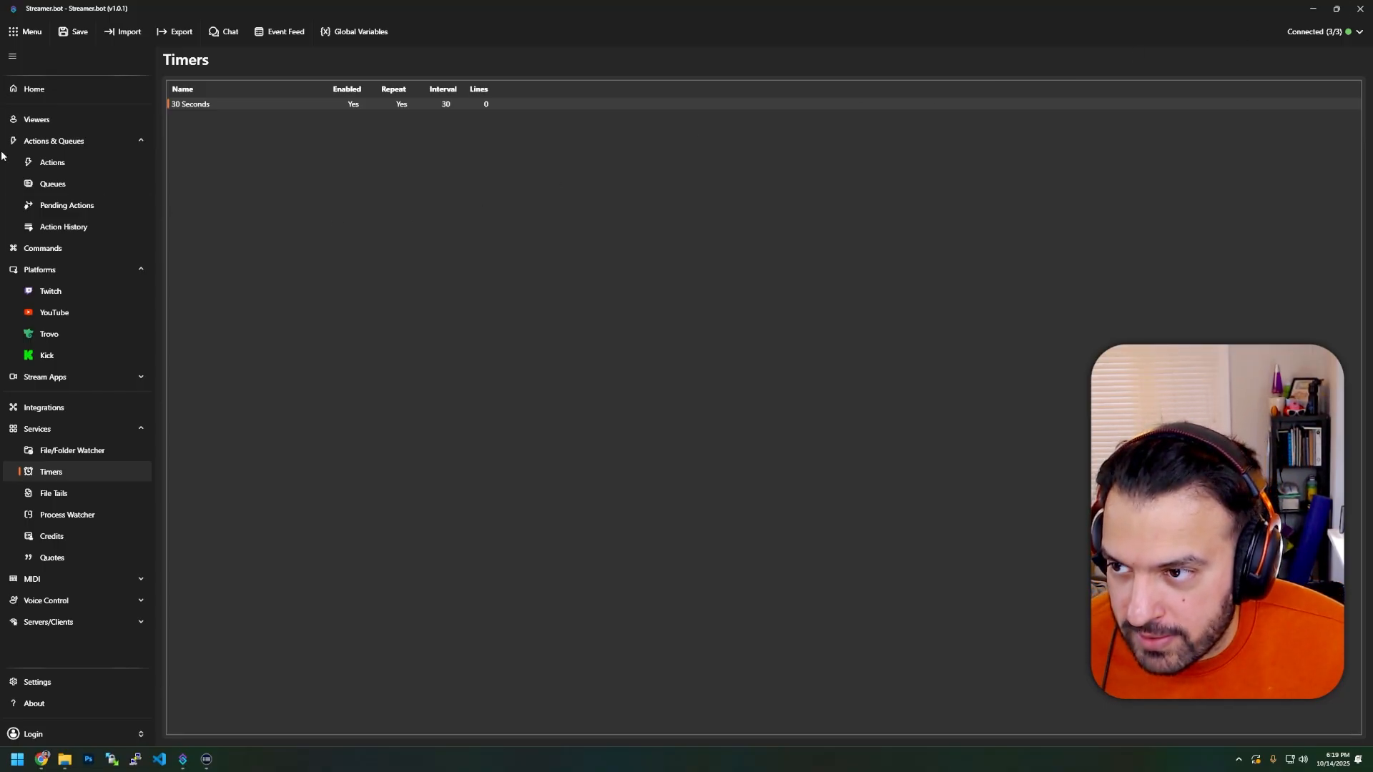
{"action": "left_click", "coordinate": [41, 164]}
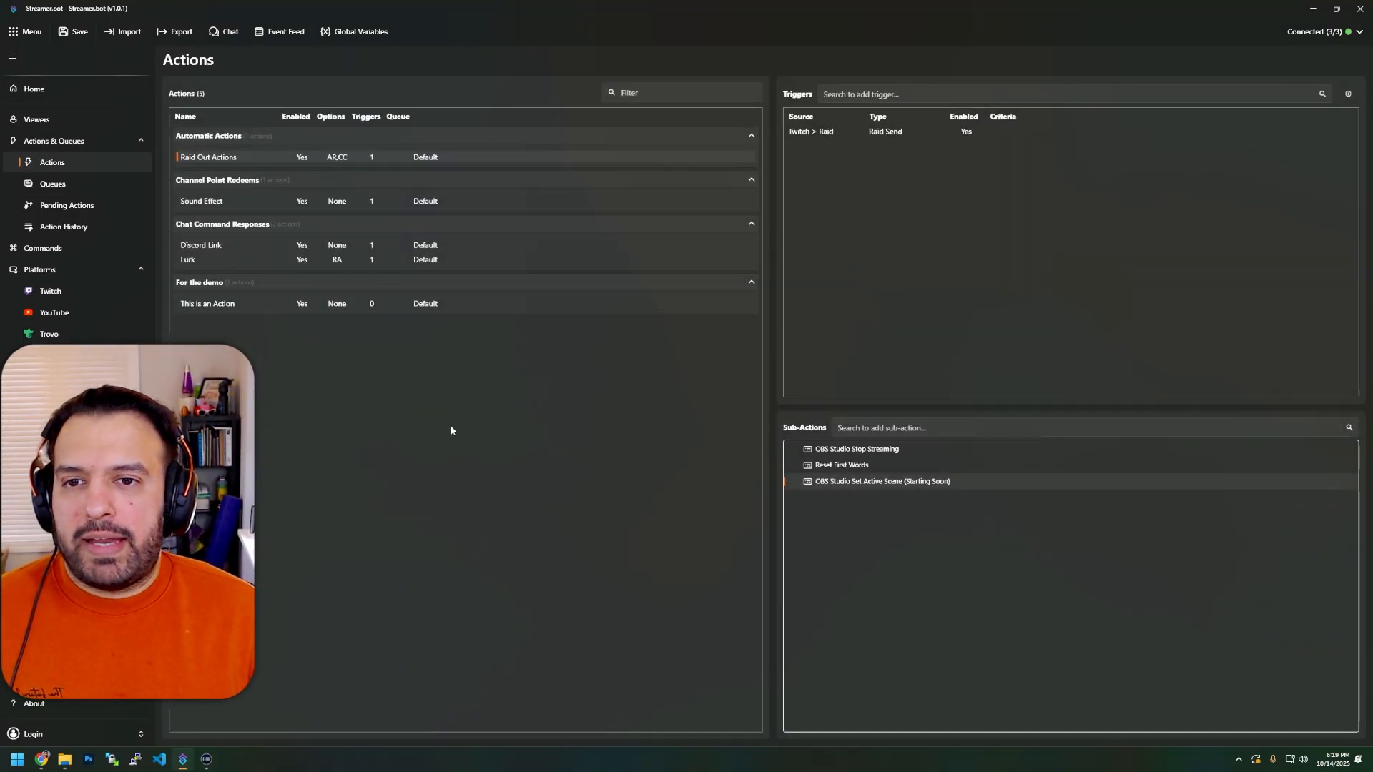
{"action": "right_click", "coordinate": [427, 385]}
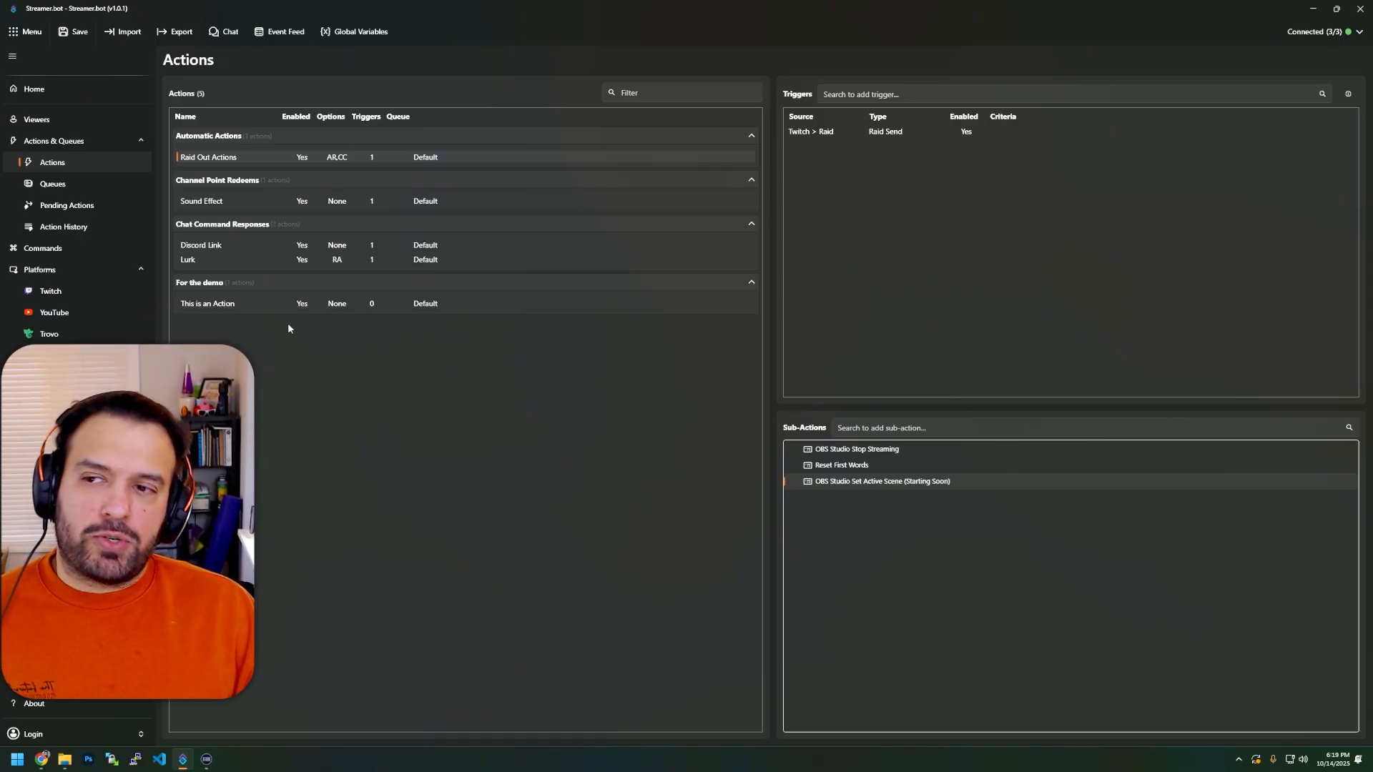
Try adding a Twitch Send Message to Channel sub-action to the Discord Link action, and cancel it.
{"action": "left_click", "coordinate": [225, 247]}
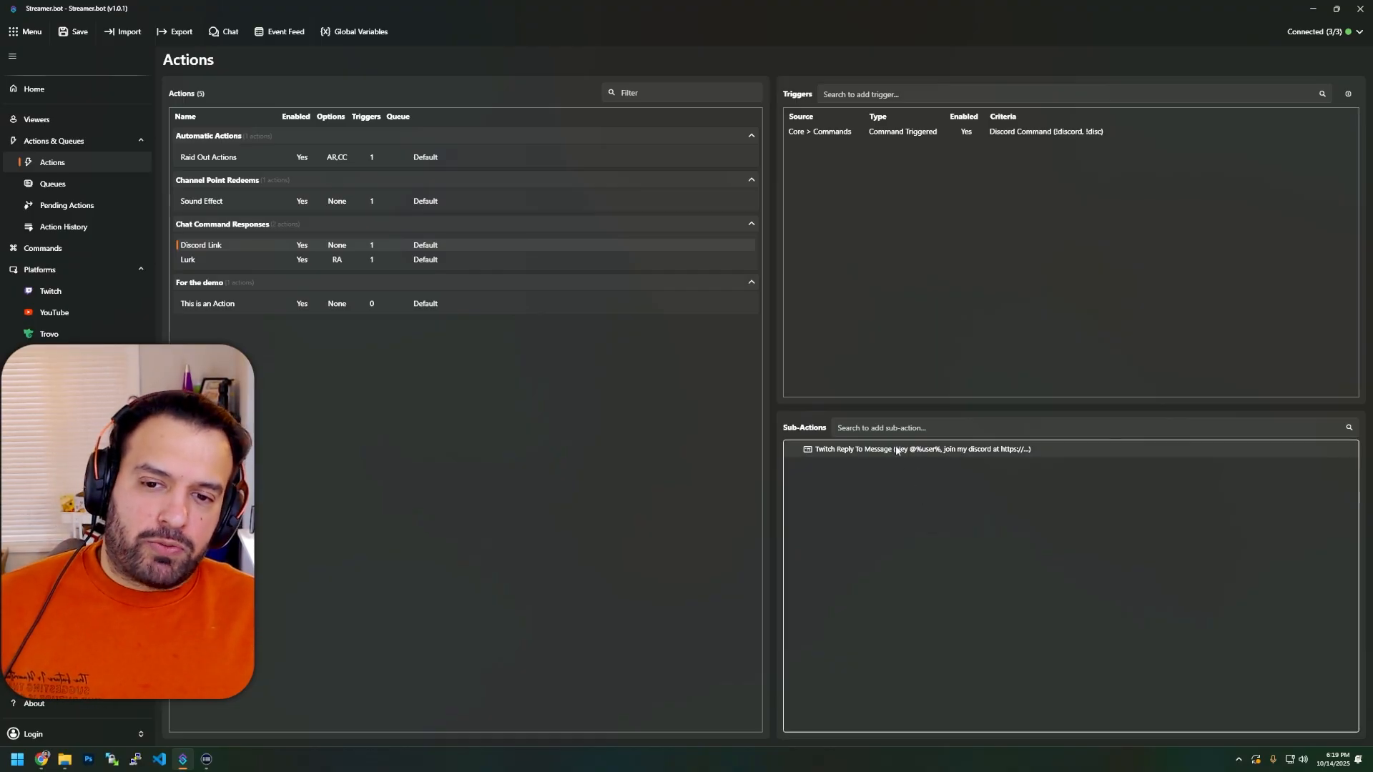
{"action": "left_click", "coordinate": [848, 452]}
{"action": "left_click", "coordinate": [897, 429]}
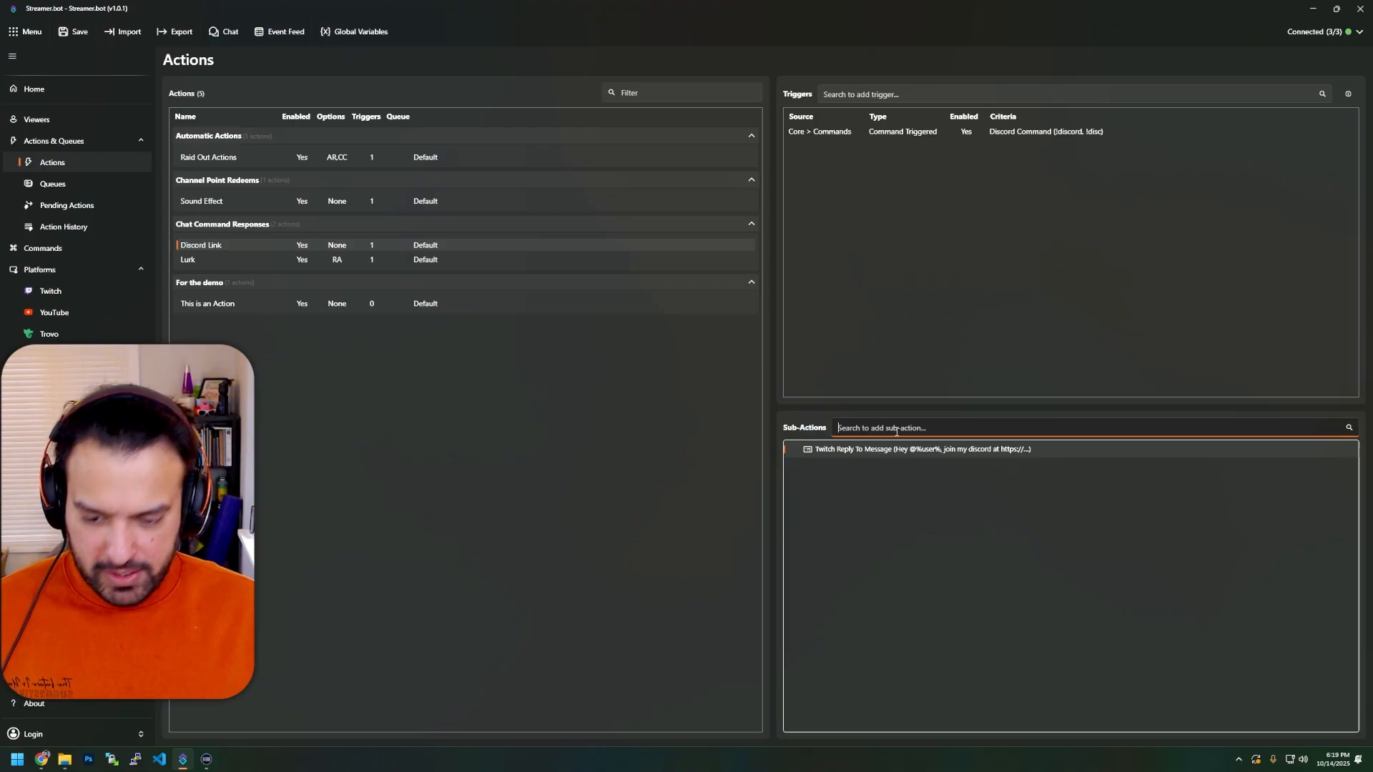
{"action": "type", "text": "send a chat"}
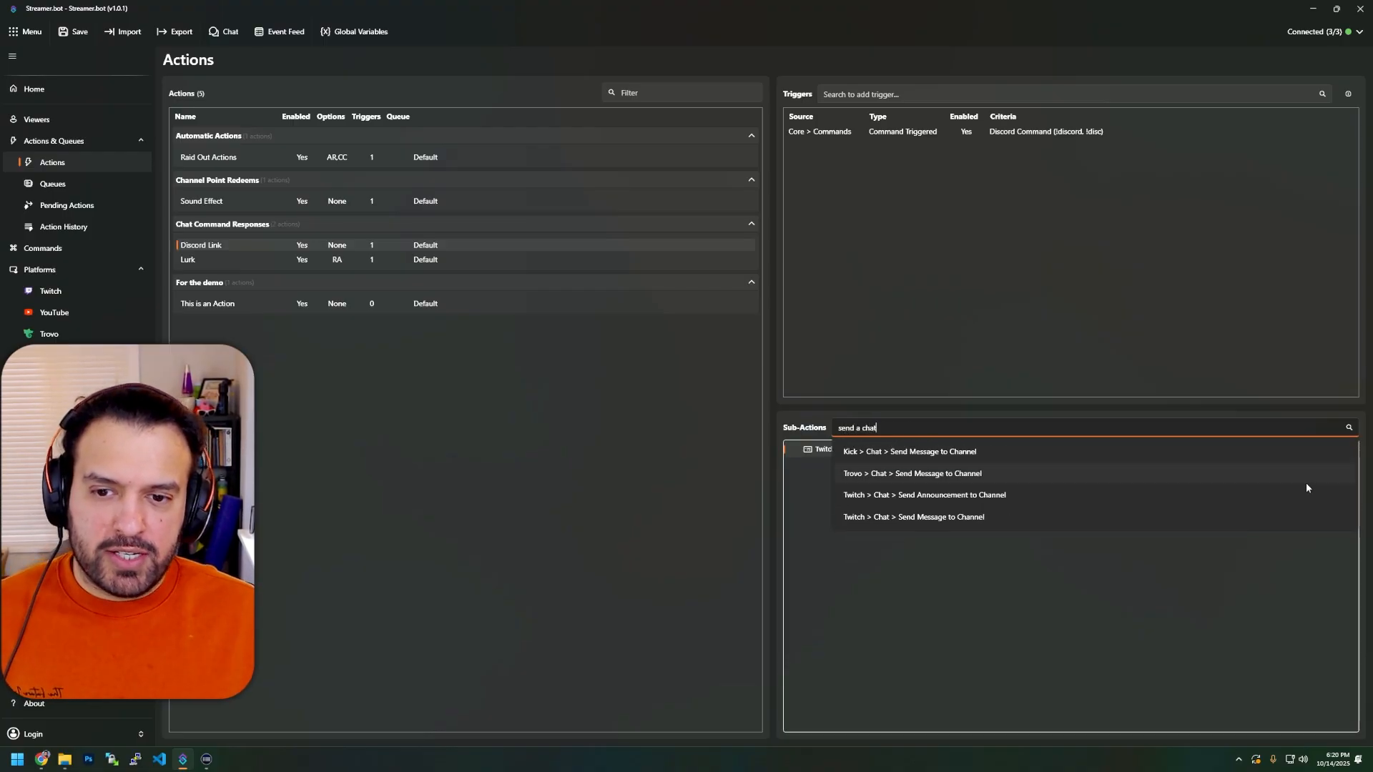
{"action": "left_click", "coordinate": [938, 517]}
{"action": "left_click", "coordinate": [802, 420]}
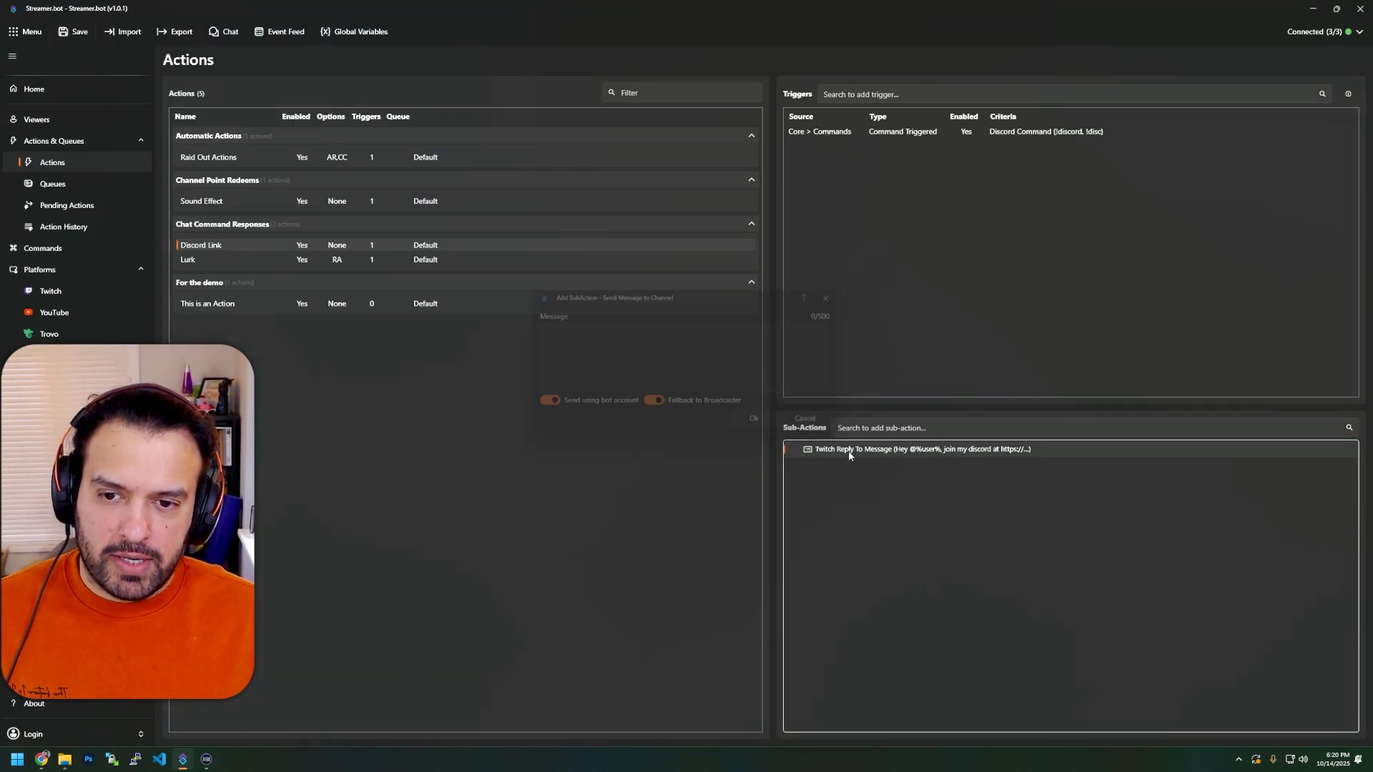
Copy the message text from the Discord Link action's Twitch Reply To Message sub-action, leaving that sub-action unmodified.
{"action": "double_click", "coordinate": [850, 454]}
{"action": "left_click_drag", "start_coordinate": [736, 350], "coordinate": [542, 349]}
{"action": "left_click", "coordinate": [815, 438]}
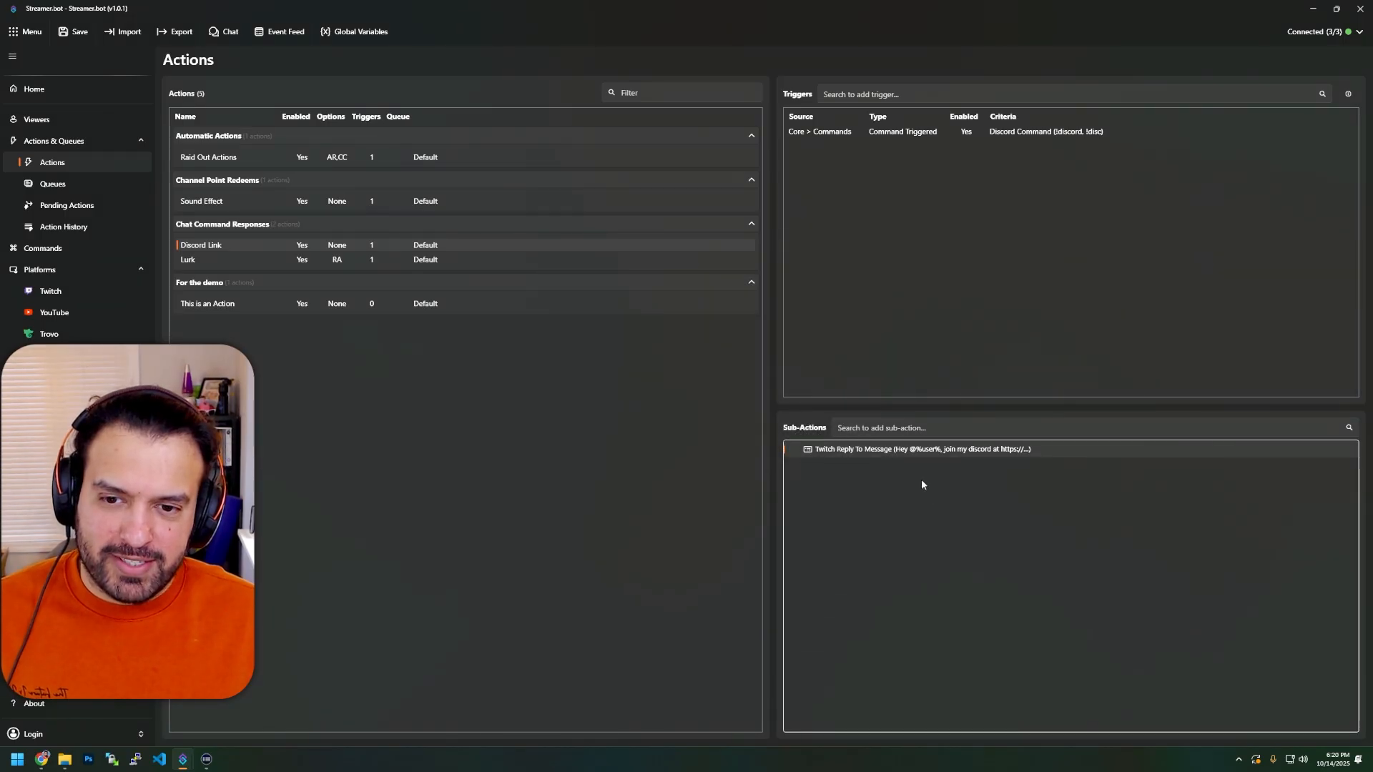
{"action": "left_click", "coordinate": [908, 427]}
{"action": "type", "text": "send a ch"}
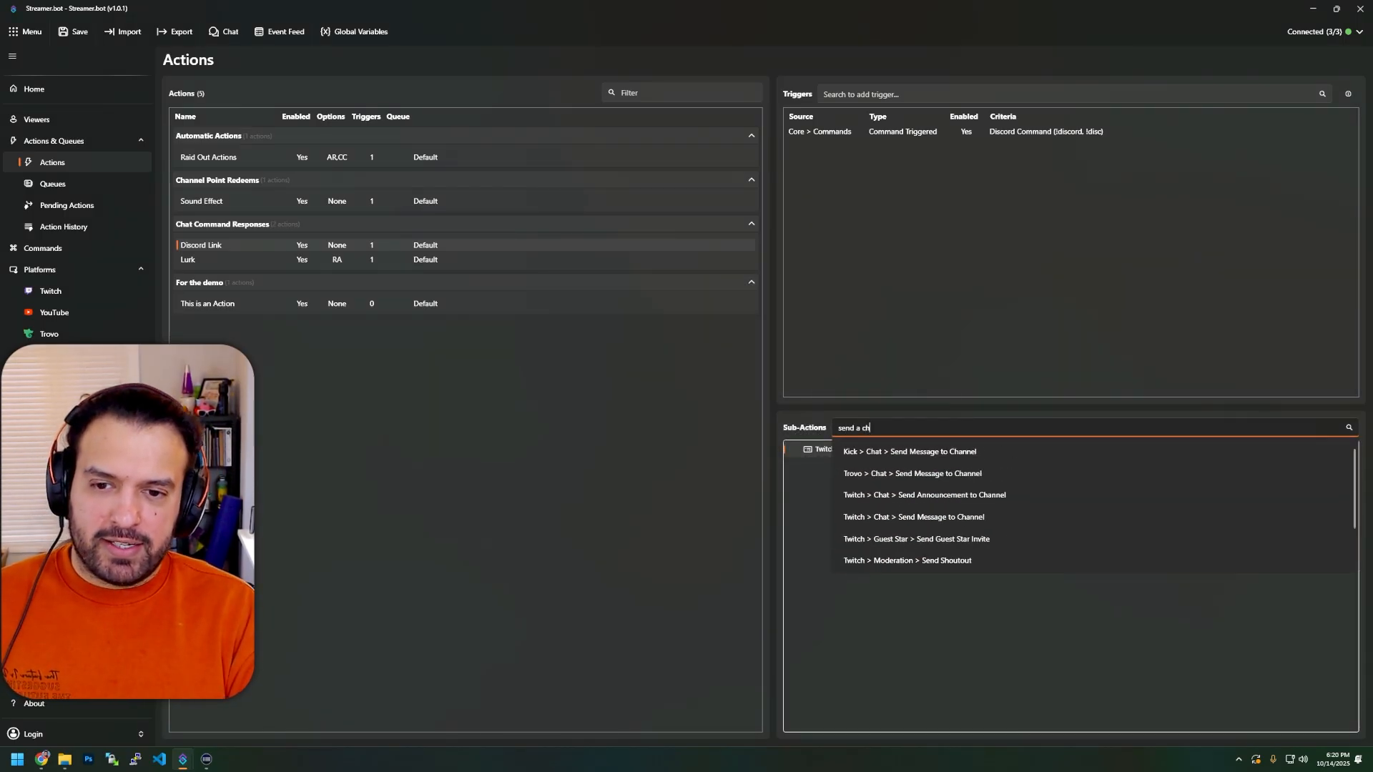
{"action": "type", "text": "at mes"}
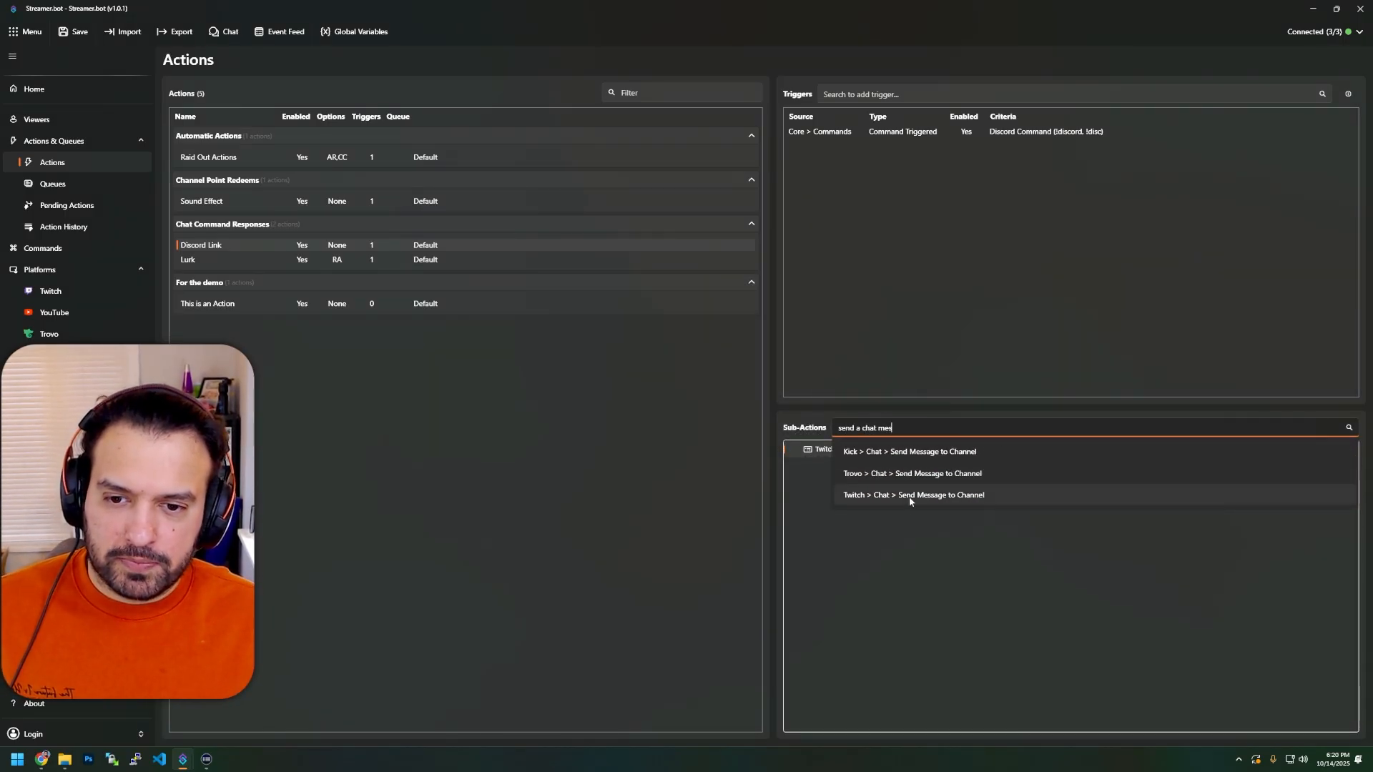
{"action": "left_click", "coordinate": [910, 501]}
{"action": "type", "text": "Hey @%user%, join my discord at https://brofar.tv/discord"}
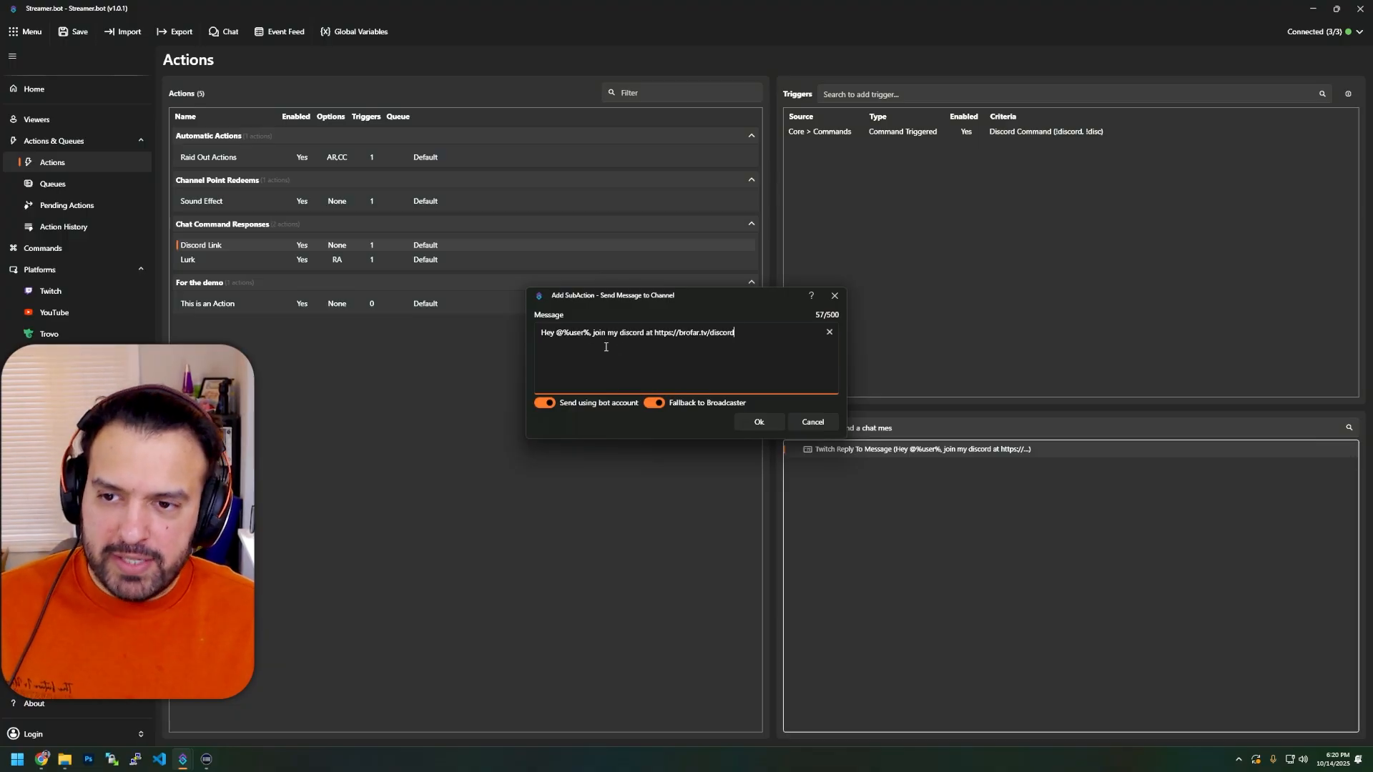
{"action": "left_click_drag", "start_coordinate": [592, 338], "coordinate": [560, 335]}
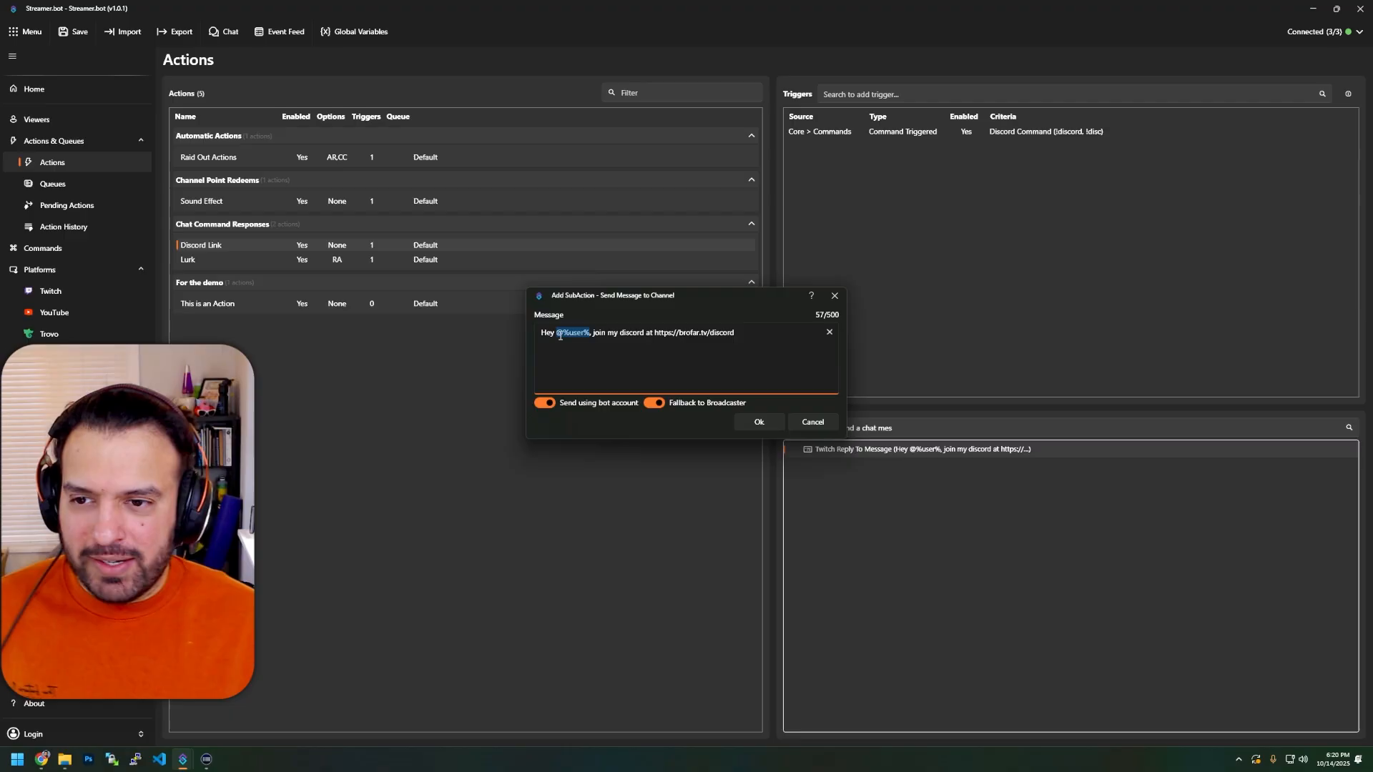
{"action": "key", "text": "Home"}
{"action": "key", "text": "Delete"}
{"action": "key", "text": "Delete"}
{"action": "key", "text": "Delete"}
{"action": "key", "text": "Delete"}
{"action": "key", "text": "Delete"}
{"action": "key", "text": "Delete"}
{"action": "key", "text": "Delete"}
{"action": "key", "text": "Delete"}
{"action": "key", "text": "Delete"}
{"action": "key", "text": "Delete"}
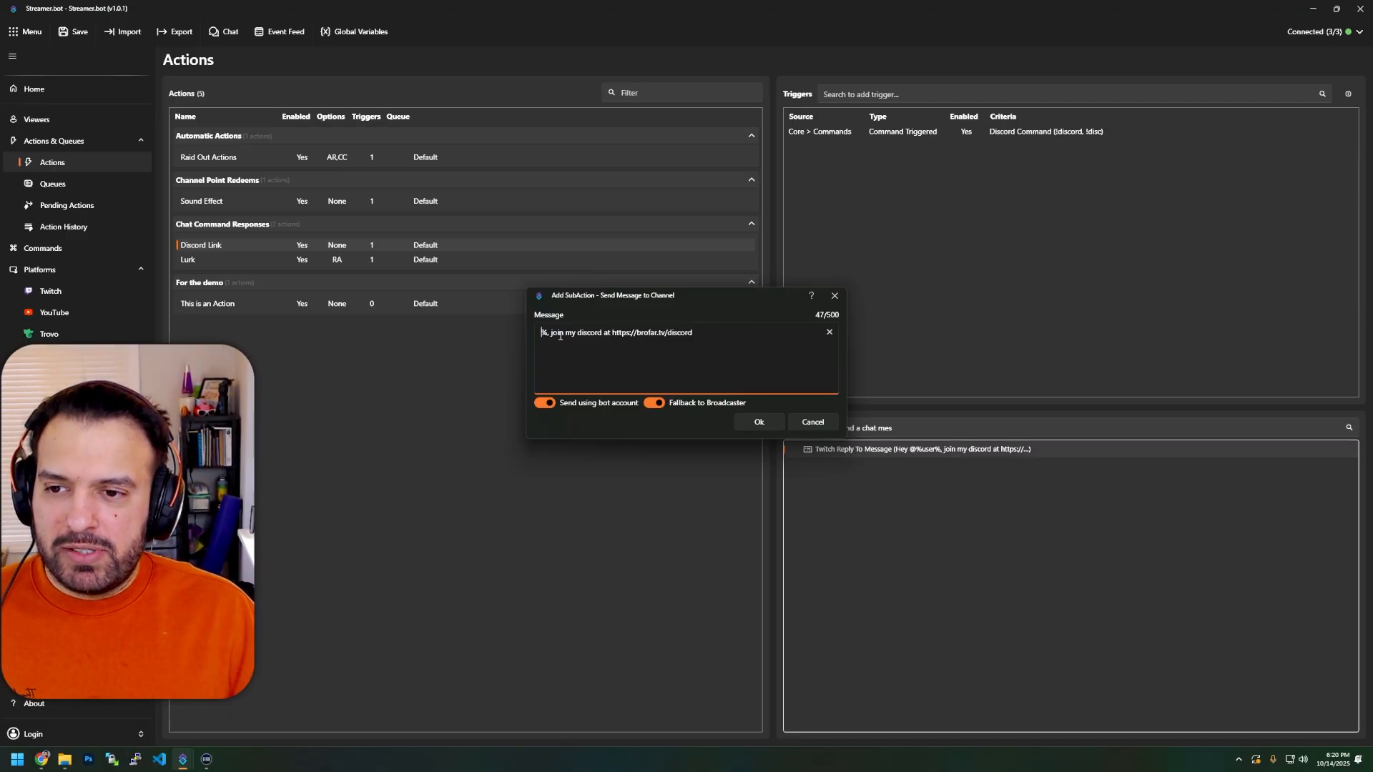
{"action": "key", "text": "Delete"}
{"action": "key", "text": "Delete"}
{"action": "key", "text": "Delete"}
{"action": "key", "text": "Delete"}
{"action": "type", "text": "J"}
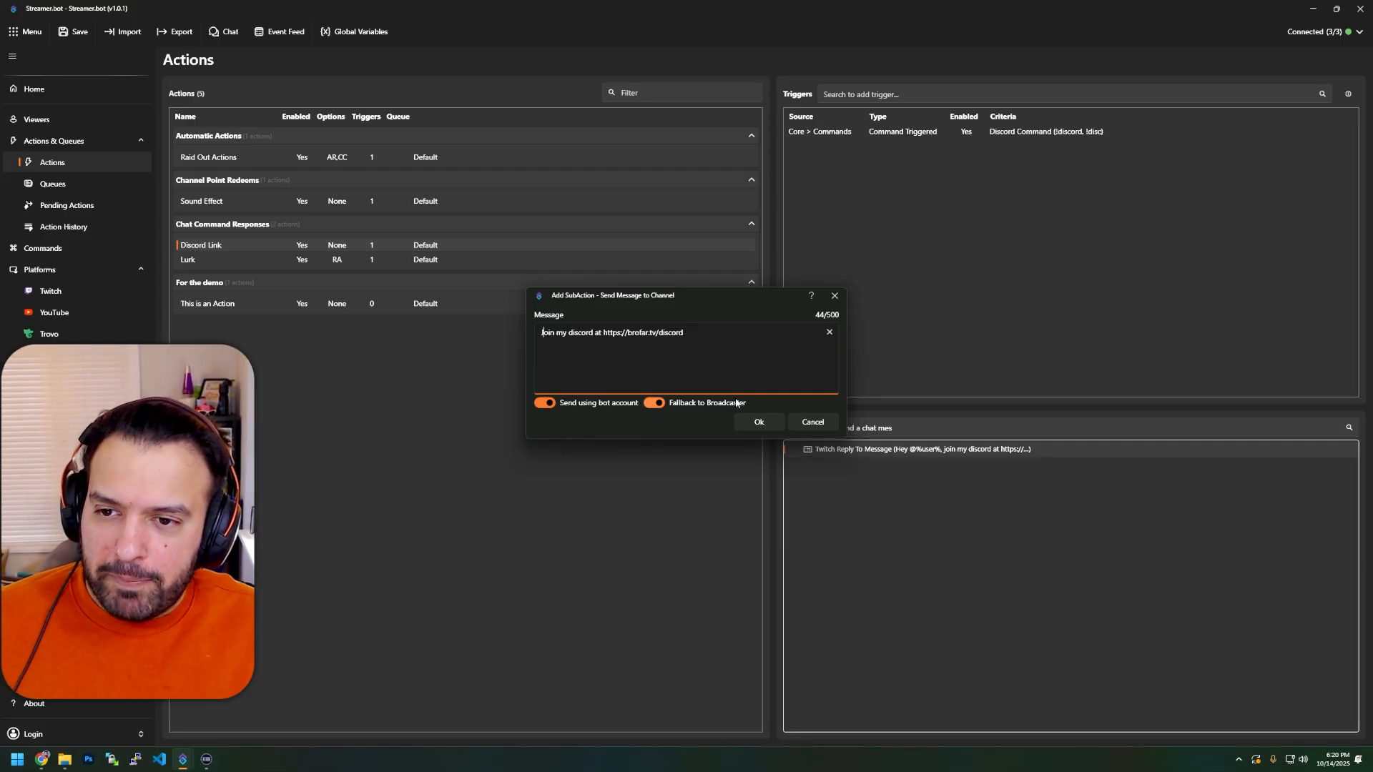
{"action": "left_click", "coordinate": [759, 422]}
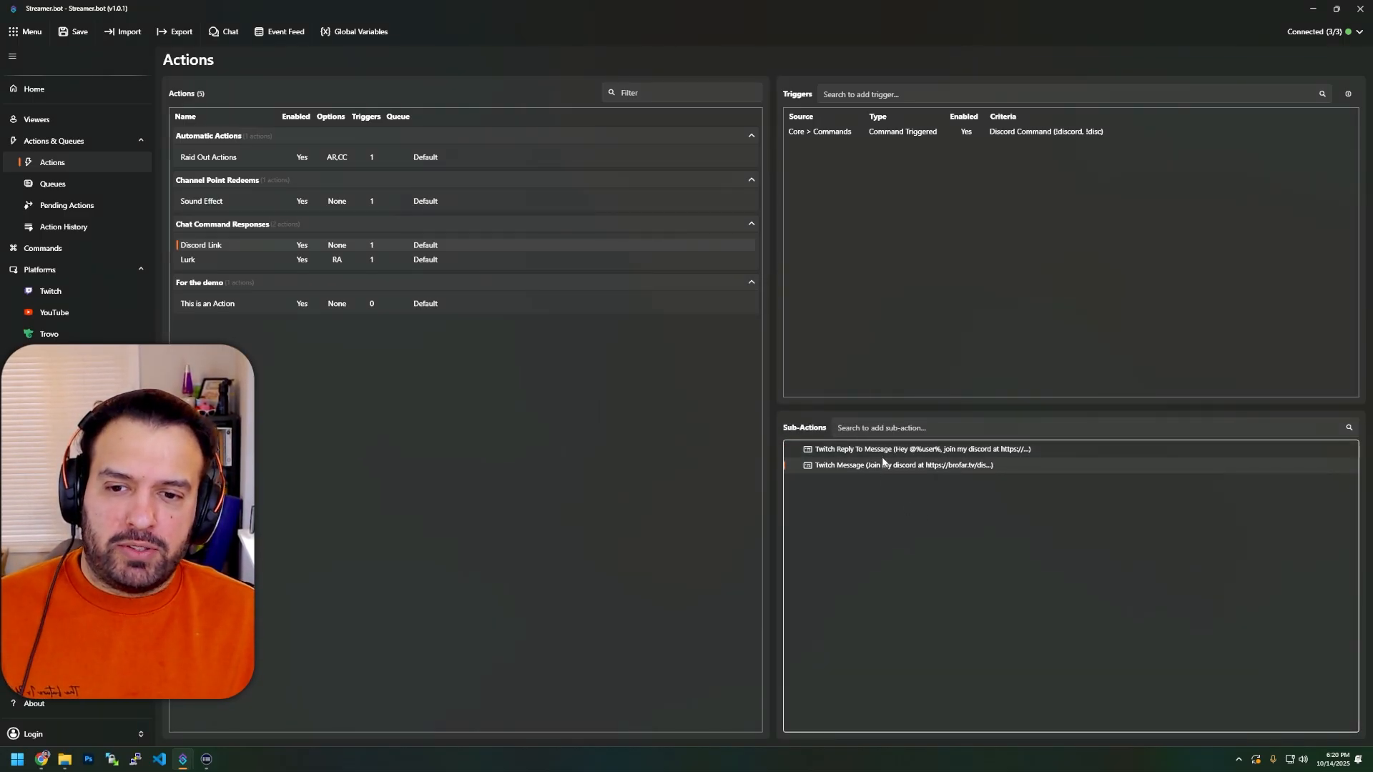
{"action": "key", "text": "Delete"}
{"action": "key", "text": "Return"}
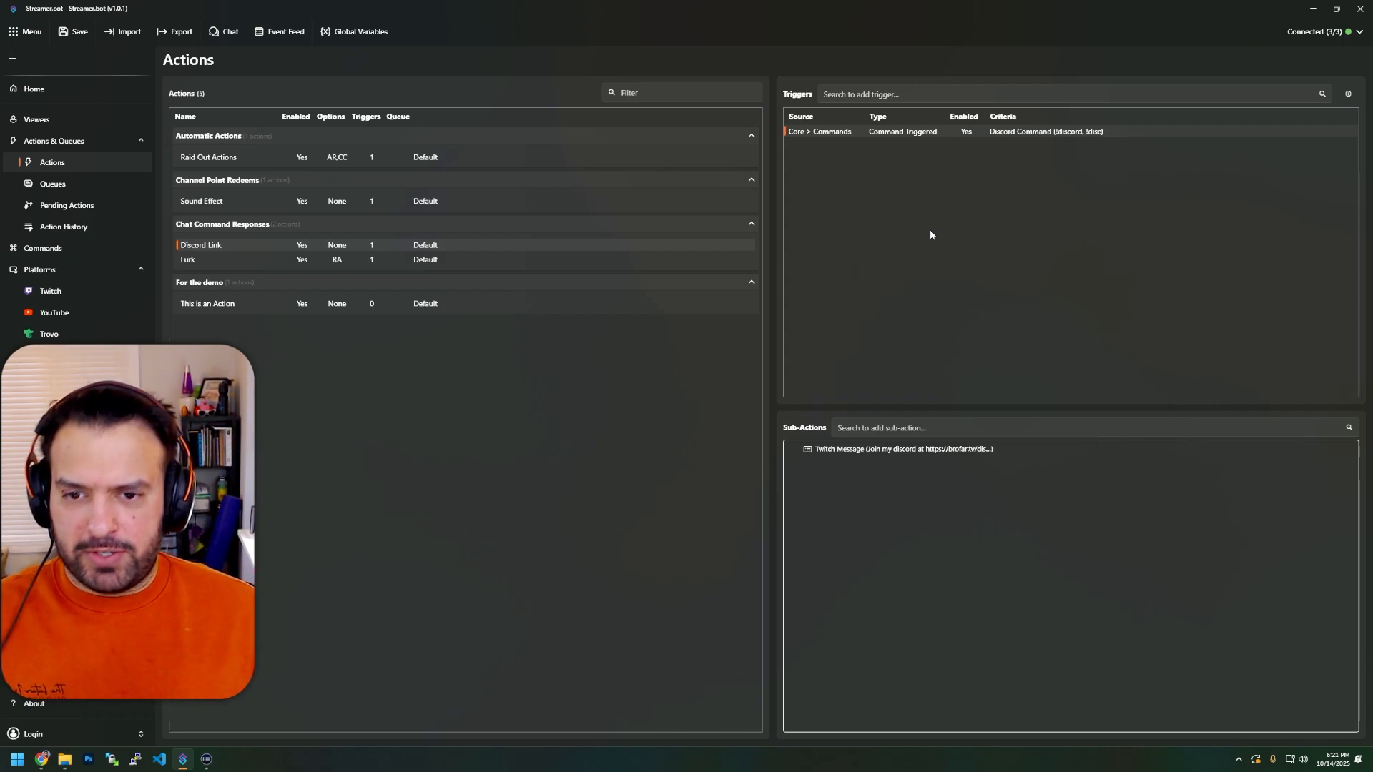
{"action": "right_click", "coordinate": [875, 205]}
{"action": "right_click", "coordinate": [834, 165]}
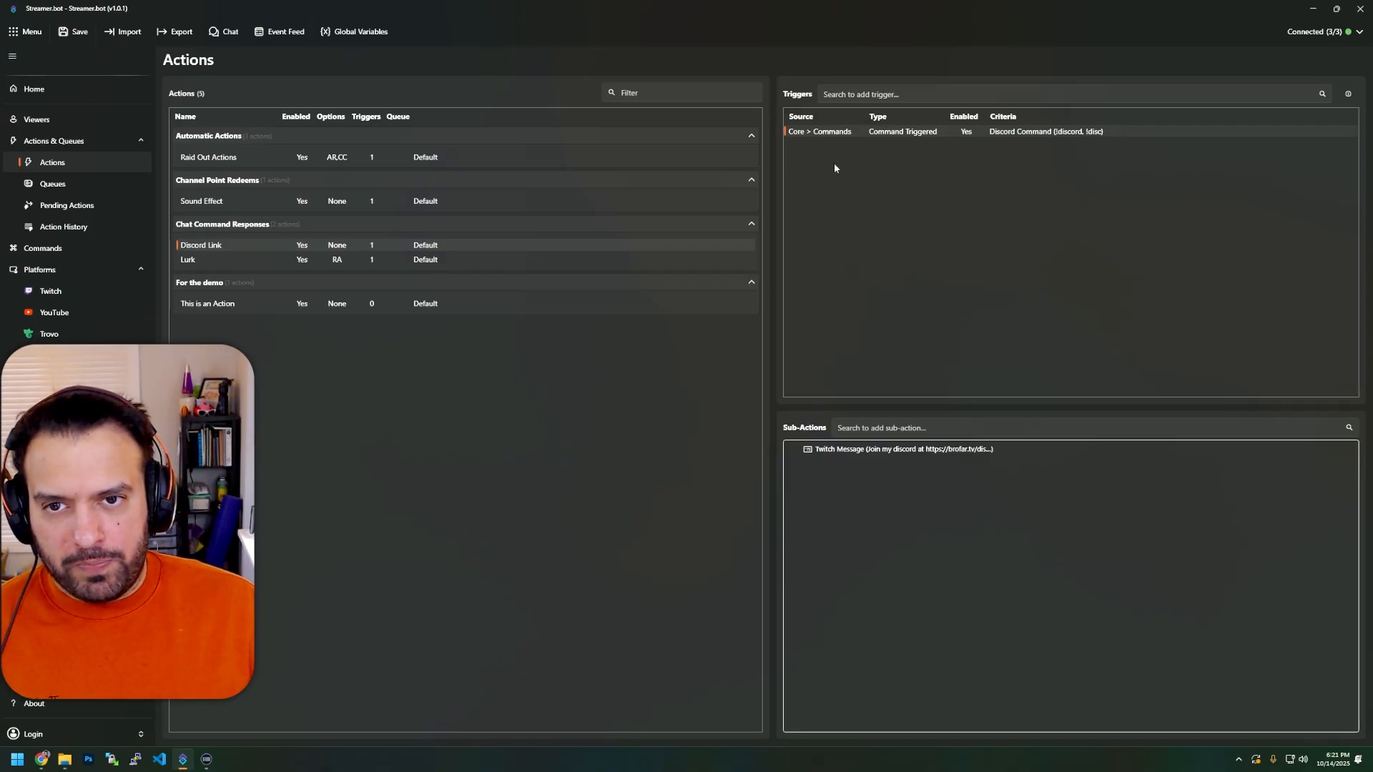
{"action": "right_click", "coordinate": [833, 166]}
{"action": "mouse_move", "coordinate": [890, 286]}
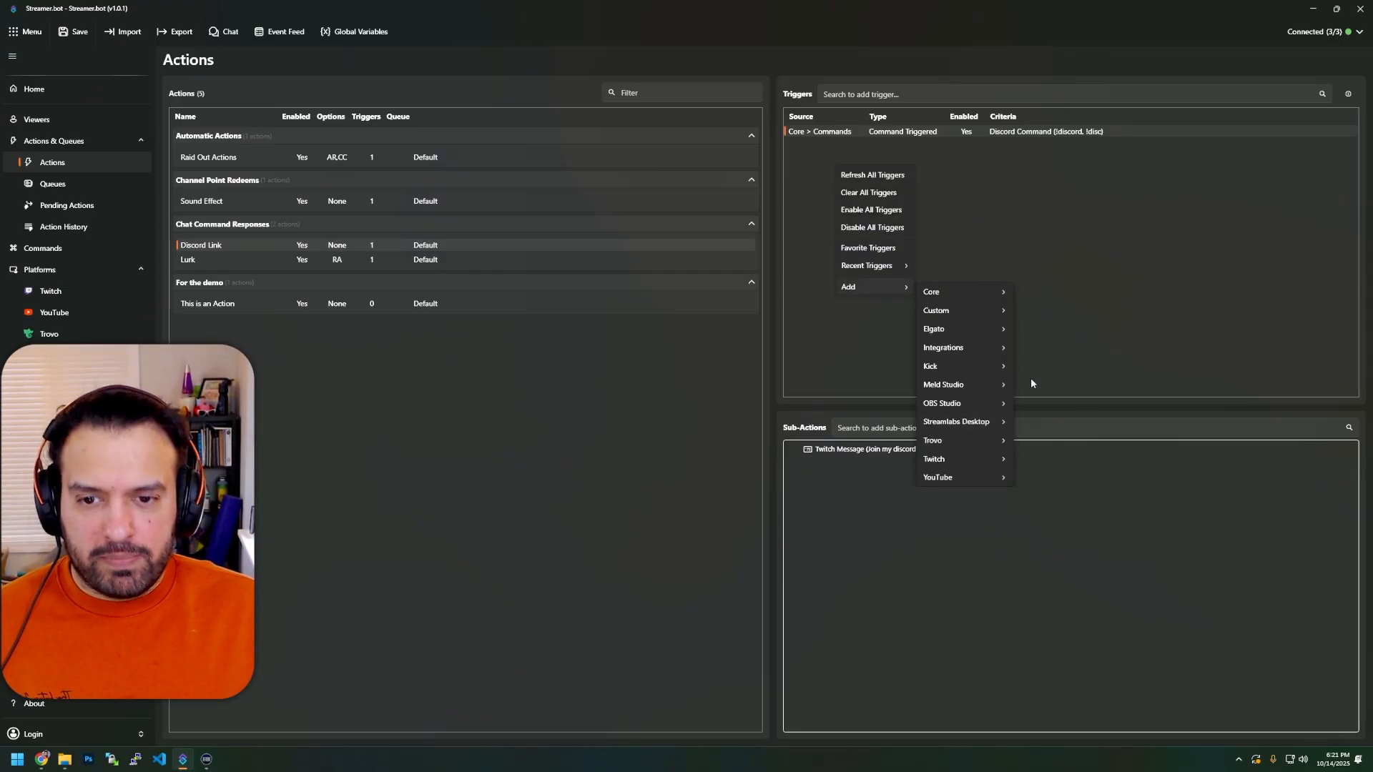
{"action": "mouse_move", "coordinate": [944, 292]}
{"action": "left_click", "coordinate": [1227, 236]}
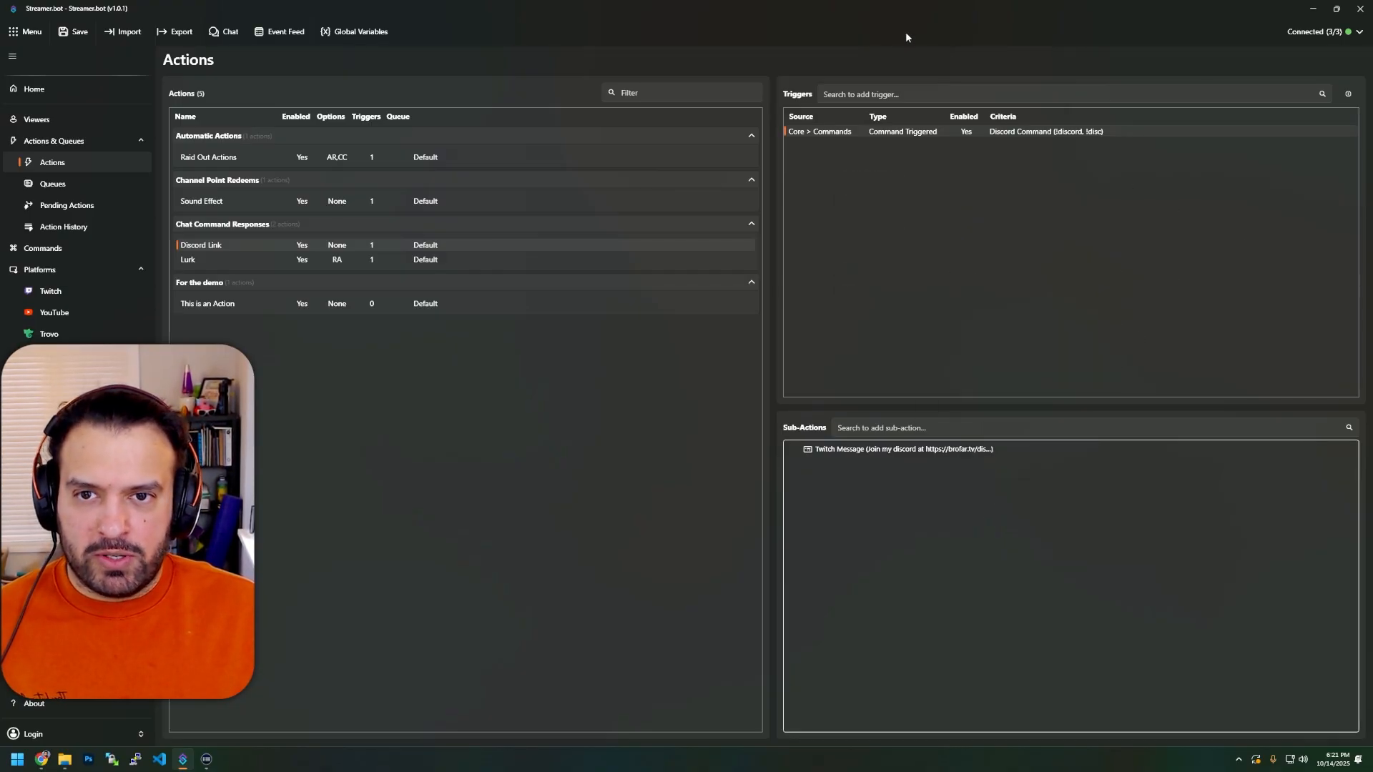
Add a Core Timed Actions trigger to the Discord Link action, using the 30 Seconds timer.
{"action": "left_click", "coordinate": [887, 94]}
{"action": "type", "text": "timer"}
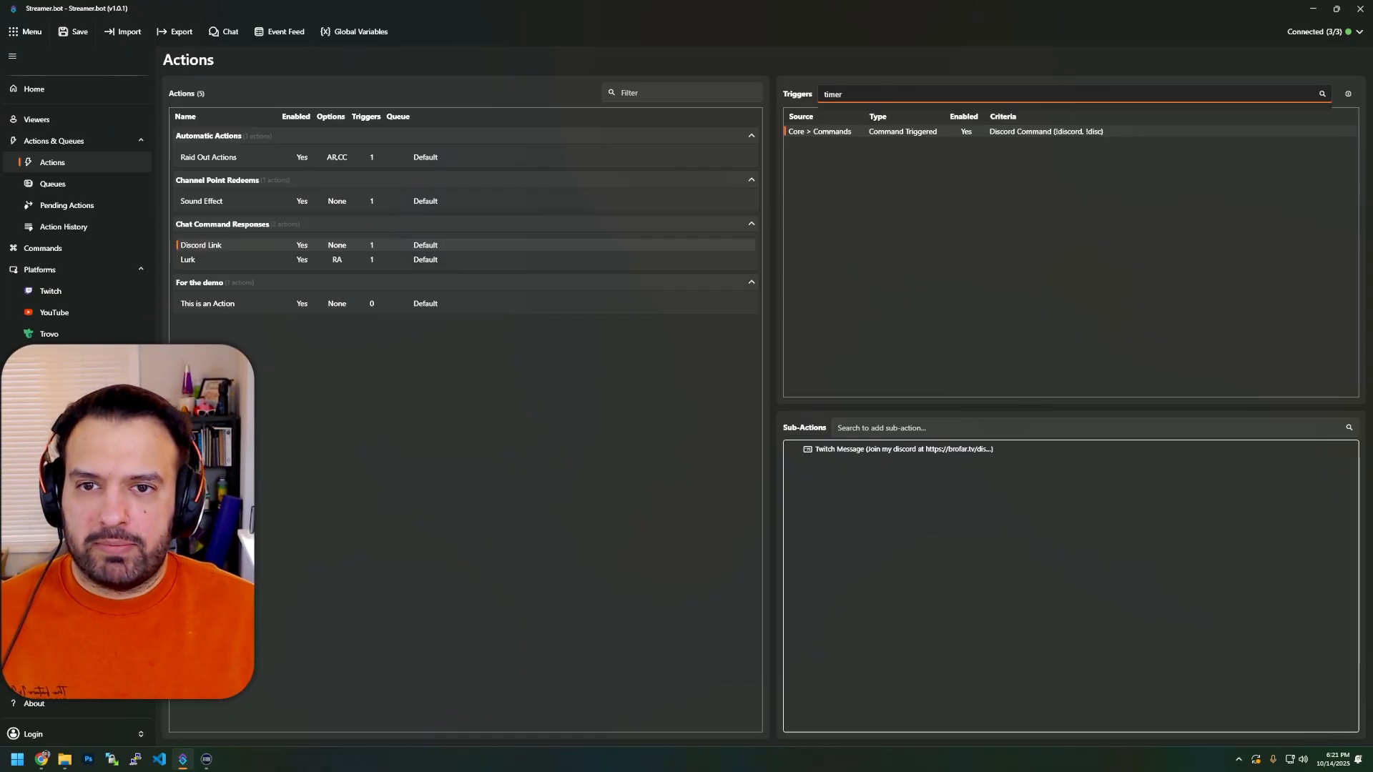
{"action": "key", "text": "ctrl+a"}
{"action": "key", "text": "BackSpace"}
{"action": "type", "text": "tim"}
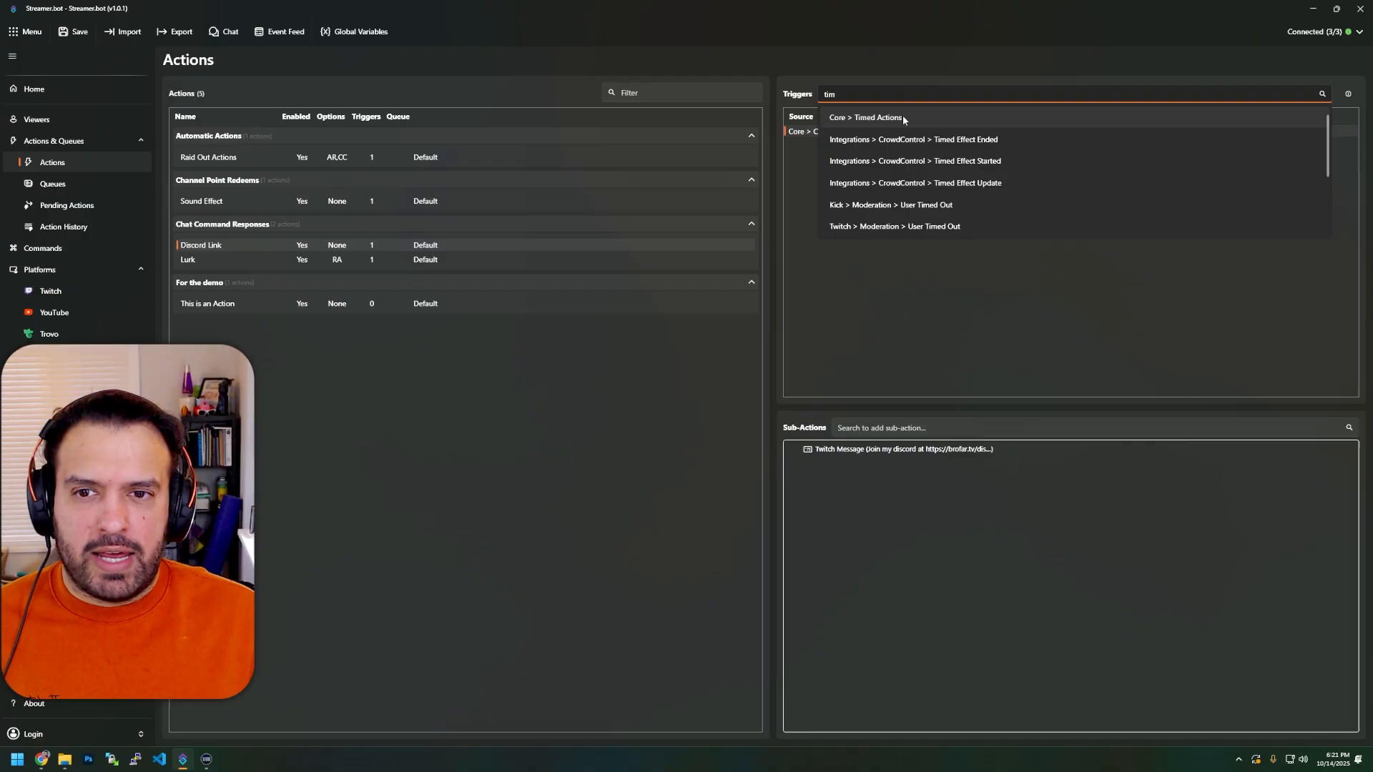
{"action": "left_click", "coordinate": [903, 117]}
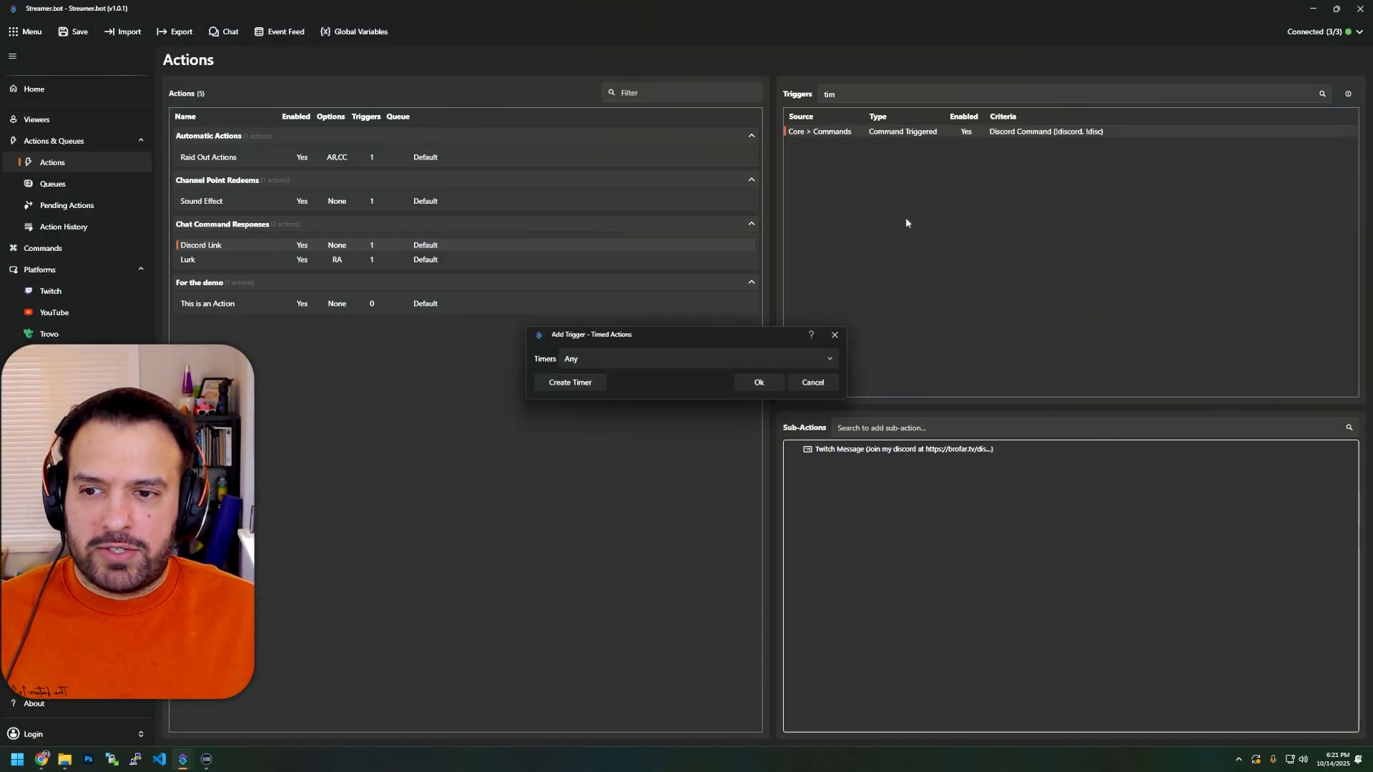
{"action": "left_click_drag", "start_coordinate": [680, 334], "coordinate": [793, 167]}
{"action": "left_click", "coordinate": [771, 191]}
{"action": "left_click", "coordinate": [744, 220]}
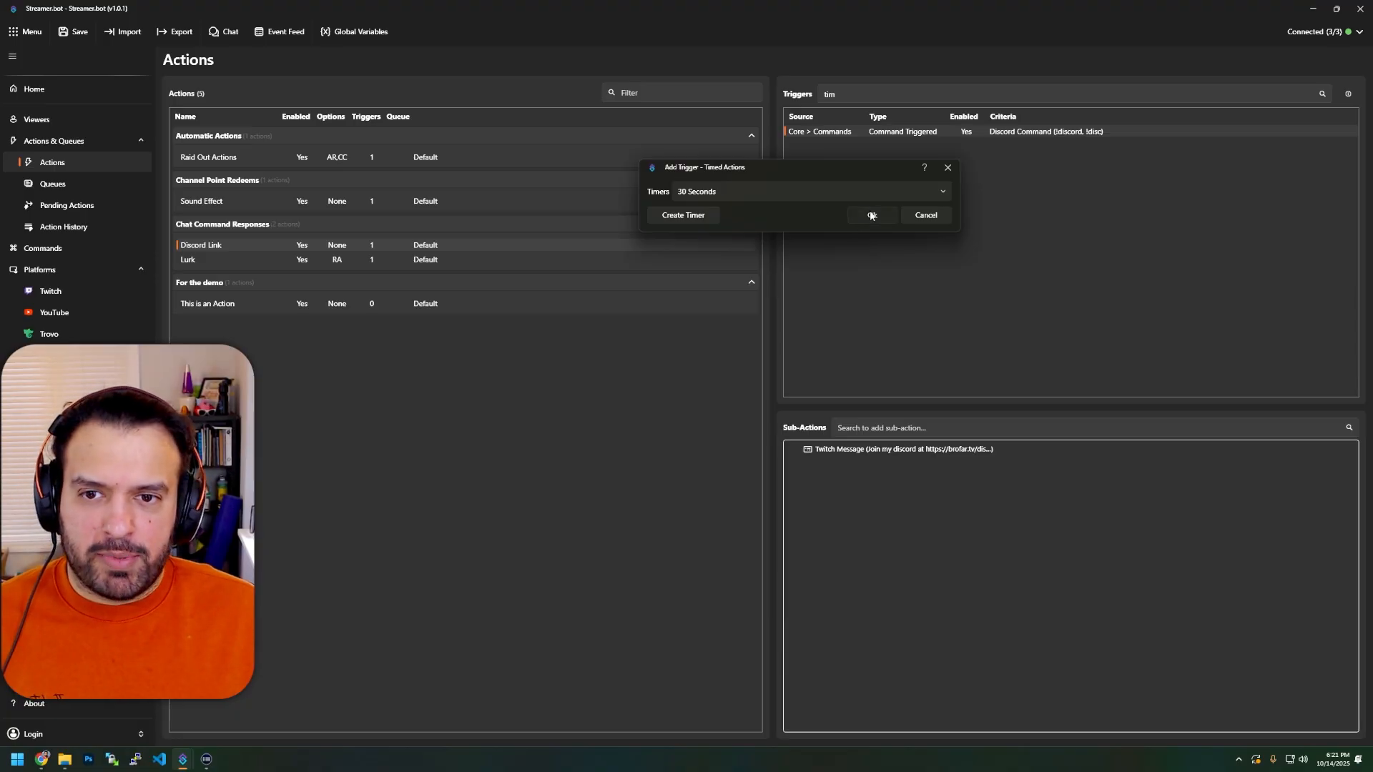
{"action": "left_click", "coordinate": [872, 215]}
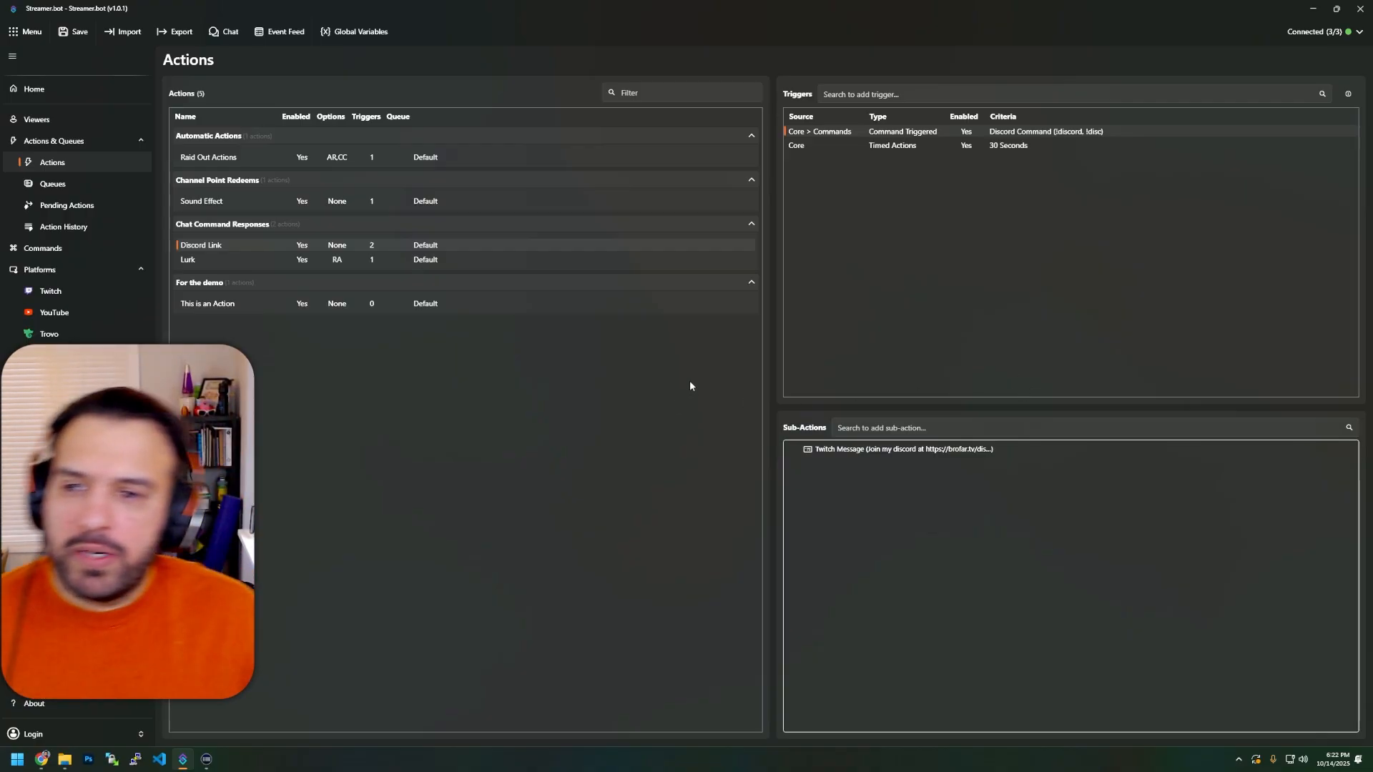
Create an action named "Mute Me" in the Channel Point Redeems group.
{"action": "right_click", "coordinate": [704, 330]}
{"action": "left_click", "coordinate": [714, 334]}
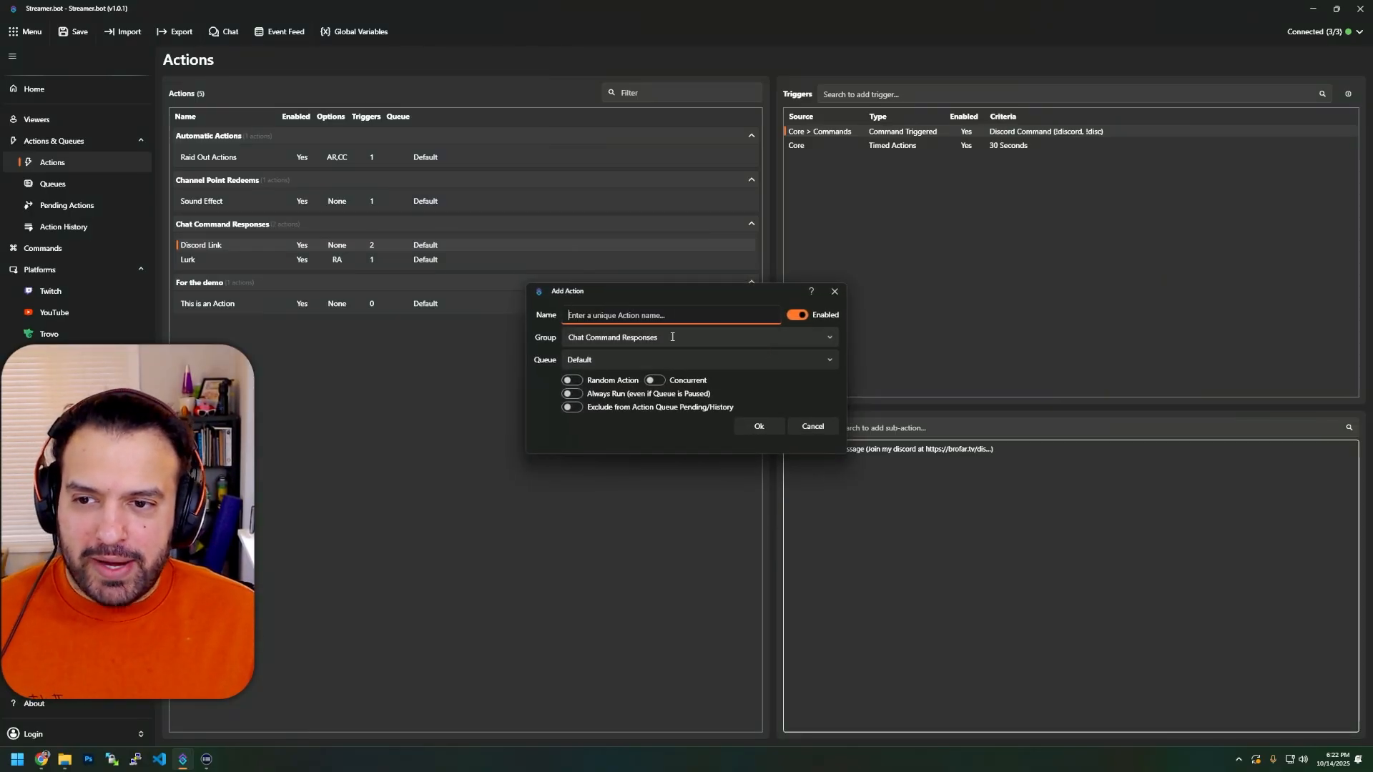
{"action": "type", "text": "Mute Me"}
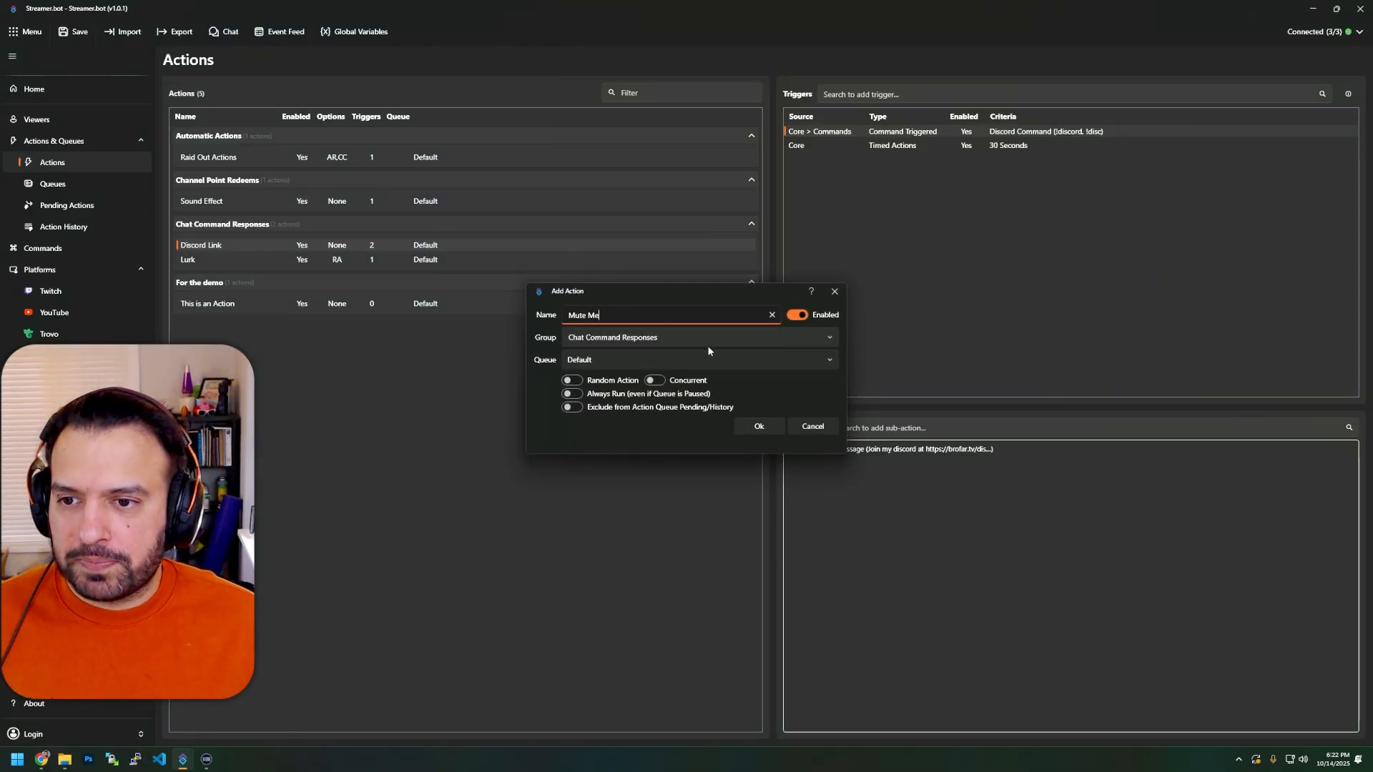
{"action": "key", "text": "Tab"}
{"action": "left_click", "coordinate": [831, 337]}
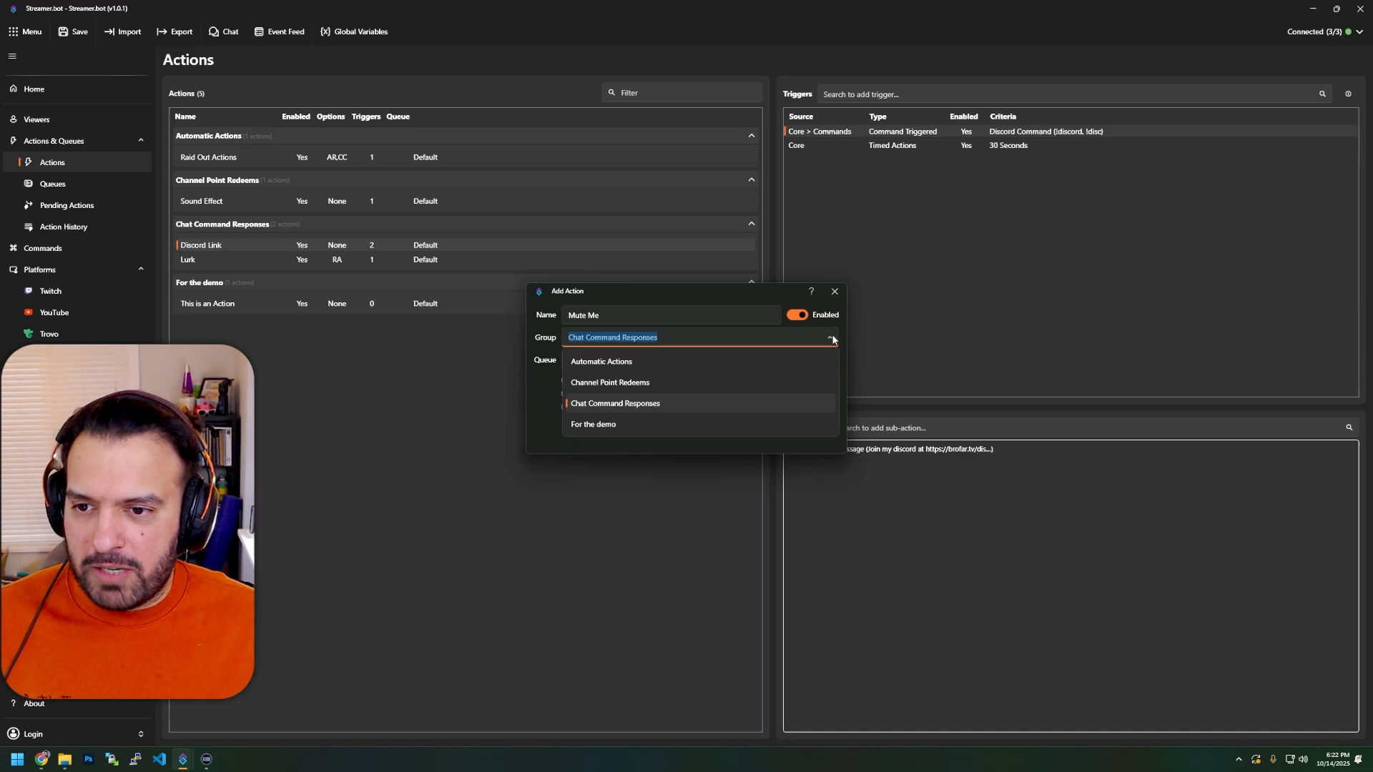
{"action": "left_click", "coordinate": [693, 380]}
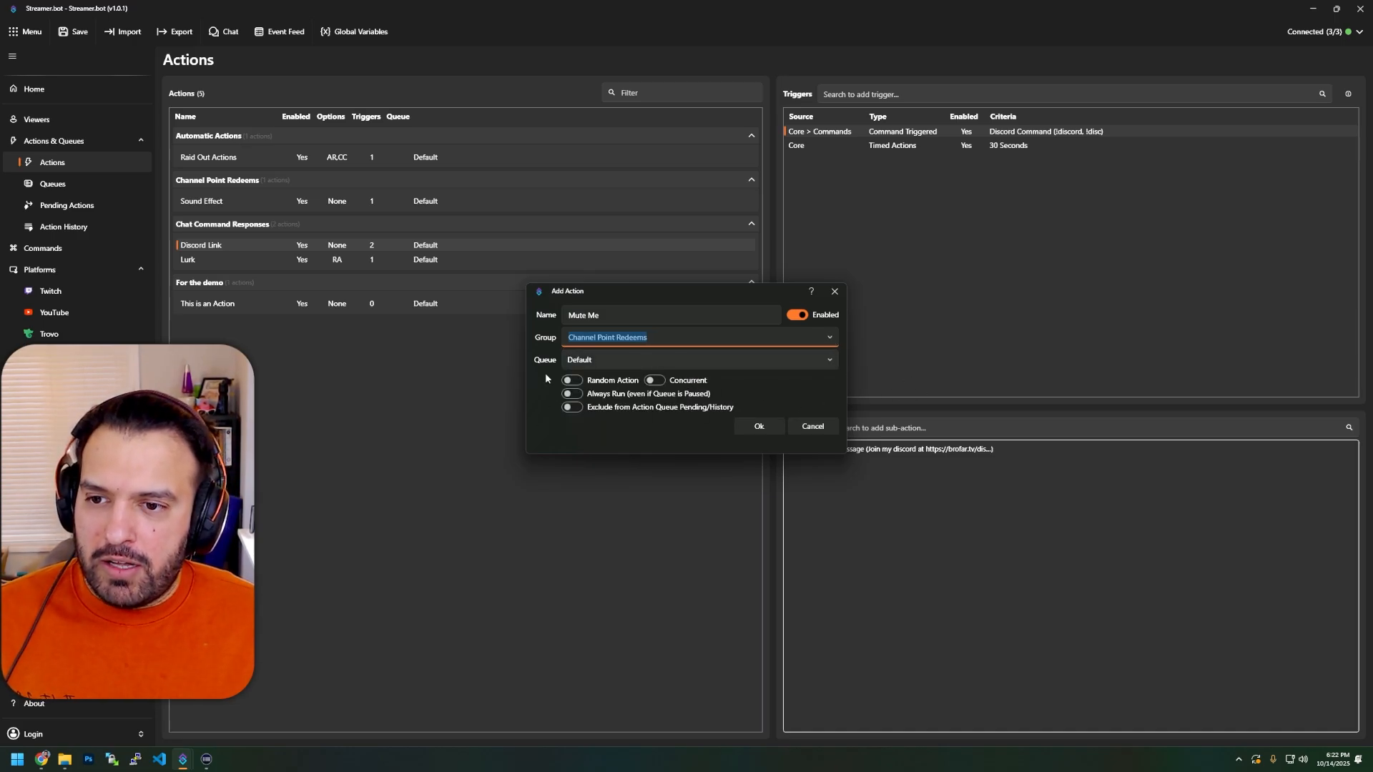
{"action": "left_click", "coordinate": [756, 427]}
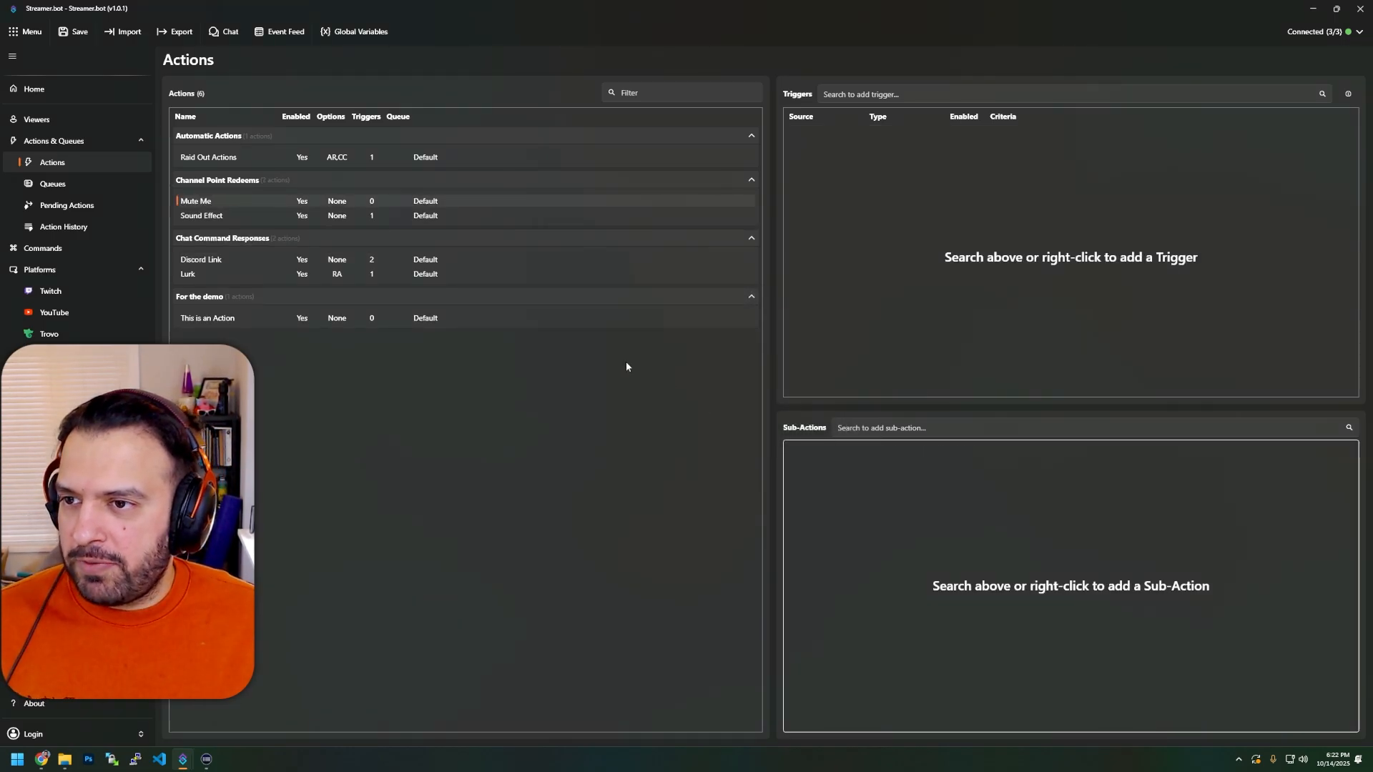
Start adding a Twitch Channel Reward trigger of type Reward Redemption to the Mute Me action.
{"action": "right_click", "coordinate": [1014, 208]}
{"action": "left_click", "coordinate": [847, 93]}
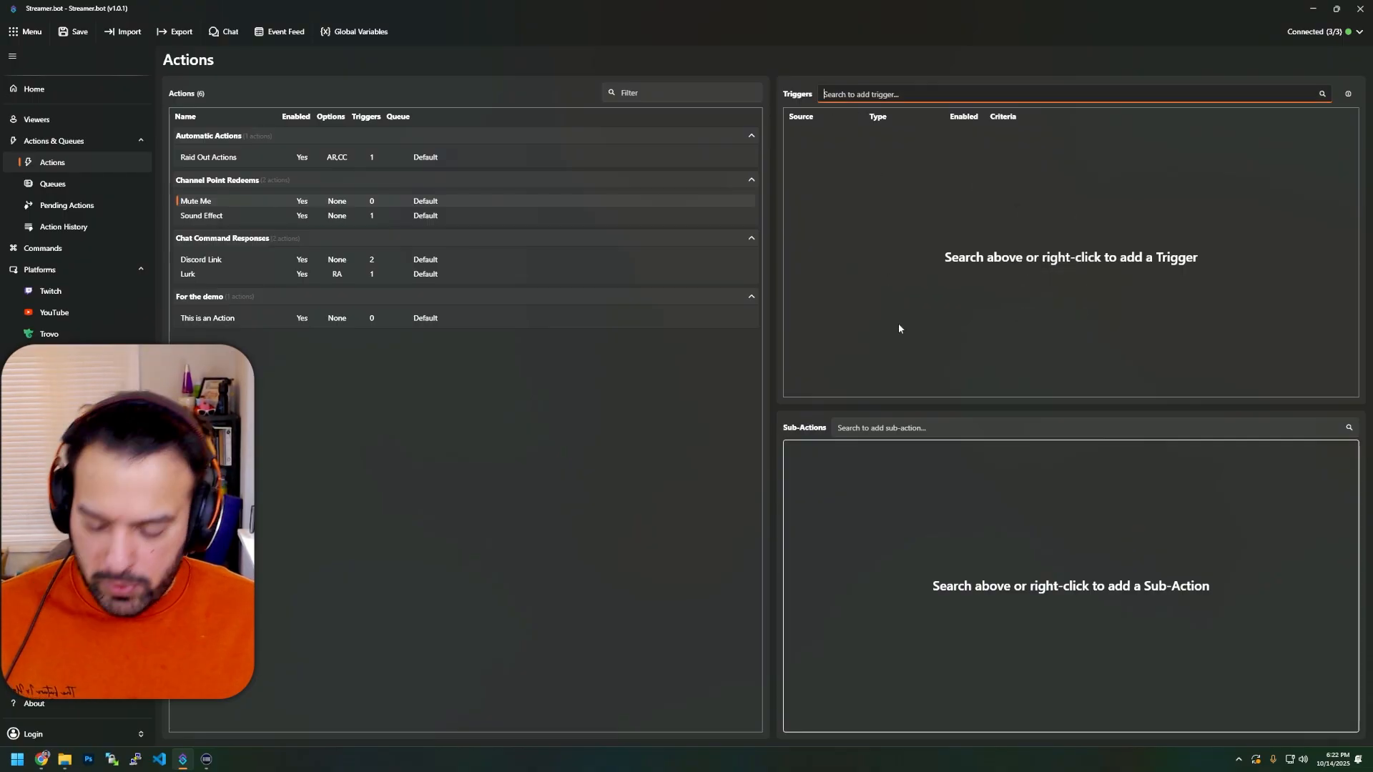
{"action": "type", "text": "nnel p"}
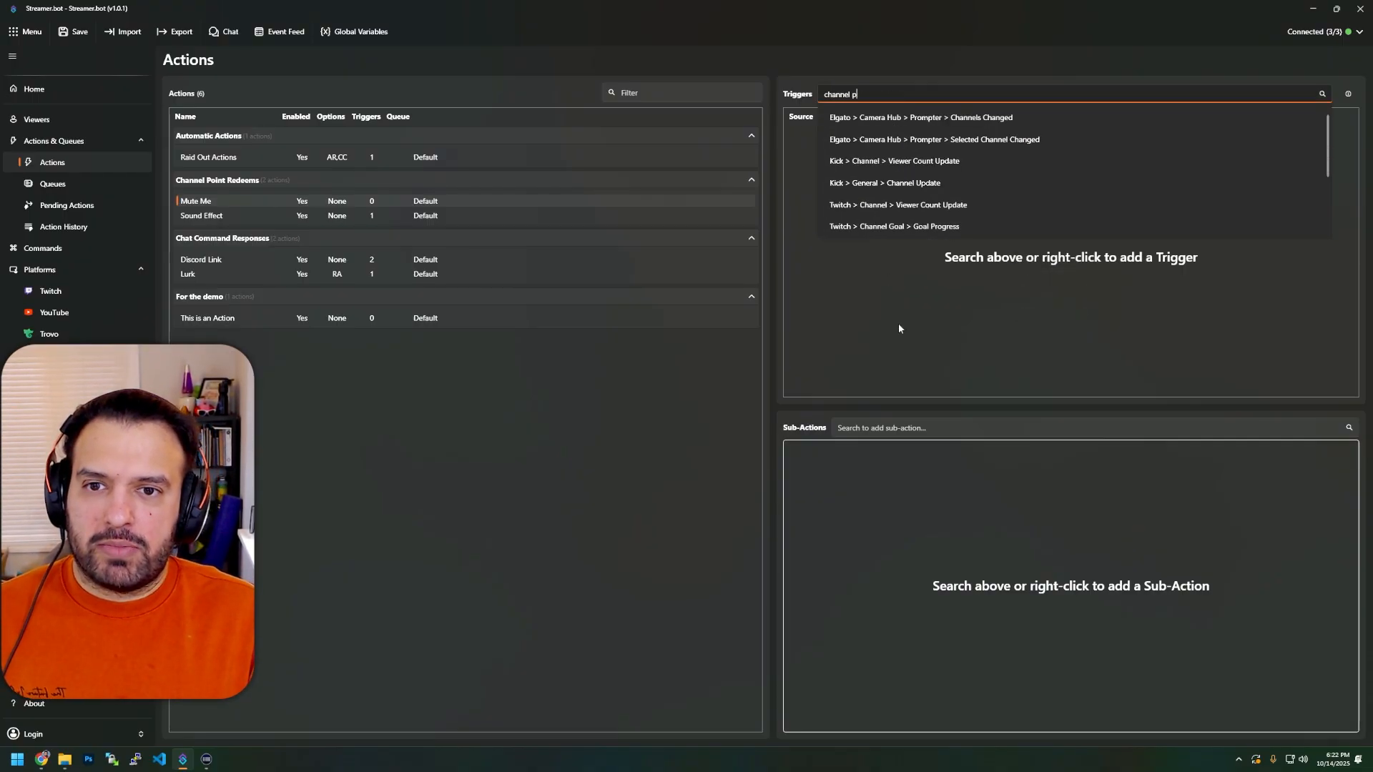
{"action": "key", "text": "ctrl+a"}
{"action": "type", "text": "rewar"}
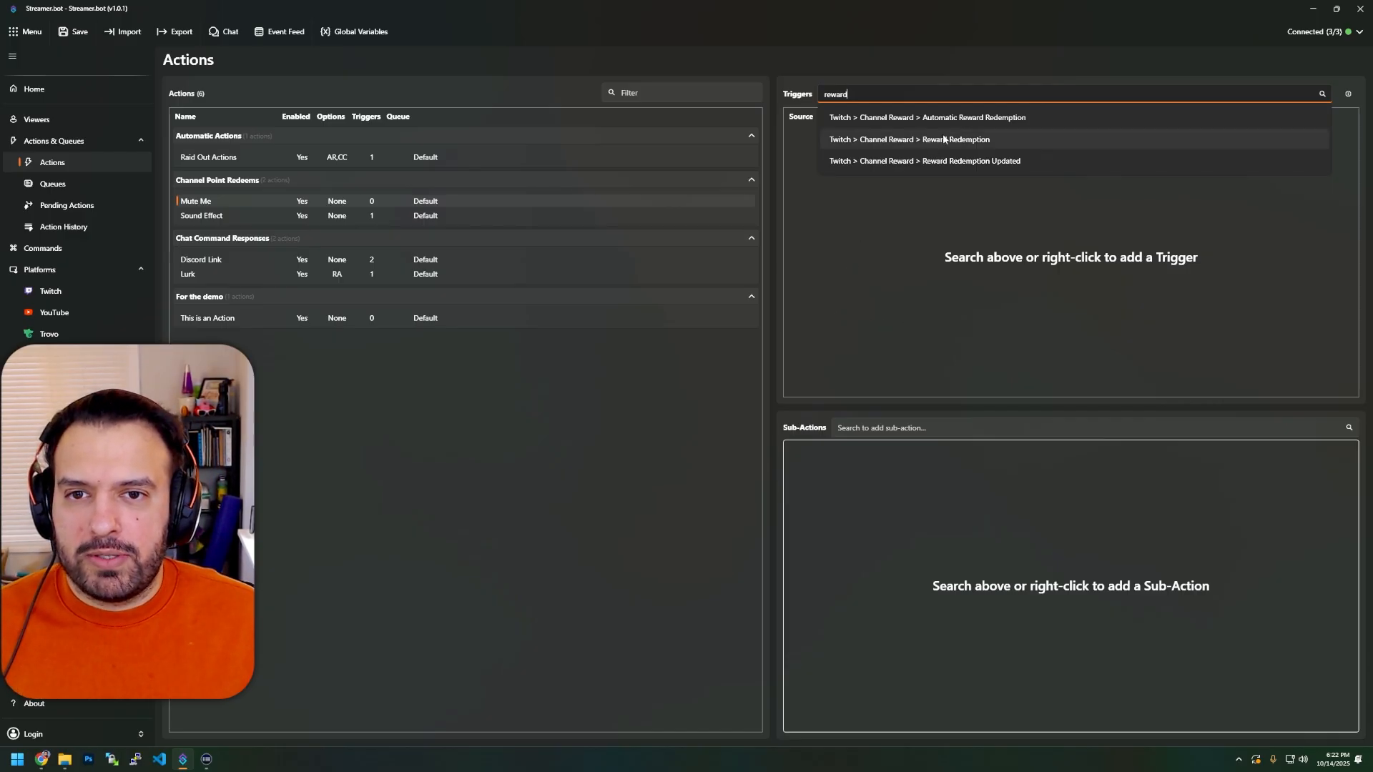
{"action": "left_click", "coordinate": [887, 139]}
{"action": "left_click_drag", "start_coordinate": [608, 339], "coordinate": [703, 261]}
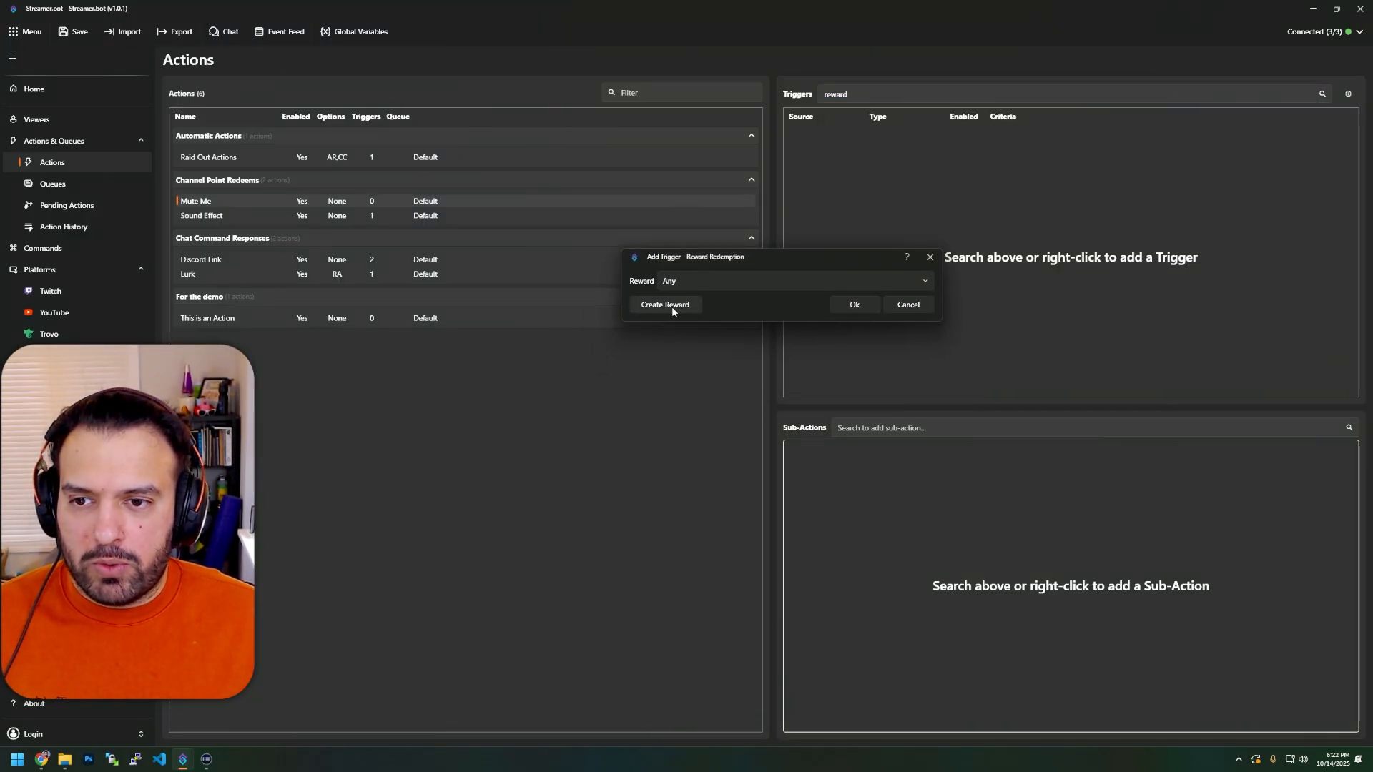
Start a new Twitch channel reward named "Mute Me" with the description "Mute Bro for 5 Seconds".
{"action": "left_click", "coordinate": [665, 305]}
{"action": "left_click", "coordinate": [644, 229]}
{"action": "type", "text": "Mute Me"}
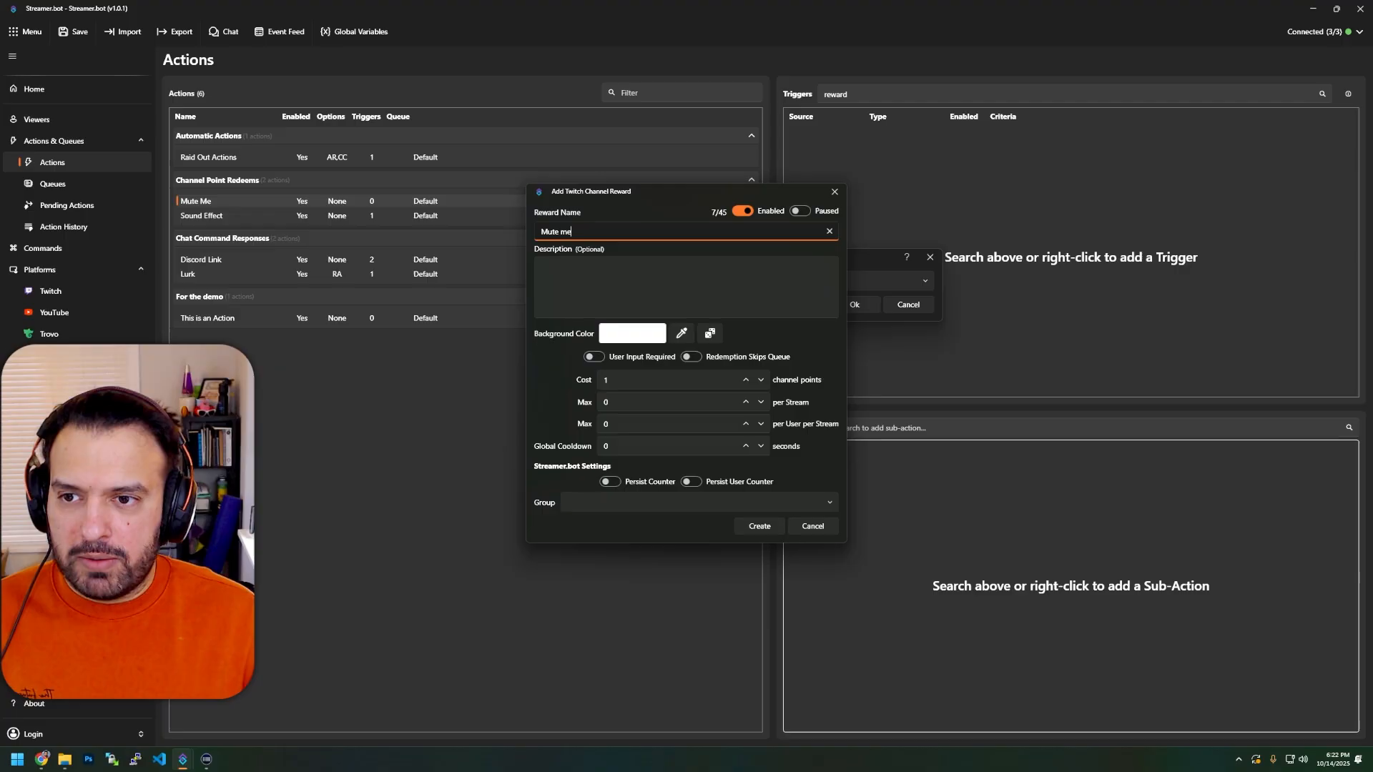
{"action": "left_click", "coordinate": [600, 292]}
{"action": "type", "text": "Mute Bro for "}
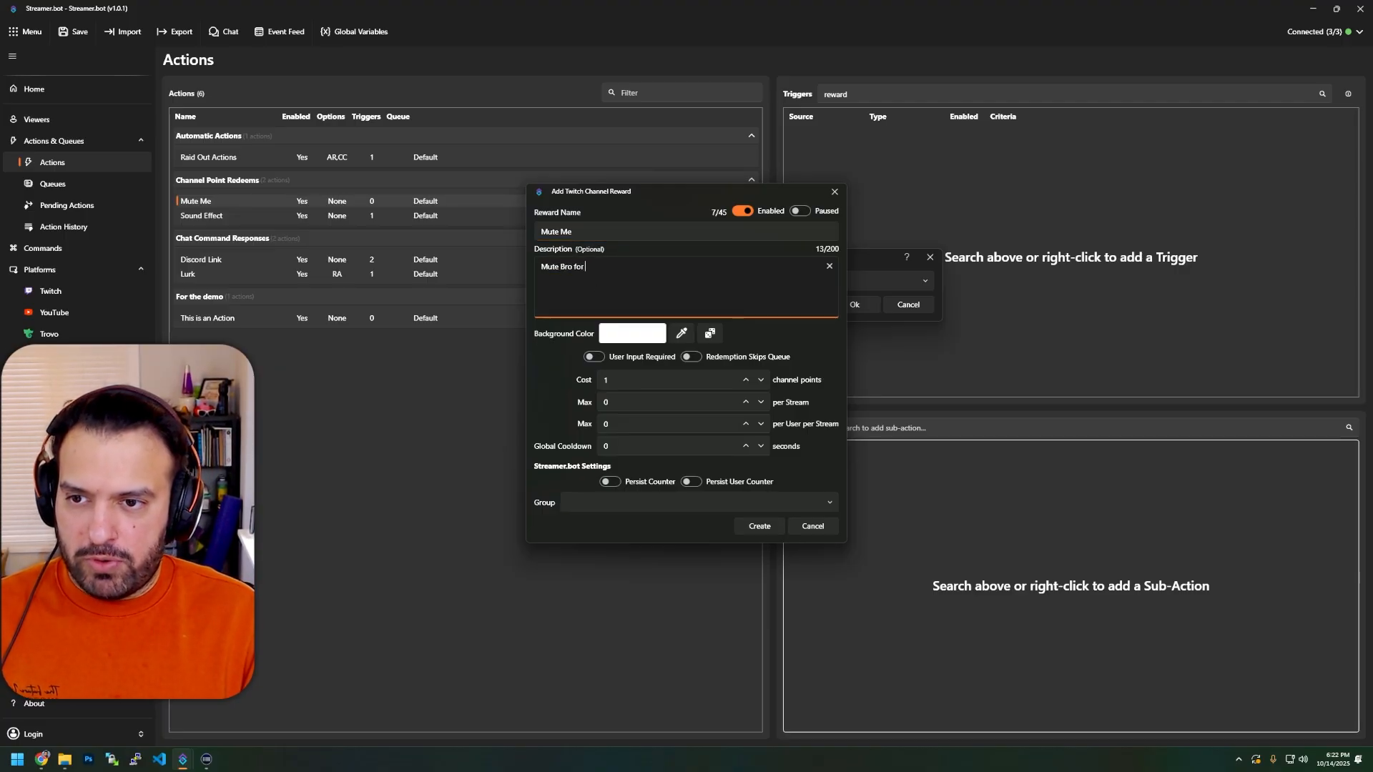
{"action": "type", "text": "5 Seconds"}
{"action": "key", "text": "Tab"}
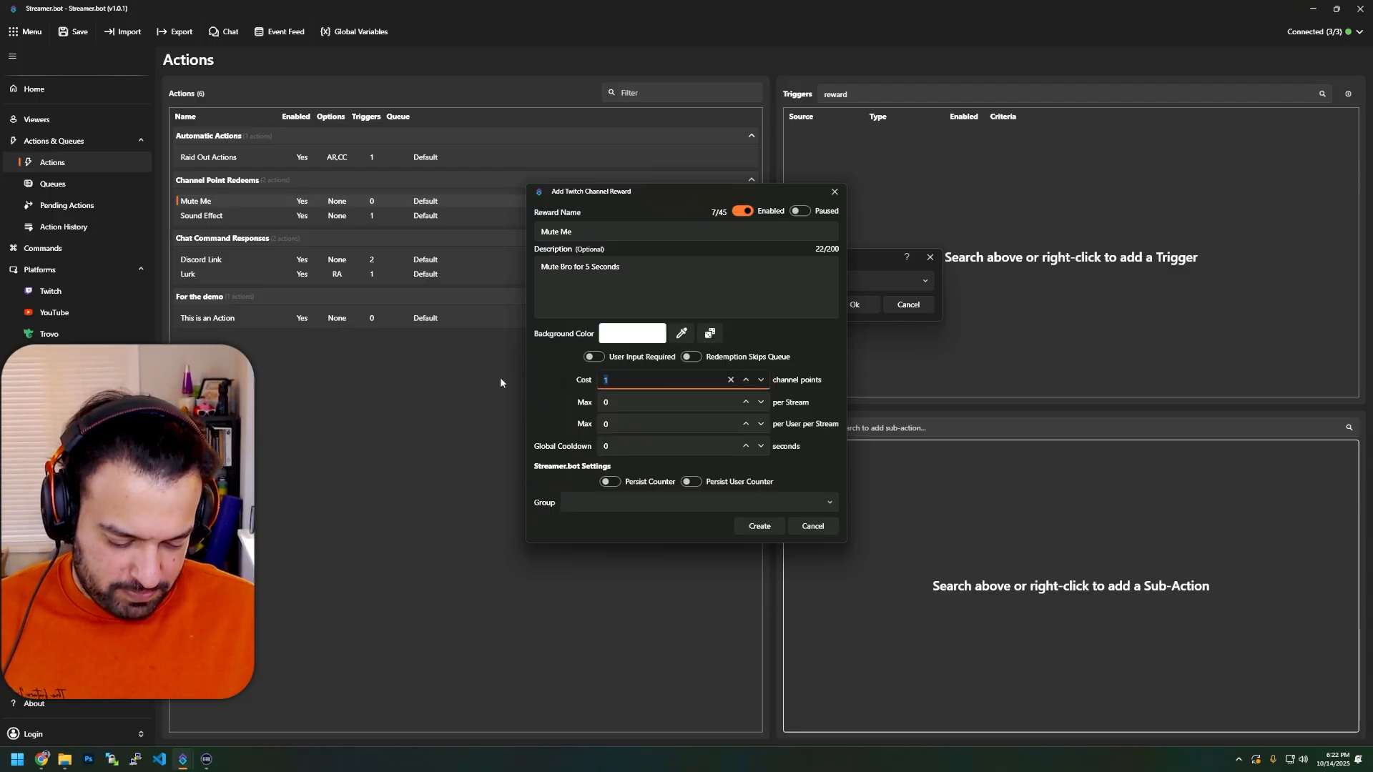
Create the reward with a cost of 500 channel points and a 600-second global cooldown, and save the trigger using it.
{"action": "type", "text": "500"}
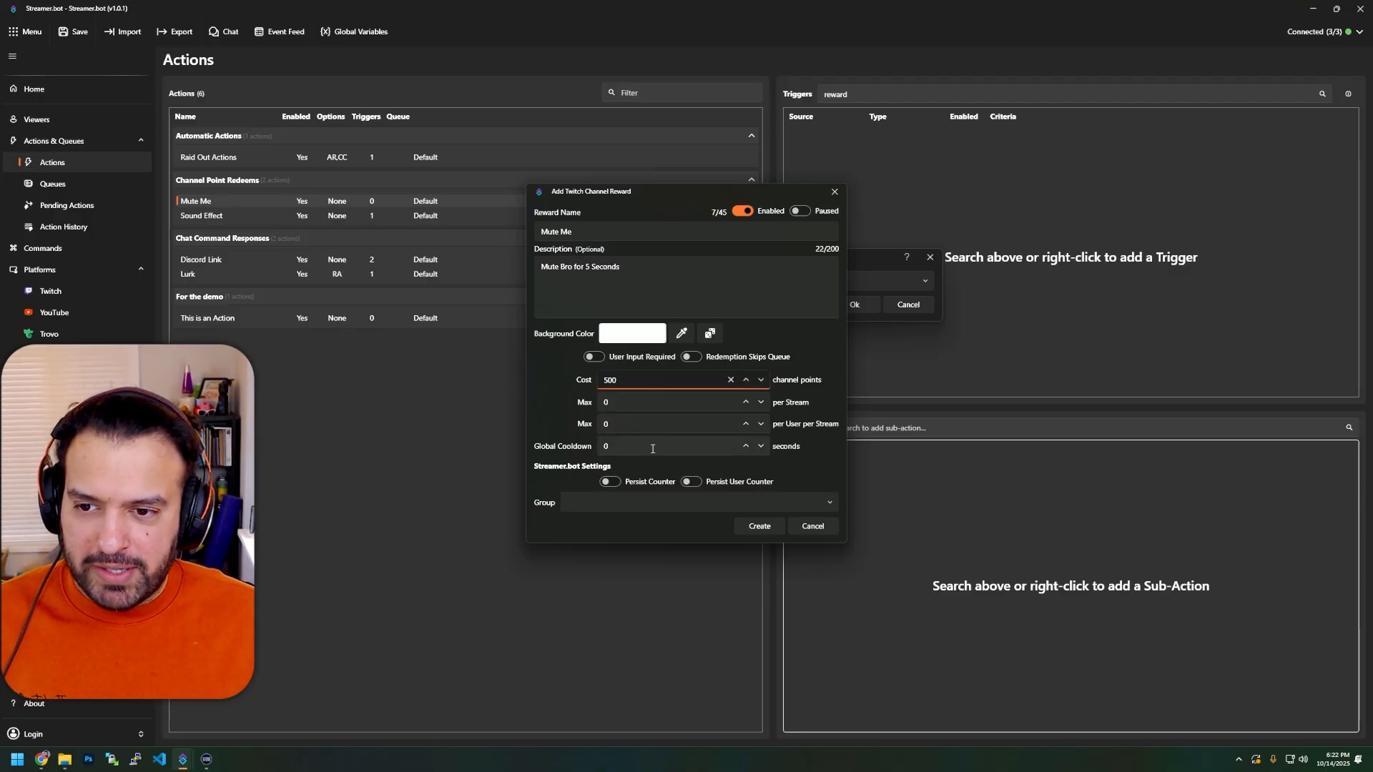
{"action": "key", "text": "Tab"}
{"action": "key", "text": "Tab"}
{"action": "key", "text": "Tab"}
{"action": "type", "text": "600"}
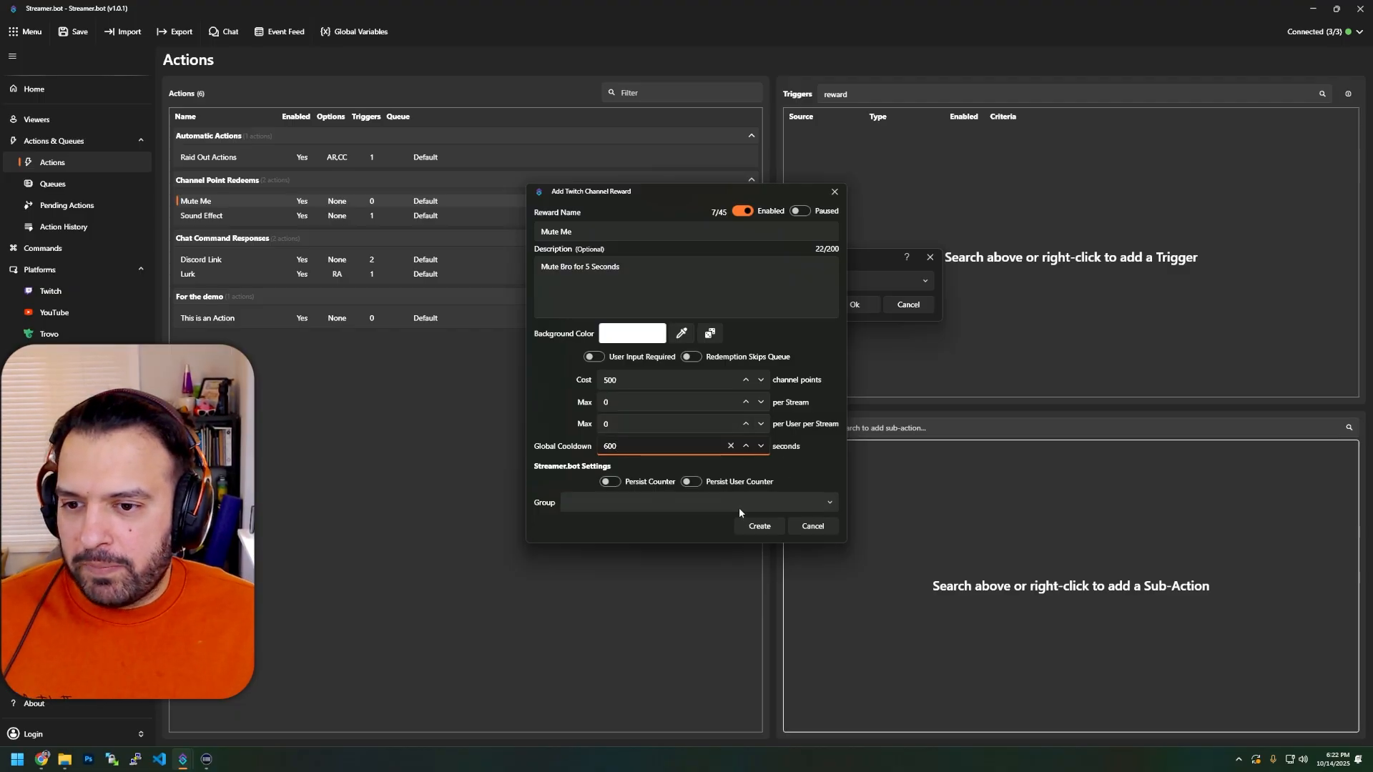
{"action": "left_click", "coordinate": [761, 502]}
{"action": "left_click", "coordinate": [829, 504]}
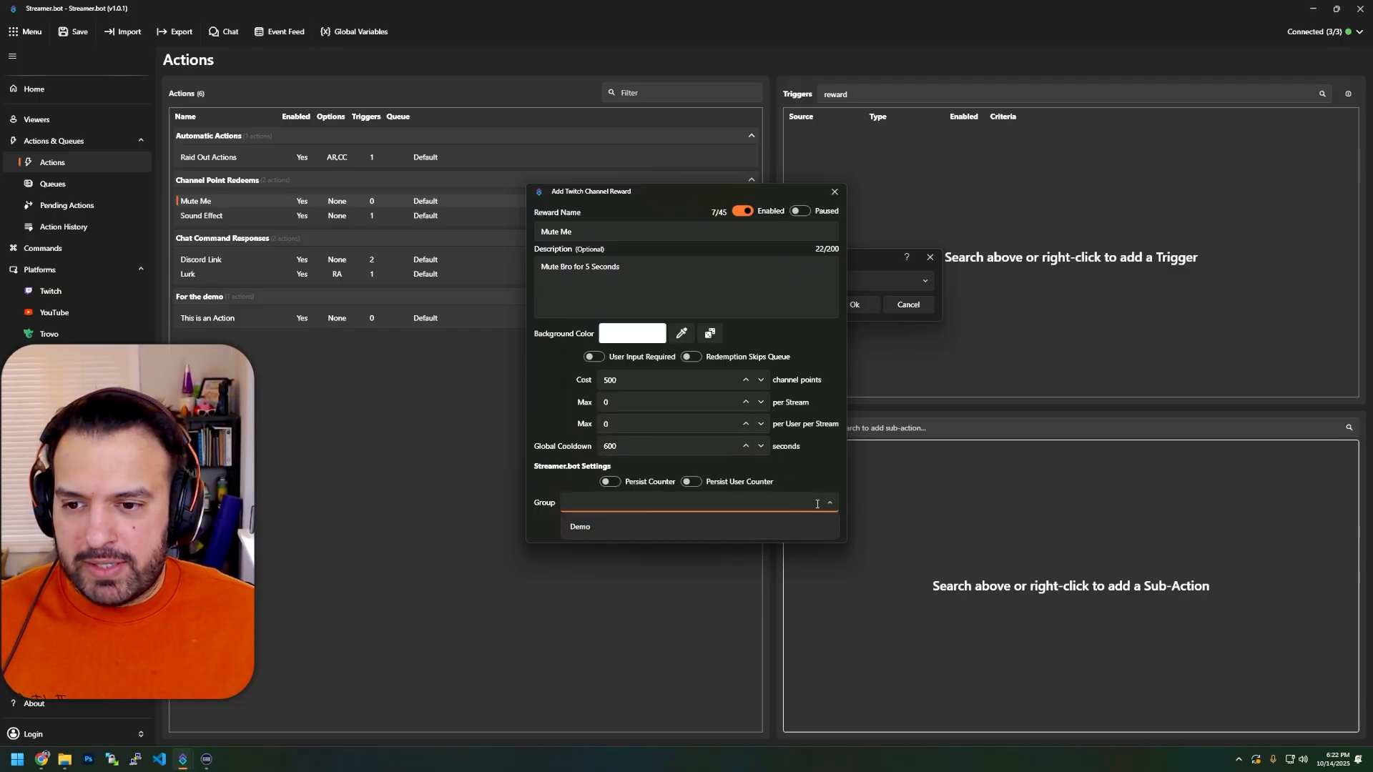
{"action": "left_click", "coordinate": [768, 525]}
{"action": "left_click", "coordinate": [762, 526]}
{"action": "left_click", "coordinate": [844, 307]}
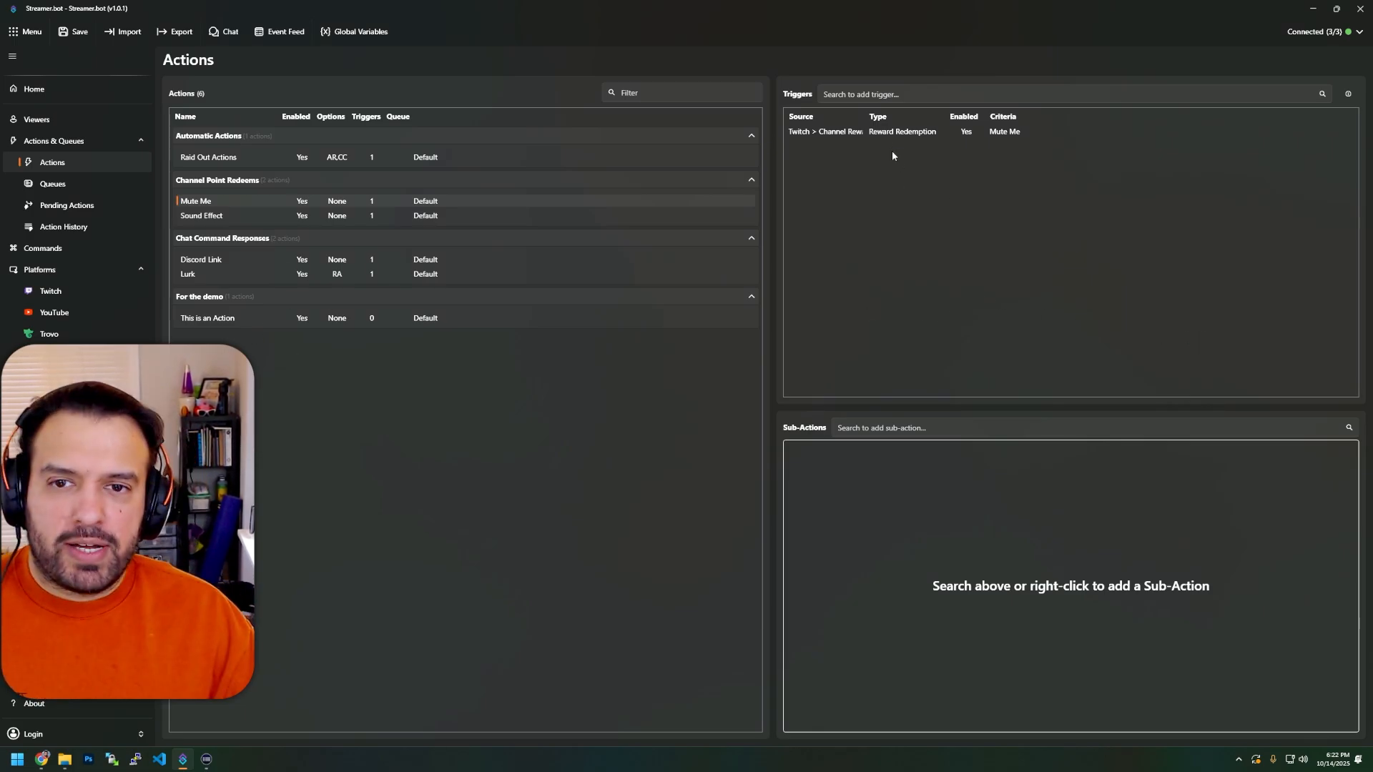
Widen the Source column of the triggers list and switch to OBS Studio.
{"action": "left_click_drag", "start_coordinate": [866, 116], "coordinate": [922, 117]}
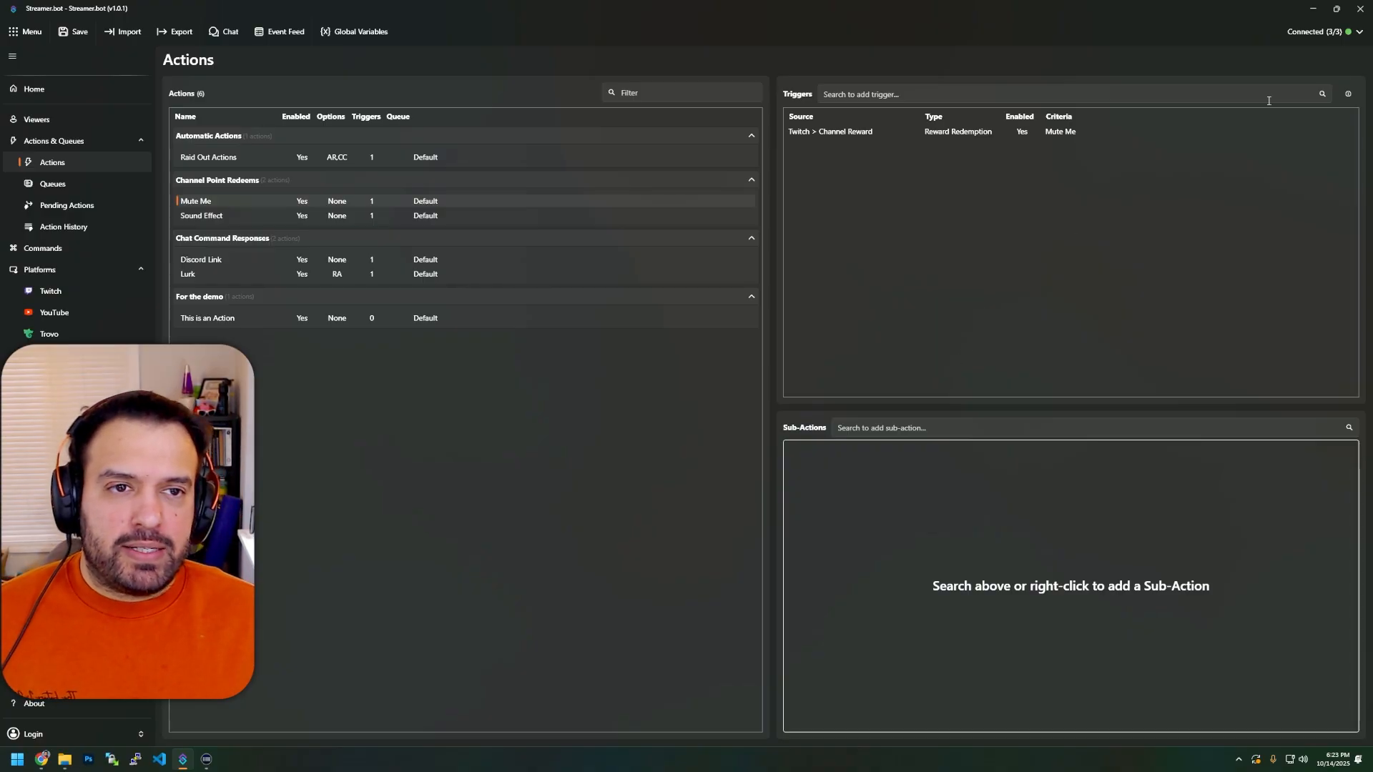
{"action": "left_click_drag", "start_coordinate": [1372, 179], "coordinate": [687, 1]}
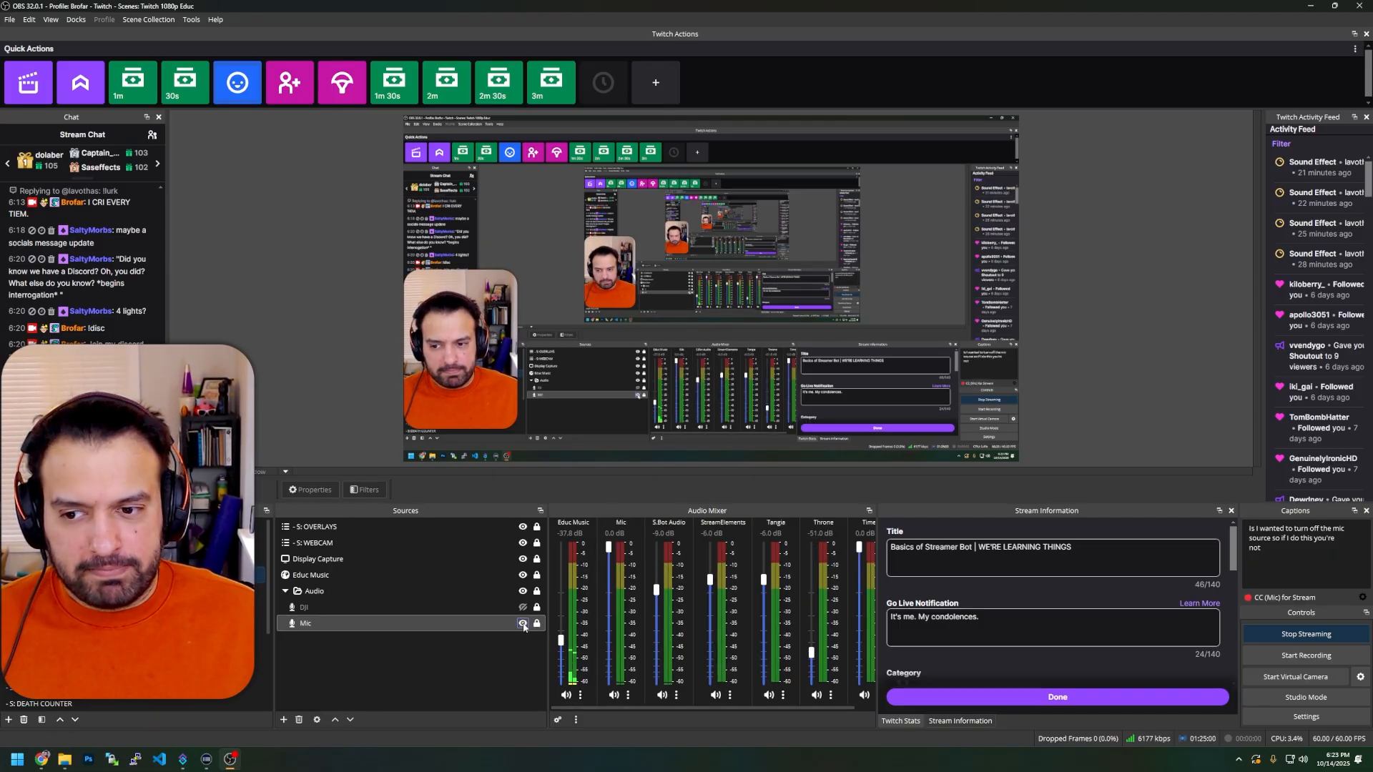
Switch back to Streamer.bot and examine the OBS Studio source sub-actions available for the Mute Me action.
{"action": "left_click_drag", "start_coordinate": [808, 6], "coordinate": [1372, 100]}
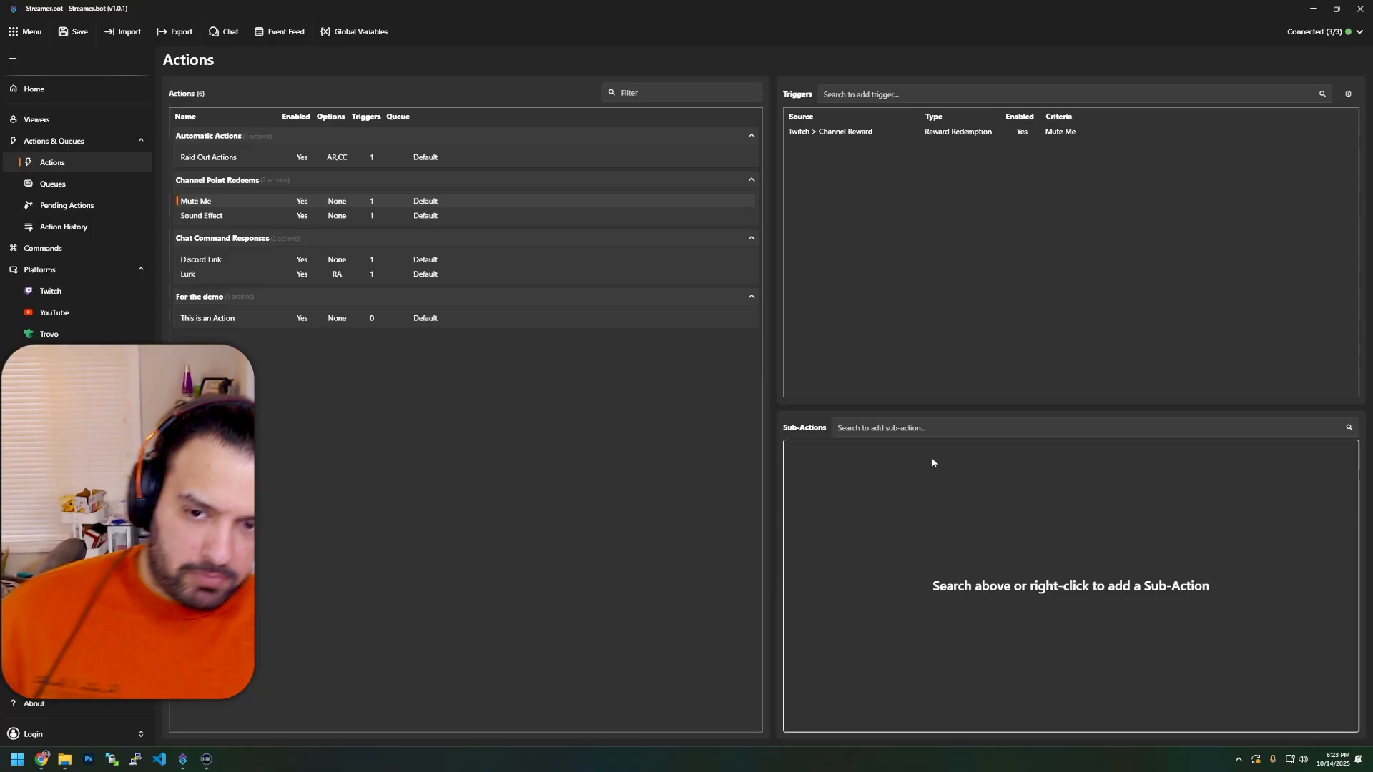
{"action": "right_click", "coordinate": [873, 466]}
{"action": "mouse_move", "coordinate": [890, 557]}
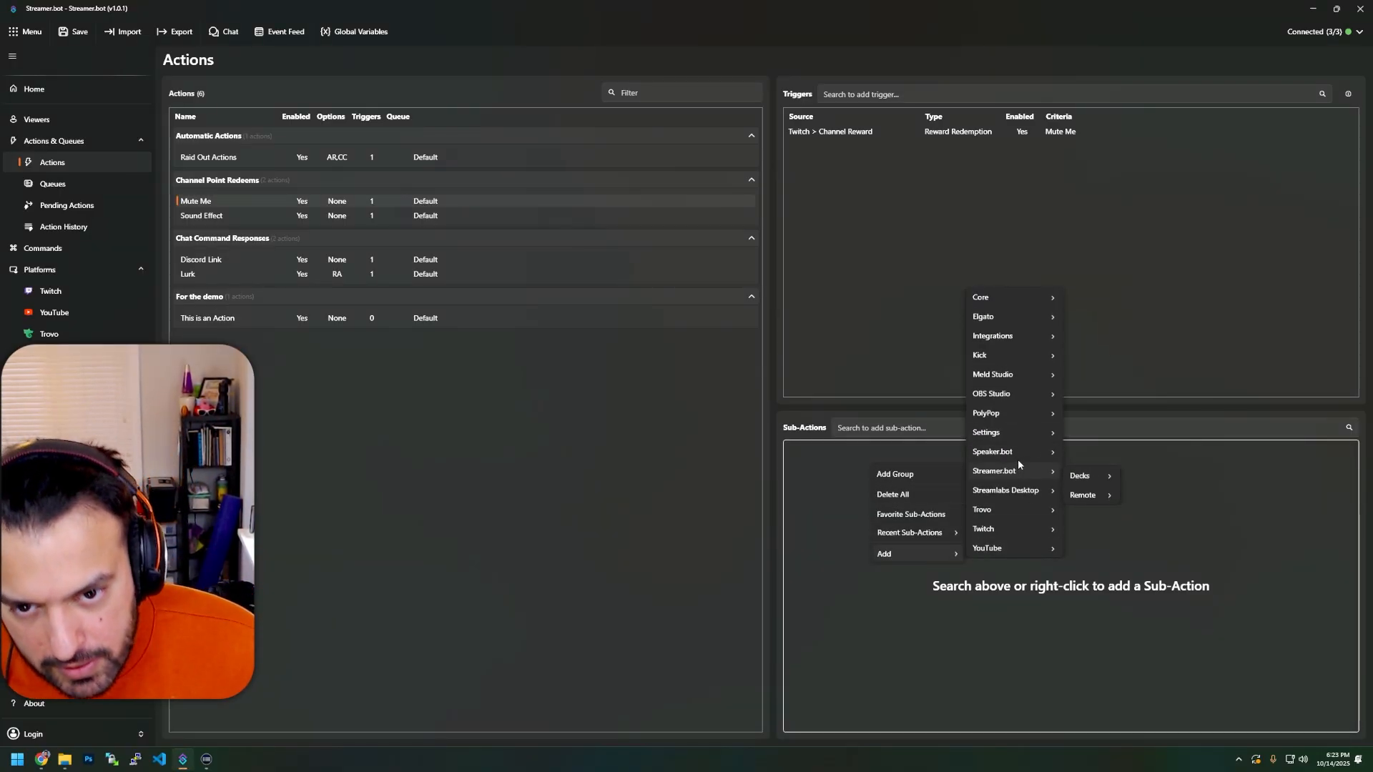
{"action": "mouse_move", "coordinate": [1012, 398]}
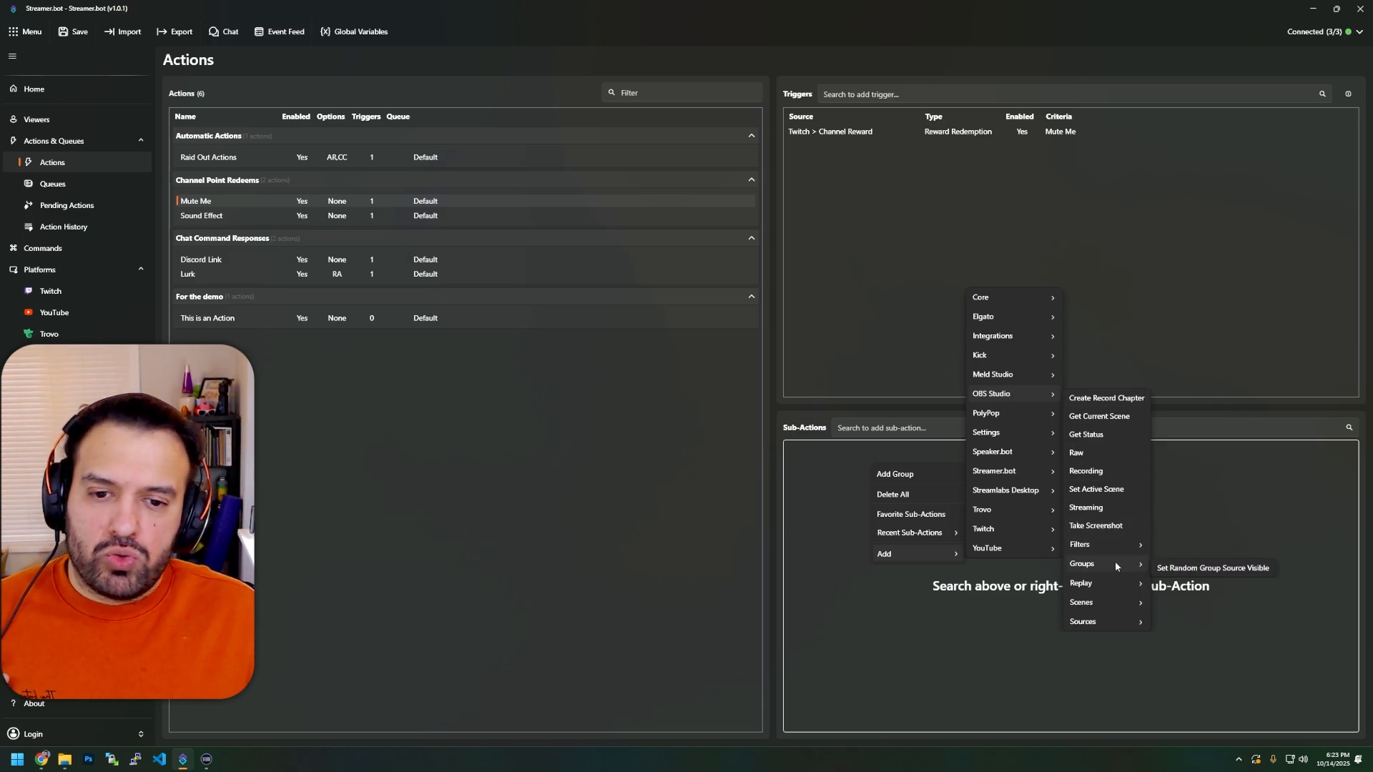
{"action": "mouse_move", "coordinate": [1098, 627]}
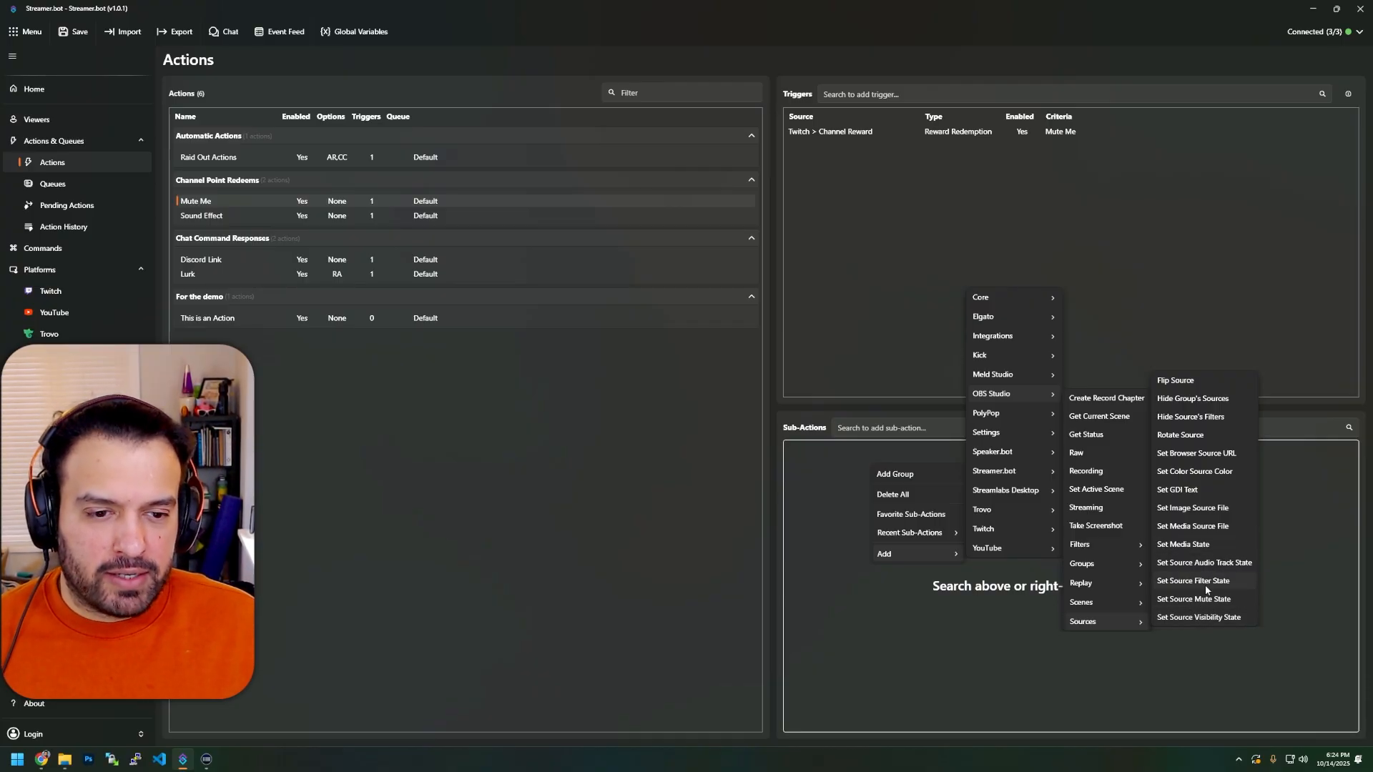
{"action": "key", "text": "Escape"}
{"action": "key", "text": "Escape"}
{"action": "key", "text": "Escape"}
{"action": "key", "text": "Escape"}
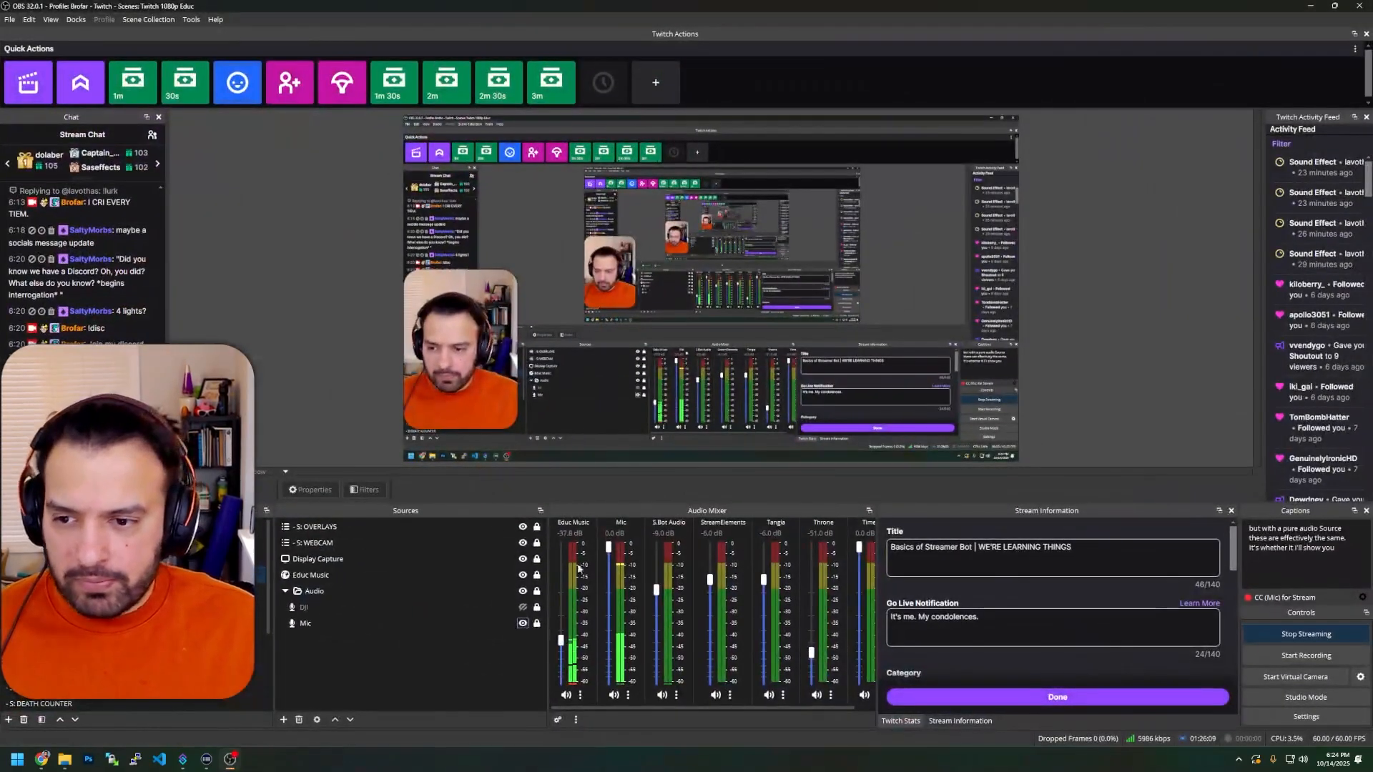
Switch to OBS Studio, mute and unmute Educ Music in the audio mixer, and return to Streamer.bot.
{"action": "left_click", "coordinate": [516, 627]}
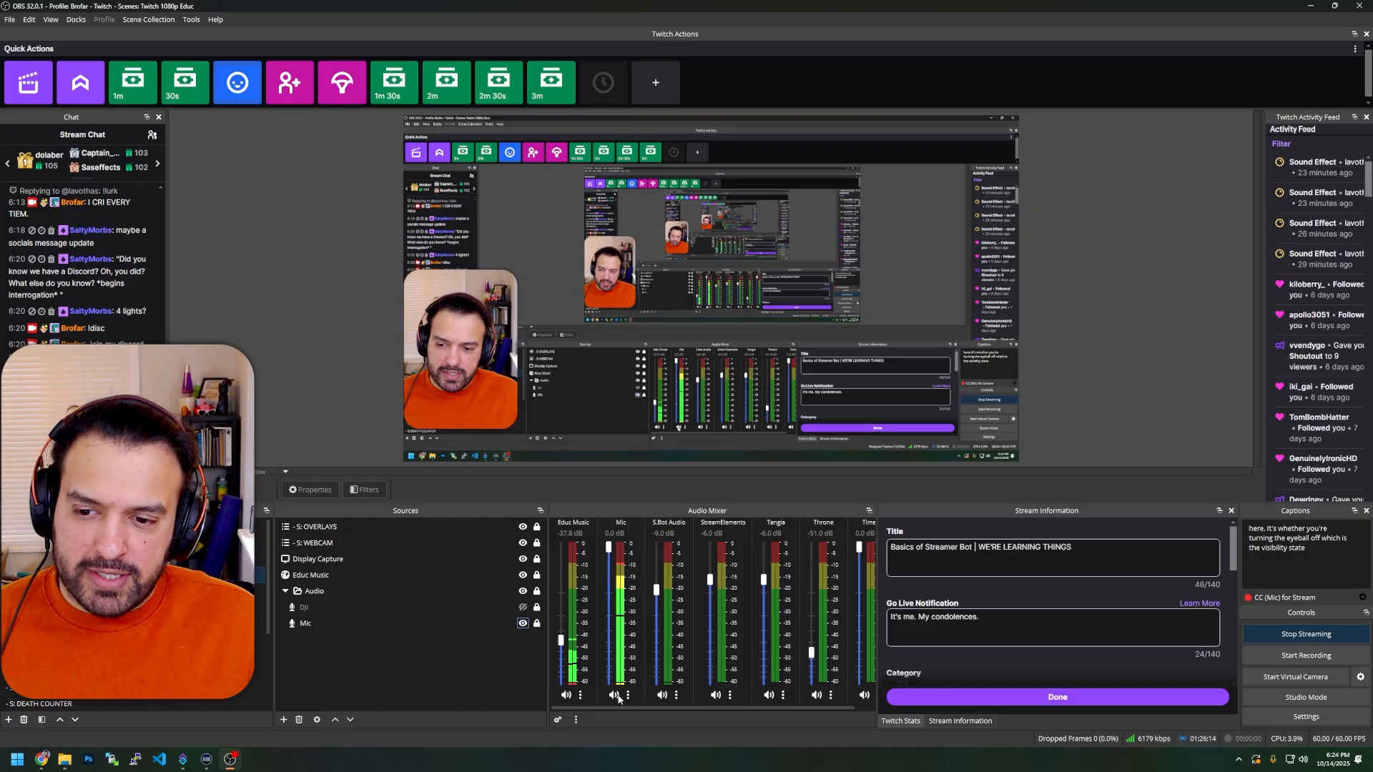
{"action": "left_click", "coordinate": [565, 696]}
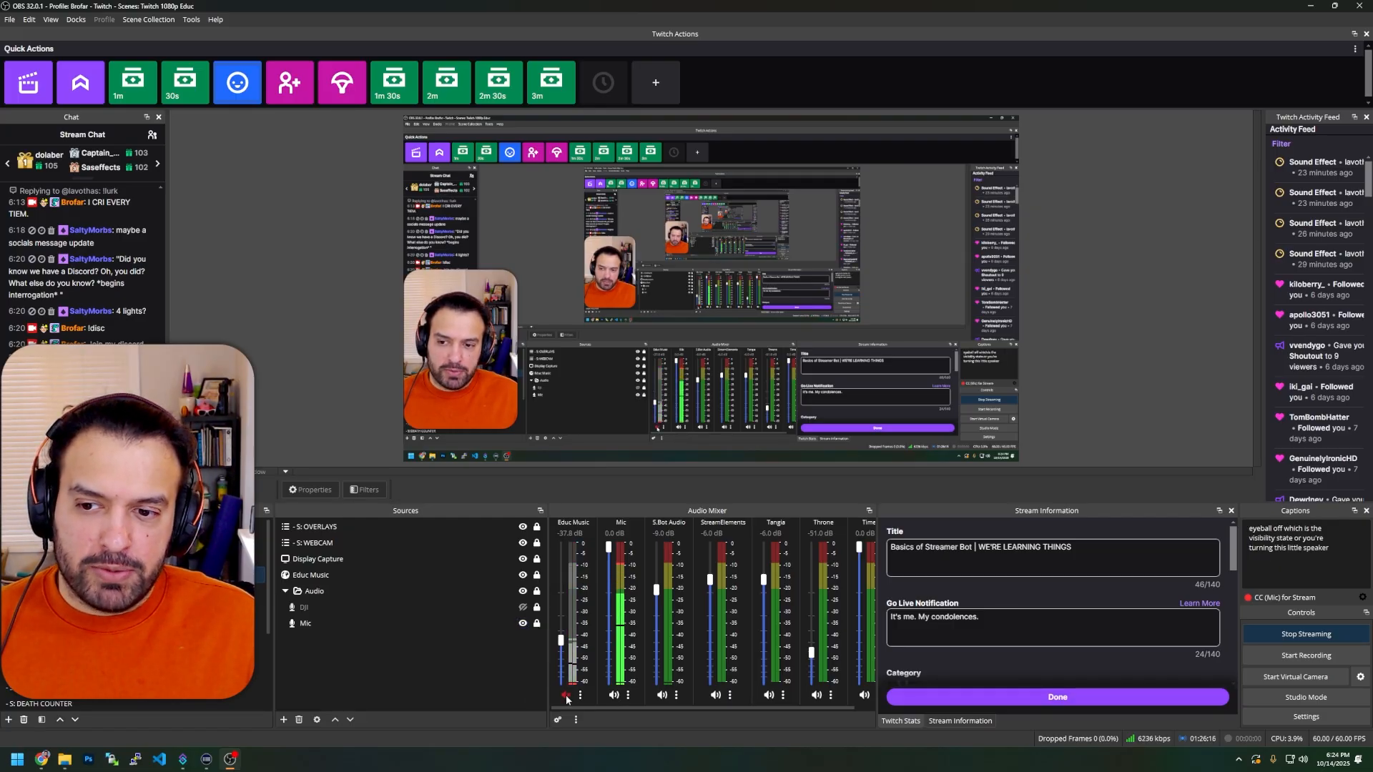
{"action": "left_click", "coordinate": [567, 698]}
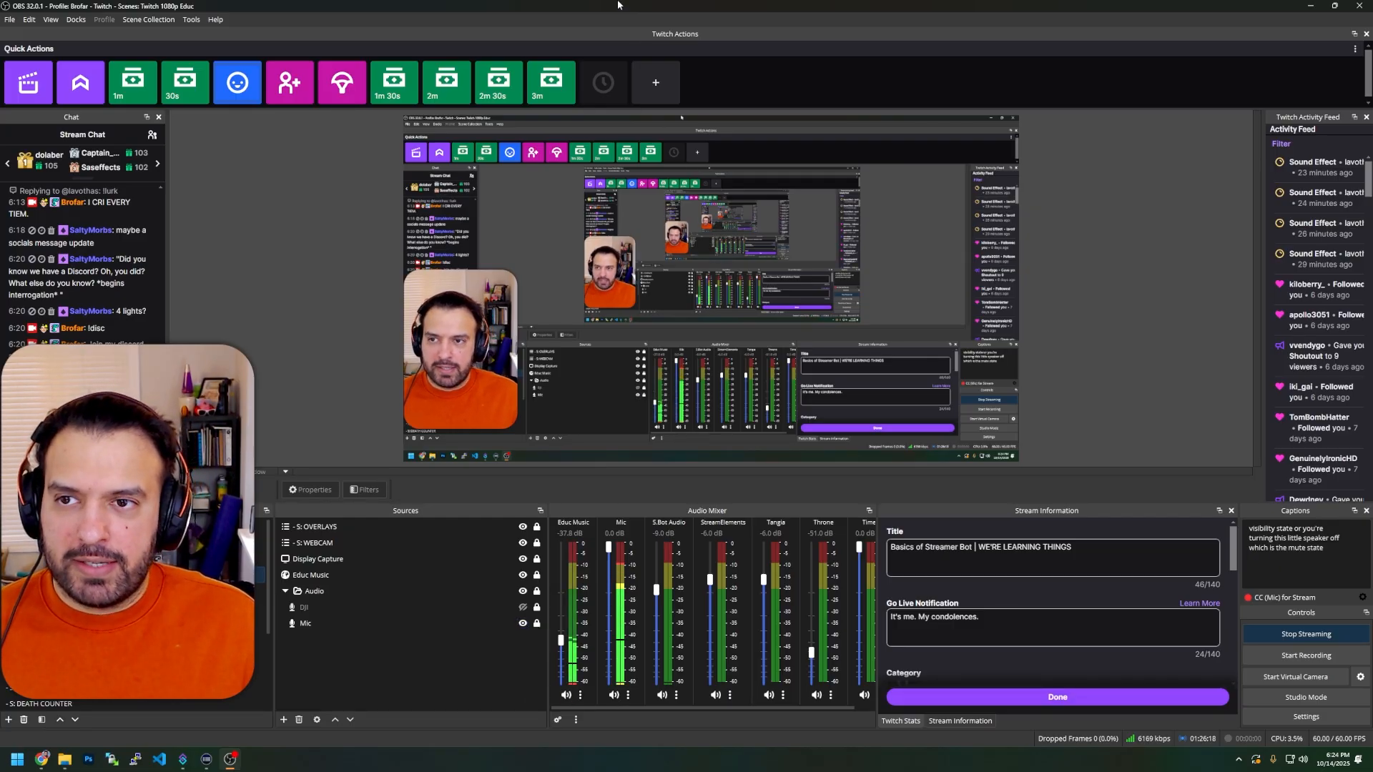
{"action": "left_click_drag", "start_coordinate": [620, 4], "coordinate": [1372, 163]}
Start adding an OBS Studio Set Source Mute State sub-action to the Mute Me action, using the Default connection.
{"action": "right_click", "coordinate": [903, 469]}
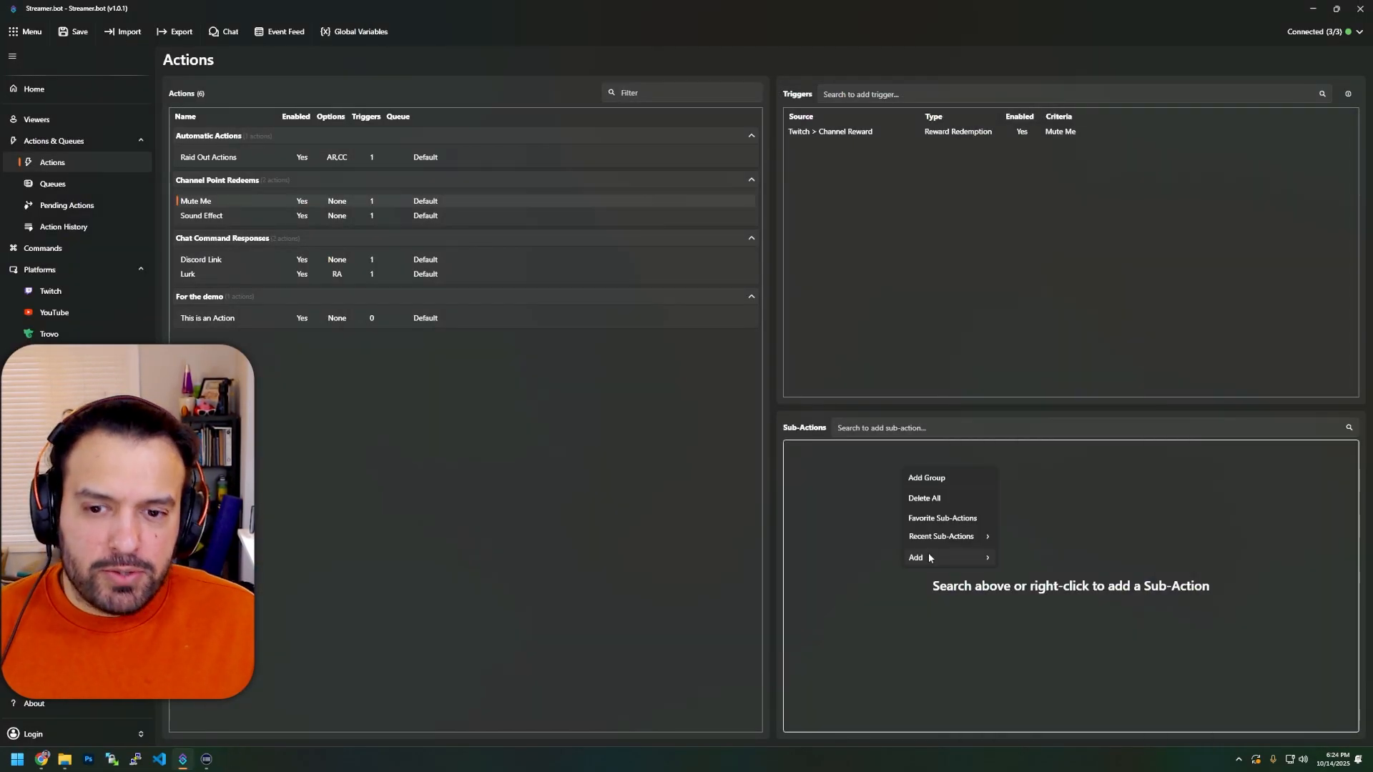
{"action": "mouse_move", "coordinate": [930, 558]}
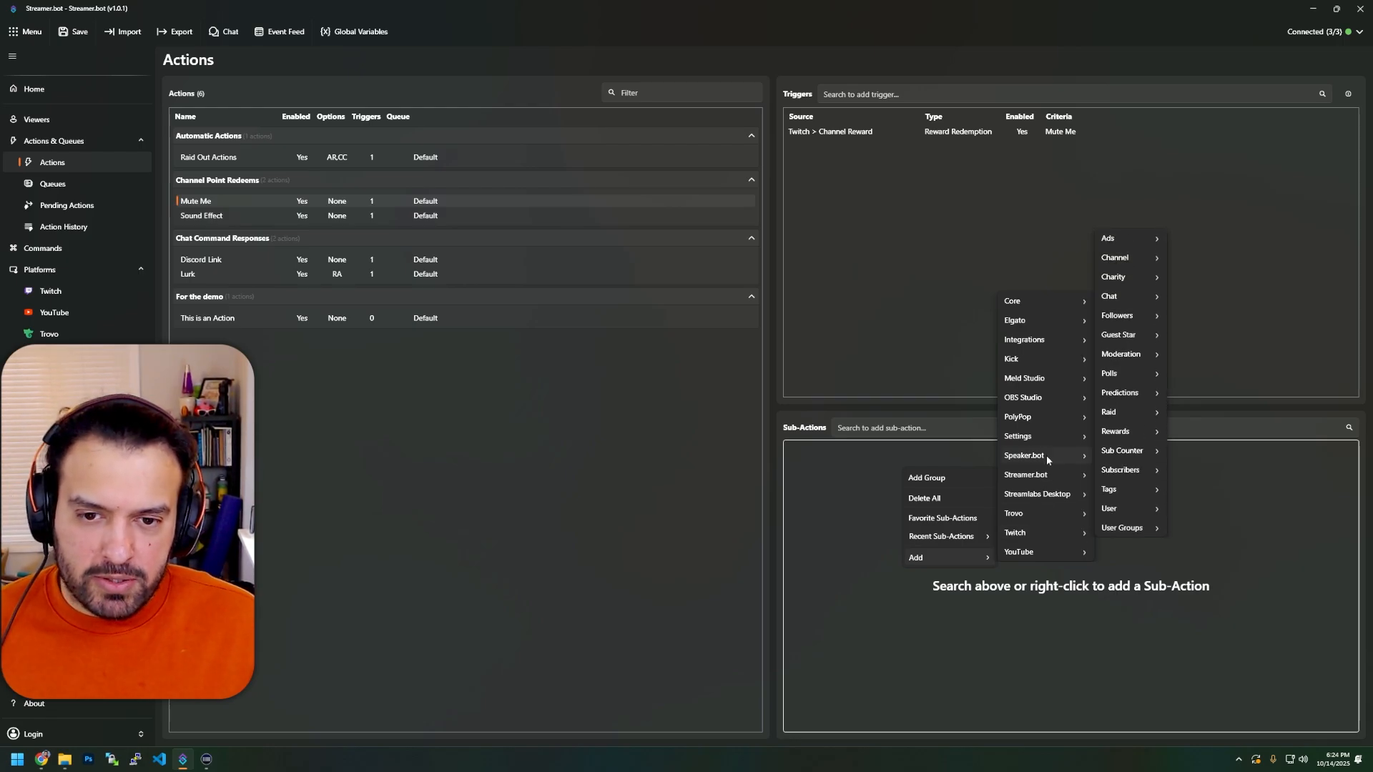
{"action": "mouse_move", "coordinate": [1050, 397]}
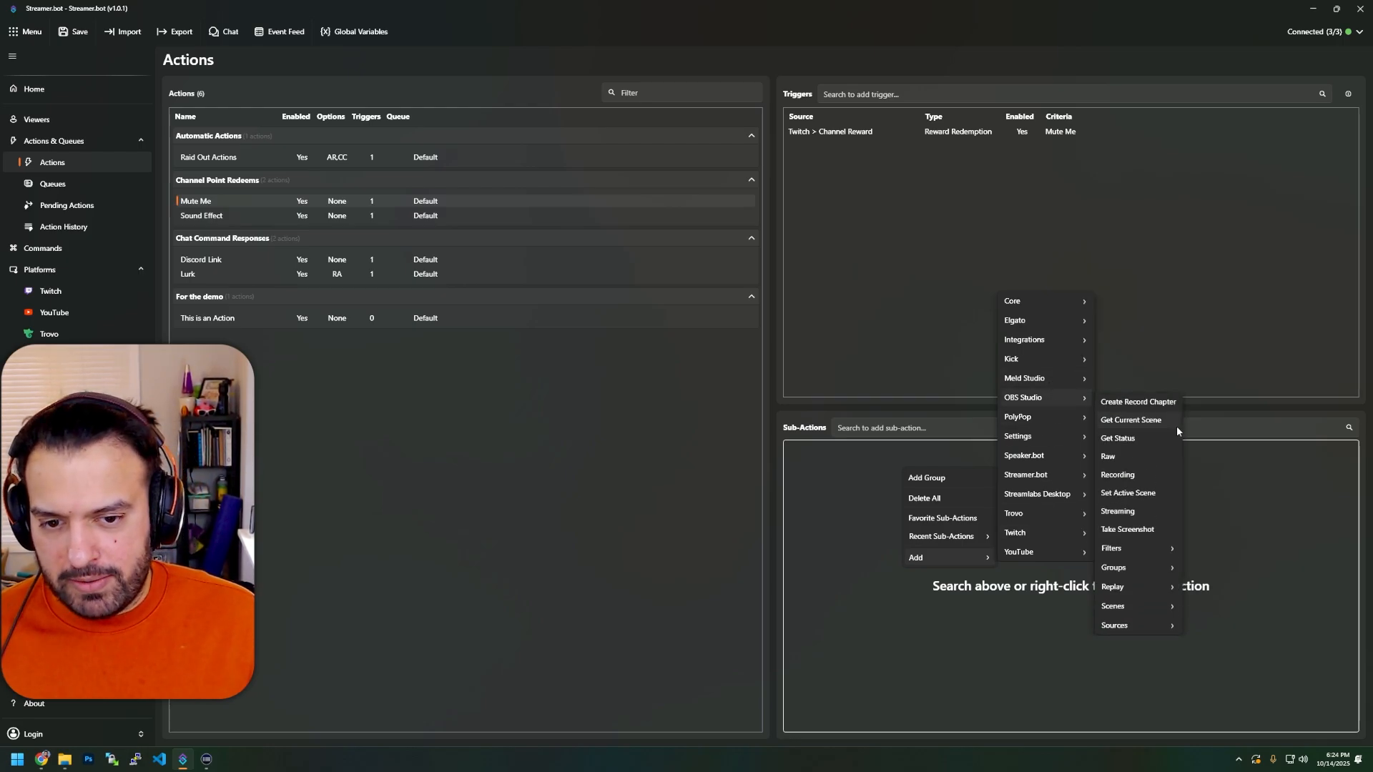
{"action": "mouse_move", "coordinate": [1134, 626]}
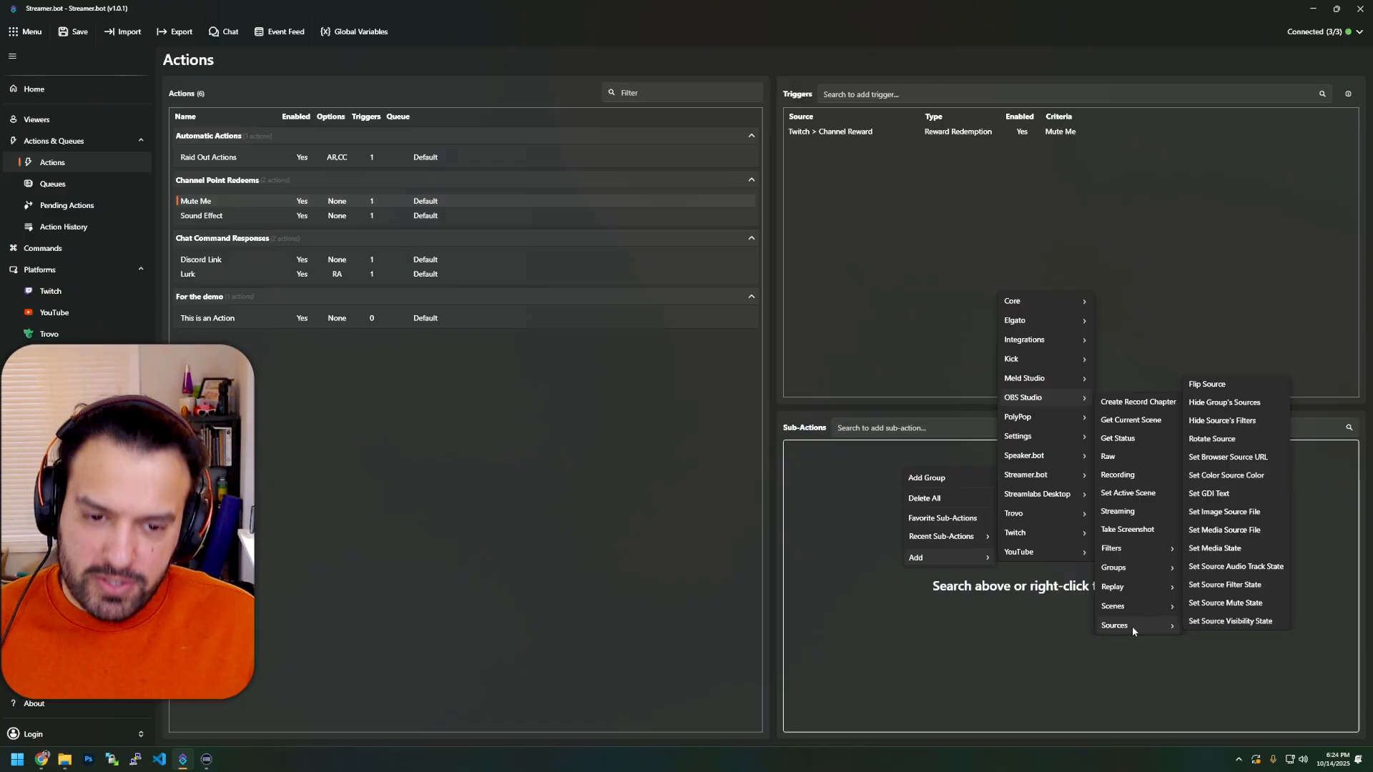
{"action": "left_click", "coordinate": [1228, 603]}
{"action": "left_click_drag", "start_coordinate": [646, 298], "coordinate": [926, 305]}
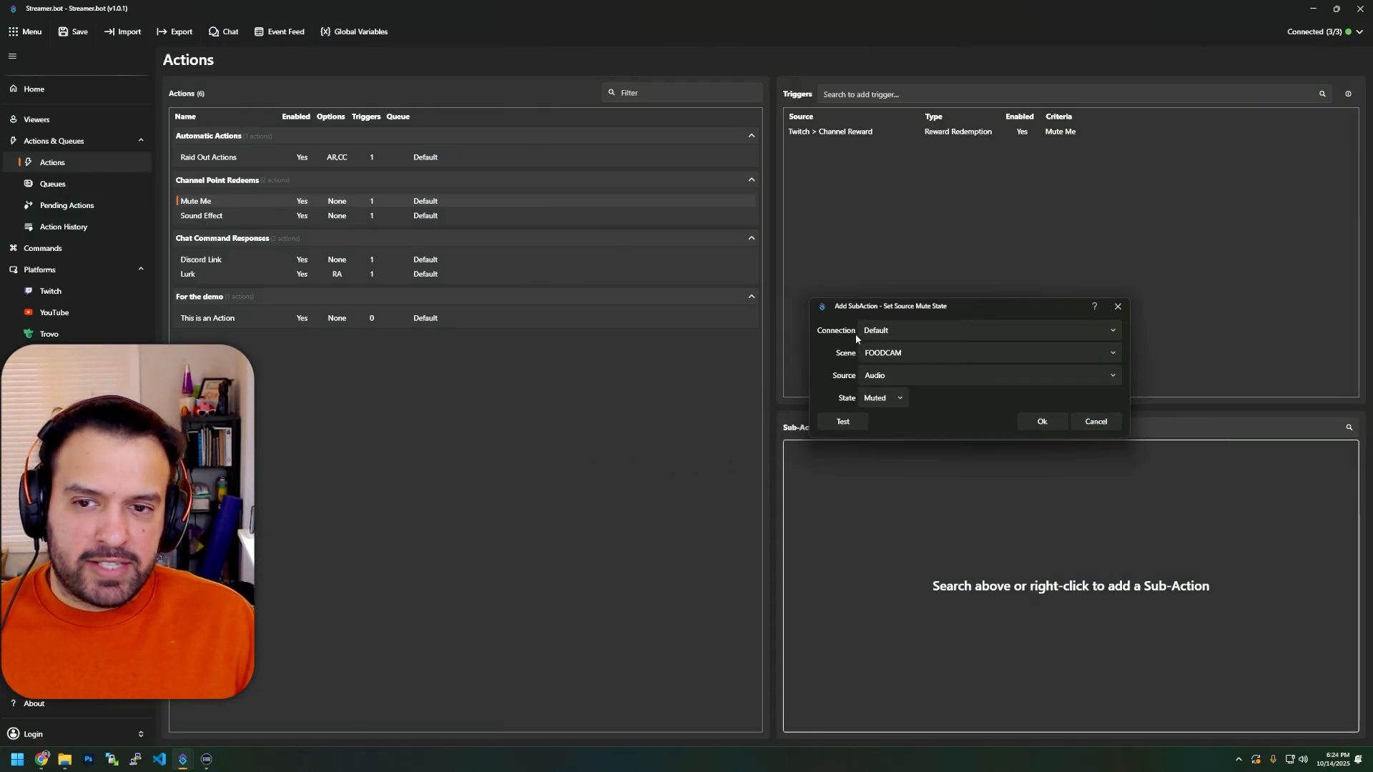
{"action": "left_click", "coordinate": [907, 329]}
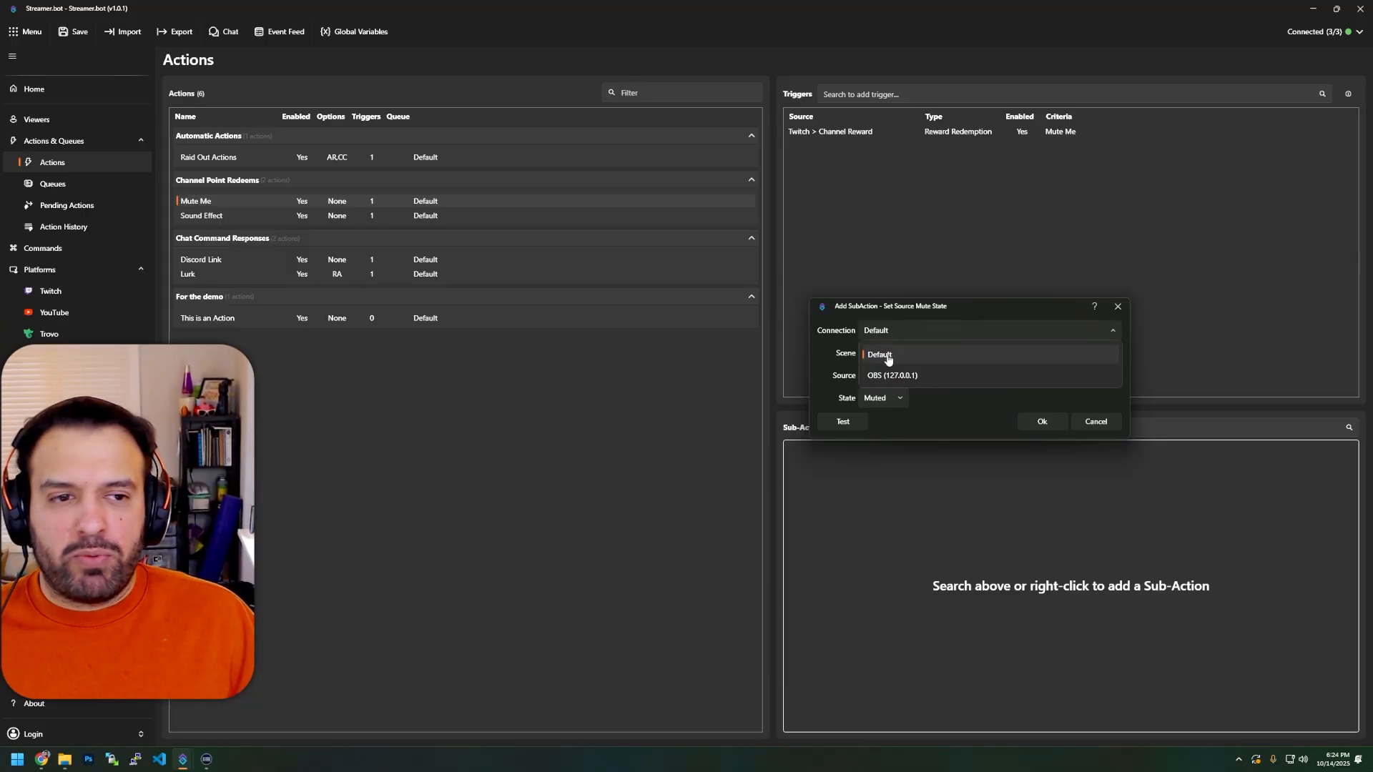
{"action": "left_click", "coordinate": [889, 356]}
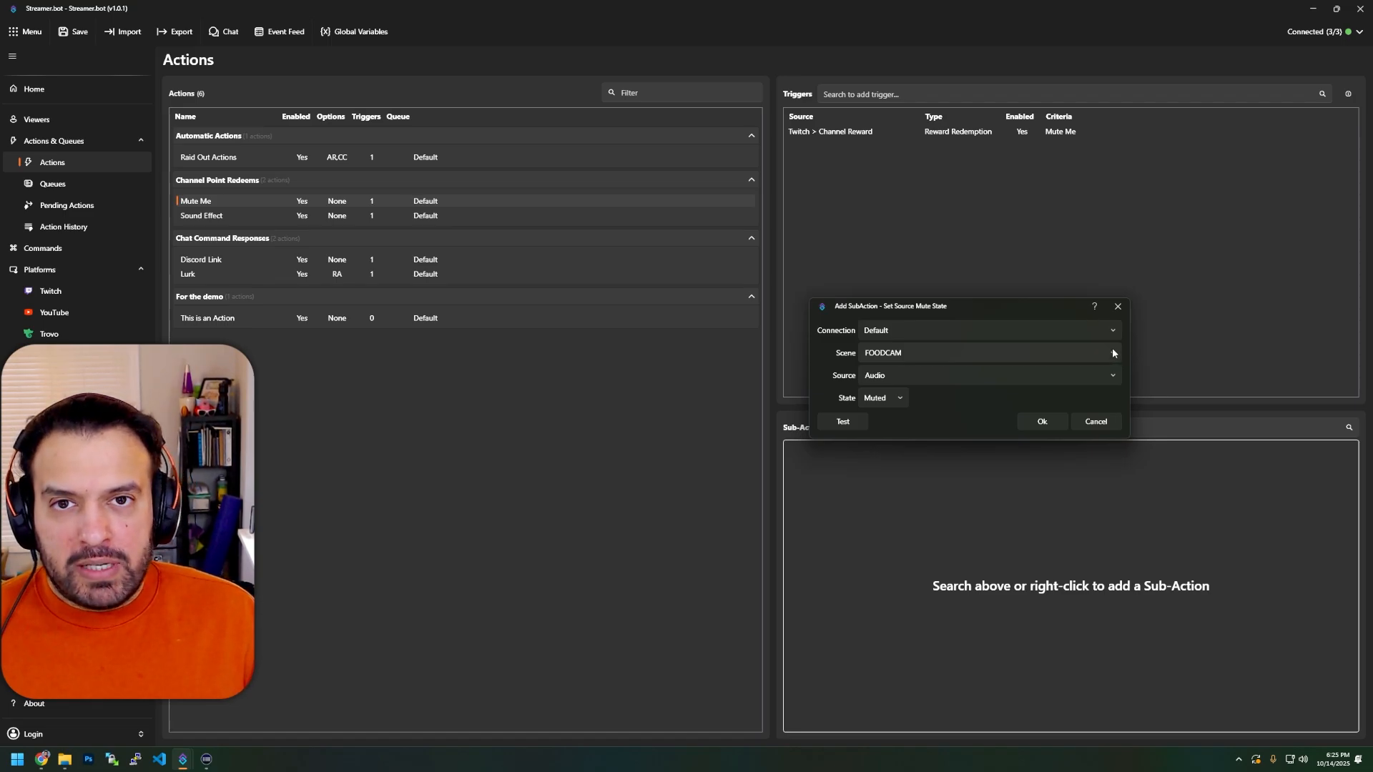
Target the Mic source in the "Live - Desktop + Stream Audio" scene for the mute sub-action.
{"action": "left_click", "coordinate": [1113, 353]}
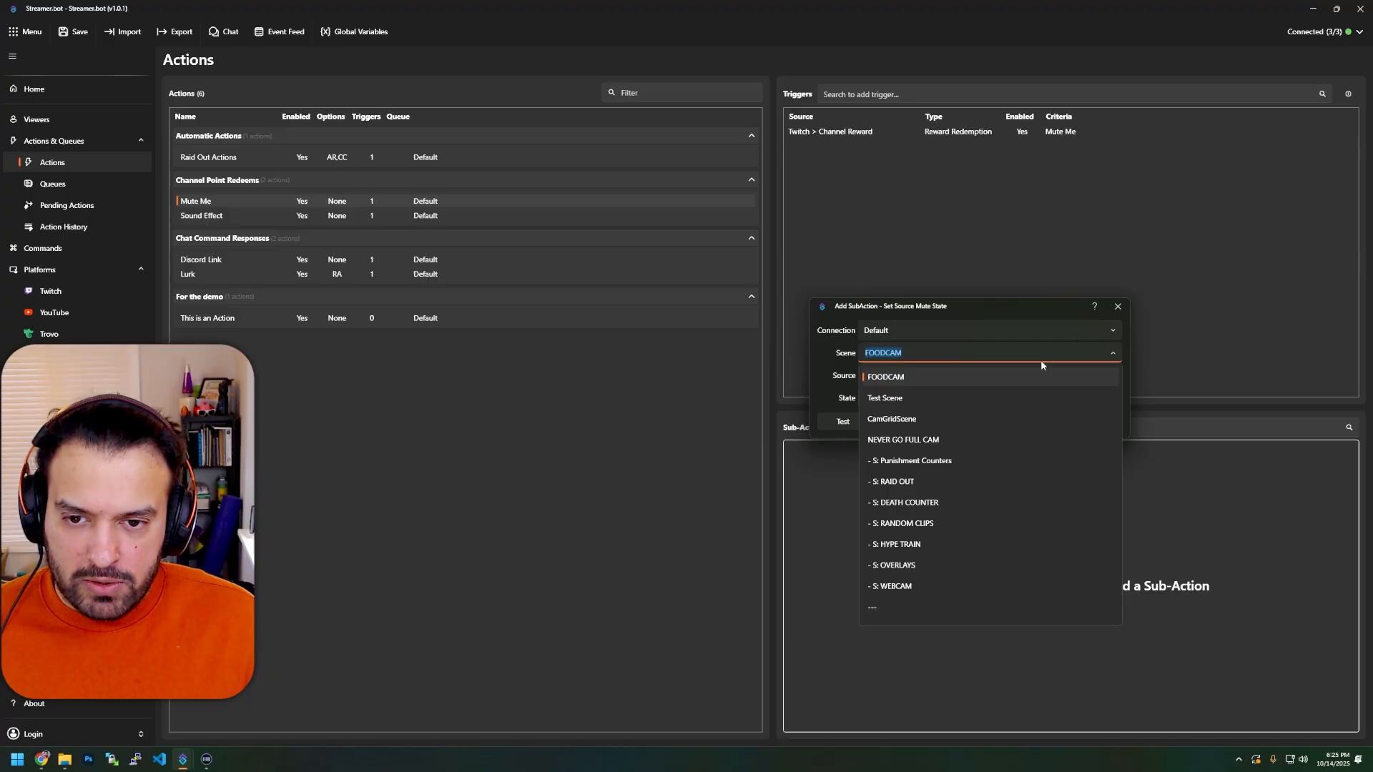
{"action": "scroll", "coordinate": [956, 567], "scroll_direction": "down", "scroll_amount": 5}
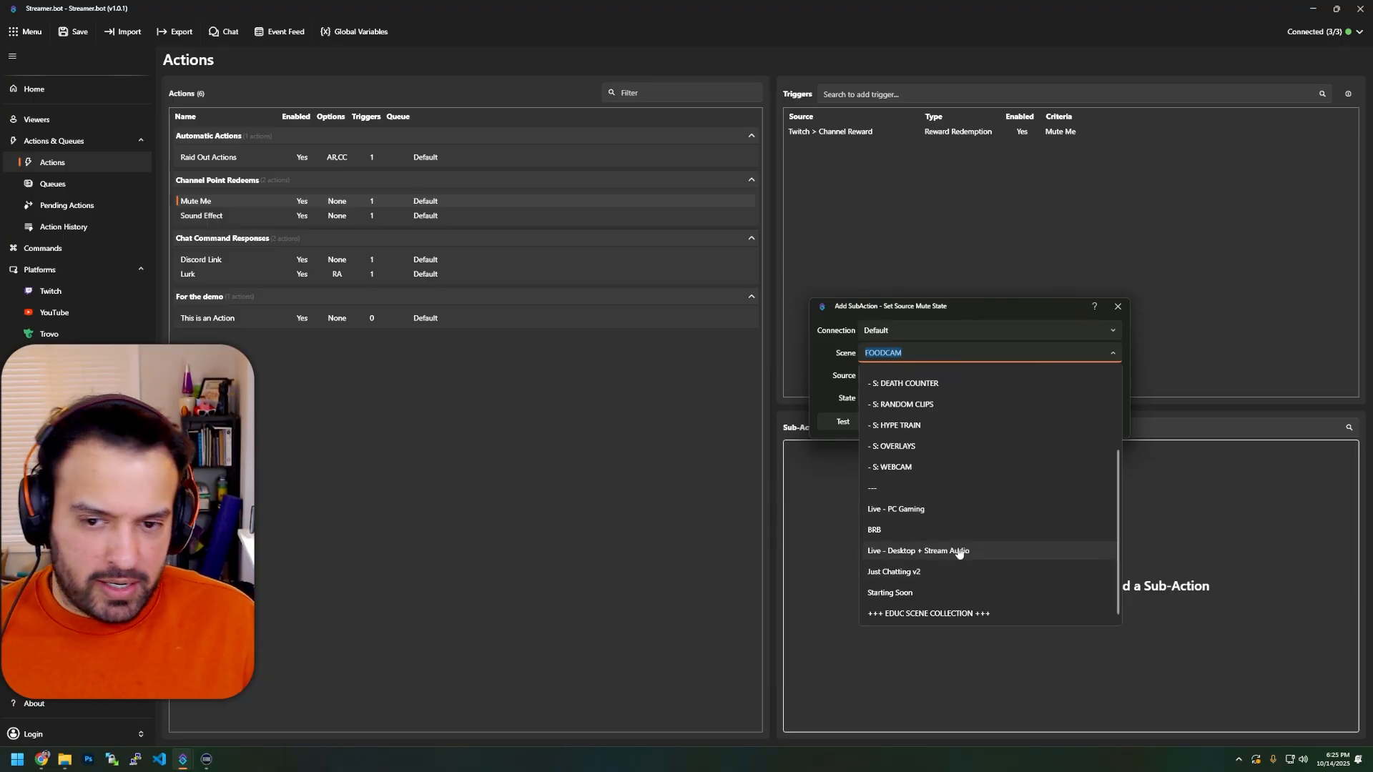
{"action": "left_click", "coordinate": [951, 553]}
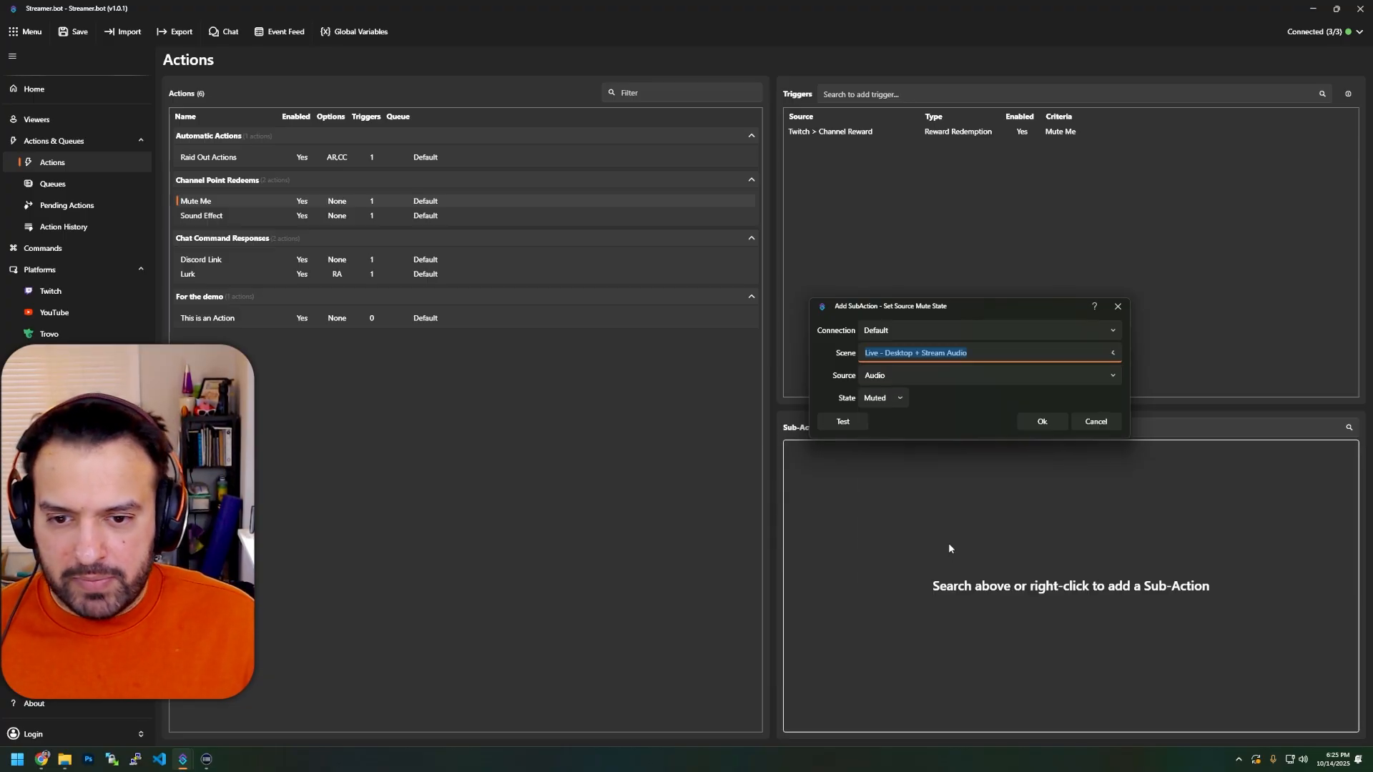
{"action": "left_click", "coordinate": [1100, 378]}
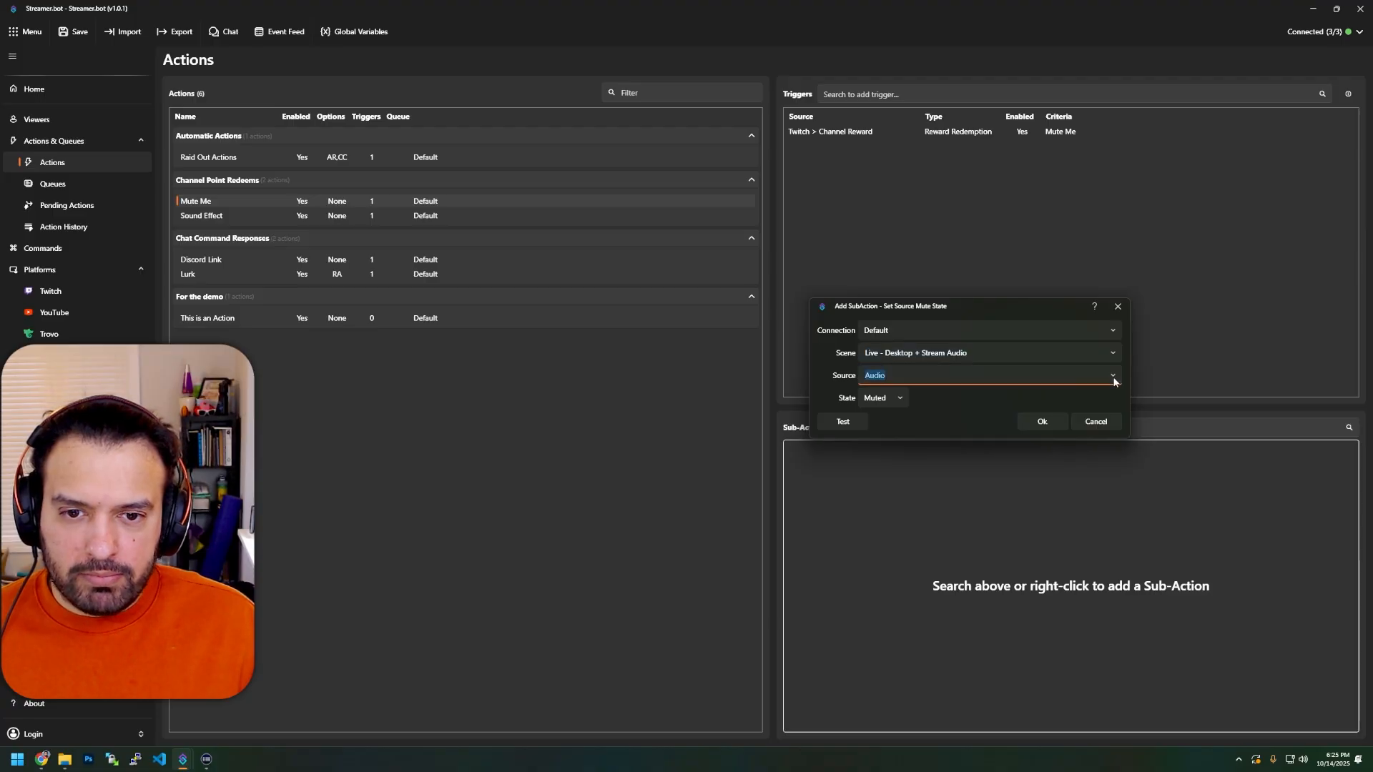
{"action": "left_click", "coordinate": [924, 513]}
Try the Not-Muted state for the Mic source, set it to Muted, and save the sub-action.
{"action": "left_click", "coordinate": [883, 398]}
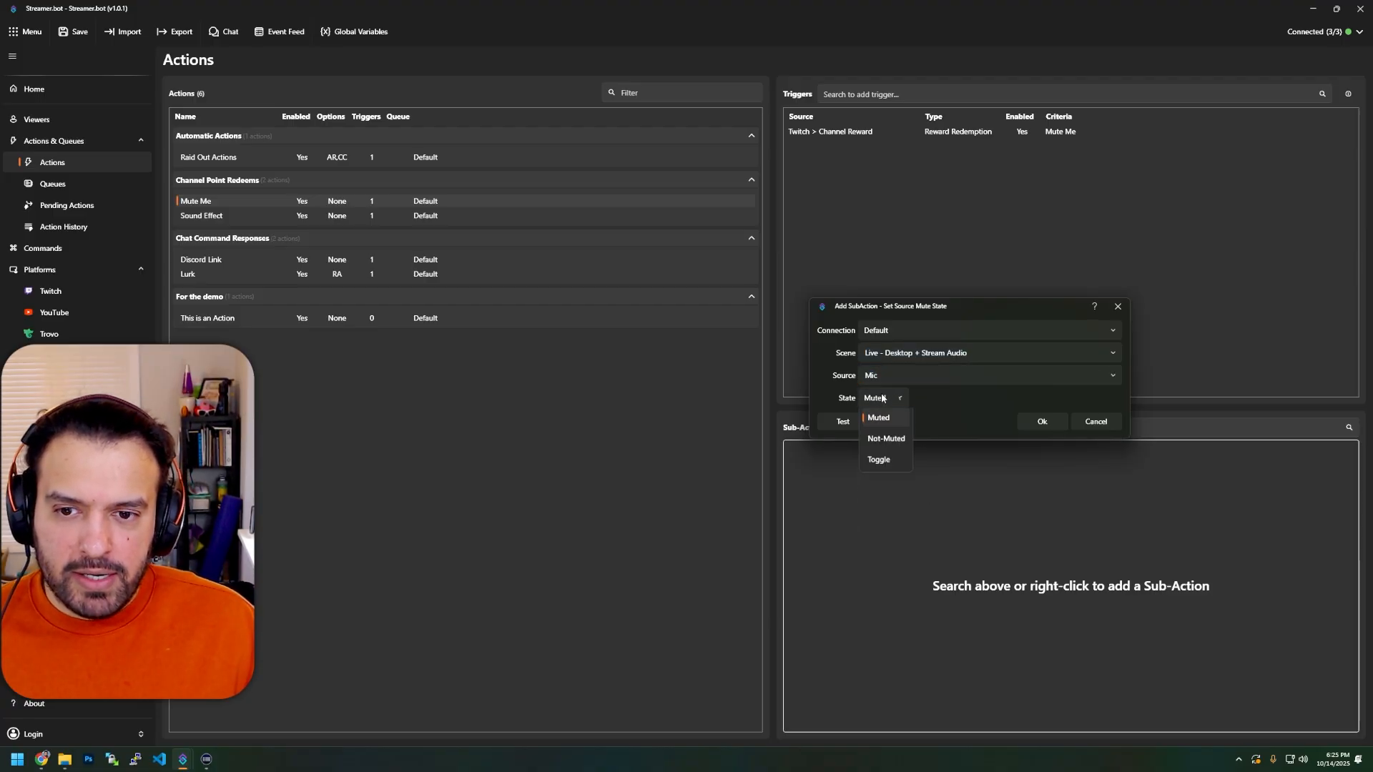
{"action": "left_click", "coordinate": [886, 427]}
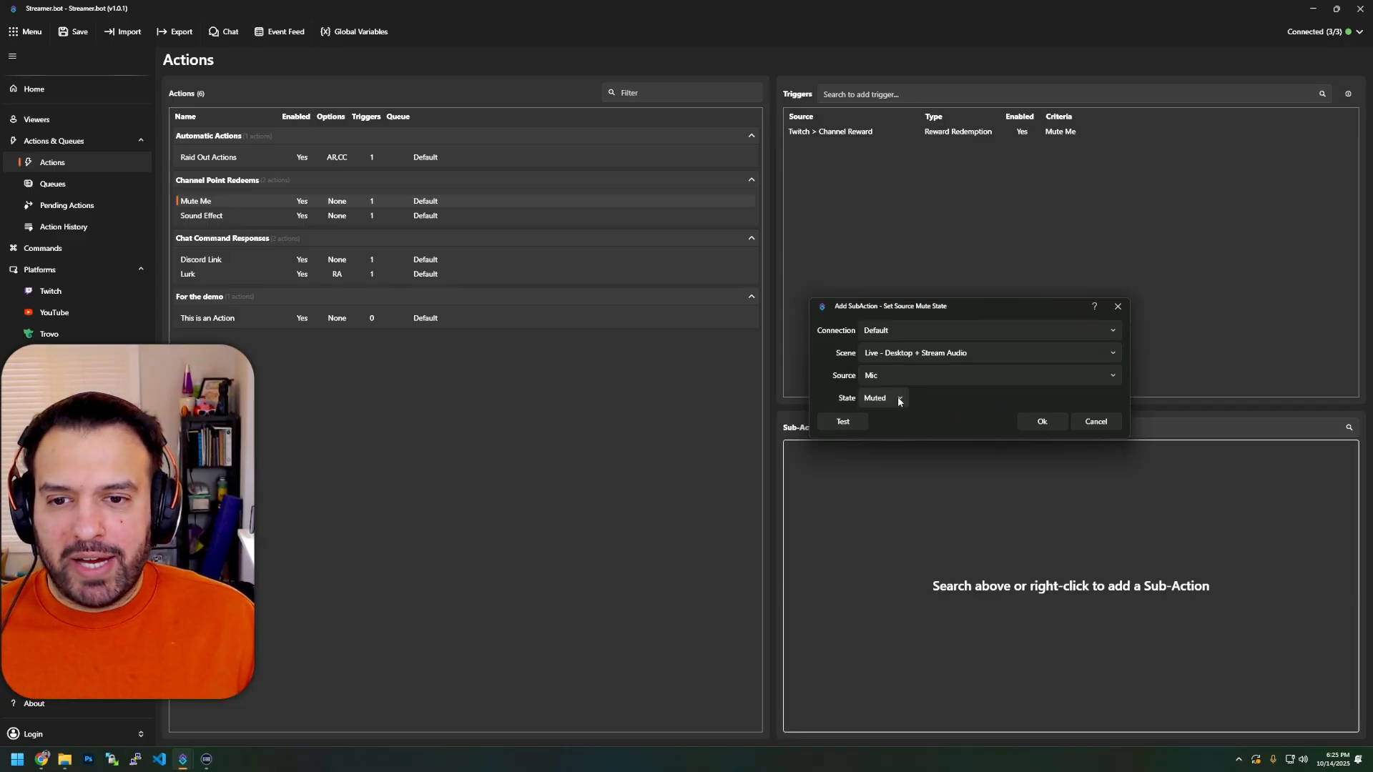
{"action": "left_click", "coordinate": [899, 401]}
{"action": "left_click", "coordinate": [886, 444]}
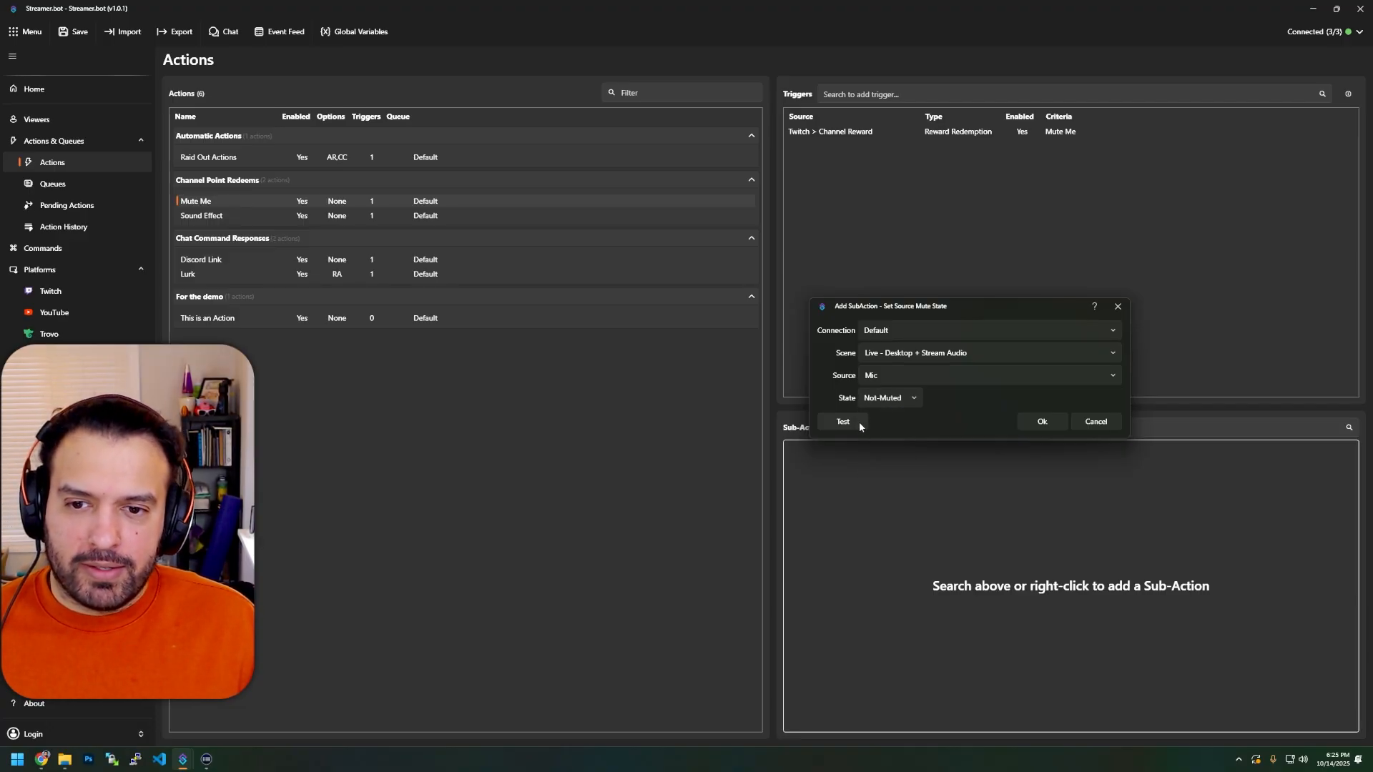
{"action": "left_click", "coordinate": [916, 397]}
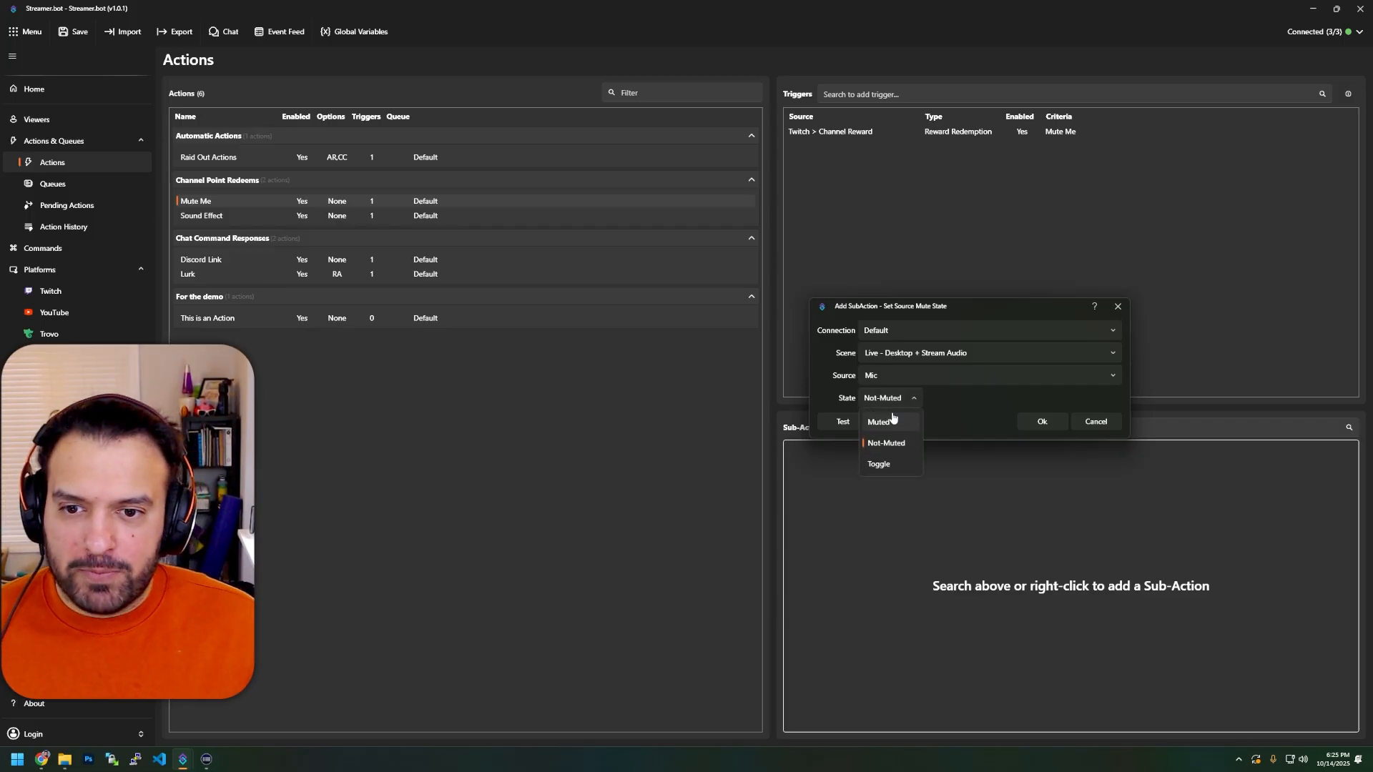
{"action": "left_click", "coordinate": [885, 417]}
{"action": "left_click", "coordinate": [1042, 421]}
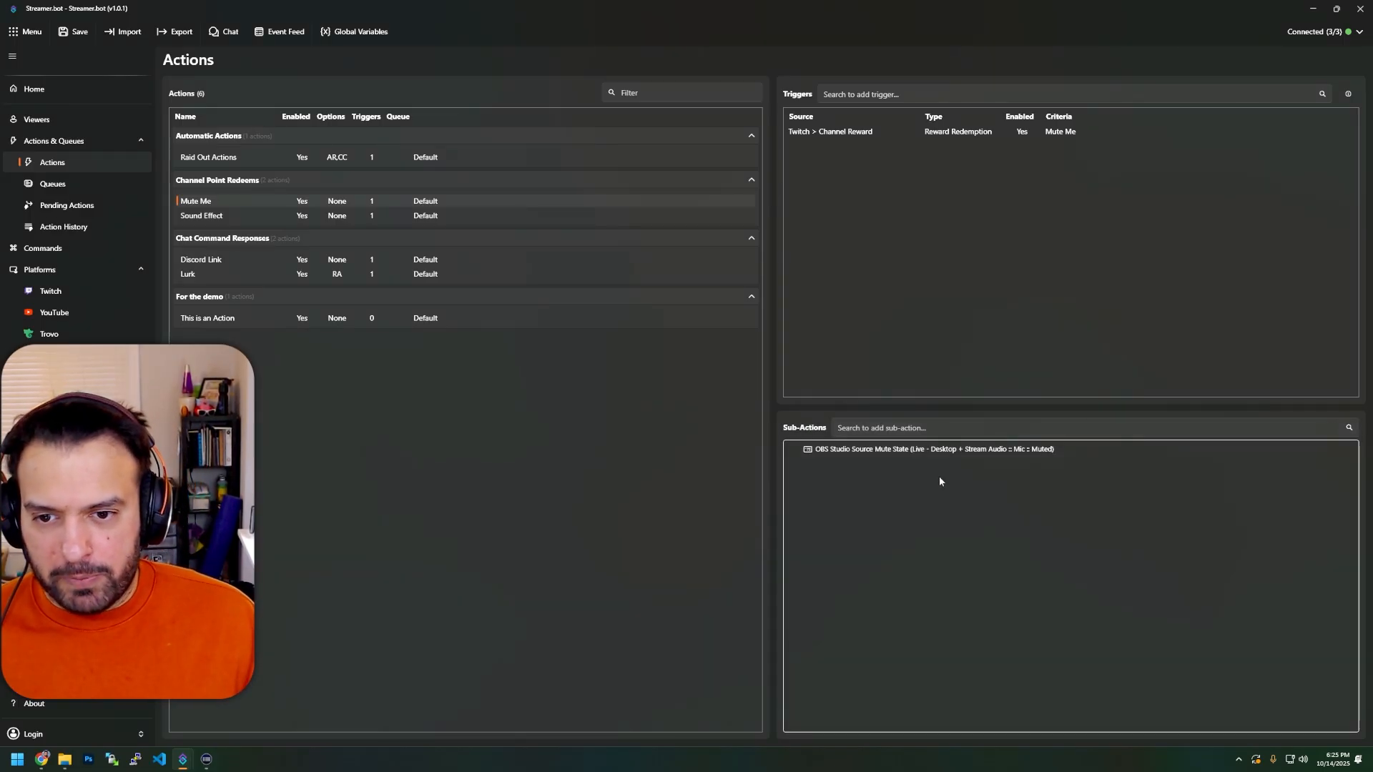
Duplicate the Mic mute sub-action and set the copy's scene to "Just Chatting v2".
{"action": "right_click", "coordinate": [899, 455]}
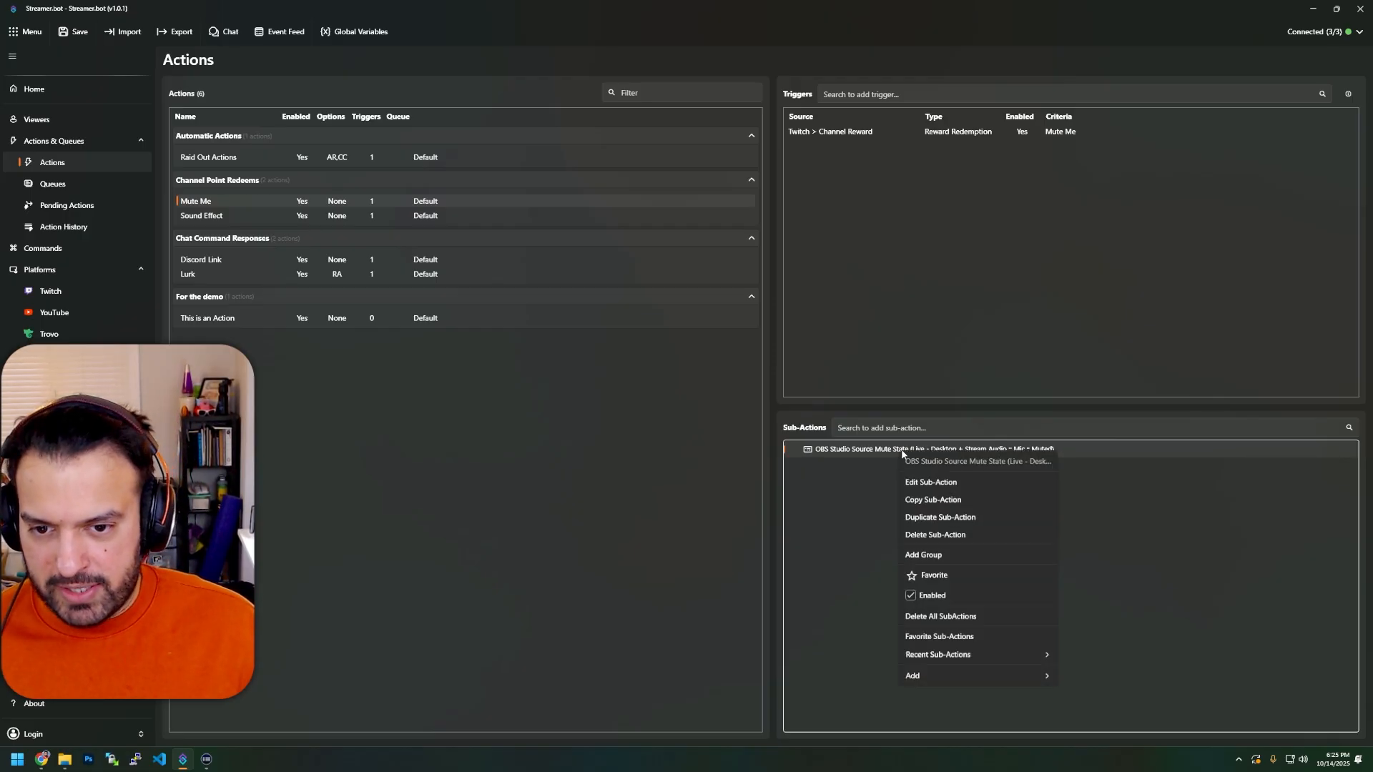
{"action": "left_click", "coordinate": [951, 518]}
{"action": "double_click", "coordinate": [911, 465]}
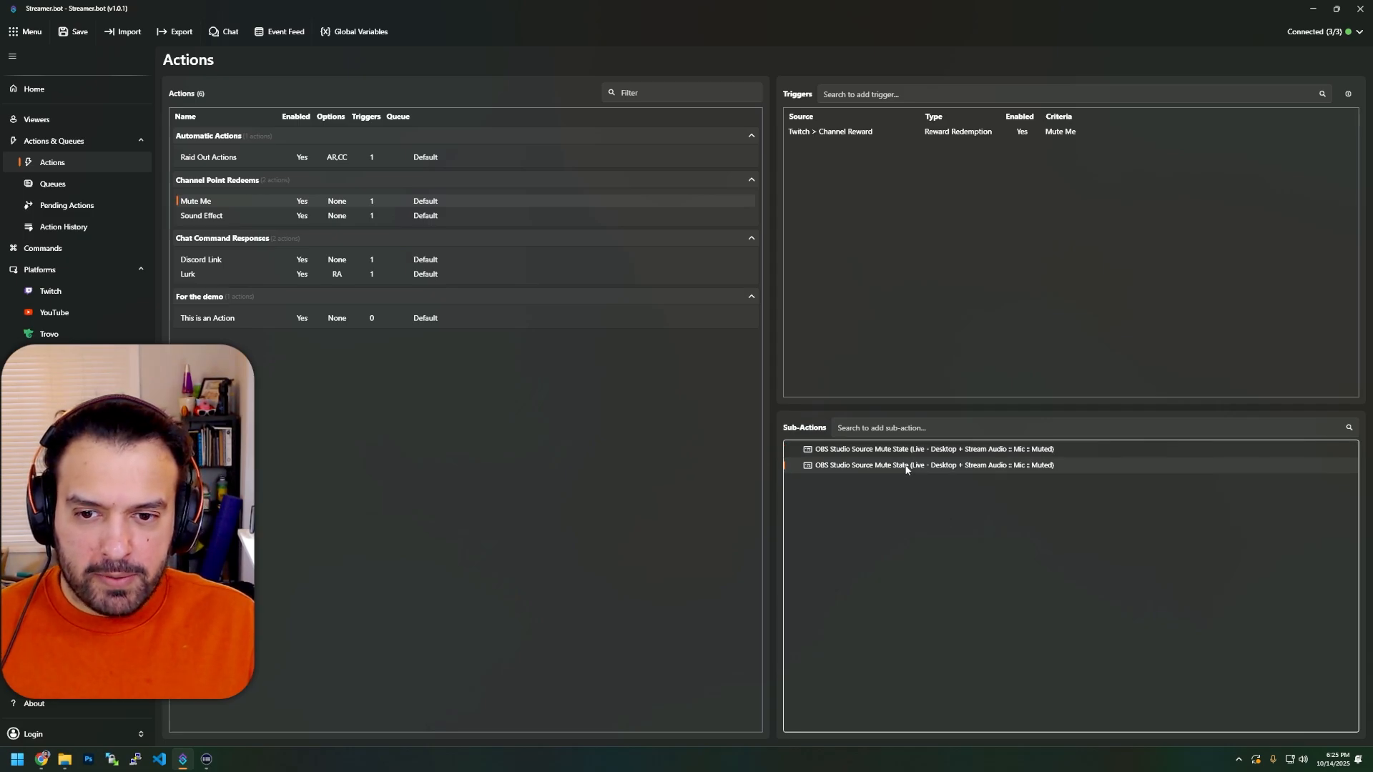
{"action": "left_click", "coordinate": [829, 348]}
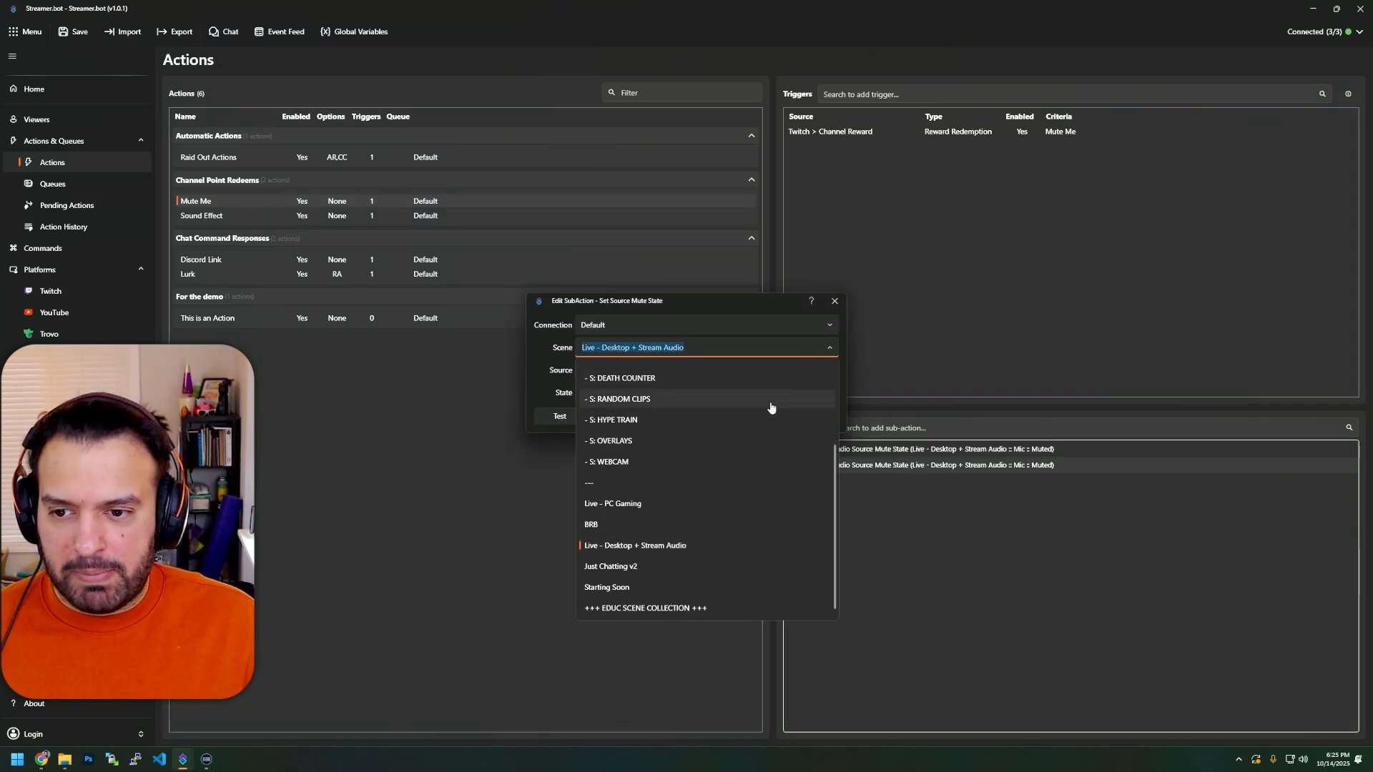
{"action": "left_click", "coordinate": [665, 569]}
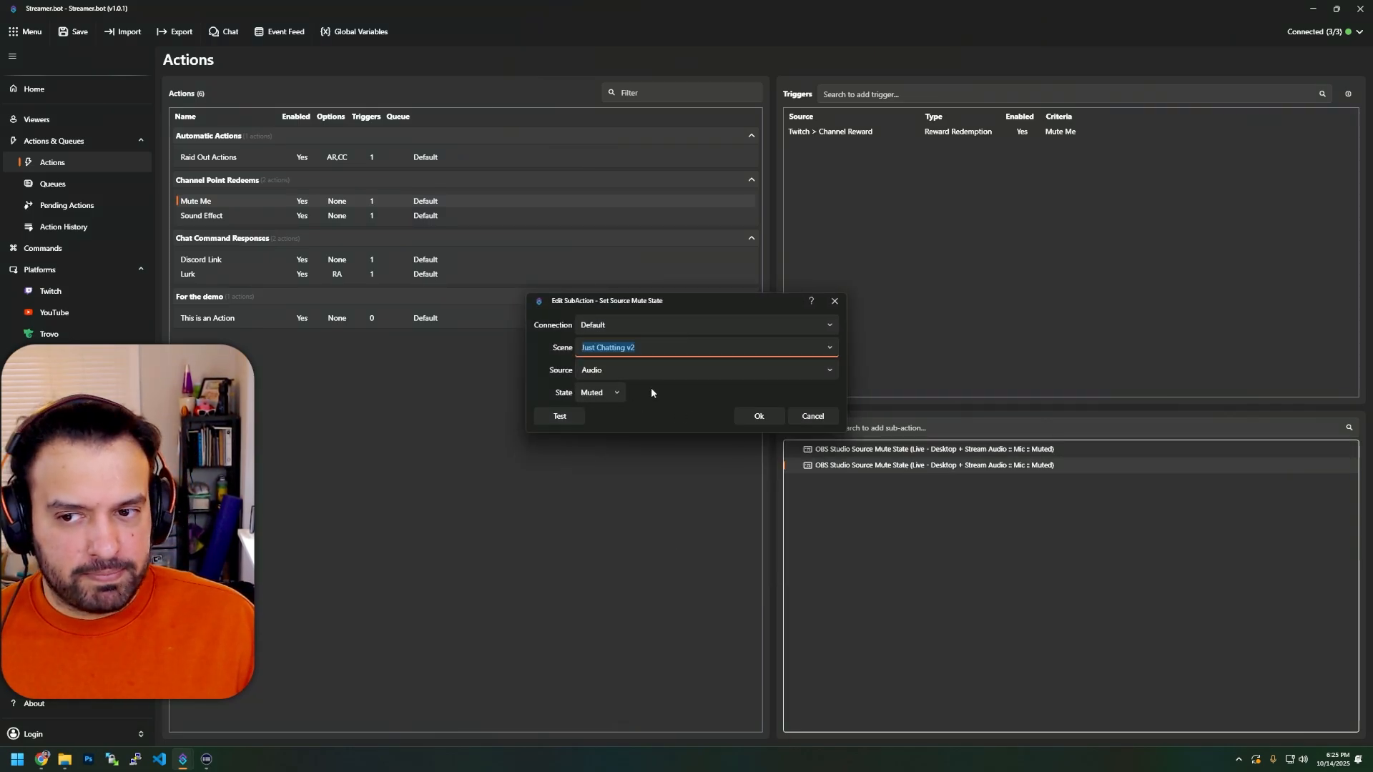
{"action": "left_click", "coordinate": [769, 419]}
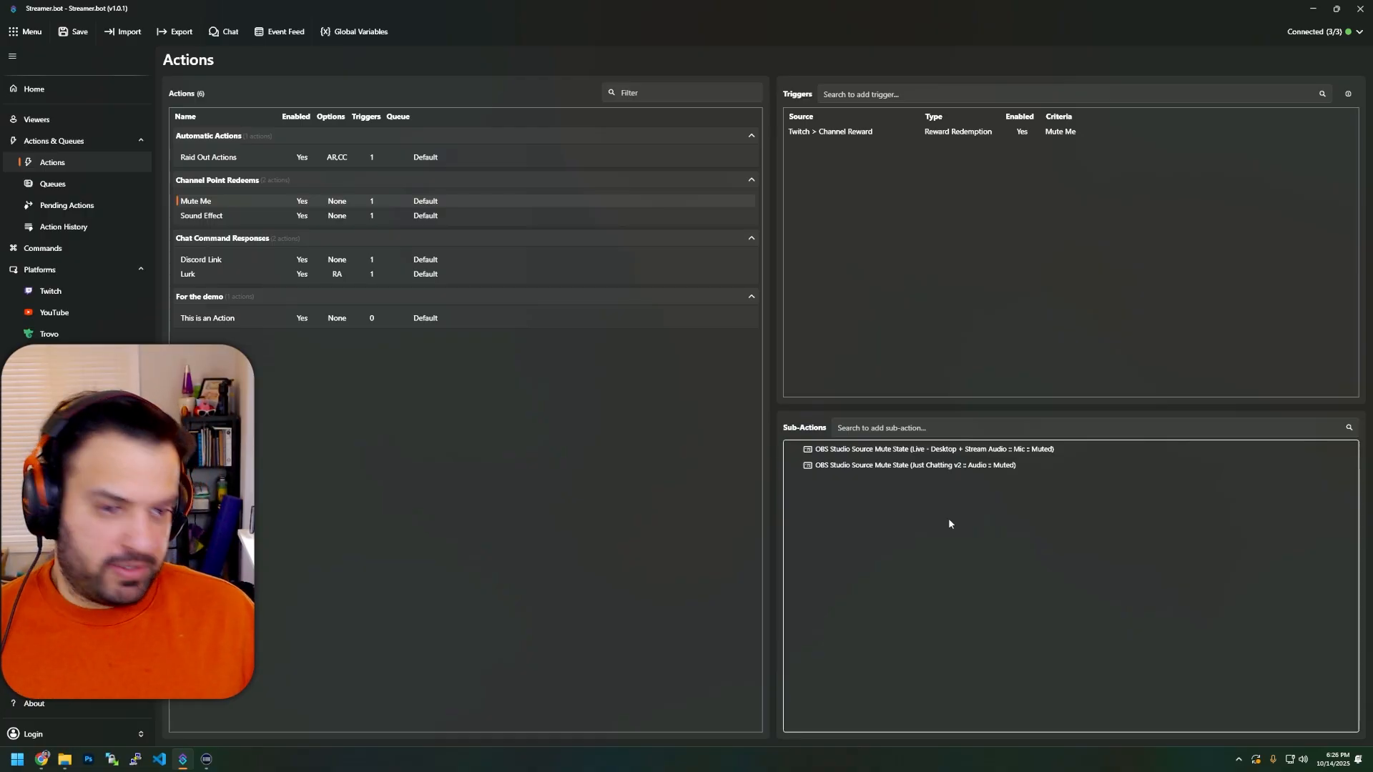
Add a Core Delay sub-action of 5000 ms to the Mute Me action, trying the Random option but leaving it off.
{"action": "right_click", "coordinate": [861, 494]}
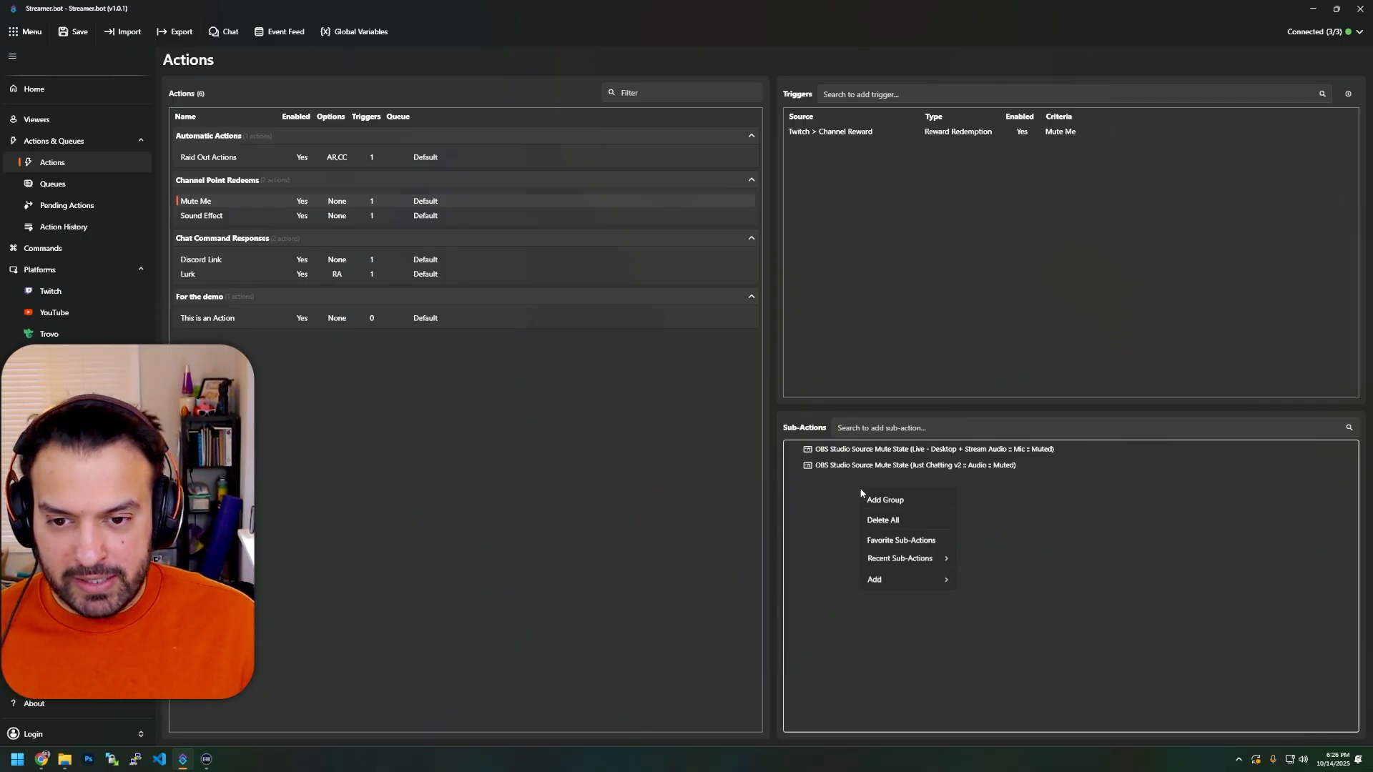
{"action": "mouse_move", "coordinate": [911, 579]}
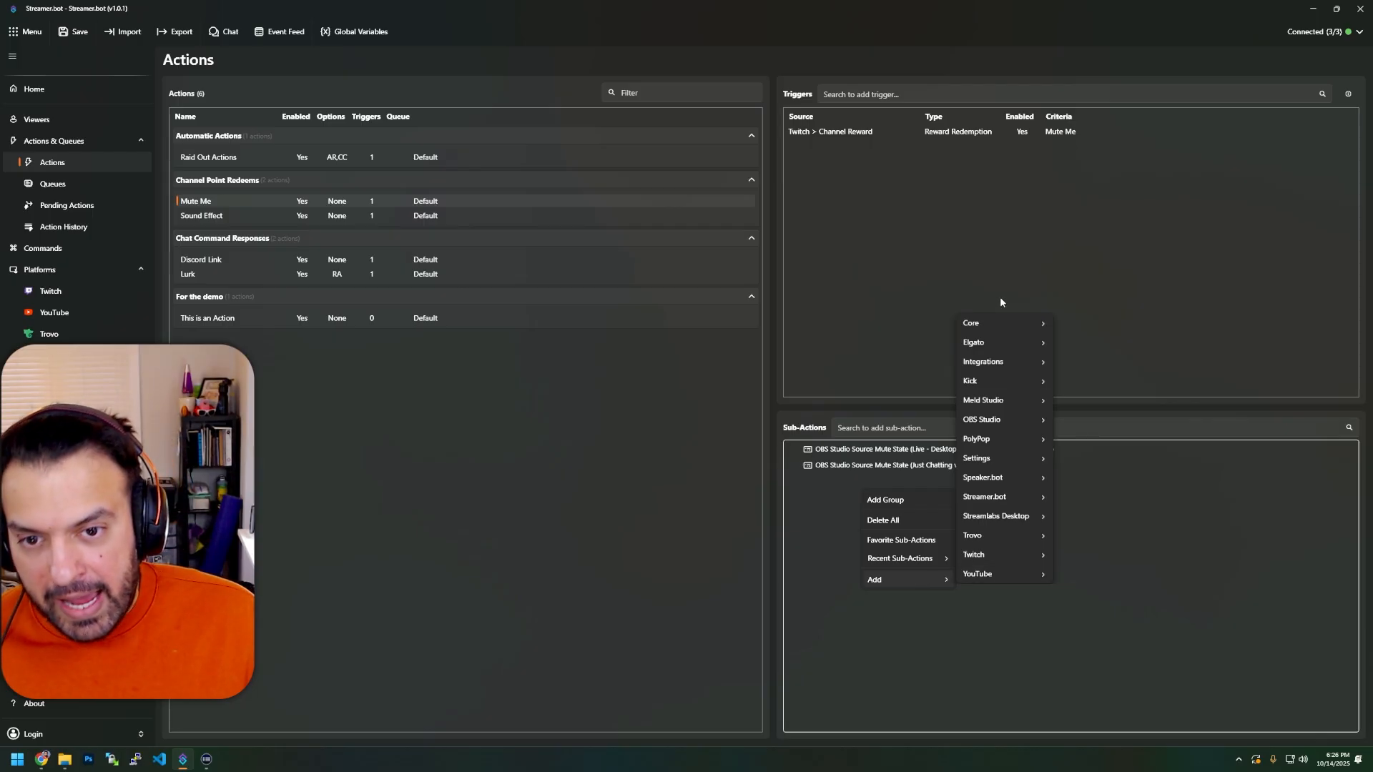
{"action": "mouse_move", "coordinate": [995, 329]}
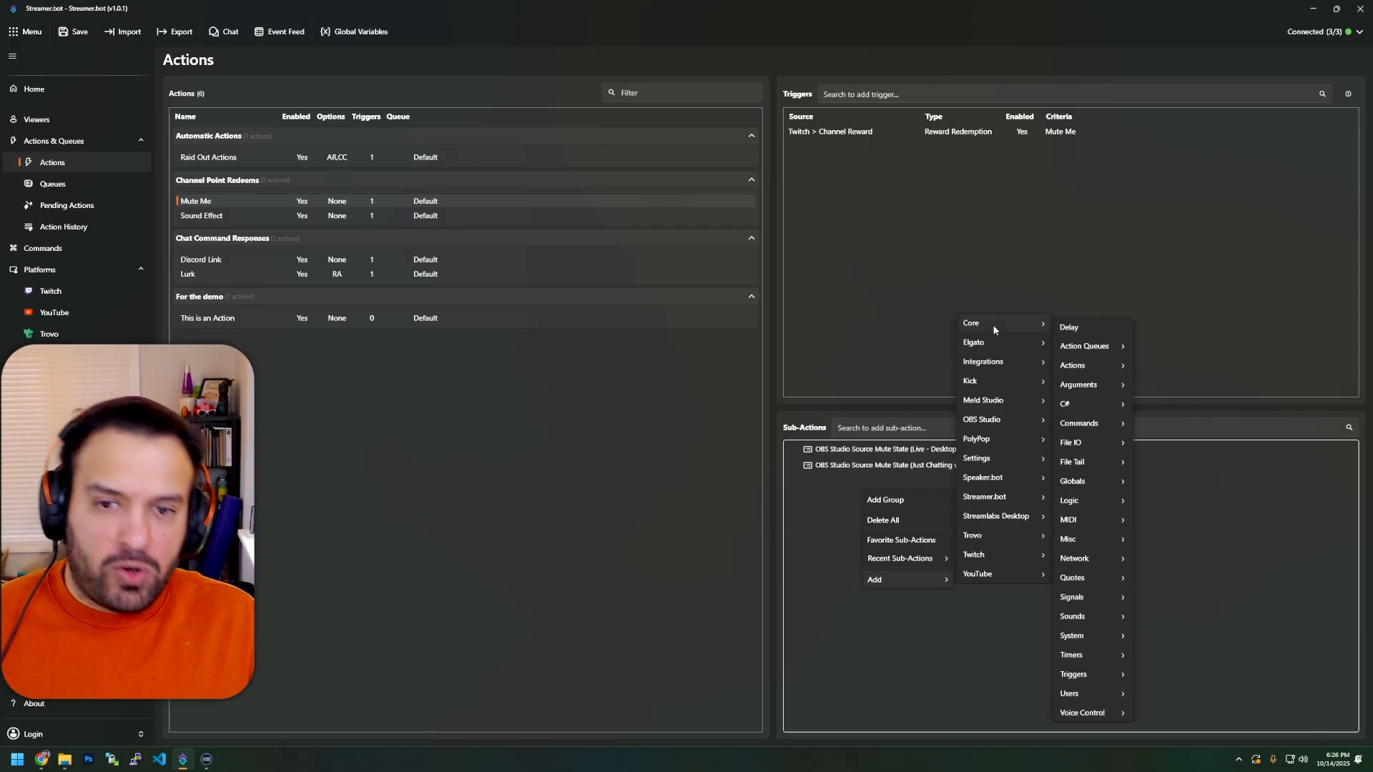
{"action": "left_click", "coordinate": [1096, 328]}
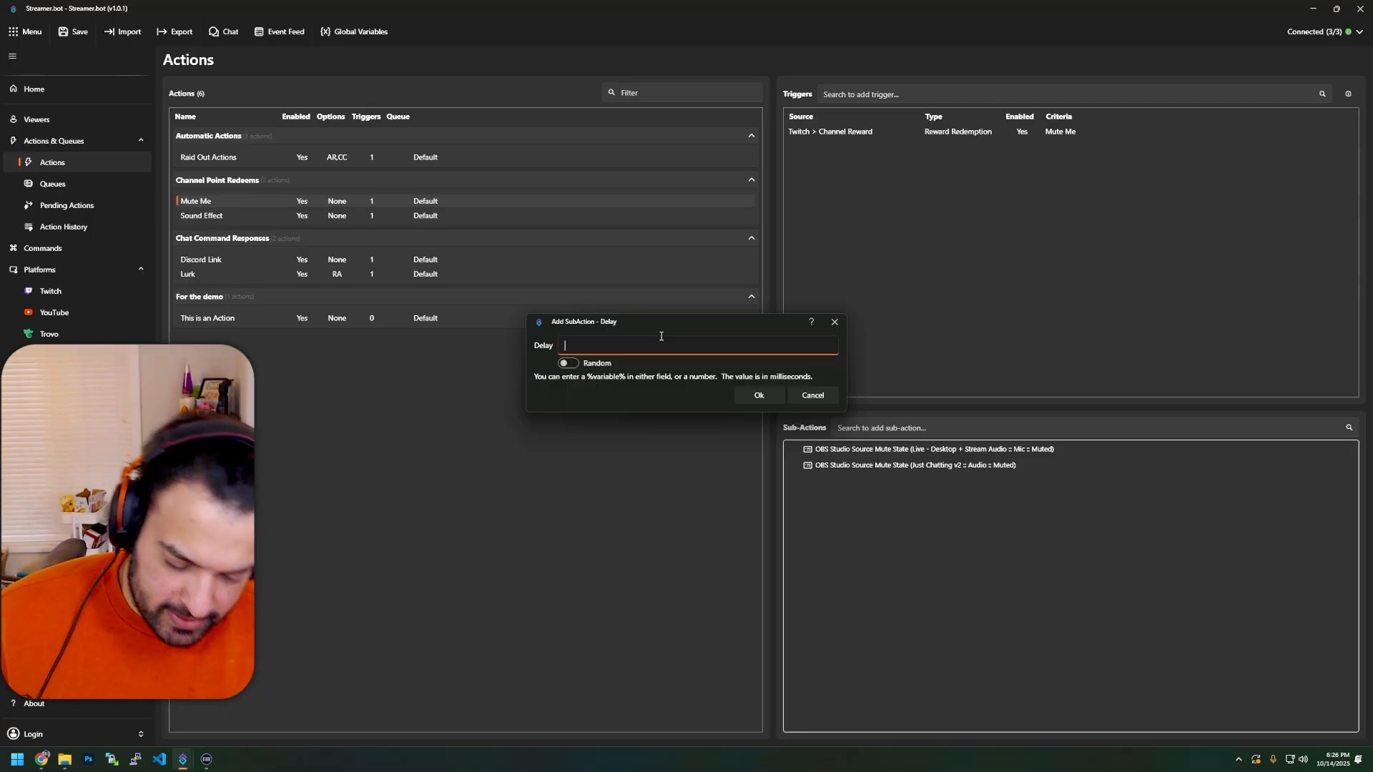
{"action": "type", "text": "5000"}
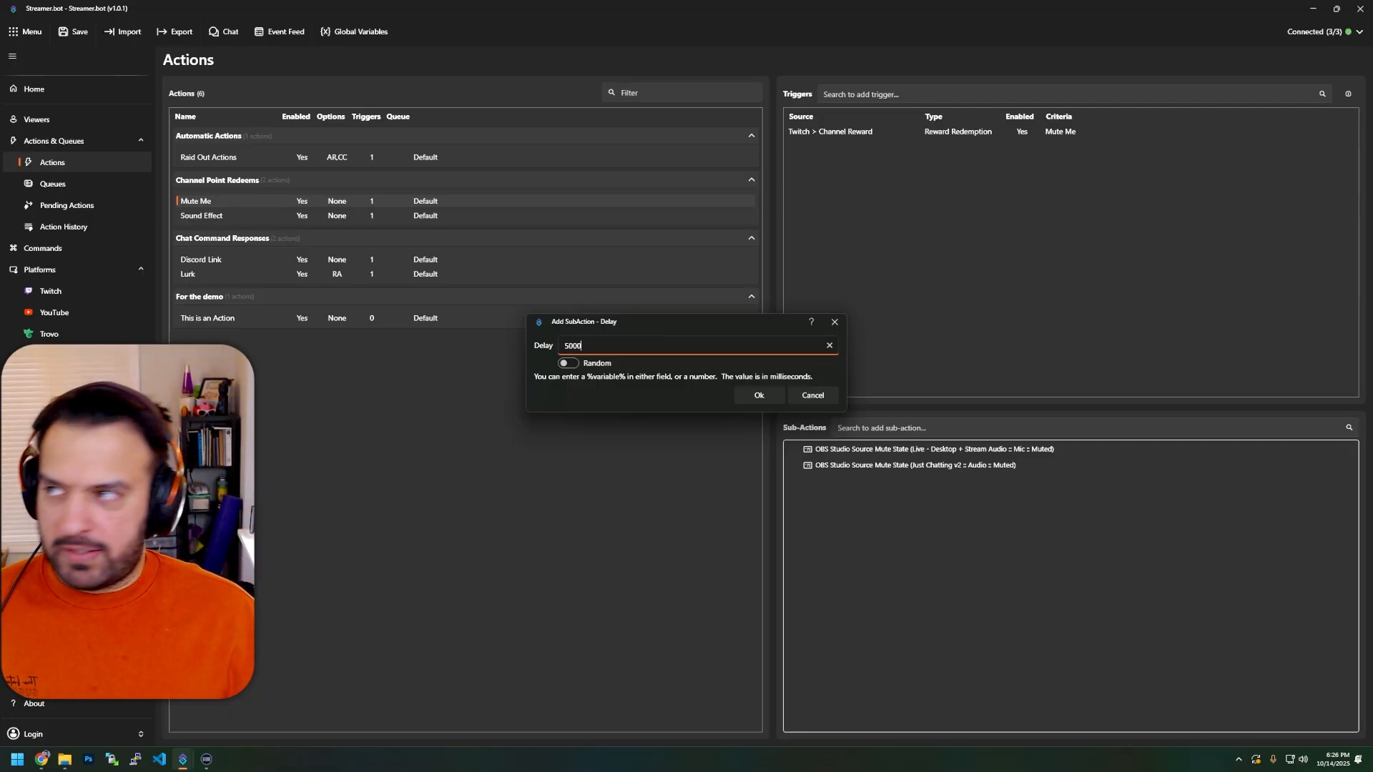
{"action": "left_click", "coordinate": [568, 363]}
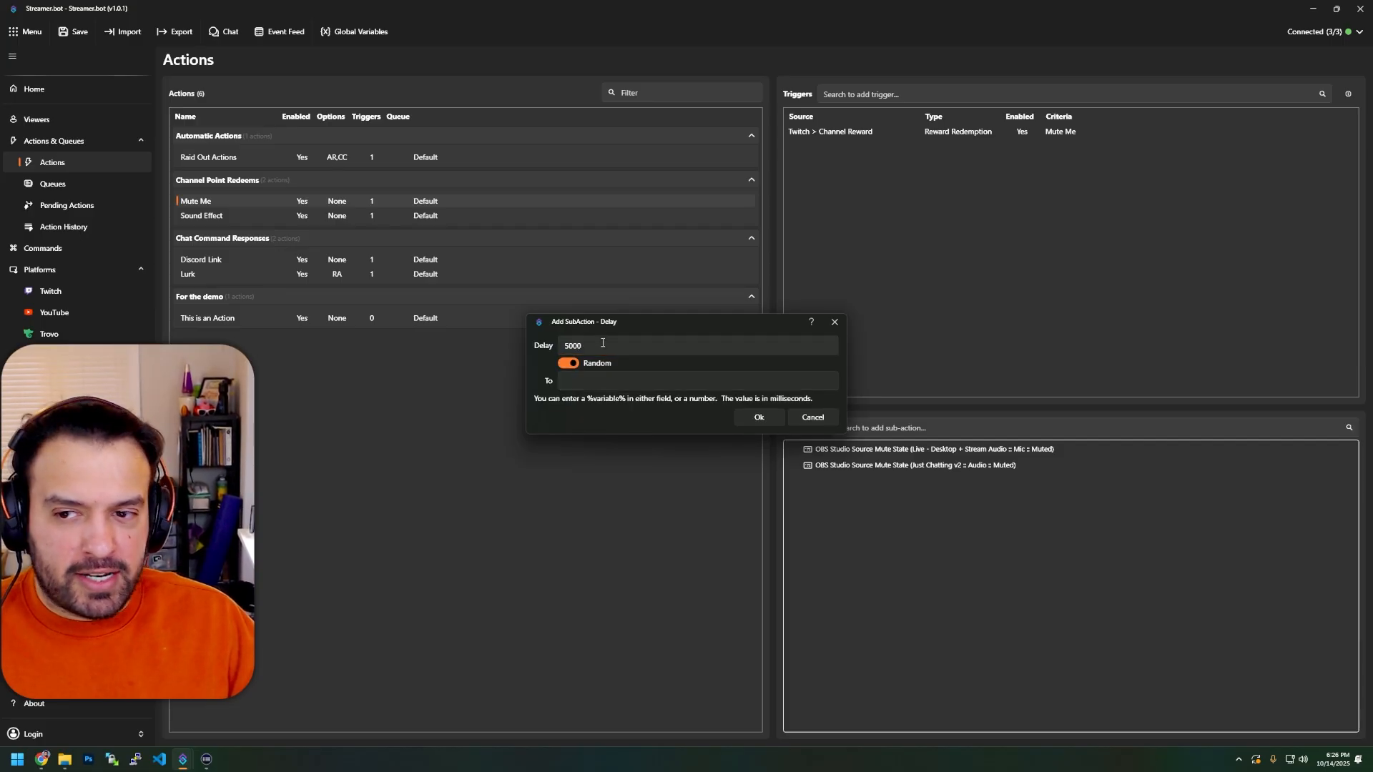
{"action": "left_click", "coordinate": [627, 377]}
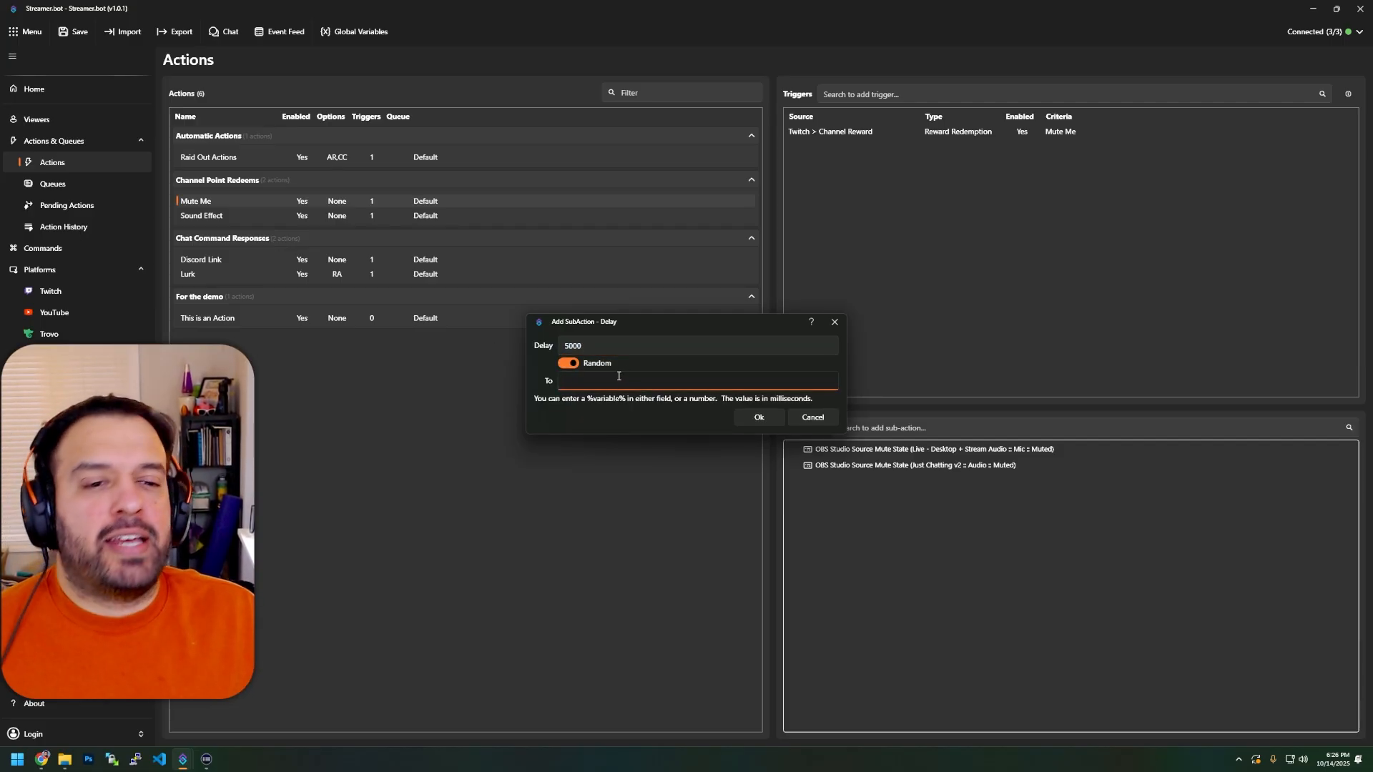
{"action": "left_click", "coordinate": [569, 364]}
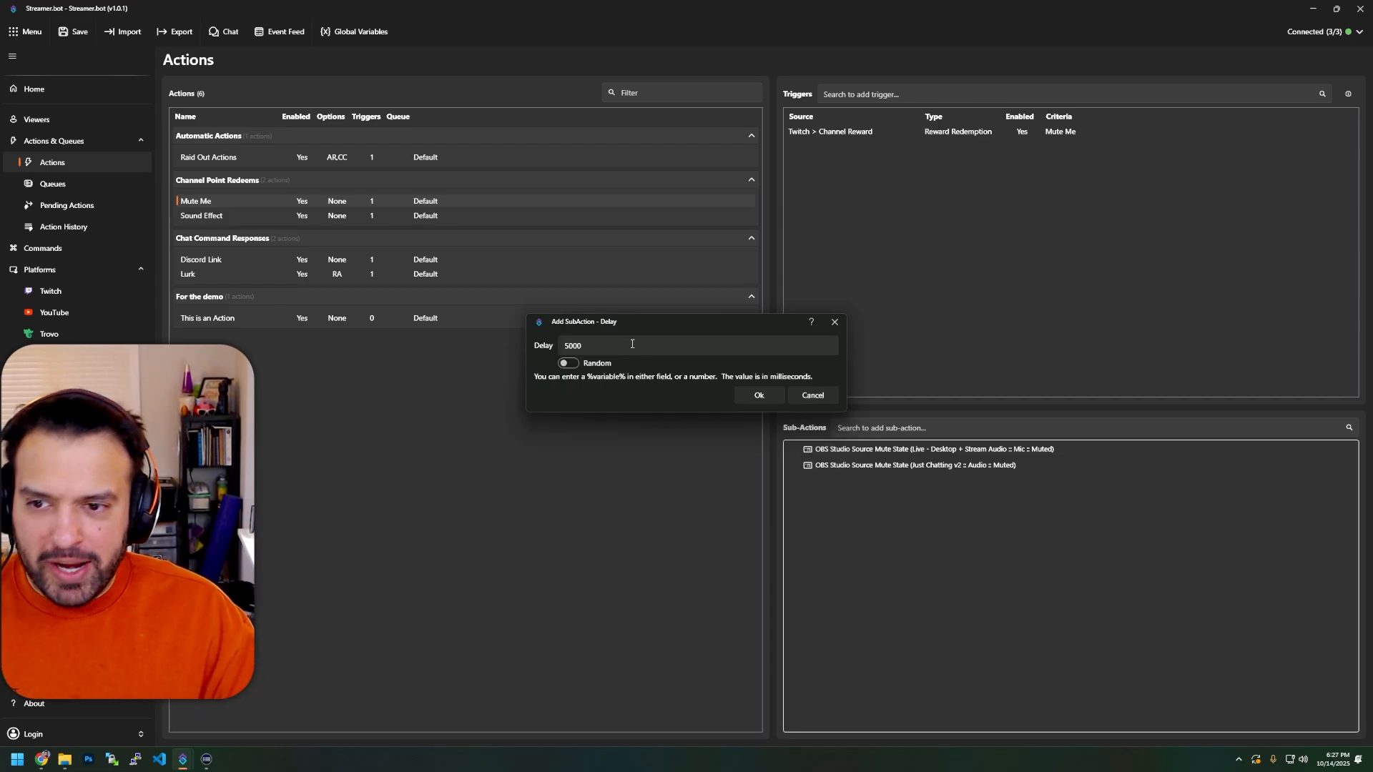
{"action": "left_click", "coordinate": [761, 396]}
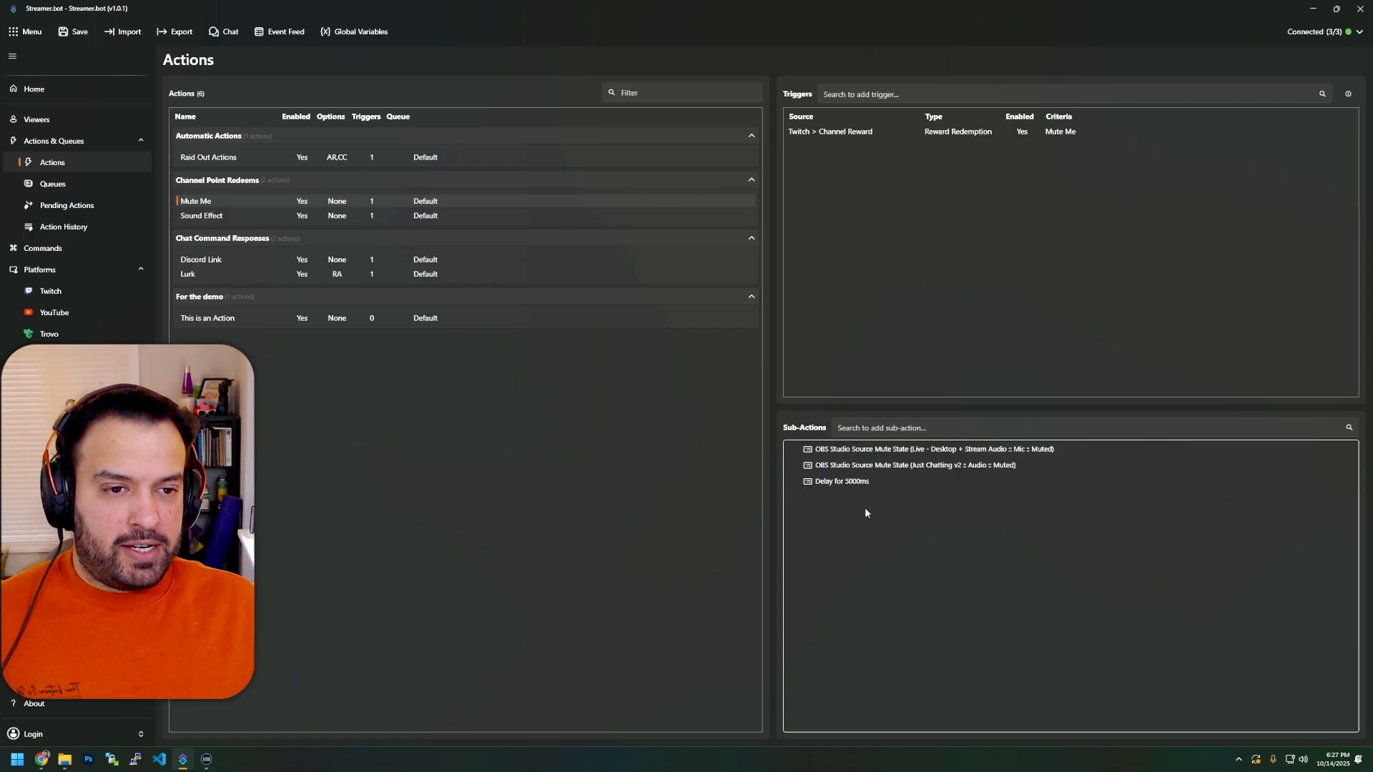
Duplicate the Just Chatting v2 Audio mute sub-action and the Live - Desktop + Stream Audio Mic mute sub-action.
{"action": "left_click", "coordinate": [876, 451]}
{"action": "right_click", "coordinate": [876, 462]}
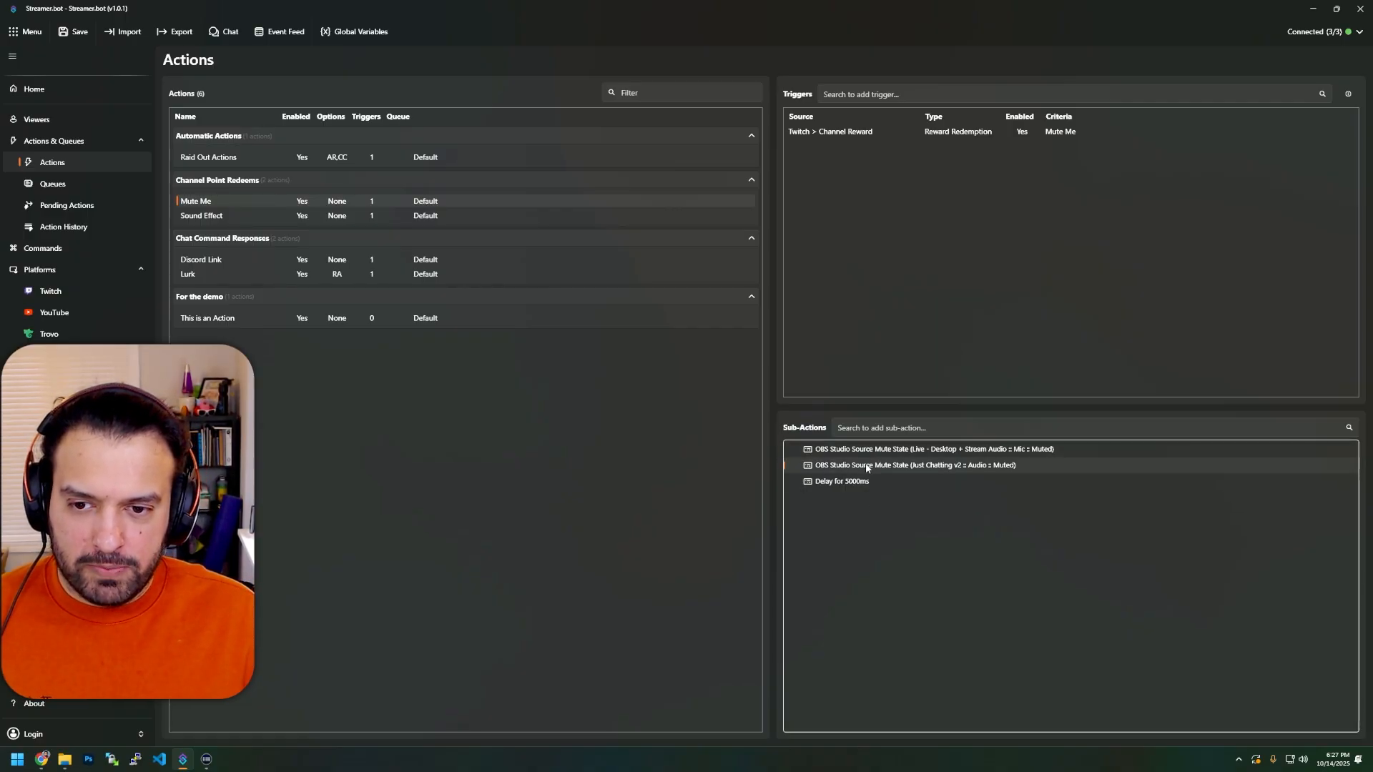
{"action": "left_click", "coordinate": [916, 569]}
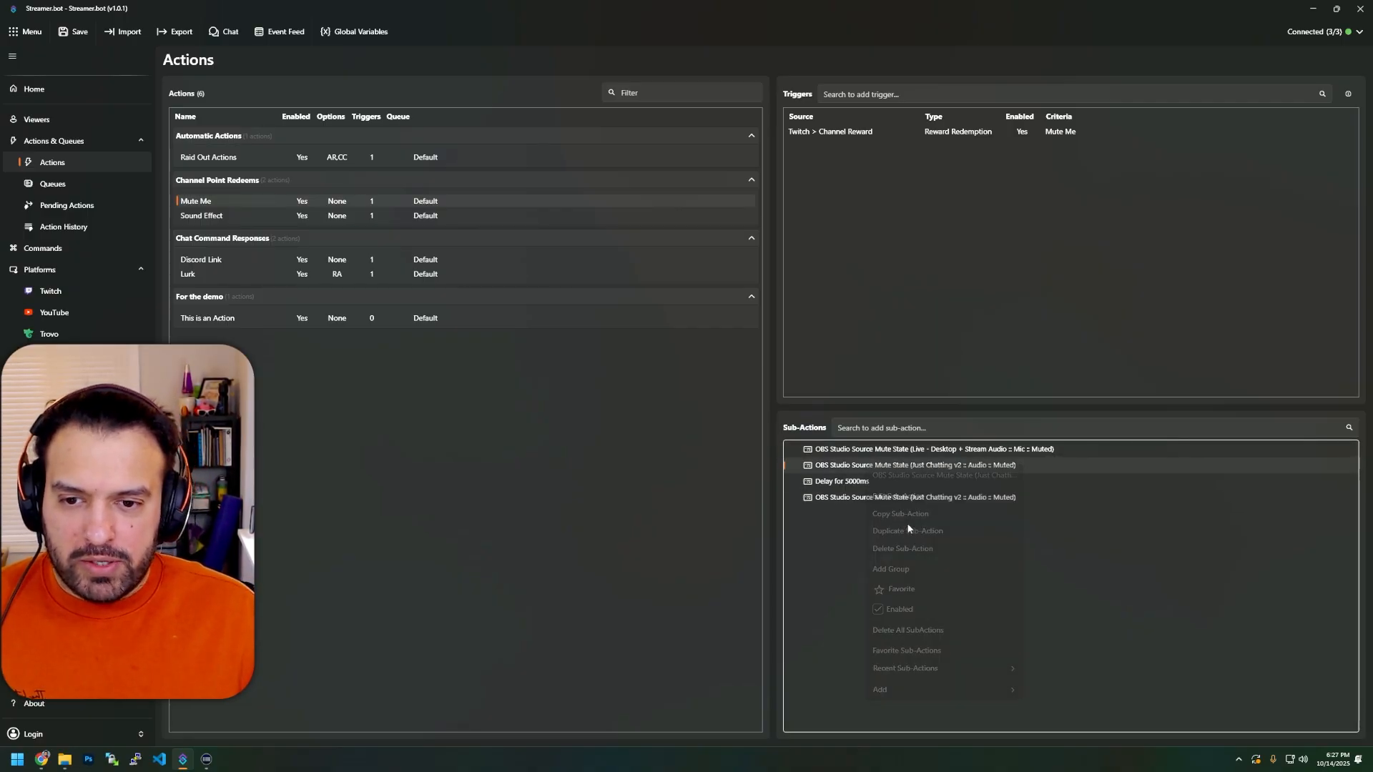
{"action": "right_click", "coordinate": [864, 470]}
{"action": "right_click", "coordinate": [906, 447]}
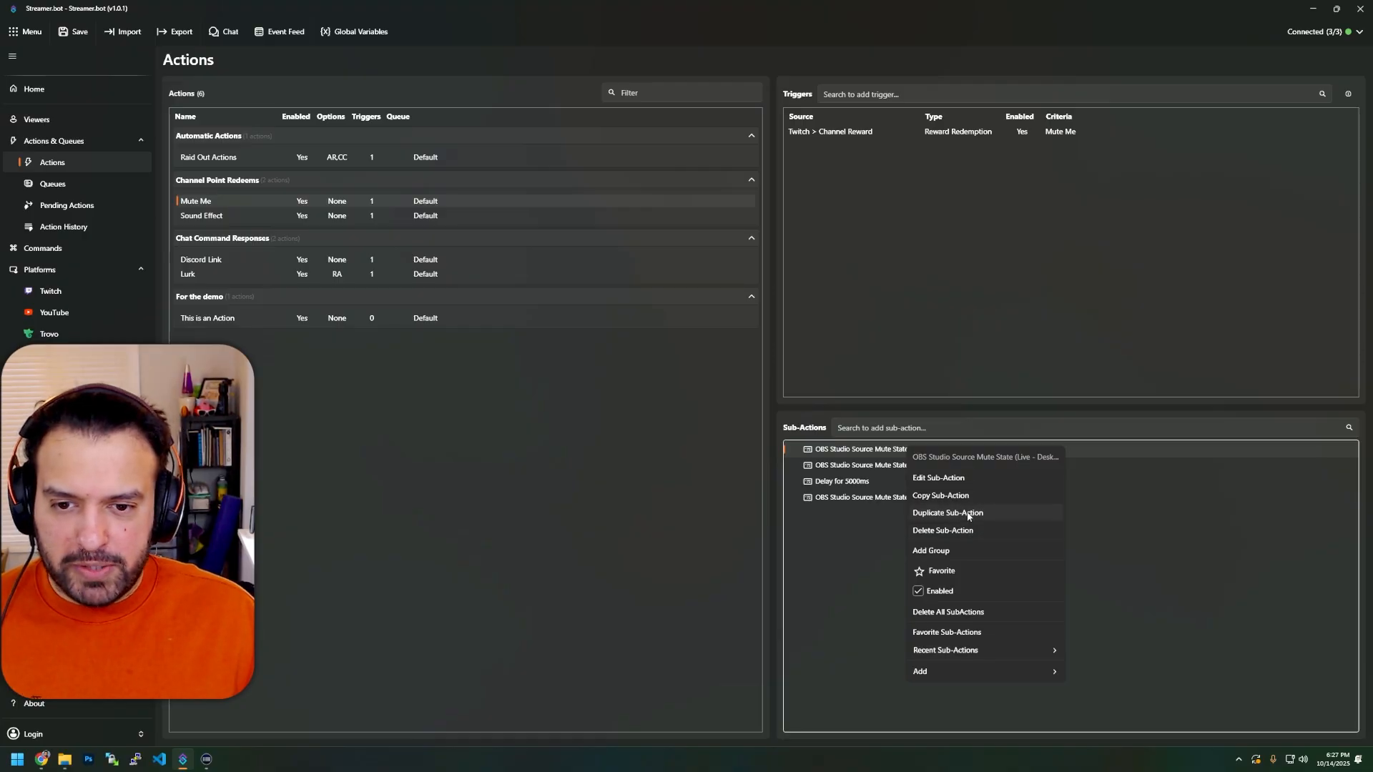
{"action": "left_click", "coordinate": [947, 514]}
Set both duplicated mute sub-actions below the delay, for Audio and Mic, to the Not Muted state.
{"action": "double_click", "coordinate": [876, 498]}
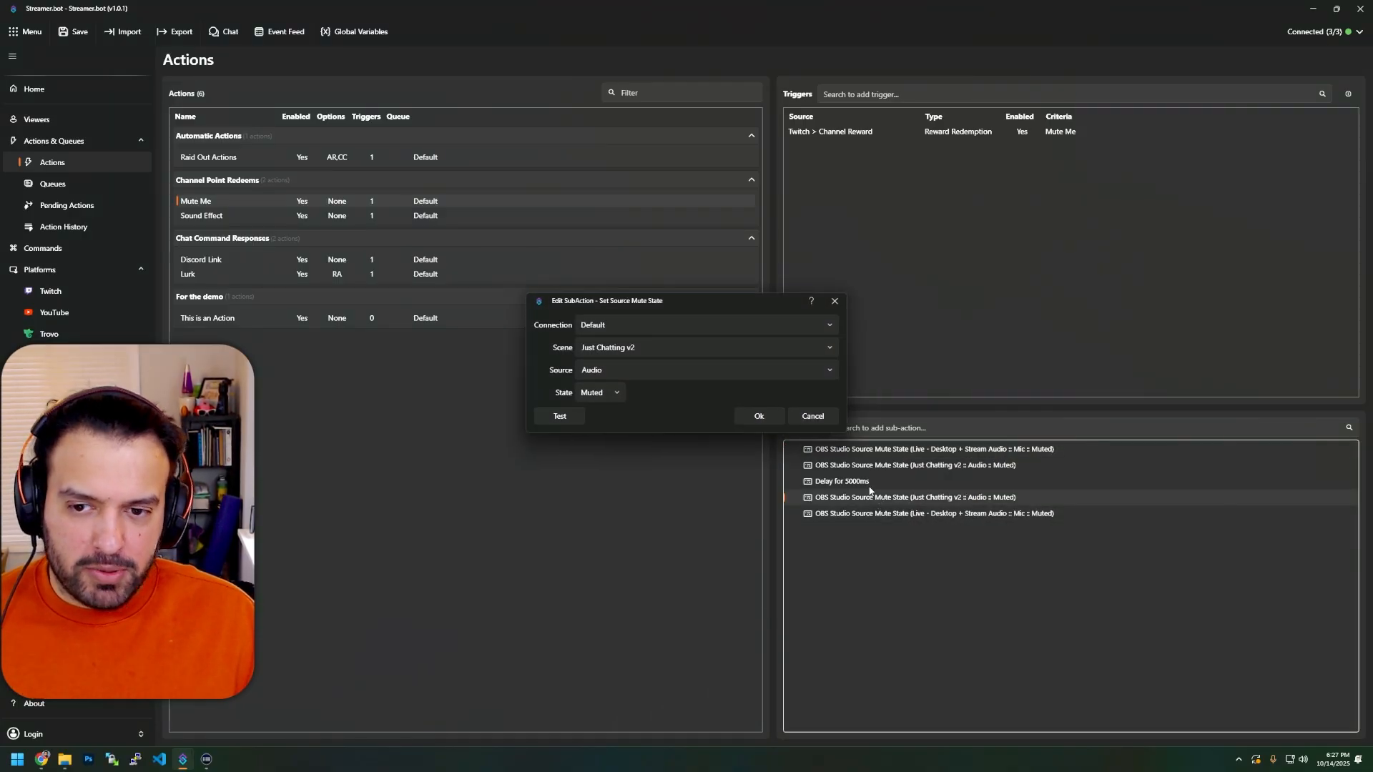
{"action": "left_click", "coordinate": [600, 398]}
{"action": "left_click", "coordinate": [605, 439]}
{"action": "left_click", "coordinate": [753, 422]}
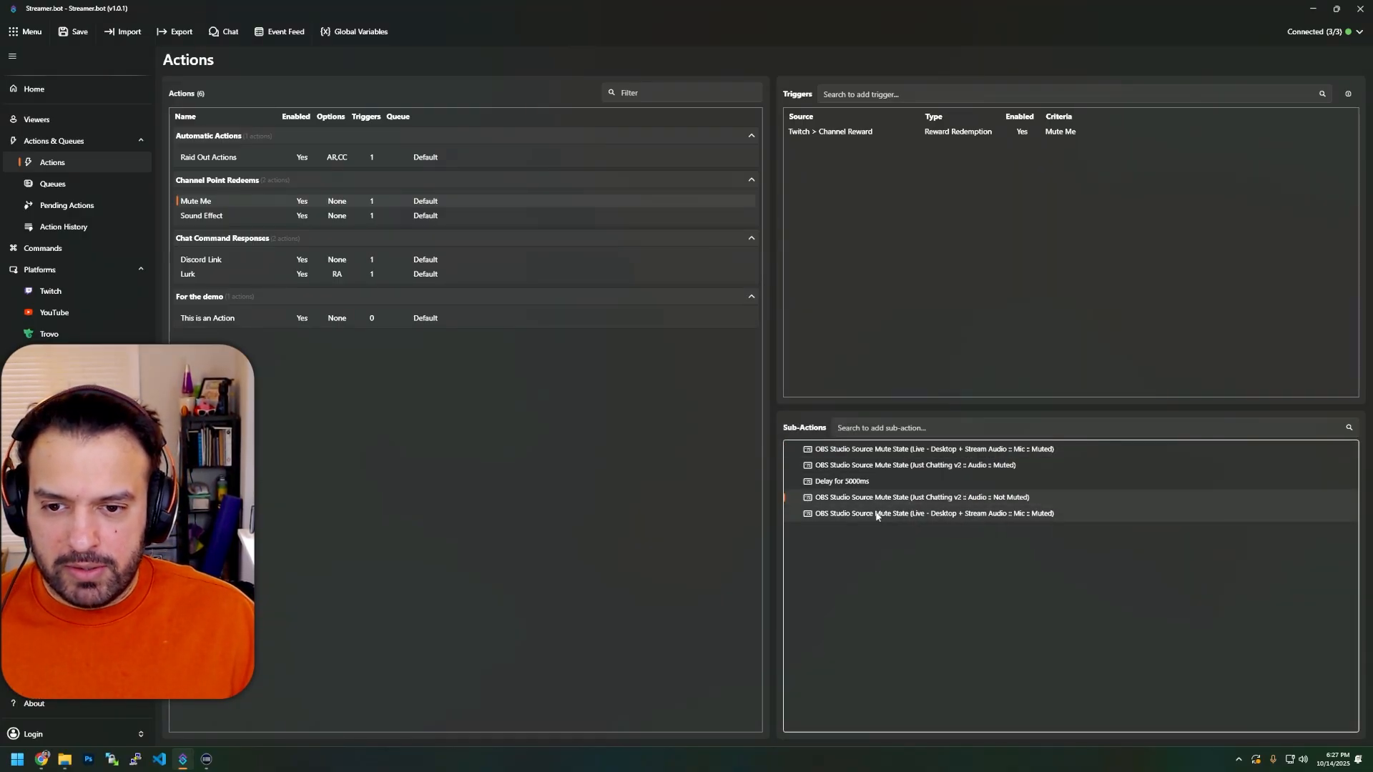
{"action": "double_click", "coordinate": [880, 513]}
{"action": "left_click", "coordinate": [600, 393]}
{"action": "left_click", "coordinate": [604, 438]}
{"action": "left_click", "coordinate": [758, 416]}
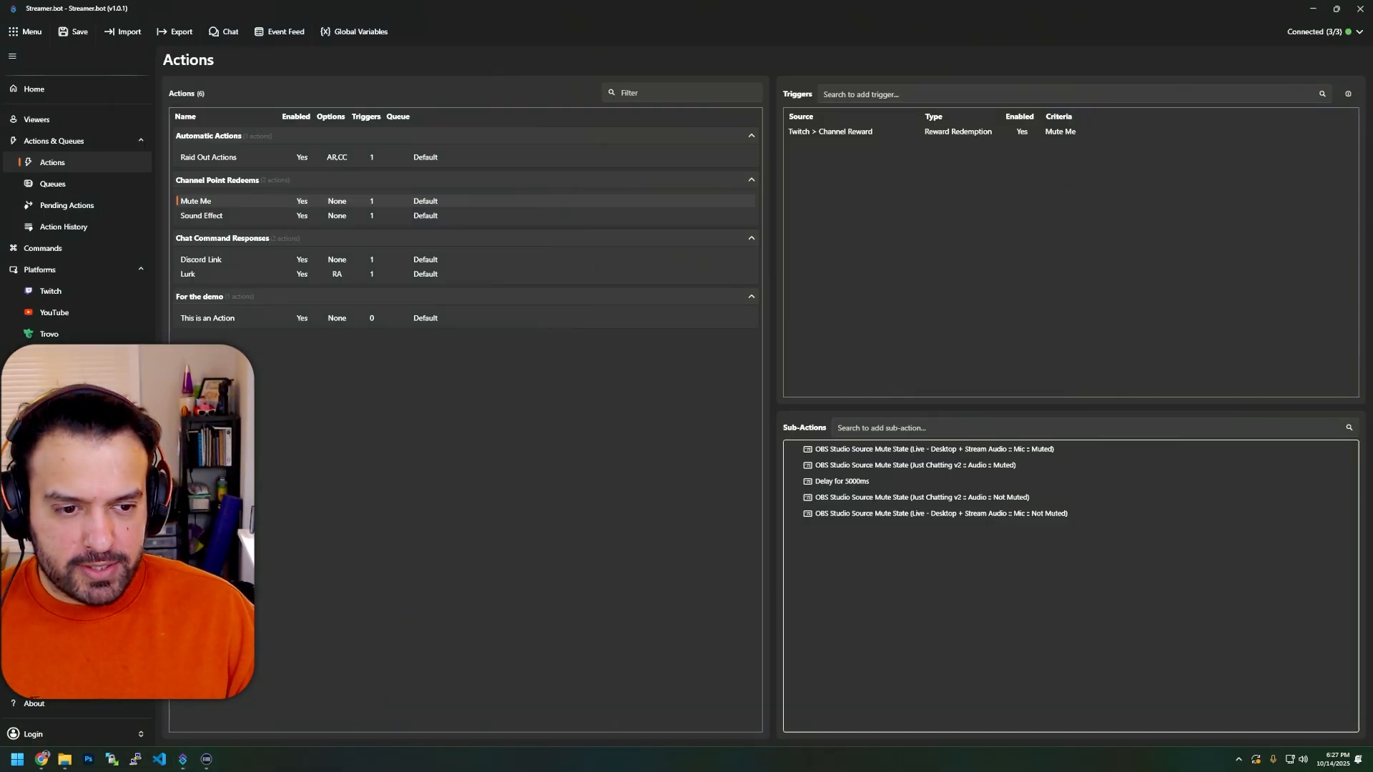
Switch to OBS and create a new Text (GDI+) source named "Muted" in the current scene.
{"action": "left_click_drag", "start_coordinate": [1372, 272], "coordinate": [671, 3]}
{"action": "right_click", "coordinate": [359, 686]}
{"action": "mouse_move", "coordinate": [424, 698]}
{"action": "left_click", "coordinate": [495, 665]}
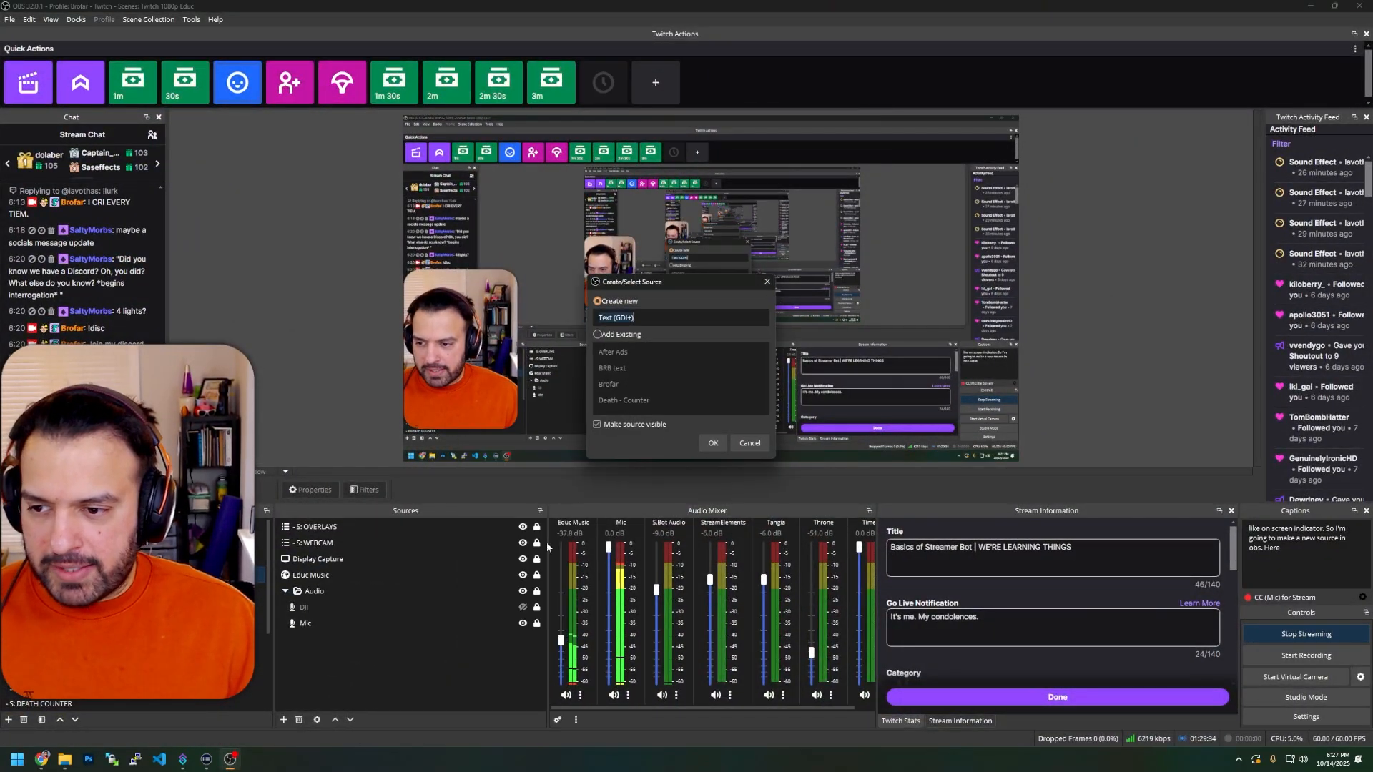
{"action": "type", "text": "Muted"}
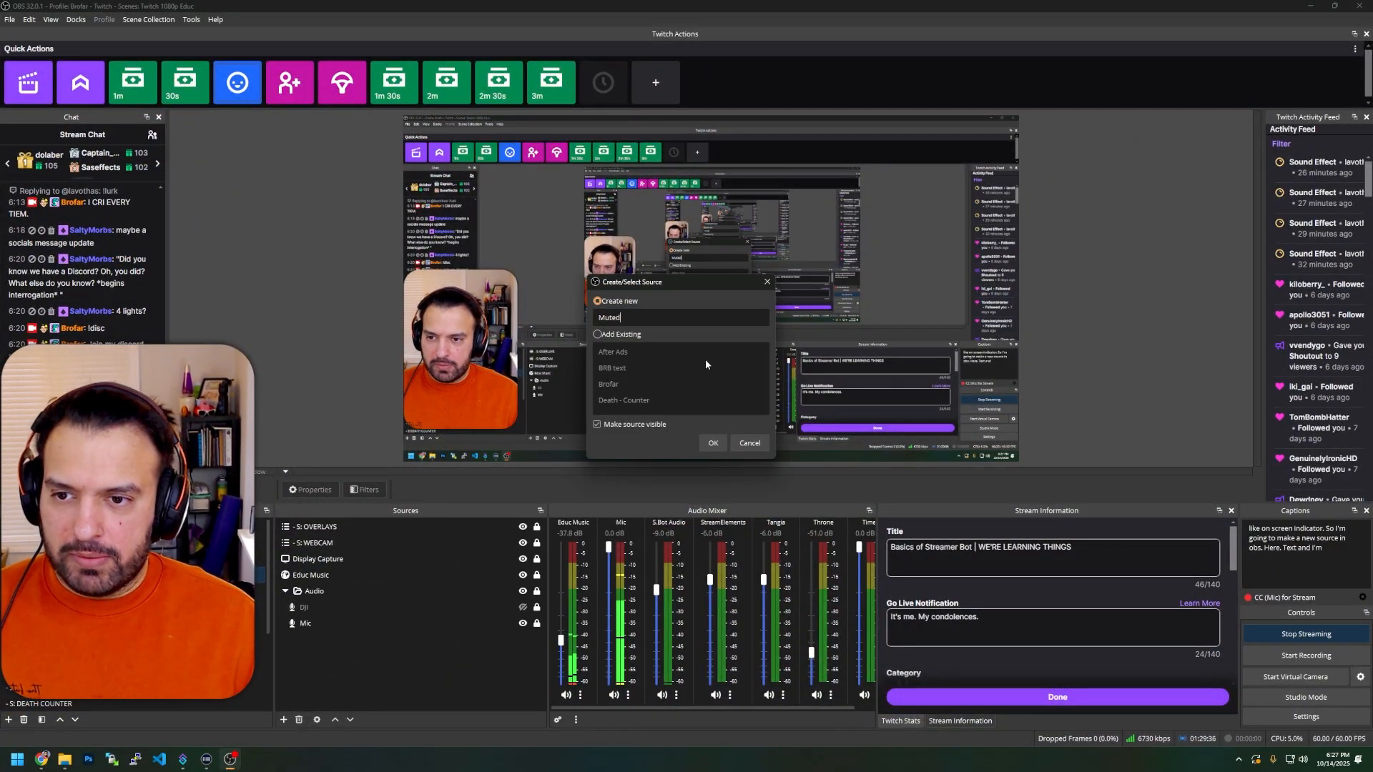
{"action": "left_click", "coordinate": [719, 444]}
Set the Muted source's text to "LOL MUTED" and place it near the centre of the canvas.
{"action": "left_click", "coordinate": [648, 438]}
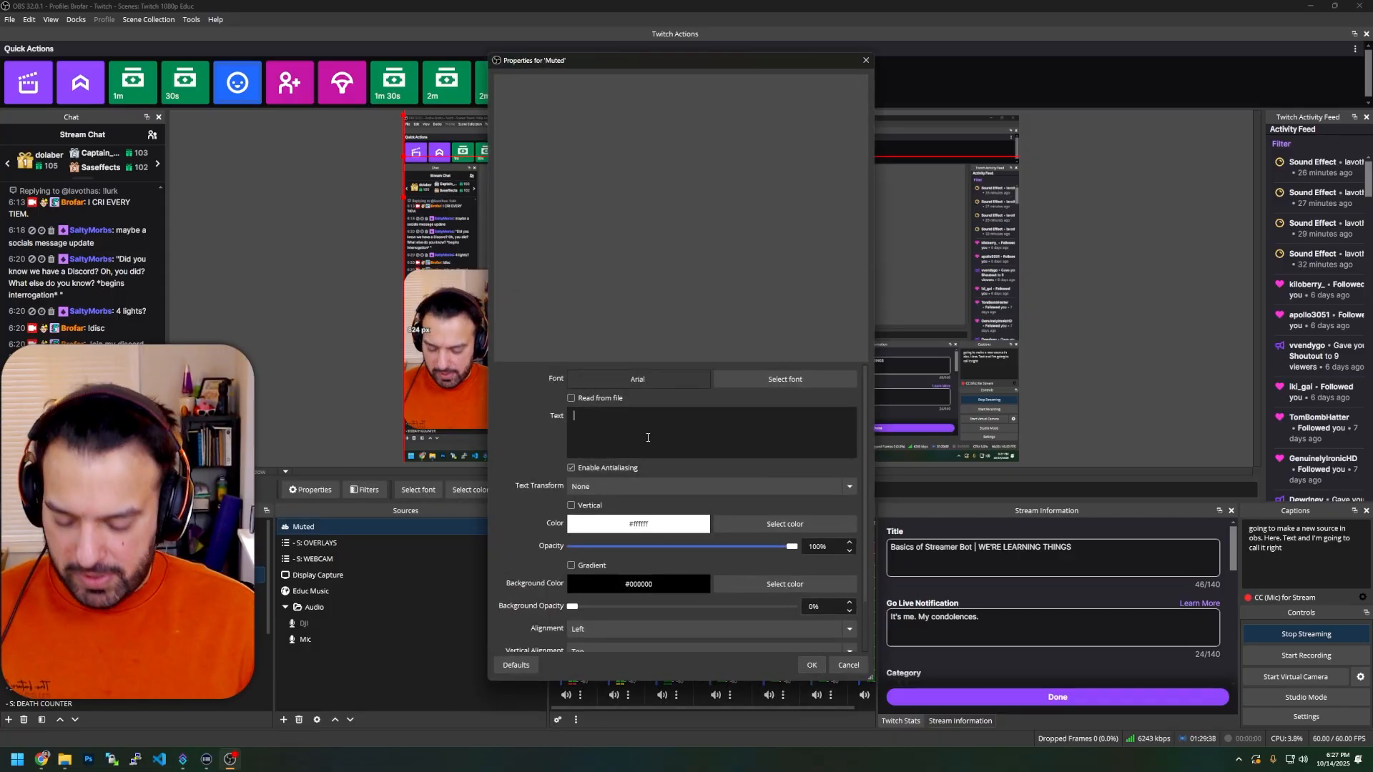
{"action": "type", "text": "LOL MUTED"}
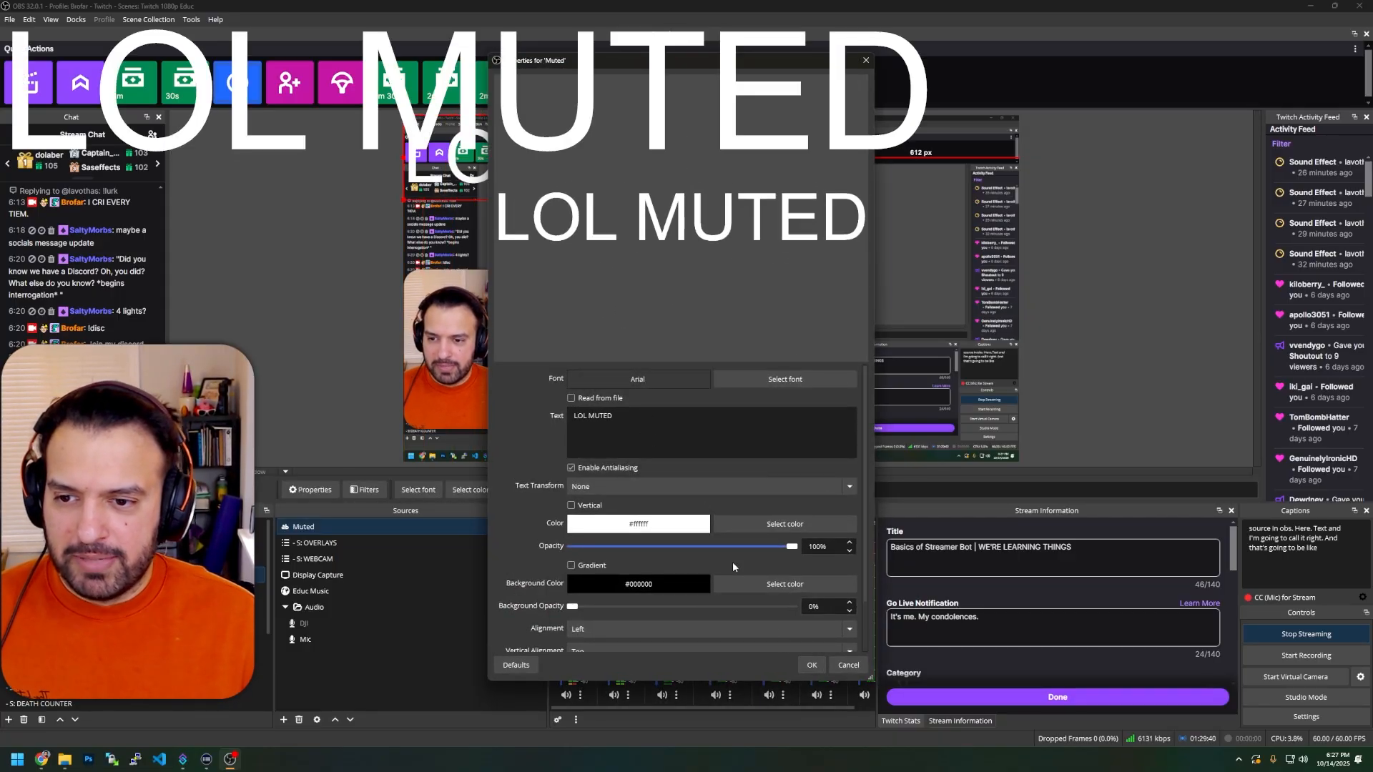
{"action": "left_click", "coordinate": [812, 665]}
{"action": "left_click_drag", "start_coordinate": [731, 191], "coordinate": [827, 309]}
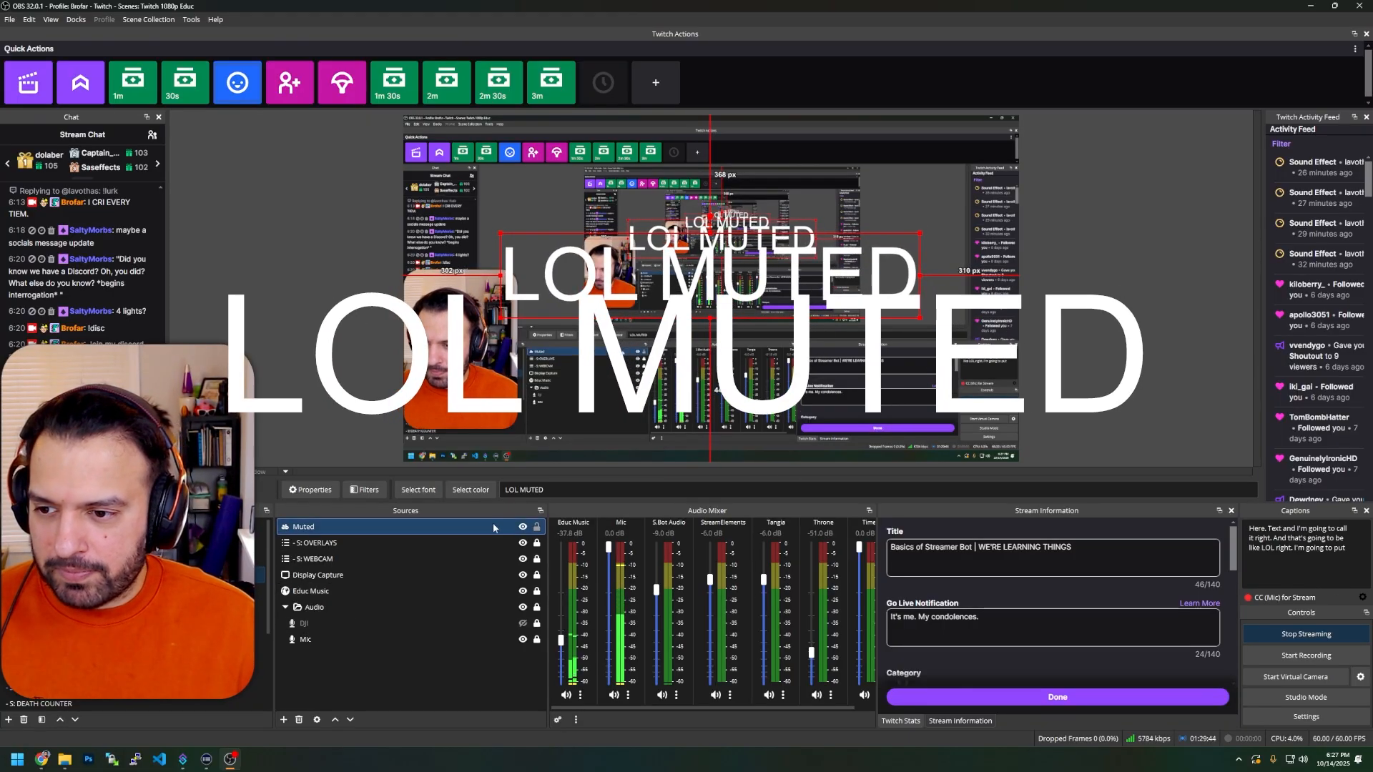
Hide the Muted source, place it directly below - S: OVERLAYS, and switch back to Streamer.bot.
{"action": "left_click", "coordinate": [523, 526]}
{"action": "left_click_drag", "start_coordinate": [354, 529], "coordinate": [317, 534]}
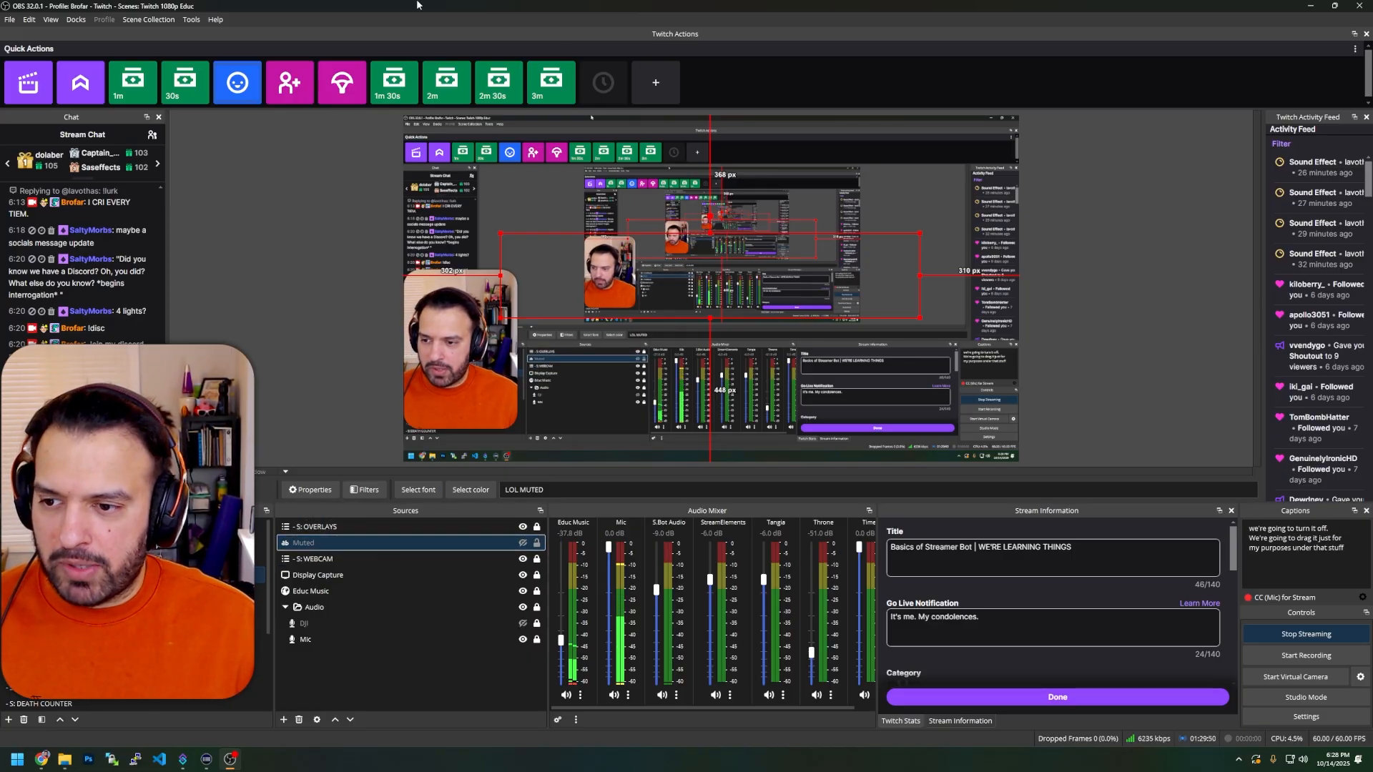
{"action": "left_click_drag", "start_coordinate": [426, 4], "coordinate": [426, 0]}
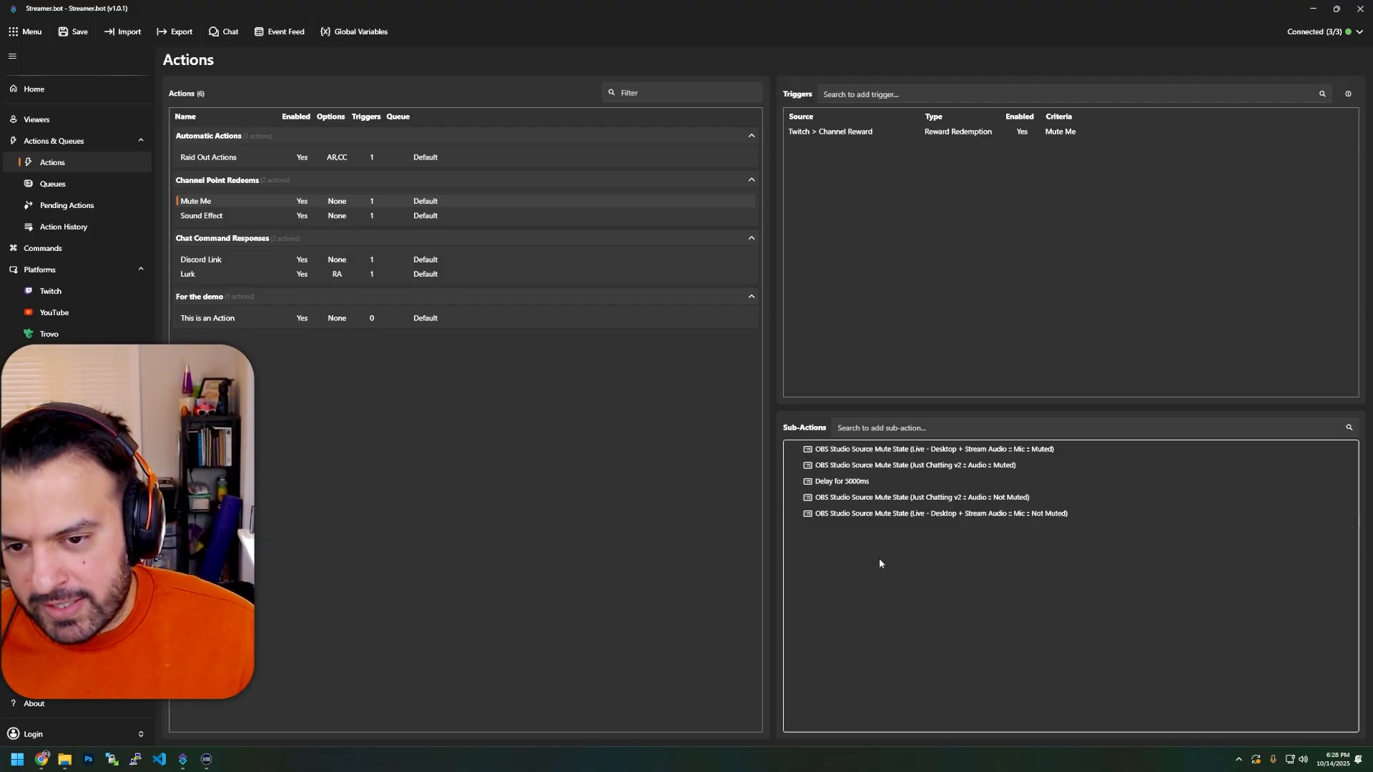
Start adding an OBS Studio Set Source Visibility State sub-action to the Mute Me action.
{"action": "right_click", "coordinate": [834, 542]}
{"action": "mouse_move", "coordinate": [883, 633]}
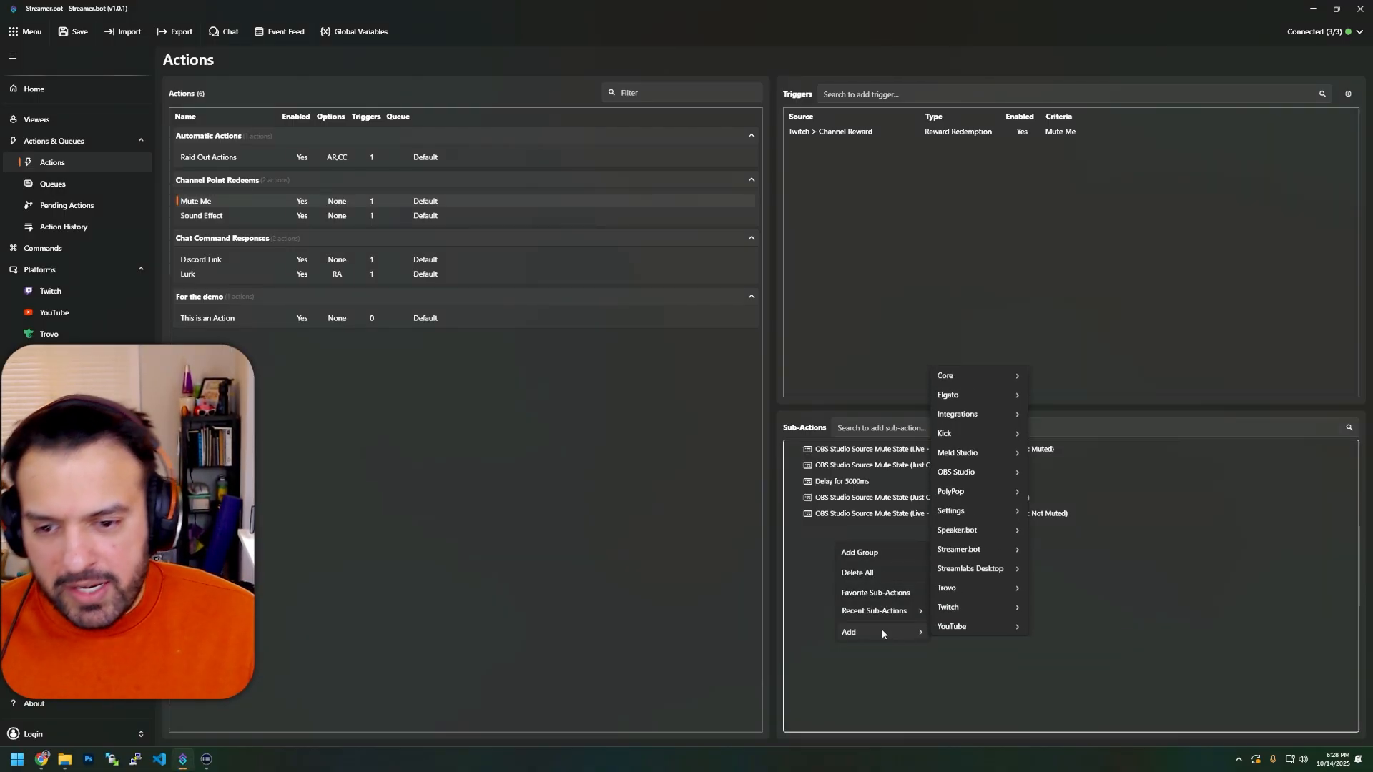
{"action": "mouse_move", "coordinate": [981, 475]}
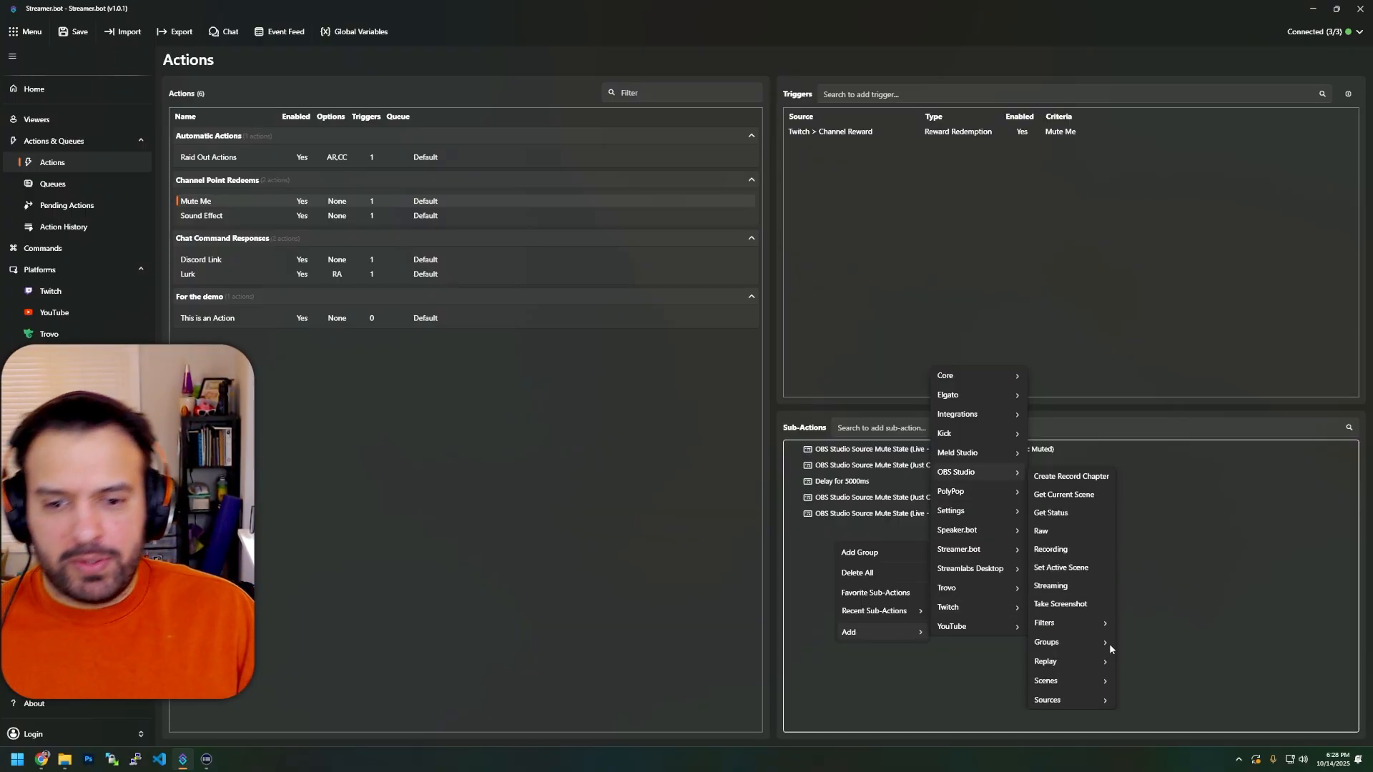
{"action": "mouse_move", "coordinate": [1091, 698]}
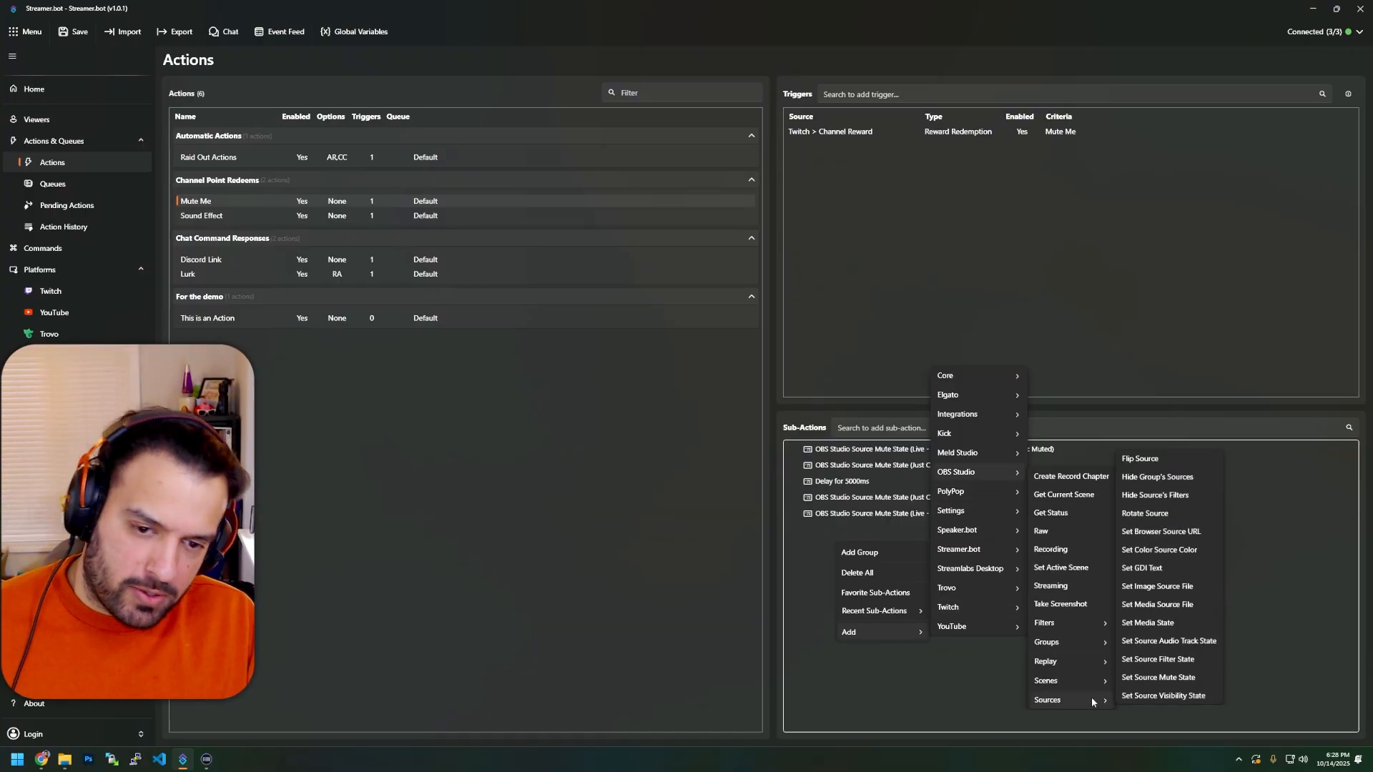
{"action": "left_click", "coordinate": [1152, 697]}
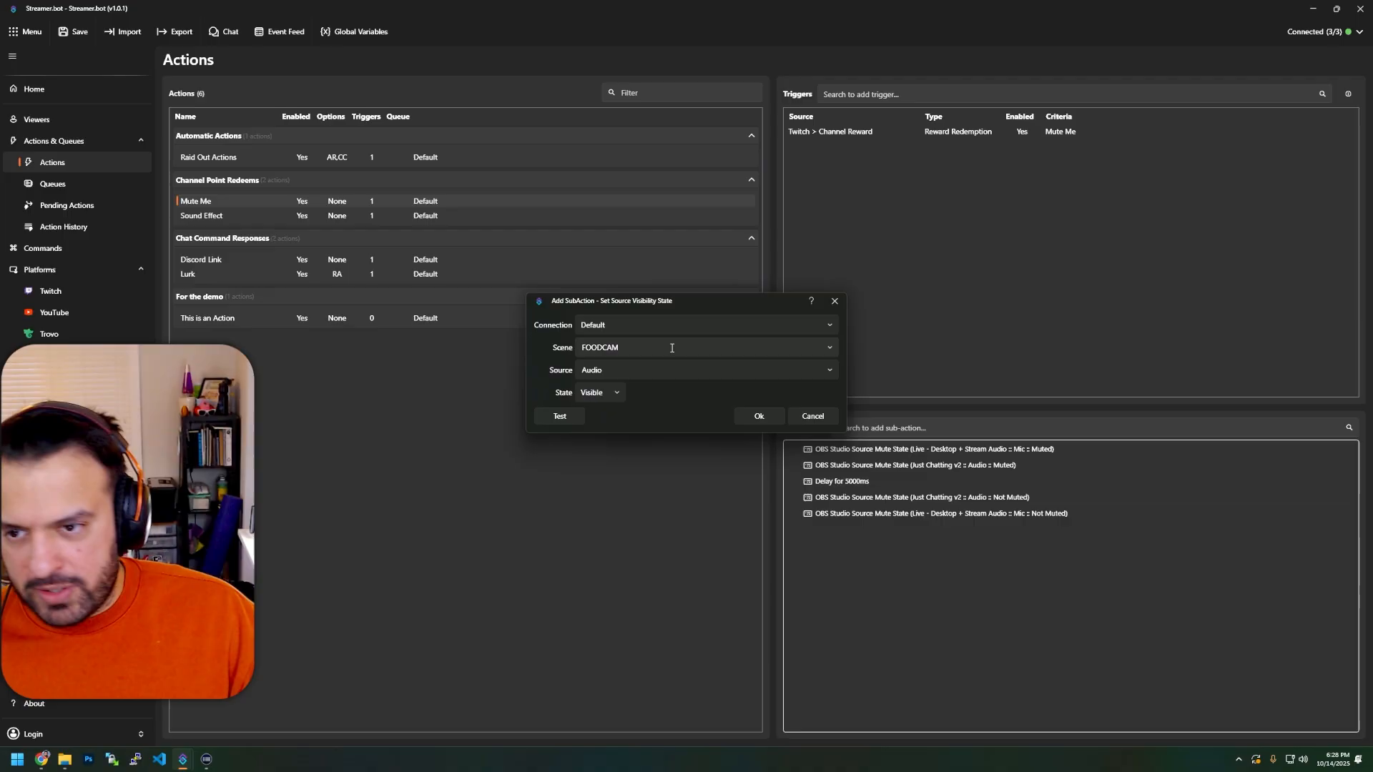
Target the Muted source in the "Live - Desktop + Stream Audio" scene for the visibility sub-action.
{"action": "left_click", "coordinate": [829, 349]}
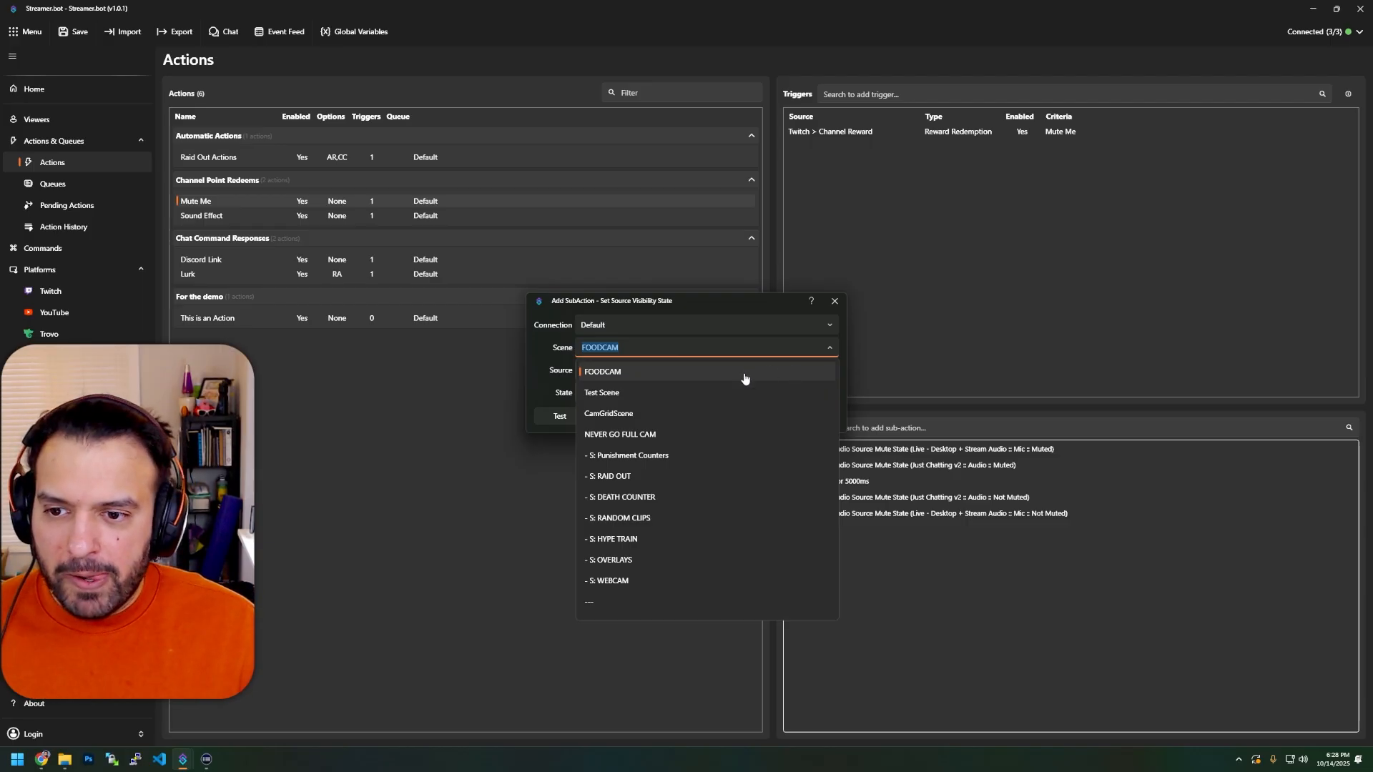
{"action": "scroll", "coordinate": [728, 499], "scroll_direction": "down", "scroll_amount": 3}
{"action": "left_click", "coordinate": [662, 545]}
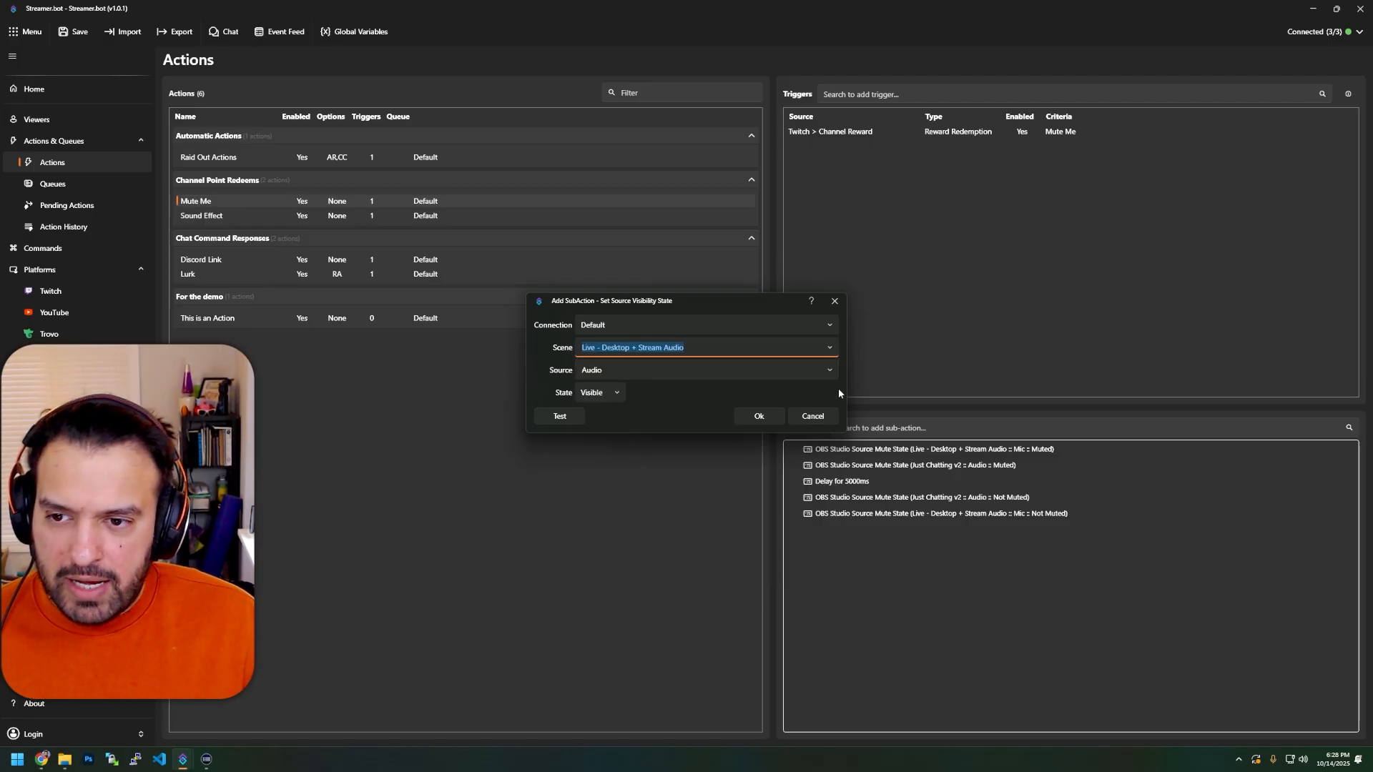
{"action": "left_click", "coordinate": [629, 370]}
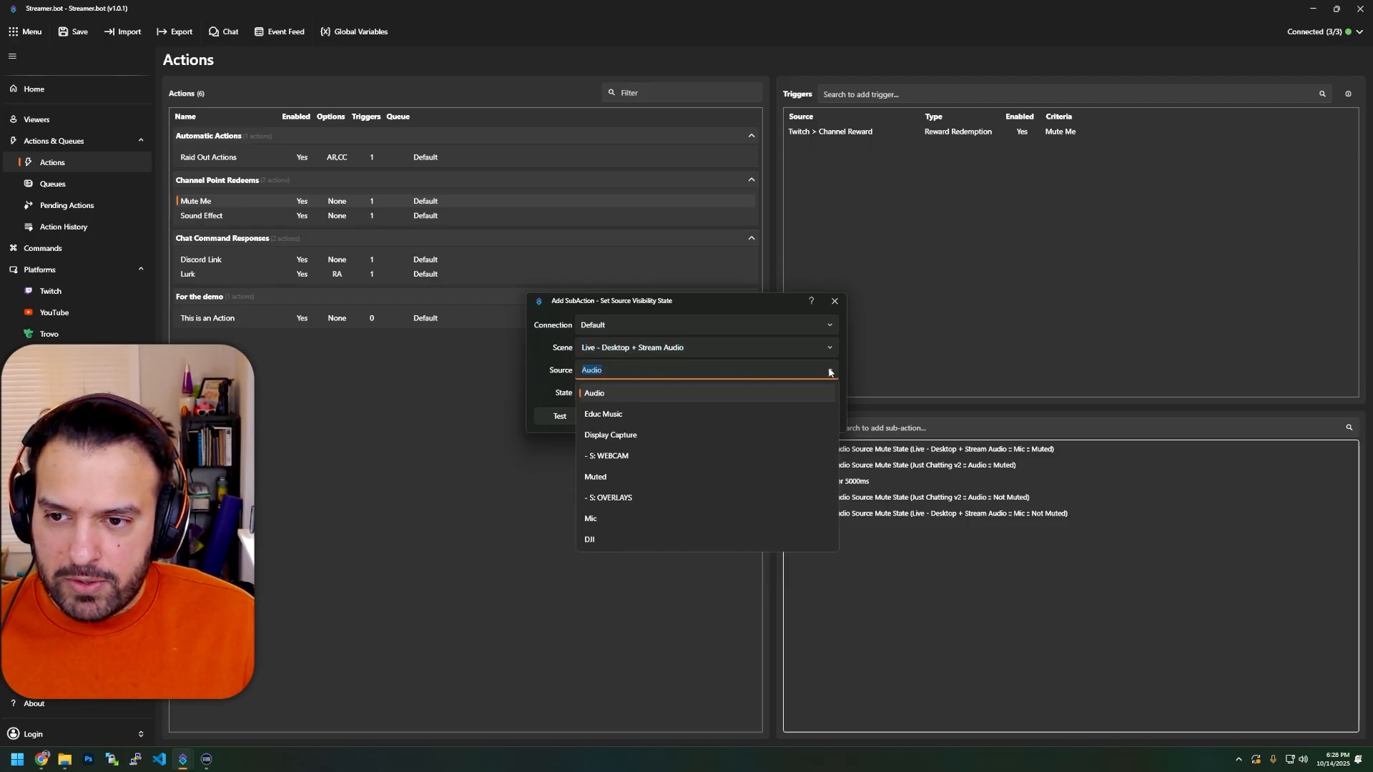
{"action": "left_click", "coordinate": [613, 478]}
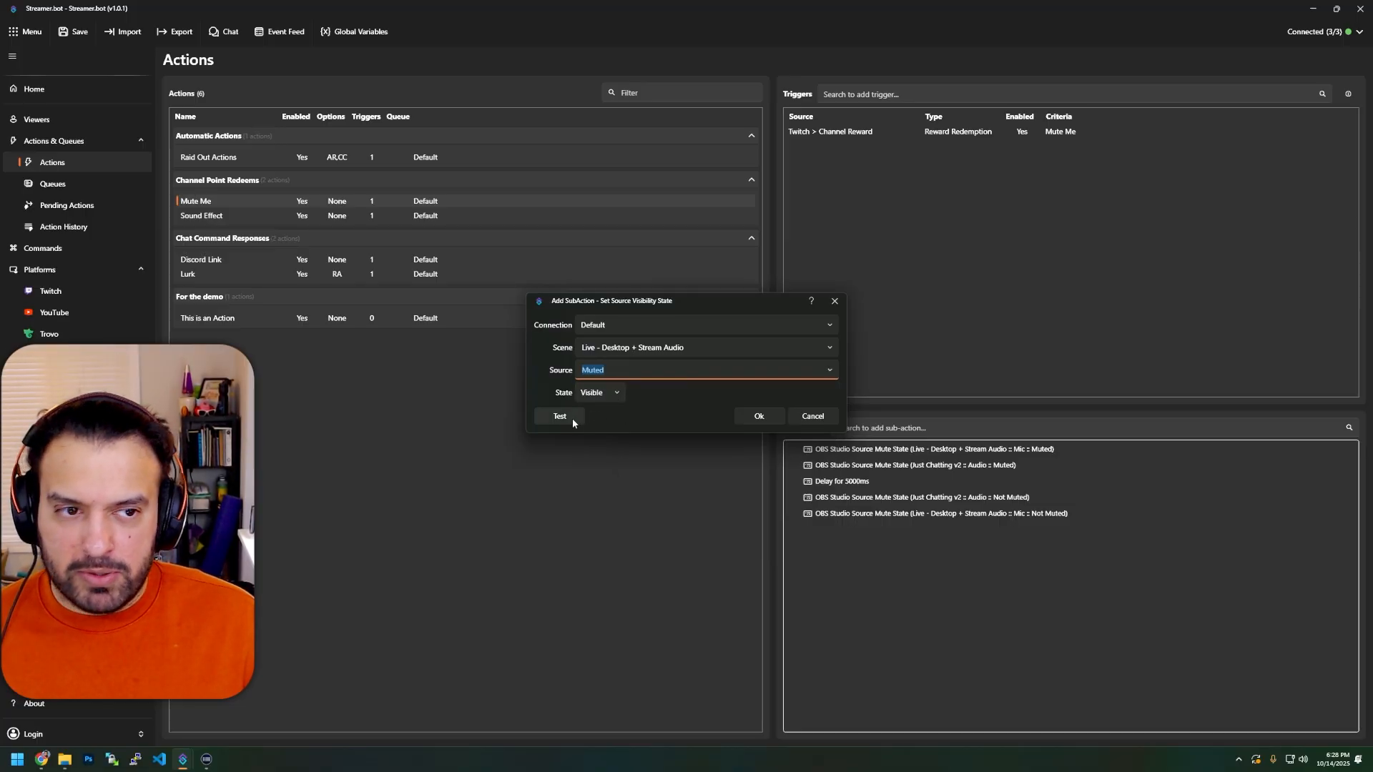
Test the Muted source's visibility with the state set to Hidden, and save the sub-action.
{"action": "left_click", "coordinate": [599, 393]}
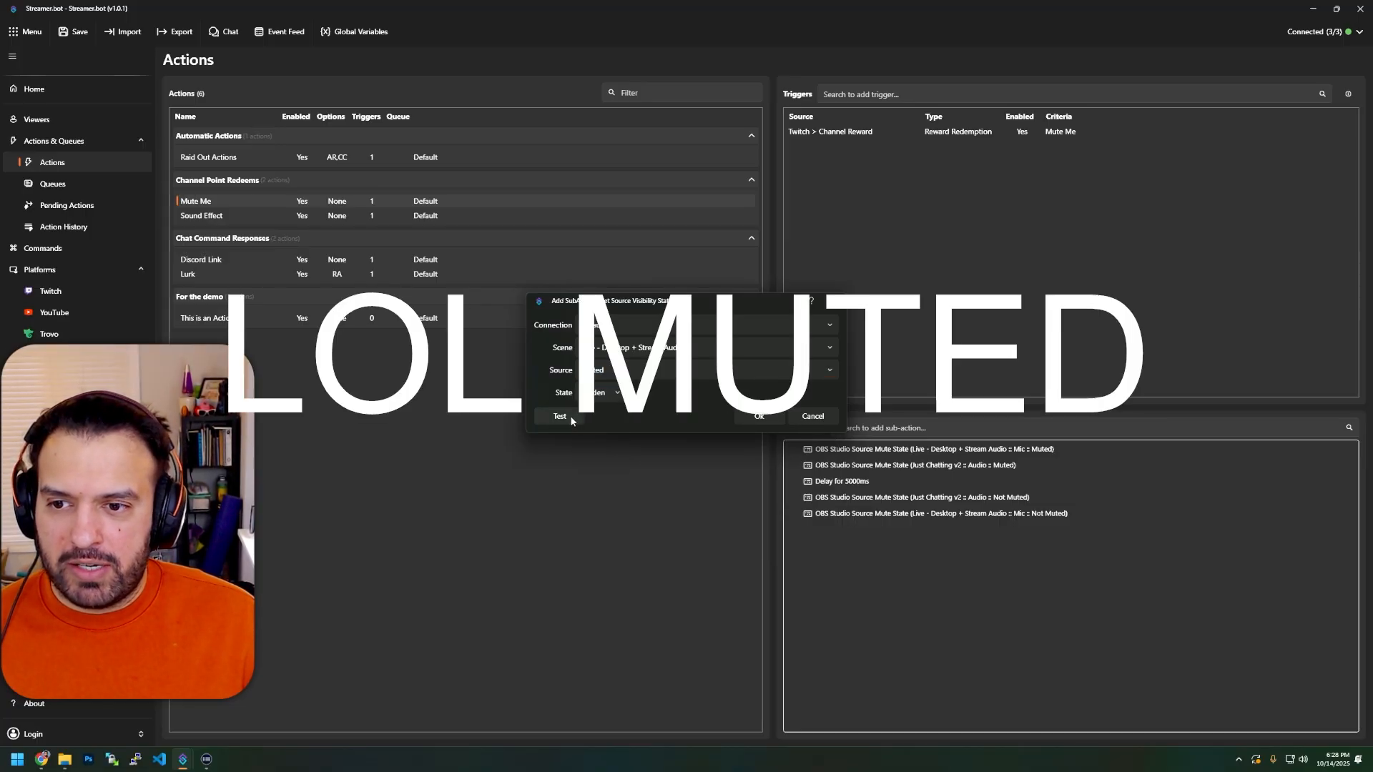
{"action": "left_click", "coordinate": [570, 419]}
{"action": "left_click", "coordinate": [757, 416]}
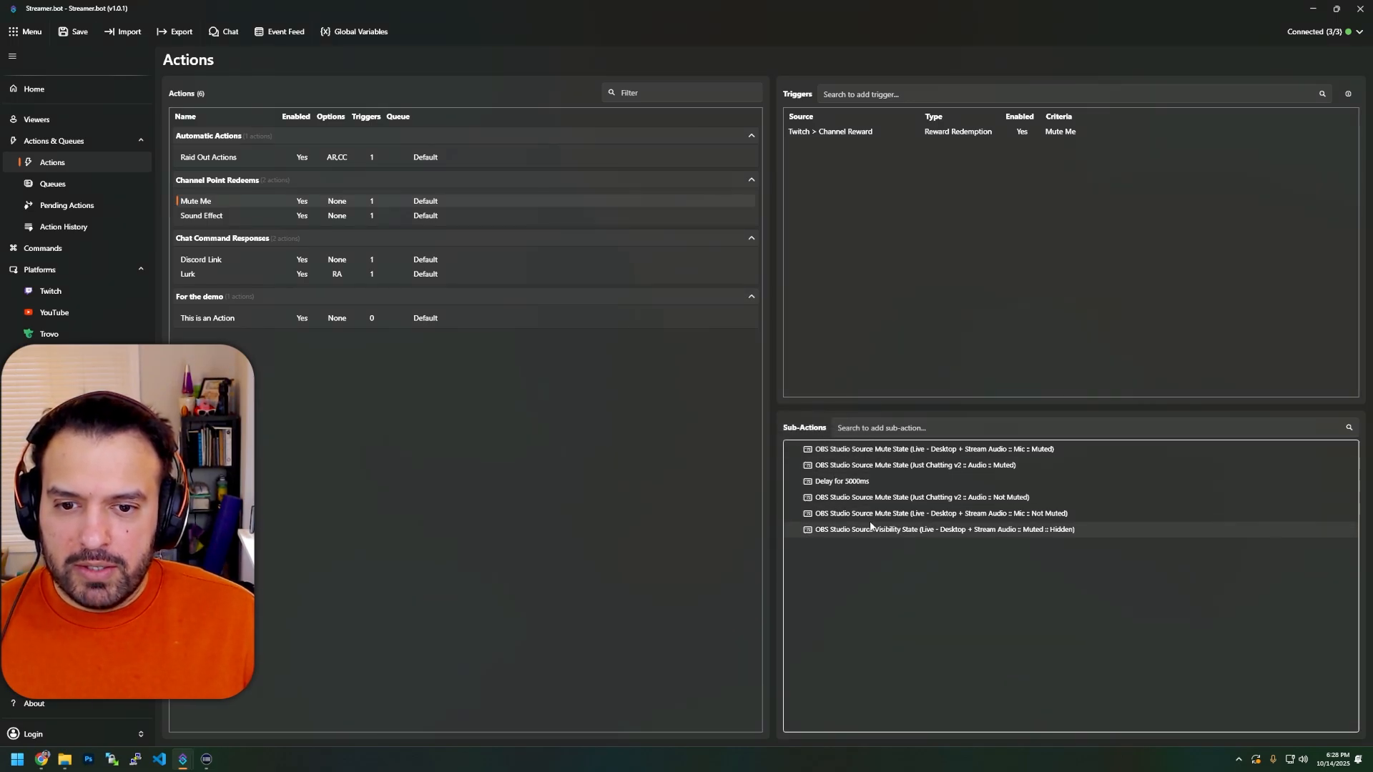
Change the Muted source's visibility sub-action to Visible and move it directly above the 5000 ms delay.
{"action": "double_click", "coordinate": [874, 529]}
{"action": "left_click", "coordinate": [600, 393]}
{"action": "left_click", "coordinate": [595, 407]}
{"action": "left_click", "coordinate": [759, 416]}
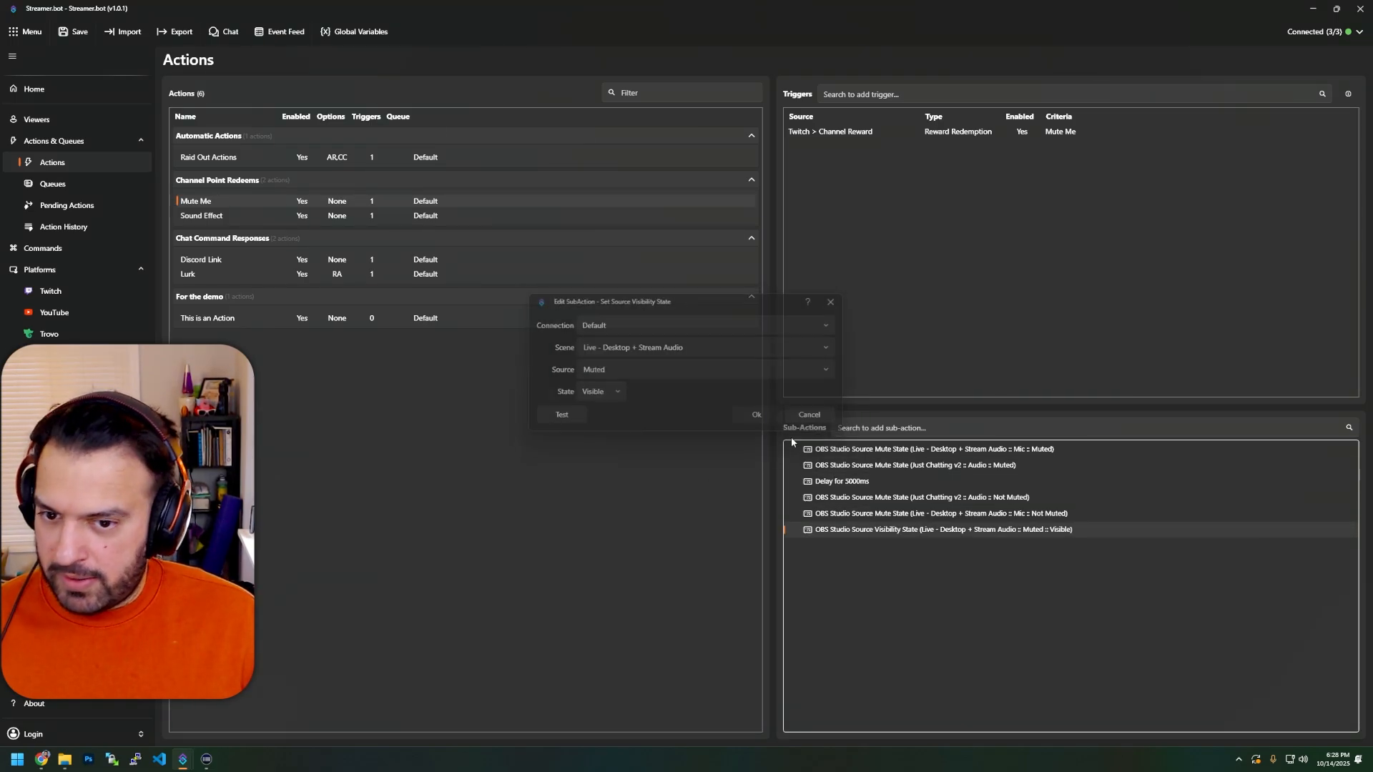
{"action": "left_click_drag", "start_coordinate": [843, 531], "coordinate": [865, 482]}
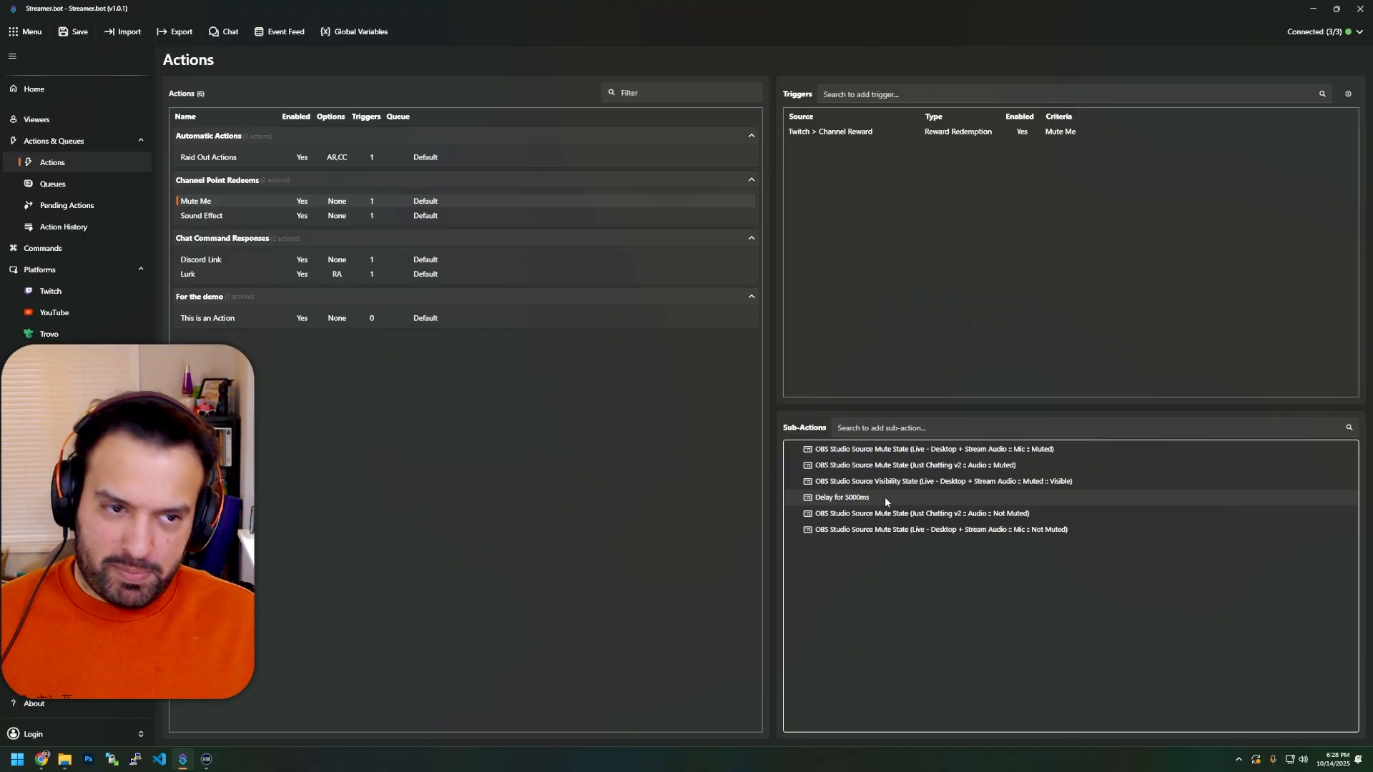
{"action": "left_click", "coordinate": [865, 496]}
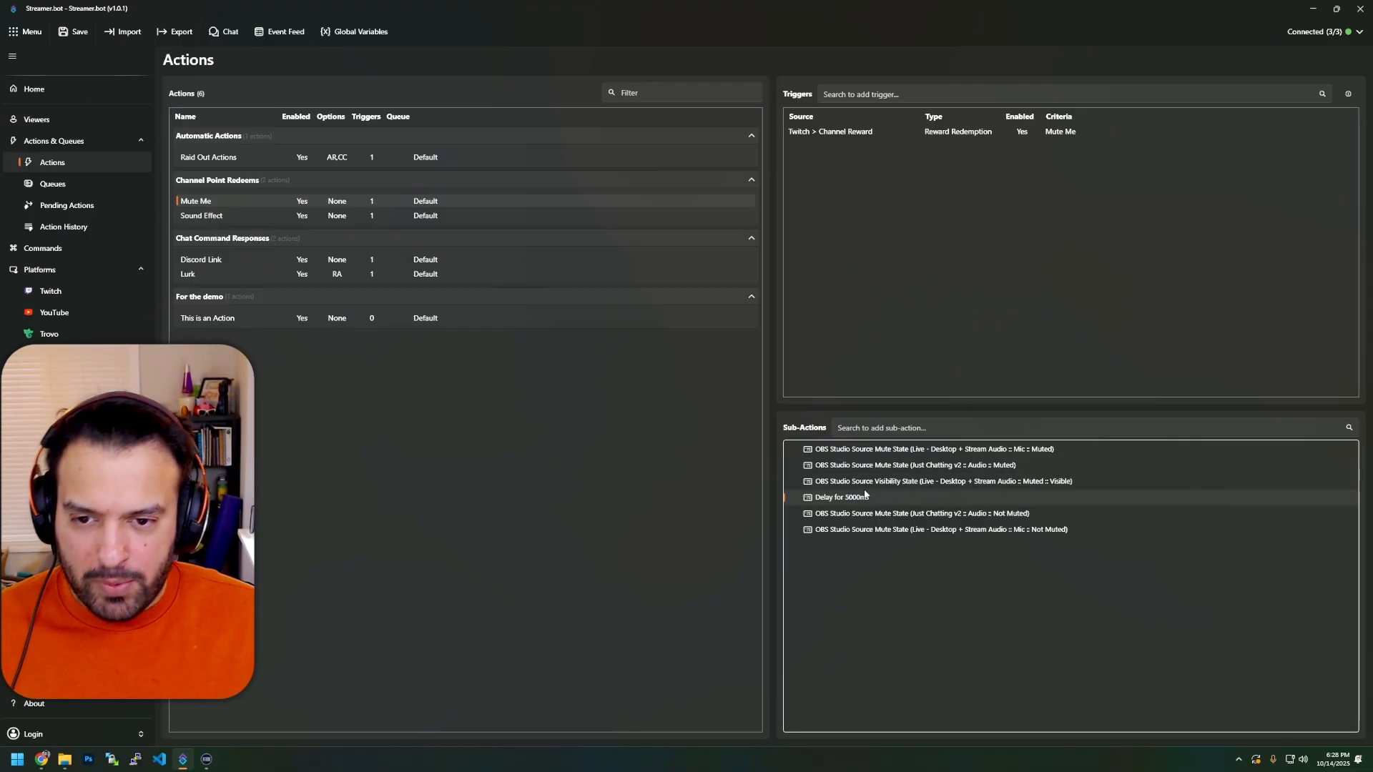
Duplicate the Muted source's Visible visibility sub-action and set the copy's state to Hidden.
{"action": "right_click", "coordinate": [841, 482]}
{"action": "left_click", "coordinate": [894, 546]}
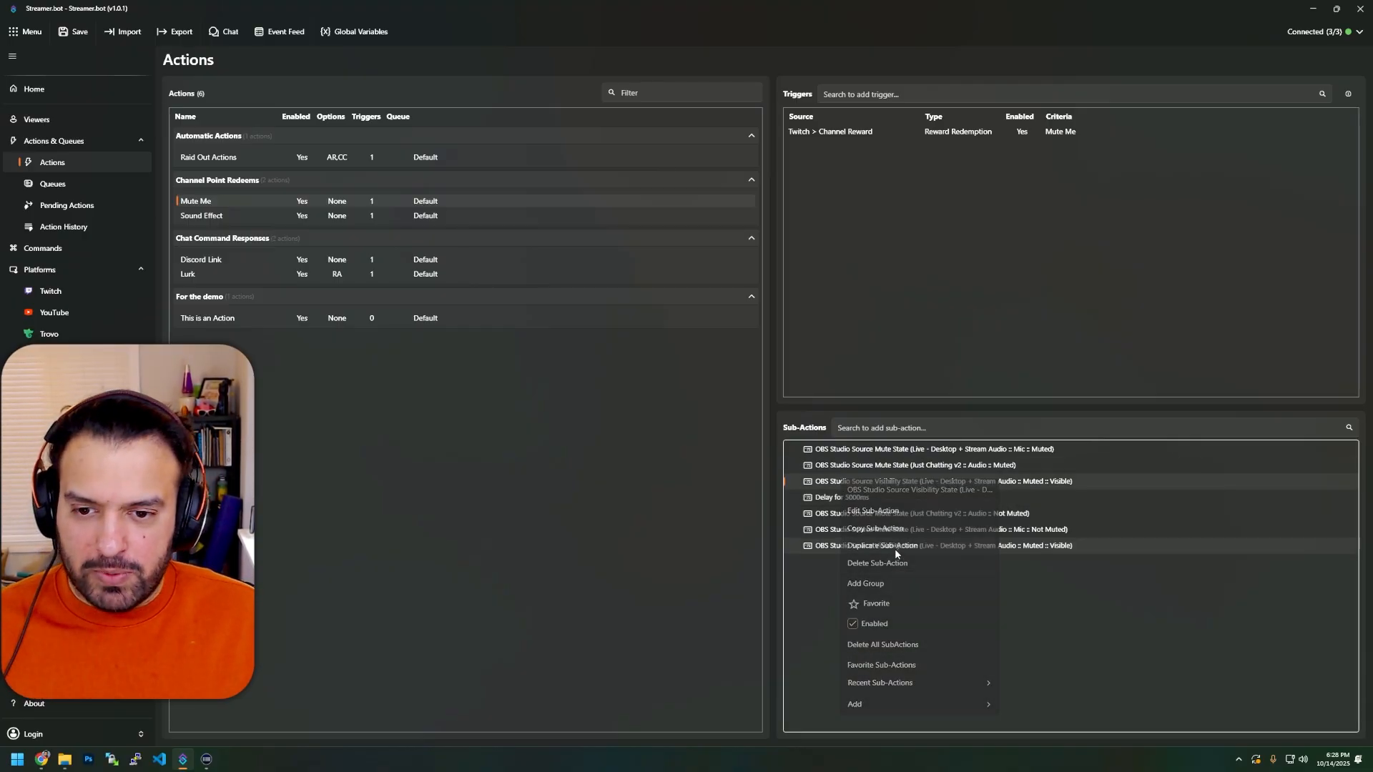
{"action": "double_click", "coordinate": [882, 546]}
{"action": "left_click", "coordinate": [599, 393]}
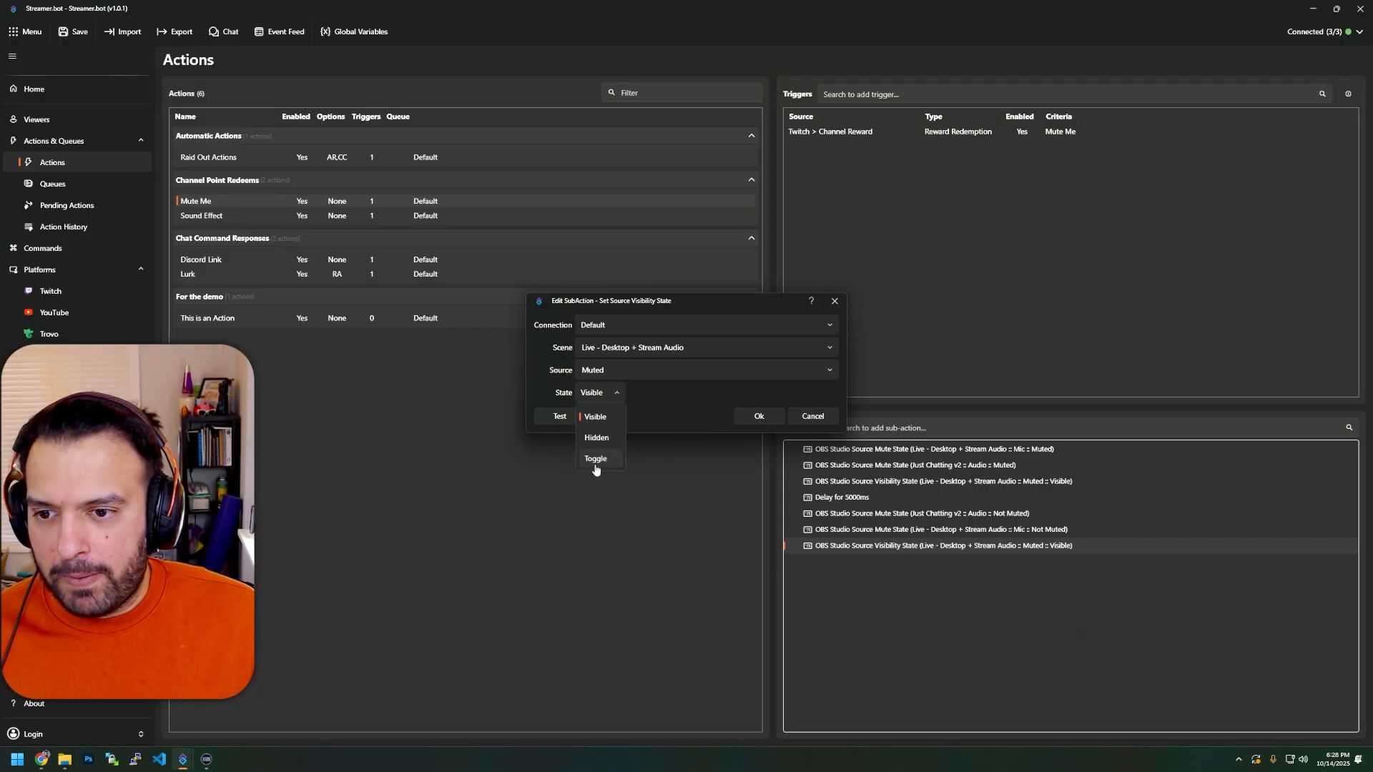
{"action": "left_click", "coordinate": [597, 438]}
{"action": "left_click", "coordinate": [755, 415]}
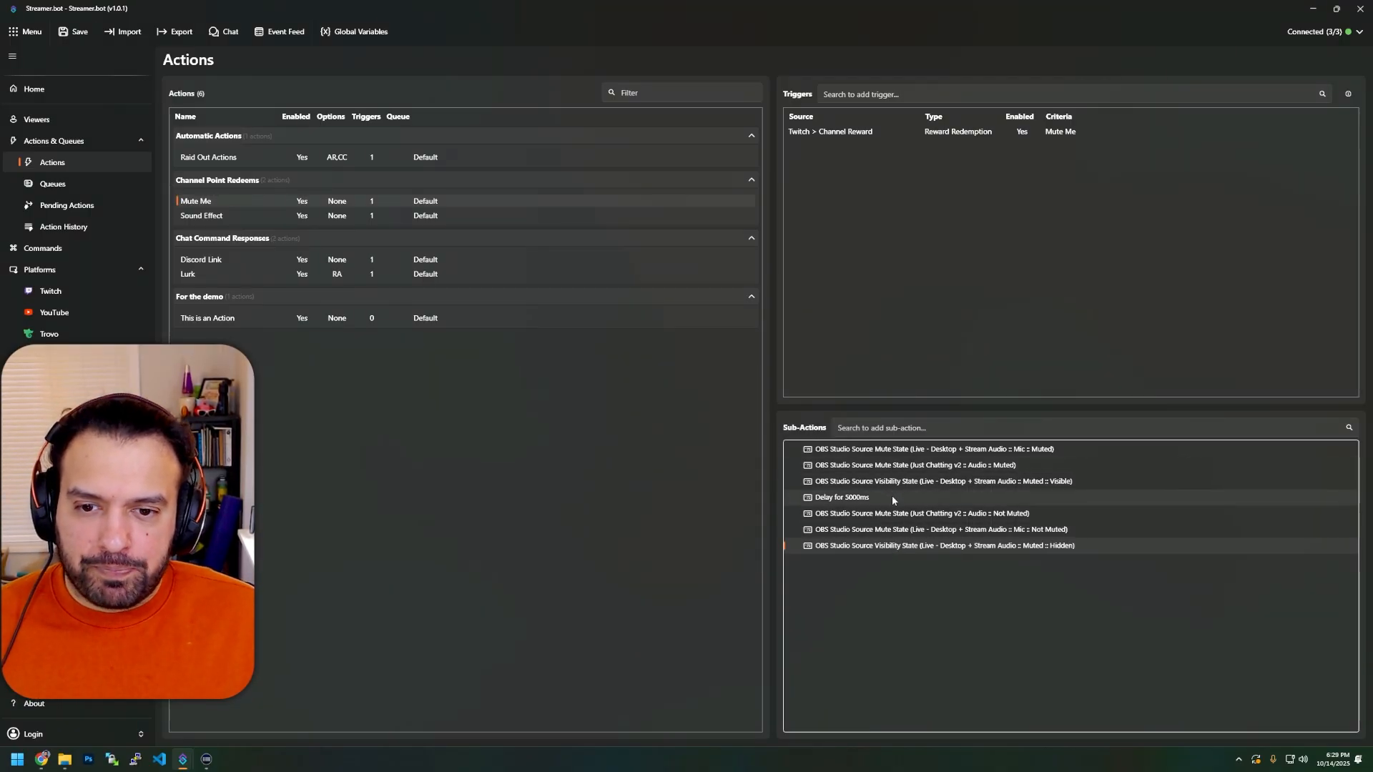
Review the Mute Me sub-actions in running order, from the mic mute through the delay to hiding the Muted source.
{"action": "left_click", "coordinate": [891, 452]}
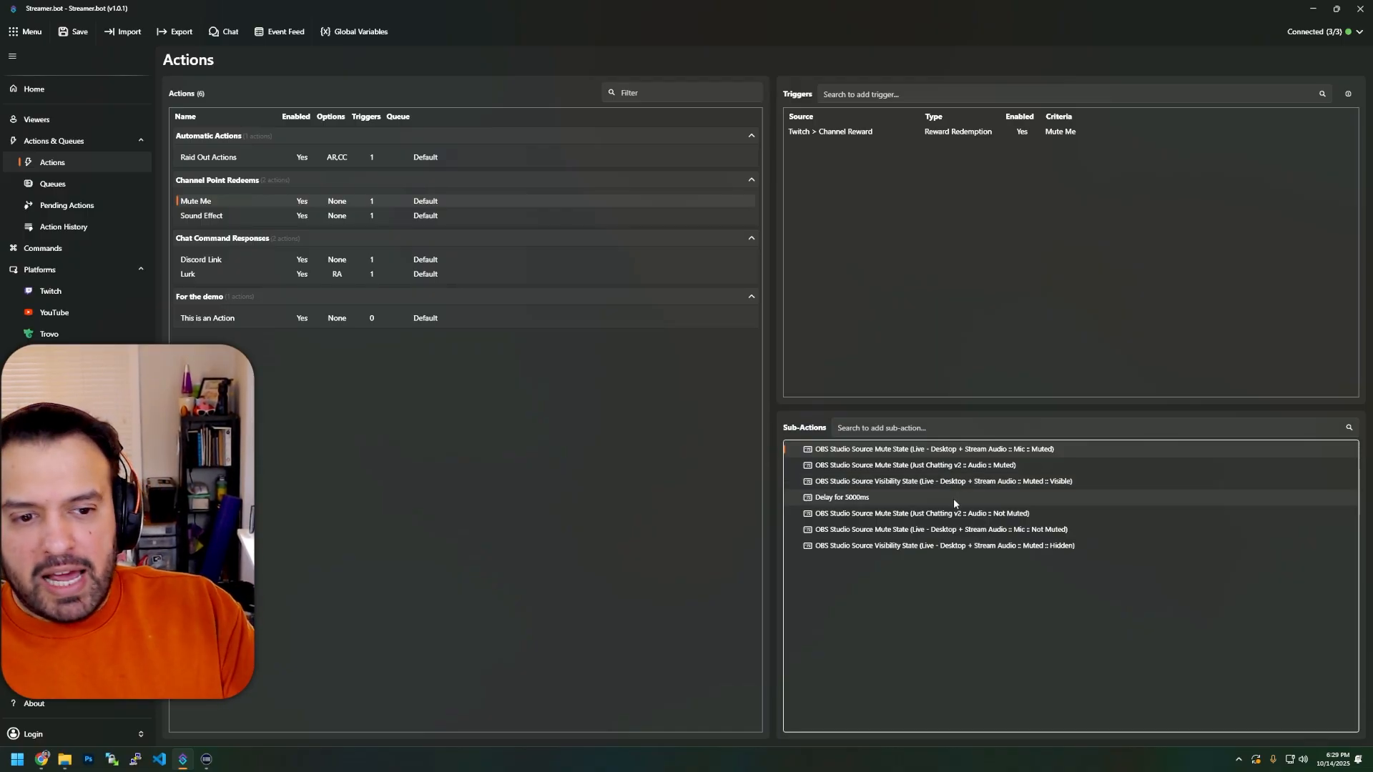
{"action": "left_click", "coordinate": [872, 466]}
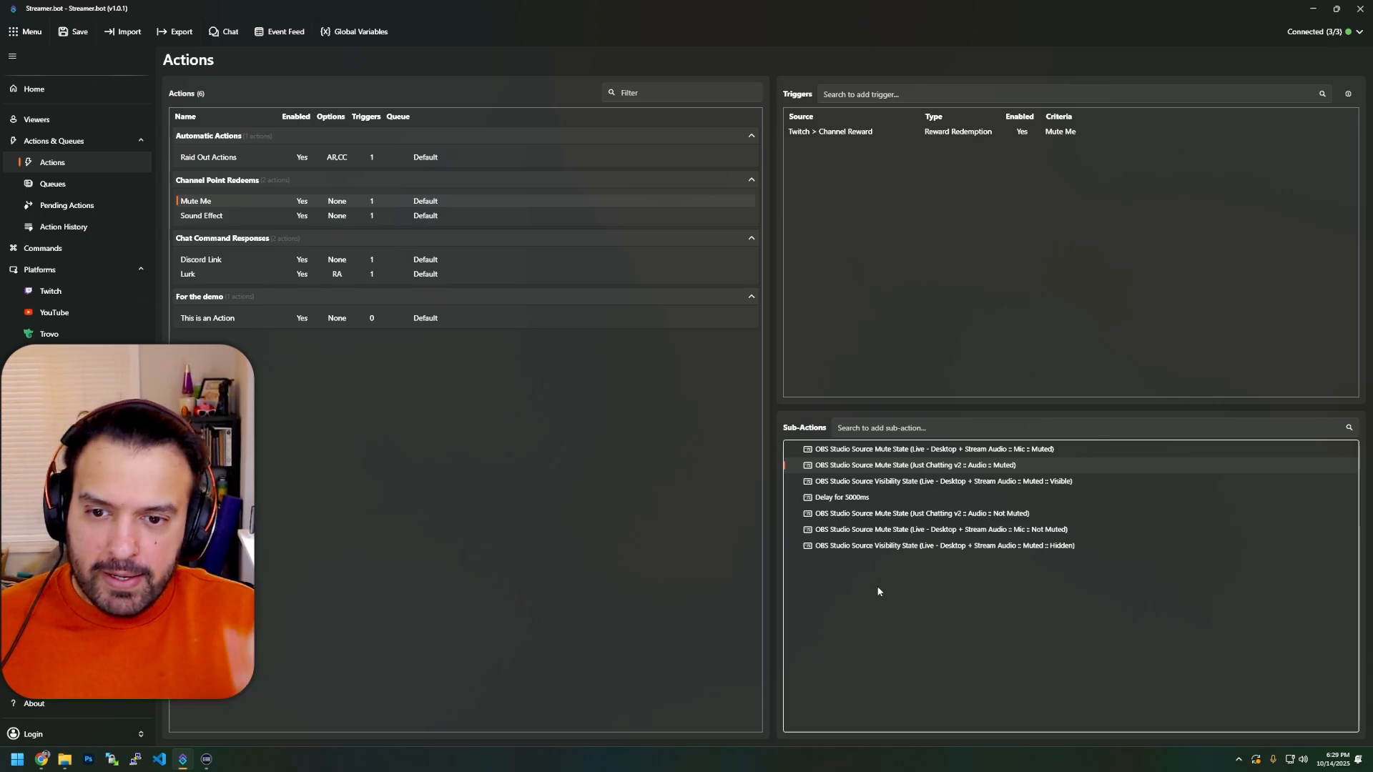
{"action": "left_click", "coordinate": [899, 483]}
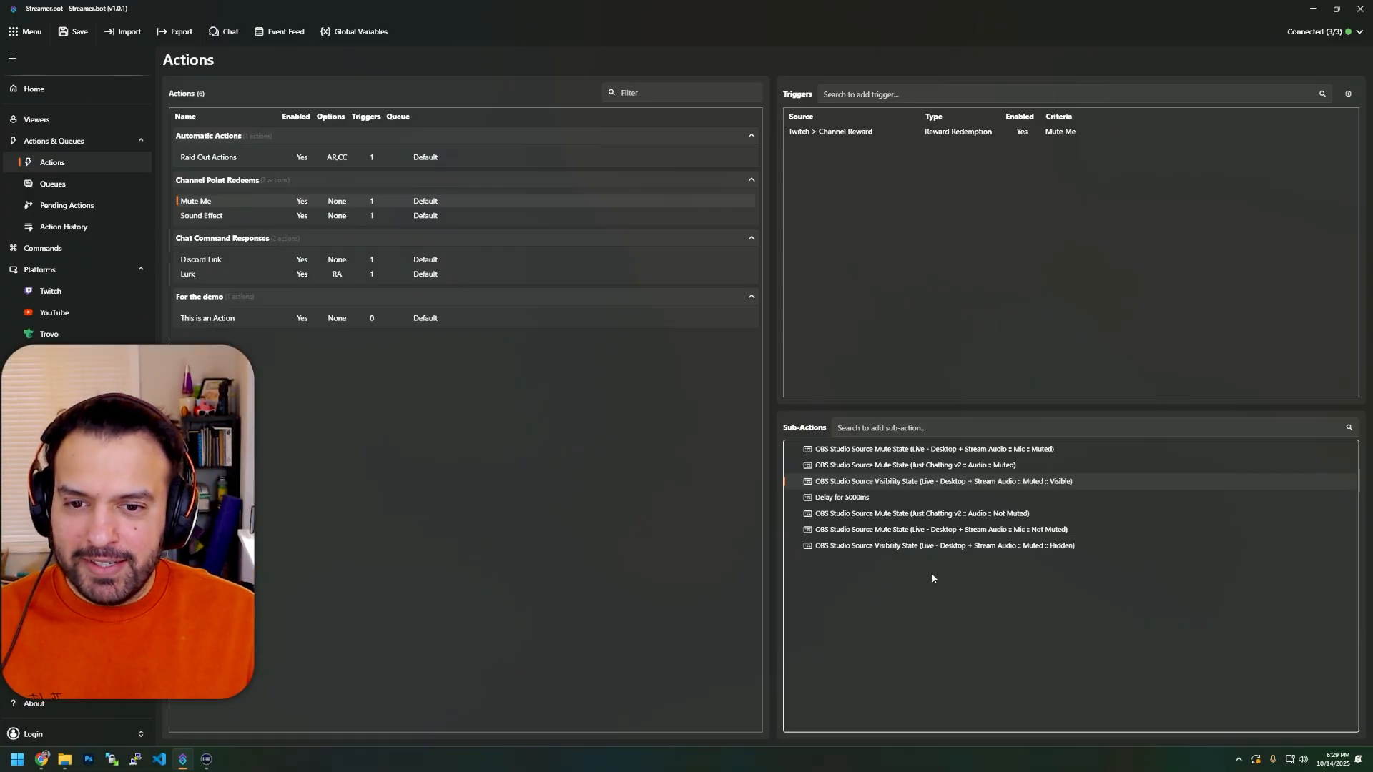
{"action": "left_click", "coordinate": [878, 498]}
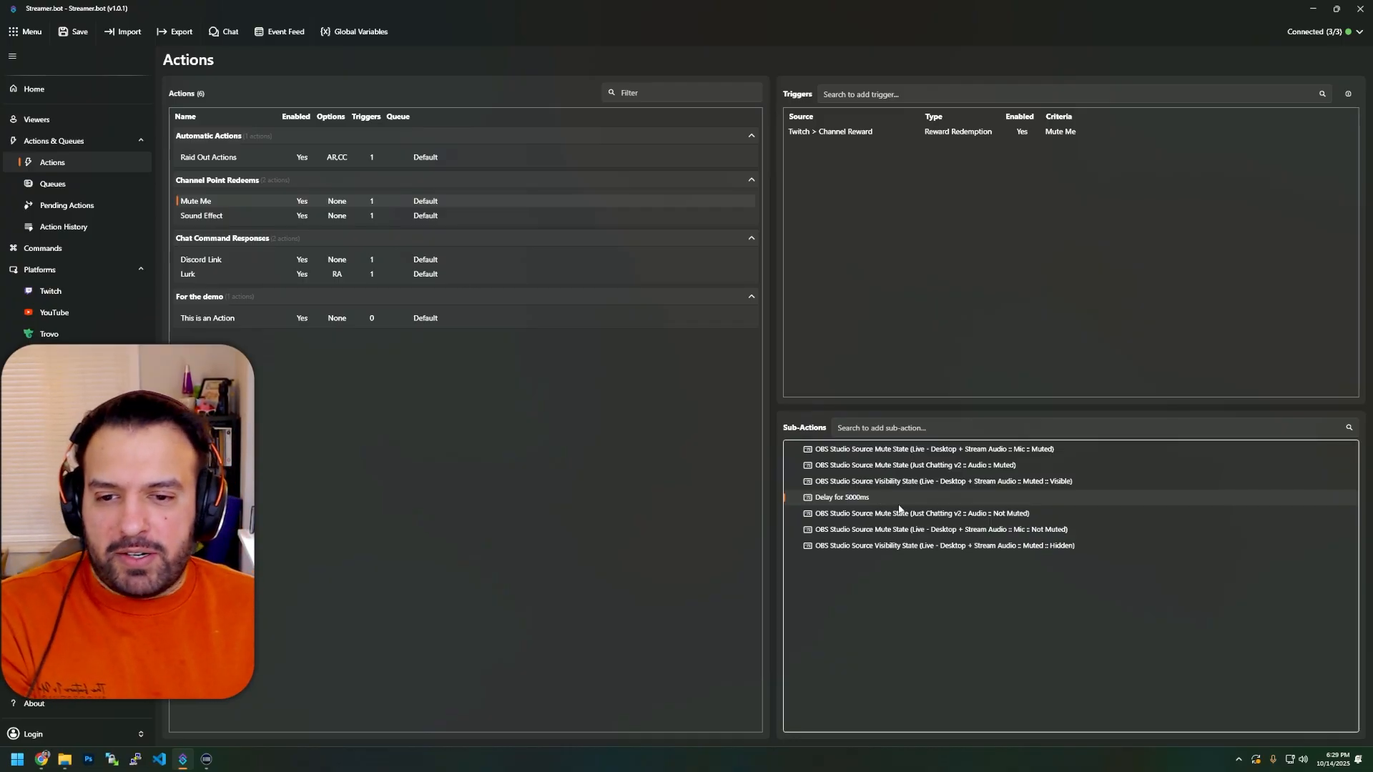
{"action": "left_click", "coordinate": [1022, 529]}
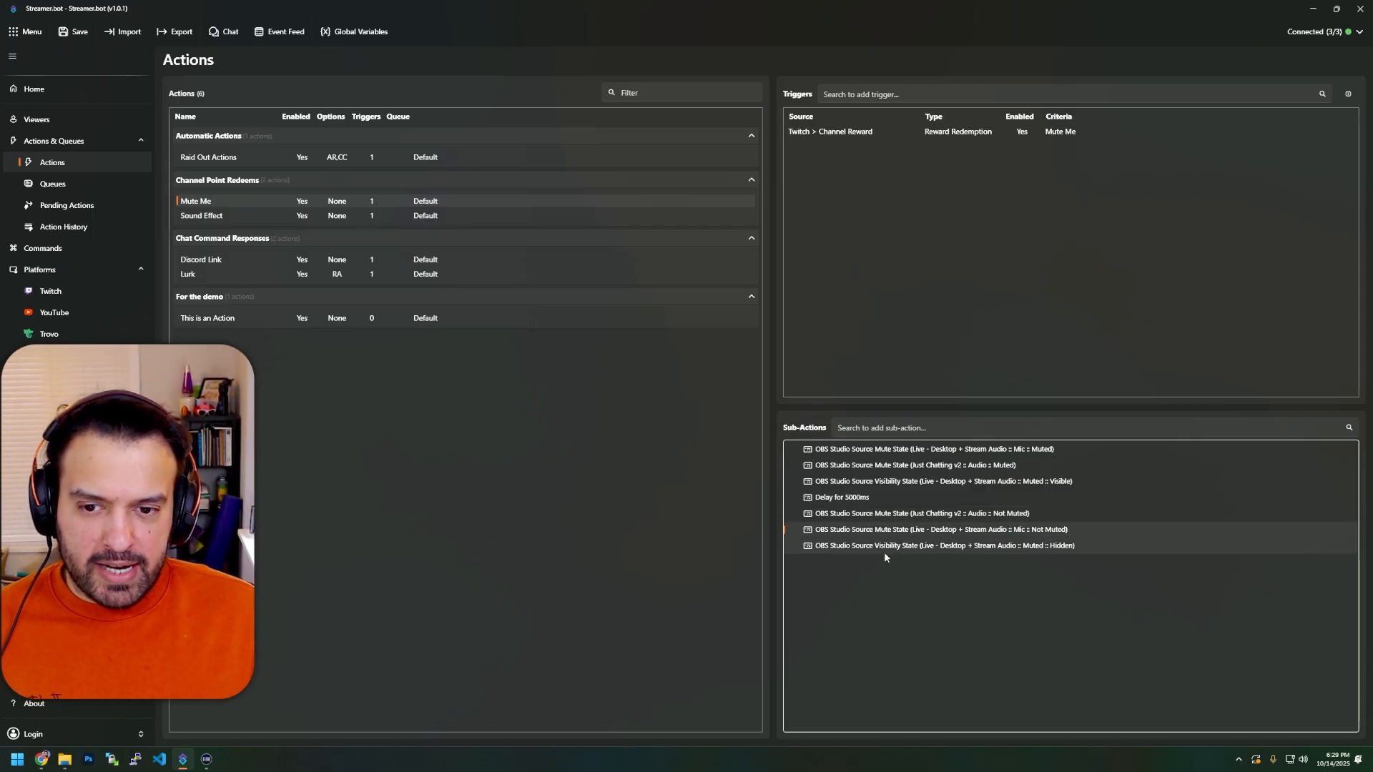
{"action": "left_click", "coordinate": [1017, 551]}
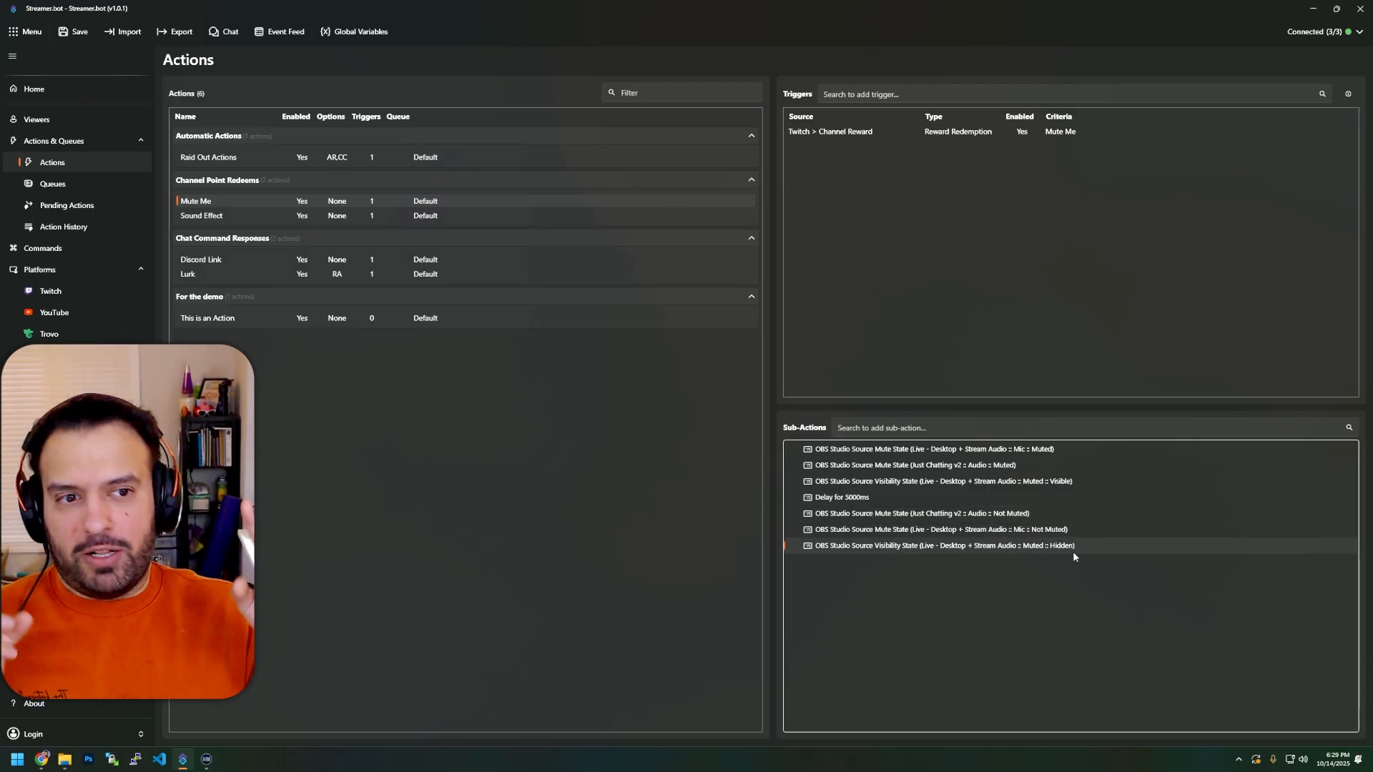
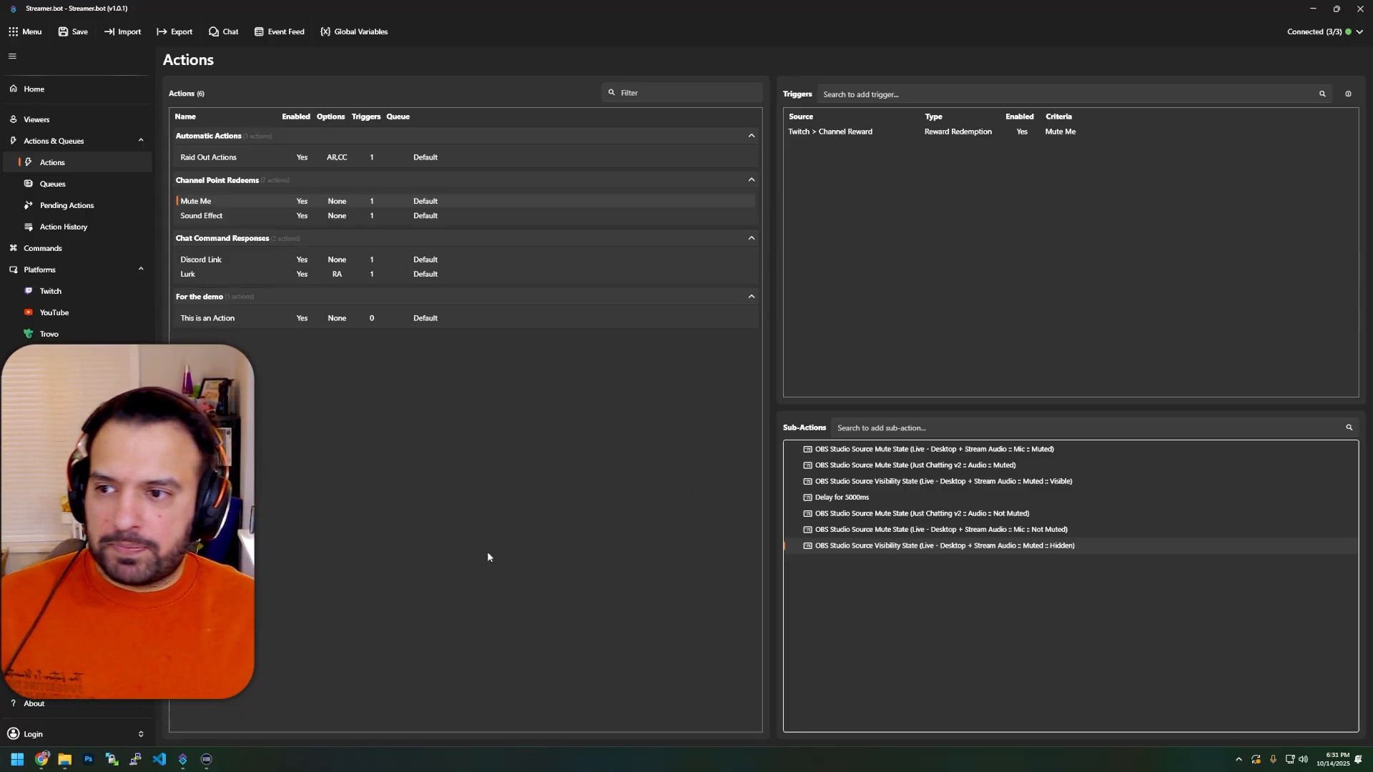
Add the Lurk action to the export and open the export window.
{"action": "left_click", "coordinate": [235, 276]}
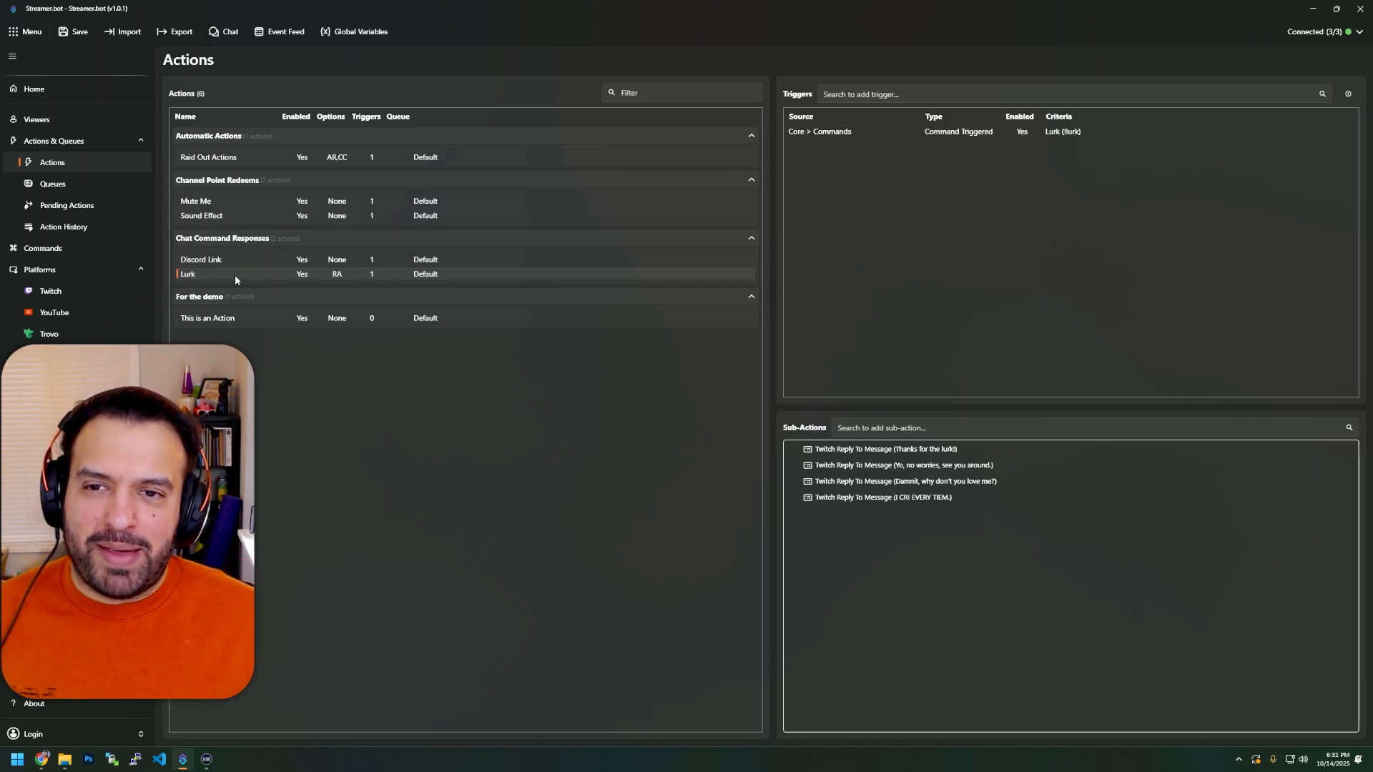
{"action": "right_click", "coordinate": [582, 278]}
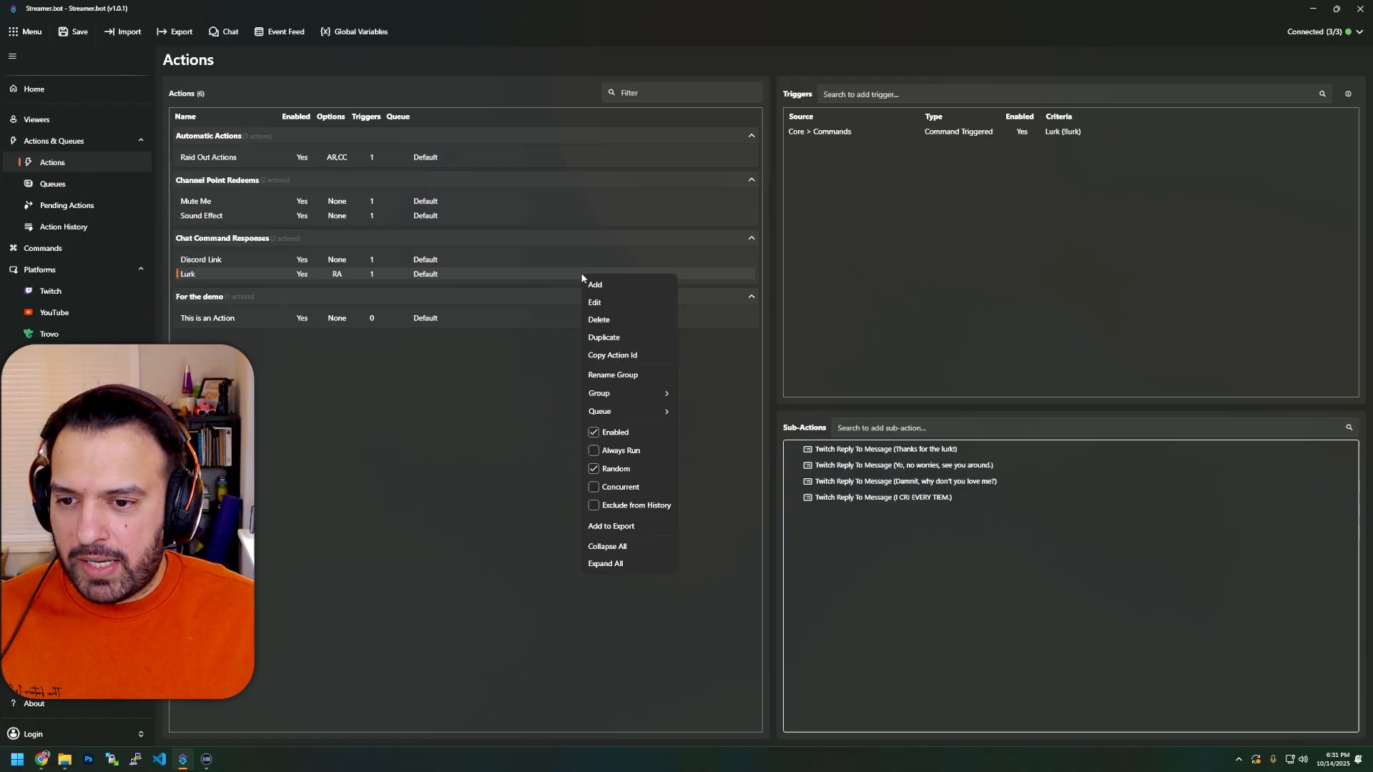
{"action": "left_click", "coordinate": [646, 530]}
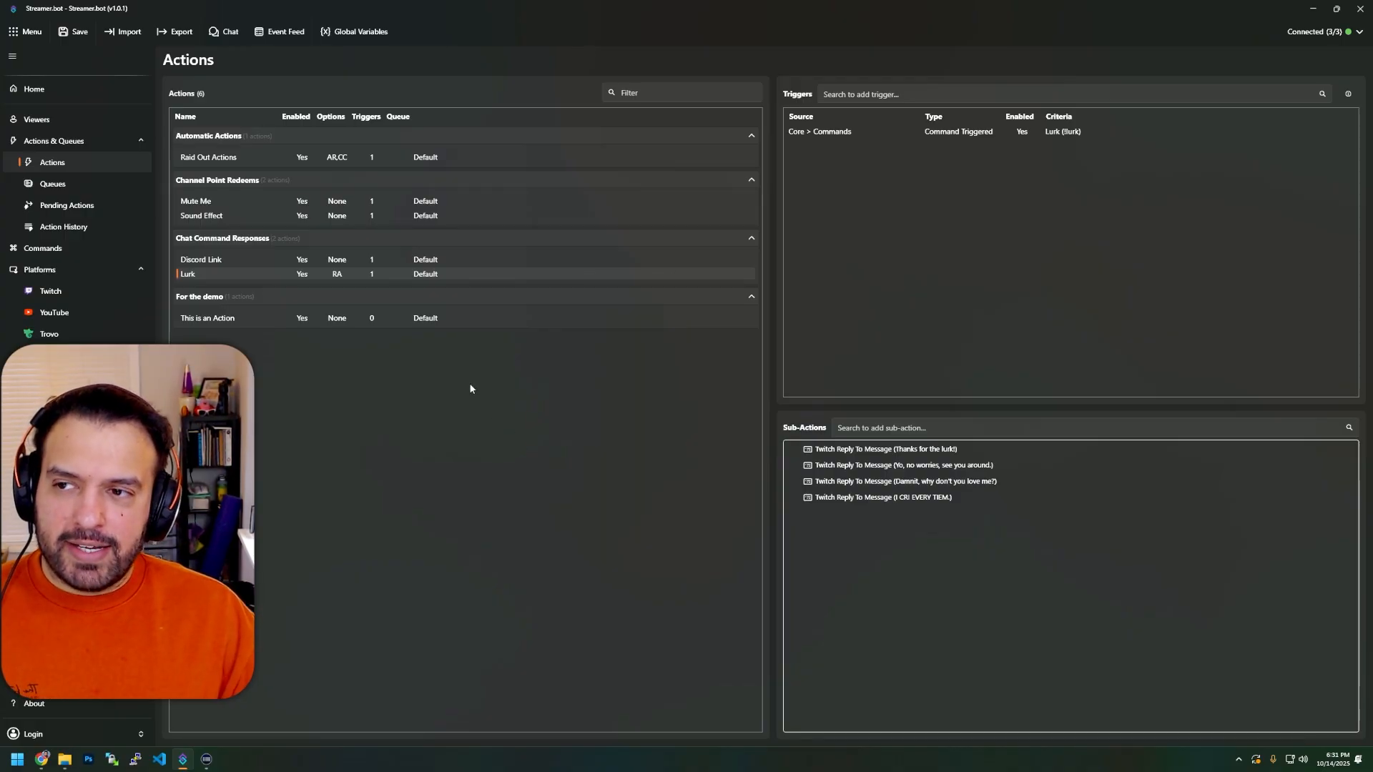
{"action": "left_click", "coordinate": [174, 32]}
{"action": "left_click_drag", "start_coordinate": [365, 70], "coordinate": [998, 154]}
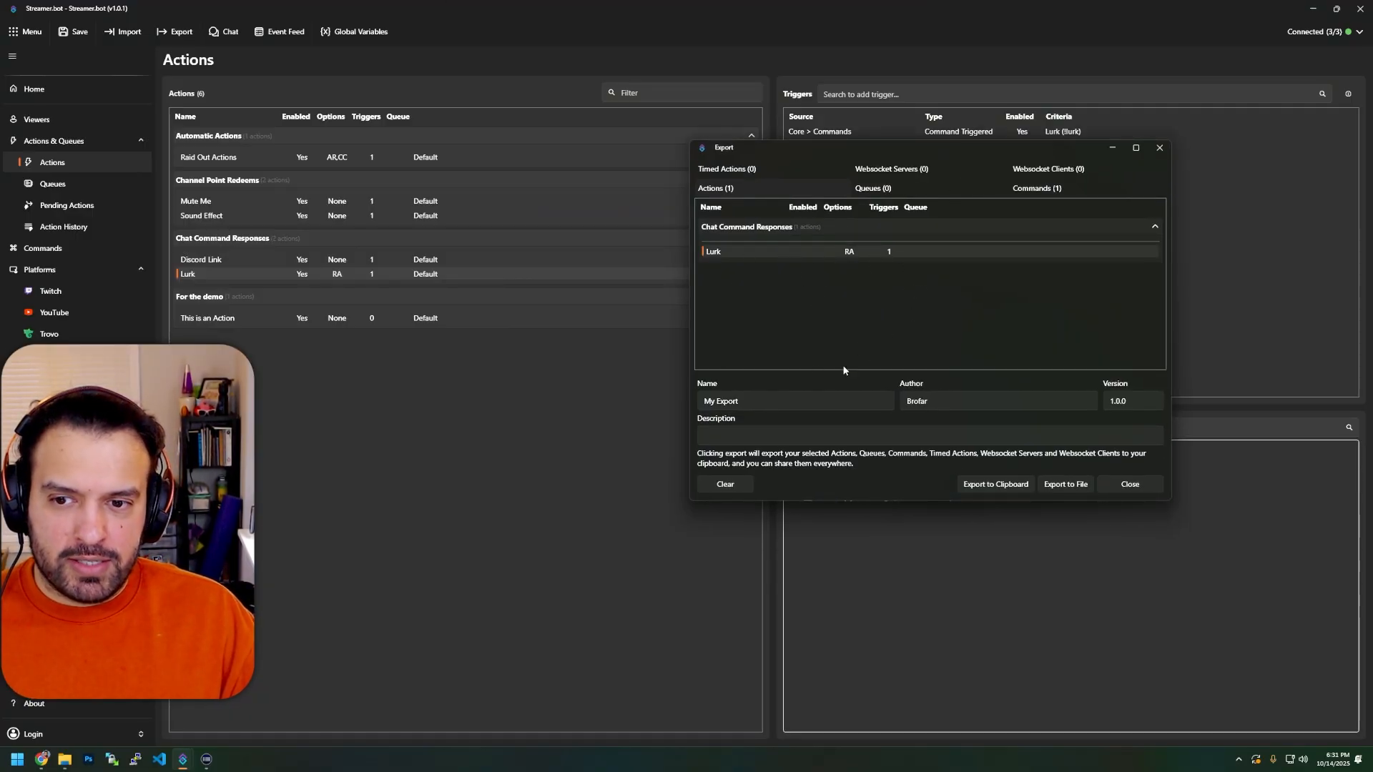
Name the export "Brofar's Lurk Command".
{"action": "left_click_drag", "start_coordinate": [808, 403], "coordinate": [602, 406]}
{"action": "type", "text": "nbdemo"}
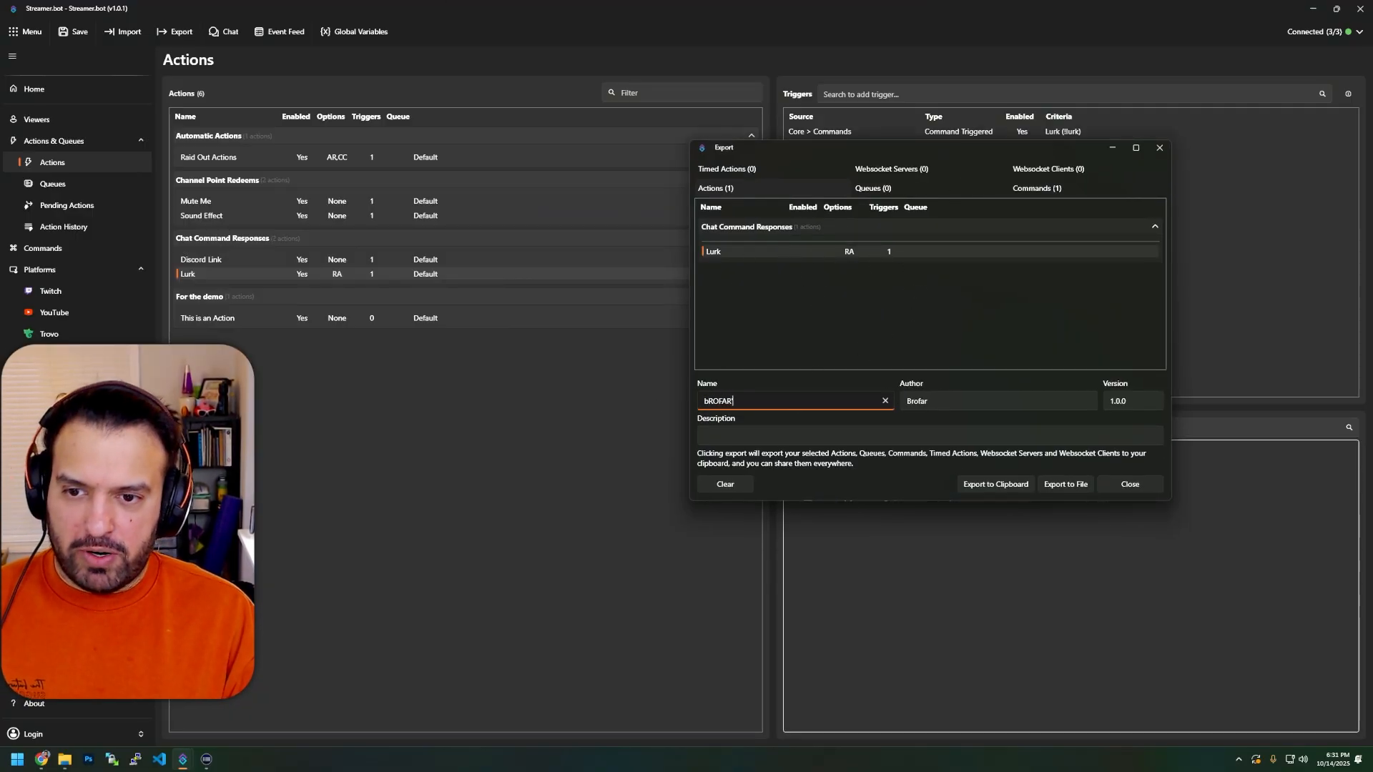
{"action": "key", "text": "ctrl+a"}
{"action": "type", "text": "NB"}
{"action": "key", "text": "BackSpace"}
{"action": "key", "text": "BackSpace"}
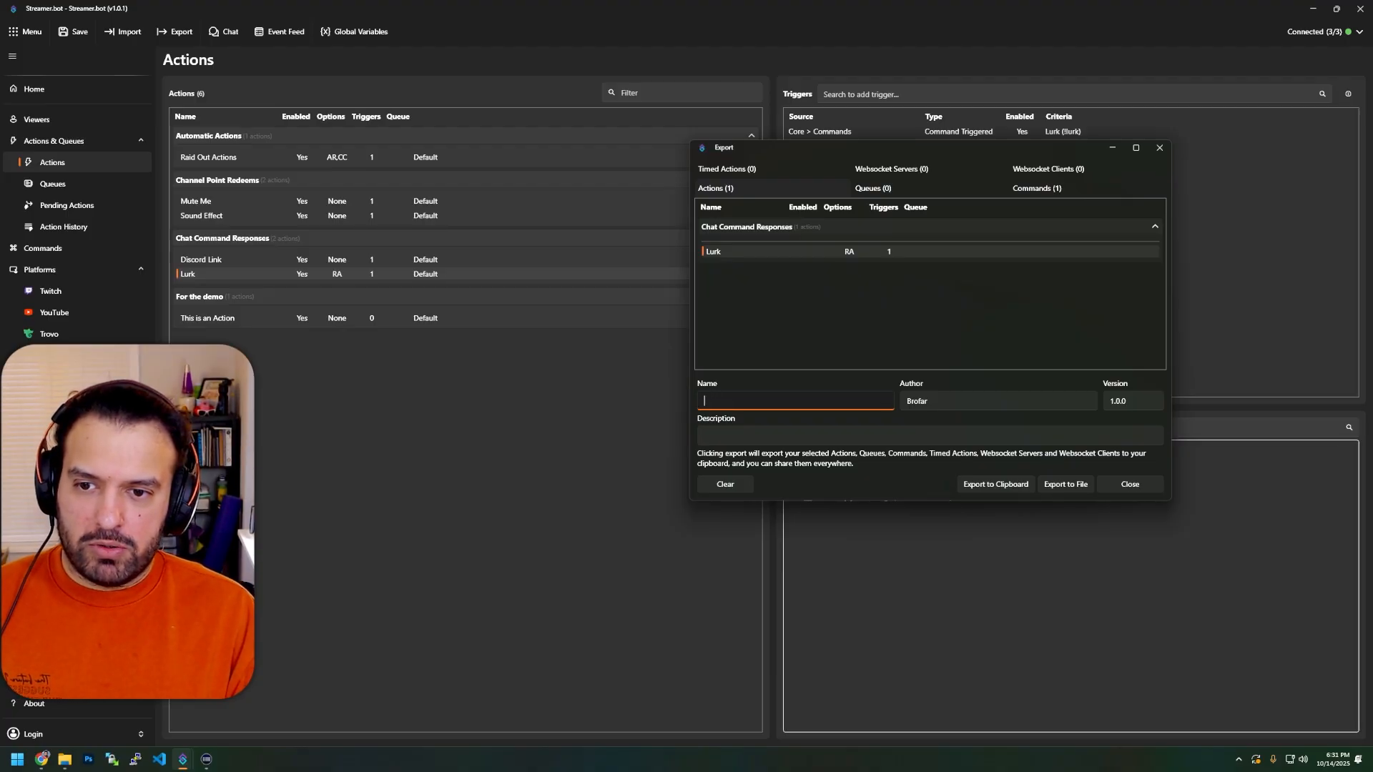
{"action": "type", "text": "Brofar's Lurk Command"}
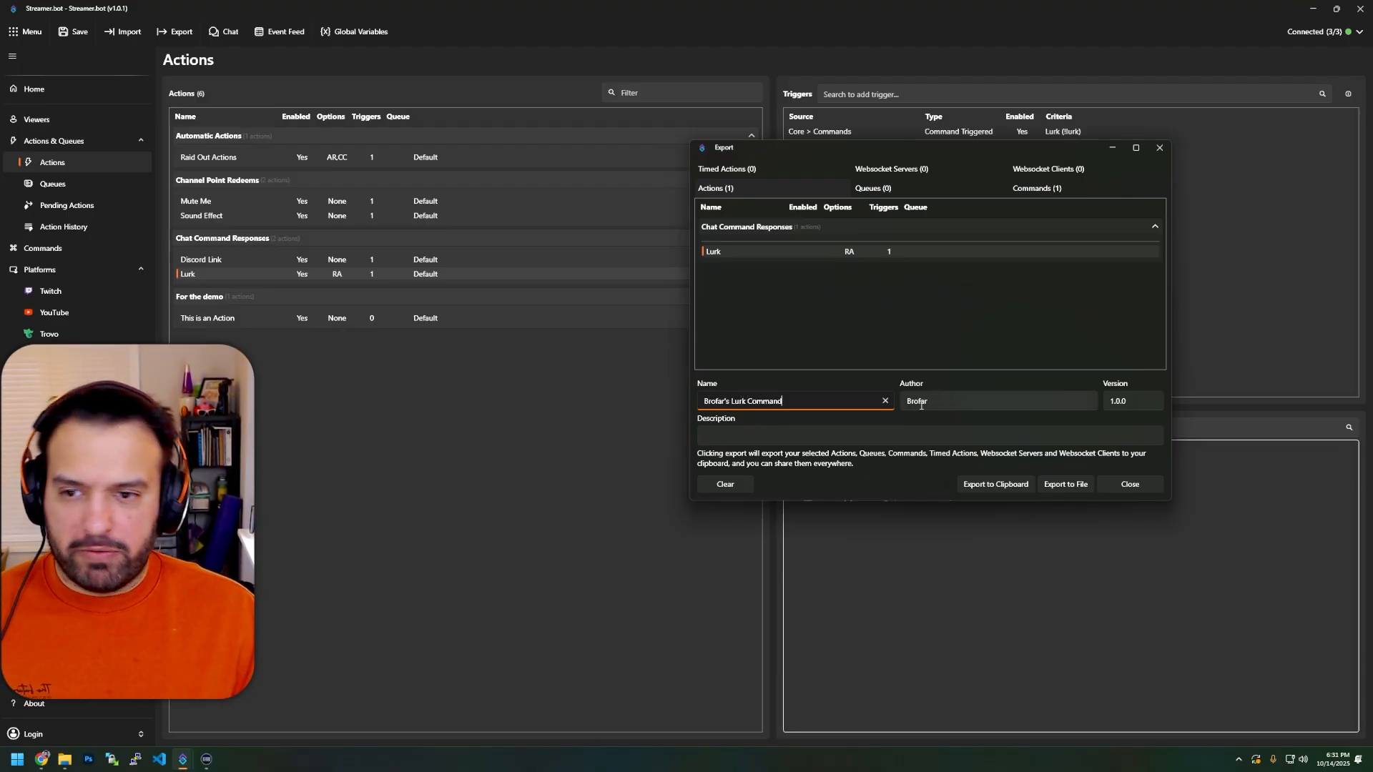
{"action": "left_click", "coordinate": [1041, 441]}
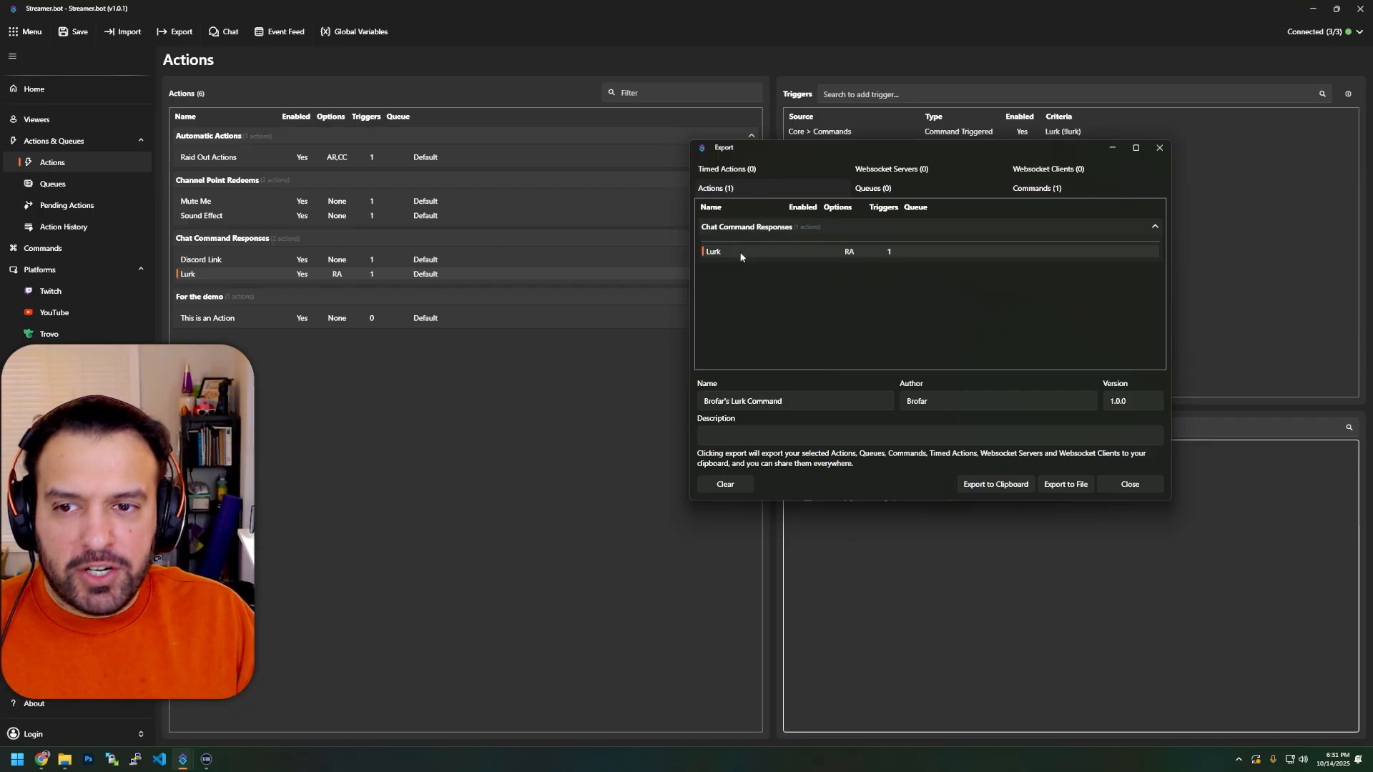
Check the actions and commands included in the export, and export them to the clipboard.
{"action": "left_click", "coordinate": [1037, 190]}
{"action": "left_click", "coordinate": [742, 190]}
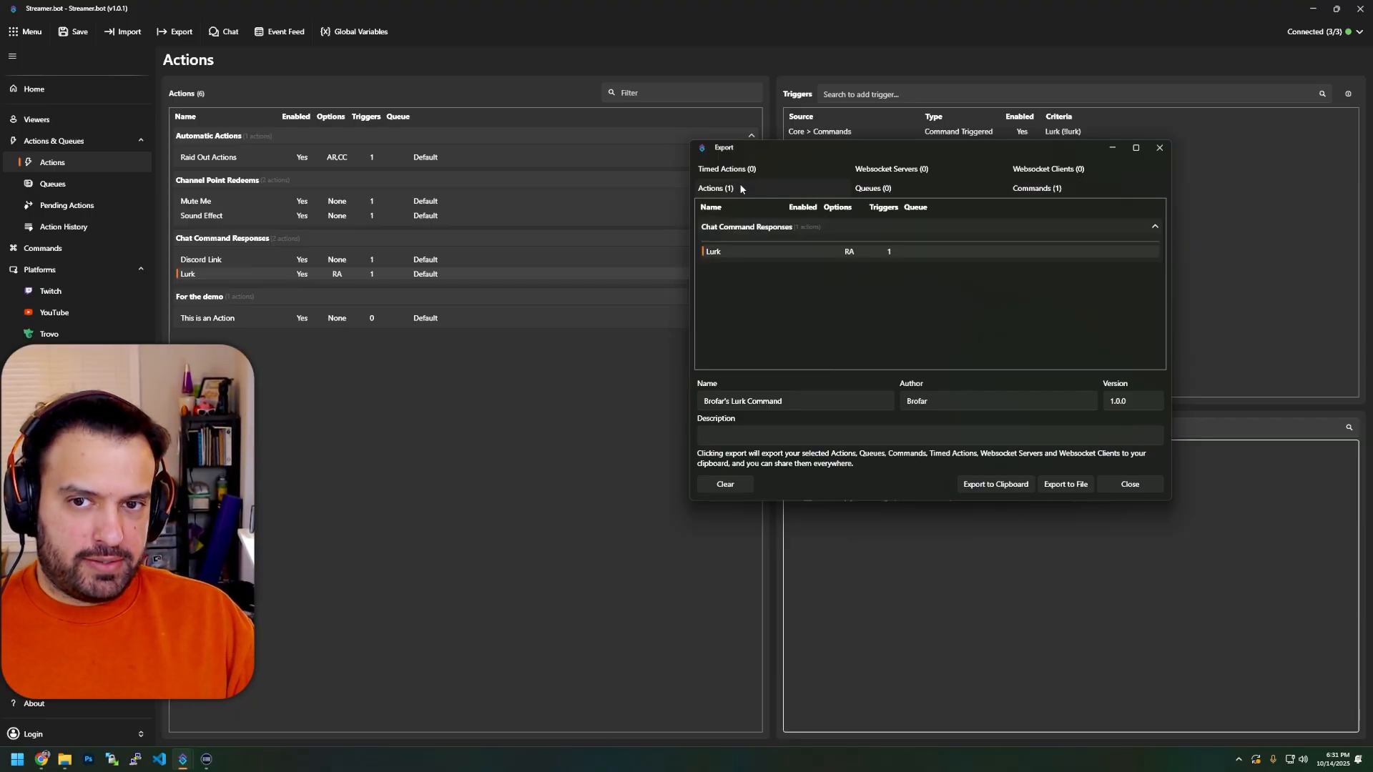
{"action": "left_click", "coordinate": [1049, 188]}
{"action": "left_click", "coordinate": [758, 192]}
{"action": "left_click", "coordinate": [1037, 190]}
{"action": "left_click", "coordinate": [759, 191]}
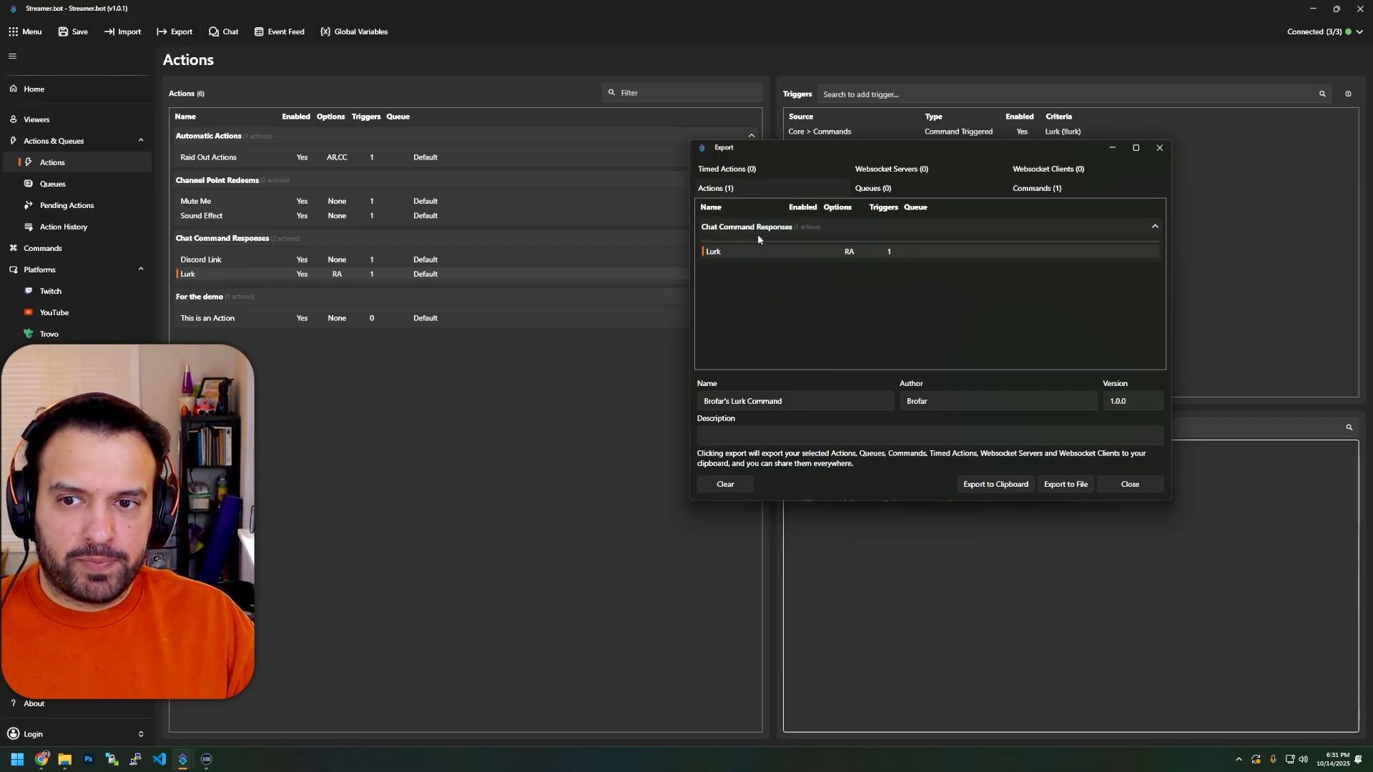
{"action": "left_click", "coordinate": [997, 485]}
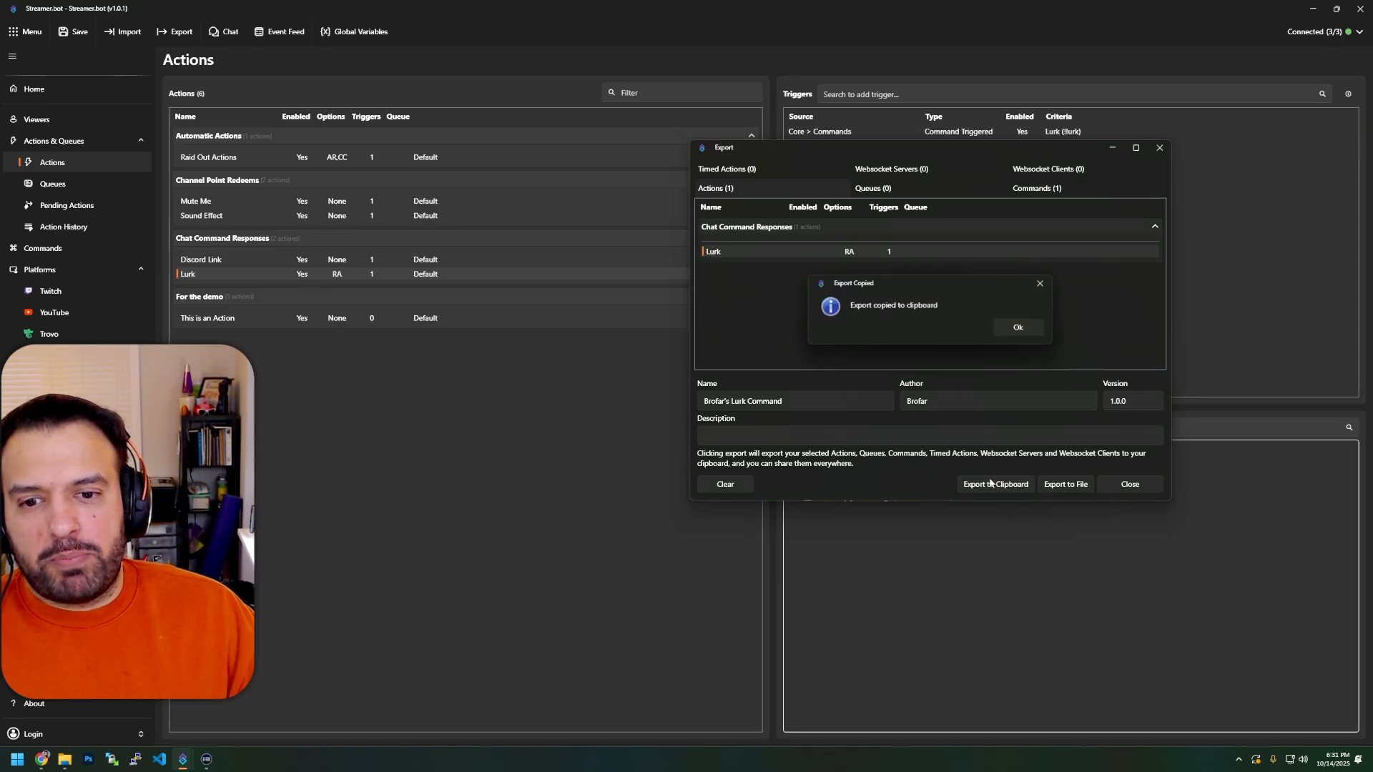
{"action": "left_click", "coordinate": [1022, 327]}
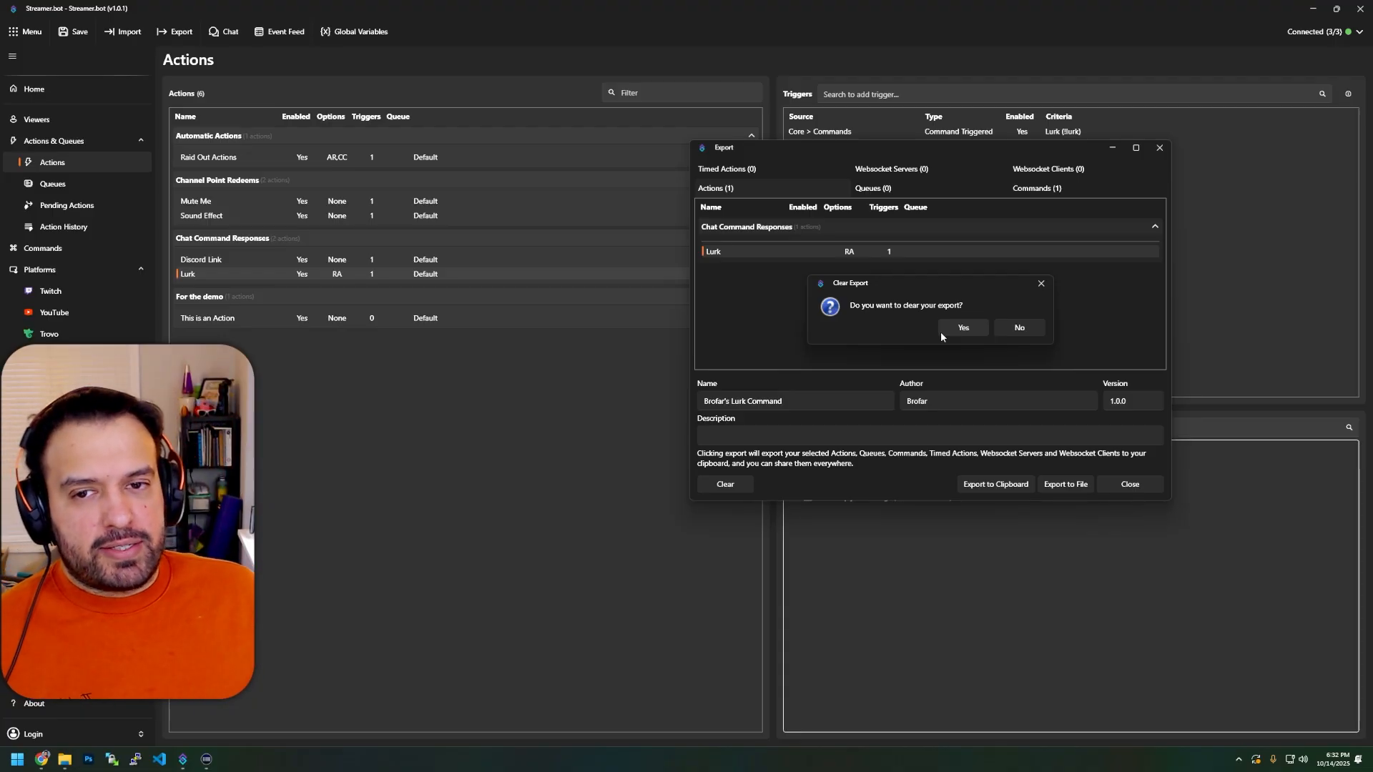
Open Notepad, paste the copied export string, and narrow the window to uncover the export dialog.
{"action": "key", "text": "super+r"}
{"action": "type", "text": "notepad"}
{"action": "key", "text": "Return"}
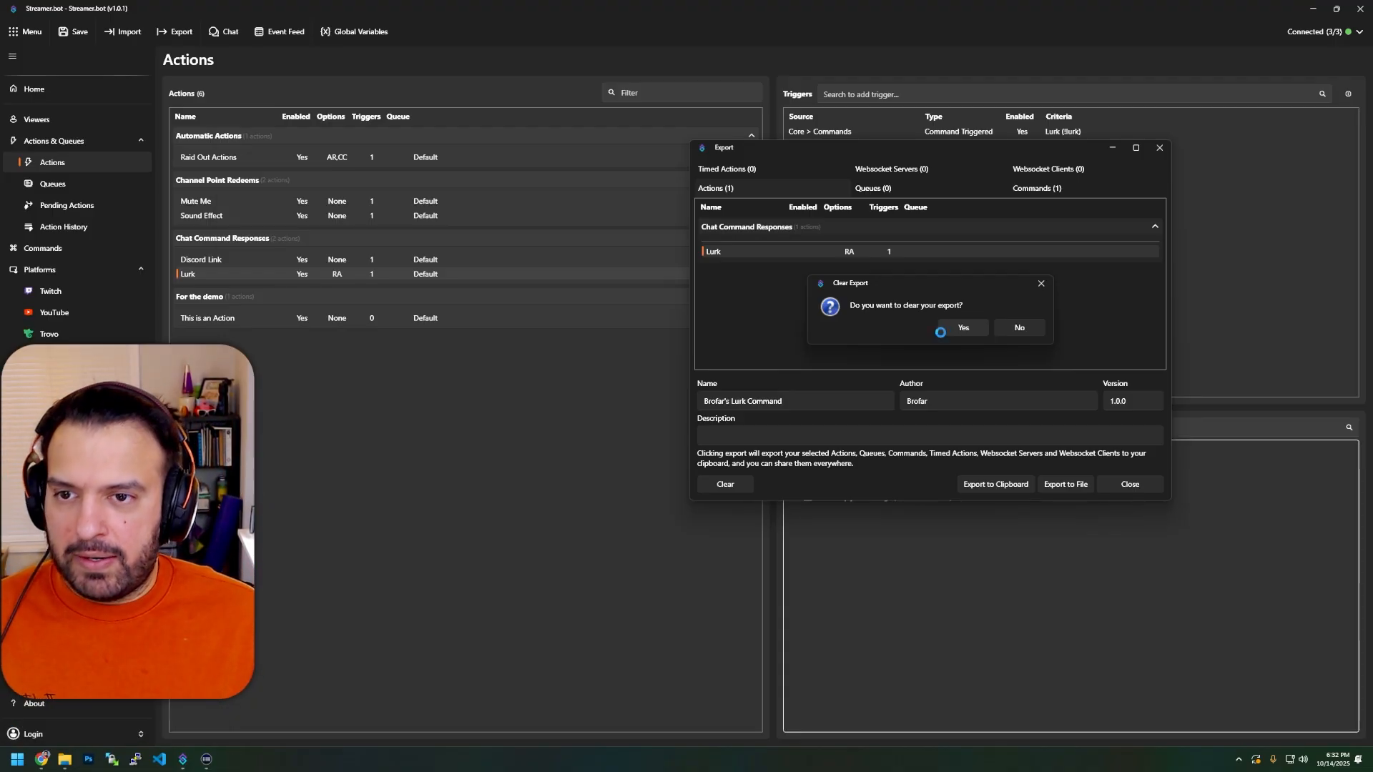
{"action": "key", "text": "ctrl+v"}
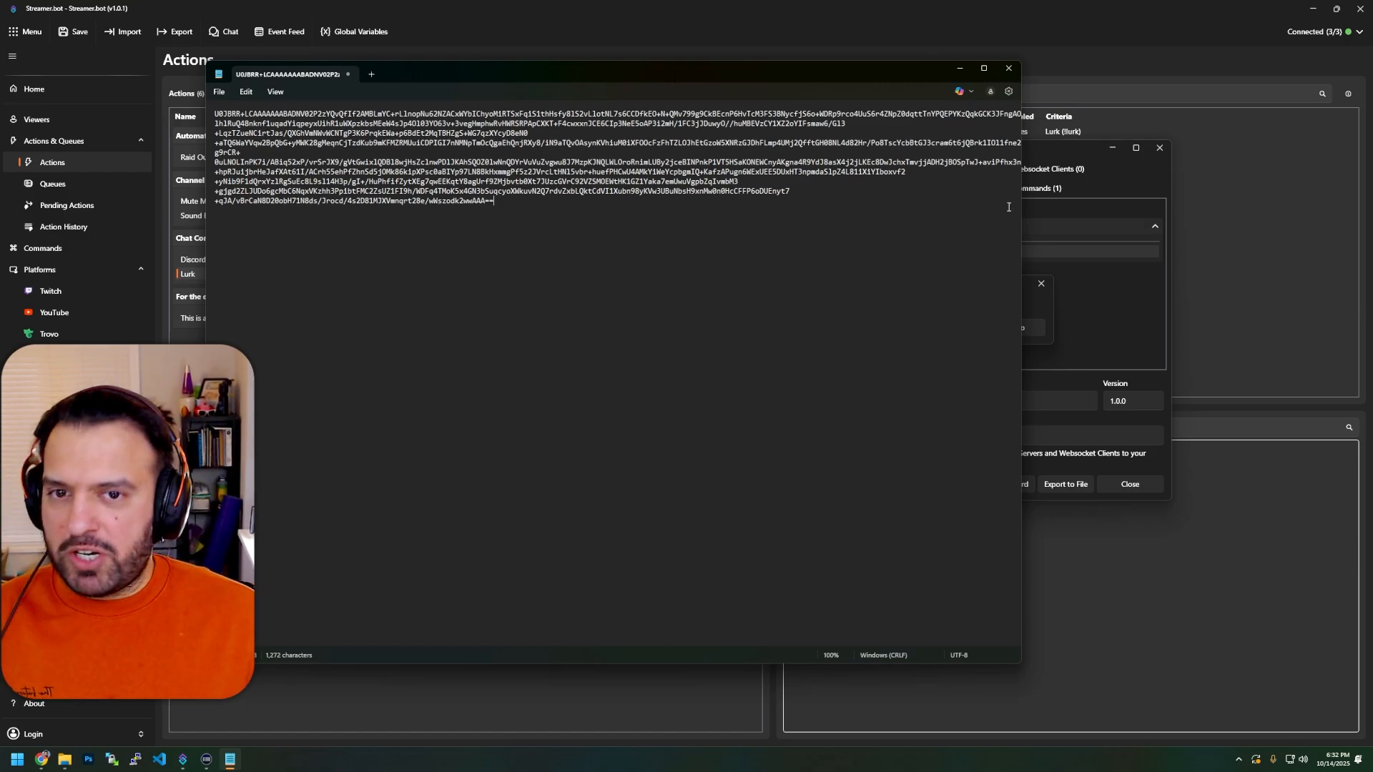
{"action": "left_click_drag", "start_coordinate": [1022, 196], "coordinate": [332, 186]}
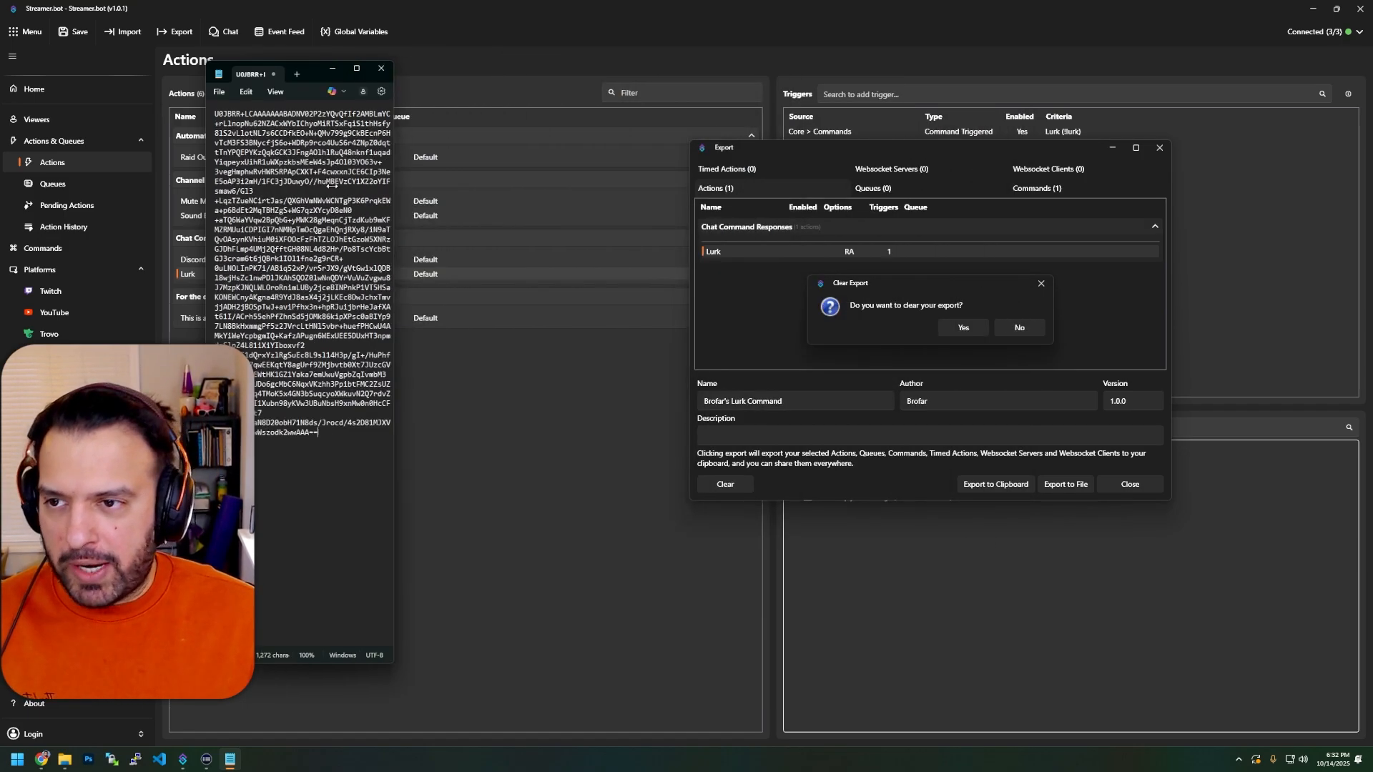
Clear the contents of the export and close the export window.
{"action": "left_click", "coordinate": [897, 292]}
{"action": "left_click", "coordinate": [962, 327]}
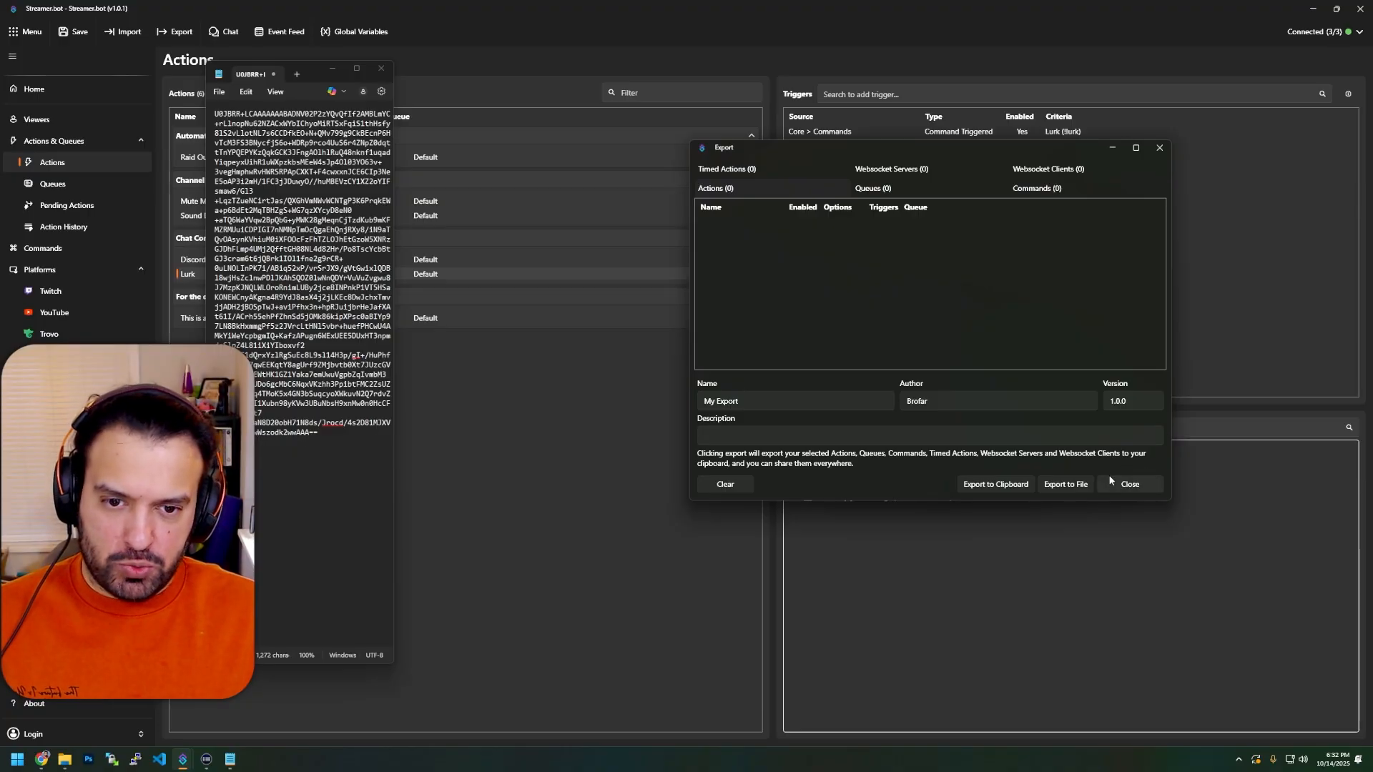
{"action": "left_click", "coordinate": [1130, 484]}
Move the Notepad window out of the way of the actions list.
{"action": "left_click_drag", "start_coordinate": [312, 72], "coordinate": [1203, 90]}
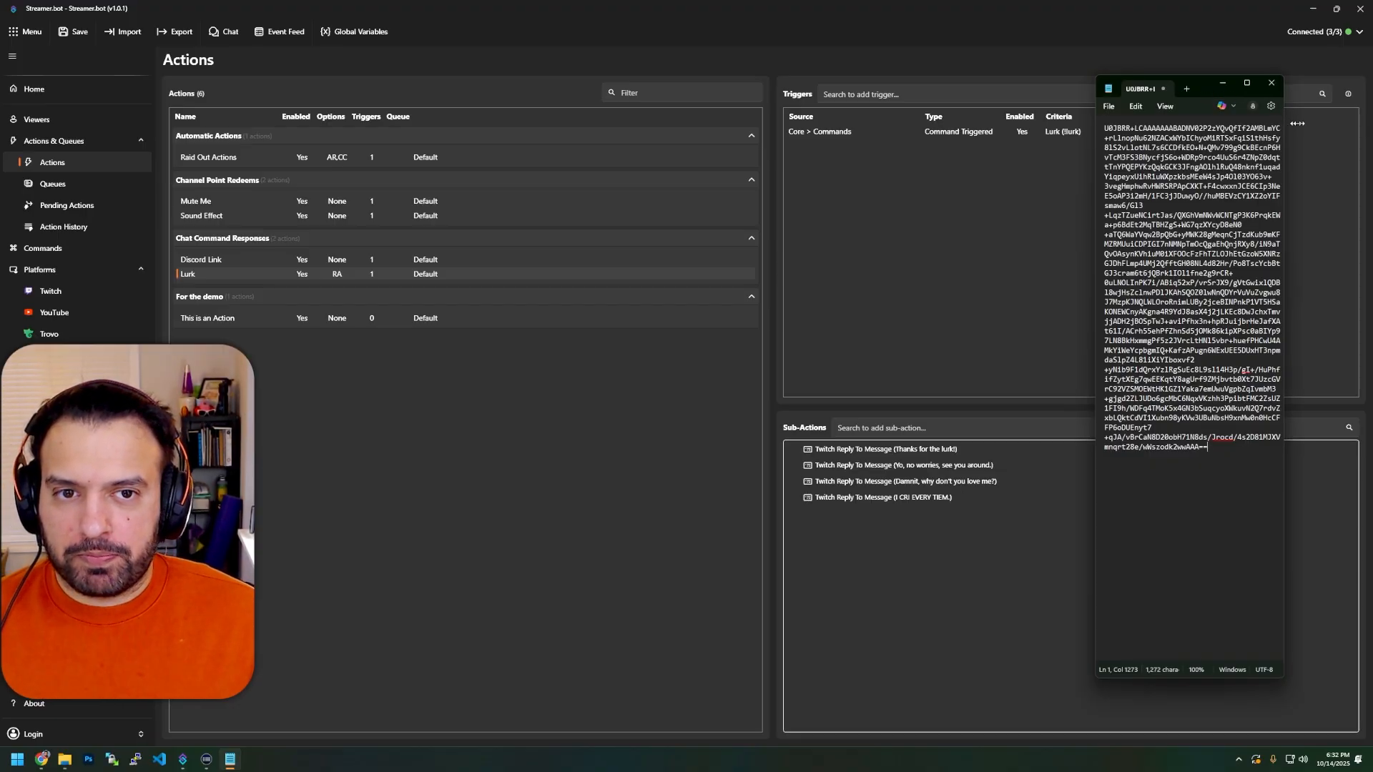
{"action": "left_click_drag", "start_coordinate": [1285, 123], "coordinate": [1372, 123]}
{"action": "left_click_drag", "start_coordinate": [1239, 78], "coordinate": [1372, 78]}
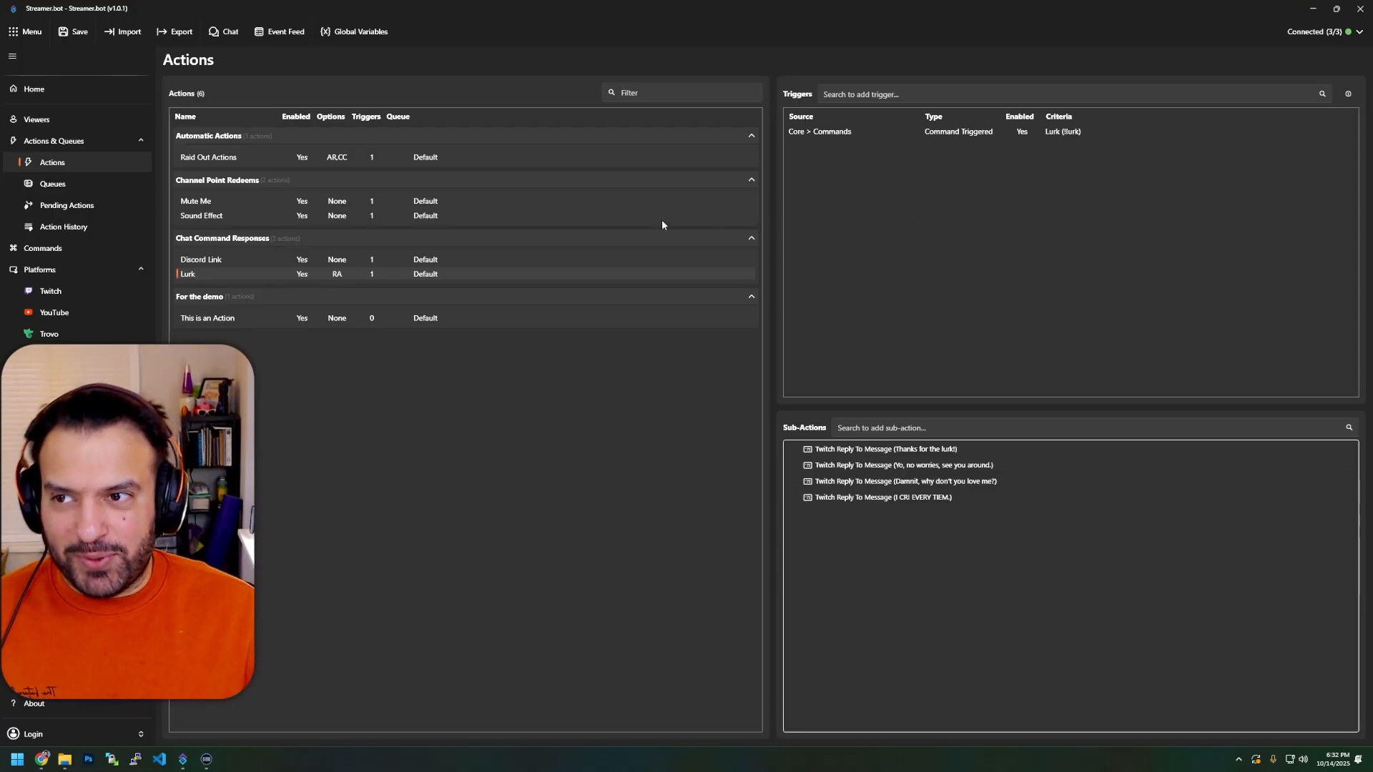
Open the import window and paste the copied export string into it.
{"action": "left_click", "coordinate": [121, 35]}
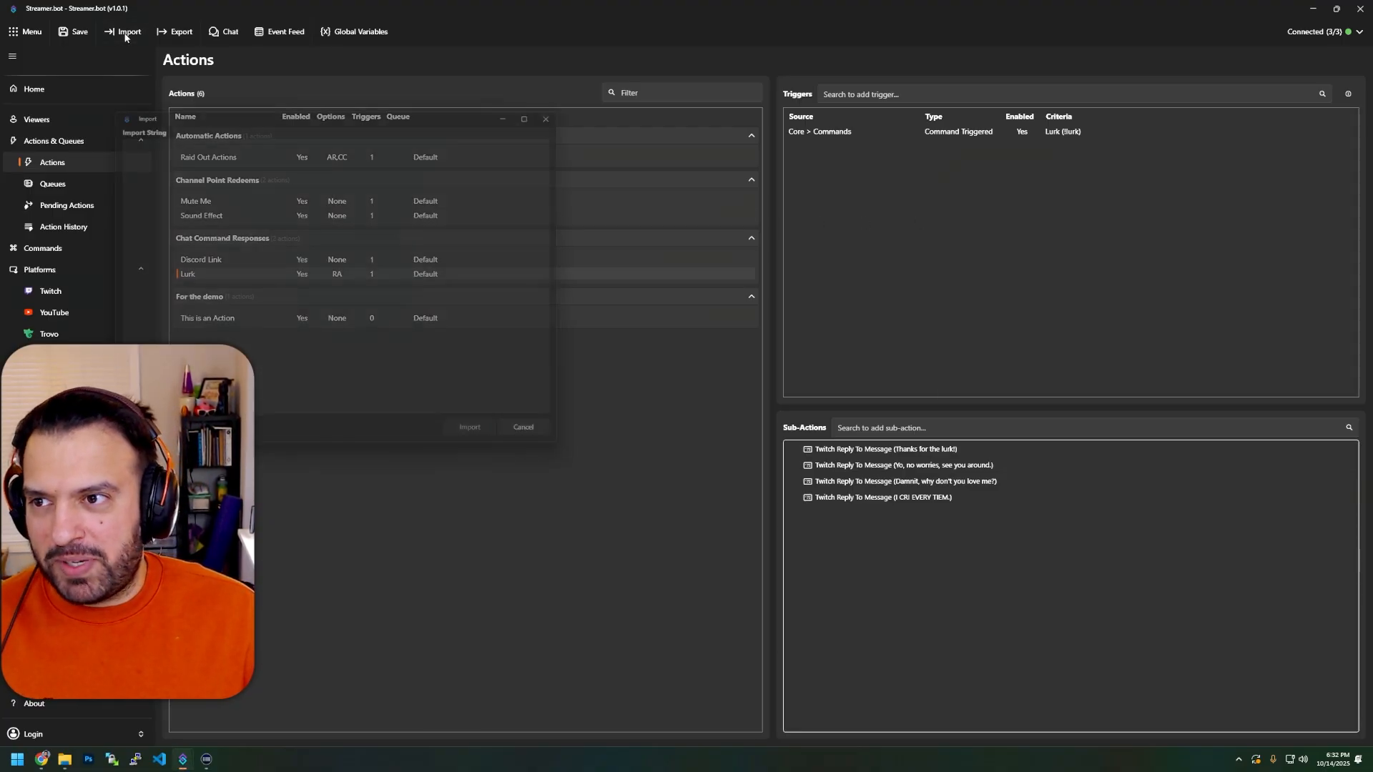
{"action": "left_click_drag", "start_coordinate": [191, 105], "coordinate": [713, 111]}
{"action": "left_click", "coordinate": [808, 236]}
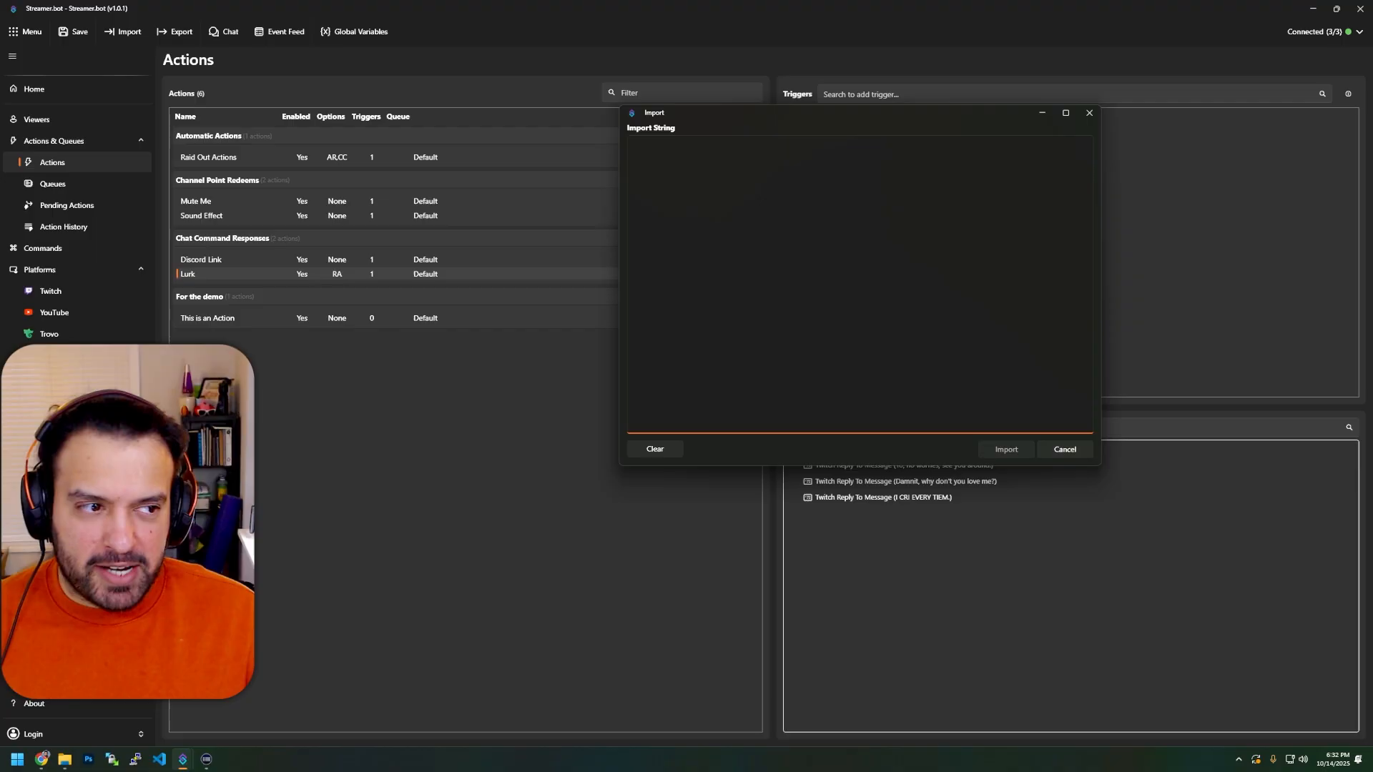
{"action": "key", "text": "ctrl+v"}
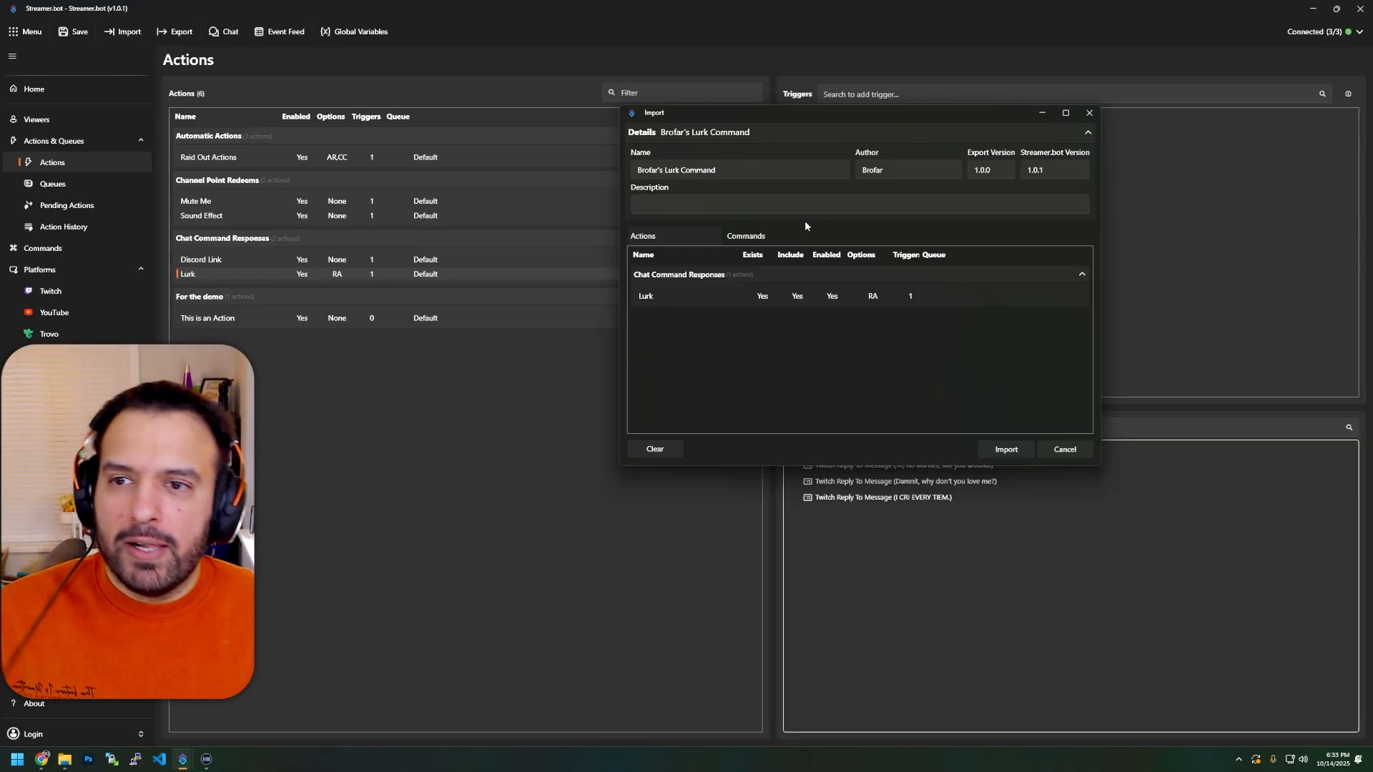
Review the import's name and the Lurk action and command it contains.
{"action": "left_click_drag", "start_coordinate": [776, 172], "coordinate": [453, 179]}
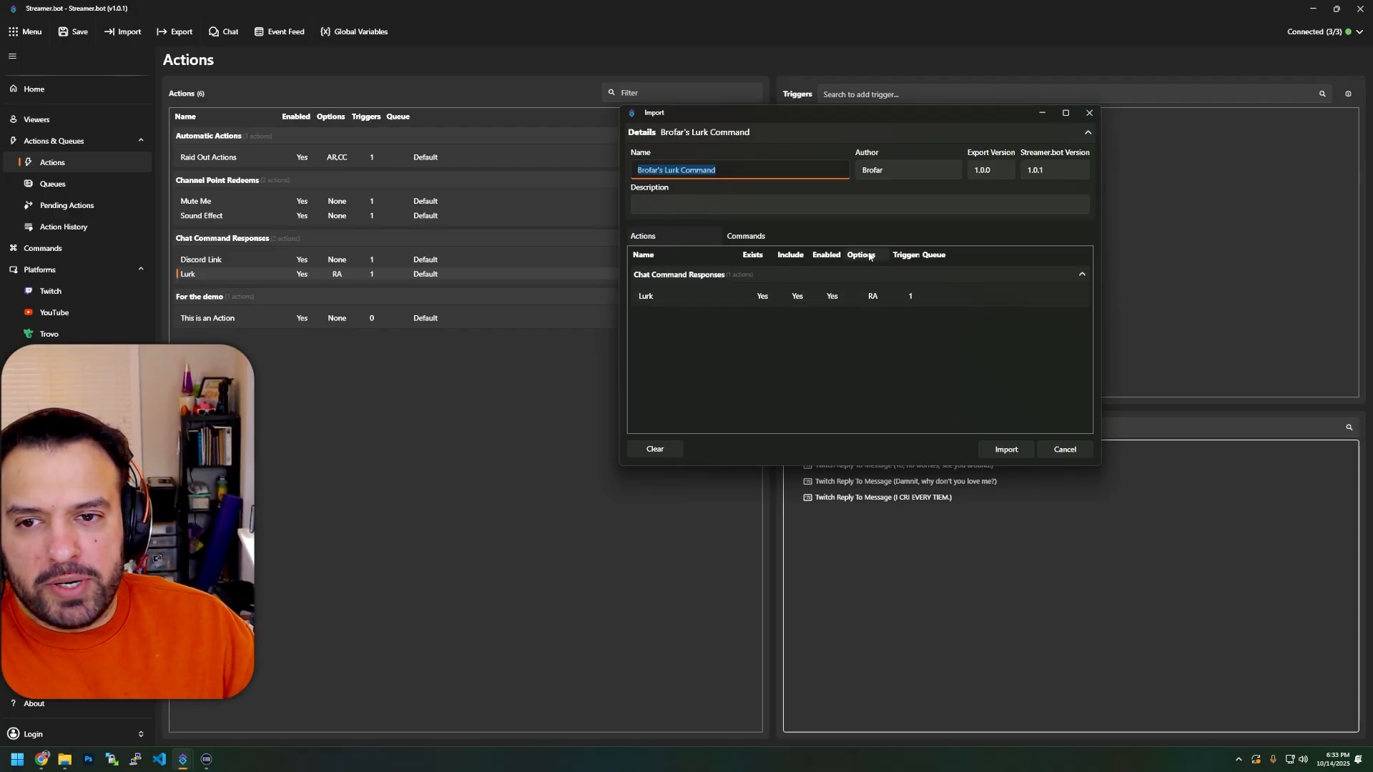
{"action": "left_click", "coordinate": [651, 299]}
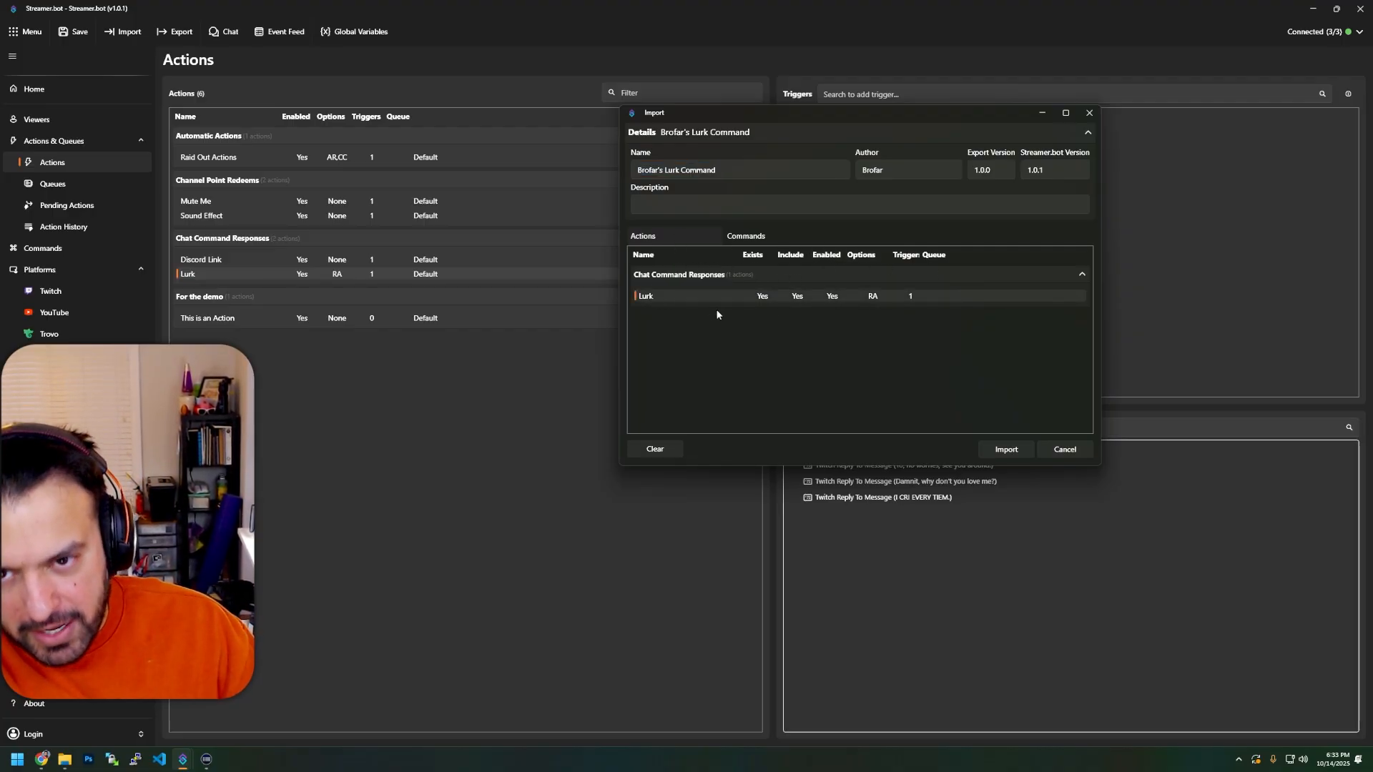
{"action": "left_click", "coordinate": [725, 244]}
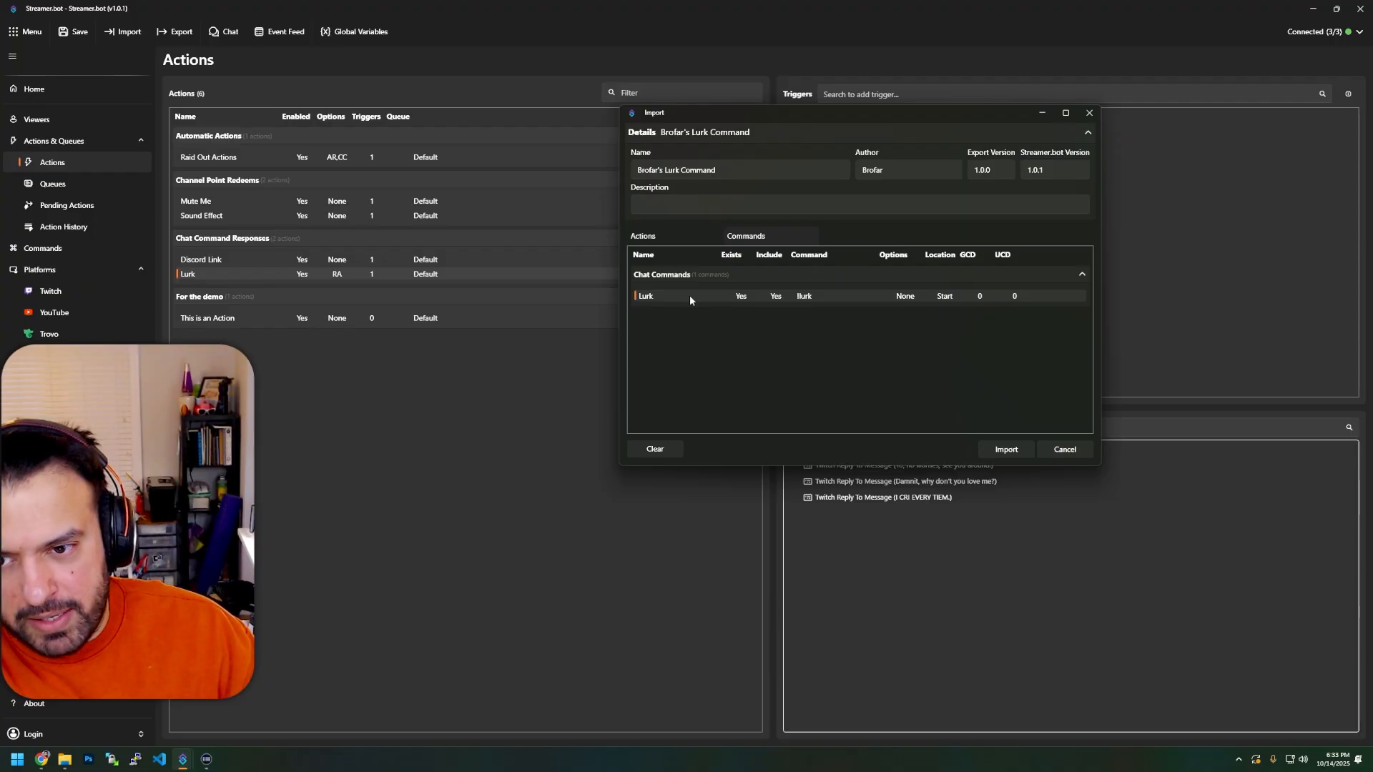
{"action": "left_click", "coordinate": [680, 240]}
{"action": "left_click", "coordinate": [743, 237]}
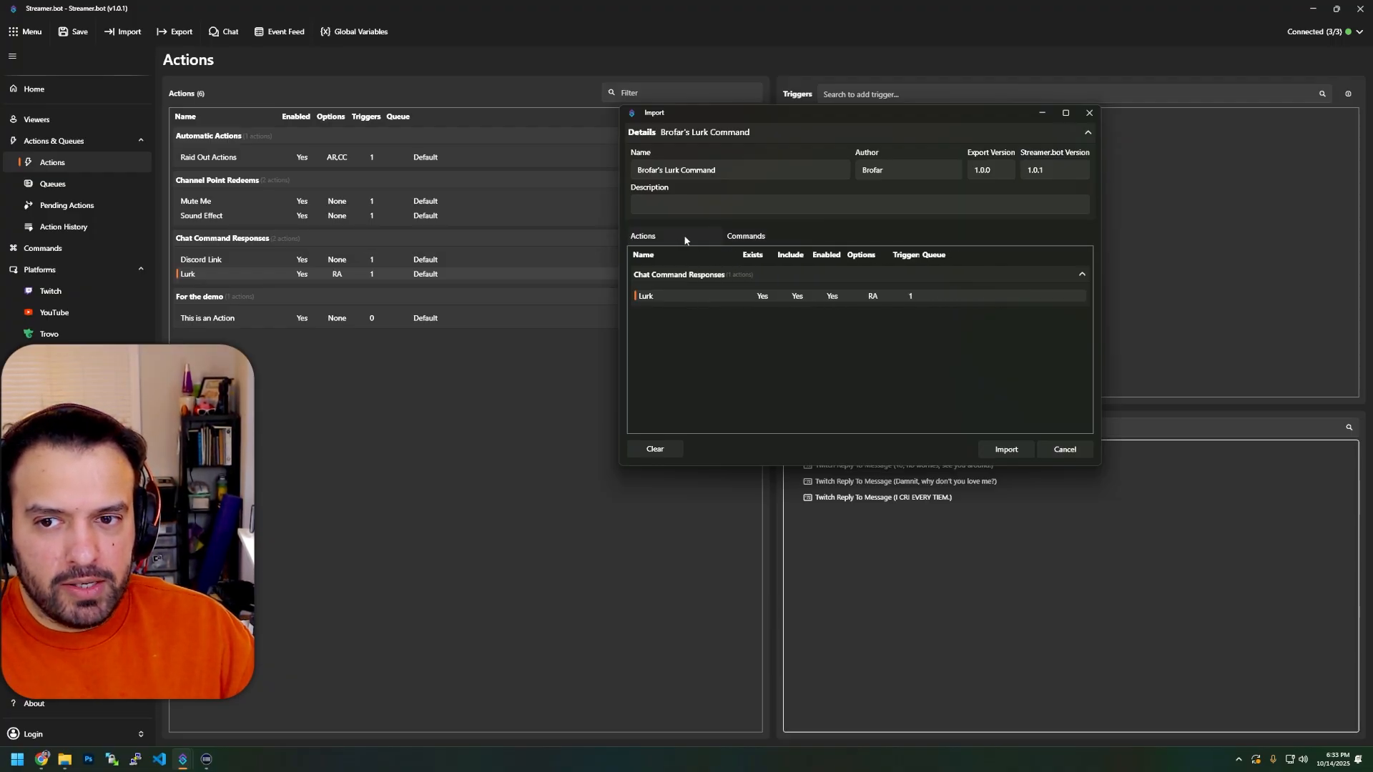
{"action": "left_click", "coordinate": [1016, 452]}
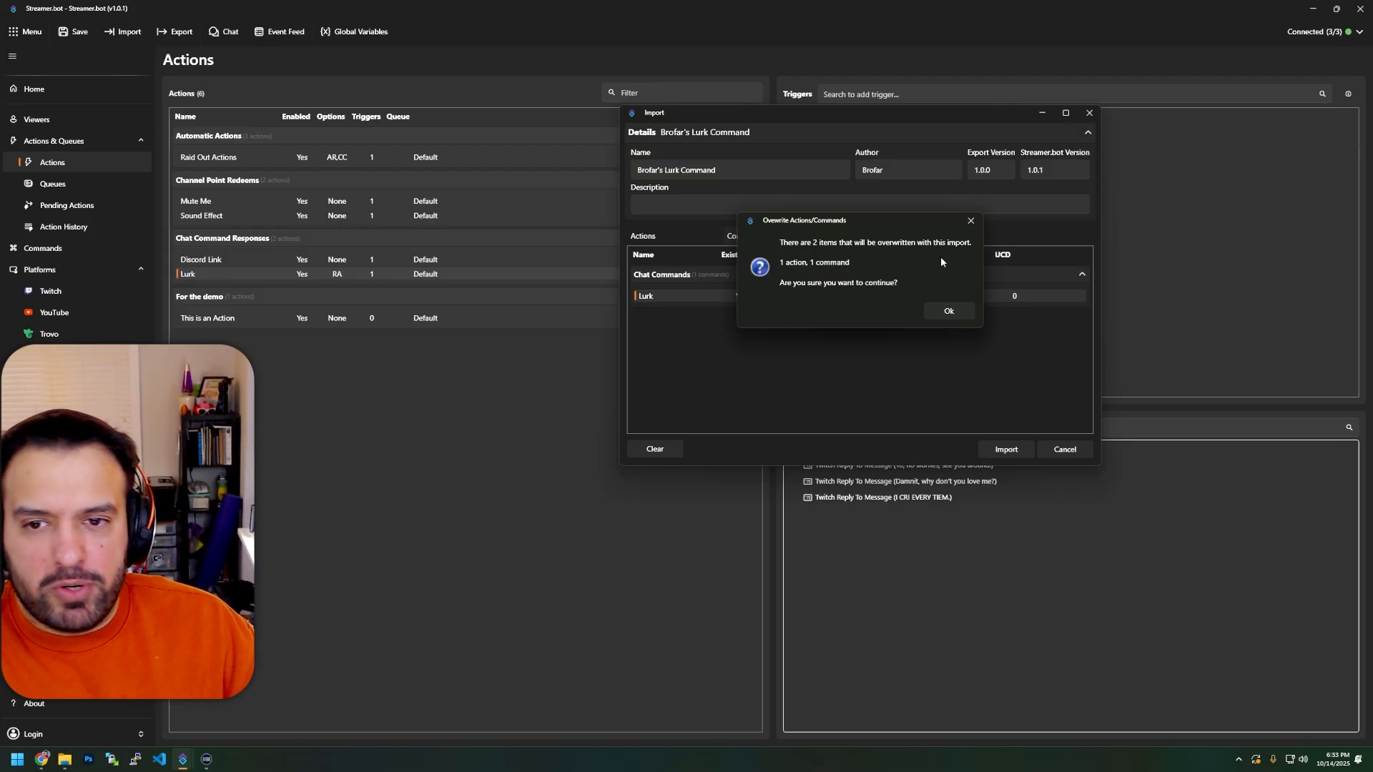
{"action": "left_click", "coordinate": [971, 220]}
{"action": "left_click", "coordinate": [1061, 447]}
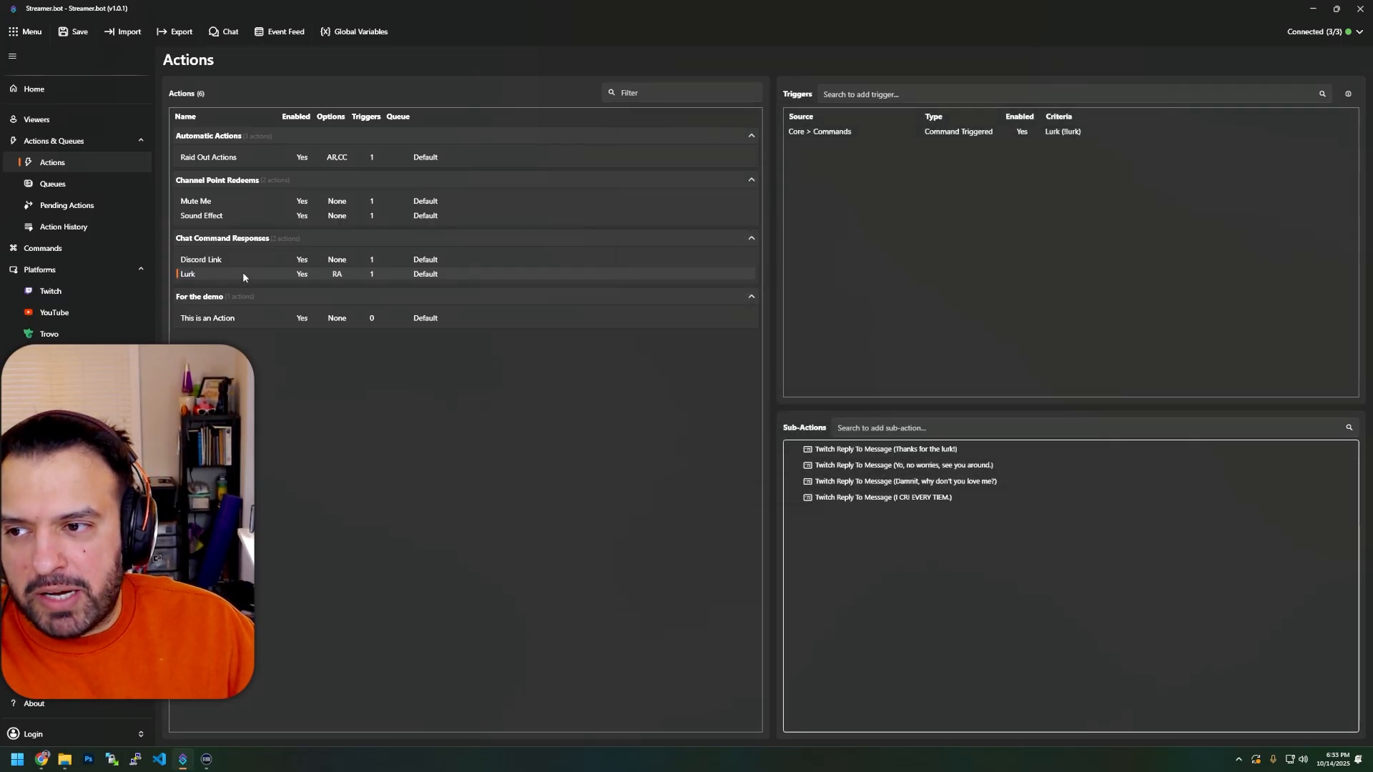
Delete the existing Lurk action and the Lurk chat command.
{"action": "key", "text": "Delete"}
{"action": "left_click", "coordinate": [709, 392]}
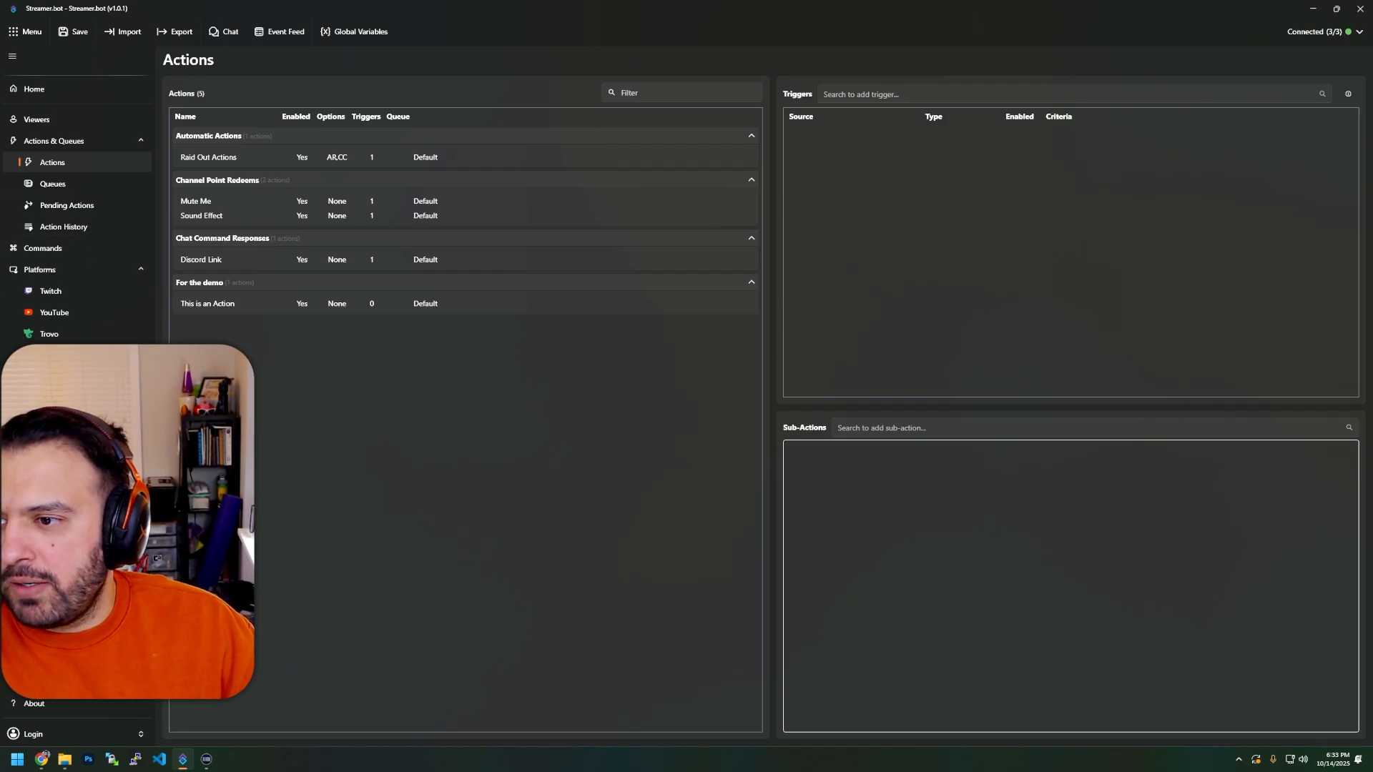
{"action": "left_click", "coordinate": [65, 249]}
{"action": "left_click", "coordinate": [206, 180]}
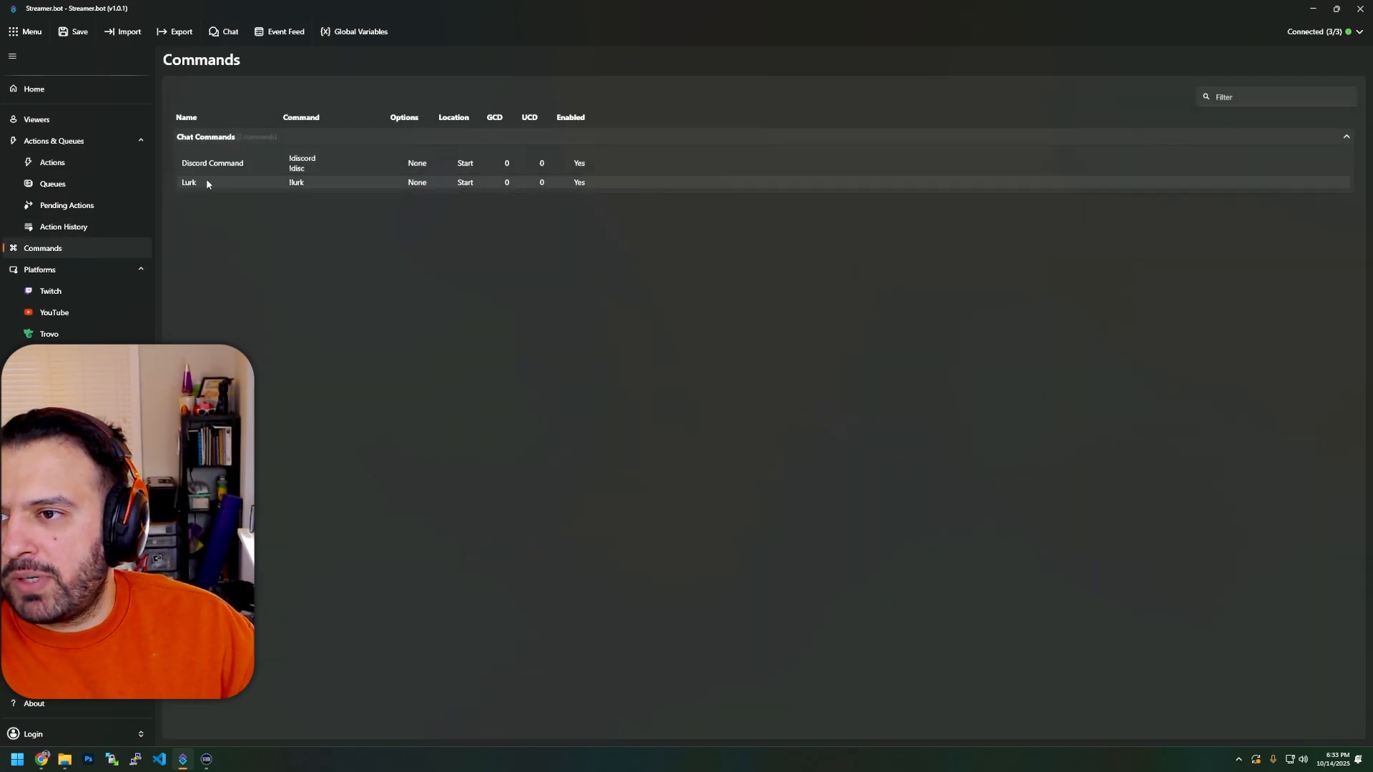
{"action": "key", "text": "Delete"}
{"action": "key", "text": "Return"}
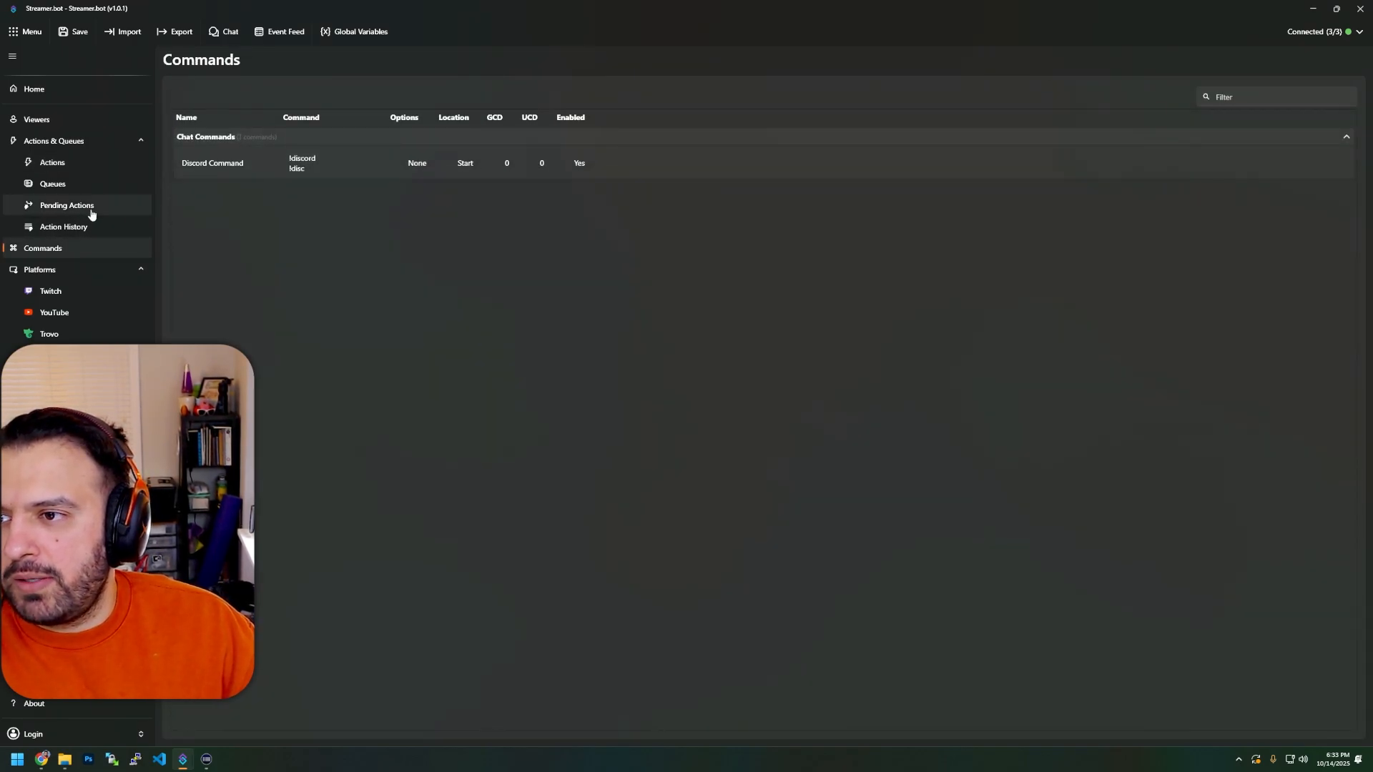
Import the Lurk action and its command from the copied export string, accepting the notice about imported commands.
{"action": "left_click", "coordinate": [58, 169]}
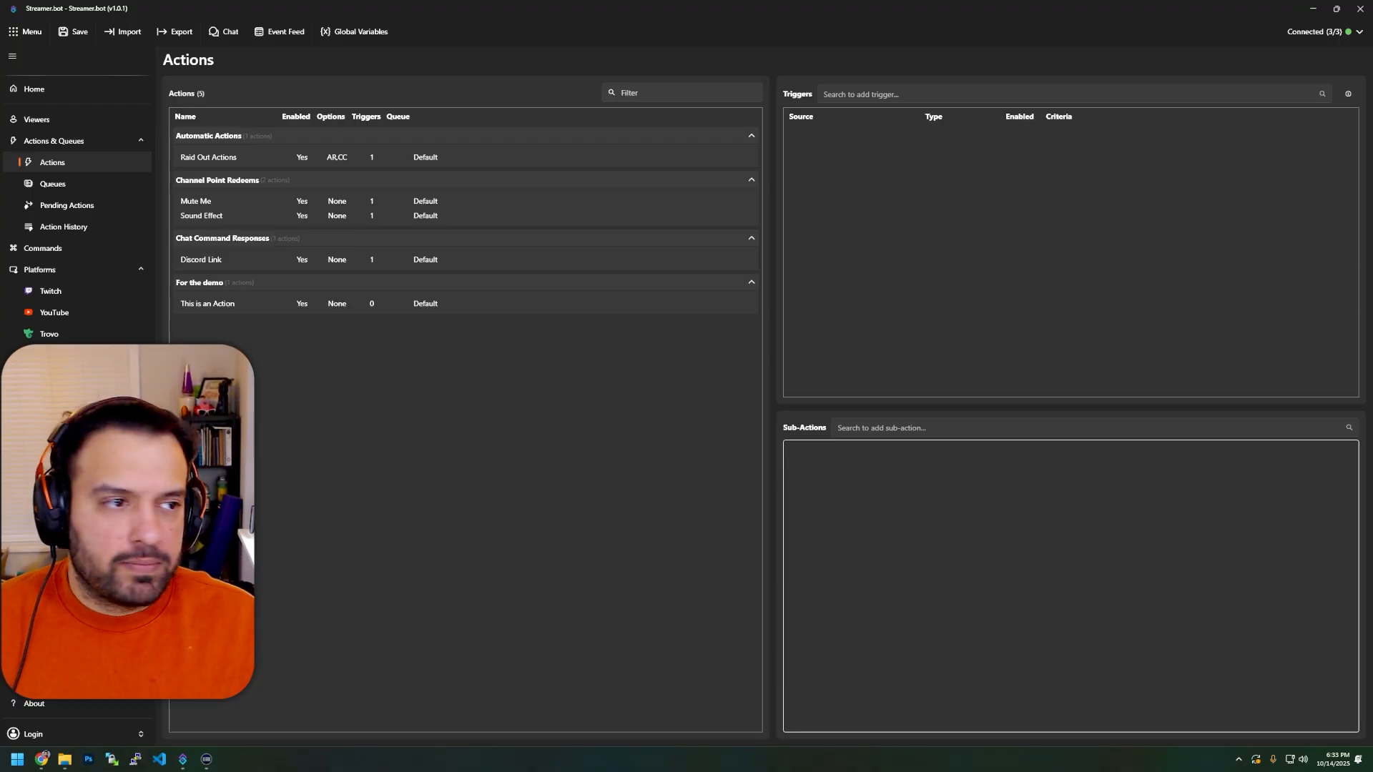
{"action": "left_click", "coordinate": [124, 32]}
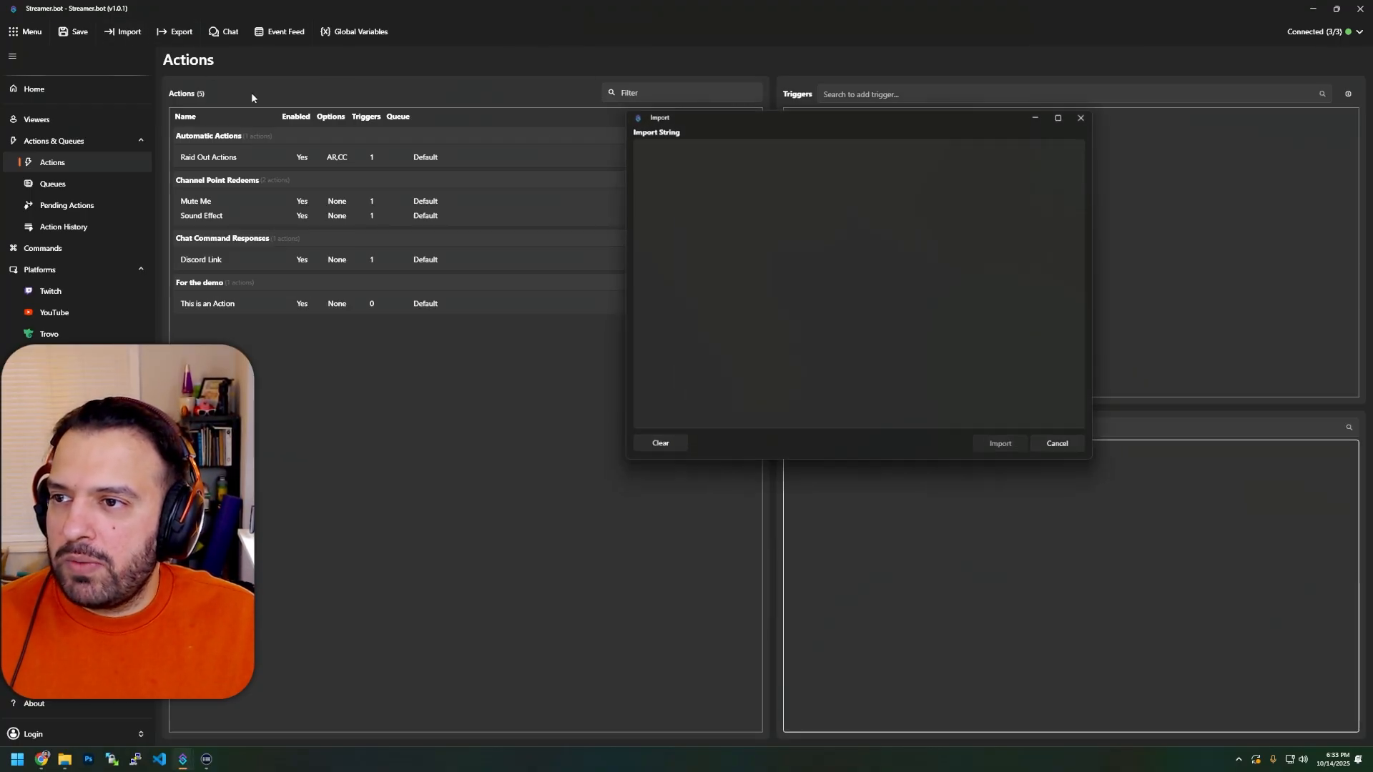
{"action": "key", "text": "ctrl+v"}
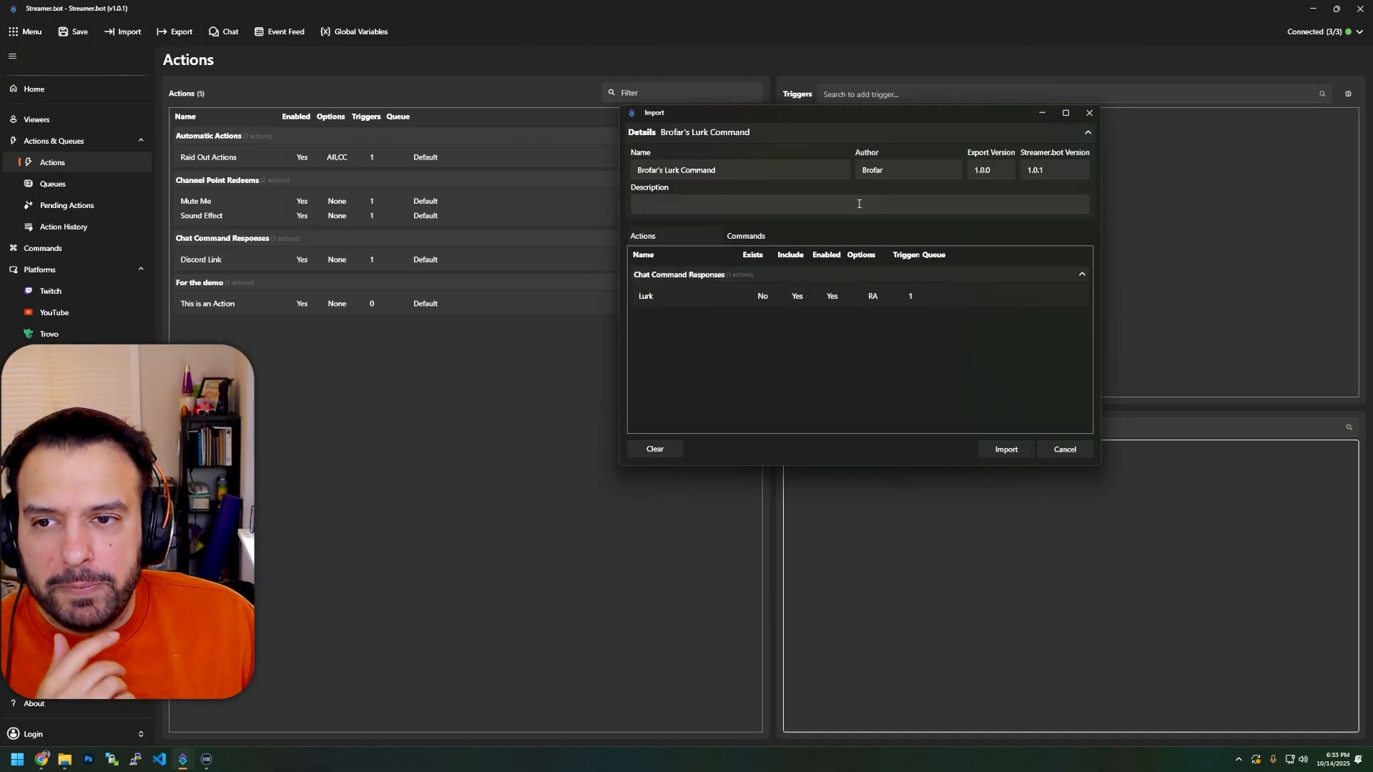
{"action": "left_click", "coordinate": [1005, 450]}
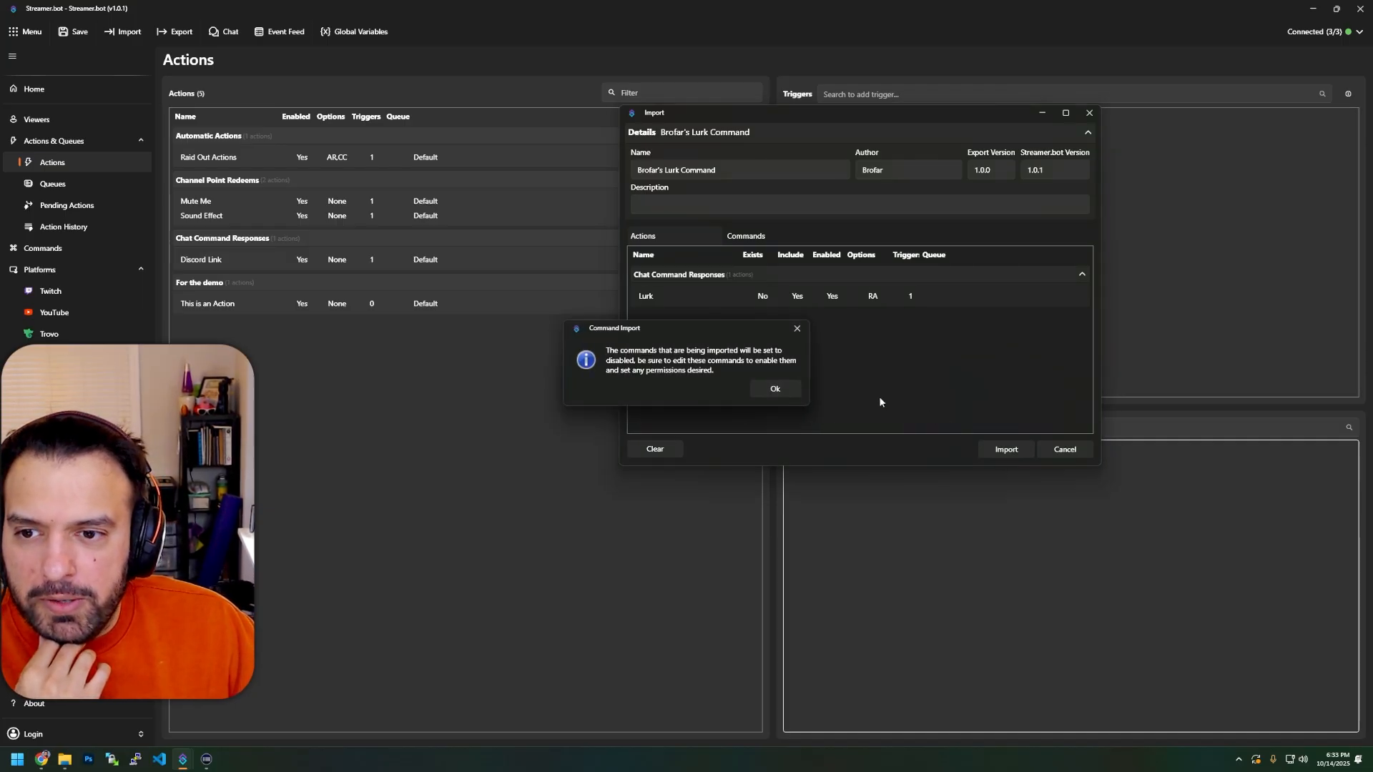
{"action": "left_click", "coordinate": [775, 390]}
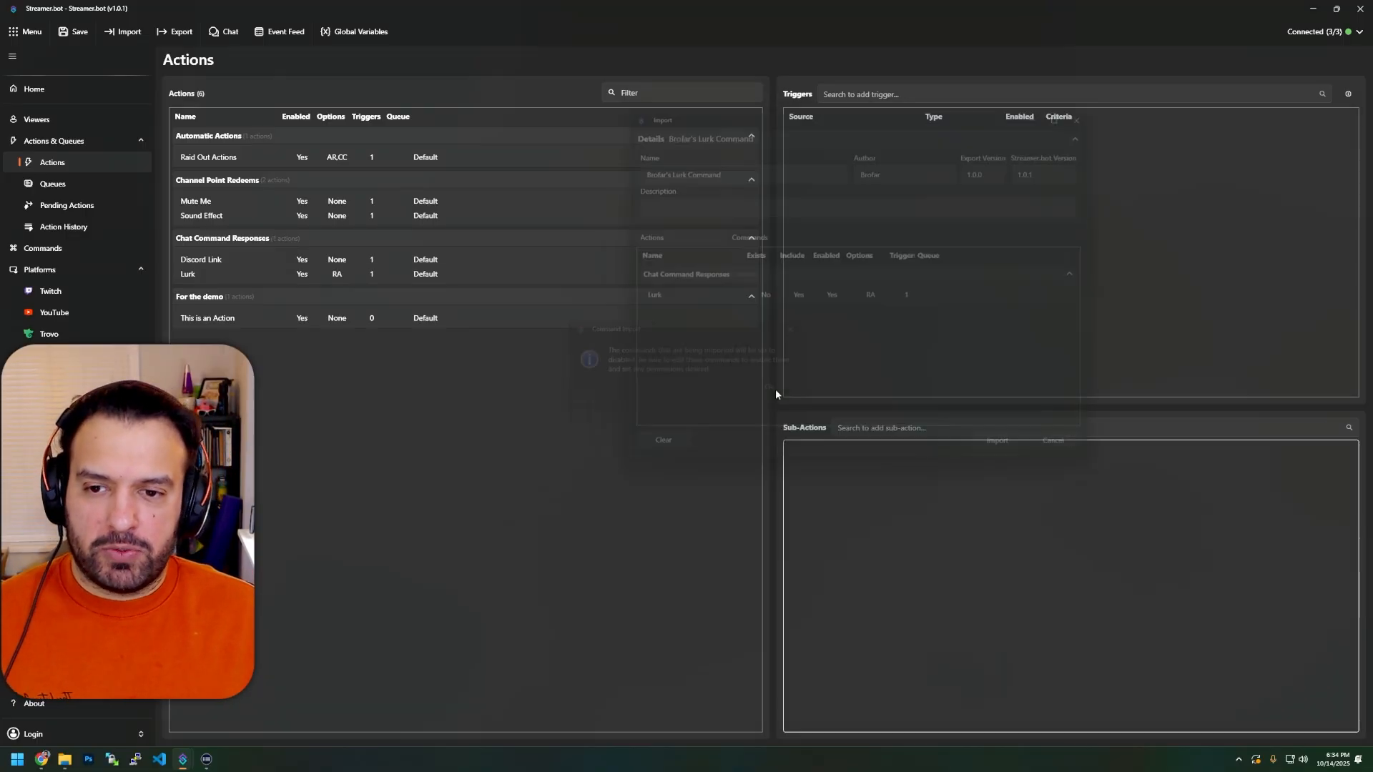
Disable and re-enable the imported Lurk action, and select its Command Triggered trigger.
{"action": "left_click", "coordinate": [263, 276]}
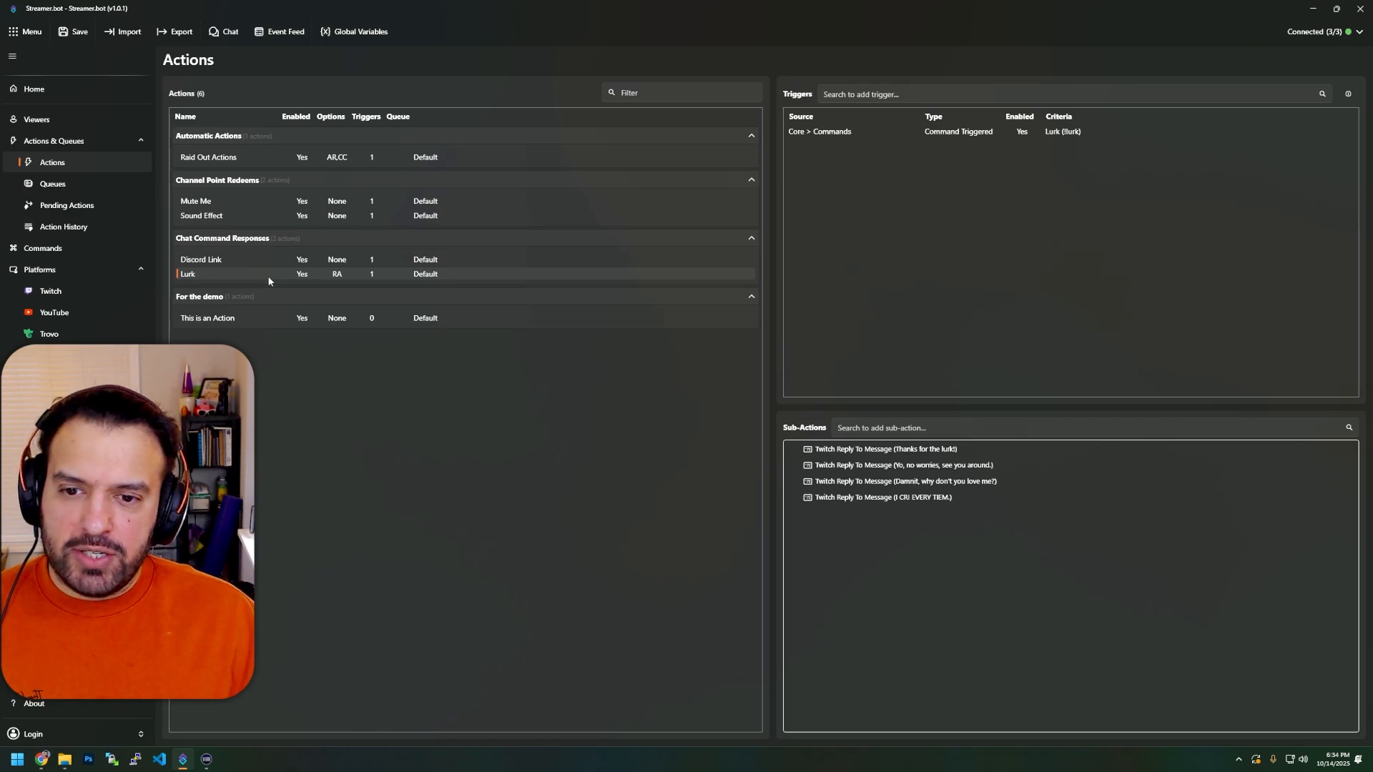
{"action": "right_click", "coordinate": [358, 285]}
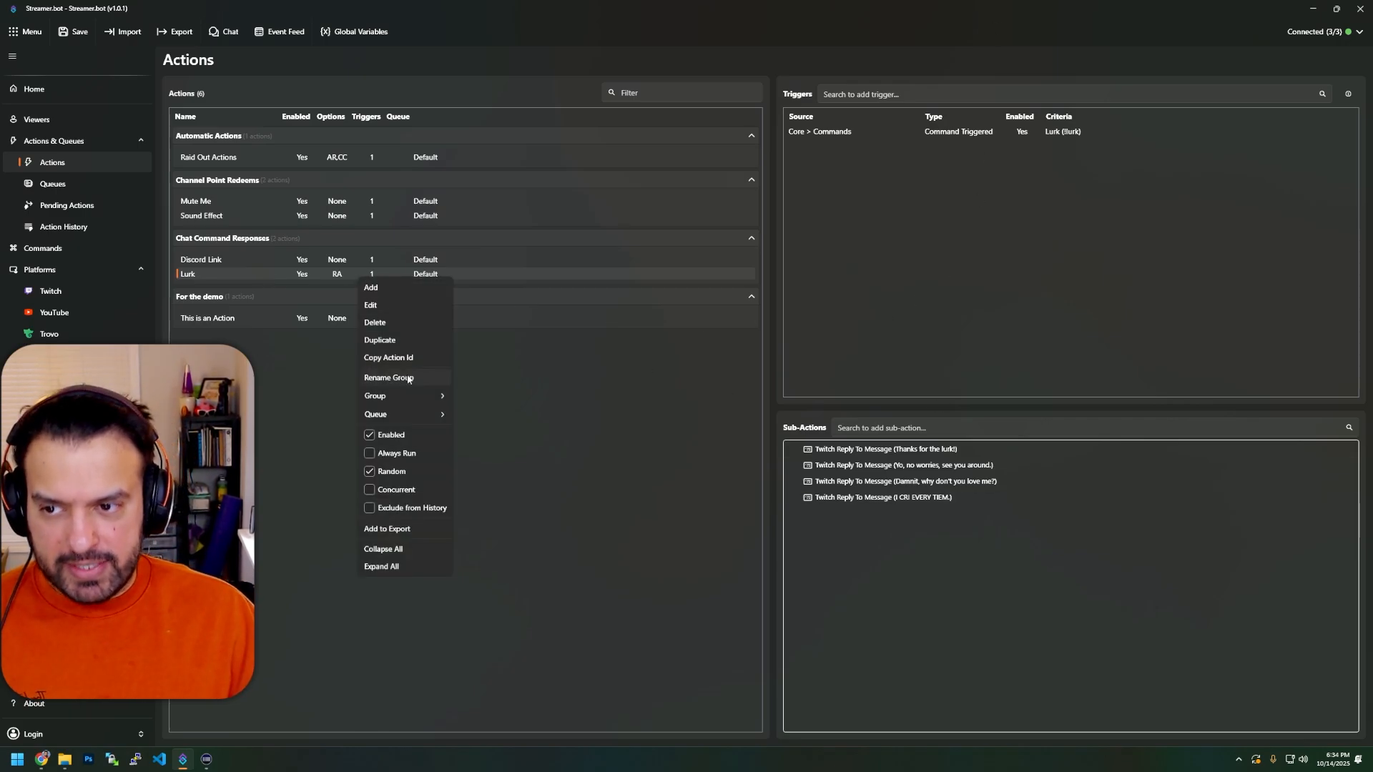
{"action": "key", "text": "Escape"}
{"action": "right_click", "coordinate": [348, 275]}
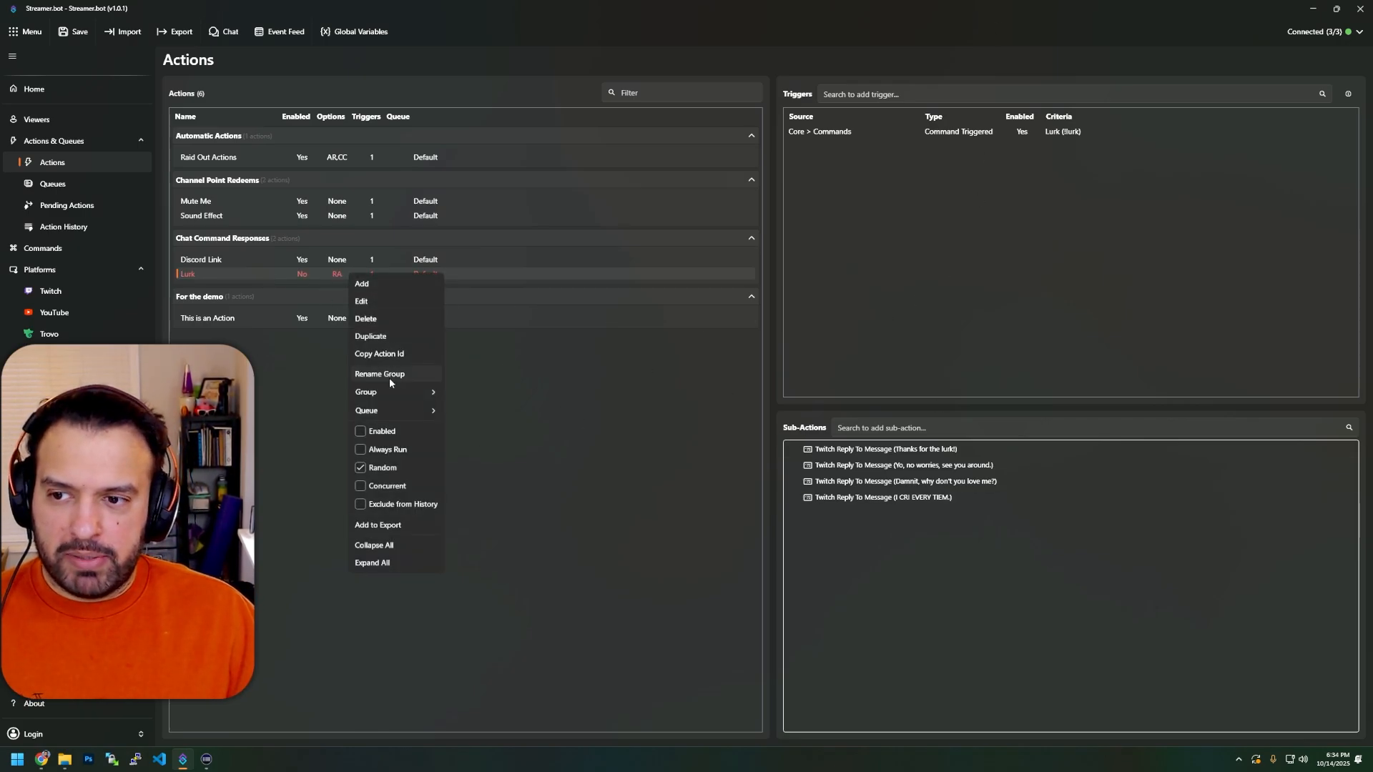
{"action": "key", "text": "Escape"}
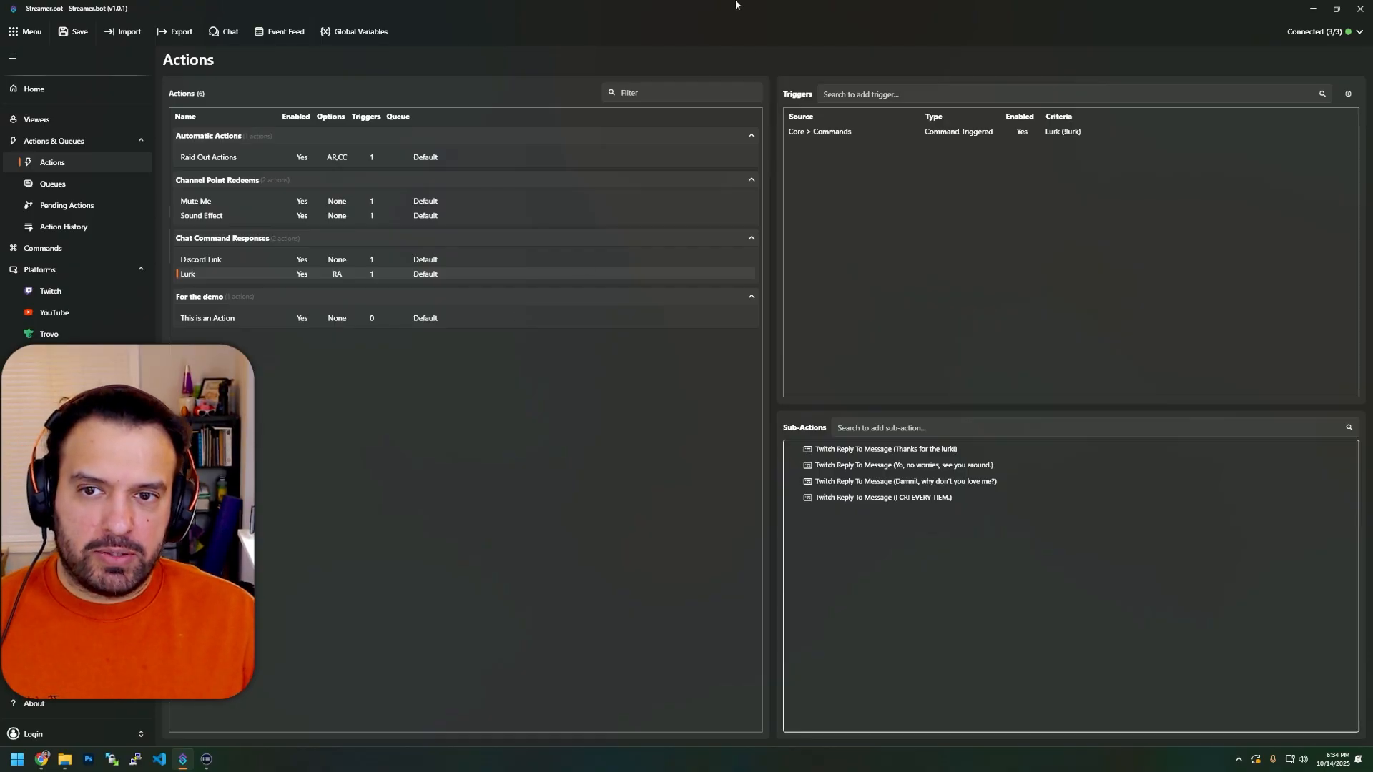
{"action": "left_click", "coordinate": [1021, 136]}
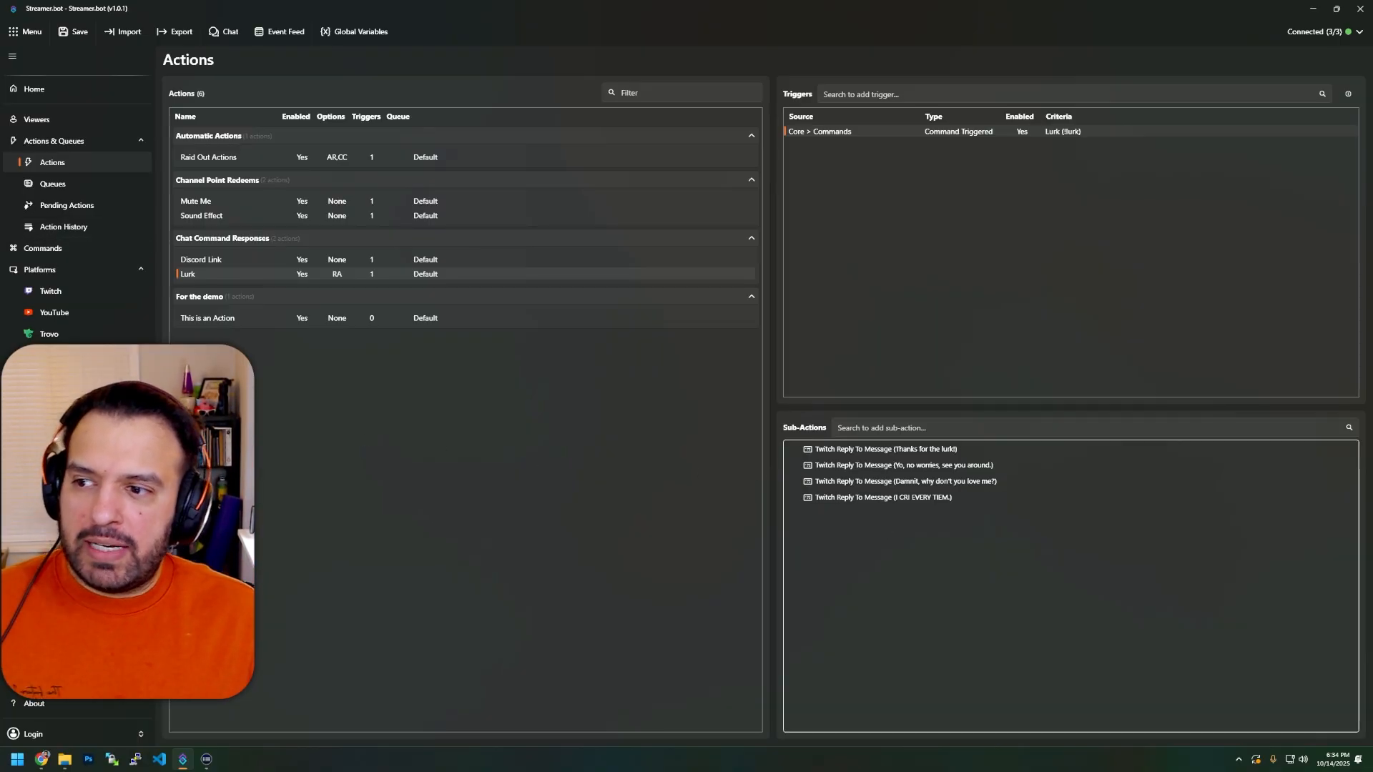
Enable the imported Lurk command in the Chat Commands group, keeping its other settings.
{"action": "left_click", "coordinate": [43, 252]}
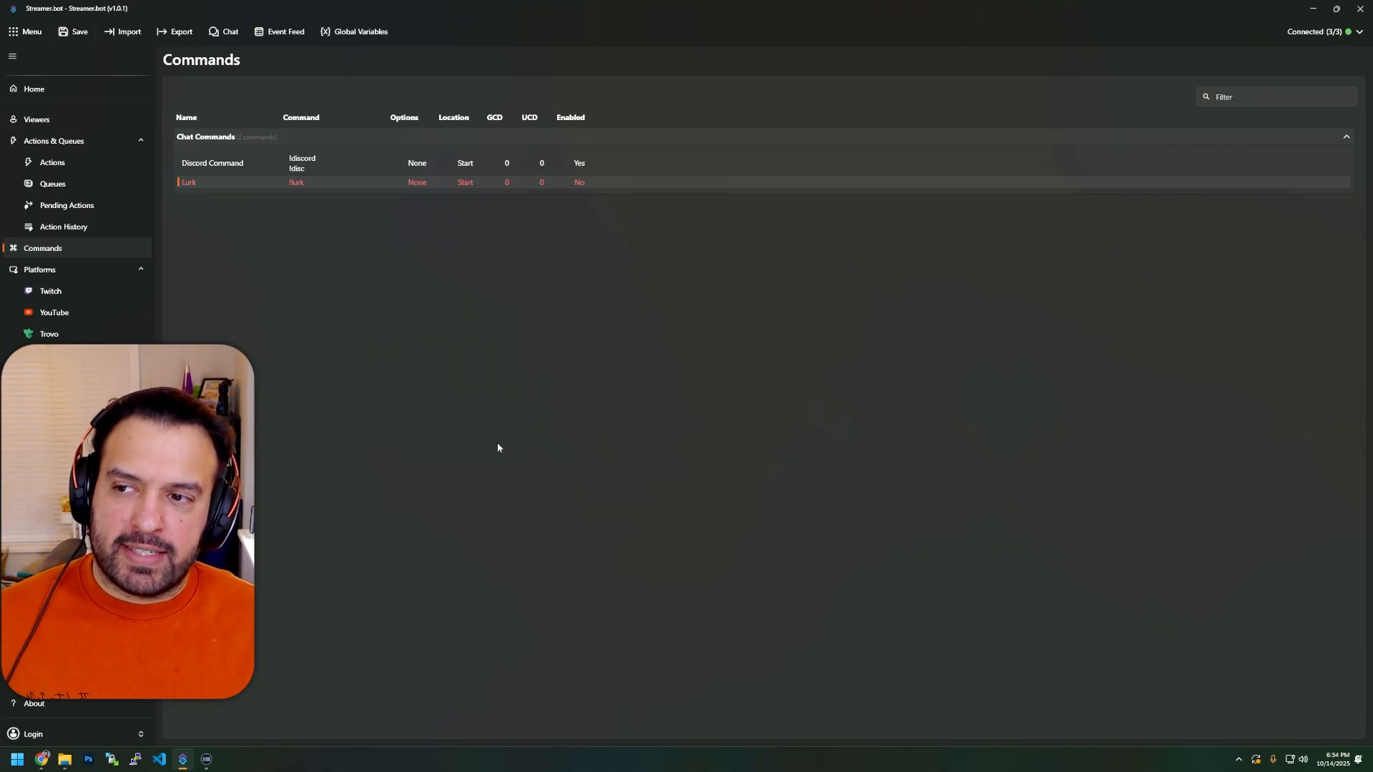
{"action": "double_click", "coordinate": [344, 182]}
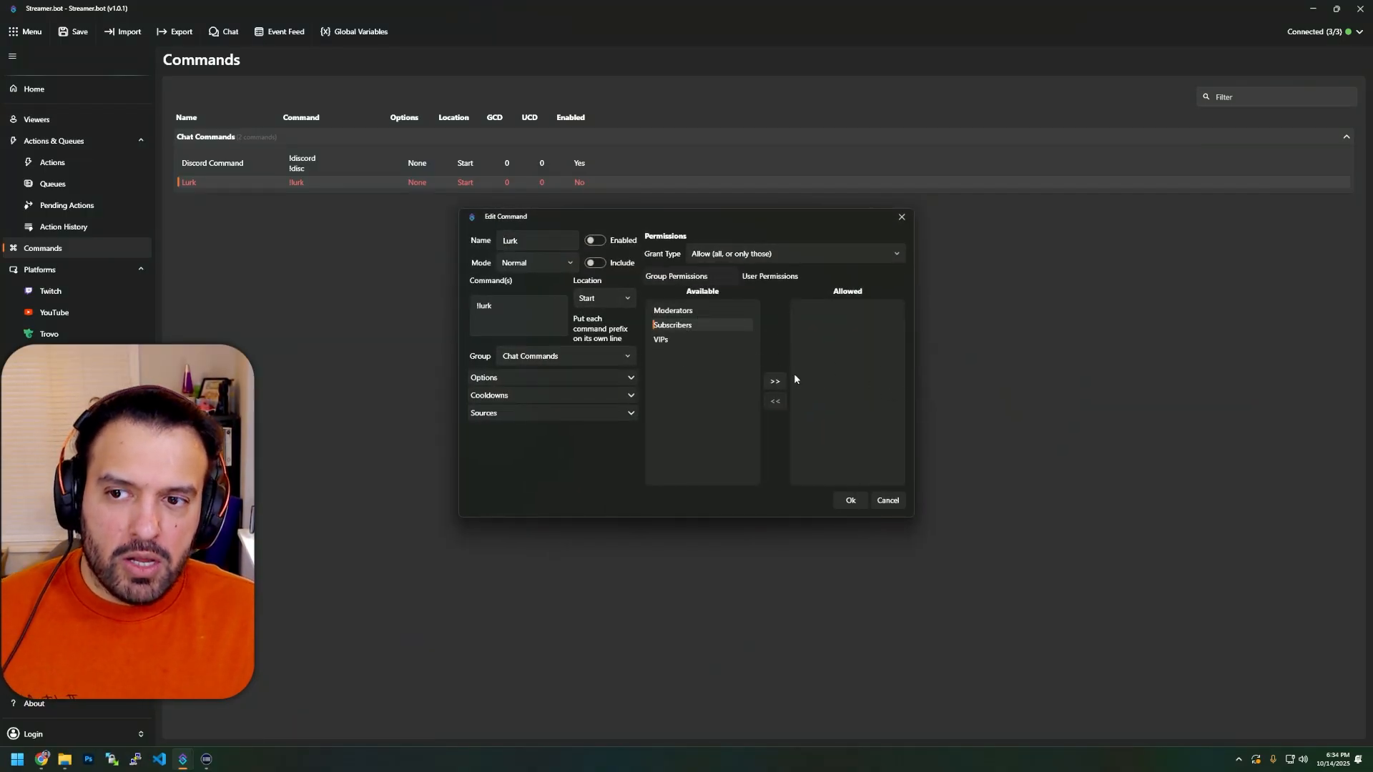
{"action": "left_click", "coordinate": [595, 241]}
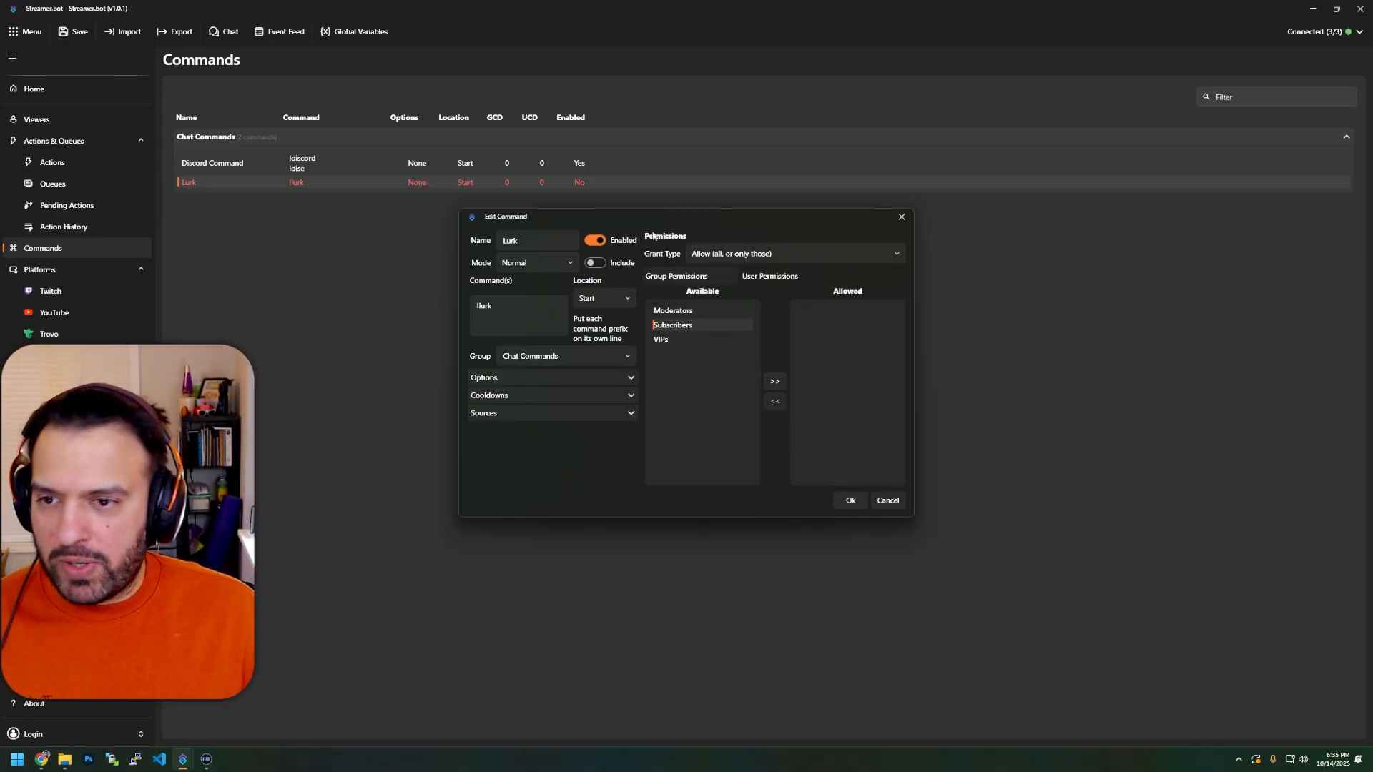
{"action": "left_click", "coordinate": [846, 502]}
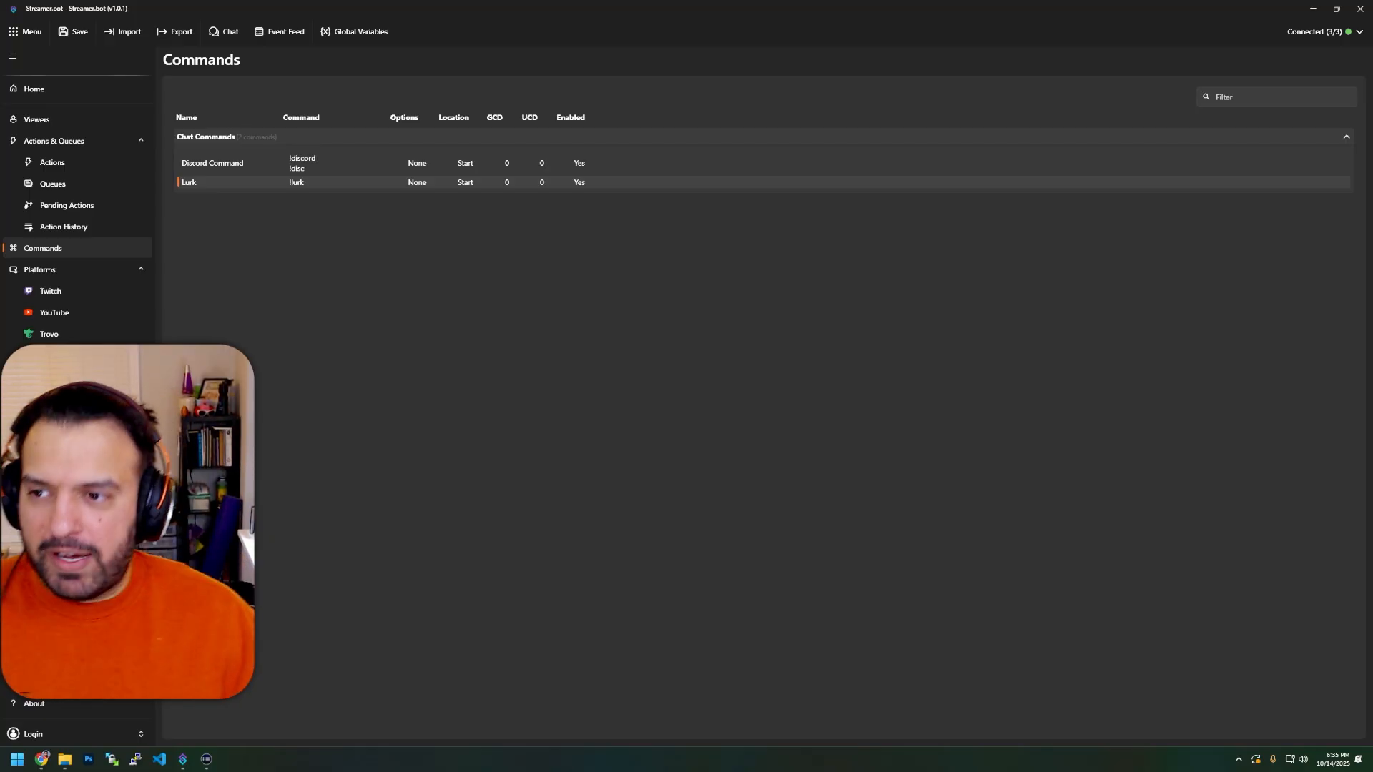
{"action": "left_click", "coordinate": [52, 163]}
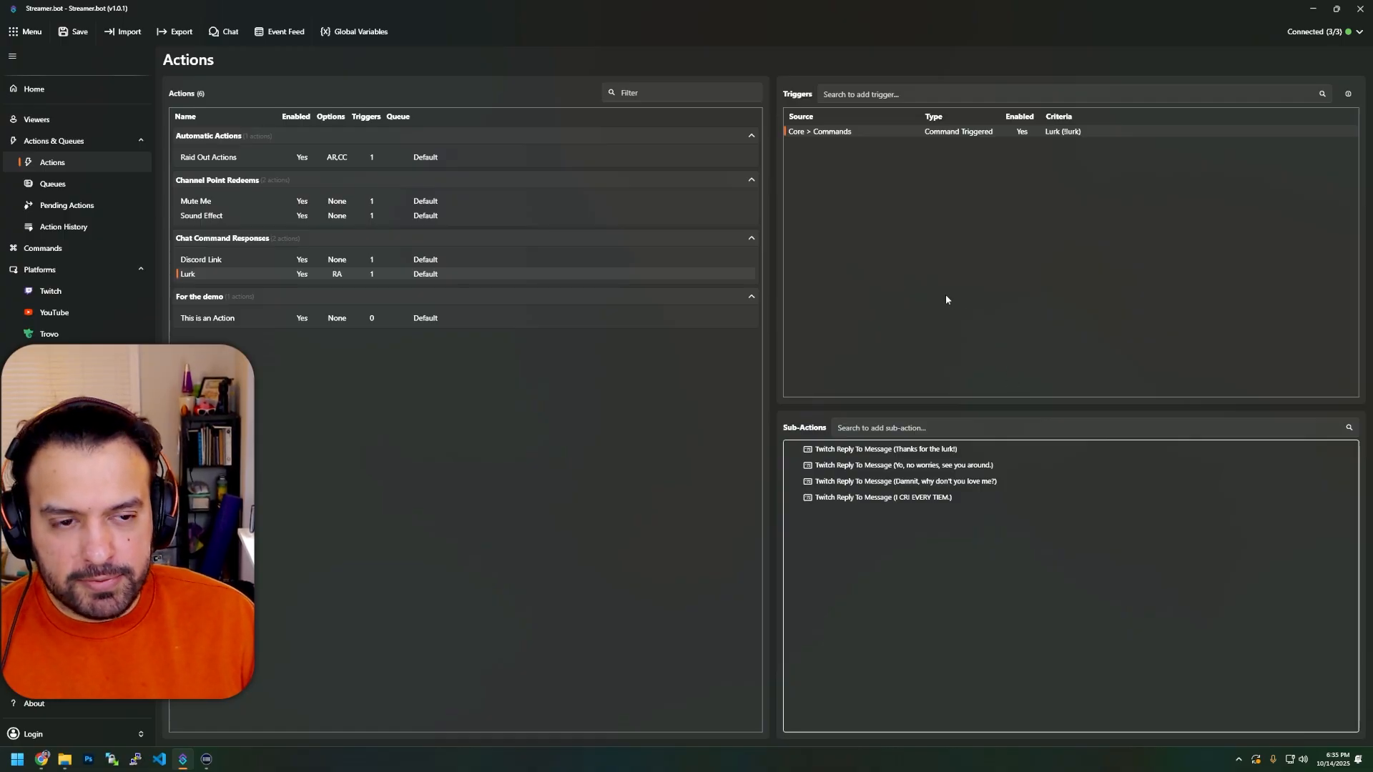
{"action": "right_click", "coordinate": [910, 235]}
{"action": "mouse_move", "coordinate": [951, 356]}
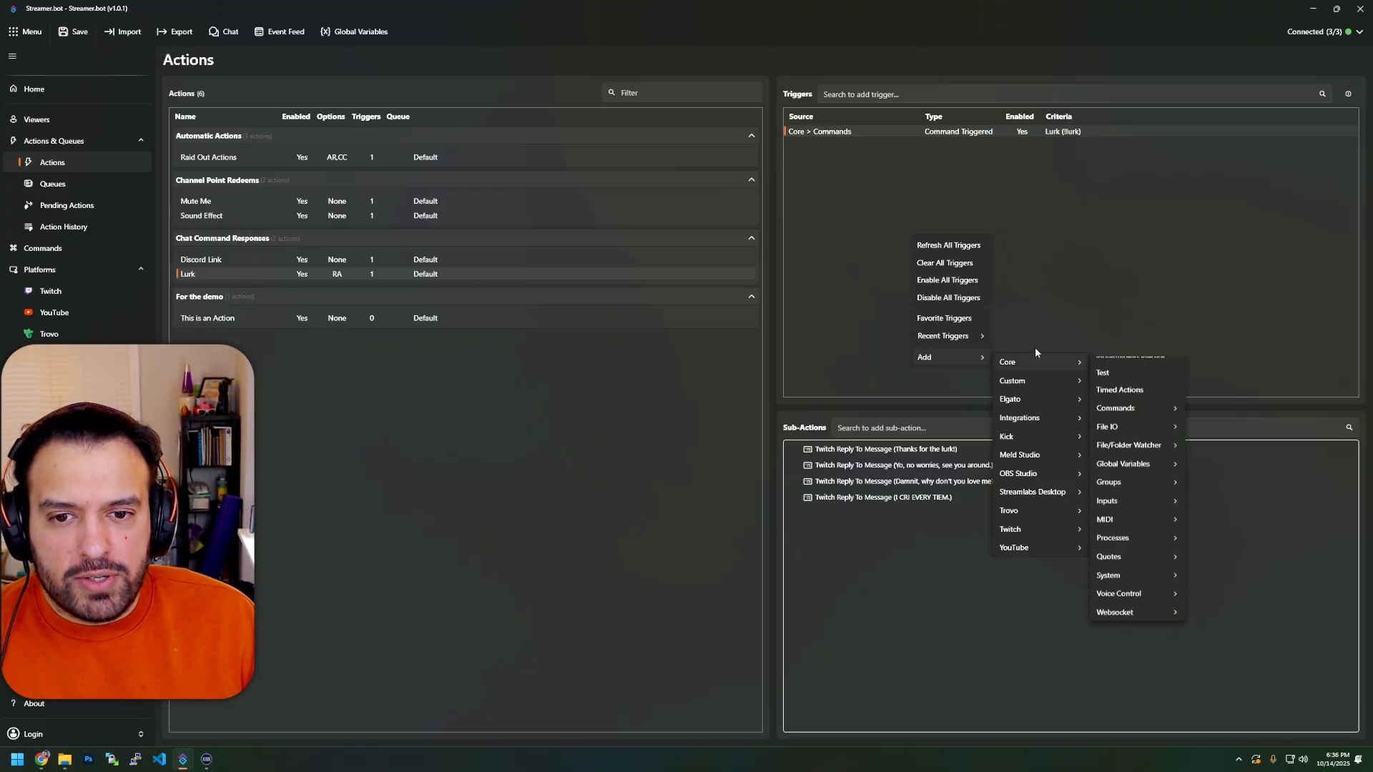
{"action": "mouse_move", "coordinate": [1020, 406]}
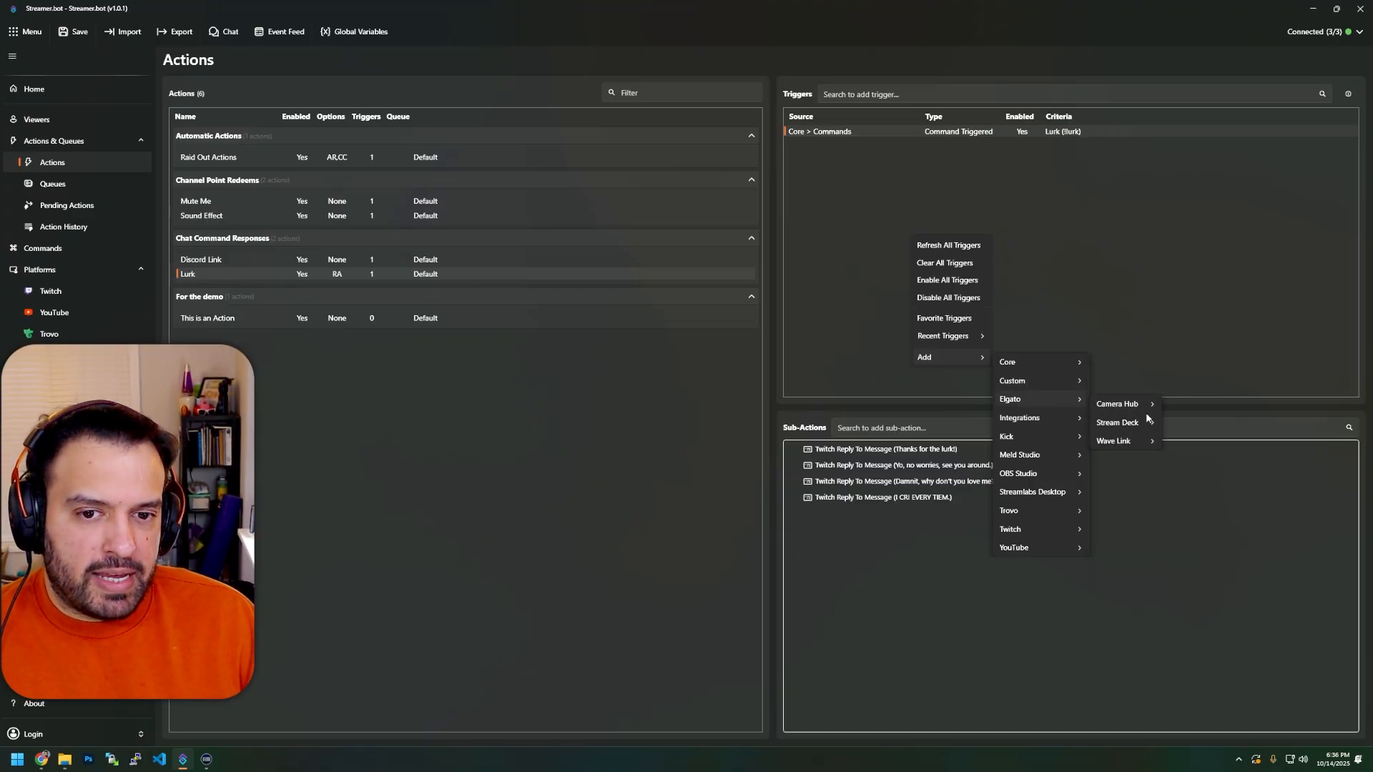
{"action": "mouse_move", "coordinate": [1137, 425]}
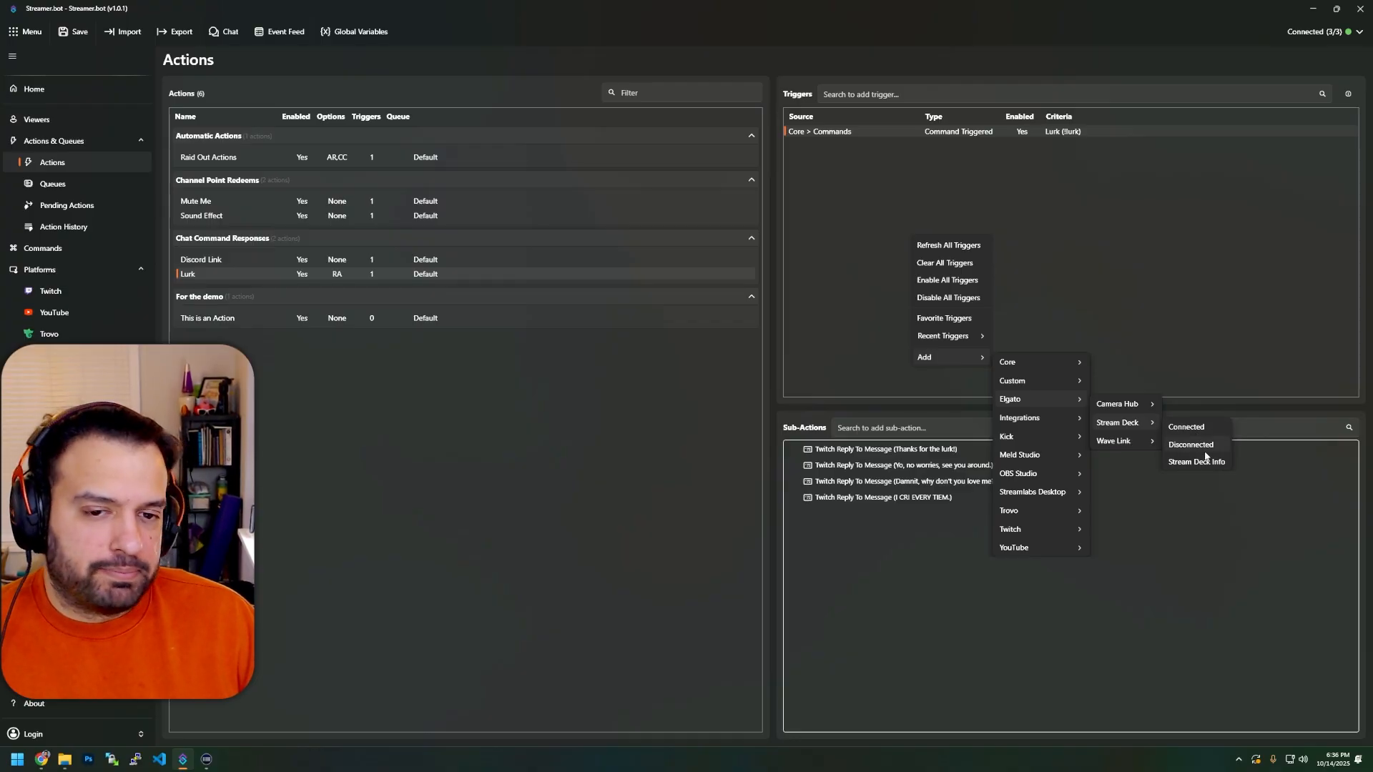
{"action": "left_click", "coordinate": [923, 598]}
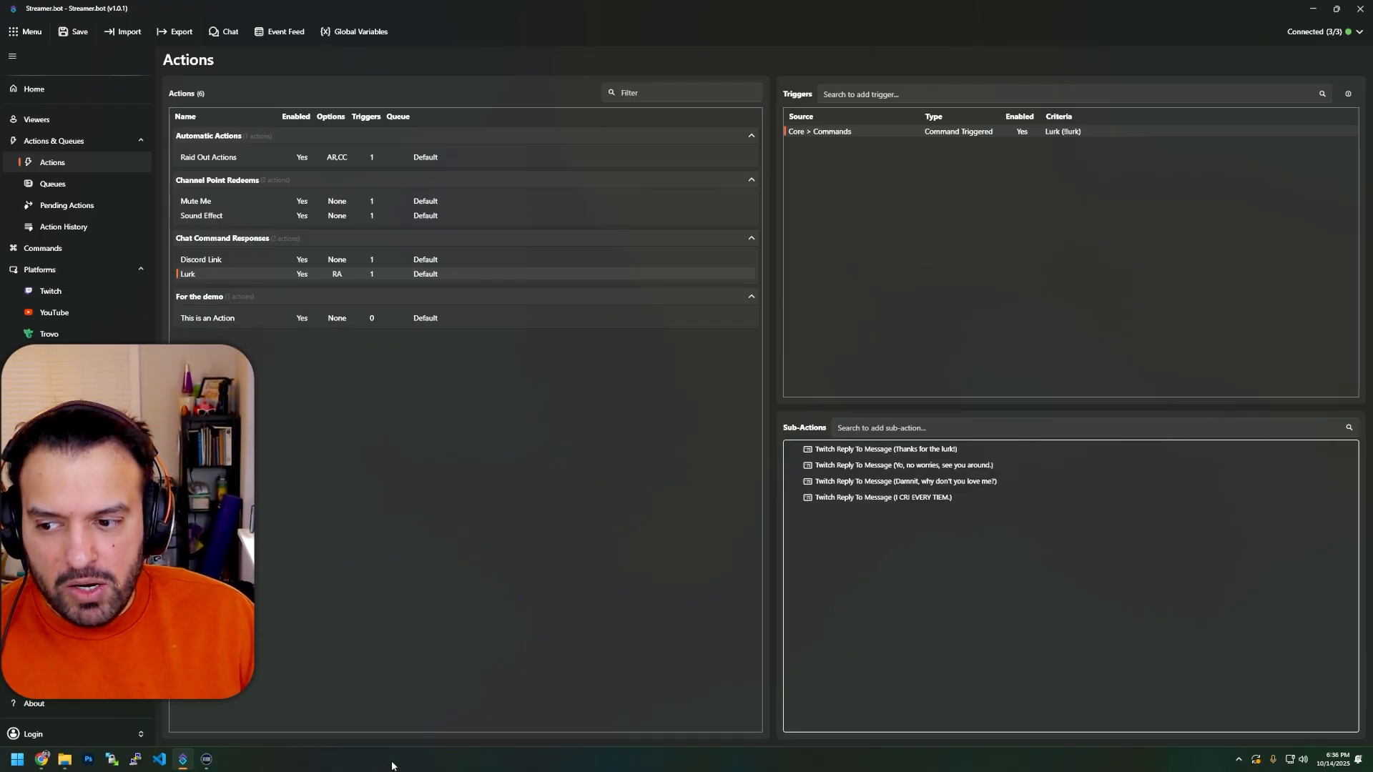
Switch to the Stream Deck app and place a Streamer.bot Action on the empty key between Game Audio and First 3 Board.
{"action": "left_click", "coordinate": [207, 761]}
{"action": "left_click", "coordinate": [563, 359]}
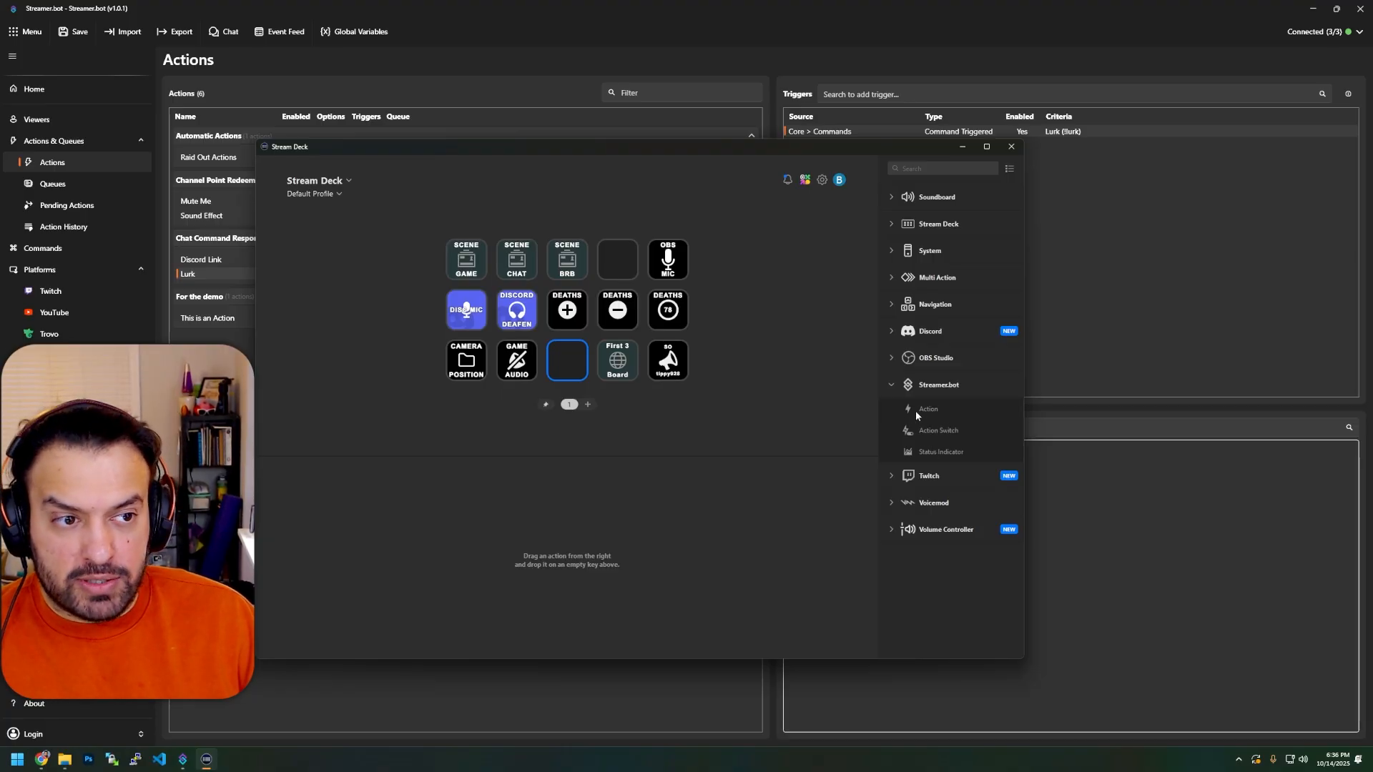
{"action": "left_click_drag", "start_coordinate": [934, 407], "coordinate": [572, 365]}
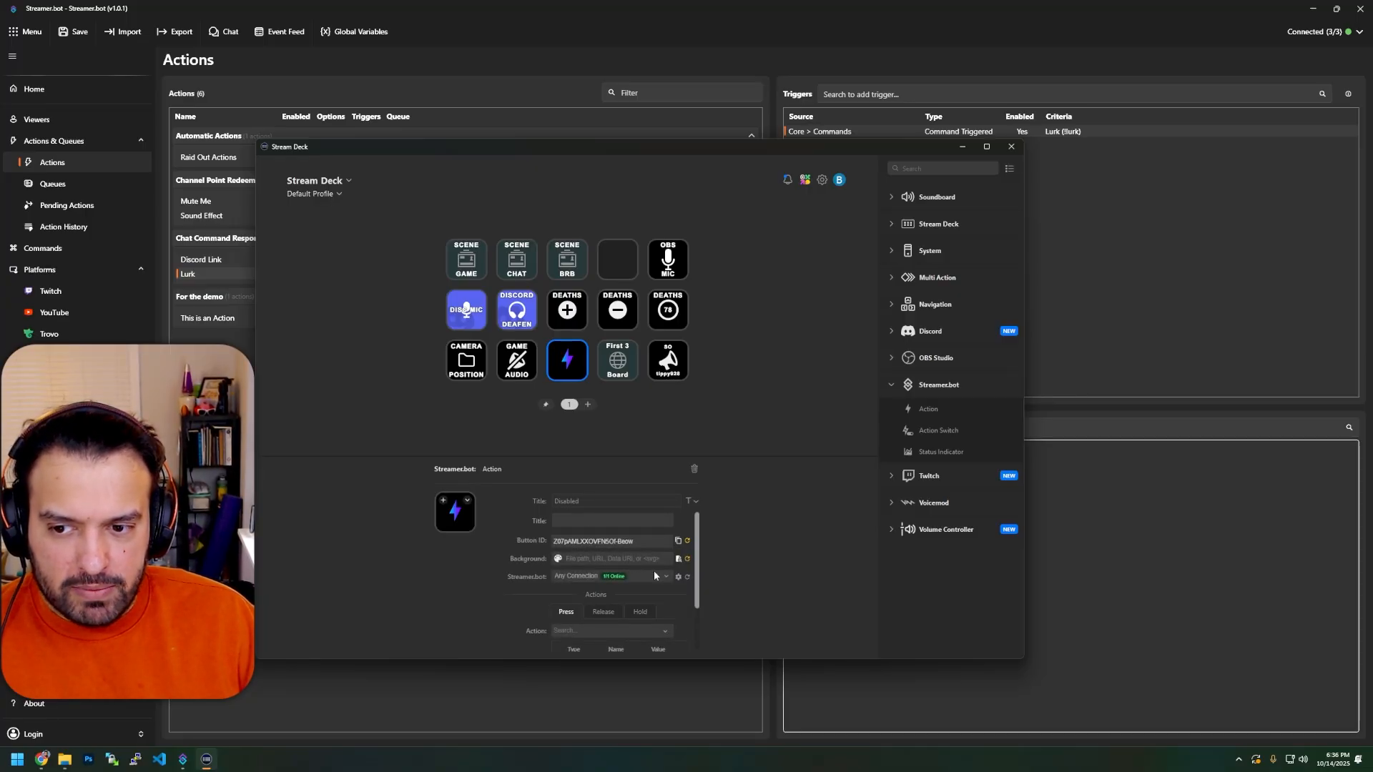
Assign the Mute Me action to the new Stream Deck key's Press event.
{"action": "scroll", "coordinate": [529, 577], "scroll_direction": "down", "scroll_amount": 1}
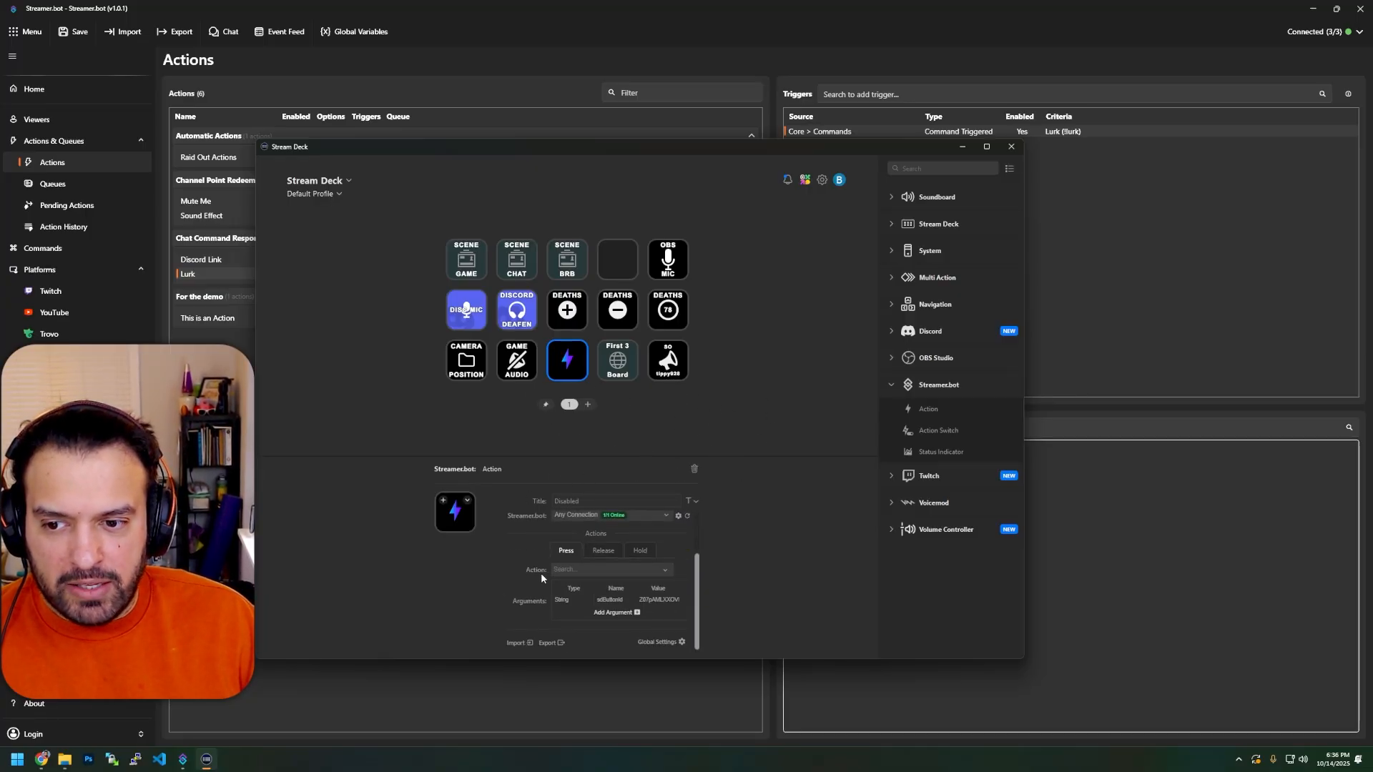
{"action": "left_click", "coordinate": [603, 569]}
{"action": "scroll", "coordinate": [594, 597], "scroll_direction": "down", "scroll_amount": 1}
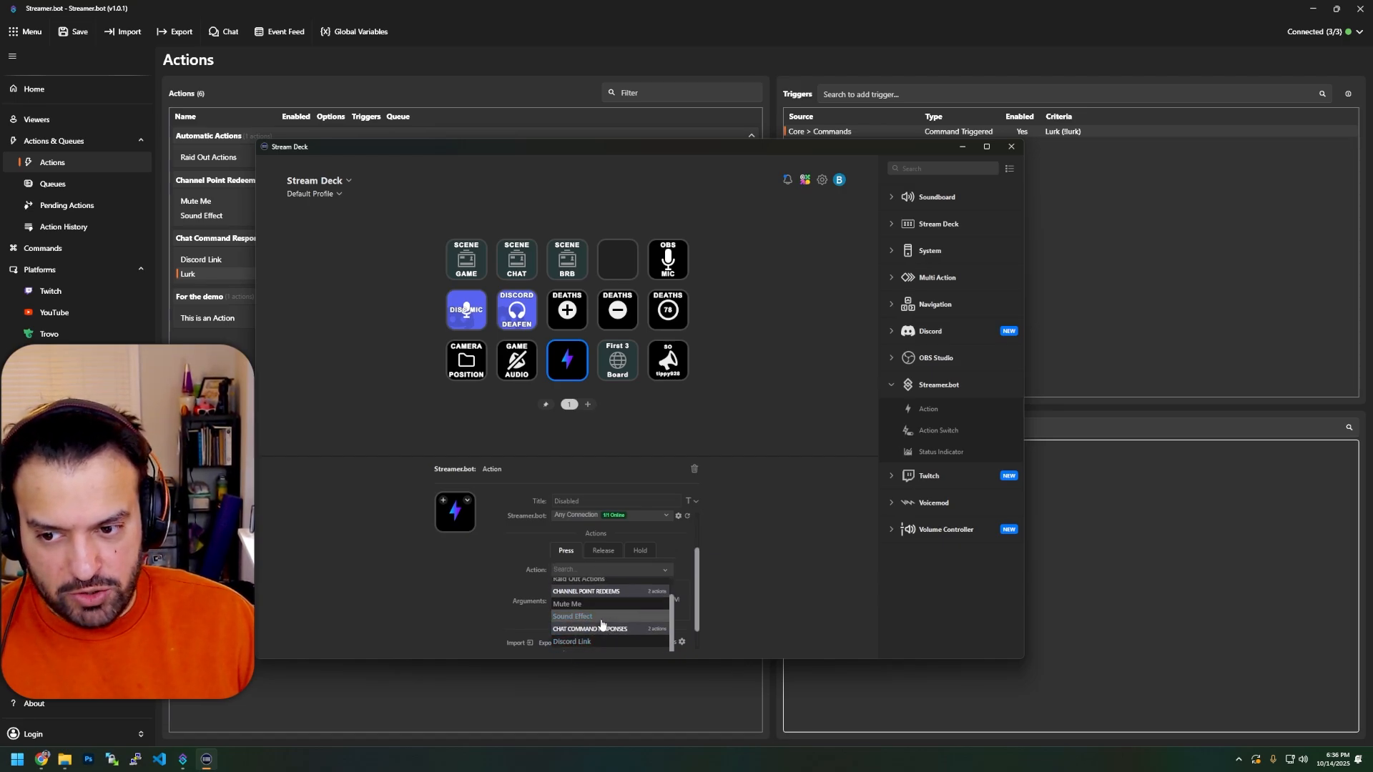
{"action": "scroll", "coordinate": [584, 629], "scroll_direction": "up", "scroll_amount": 1}
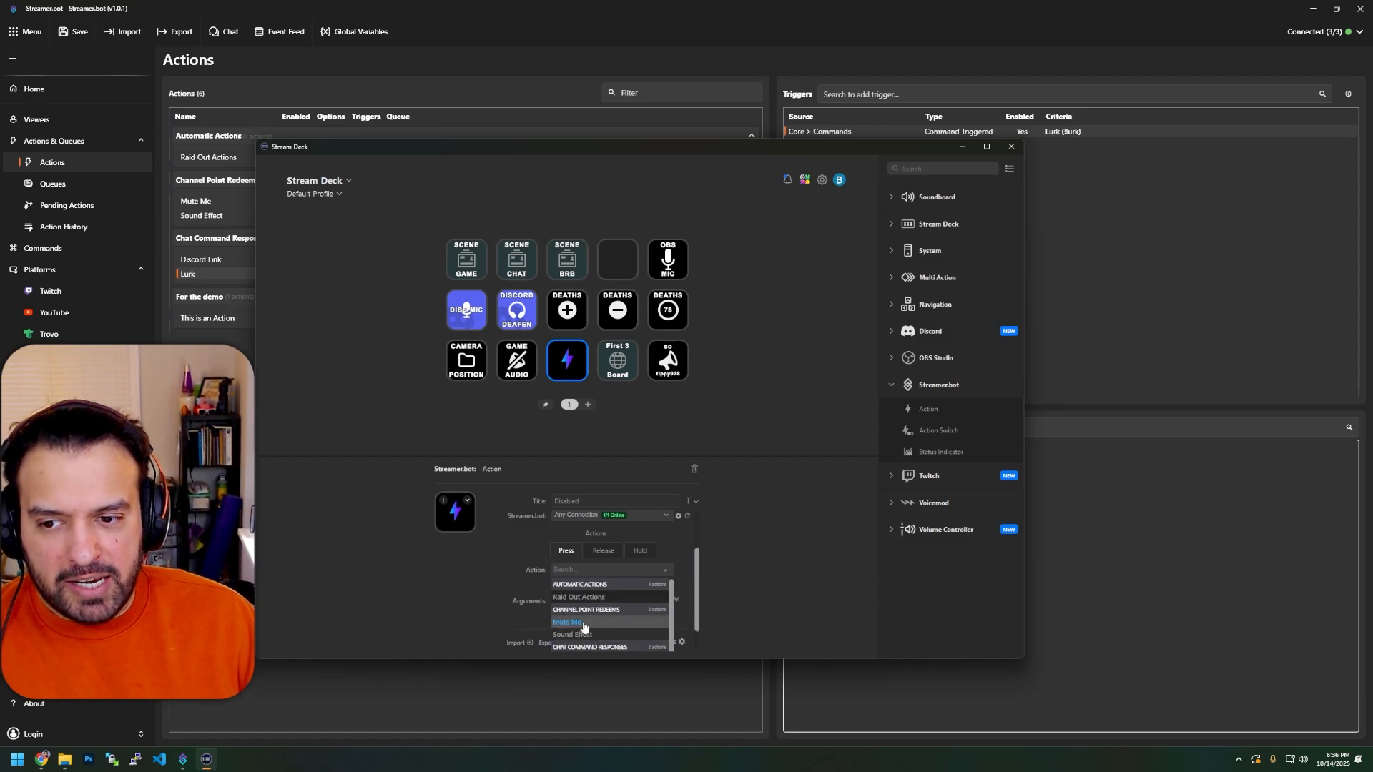
{"action": "left_click", "coordinate": [576, 623]}
{"action": "scroll", "coordinate": [662, 535], "scroll_direction": "up", "scroll_amount": 2}
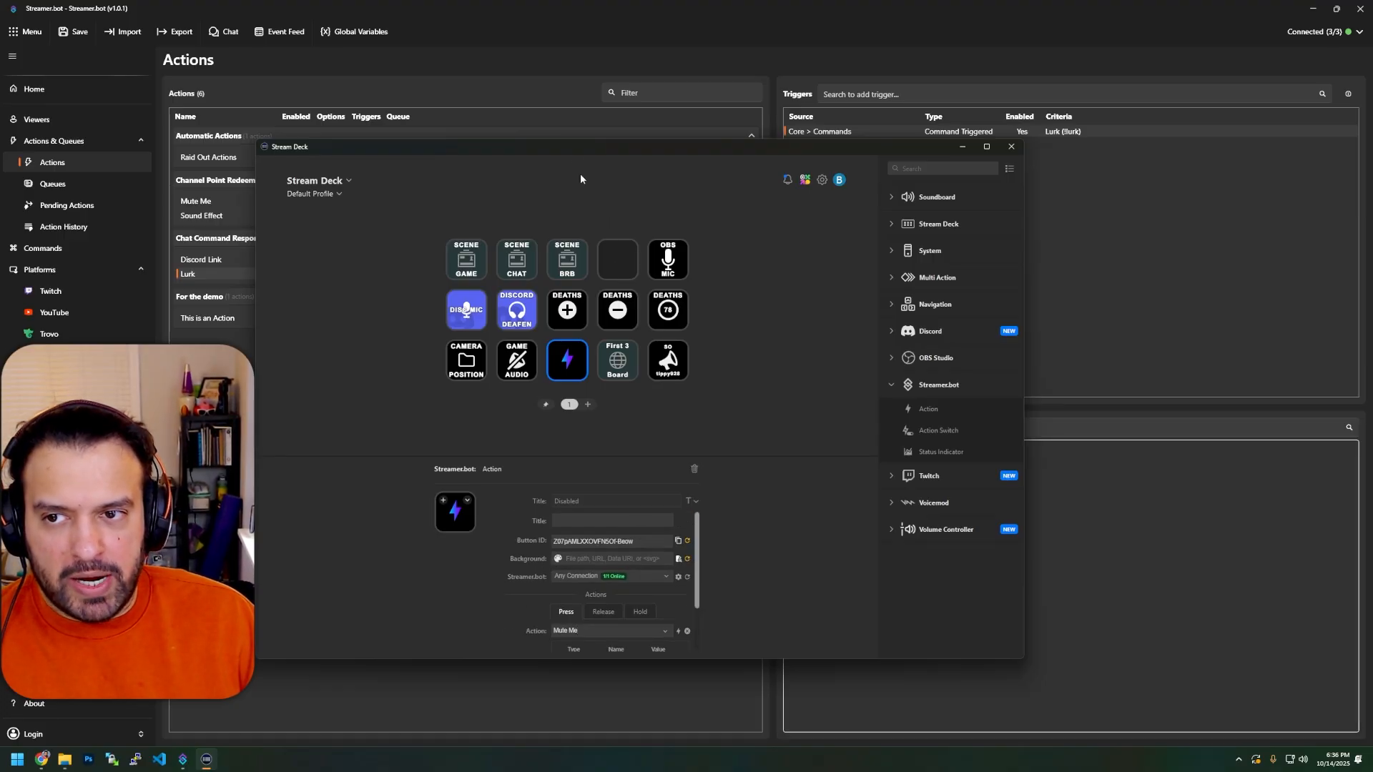
Move the Stream Deck window aside, view the Mute Me action's trigger and sub-actions in Streamer.bot, and return to Stream Deck.
{"action": "left_click_drag", "start_coordinate": [573, 149], "coordinate": [989, 126]}
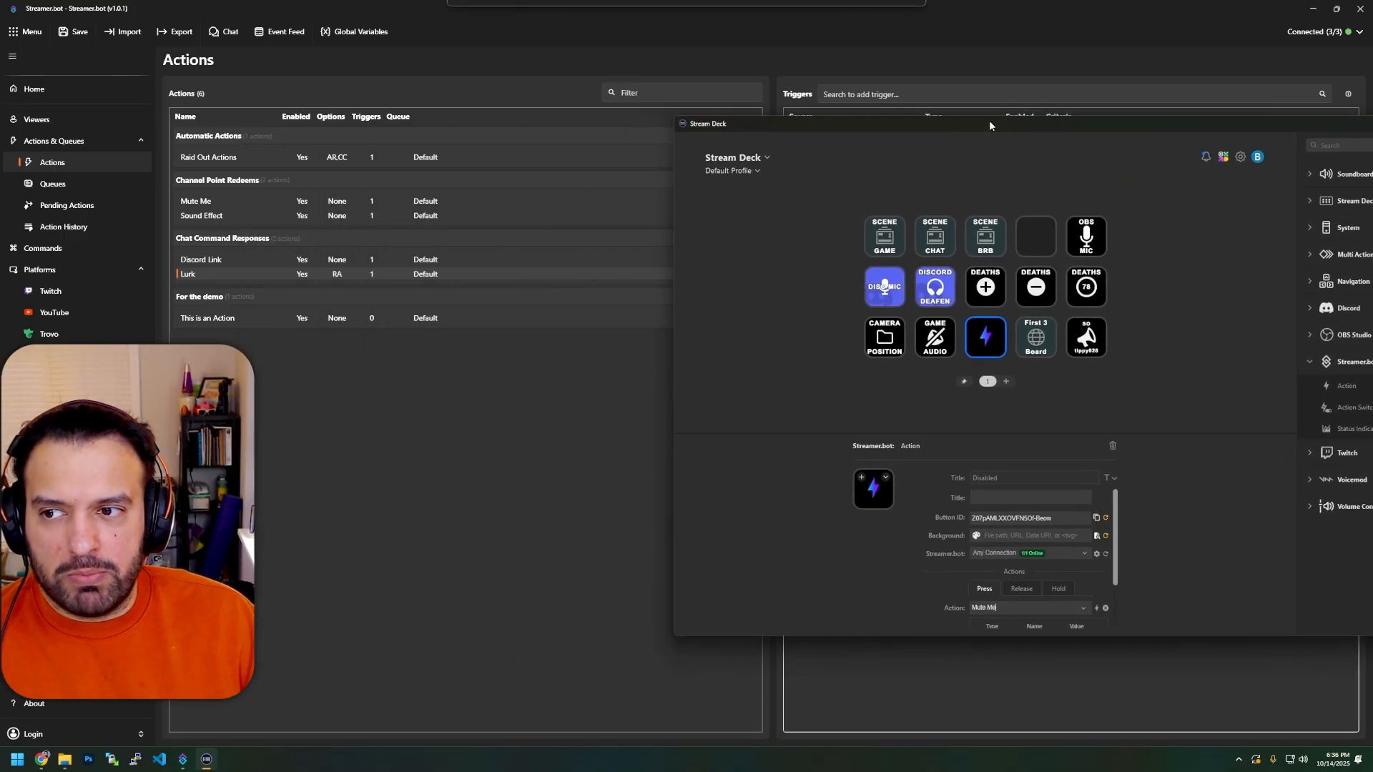
{"action": "left_click", "coordinate": [204, 201]}
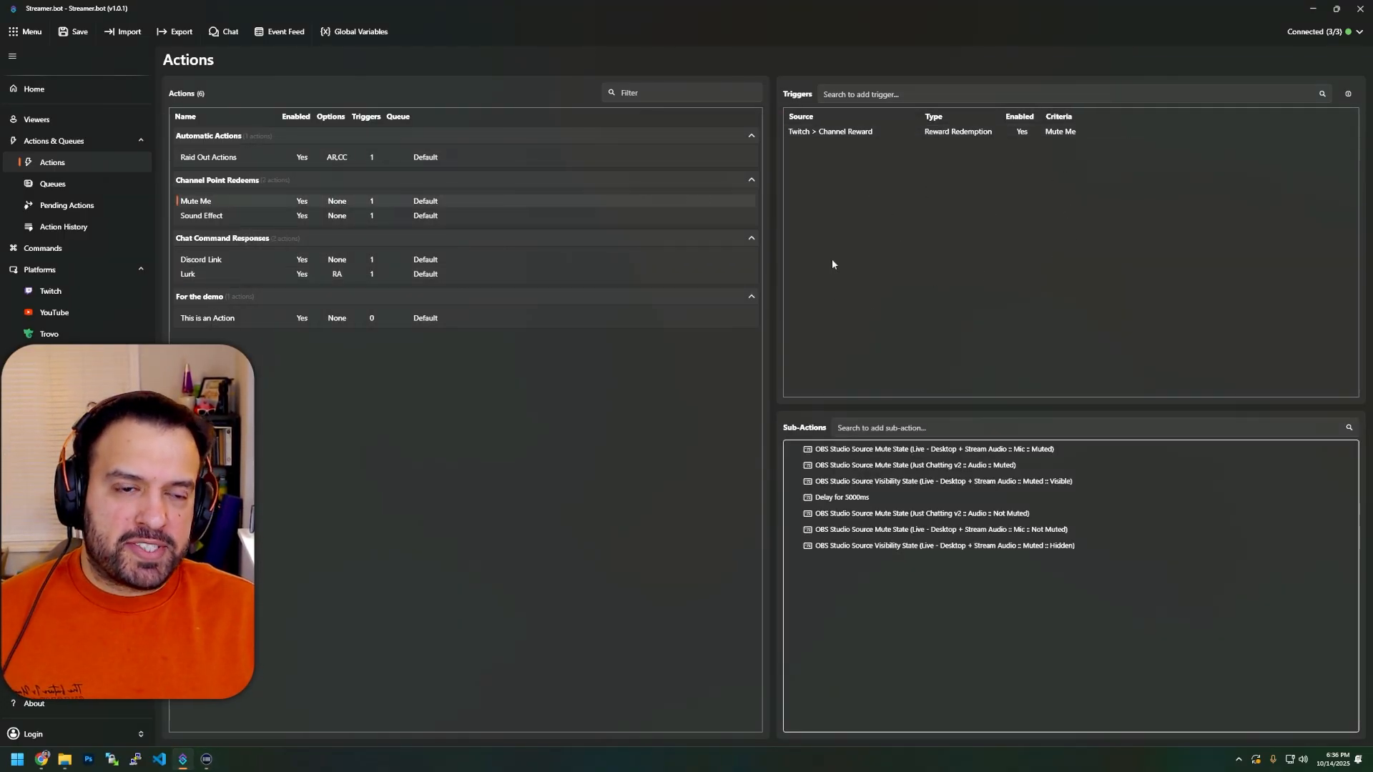
{"action": "key", "text": "alt+Tab"}
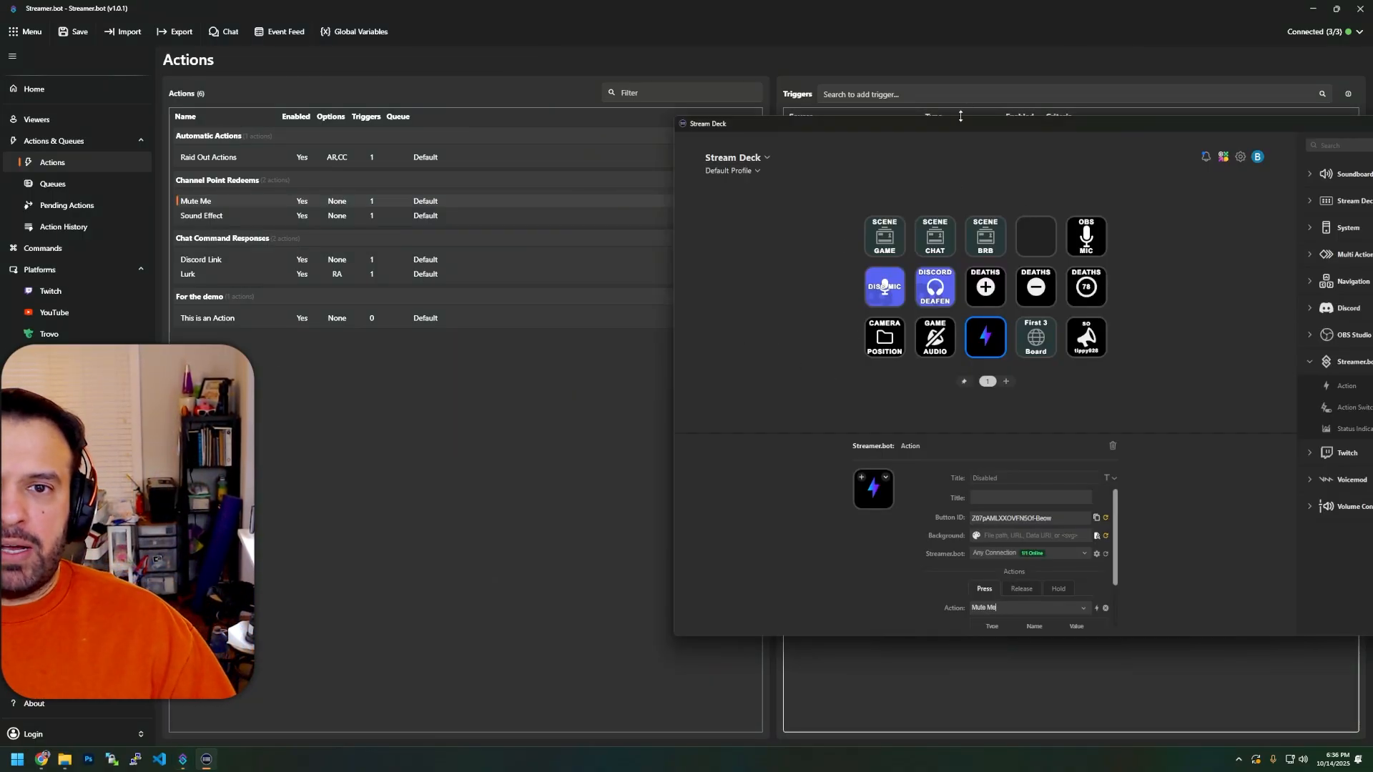
Move the Stream Deck window back to the middle and enter the sample title "adkjhaekjhdfk" for the Mute Me key.
{"action": "left_click_drag", "start_coordinate": [959, 125], "coordinate": [618, 159]}
{"action": "left_click", "coordinate": [648, 530]}
{"action": "type", "text": "adkjhaekjhdfk"}
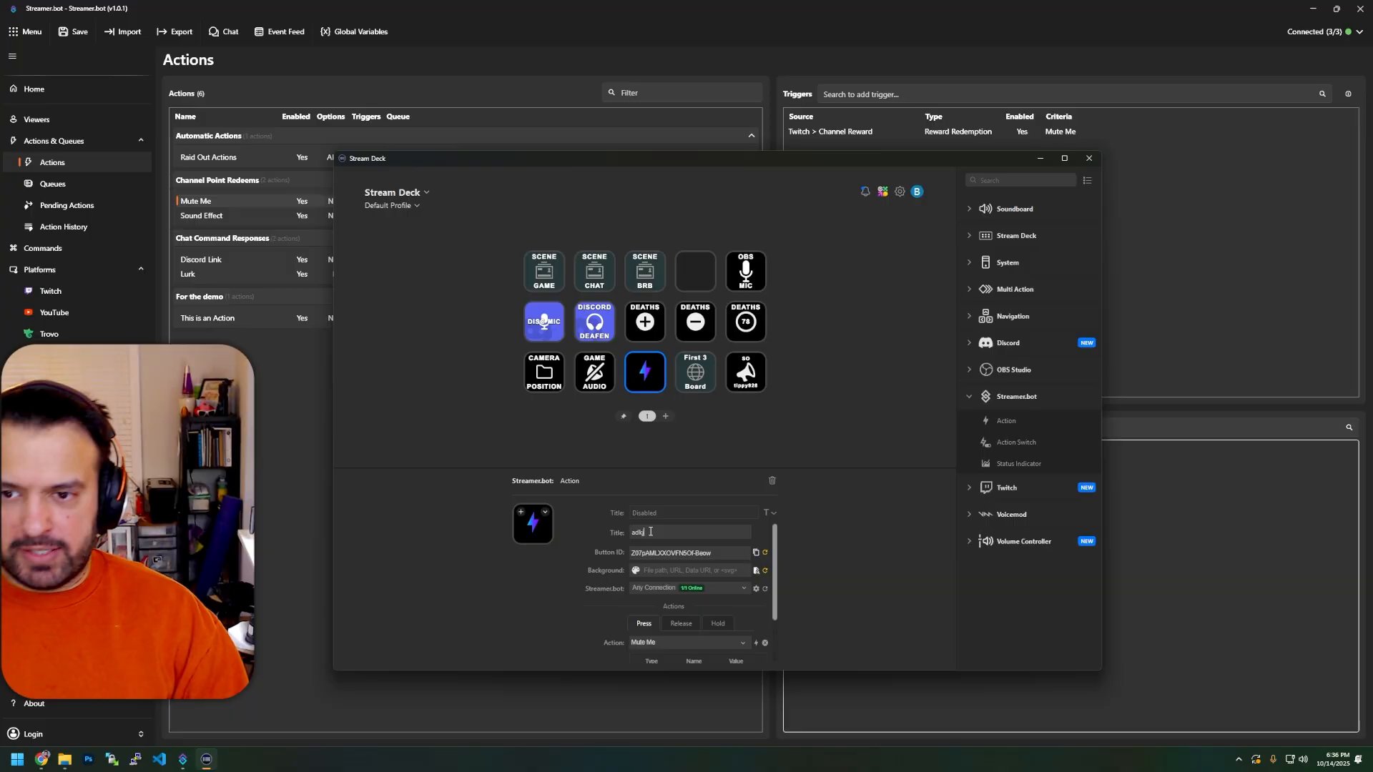